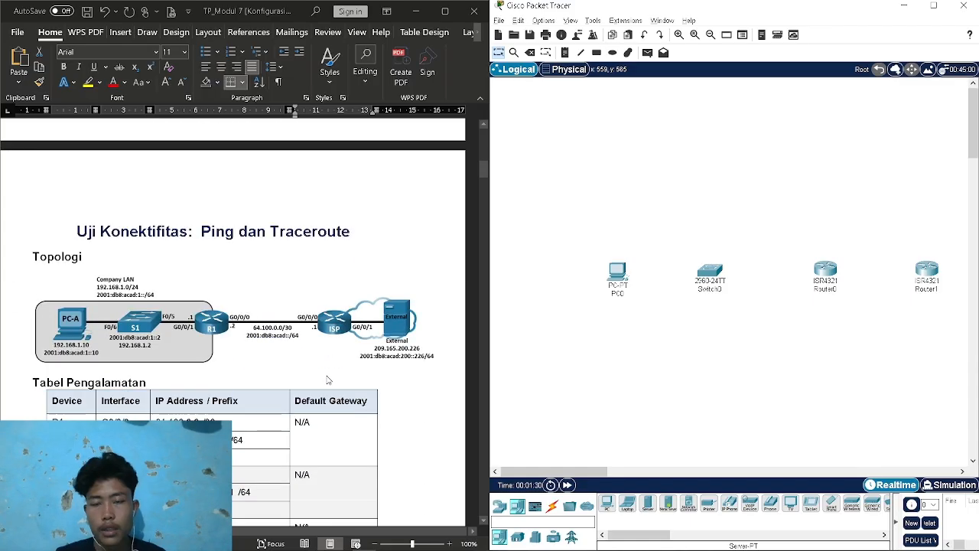
Rename the PC as PCA and the 2960 switch as S1, following the topology diagram
{"action": "scroll", "coordinate": [327, 381], "scroll_direction": "up", "scroll_amount": 10}
{"action": "scroll", "coordinate": [321, 385], "scroll_direction": "down", "scroll_amount": 2}
{"action": "scroll", "coordinate": [321, 385], "scroll_direction": "down", "scroll_amount": 5}
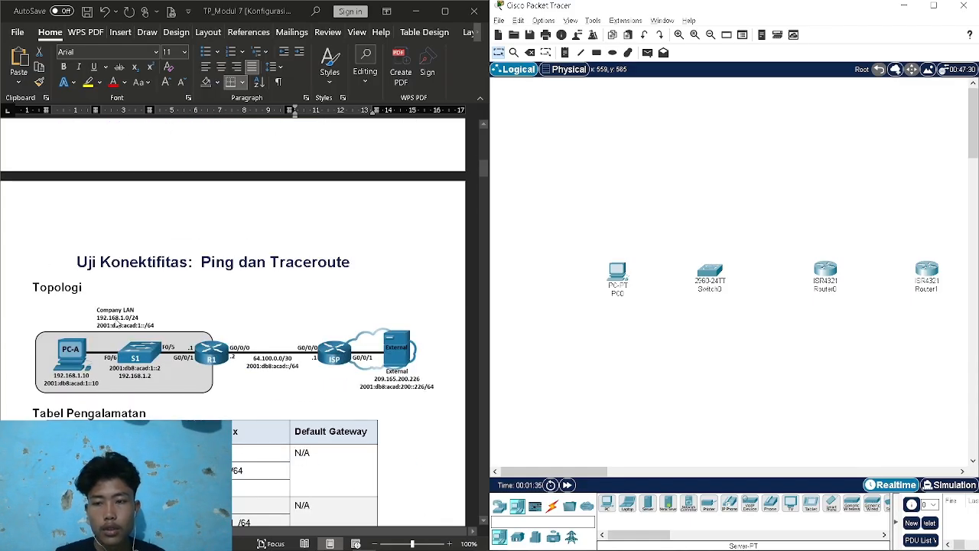
{"action": "left_click", "coordinate": [624, 291]}
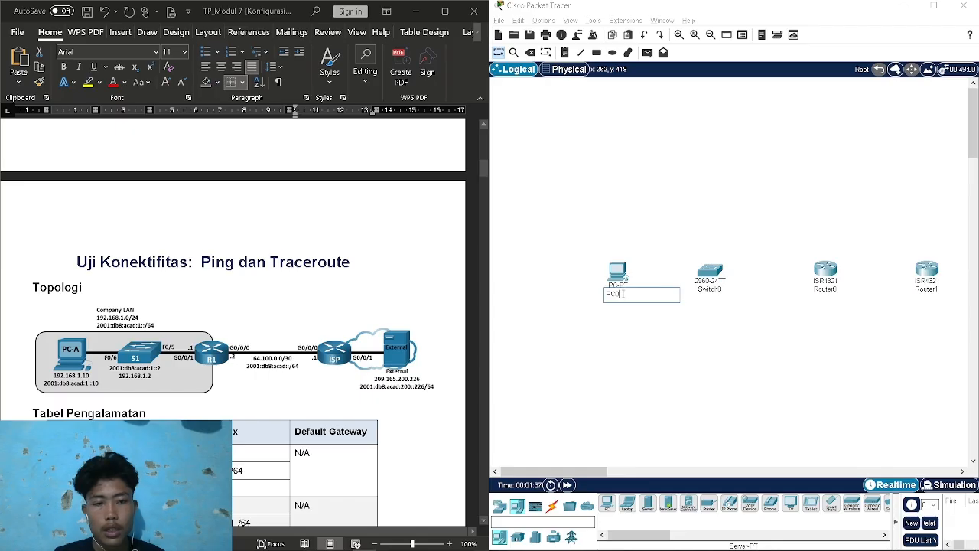
{"action": "key", "text": "BackSpace"}
{"action": "type", "text": "A"}
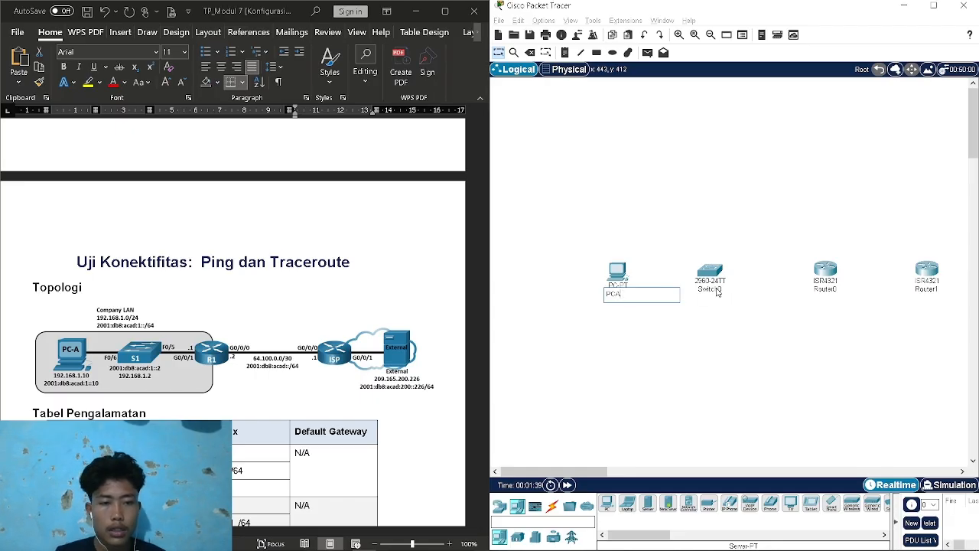
{"action": "left_click", "coordinate": [716, 291]}
{"action": "left_click_drag", "start_coordinate": [723, 291], "coordinate": [678, 292]}
{"action": "type", "text": "S1"}
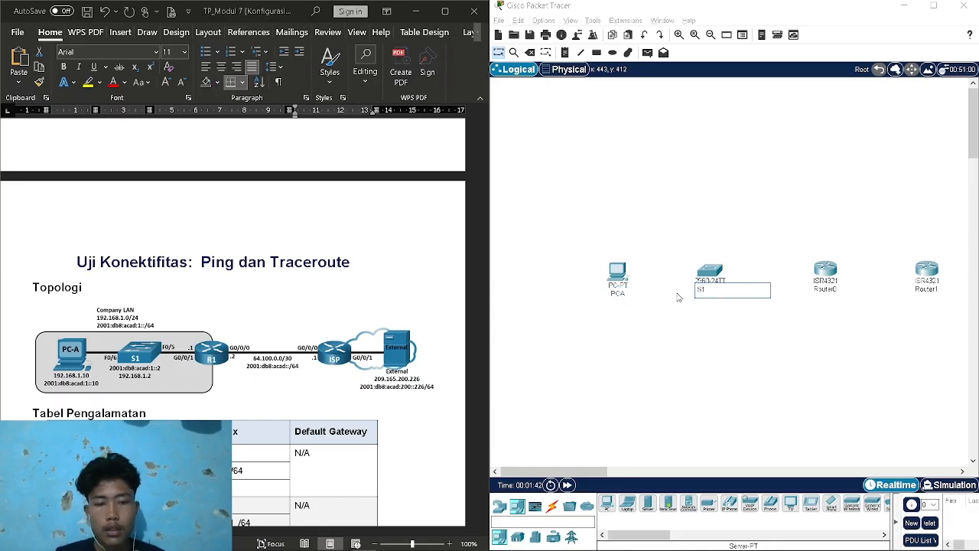
Rename the ISR4321 router nearest the switch as R1 and the other router as ISP
{"action": "left_click", "coordinate": [832, 291]}
{"action": "left_click", "coordinate": [832, 291]}
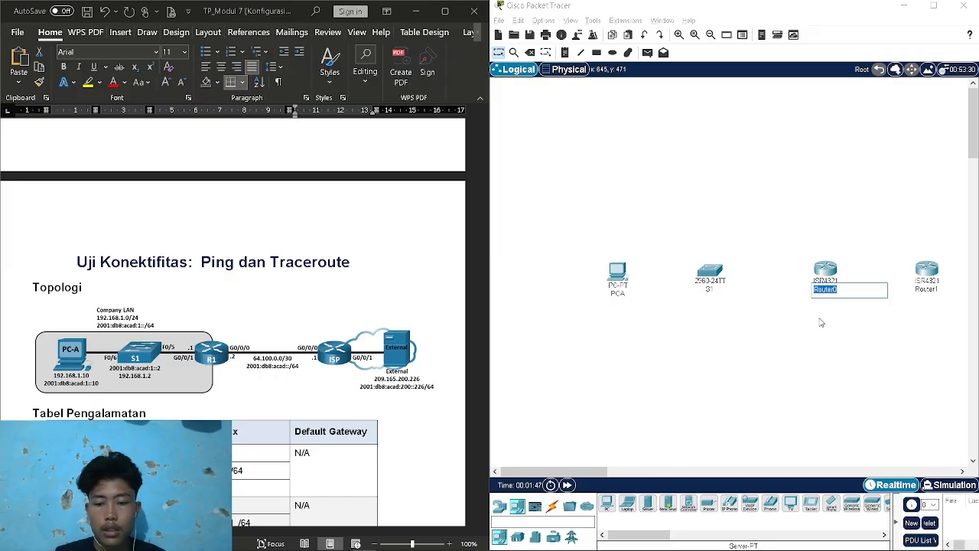
{"action": "type", "text": "R1"}
{"action": "key", "text": "Return"}
{"action": "left_click_drag", "start_coordinate": [600, 472], "coordinate": [619, 473]}
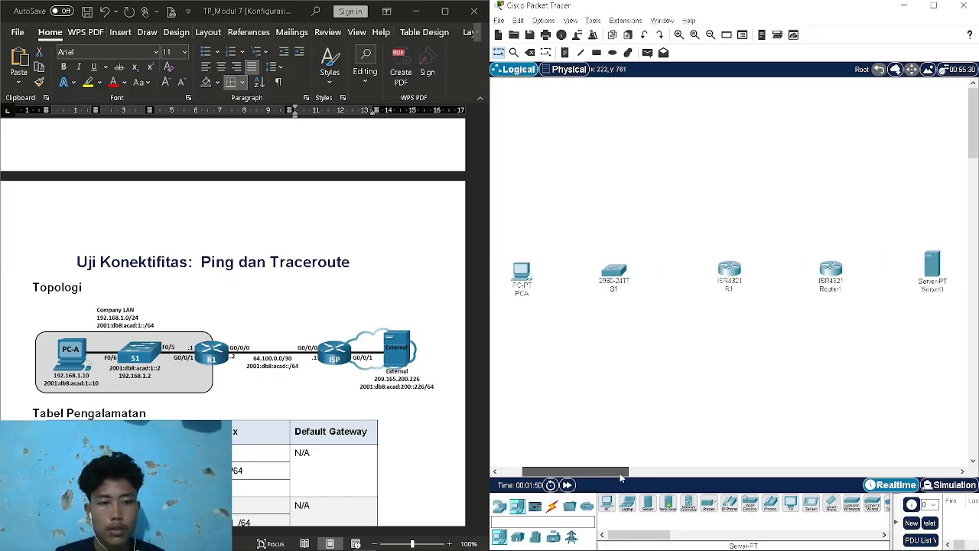
{"action": "left_click", "coordinate": [835, 290]}
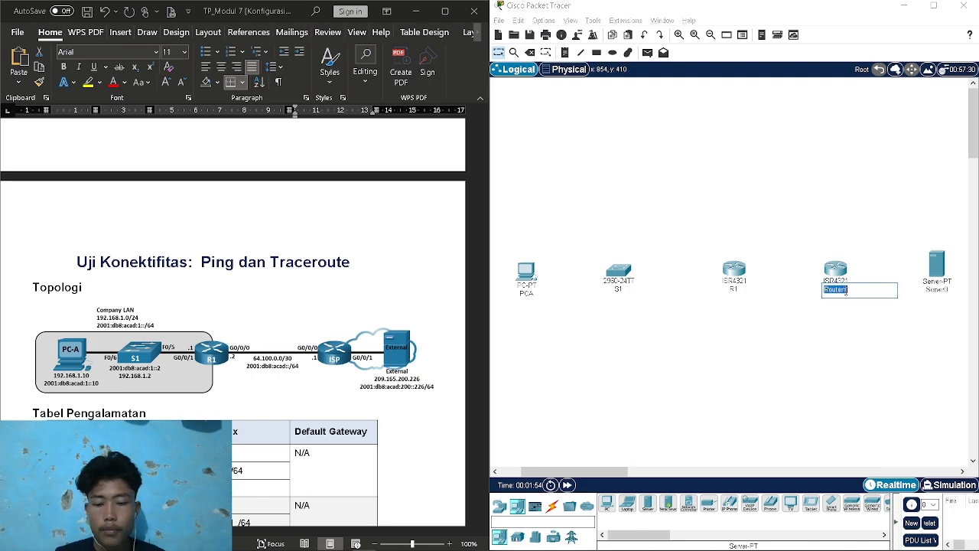
{"action": "type", "text": "ISP"}
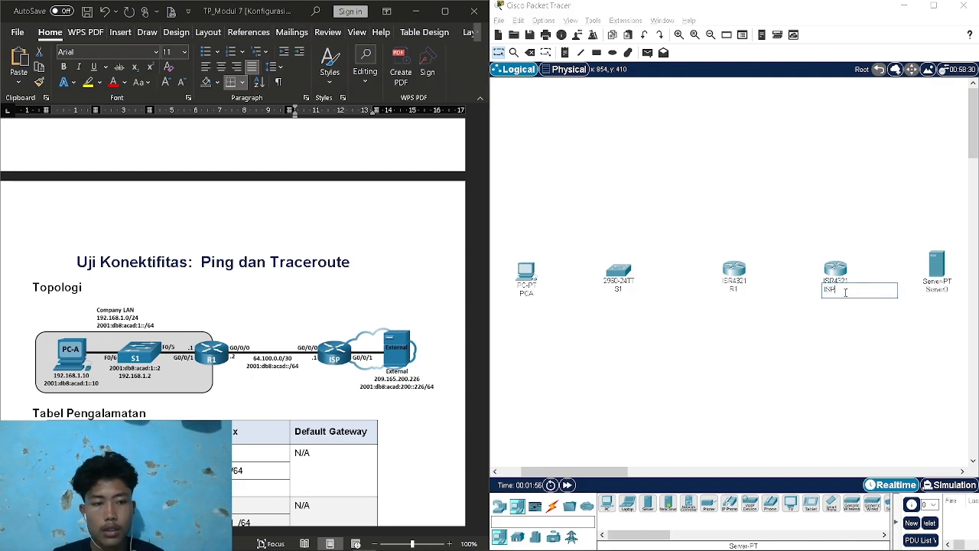
{"action": "key", "text": "Return"}
Rename the server at the end of the topology as External
{"action": "left_click", "coordinate": [944, 289]}
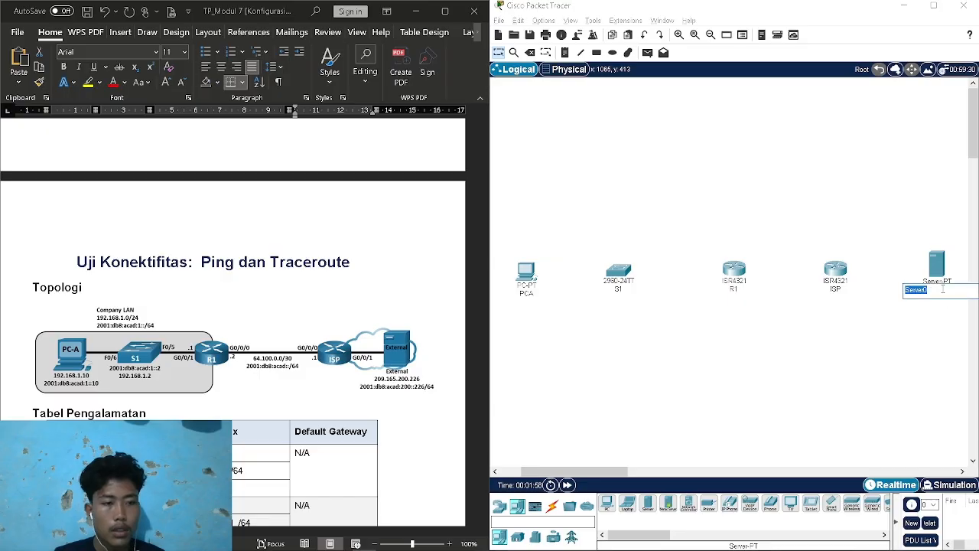
{"action": "type", "text": "Externa"}
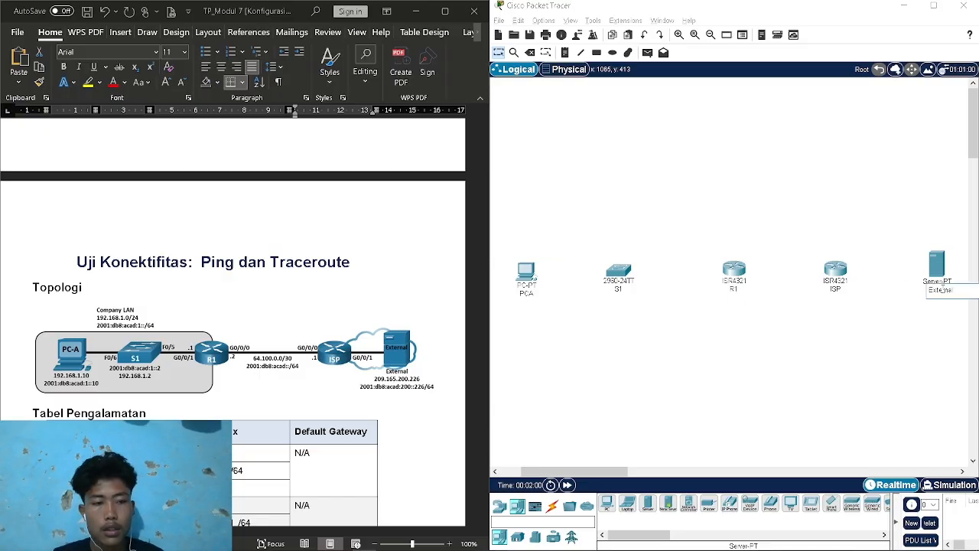
{"action": "type", "text": "l"}
{"action": "key", "text": "Return"}
Connect PCA's FastEthernet0 port to S1's FastEthernet0/6 port with a copper straight-through cable
{"action": "scroll", "coordinate": [293, 362], "scroll_direction": "down", "scroll_amount": 3}
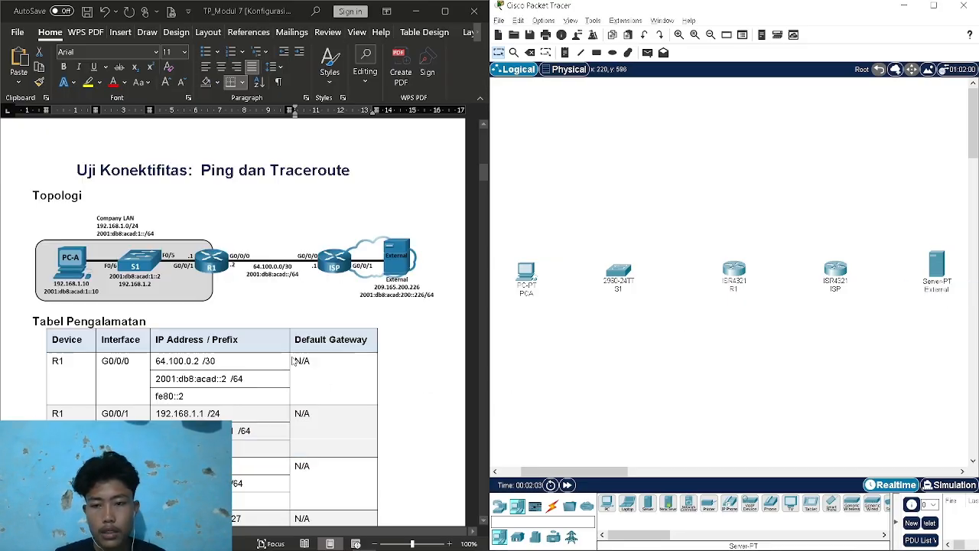
{"action": "scroll", "coordinate": [293, 361], "scroll_direction": "down", "scroll_amount": 7}
{"action": "scroll", "coordinate": [293, 361], "scroll_direction": "up", "scroll_amount": 1}
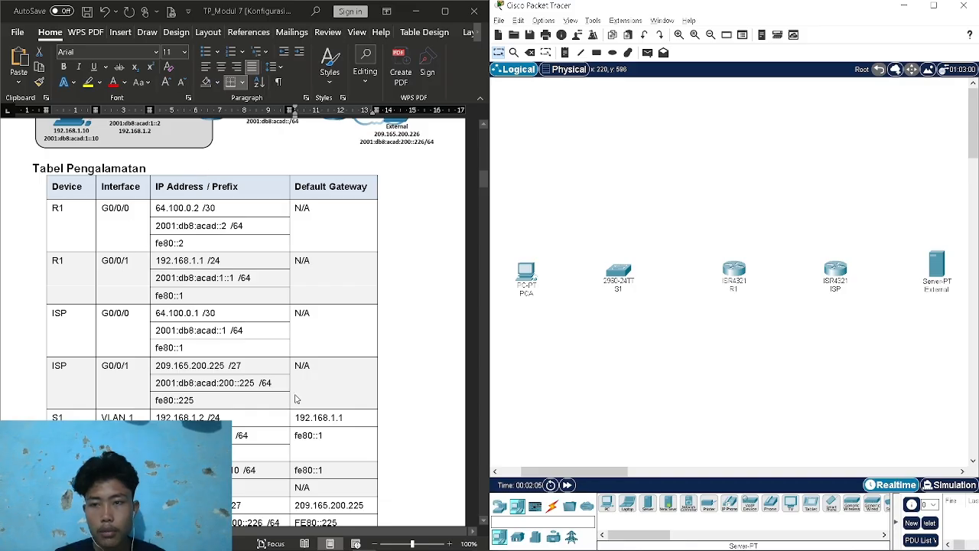
{"action": "scroll", "coordinate": [297, 399], "scroll_direction": "down", "scroll_amount": 15}
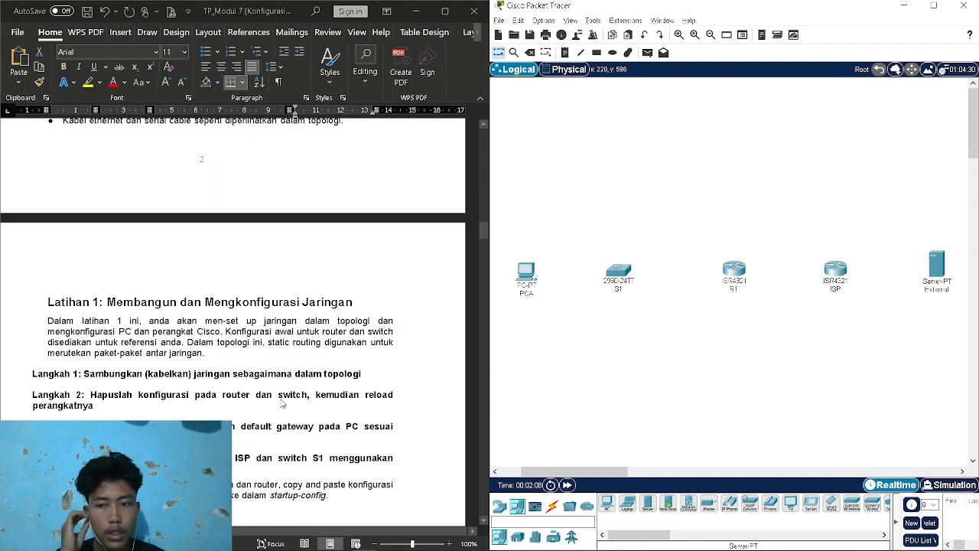
{"action": "scroll", "coordinate": [282, 404], "scroll_direction": "down", "scroll_amount": 4}
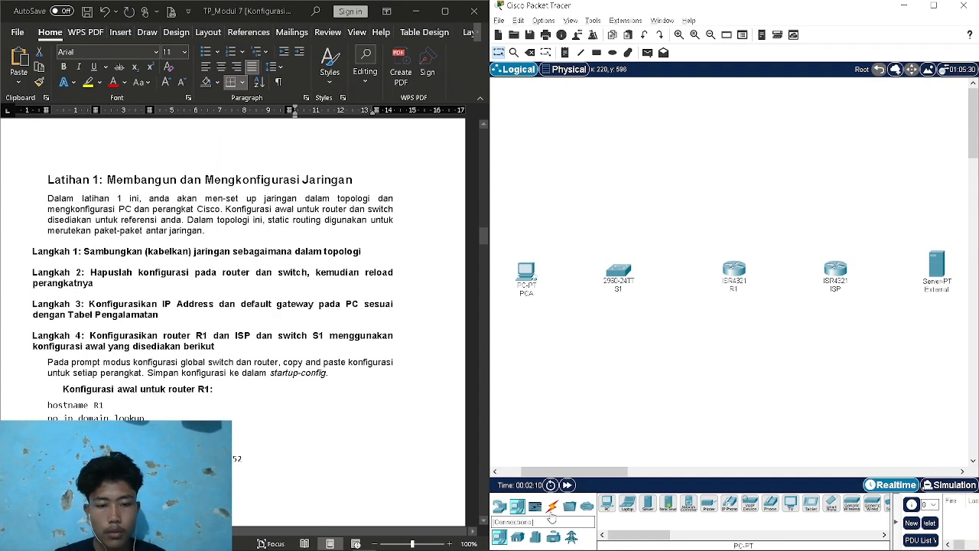
{"action": "left_click", "coordinate": [553, 507]}
{"action": "scroll", "coordinate": [227, 359], "scroll_direction": "up", "scroll_amount": 4}
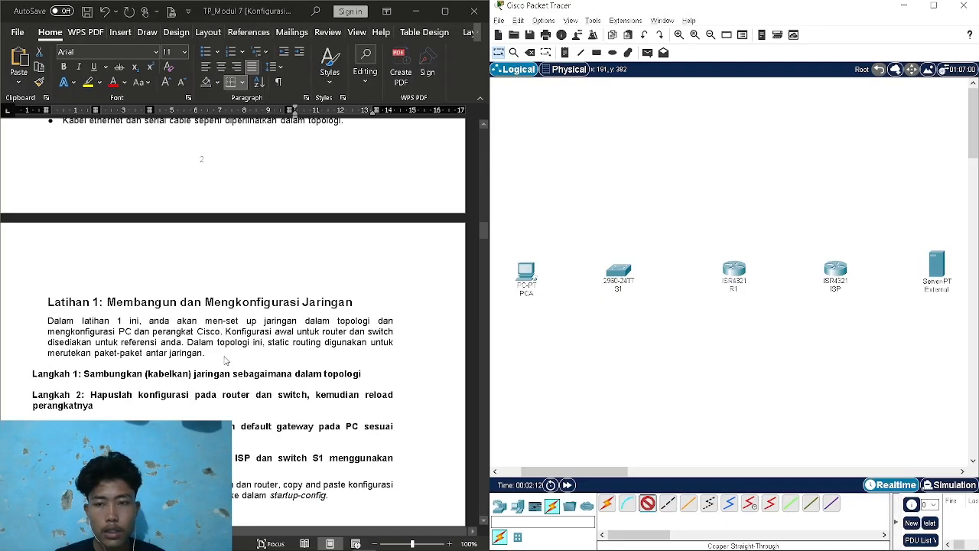
{"action": "scroll", "coordinate": [227, 359], "scroll_direction": "up", "scroll_amount": 15}
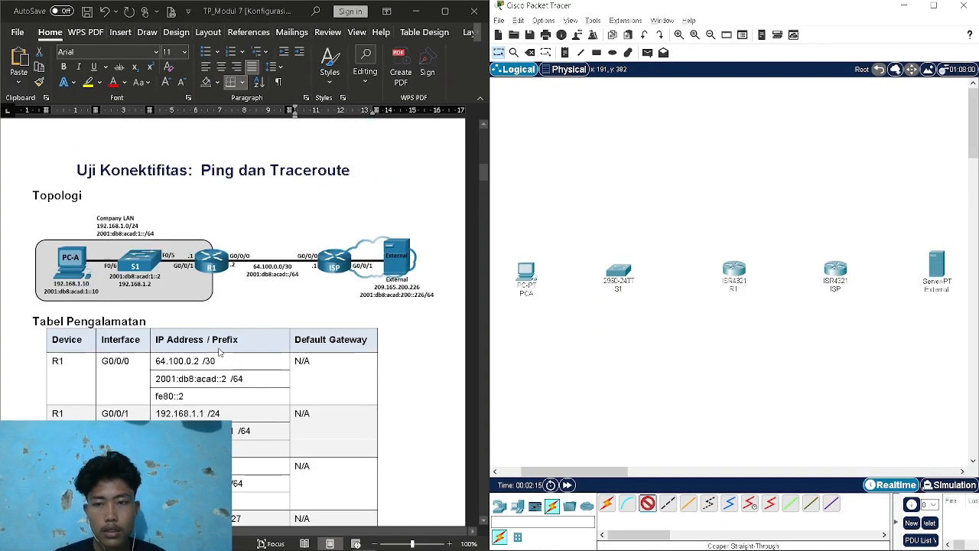
{"action": "left_click", "coordinate": [530, 274]}
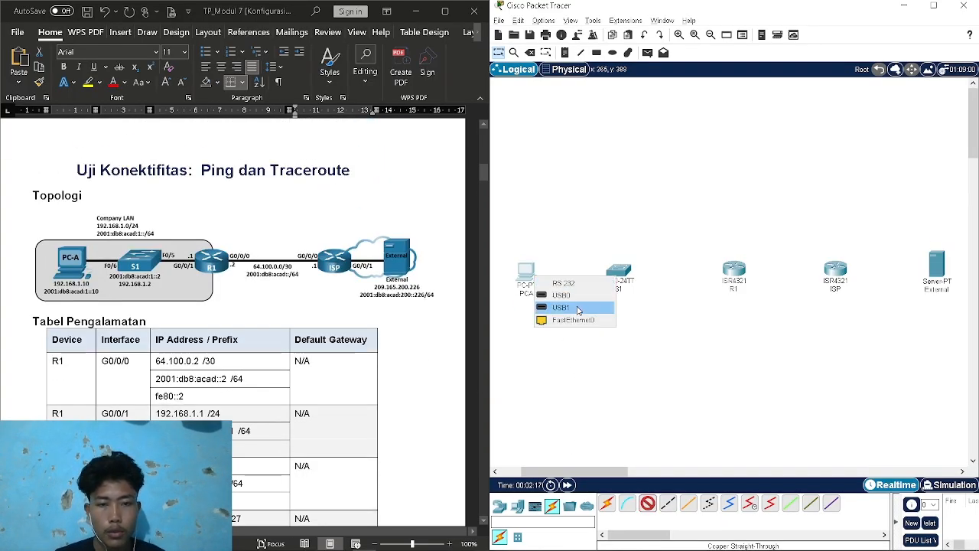
{"action": "left_click", "coordinate": [574, 319]}
{"action": "left_click", "coordinate": [618, 270]}
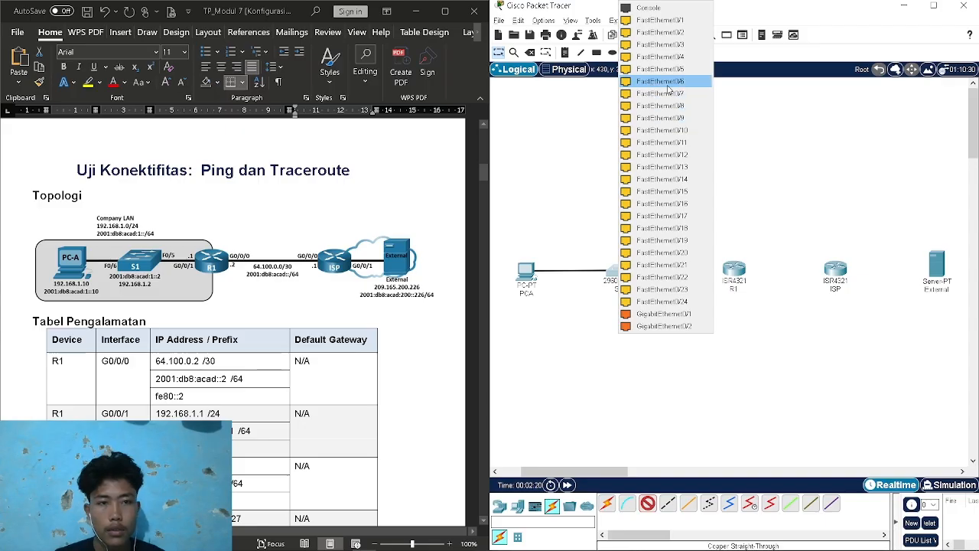
{"action": "left_click", "coordinate": [667, 84]}
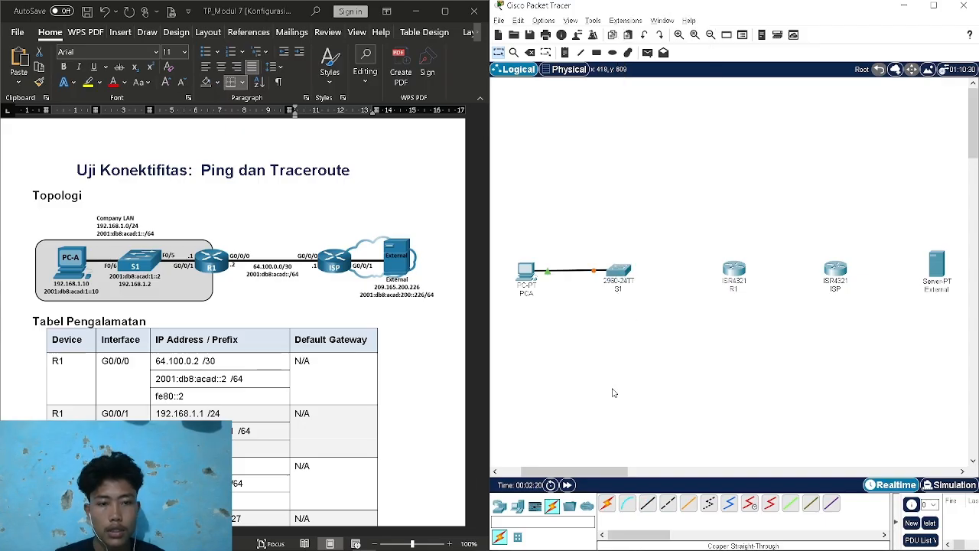
Connect S1's FastEthernet0/5 port to R1 with a copper straight-through cable, using the topology's G0/0/1 port on R1
{"action": "left_click", "coordinate": [647, 503]}
{"action": "left_click", "coordinate": [616, 272]}
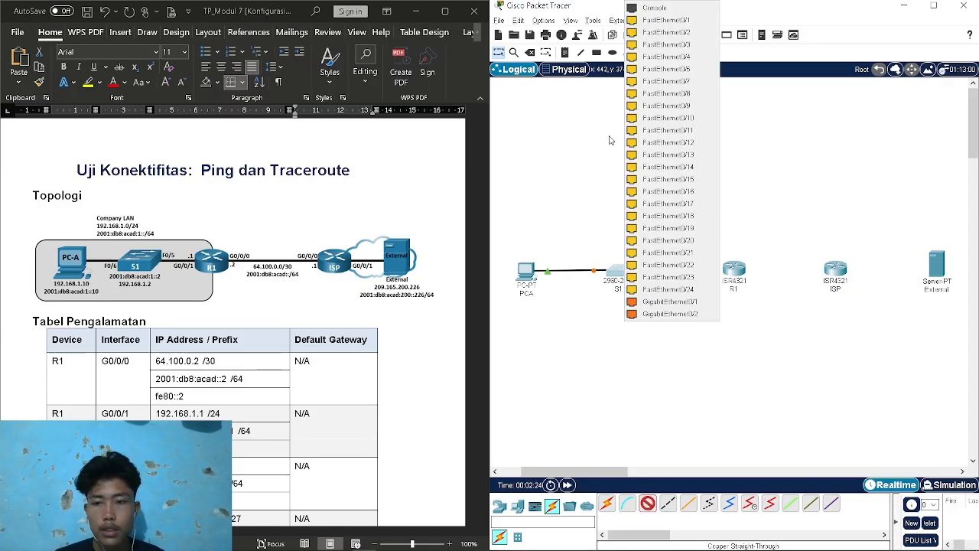
{"action": "left_click", "coordinate": [658, 69]}
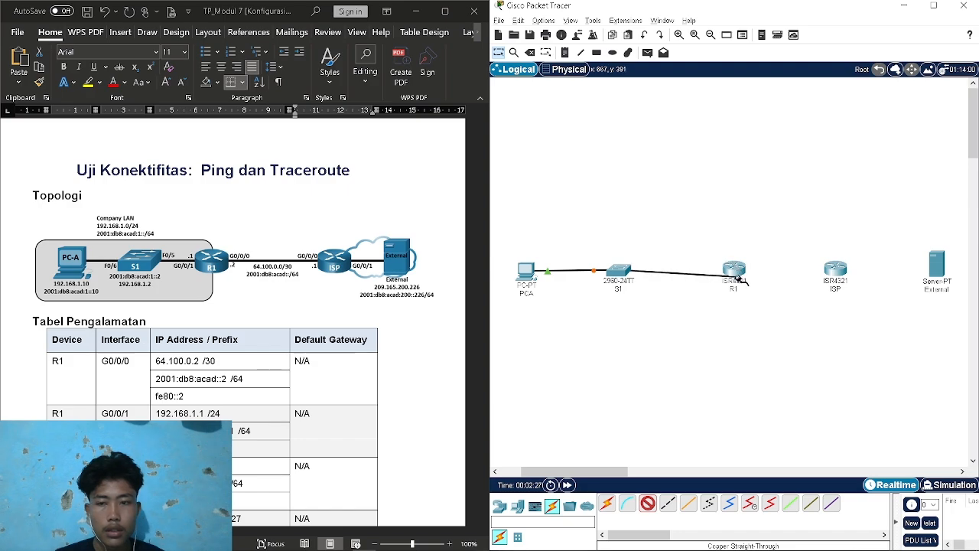
{"action": "left_click", "coordinate": [737, 278]}
{"action": "left_click", "coordinate": [777, 320]}
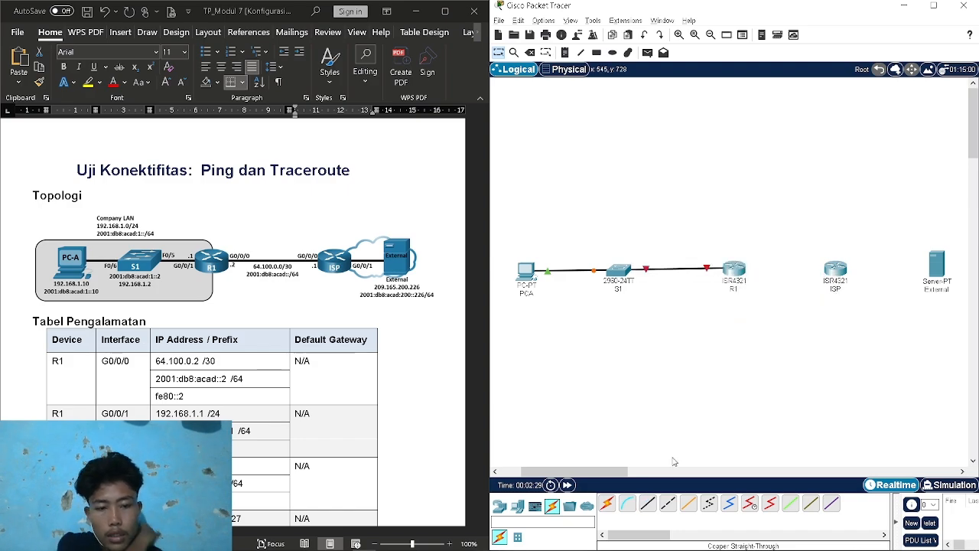
Connect R1 to ISP with a copper straight-through cable, using the topology's G0/0/0 port on both routers
{"action": "left_click", "coordinate": [647, 504]}
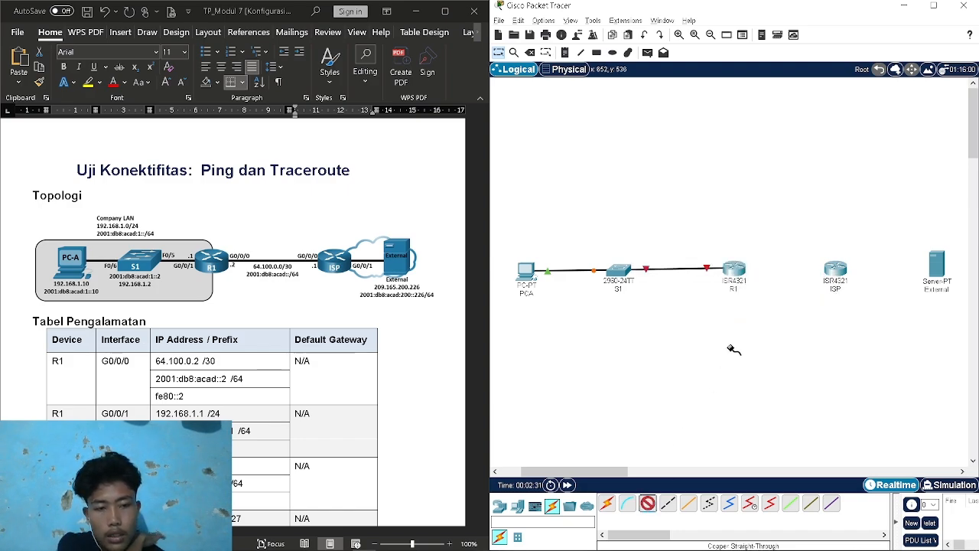
{"action": "left_click", "coordinate": [735, 280]}
{"action": "left_click", "coordinate": [771, 316]}
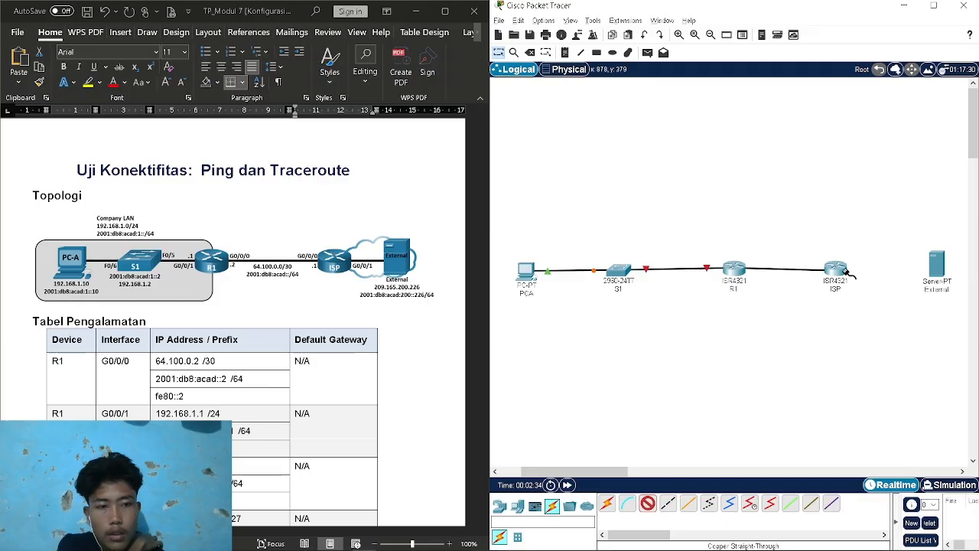
{"action": "left_click", "coordinate": [846, 273]}
{"action": "left_click", "coordinate": [836, 312]}
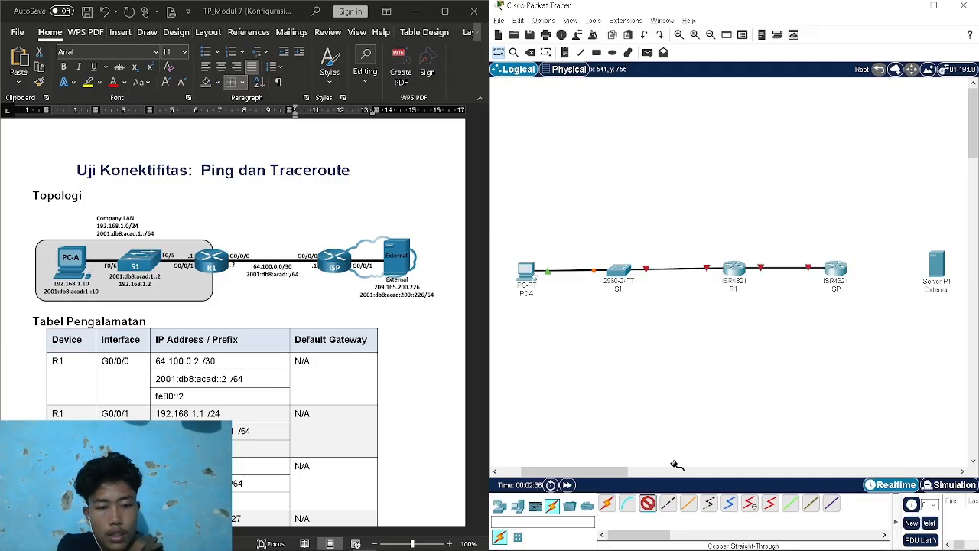
Connect ISP to the External server with a copper straight-through cable, using the topology's G0/0/1 port on ISP
{"action": "left_click", "coordinate": [840, 277]}
{"action": "left_click", "coordinate": [857, 324]}
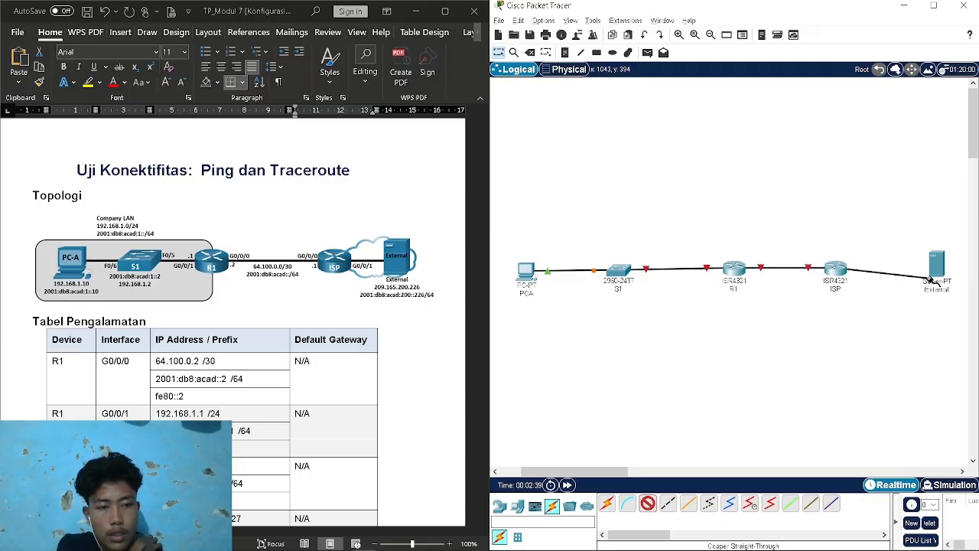
{"action": "left_click", "coordinate": [935, 277]}
{"action": "left_click", "coordinate": [926, 291]}
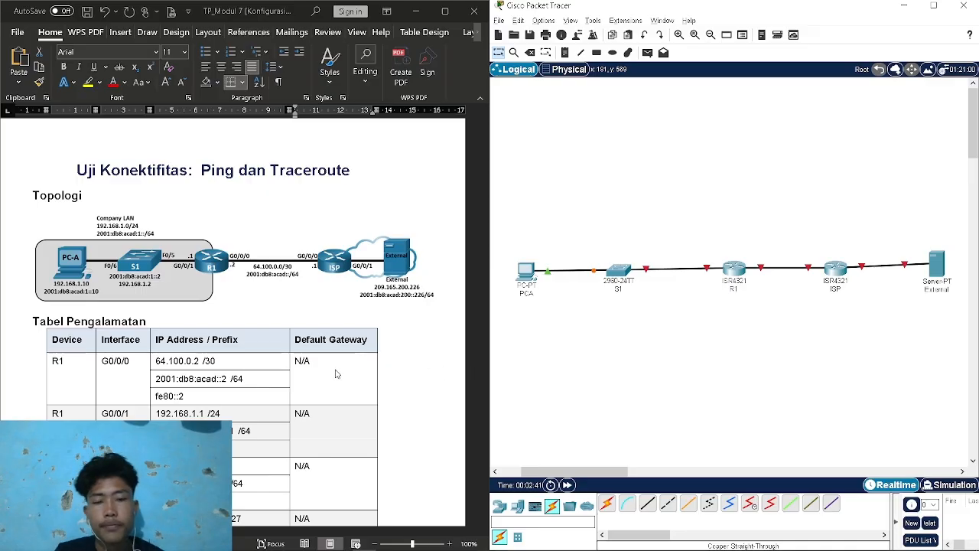
Open S1's command line, enter privileged mode with en and try to check the SDM template with show sdm prefer
{"action": "scroll", "coordinate": [335, 373], "scroll_direction": "down", "scroll_amount": 20}
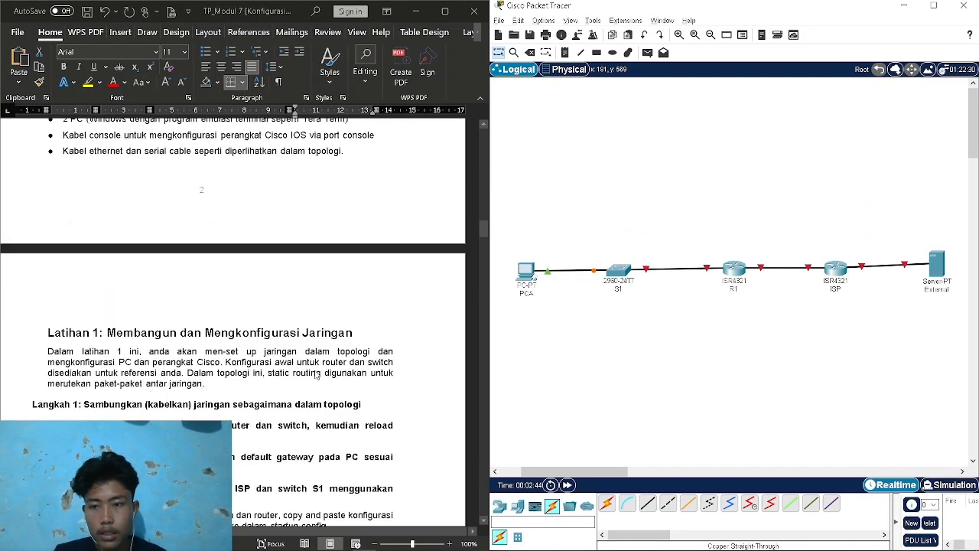
{"action": "scroll", "coordinate": [317, 373], "scroll_direction": "down", "scroll_amount": 3}
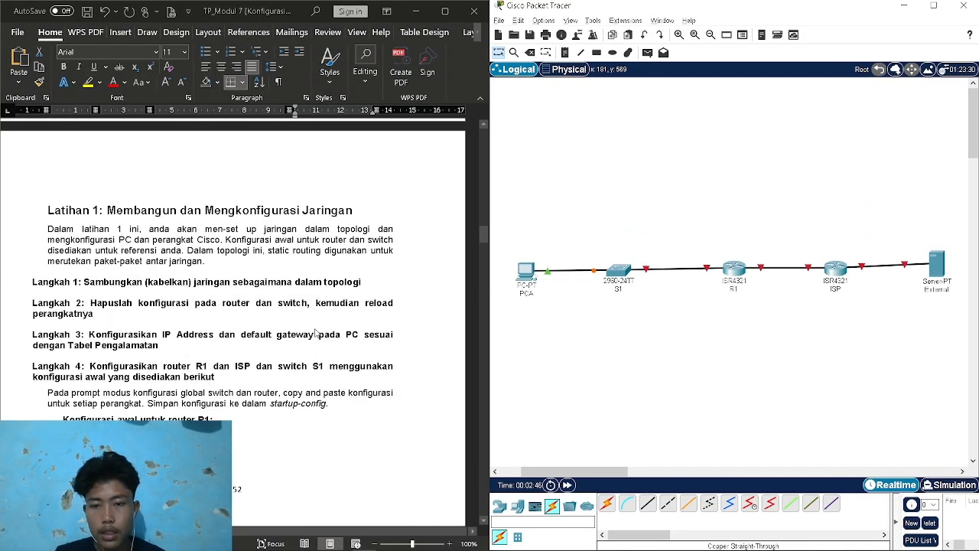
{"action": "scroll", "coordinate": [316, 332], "scroll_direction": "up", "scroll_amount": 4}
{"action": "scroll", "coordinate": [317, 332], "scroll_direction": "up", "scroll_amount": 6}
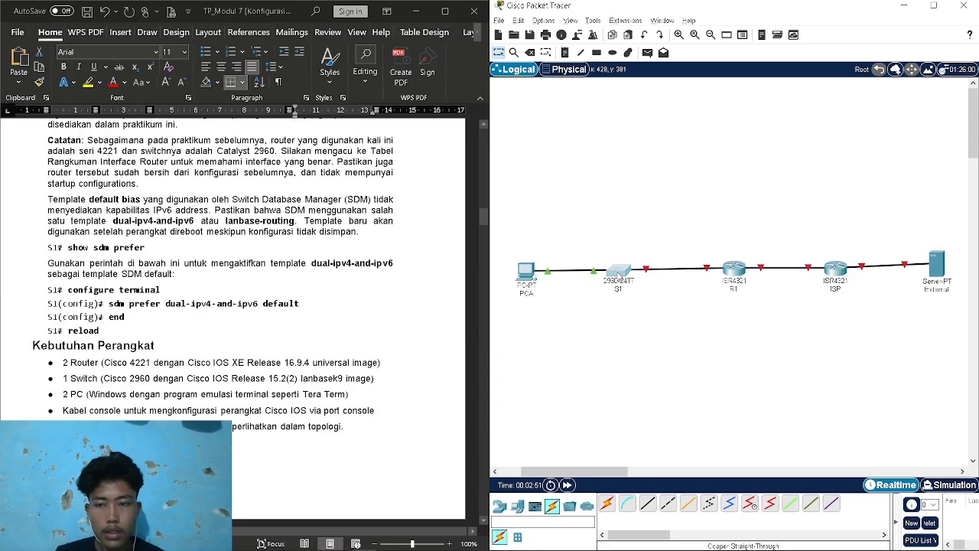
{"action": "left_click", "coordinate": [620, 272]}
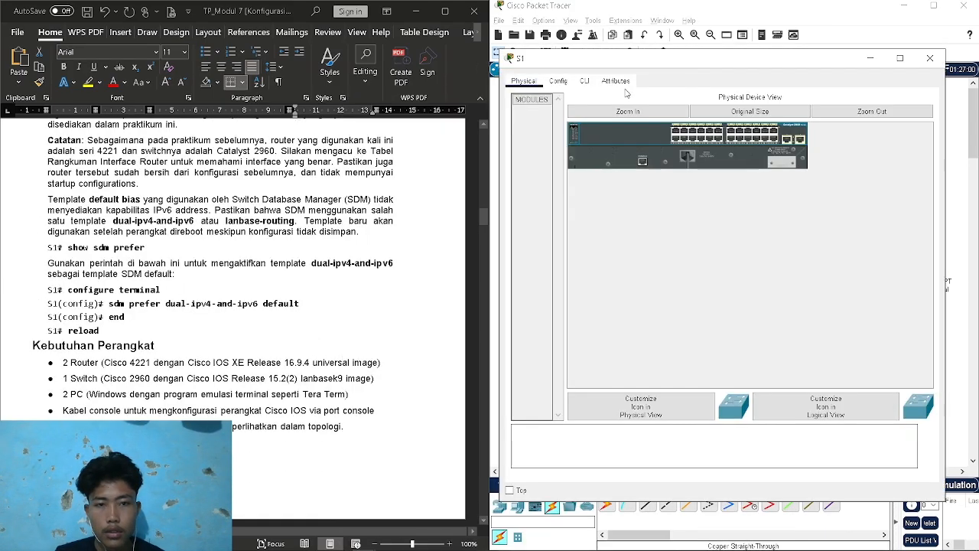
{"action": "left_click", "coordinate": [585, 81]}
{"action": "key", "text": "Return"}
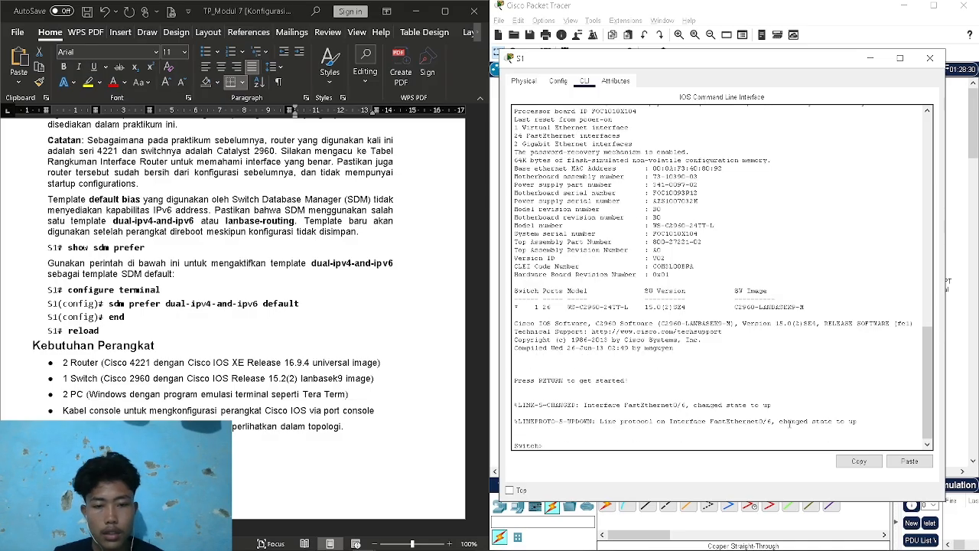
{"action": "type", "text": "en"}
{"action": "key", "text": "Return"}
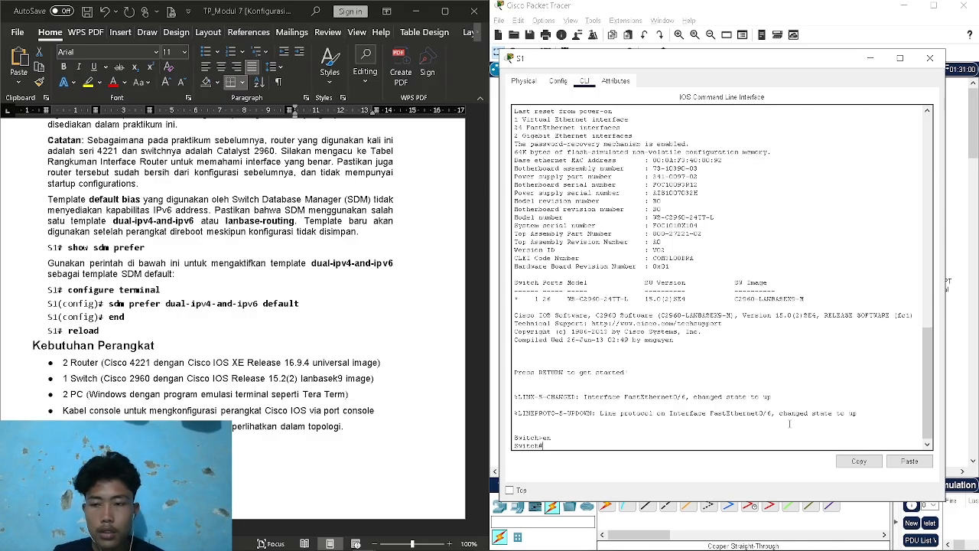
{"action": "type", "text": "show sdm prefer"}
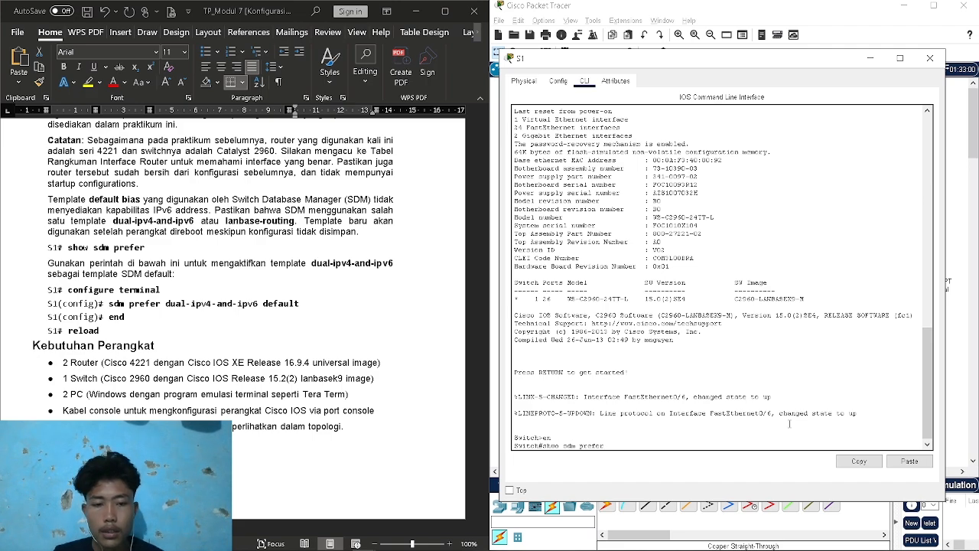
{"action": "key", "text": "Return"}
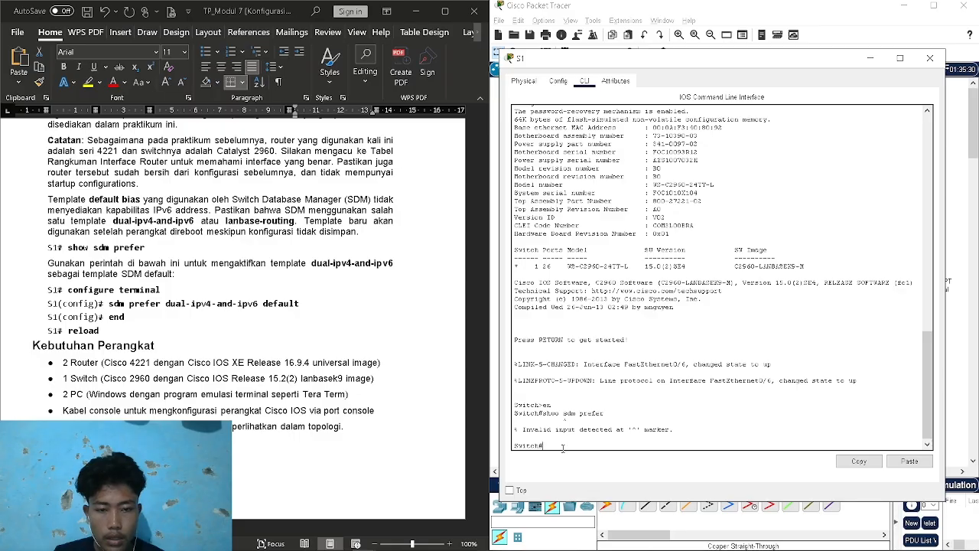
Check S1's current SDM template with show sdm prefer
{"action": "type", "text": "s"}
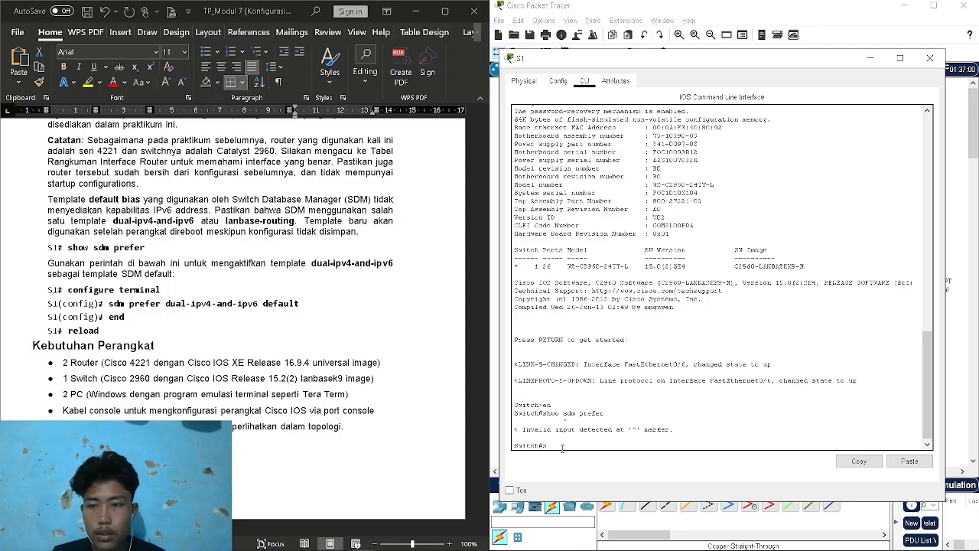
{"action": "type", "text": "how"}
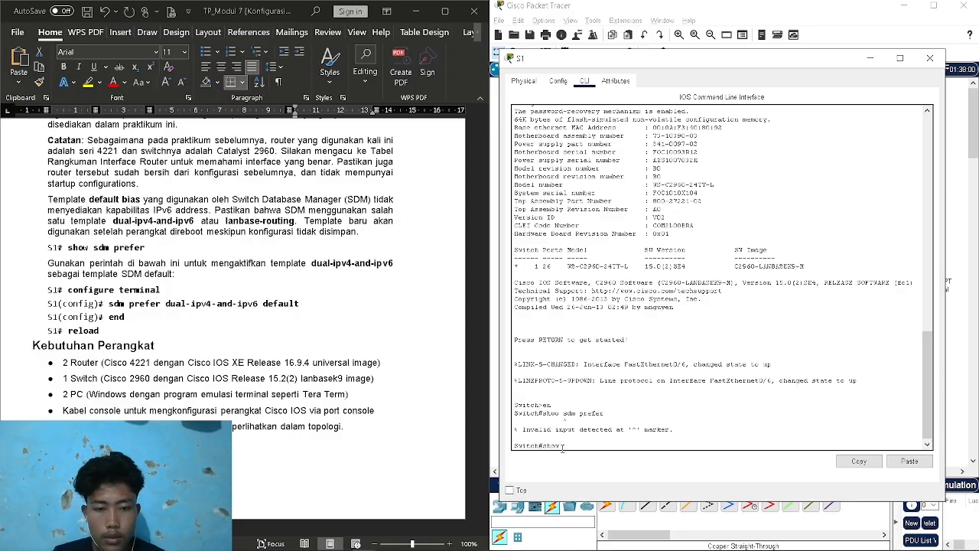
{"action": "type", "text": " sdm prefer"}
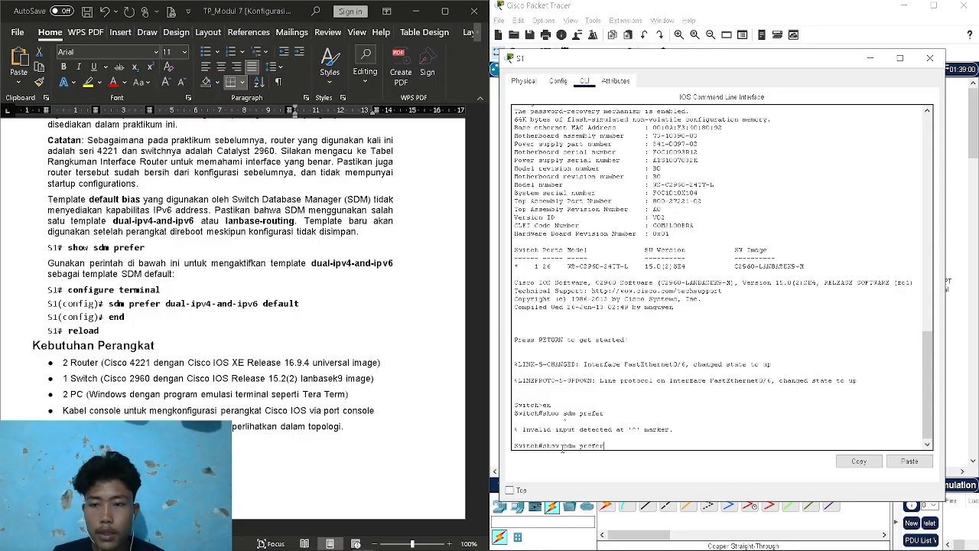
{"action": "key", "text": "Return"}
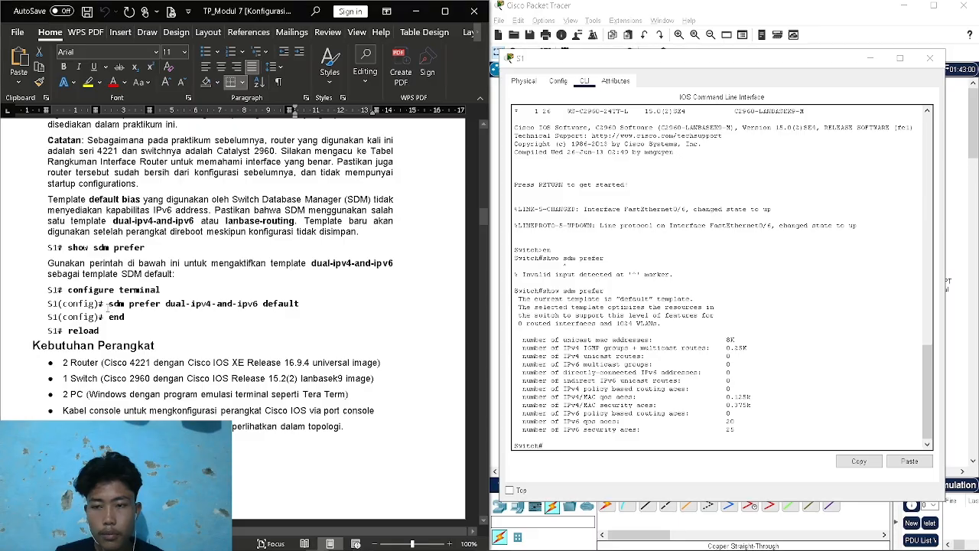
Copy the command sdm prefer dual-ipv4-and-ipv6 default from the lab document and try it at S1's privileged prompt
{"action": "left_click_drag", "start_coordinate": [109, 306], "coordinate": [303, 305]}
{"action": "key", "text": "ctrl+c"}
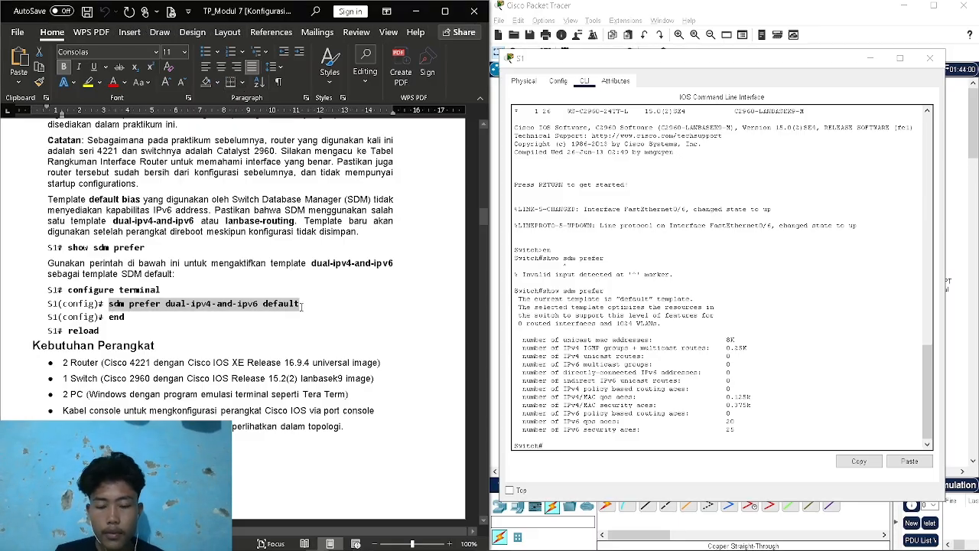
{"action": "right_click", "coordinate": [593, 446]}
{"action": "left_click", "coordinate": [616, 463]}
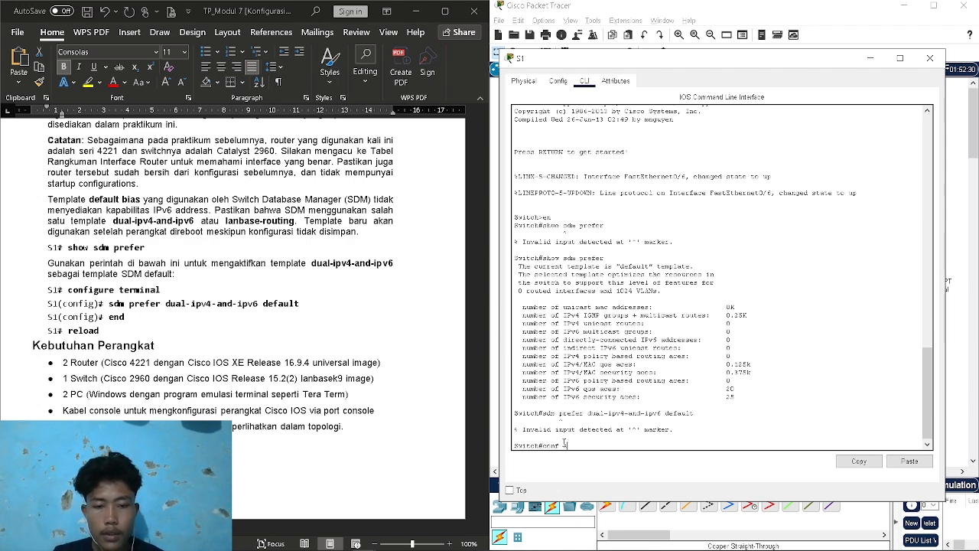
Enter S1's global configuration mode with conf t, apply sdm prefer dual-ipv4-and-ipv6 default, and leave with end
{"action": "type", "text": "t"}
{"action": "key", "text": "Return"}
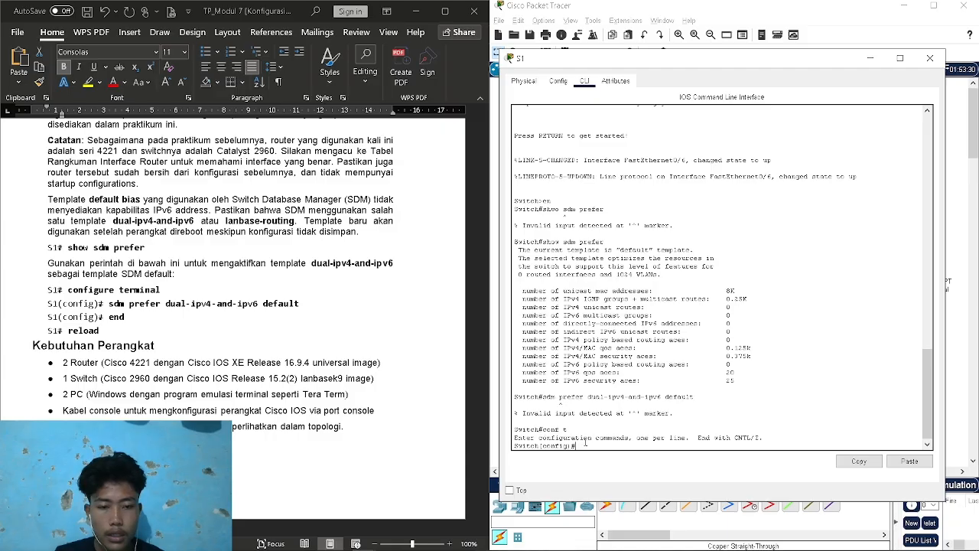
{"action": "right_click", "coordinate": [585, 444]}
{"action": "left_click", "coordinate": [608, 461]}
{"action": "key", "text": "Return"}
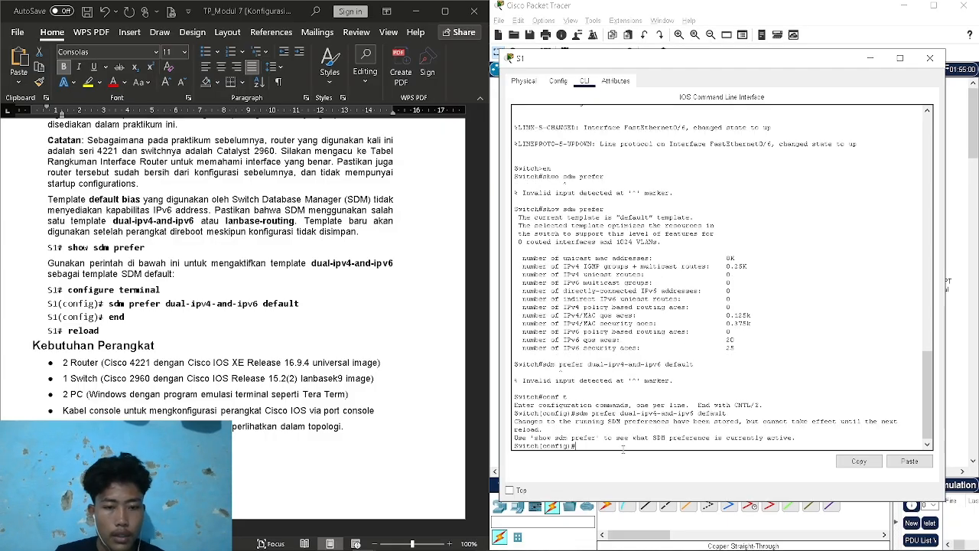
{"action": "type", "text": "end"}
{"action": "key", "text": "Return"}
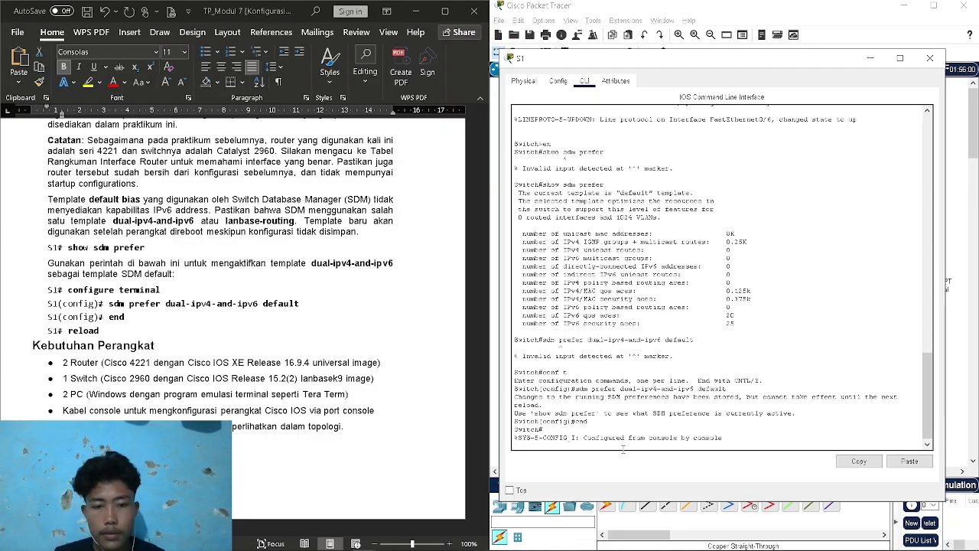
Reload S1 with the reload command, answering yes to save the modified configuration and confirming the restart
{"action": "key", "text": "Return"}
{"action": "type", "text": "reload"}
{"action": "key", "text": "Return"}
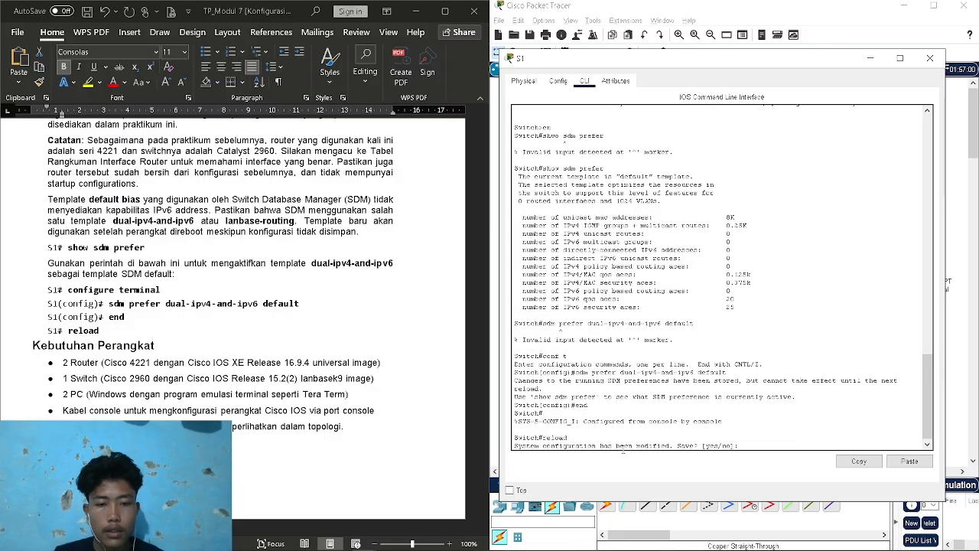
{"action": "type", "text": "yes"}
{"action": "key", "text": "Return"}
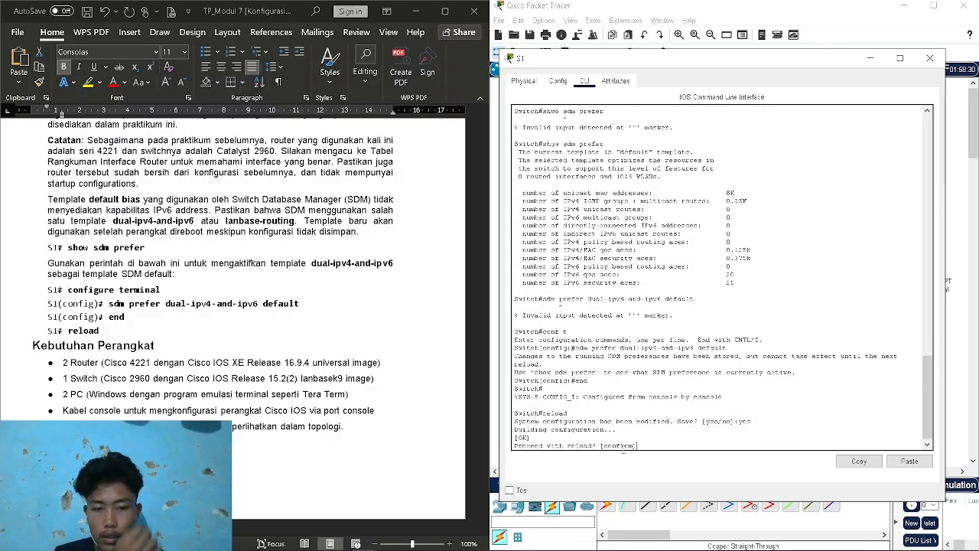
{"action": "key", "text": "Return"}
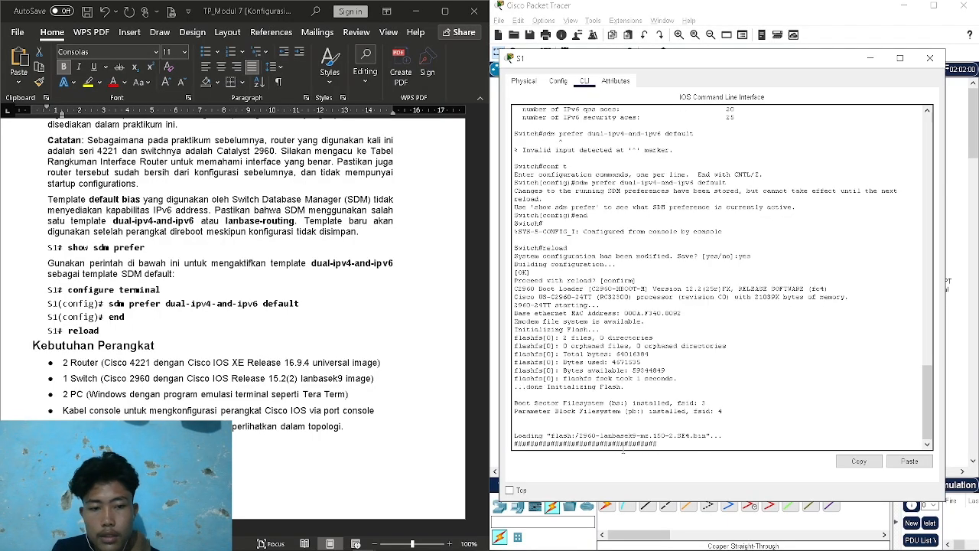
Return to S1's console prompt once the reload has finished and close the device window
{"action": "scroll", "coordinate": [313, 373], "scroll_direction": "up", "scroll_amount": 2}
{"action": "scroll", "coordinate": [314, 372], "scroll_direction": "up", "scroll_amount": 4}
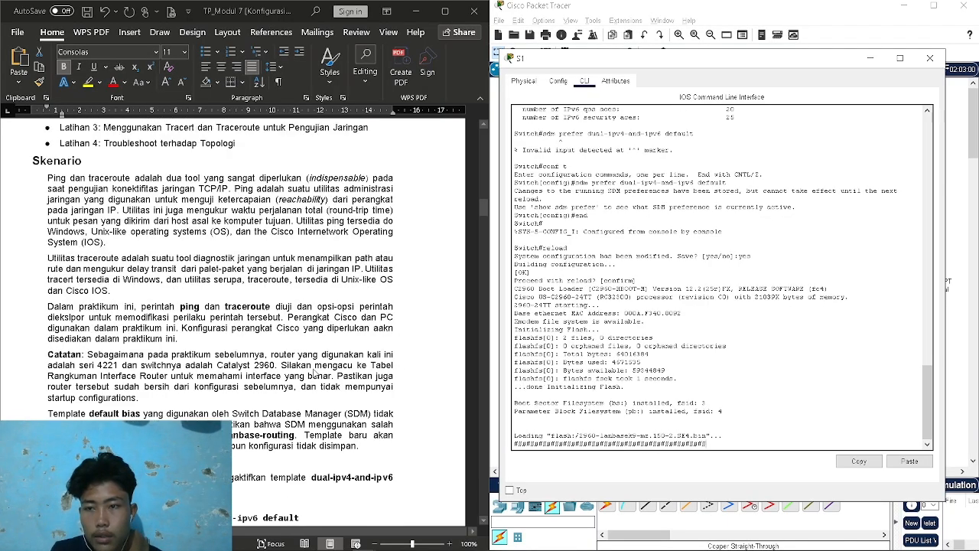
{"action": "scroll", "coordinate": [314, 373], "scroll_direction": "down", "scroll_amount": 5}
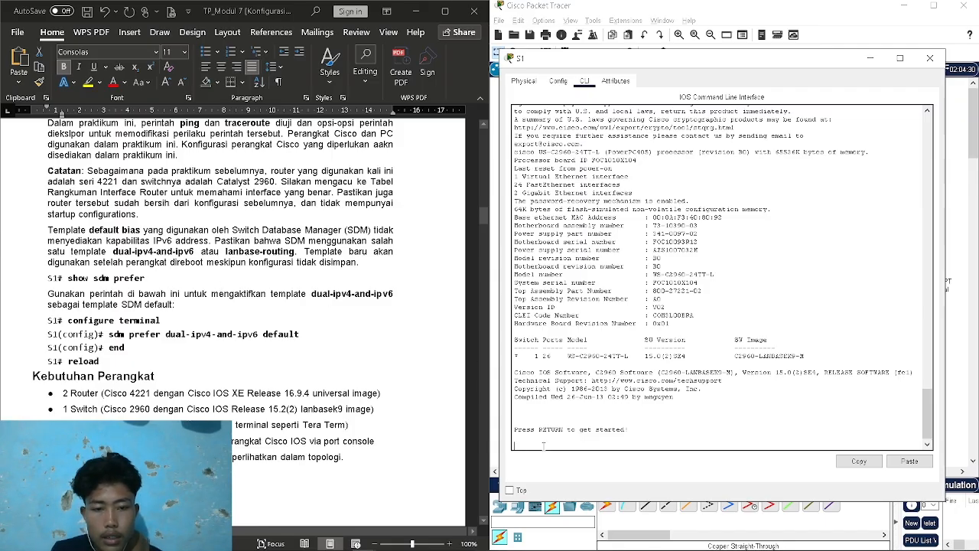
{"action": "left_click", "coordinate": [544, 444]}
{"action": "key", "text": "Return"}
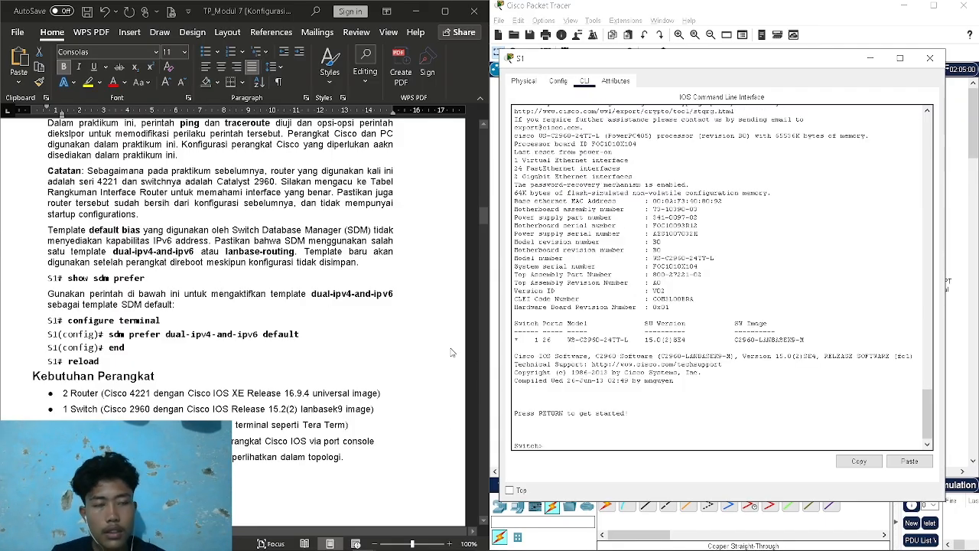
{"action": "left_click", "coordinate": [930, 59]}
Following the lab document's Latihan 1, reopen S1's command line, enter privileged mode with en and erase the configuration with write erase
{"action": "left_click_drag", "start_coordinate": [108, 334], "coordinate": [298, 334]}
{"action": "scroll", "coordinate": [265, 286], "scroll_direction": "down", "scroll_amount": 4}
{"action": "left_click", "coordinate": [313, 272]}
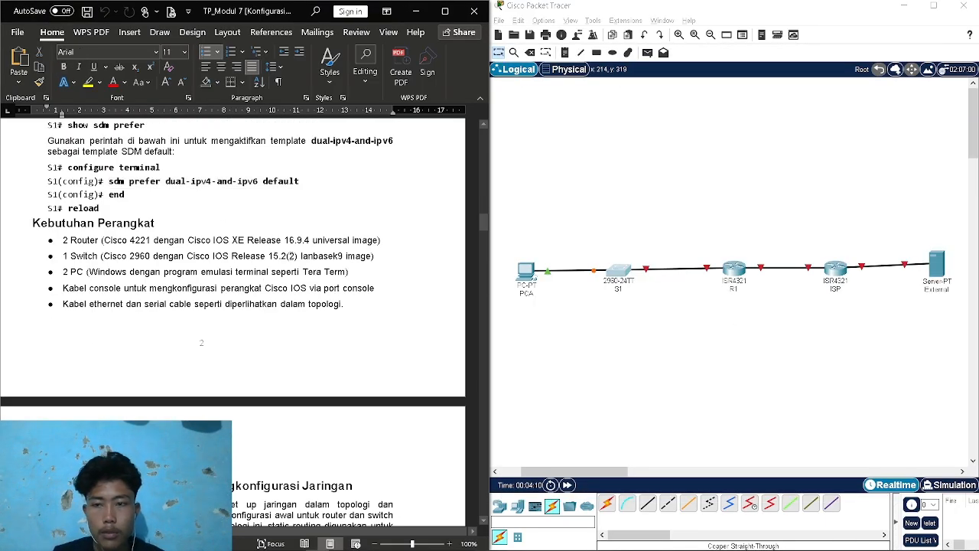
{"action": "scroll", "coordinate": [245, 314], "scroll_direction": "down", "scroll_amount": 6}
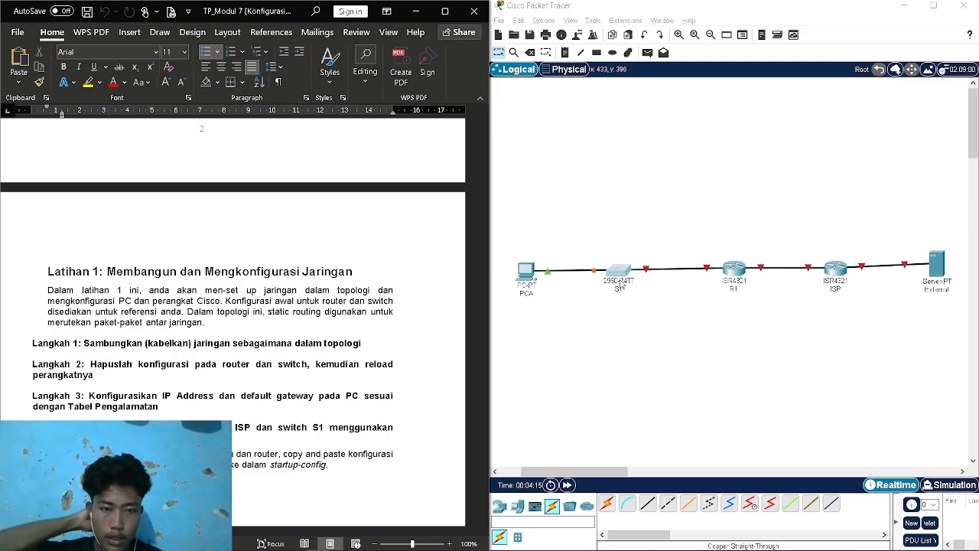
{"action": "left_click", "coordinate": [622, 275]}
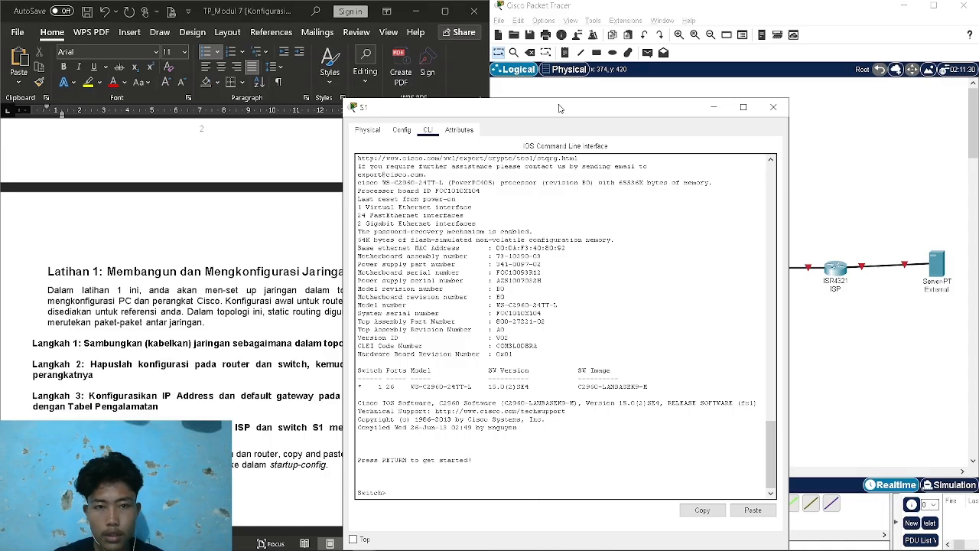
{"action": "left_click_drag", "start_coordinate": [559, 107], "coordinate": [705, 42]}
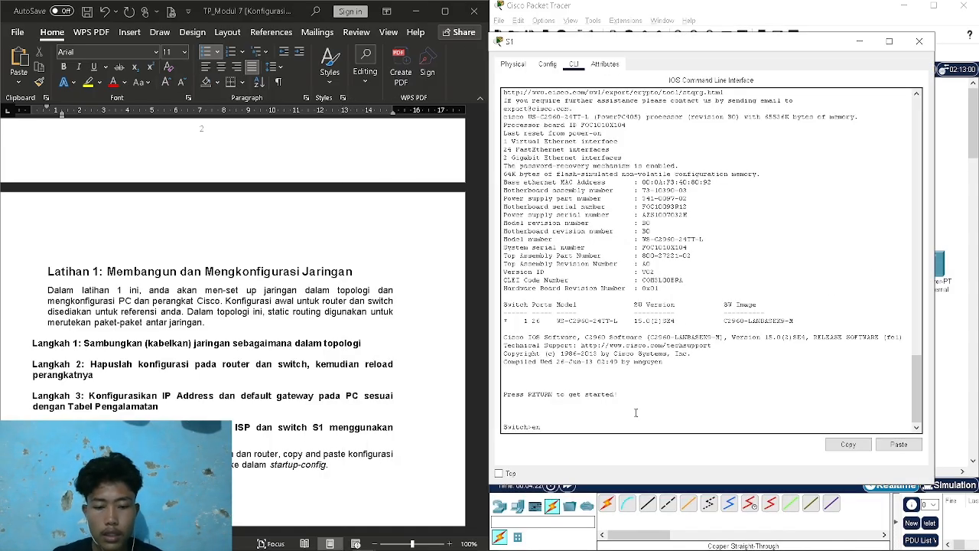
{"action": "type", "text": "en"}
{"action": "key", "text": "Return"}
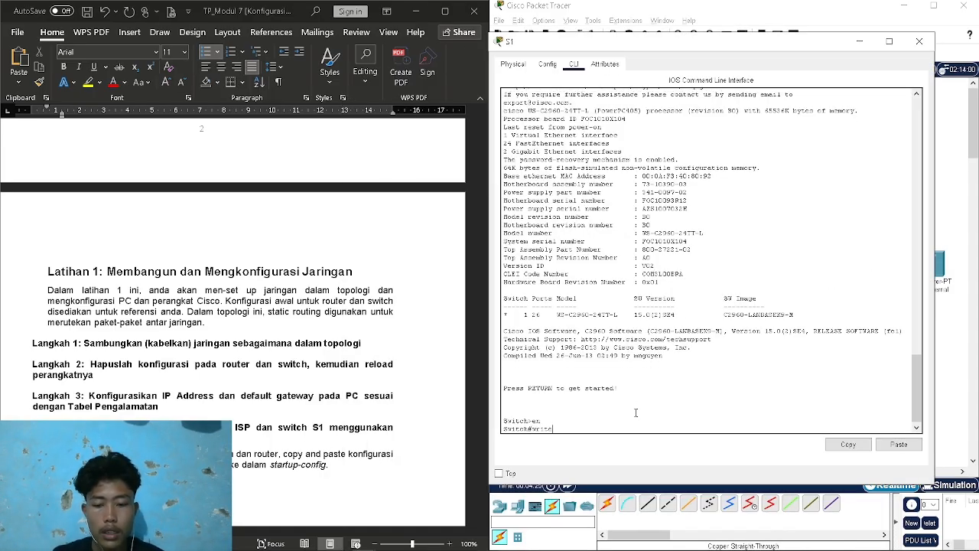
{"action": "key", "text": "Return"}
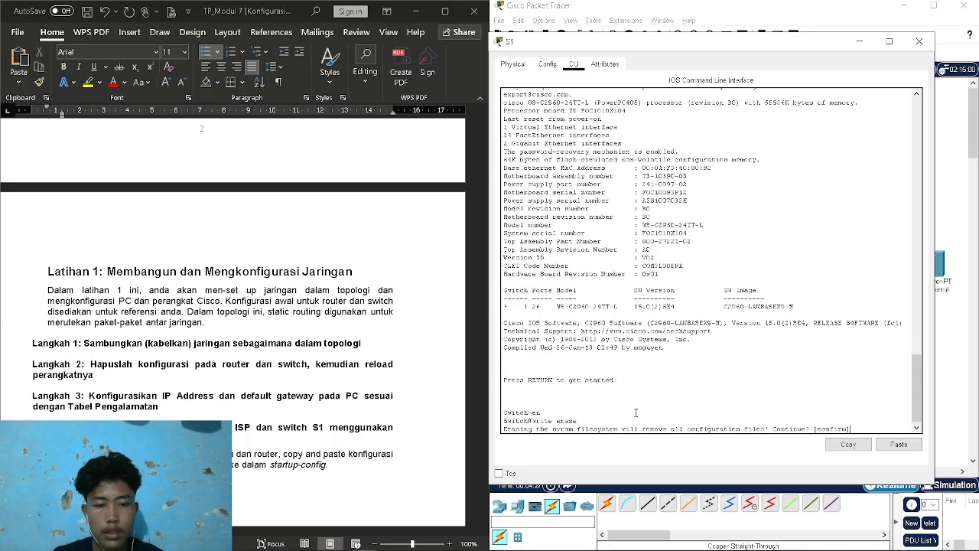
{"action": "key", "text": "Return"}
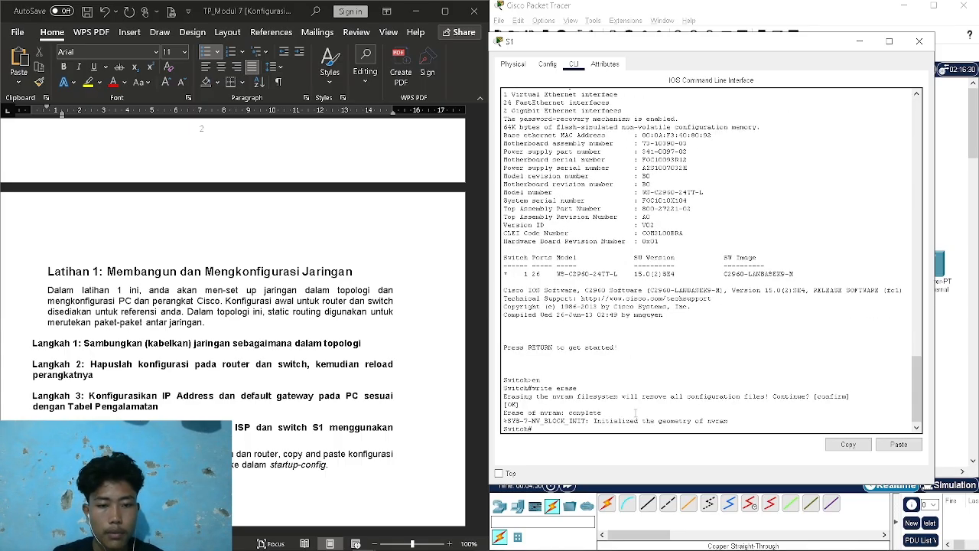
Reload S1 with the reload command, confirm the restart and close its window
{"action": "type", "text": "reload"}
{"action": "key", "text": "Return"}
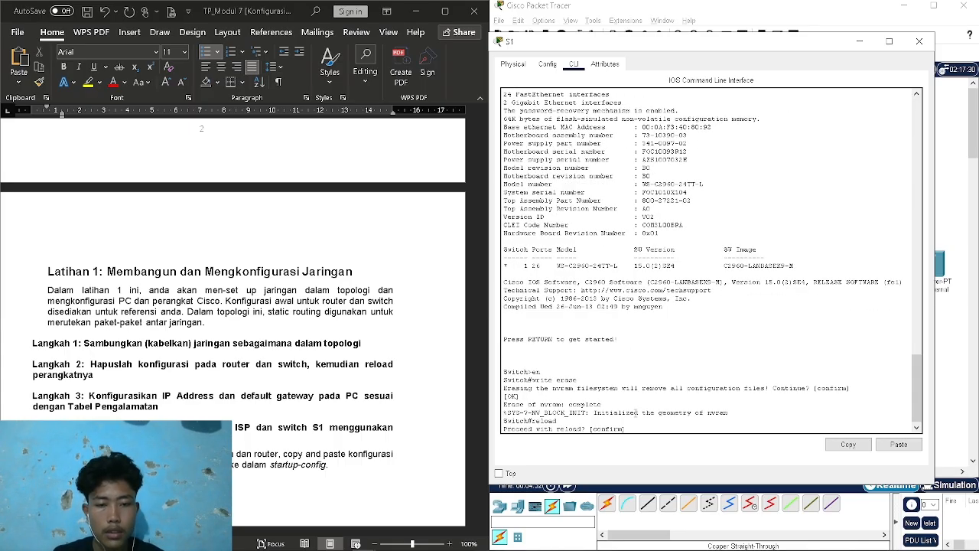
{"action": "key", "text": "Return"}
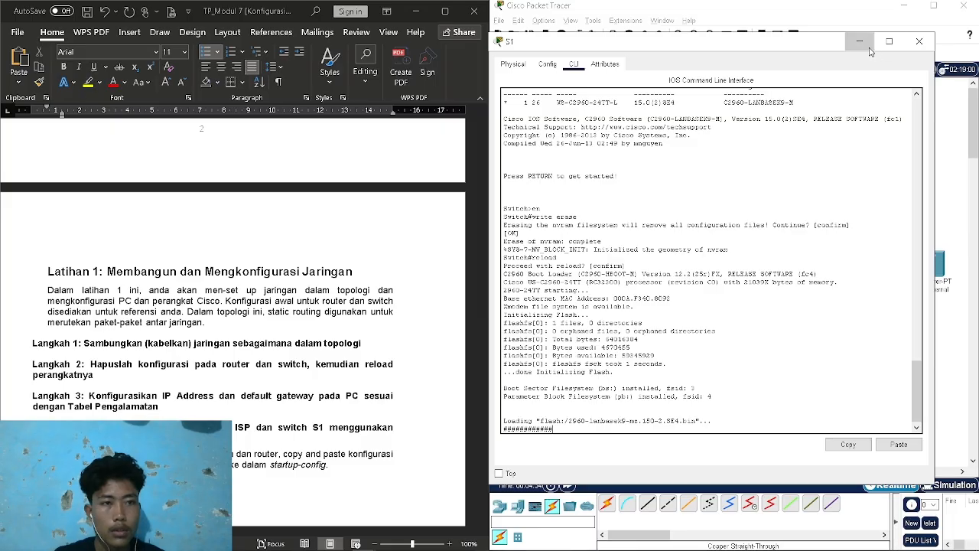
{"action": "left_click", "coordinate": [919, 41]}
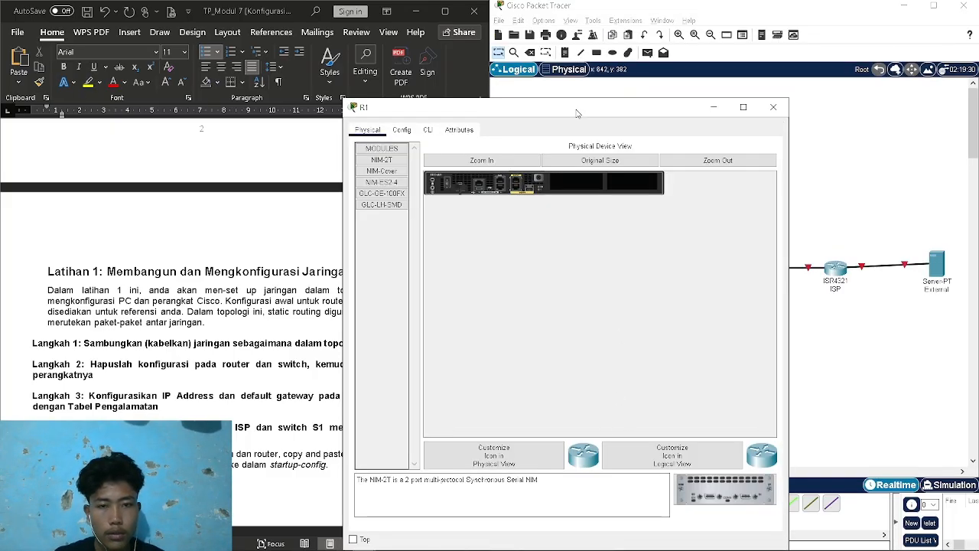
In R1's command line, answer no to the initial configuration dialog and enter privileged mode with en
{"action": "left_click", "coordinate": [659, 495]}
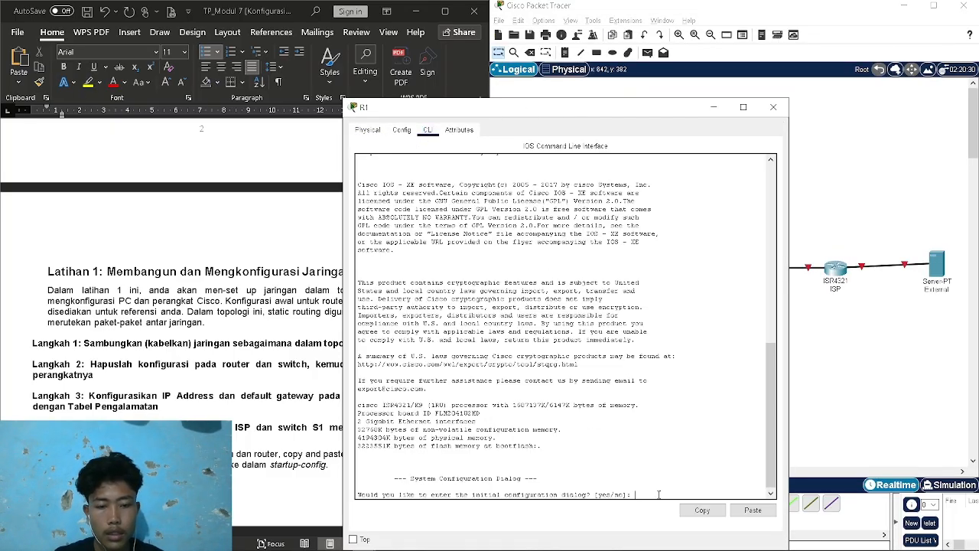
{"action": "type", "text": "no"}
{"action": "key", "text": "Return"}
{"action": "key", "text": "Return"}
{"action": "type", "text": "en"}
{"action": "key", "text": "Return"}
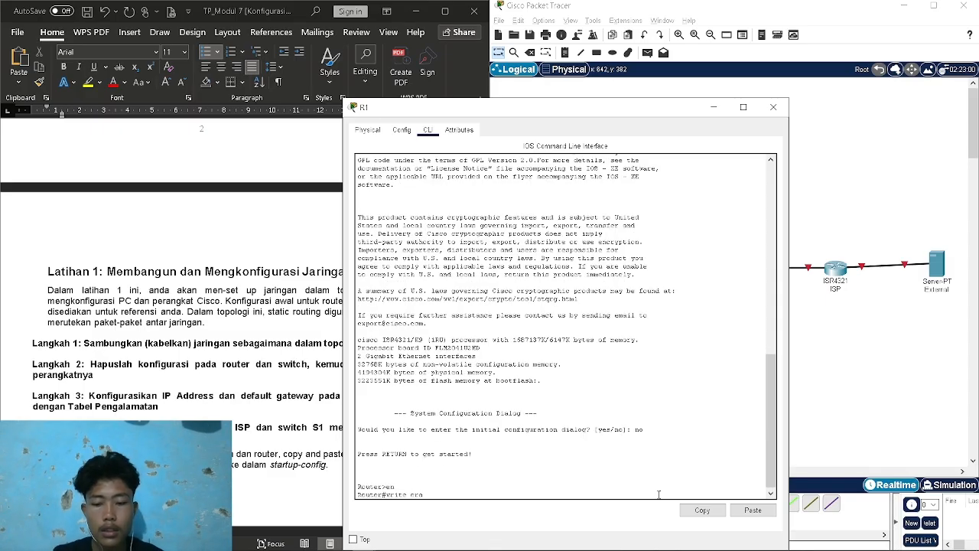
Erase R1's configuration with write erase, restart the router with reload, and close its window
{"action": "key", "text": "Return"}
{"action": "key", "text": "Return"}
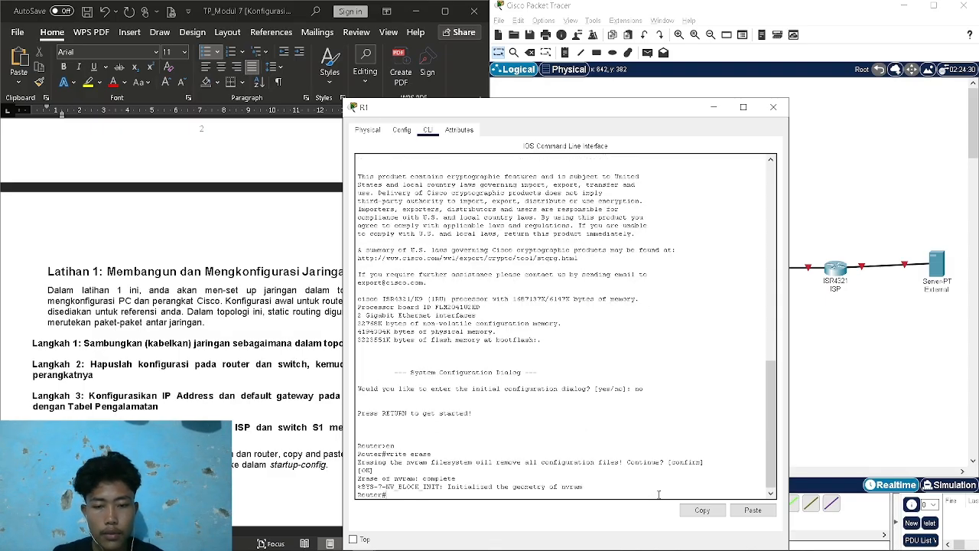
{"action": "type", "text": "reload"}
{"action": "key", "text": "Return"}
{"action": "key", "text": "Return"}
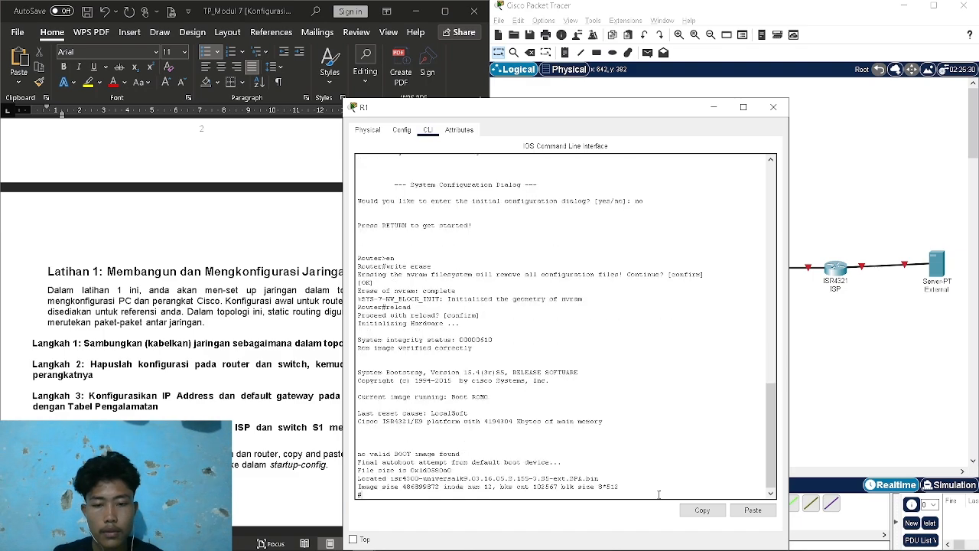
{"action": "left_click", "coordinate": [773, 108]}
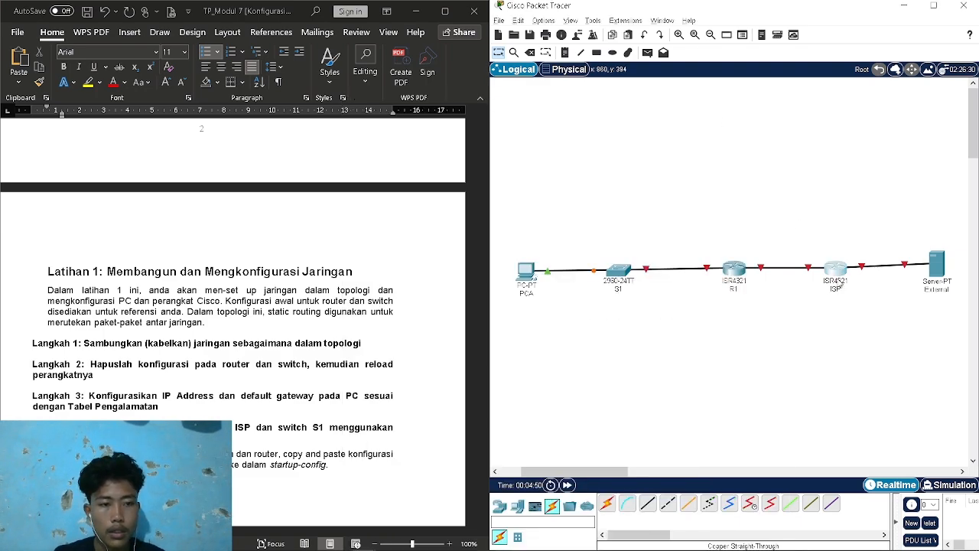
Open ISP's command line, answer no to the initial configuration dialog and enter privileged mode with en
{"action": "left_click", "coordinate": [428, 130]}
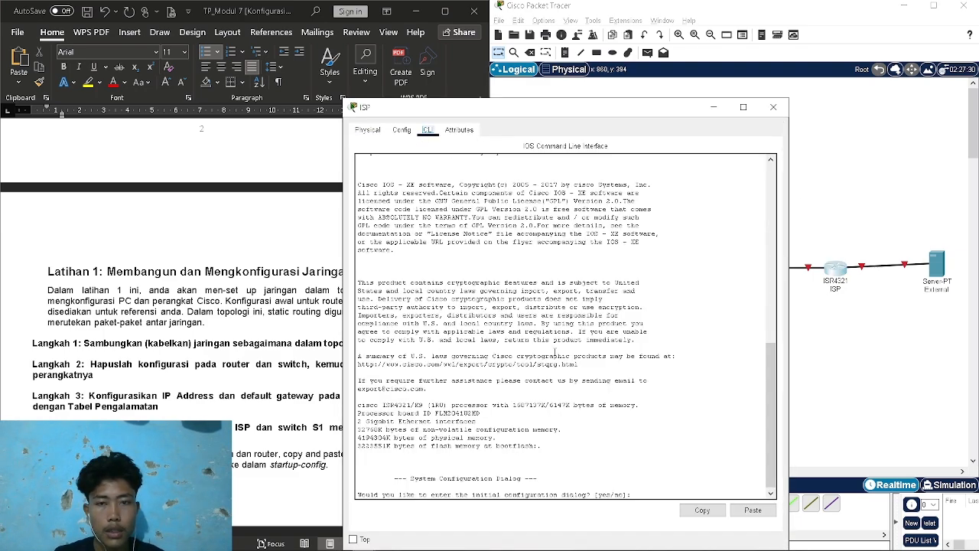
{"action": "type", "text": "no"}
{"action": "key", "text": "Return"}
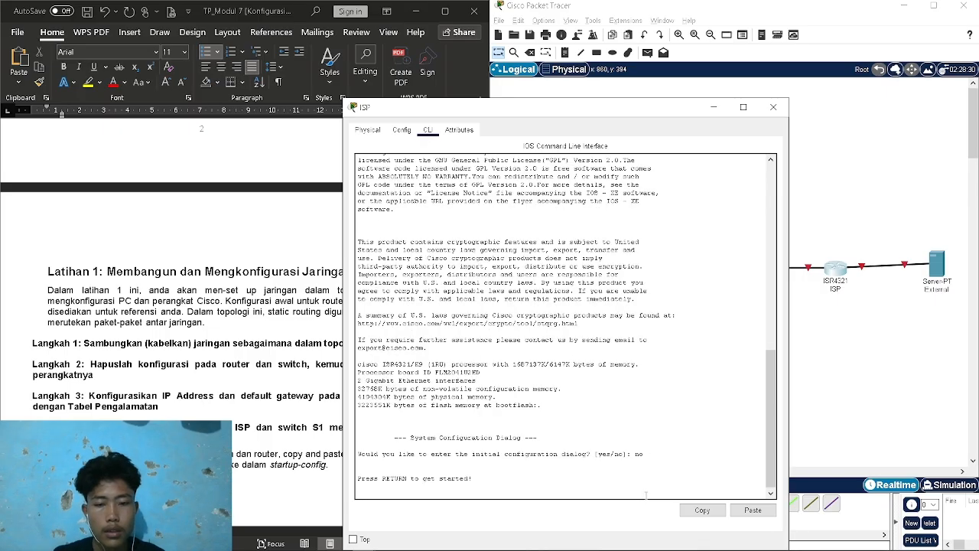
{"action": "key", "text": "Return"}
{"action": "type", "text": "en"}
{"action": "key", "text": "Return"}
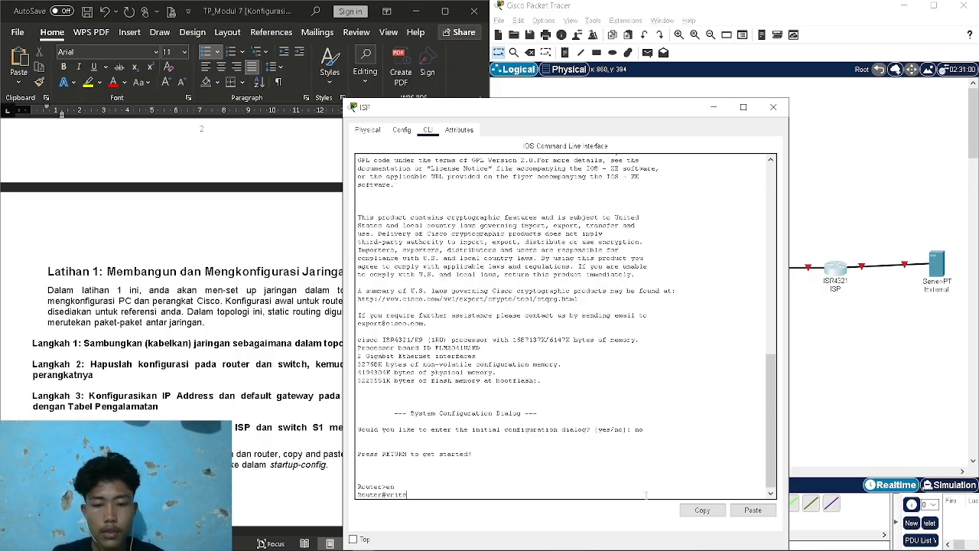
Erase ISP's configuration with write erase and confirm the removal of all configuration files
{"action": "type", "text": "write erase"}
{"action": "key", "text": "Return"}
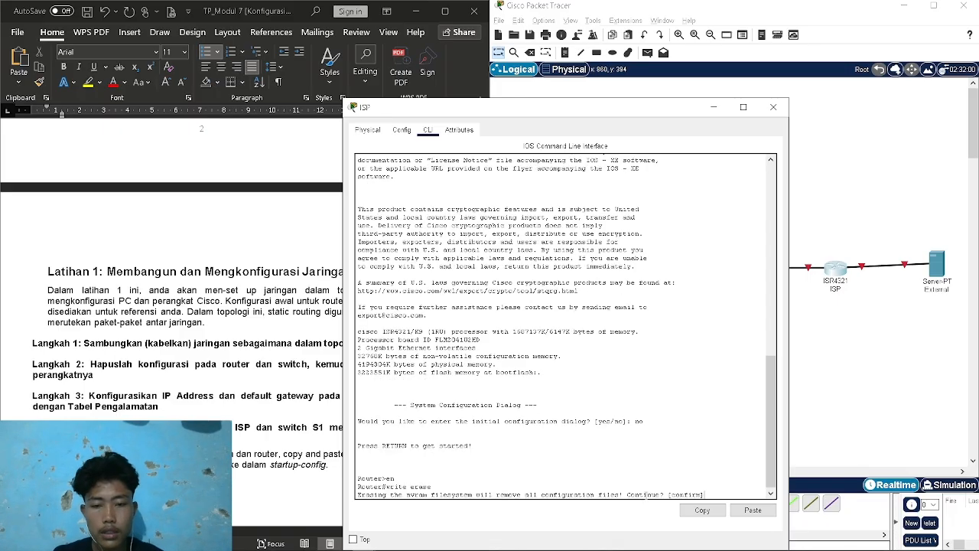
{"action": "key", "text": "Return"}
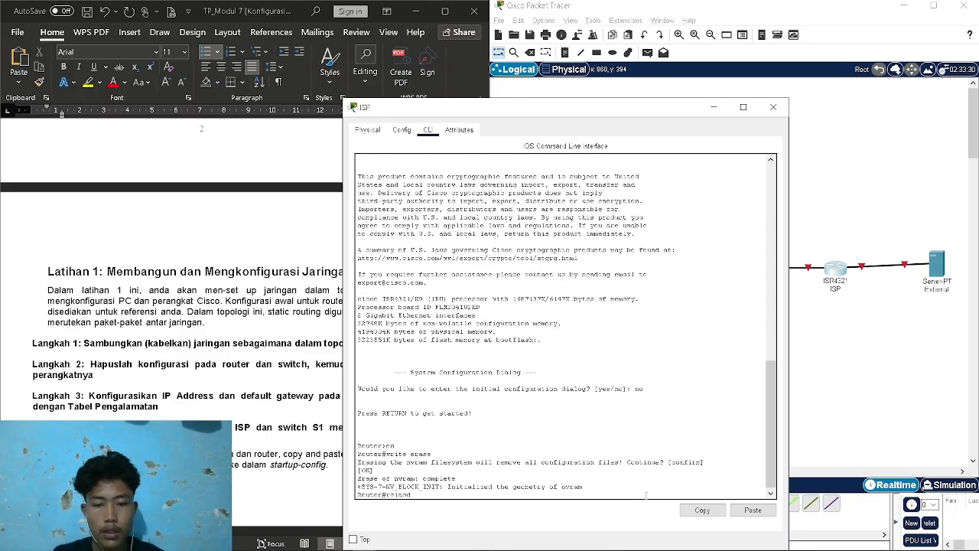
Try to restart the ISP router with the reload command, and minimize its window
{"action": "type", "text": "reload"}
{"action": "key", "text": "Return"}
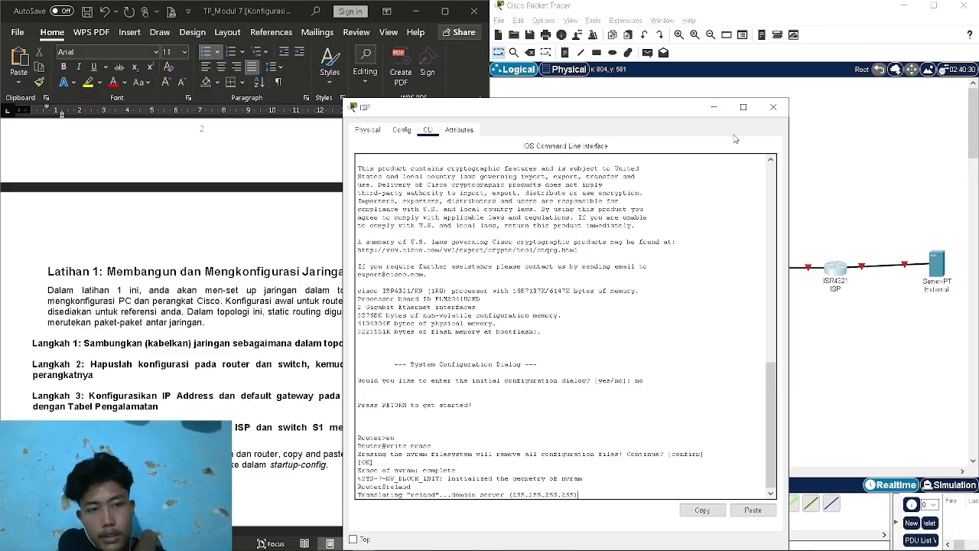
{"action": "left_click", "coordinate": [713, 106]}
Answer no to R1's initial configuration dialog, continue to the user prompt, and close the router's window
{"action": "left_click", "coordinate": [741, 271]}
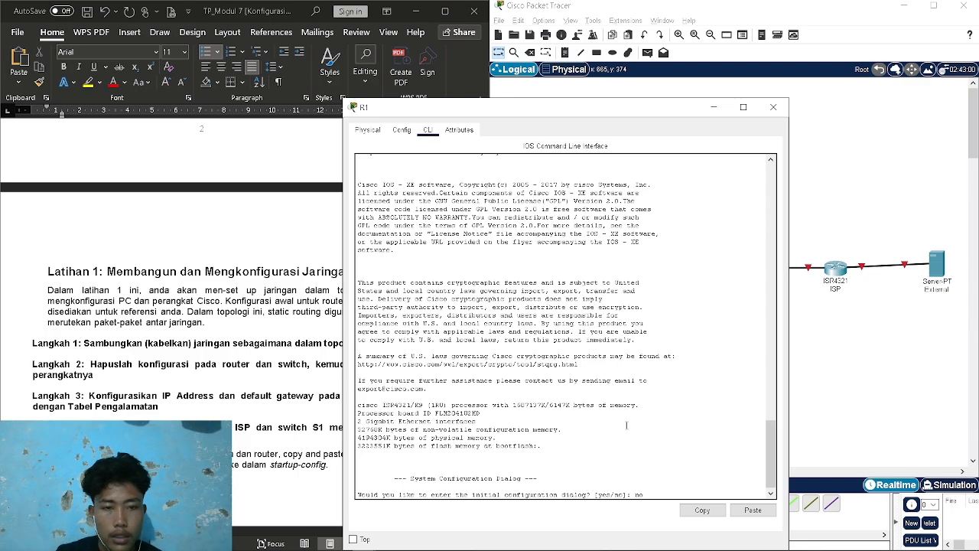
{"action": "scroll", "coordinate": [628, 459], "scroll_direction": "up", "scroll_amount": 10}
{"action": "type", "text": "no"}
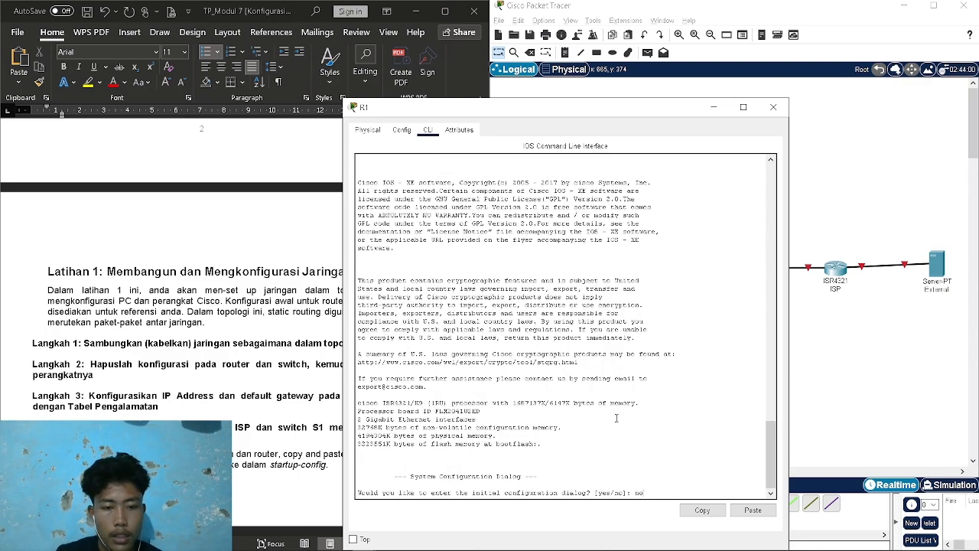
{"action": "key", "text": "Return"}
{"action": "key", "text": "Return"}
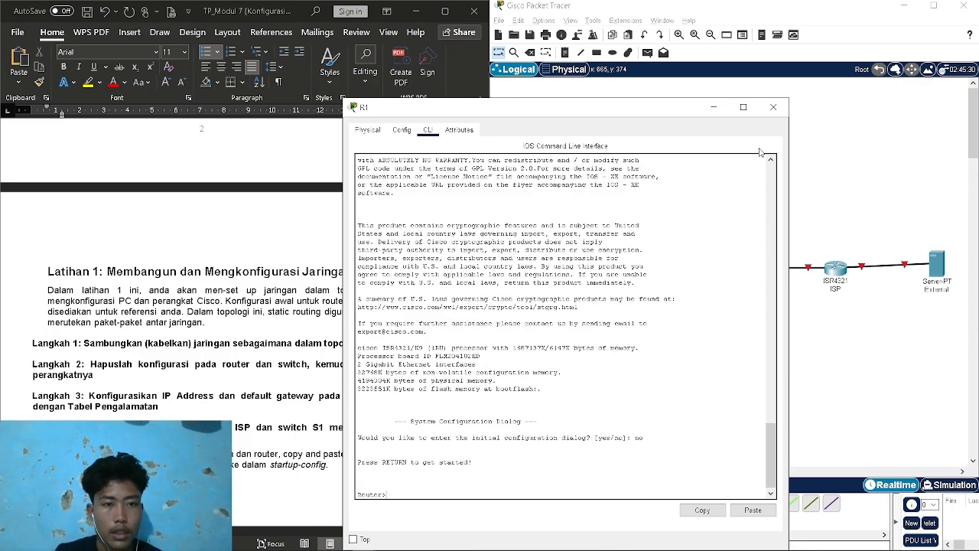
{"action": "left_click", "coordinate": [773, 107]}
Check the command-line status of S1 and then ISP, closing each device's window
{"action": "left_click", "coordinate": [663, 269]}
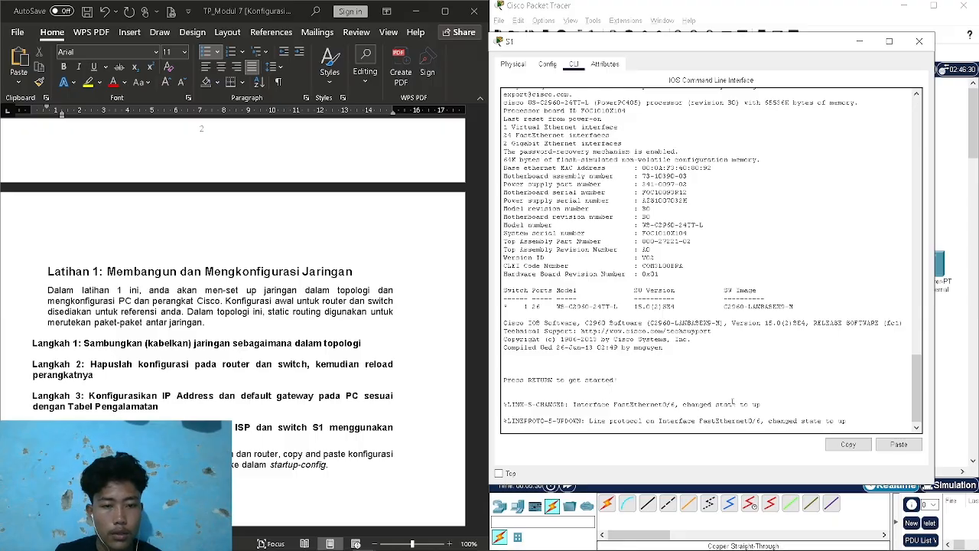
{"action": "scroll", "coordinate": [862, 418], "scroll_direction": "up", "scroll_amount": 10}
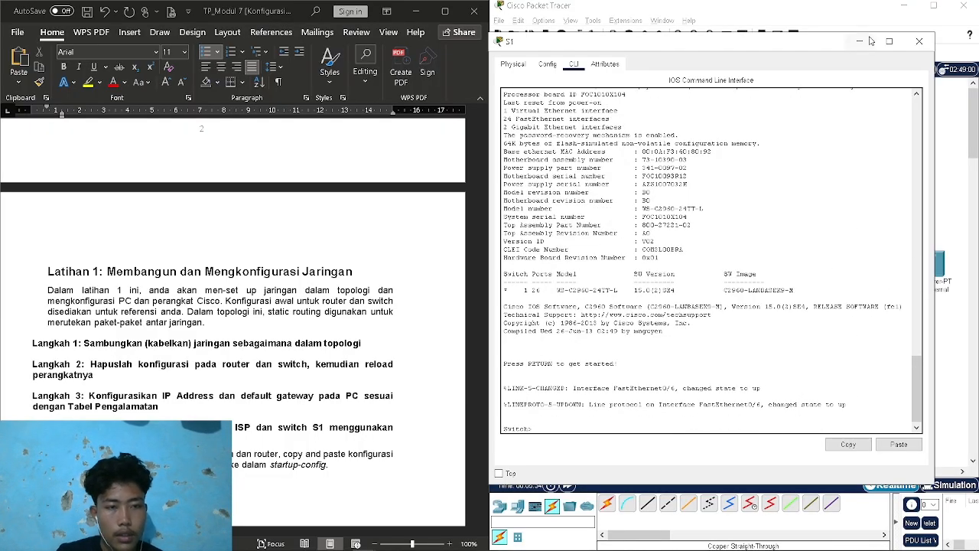
{"action": "left_click", "coordinate": [919, 40]}
{"action": "left_click", "coordinate": [836, 268]}
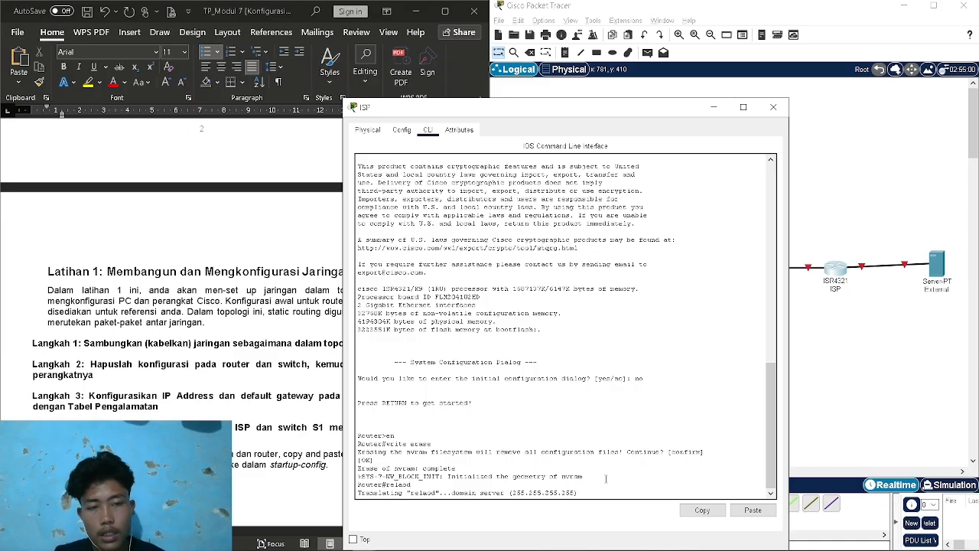
{"action": "left_click", "coordinate": [773, 107]}
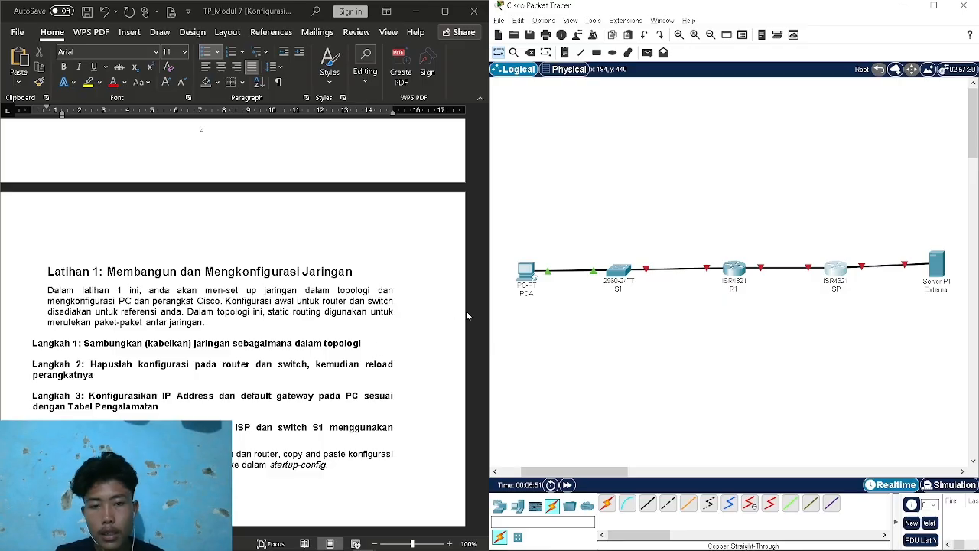
Review the lab document's Latihan 1 steps, topology diagram and addressing table
{"action": "scroll", "coordinate": [218, 364], "scroll_direction": "down", "scroll_amount": 1}
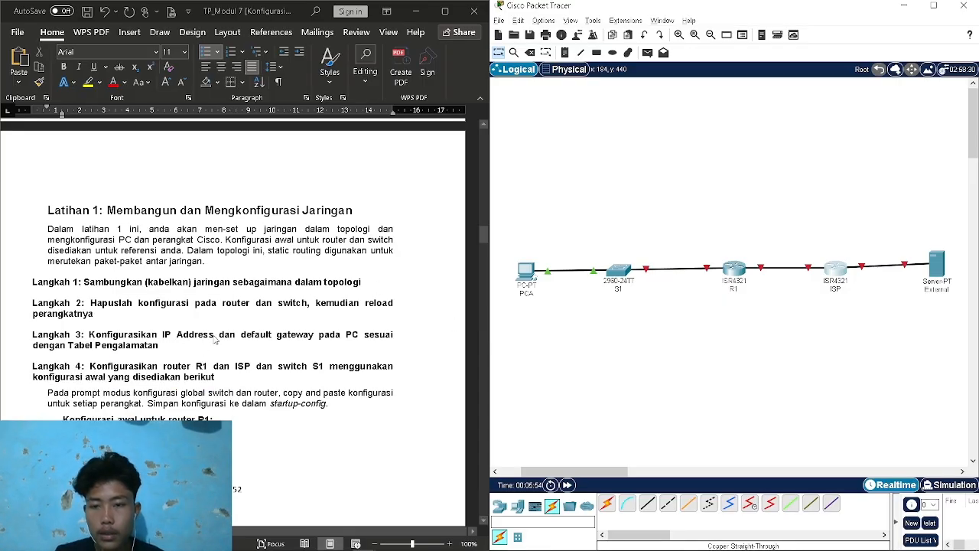
{"action": "scroll", "coordinate": [339, 360], "scroll_direction": "up", "scroll_amount": 20}
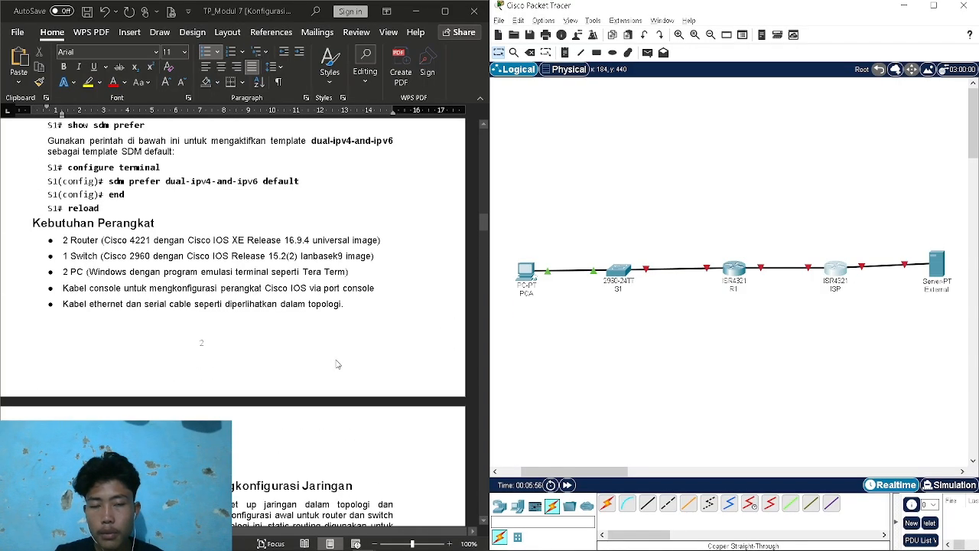
{"action": "scroll", "coordinate": [336, 364], "scroll_direction": "up", "scroll_amount": 1}
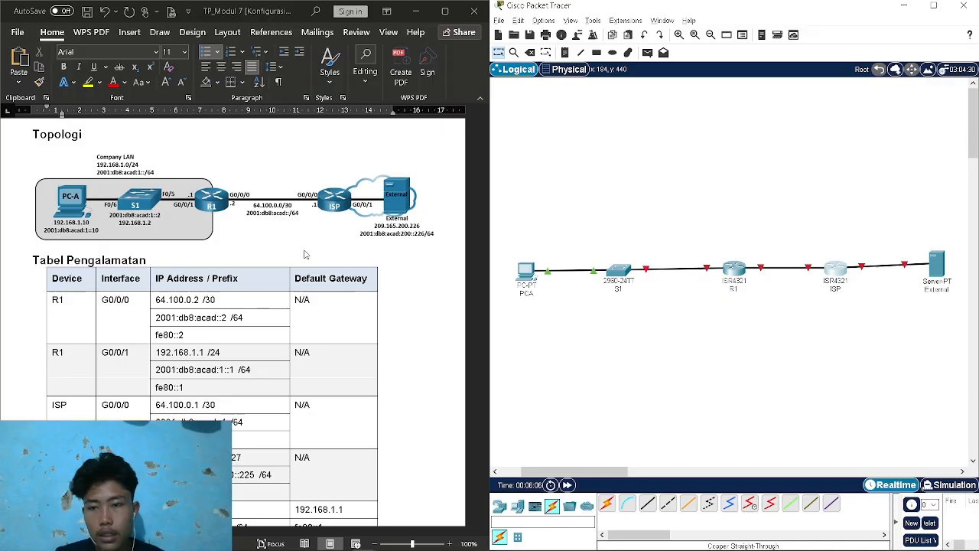
{"action": "scroll", "coordinate": [310, 306], "scroll_direction": "down", "scroll_amount": 12}
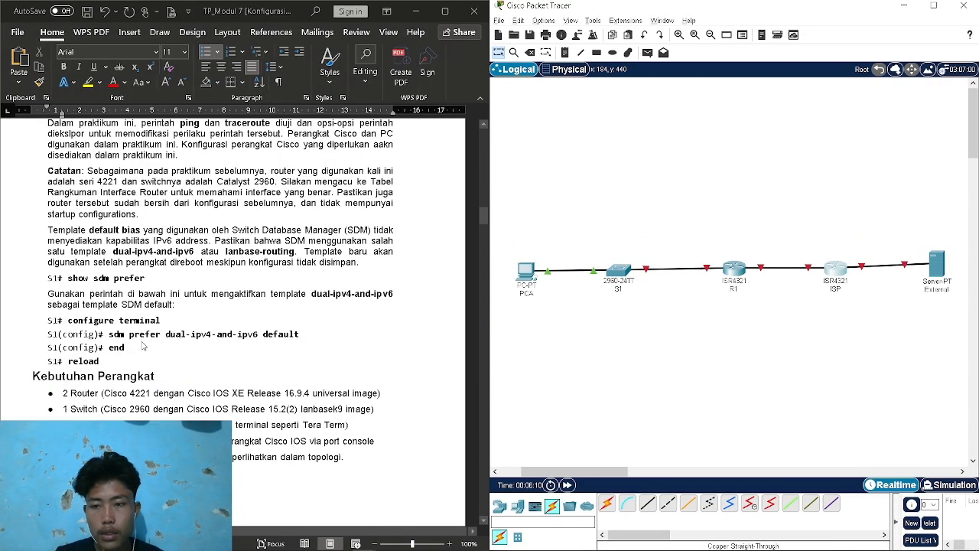
{"action": "scroll", "coordinate": [302, 355], "scroll_direction": "up", "scroll_amount": 15}
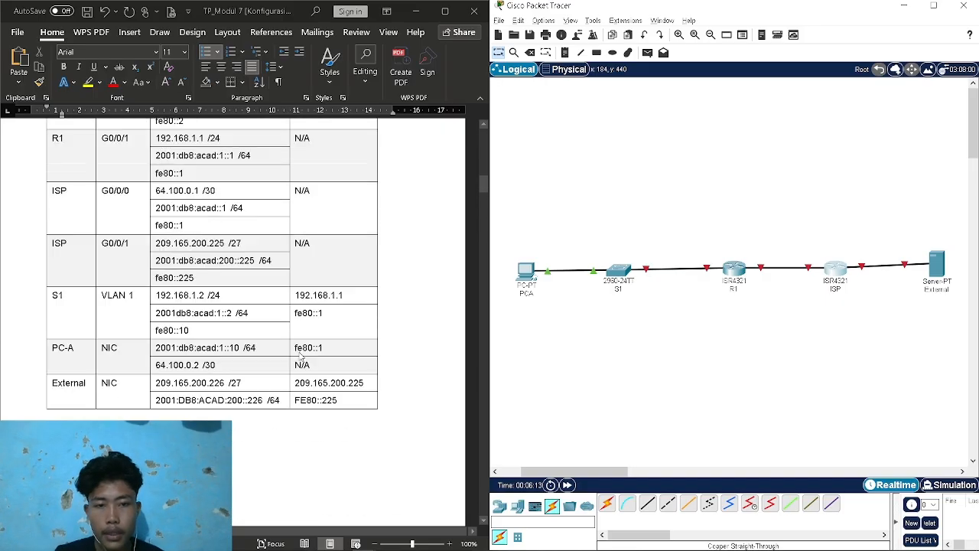
Erase ISP's configuration with write erase, restart the router with reload, confirming both, and minimize its window
{"action": "left_click", "coordinate": [835, 268]}
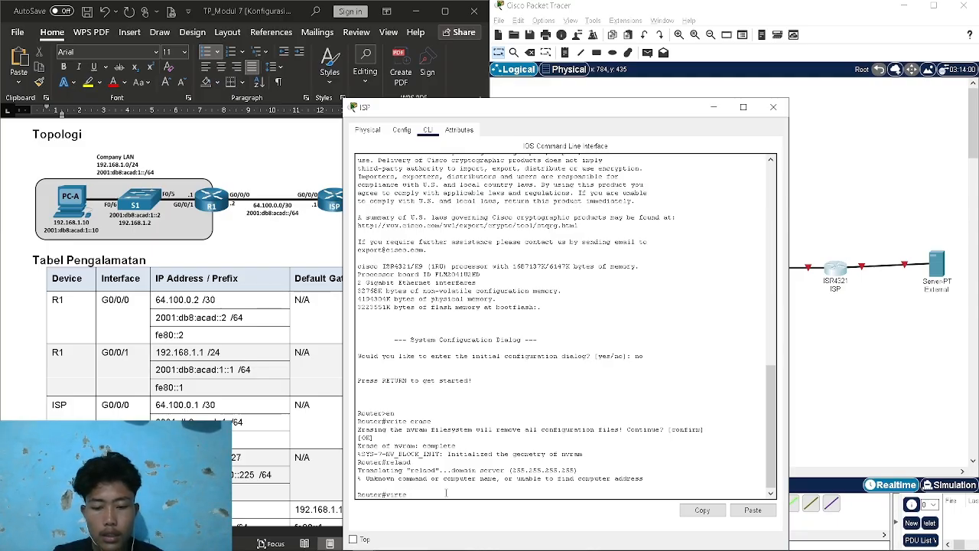
{"action": "key", "text": "Return"}
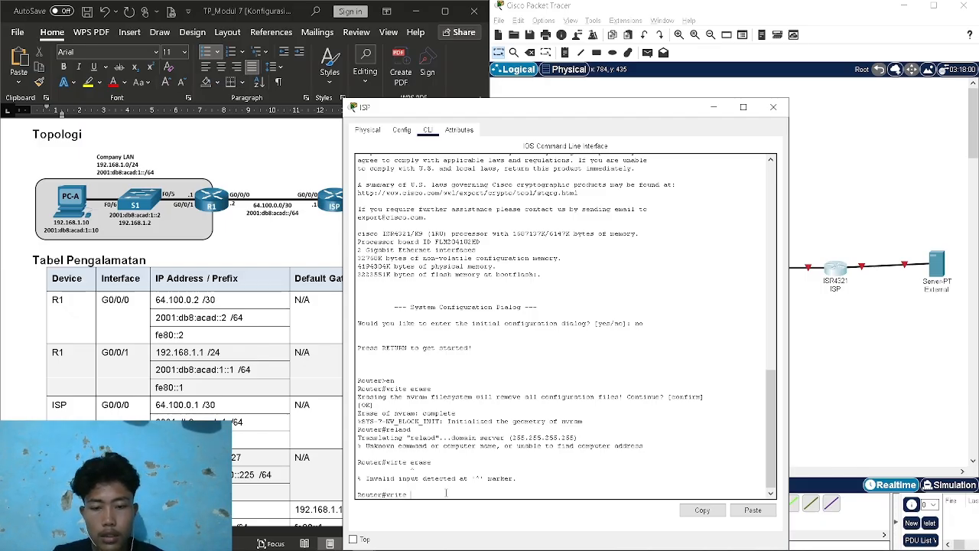
{"action": "type", "text": "write erase"}
{"action": "key", "text": "Return"}
{"action": "key", "text": "Return"}
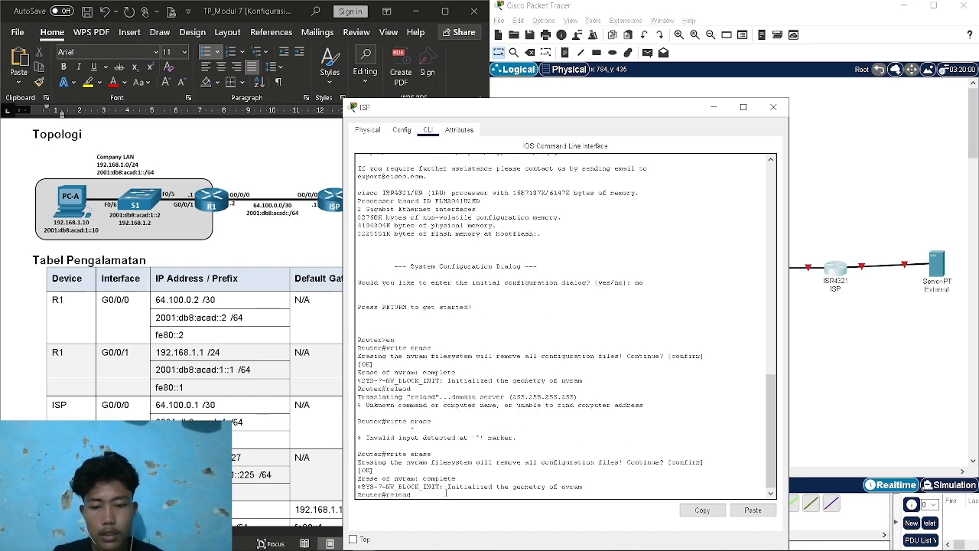
{"action": "key", "text": "Return"}
{"action": "key", "text": "Return"}
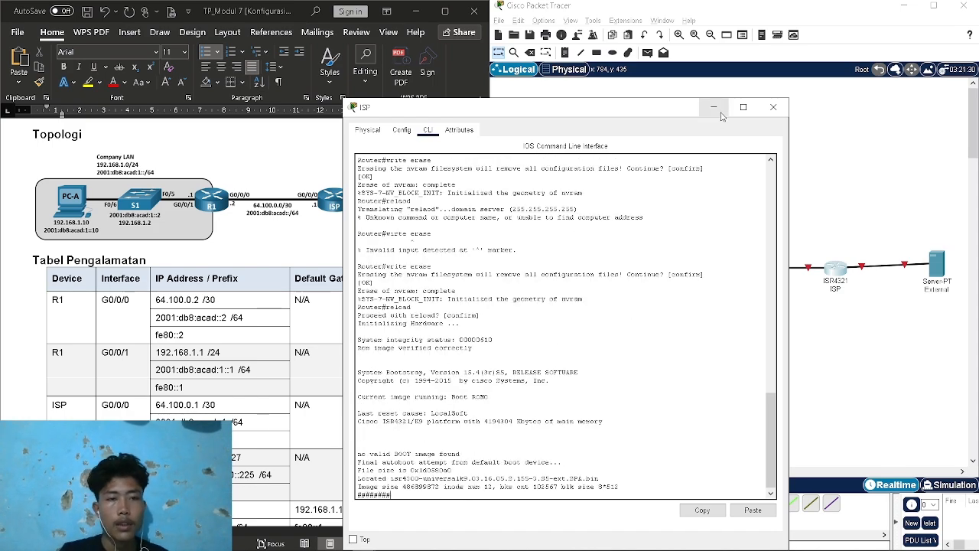
{"action": "left_click", "coordinate": [713, 107]}
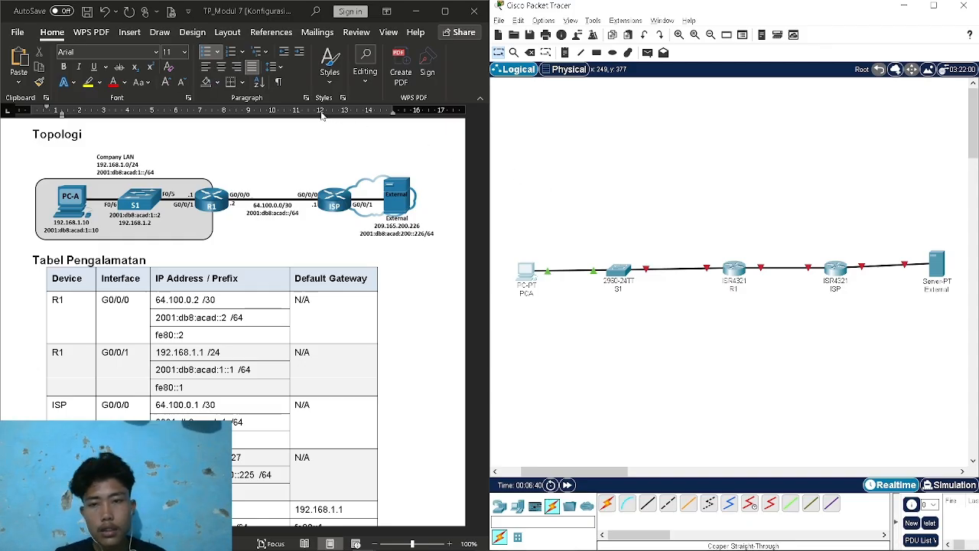
In PCA's IP Configuration, set the static IPv4 address to 192.168.1.10 with subnet mask 255.255.255.0
{"action": "left_click", "coordinate": [525, 269]}
{"action": "left_click", "coordinate": [435, 129]}
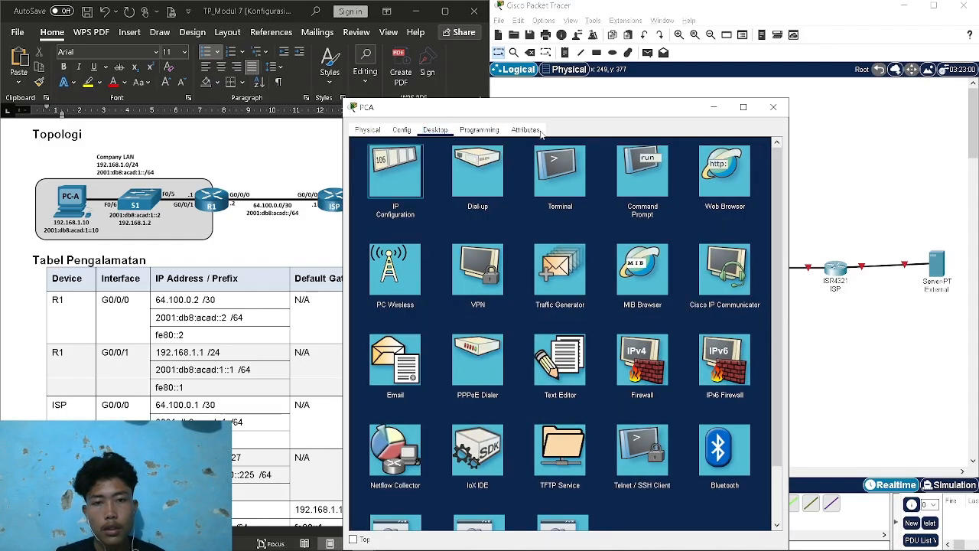
{"action": "left_click", "coordinate": [386, 168]}
{"action": "left_click_drag", "start_coordinate": [554, 106], "coordinate": [713, 52]}
{"action": "left_click", "coordinate": [671, 152]}
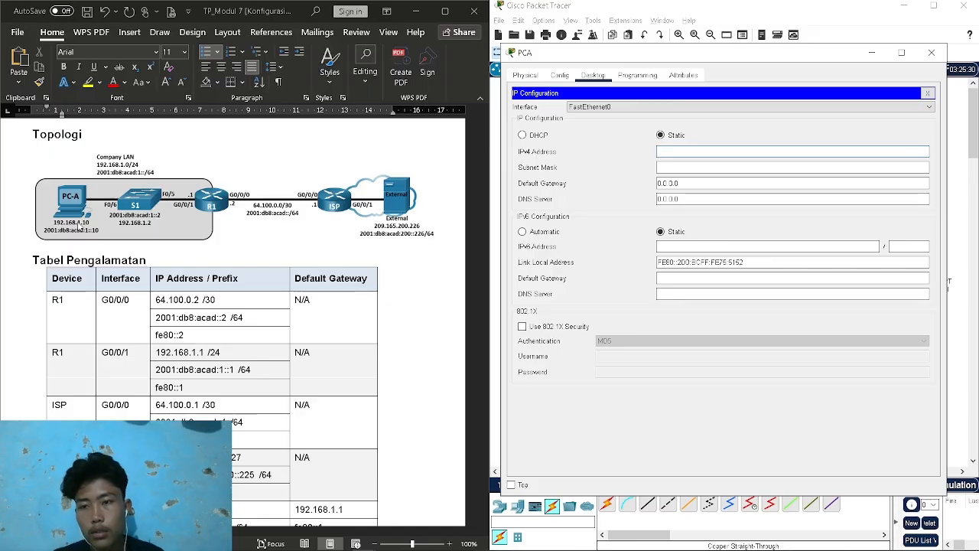
{"action": "type", "text": "192.1"}
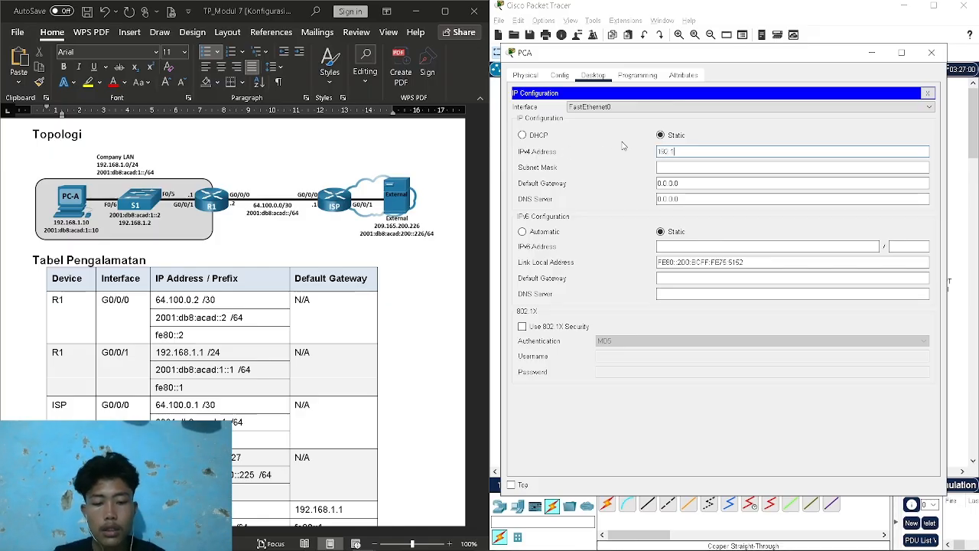
{"action": "type", "text": "68.1.1"}
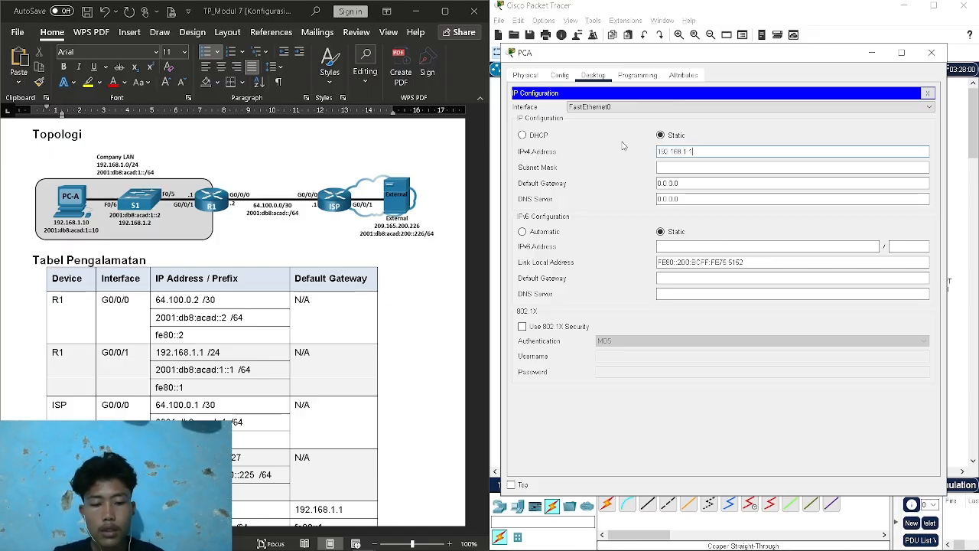
{"action": "type", "text": "0"}
{"action": "left_click", "coordinate": [723, 167]}
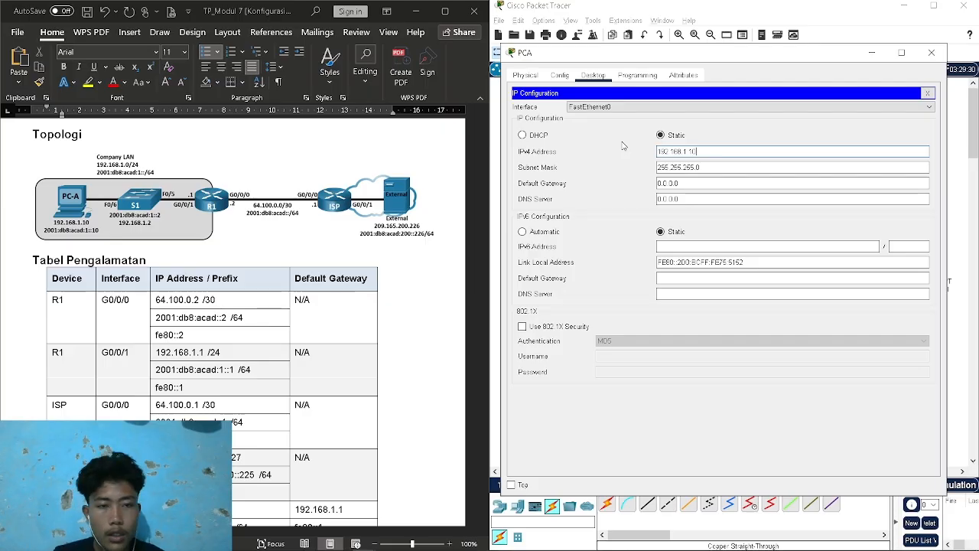
{"action": "key", "text": "Tab"}
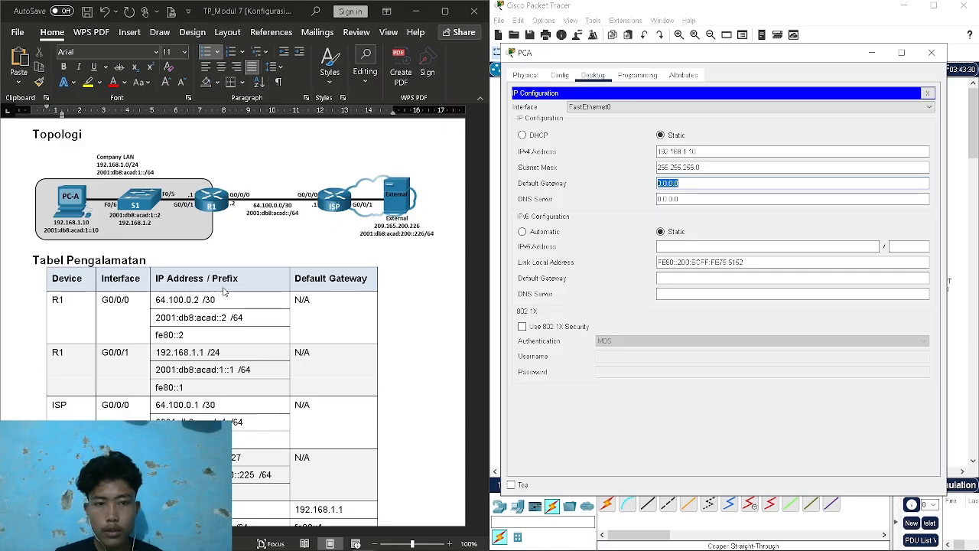
Try to copy R1's G0/0/1 IPv4 address from the addressing table into PCA's IPv4 default gateway
{"action": "left_click", "coordinate": [190, 364]}
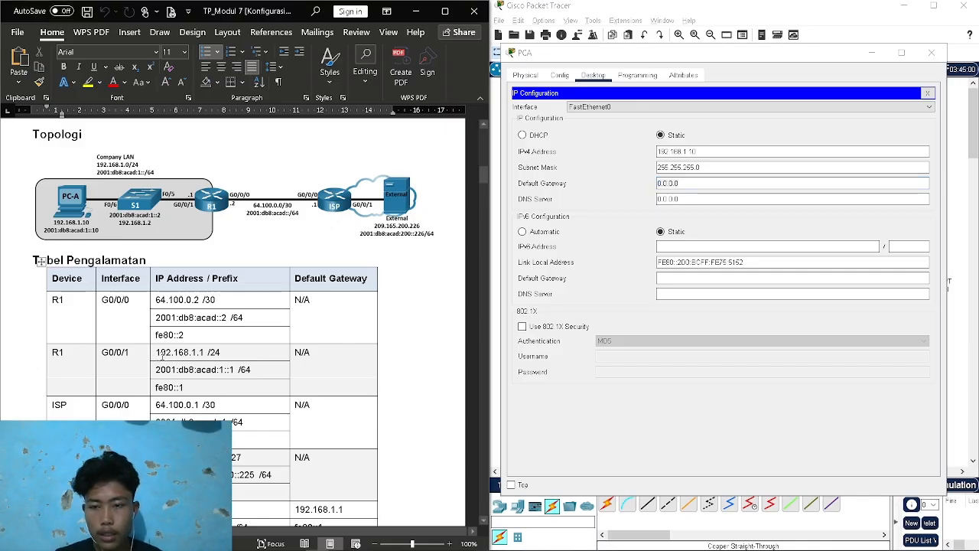
{"action": "triple_click", "coordinate": [163, 356]}
{"action": "left_click", "coordinate": [162, 354]}
{"action": "double_click", "coordinate": [163, 352]}
{"action": "key", "text": "ctrl+c"}
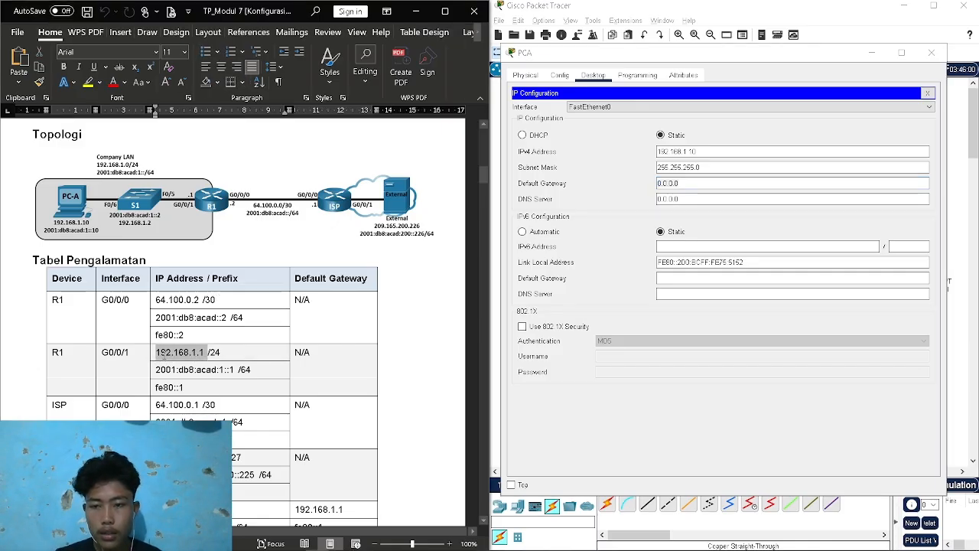
{"action": "left_click", "coordinate": [650, 186]}
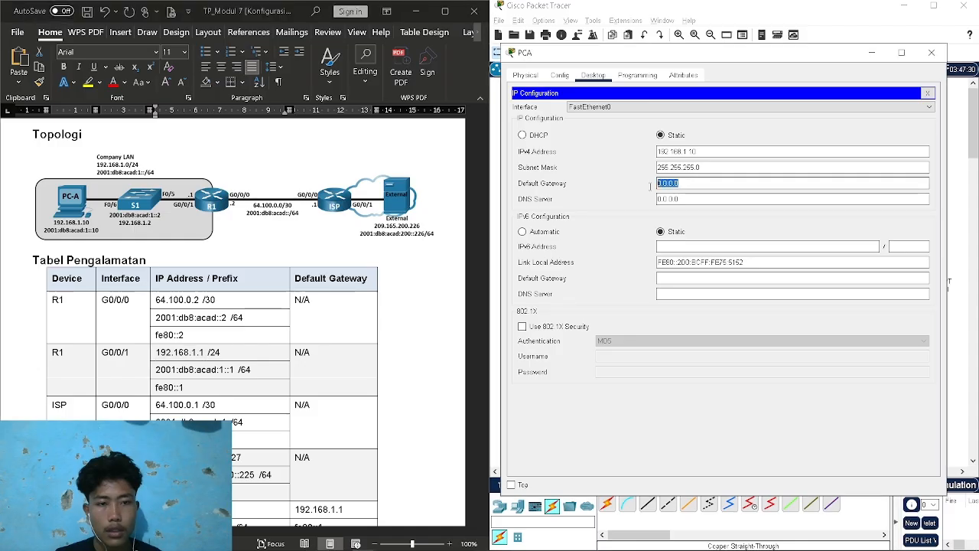
{"action": "key", "text": "ctrl+v"}
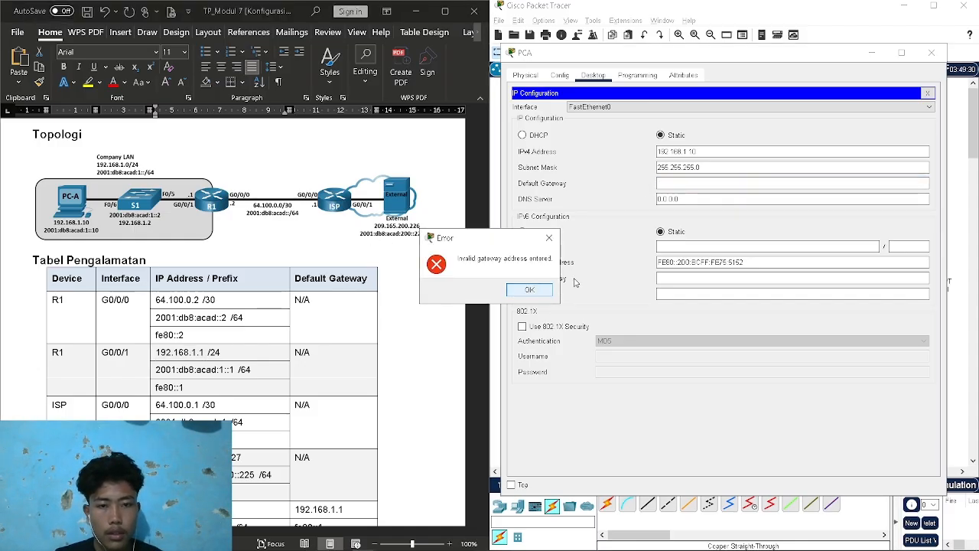
{"action": "left_click", "coordinate": [530, 289]}
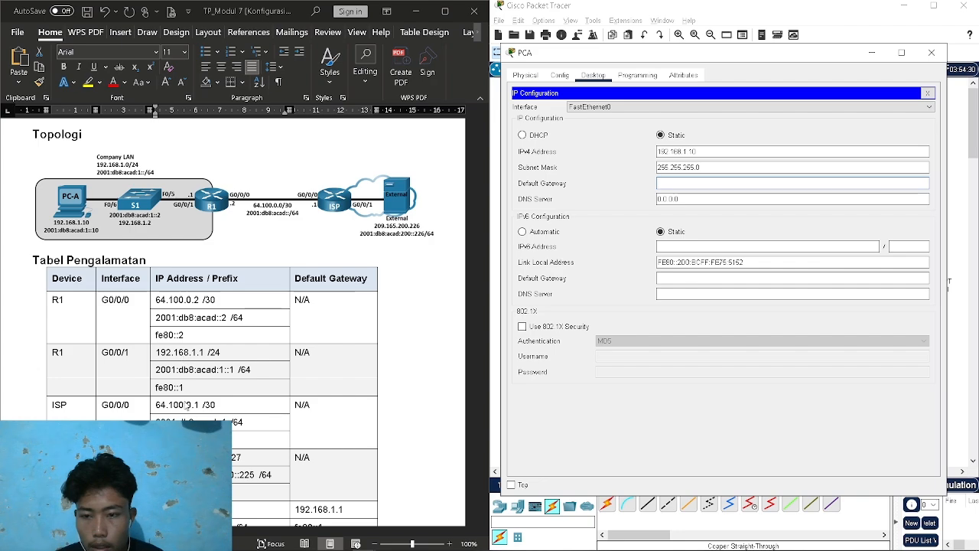
Set PCA's IPv4 default gateway to R1's G0/0/1 address, 192.168.1.1
{"action": "double_click", "coordinate": [161, 354]}
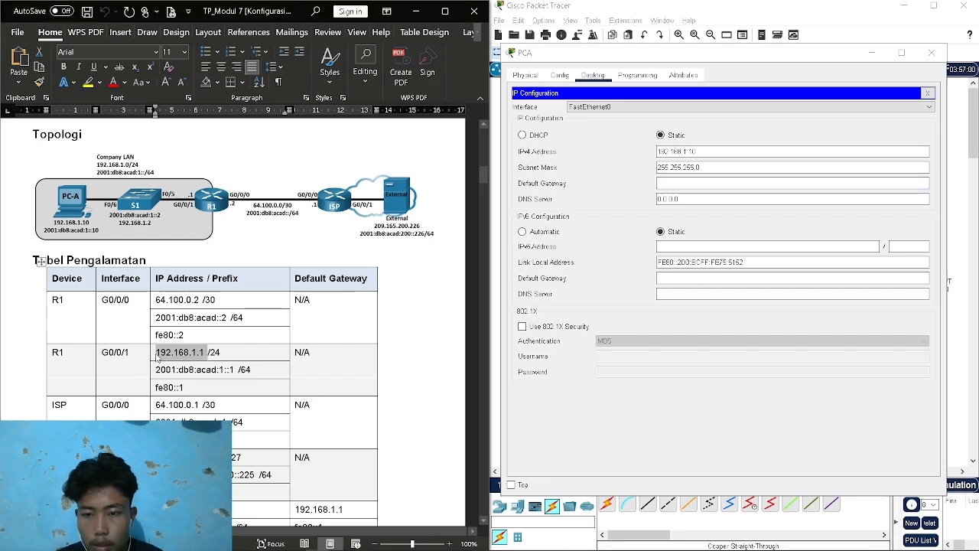
{"action": "left_click", "coordinate": [701, 184]}
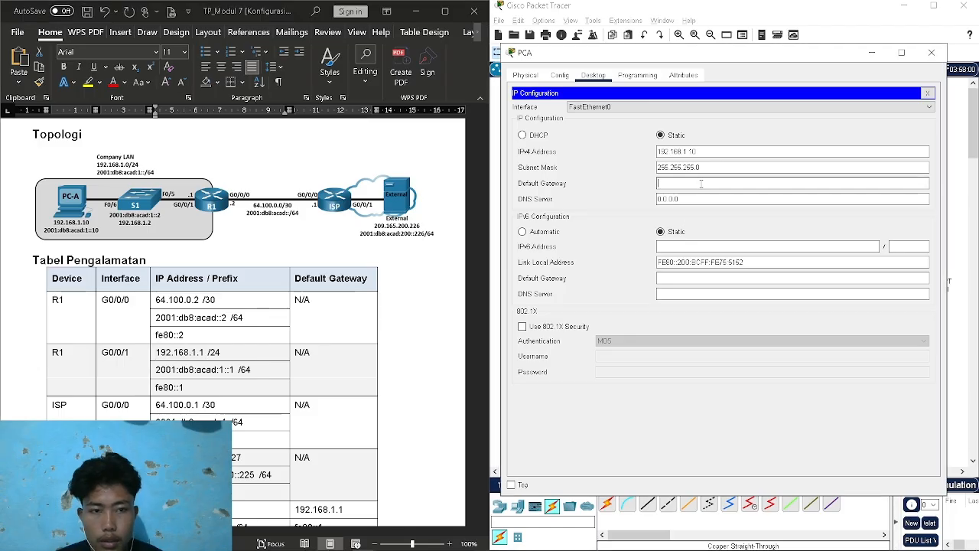
{"action": "type", "text": "192.1"}
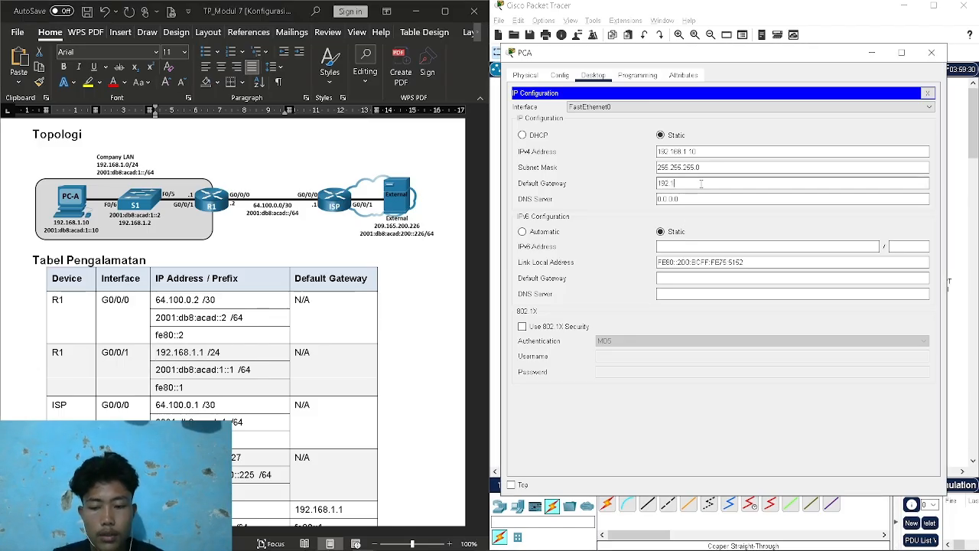
{"action": "type", "text": "68"}
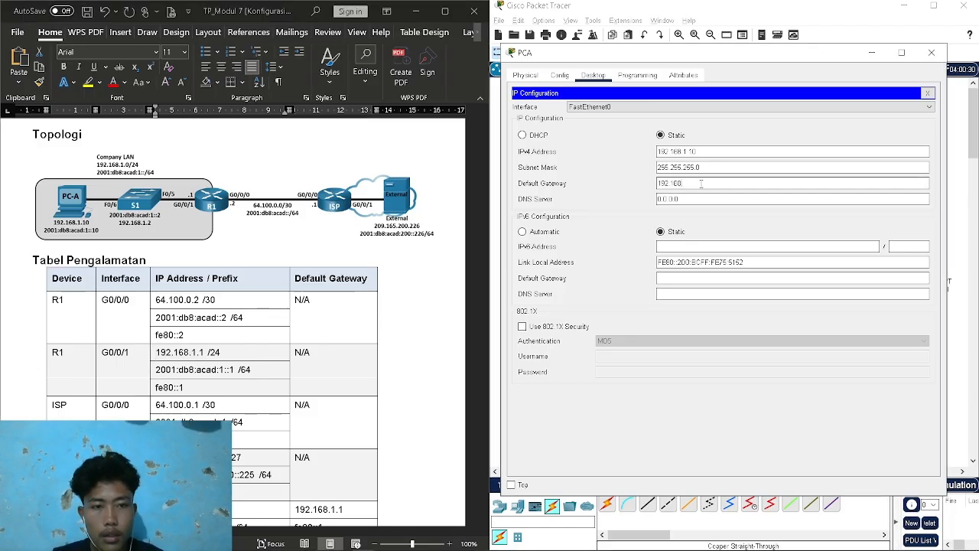
{"action": "type", "text": ".1.1"}
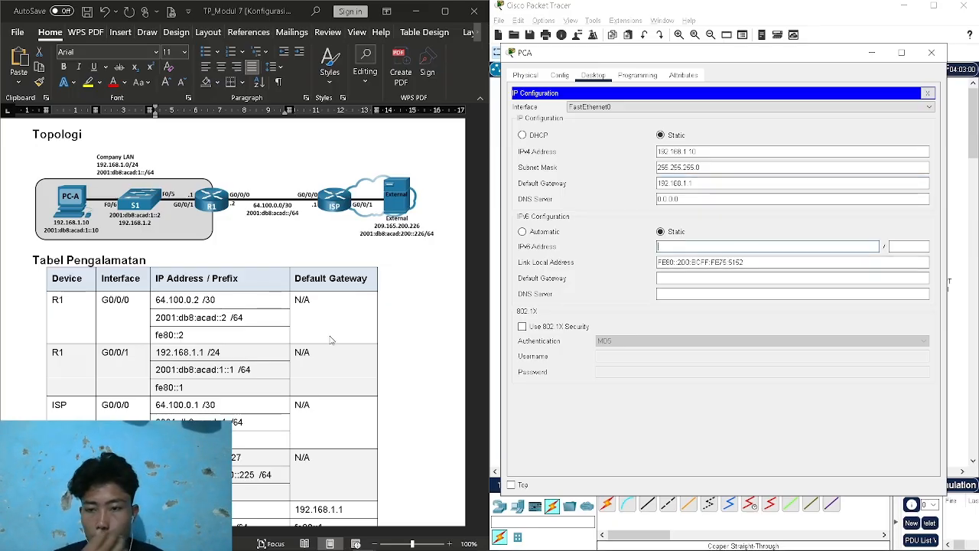
Try to copy PC-A's IPv6 address 2001:db8:acad:1::10 from the addressing table into PCA's IPv6 configuration with prefix 64
{"action": "scroll", "coordinate": [346, 335], "scroll_direction": "down", "scroll_amount": 4}
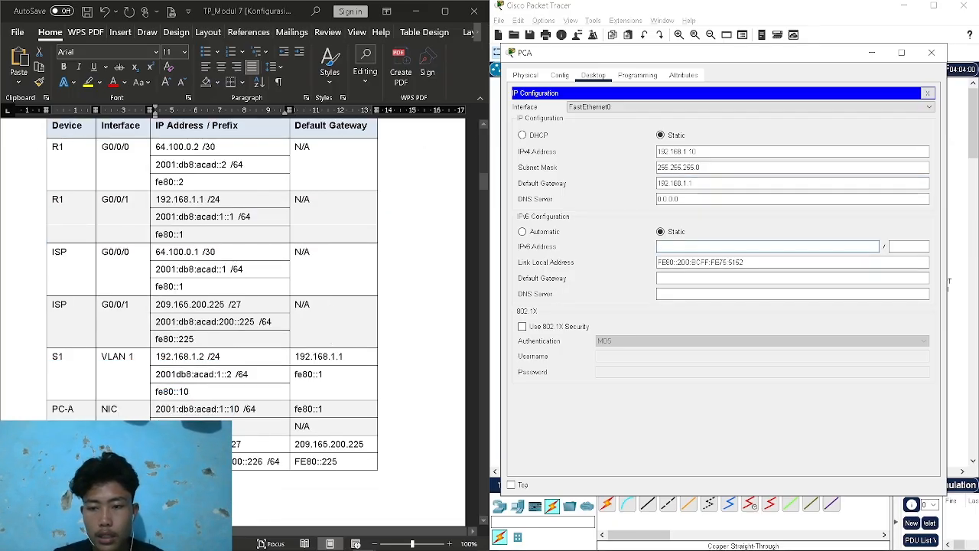
{"action": "left_click", "coordinate": [190, 409]}
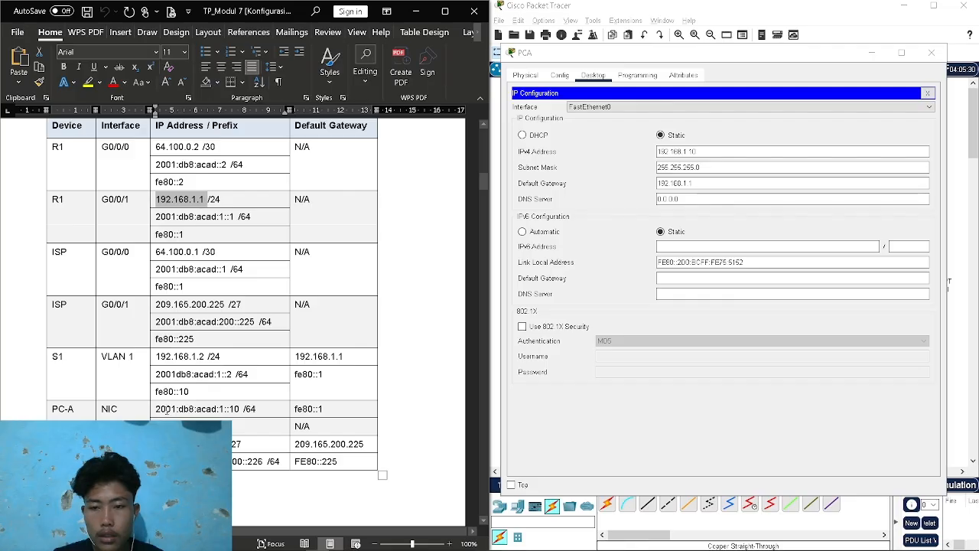
{"action": "triple_click", "coordinate": [166, 411]}
{"action": "left_click_drag", "start_coordinate": [243, 411], "coordinate": [155, 410]}
{"action": "key", "text": "ctrl+c"}
{"action": "left_click", "coordinate": [670, 245]}
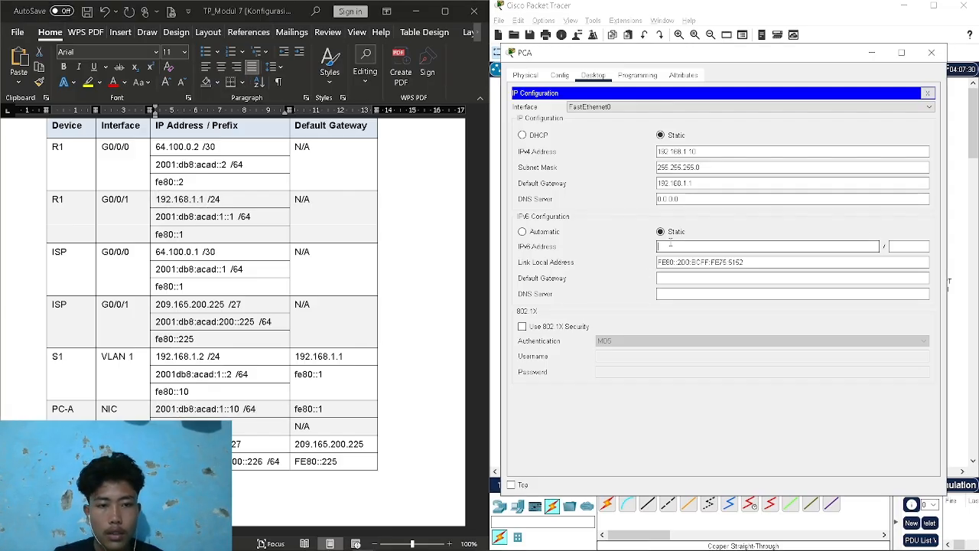
{"action": "key", "text": "ctrl+v"}
{"action": "left_click", "coordinate": [922, 246]}
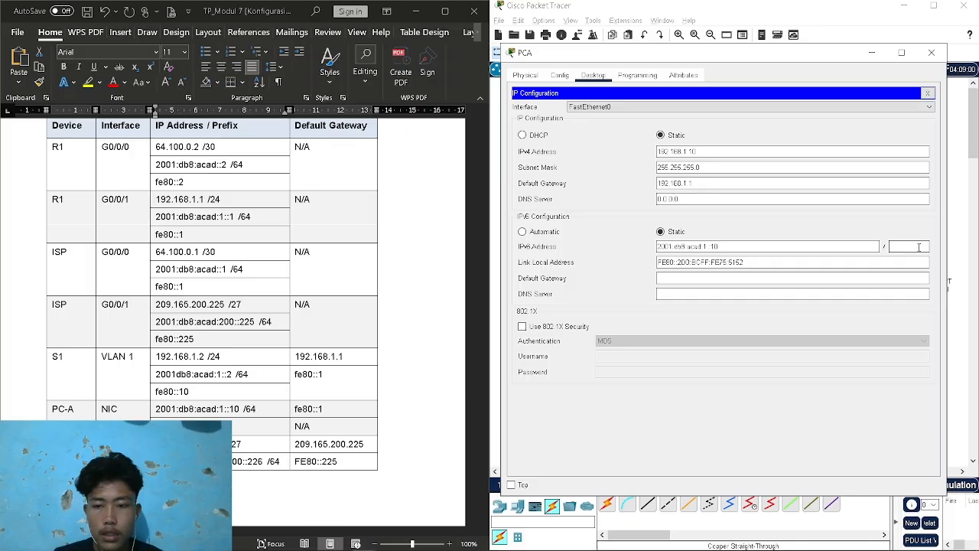
{"action": "type", "text": "64"}
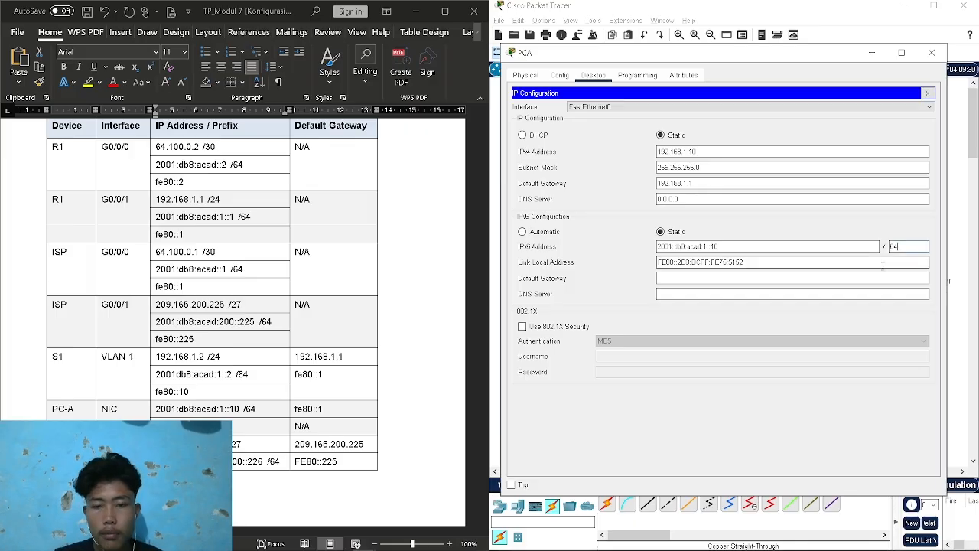
{"action": "left_click", "coordinate": [684, 281]}
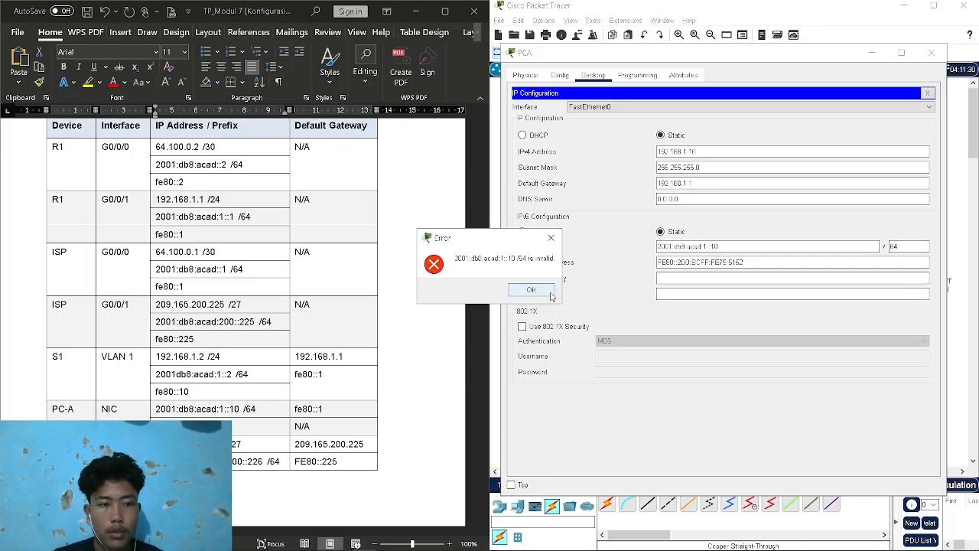
{"action": "left_click", "coordinate": [551, 296]}
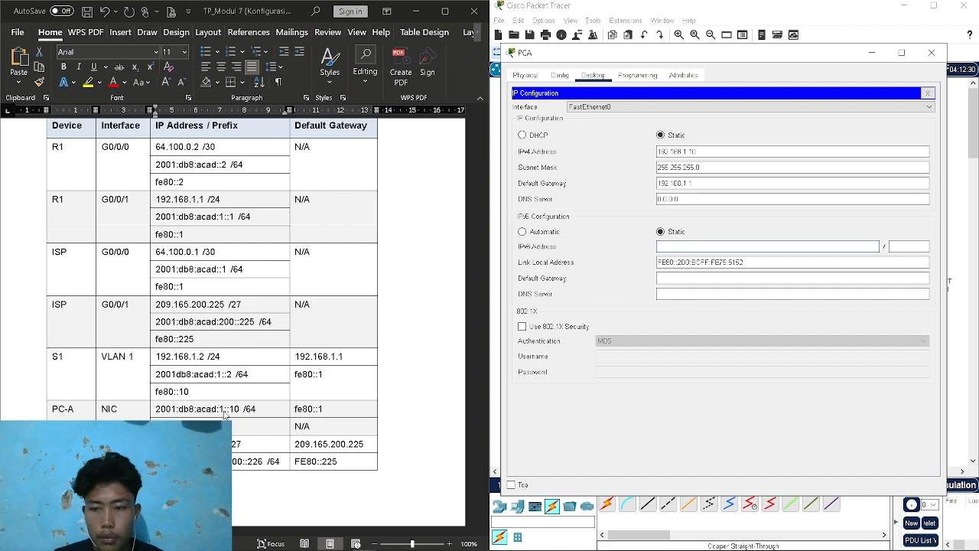
Set PCA's static IPv6 address to 2001:db8:acad:1::10 with prefix length 64, copying only the address from the table
{"action": "triple_click", "coordinate": [165, 414]}
{"action": "left_click", "coordinate": [201, 412]}
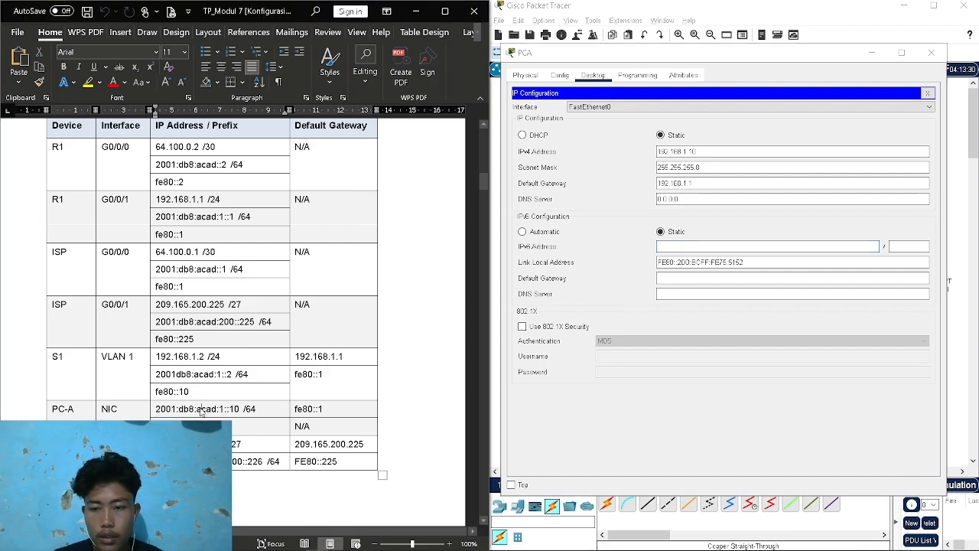
{"action": "left_click_drag", "start_coordinate": [156, 412], "coordinate": [243, 410]}
{"action": "key", "text": "ctrl+c"}
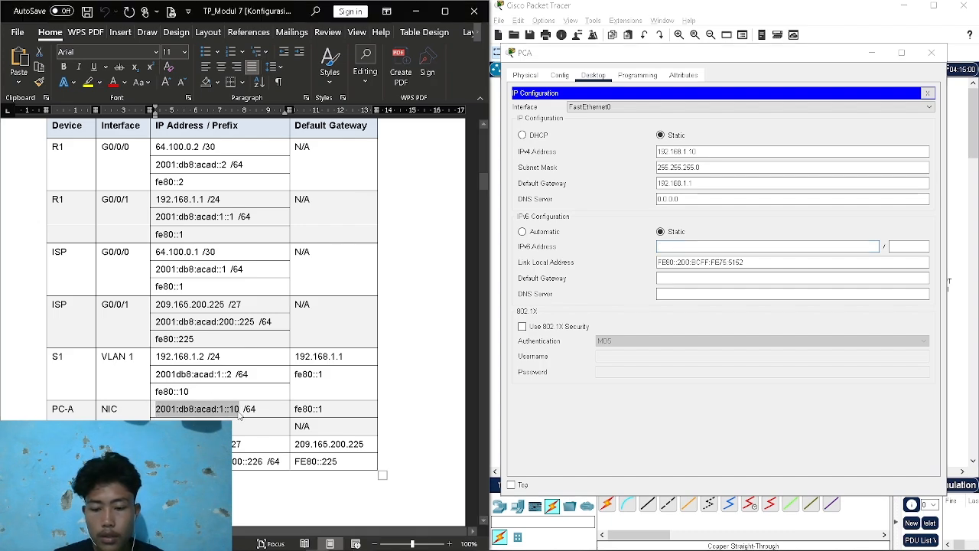
{"action": "left_click", "coordinate": [693, 246]}
{"action": "key", "text": "ctrl+v"}
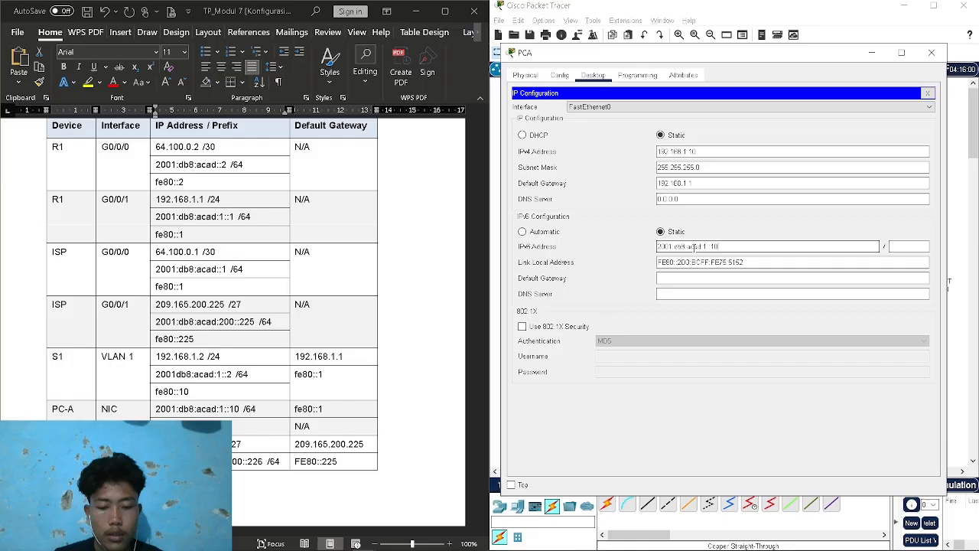
{"action": "left_click", "coordinate": [910, 247]}
{"action": "type", "text": "64"}
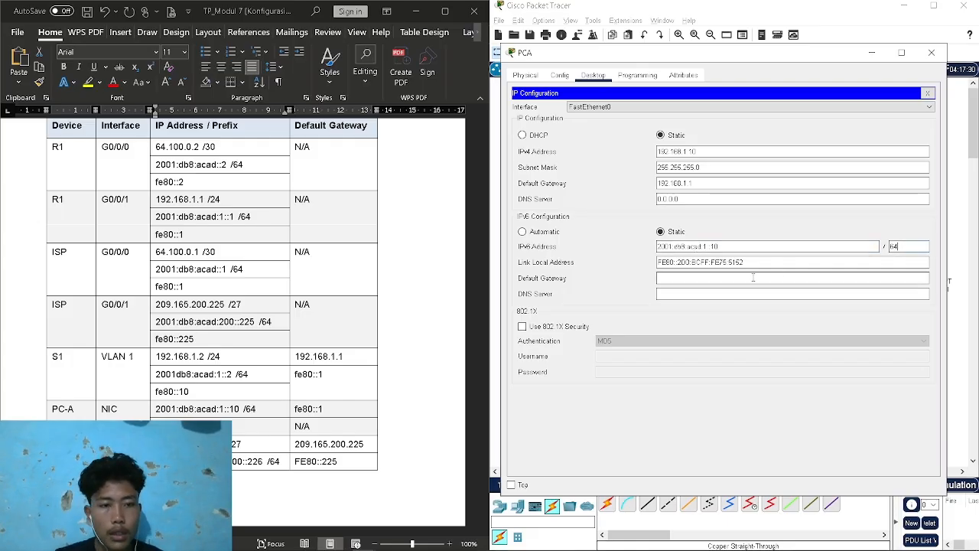
{"action": "key", "text": "Tab"}
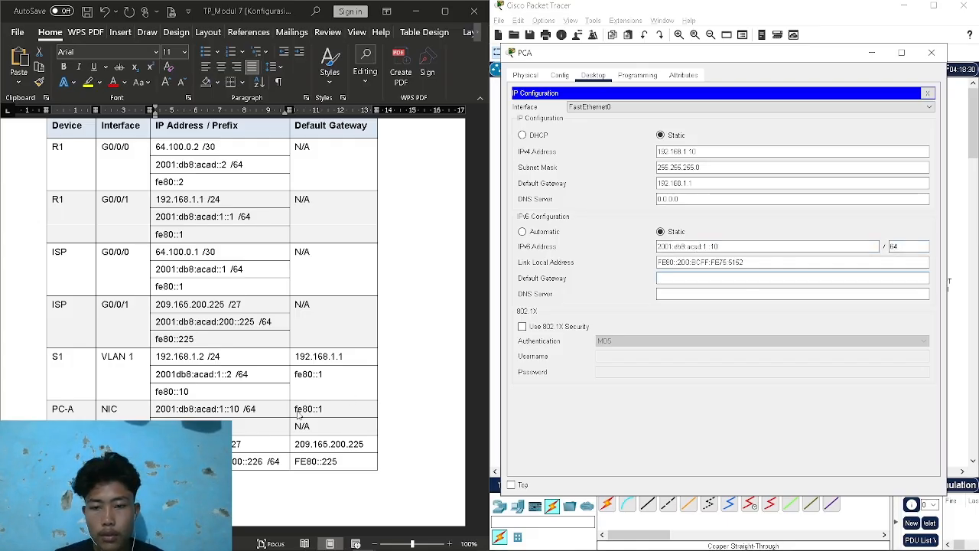
Set PCA's IPv6 default gateway to fe80::1 from the addressing table and close the PCA window
{"action": "left_click_drag", "start_coordinate": [323, 409], "coordinate": [295, 410]}
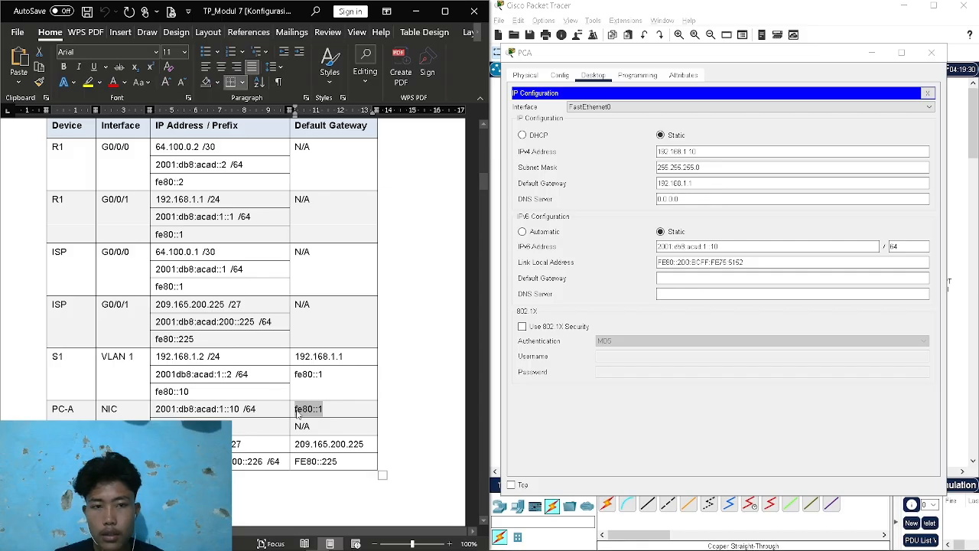
{"action": "key", "text": "ctrl+c"}
{"action": "left_click", "coordinate": [723, 278]}
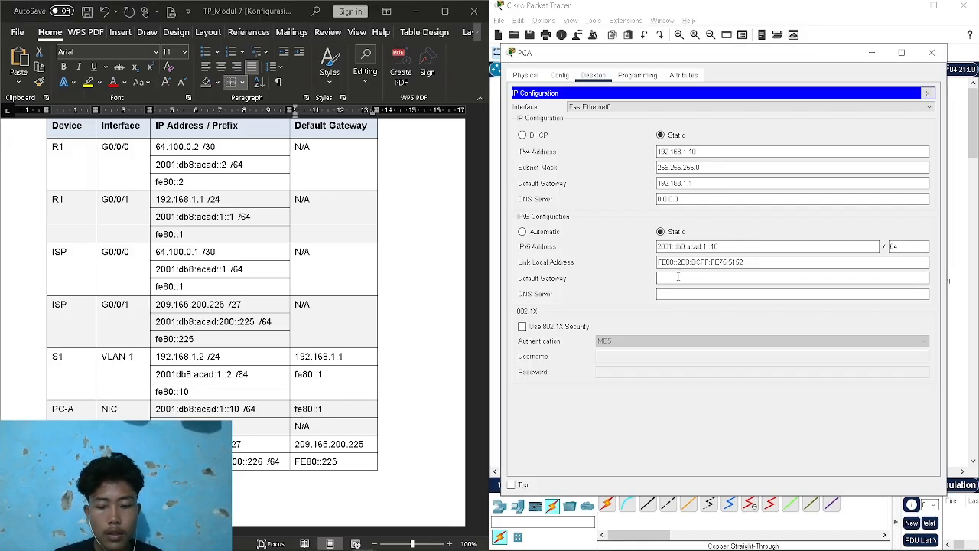
{"action": "key", "text": "ctrl+v"}
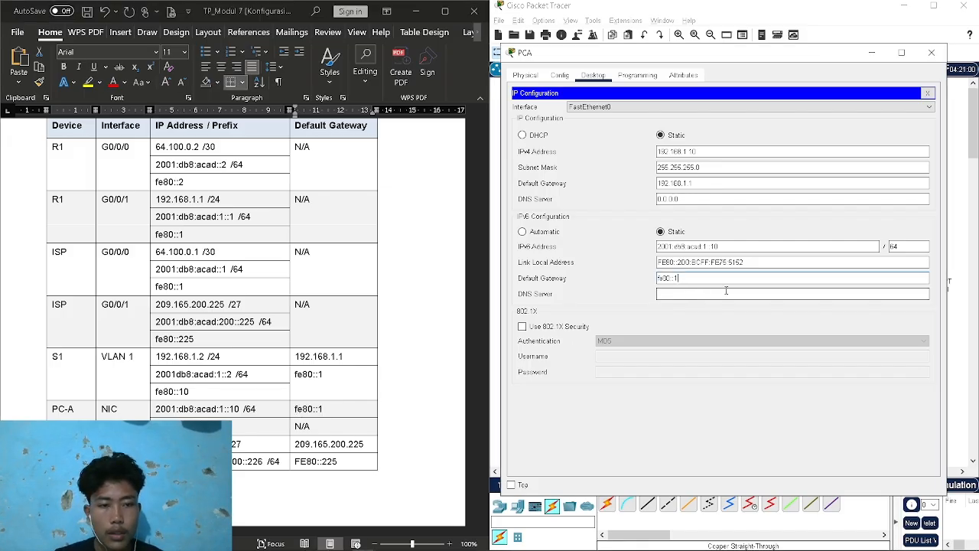
{"action": "left_click", "coordinate": [932, 53]}
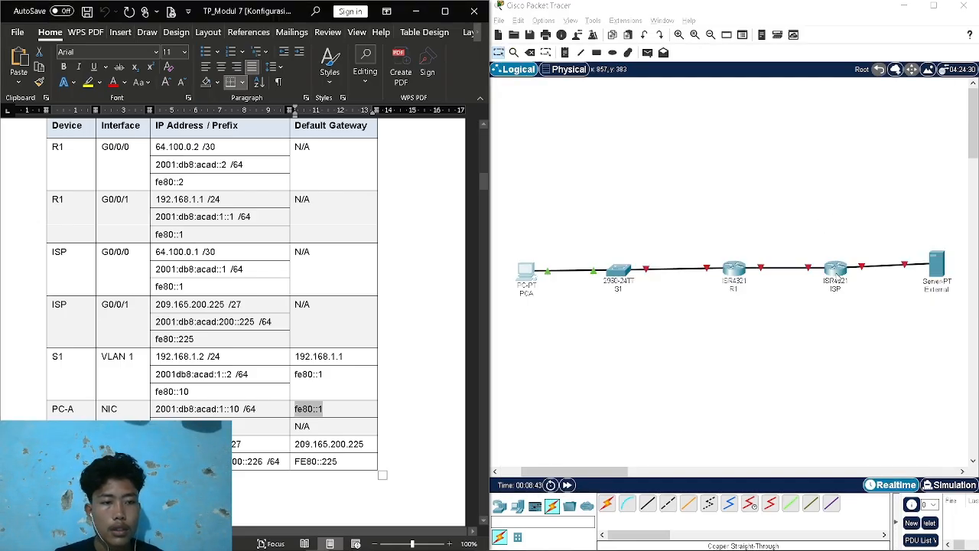
Answer no to ISP's initial configuration dialog and close the router's window
{"action": "left_click", "coordinate": [835, 268]}
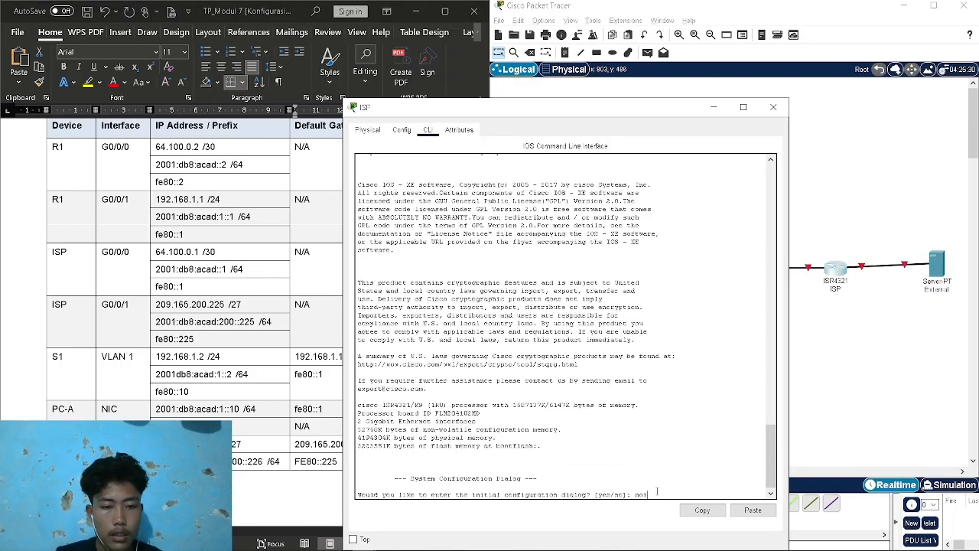
{"action": "type", "text": "no"}
{"action": "key", "text": "Return"}
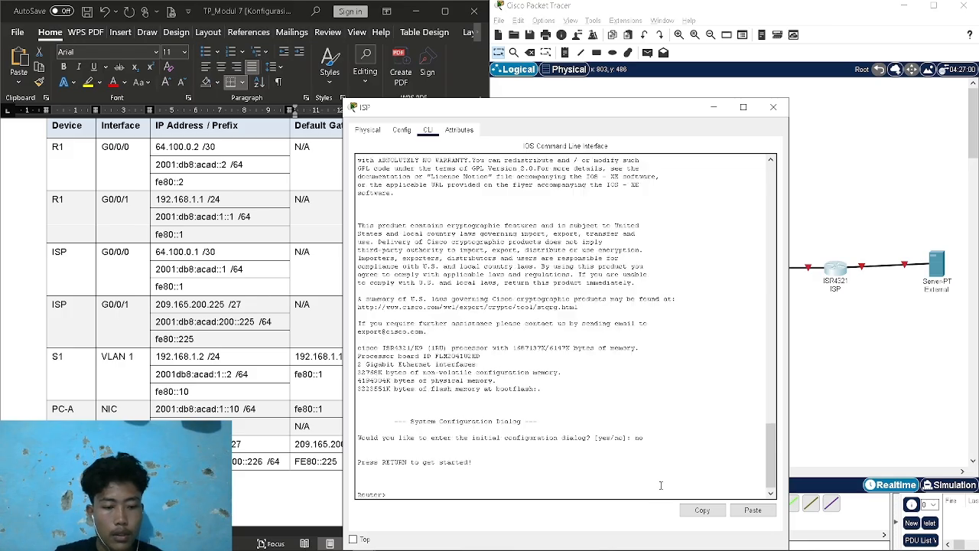
{"action": "left_click", "coordinate": [773, 107]}
Open the External server's IP Configuration and move its window clear of the addressing table
{"action": "left_click", "coordinate": [937, 264]}
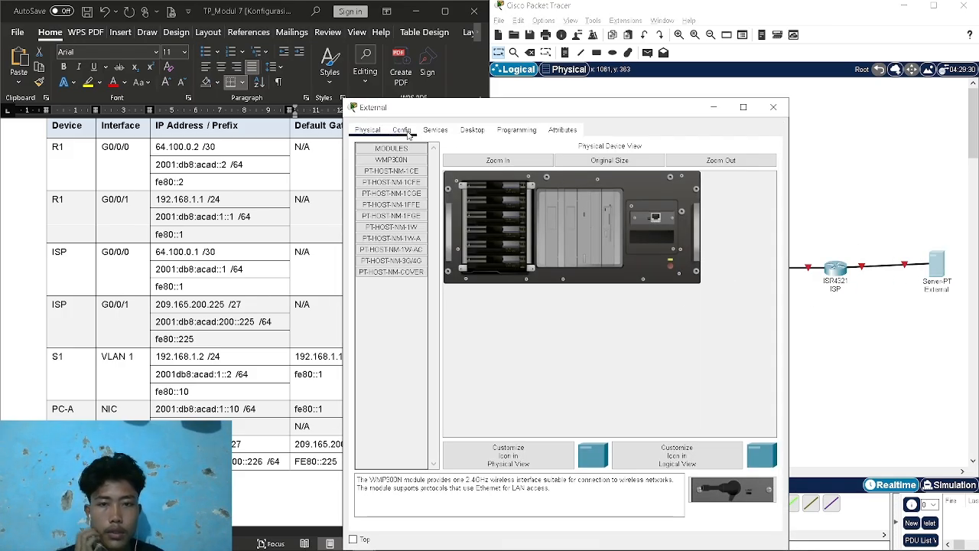
{"action": "left_click", "coordinate": [402, 130]}
{"action": "left_click", "coordinate": [472, 129]}
{"action": "left_click", "coordinate": [408, 183]}
{"action": "left_click_drag", "start_coordinate": [624, 109], "coordinate": [781, 69]}
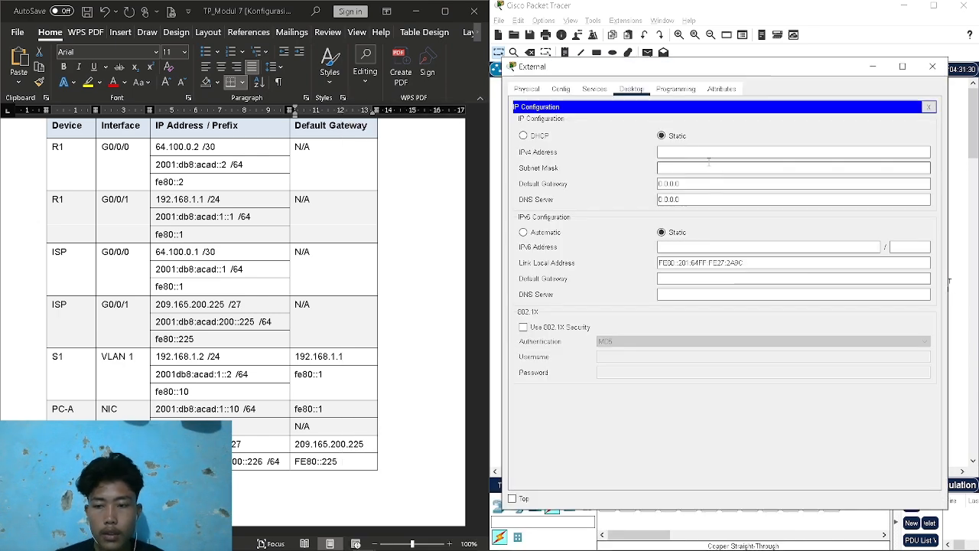
Look up External's IPv4 address in the document and try to enter 209.165.200.226 as the server's static address
{"action": "scroll", "coordinate": [244, 362], "scroll_direction": "up", "scroll_amount": 3}
{"action": "scroll", "coordinate": [241, 362], "scroll_direction": "down", "scroll_amount": 4}
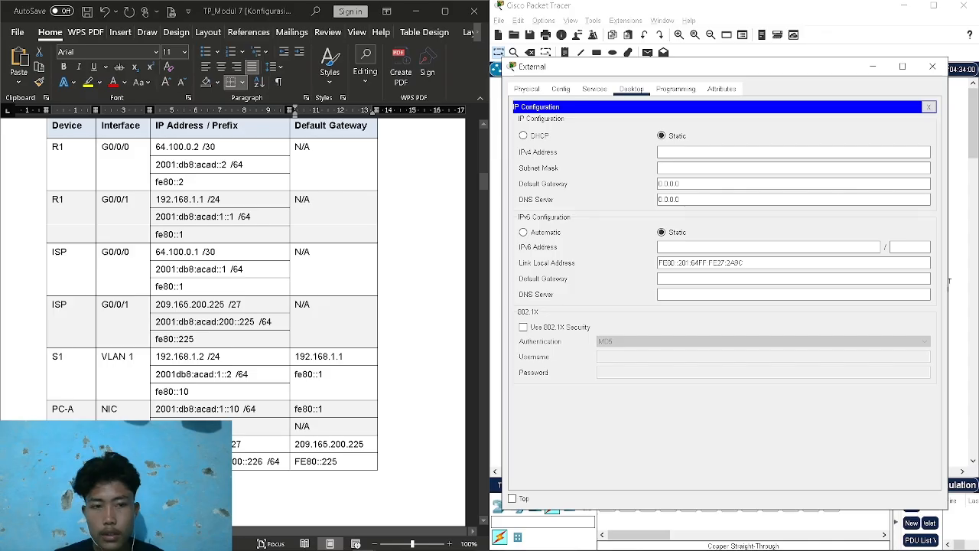
{"action": "left_click", "coordinate": [373, 111]}
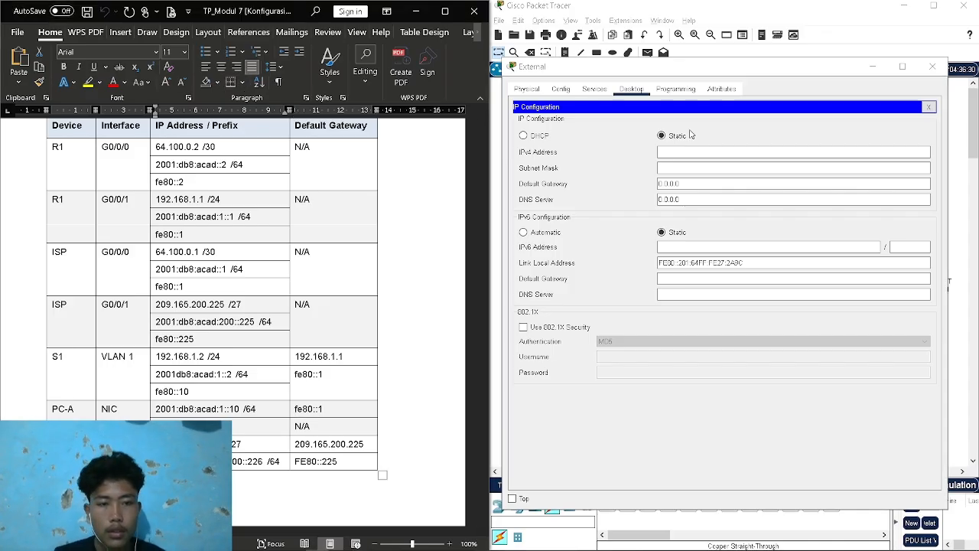
{"action": "left_click", "coordinate": [683, 152]}
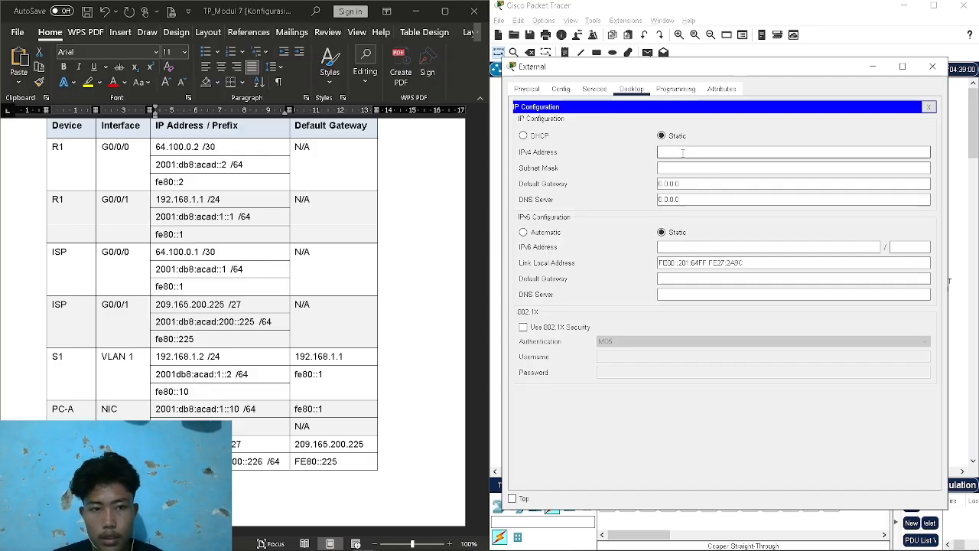
{"action": "type", "text": "209.165.200.226"}
{"action": "key", "text": "Tab"}
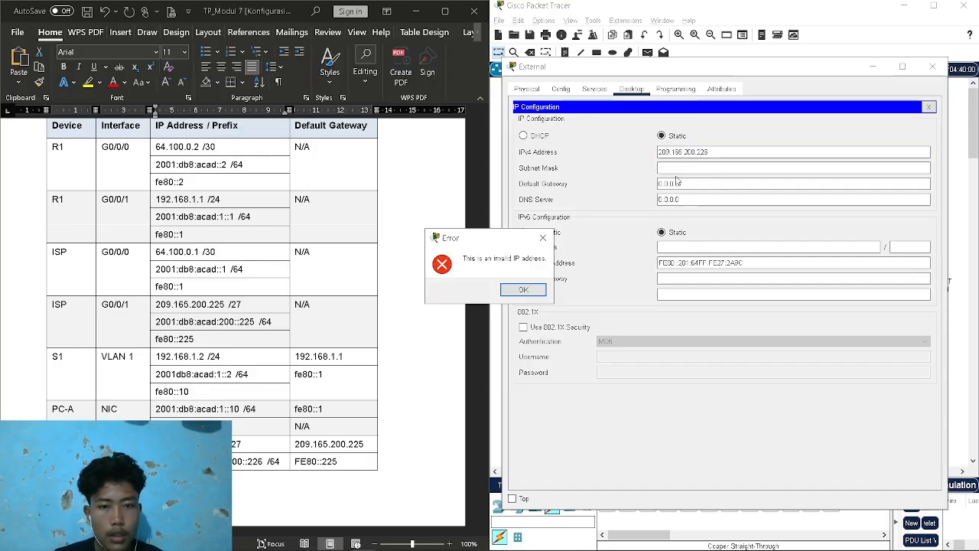
{"action": "left_click", "coordinate": [543, 238]}
Set External's IPv4 address to 209.165.200.226 with subnet mask 255.255.255.224
{"action": "left_click", "coordinate": [701, 152]}
{"action": "type", "text": "209.165.200.226"}
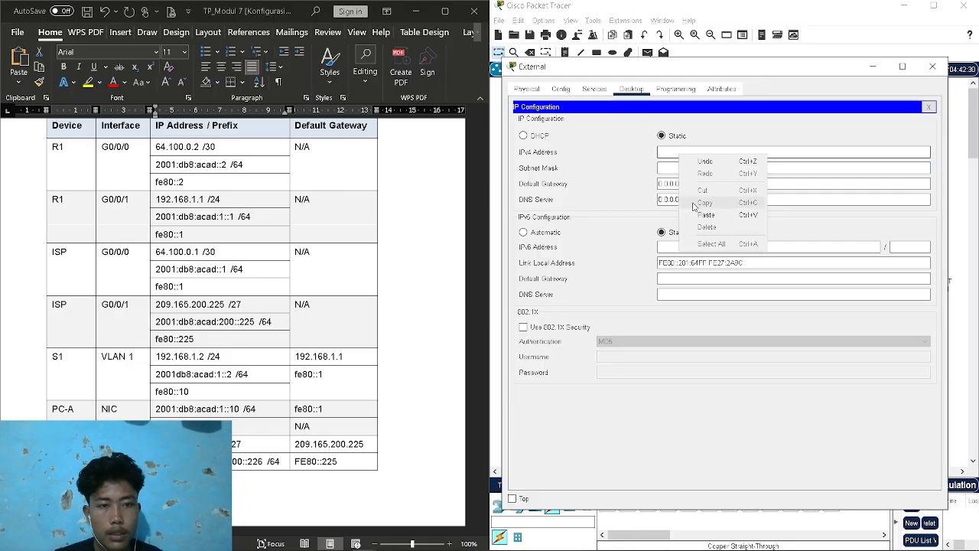
{"action": "left_click", "coordinate": [706, 167]}
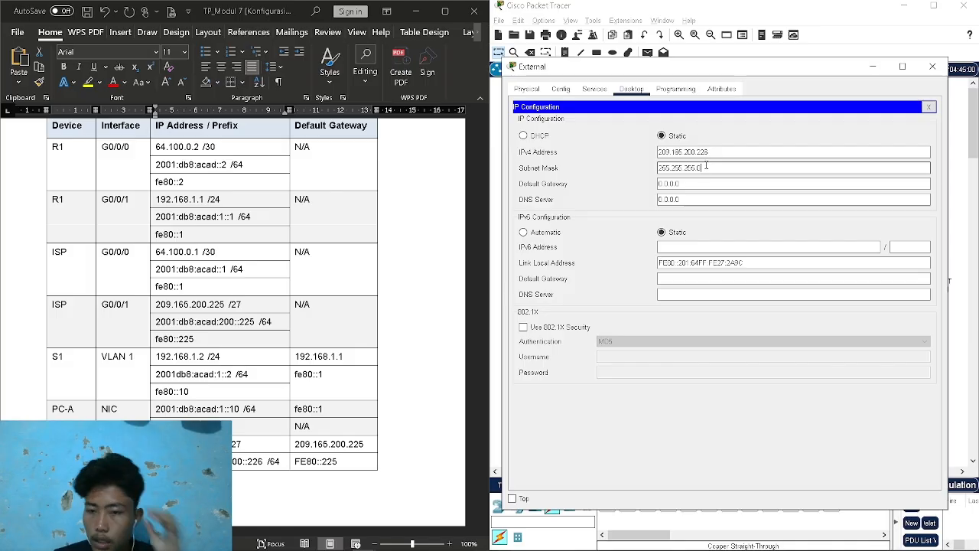
{"action": "type", "text": "224"}
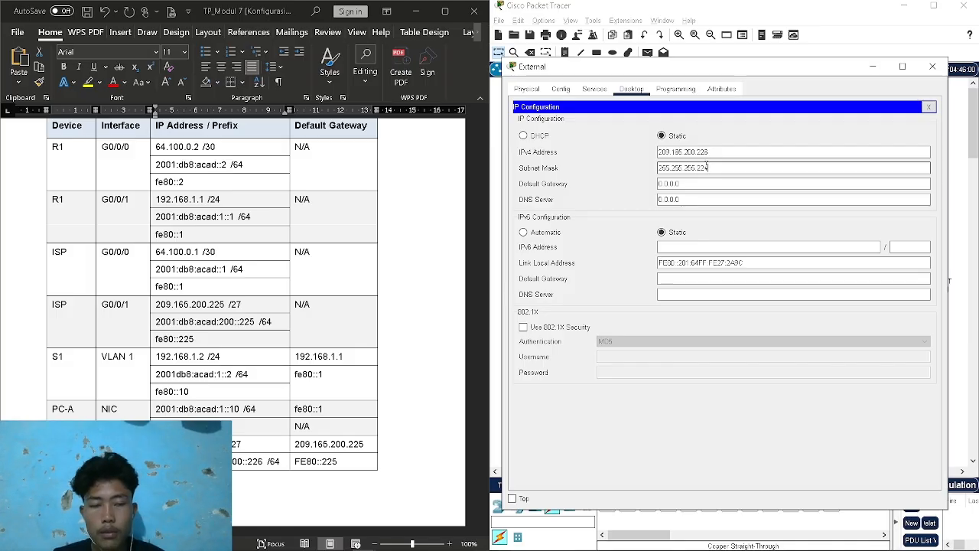
Copy 209.165.200.225 from the addressing table into External's IPv4 default gateway, undoing the stray paste in the document
{"action": "left_click", "coordinate": [703, 183]}
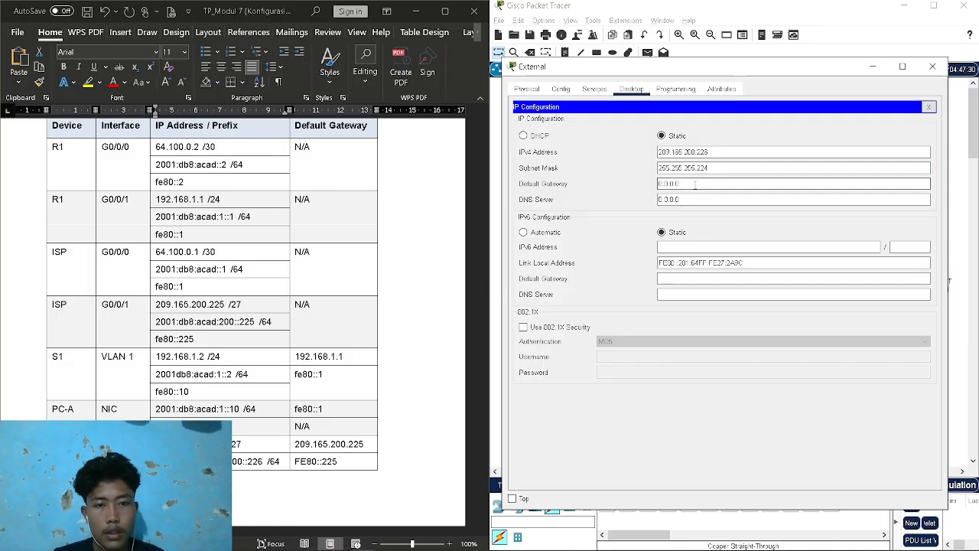
{"action": "double_click", "coordinate": [695, 184]}
{"action": "left_click", "coordinate": [293, 448]}
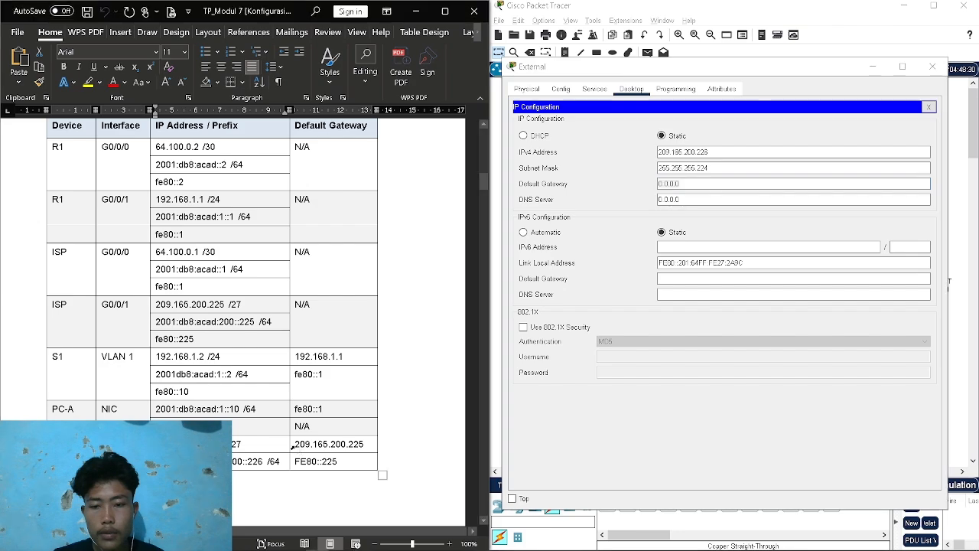
{"action": "left_click_drag", "start_coordinate": [294, 445], "coordinate": [377, 444]}
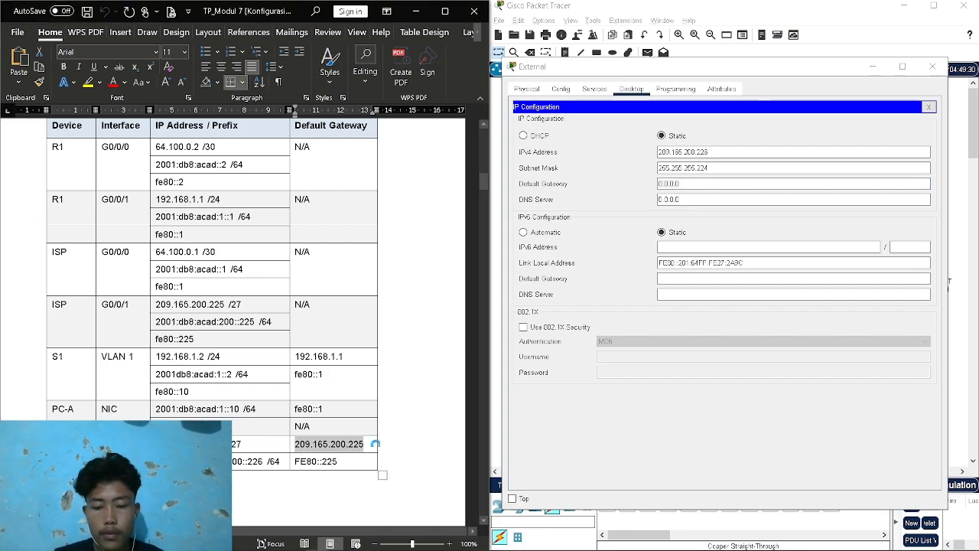
{"action": "key", "text": "ctrl+v"}
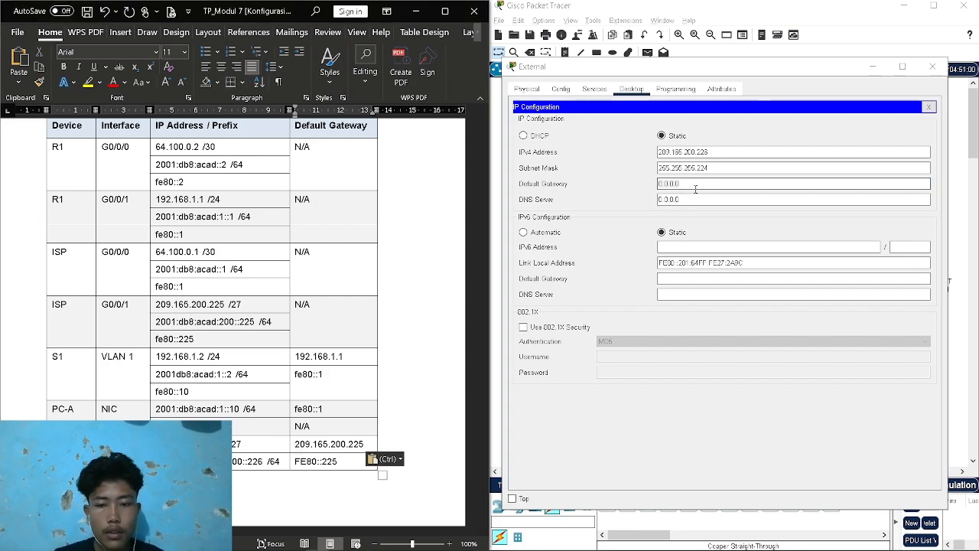
{"action": "key", "text": "ctrl+z"}
{"action": "key", "text": "ctrl+c"}
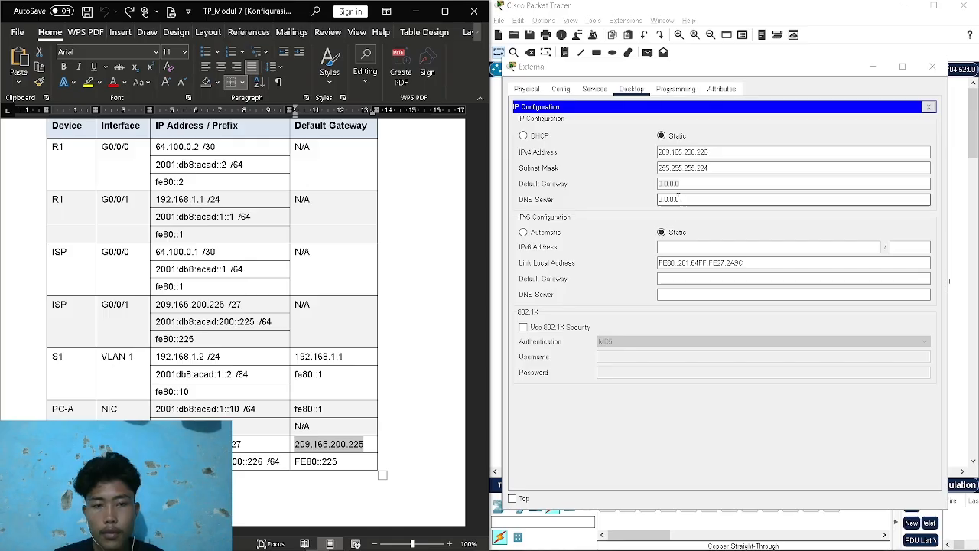
{"action": "left_click", "coordinate": [678, 186]}
{"action": "key", "text": "ctrl+a"}
{"action": "key", "text": "ctrl+v"}
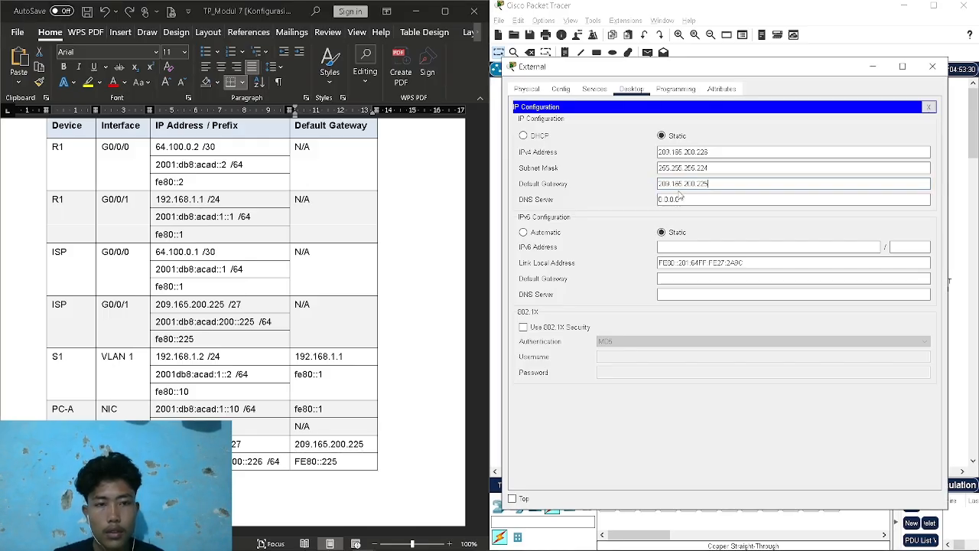
Set External's static IPv6 address to 2001:DB8:ACAD:200::226 with prefix length 64, taken from the addressing table
{"action": "left_click", "coordinate": [677, 246]}
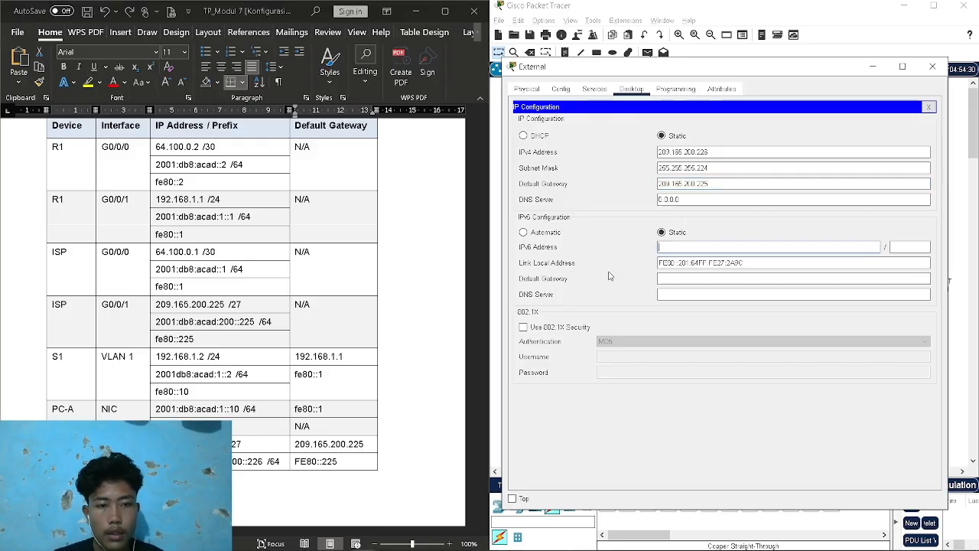
{"action": "left_click", "coordinate": [372, 111]}
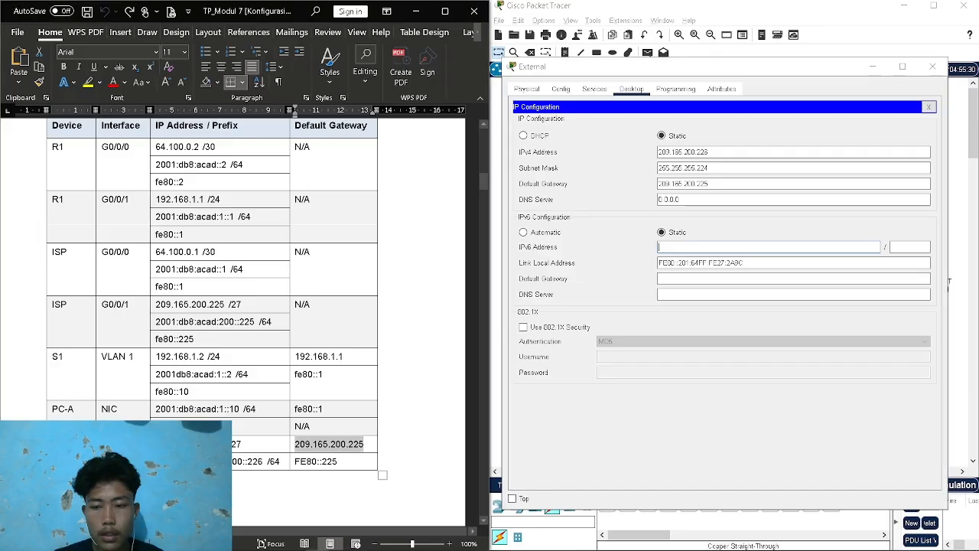
{"action": "double_click", "coordinate": [260, 462]}
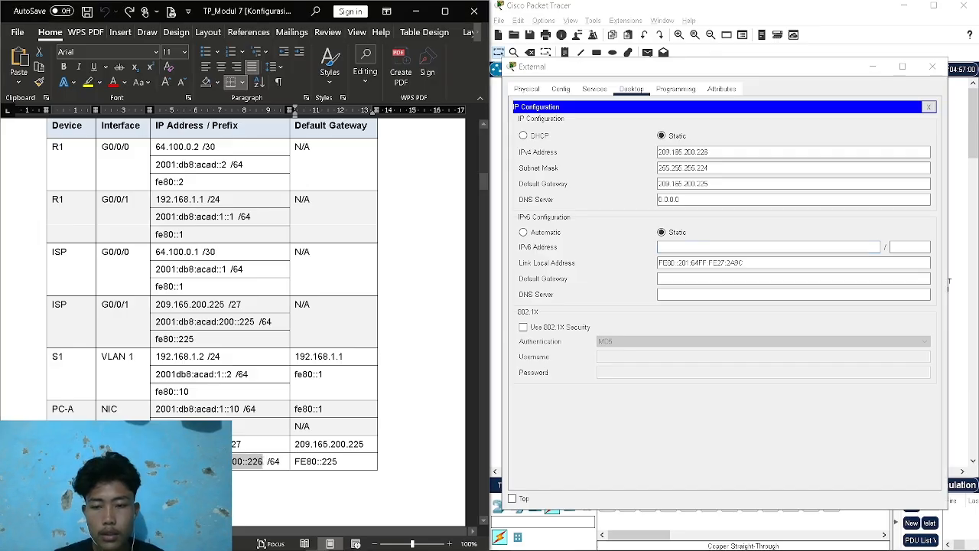
{"action": "left_click", "coordinate": [693, 247]}
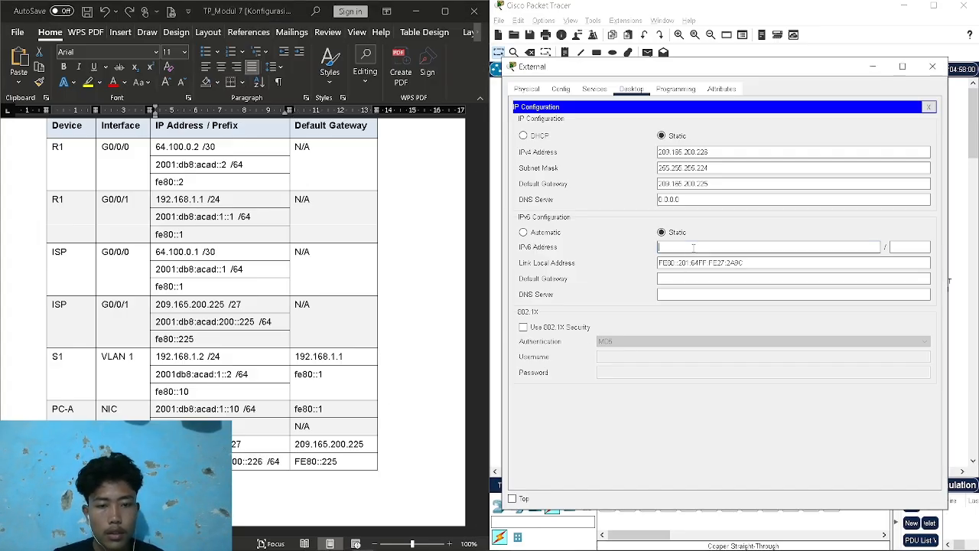
{"action": "type", "text": "2001:DB8:ACAD:200::226"}
{"action": "left_click", "coordinate": [915, 248]}
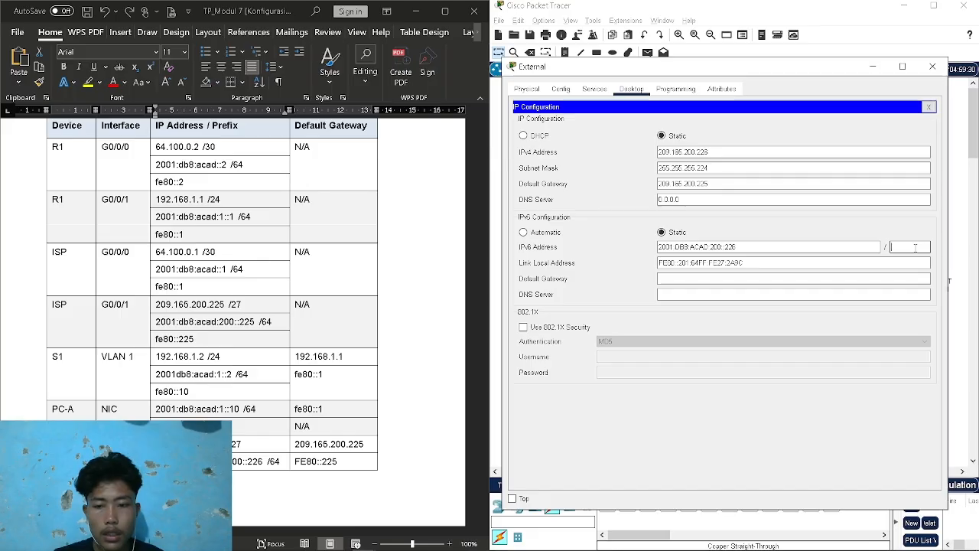
{"action": "type", "text": "64"}
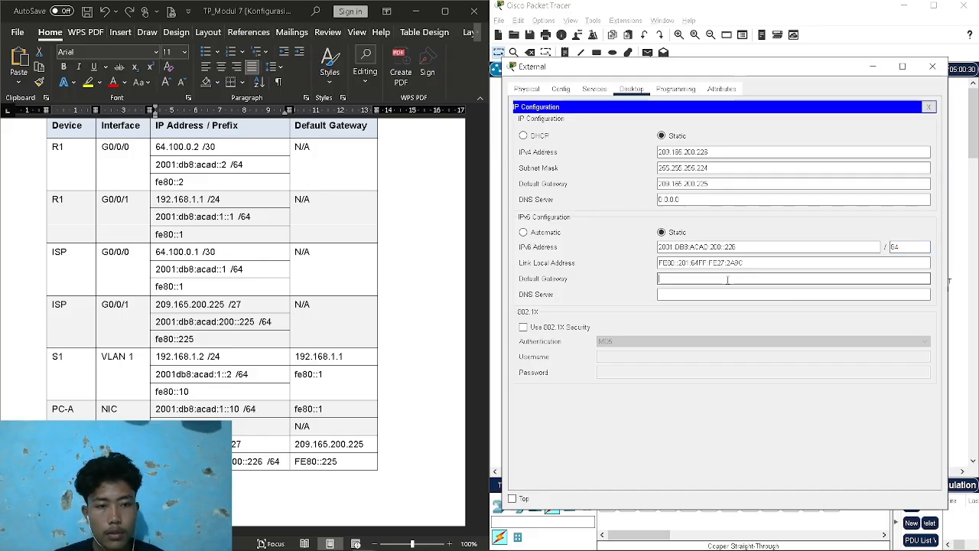
Copy FE80::225 from the addressing table into External's IPv6 default gateway and close the server's window
{"action": "left_click", "coordinate": [728, 280]}
{"action": "left_click_drag", "start_coordinate": [296, 463], "coordinate": [338, 462]}
{"action": "key", "text": "ctrl+c"}
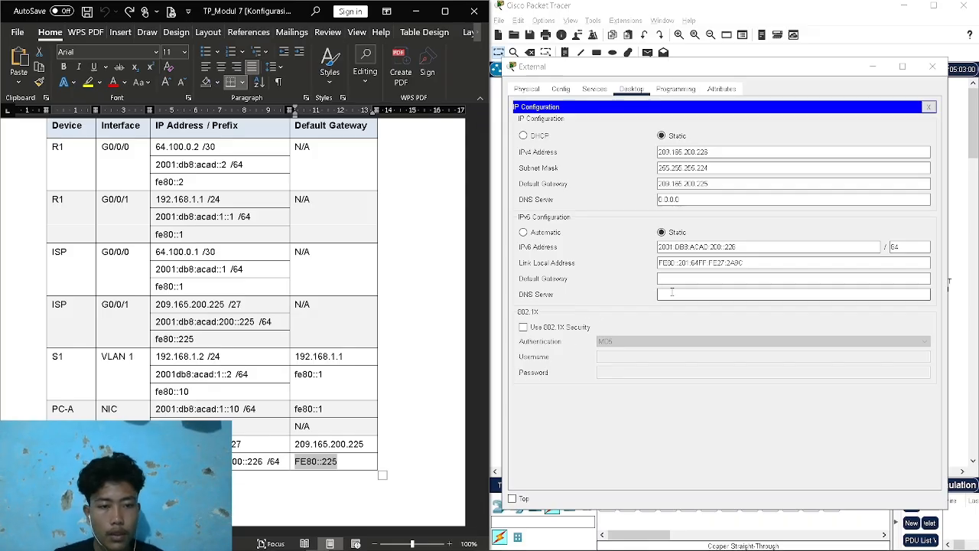
{"action": "left_click", "coordinate": [727, 278]}
{"action": "key", "text": "ctrl+v"}
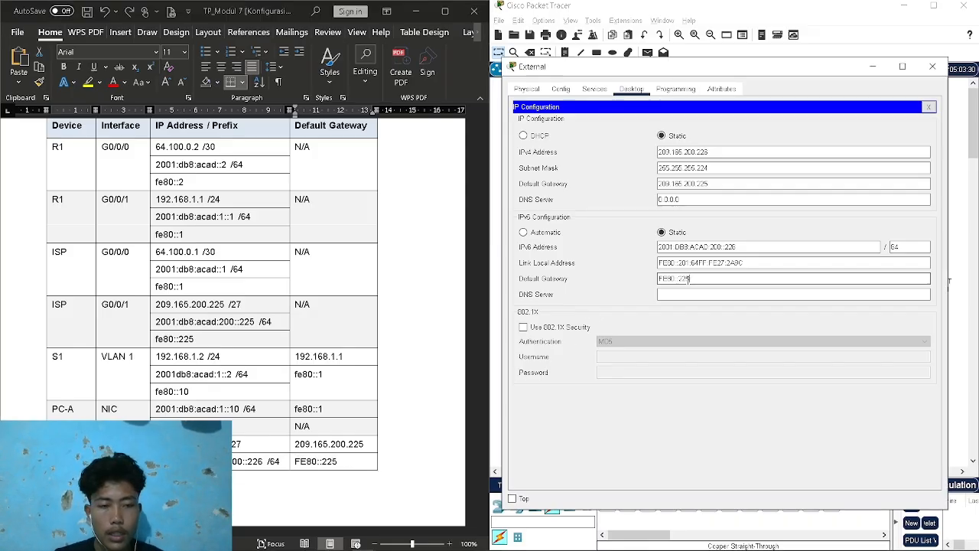
{"action": "left_click", "coordinate": [928, 107]}
{"action": "left_click", "coordinate": [933, 66]}
Read the document's Latihan 1 instructions up to Langkah 4 and the initial configuration for router R1
{"action": "scroll", "coordinate": [153, 346], "scroll_direction": "down", "scroll_amount": 5}
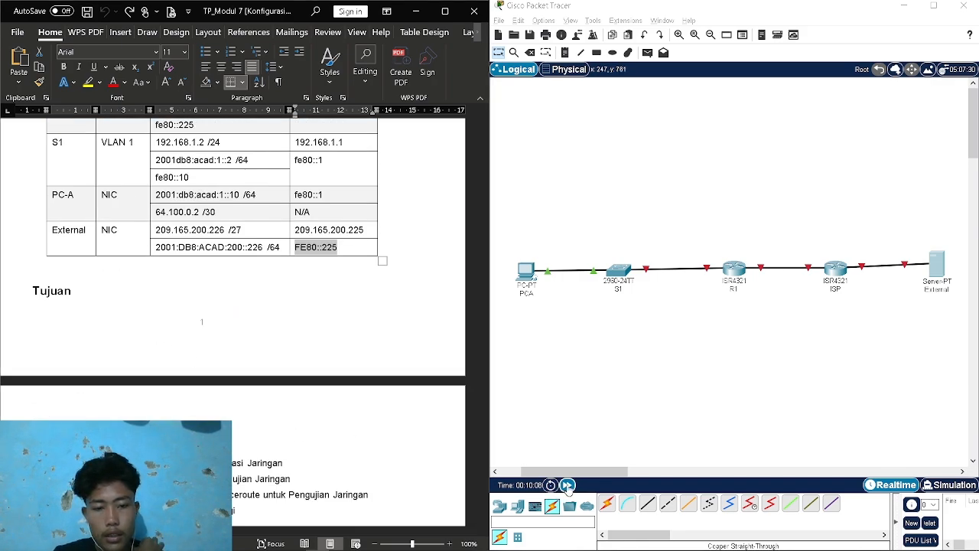
{"action": "left_click", "coordinate": [230, 377]}
{"action": "scroll", "coordinate": [261, 367], "scroll_direction": "down", "scroll_amount": 15}
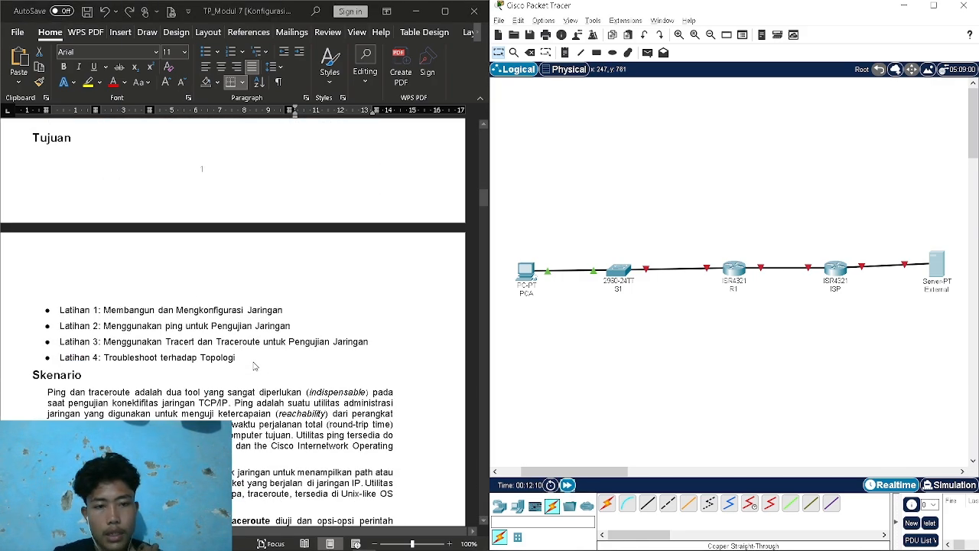
{"action": "scroll", "coordinate": [256, 344], "scroll_direction": "down", "scroll_amount": 7}
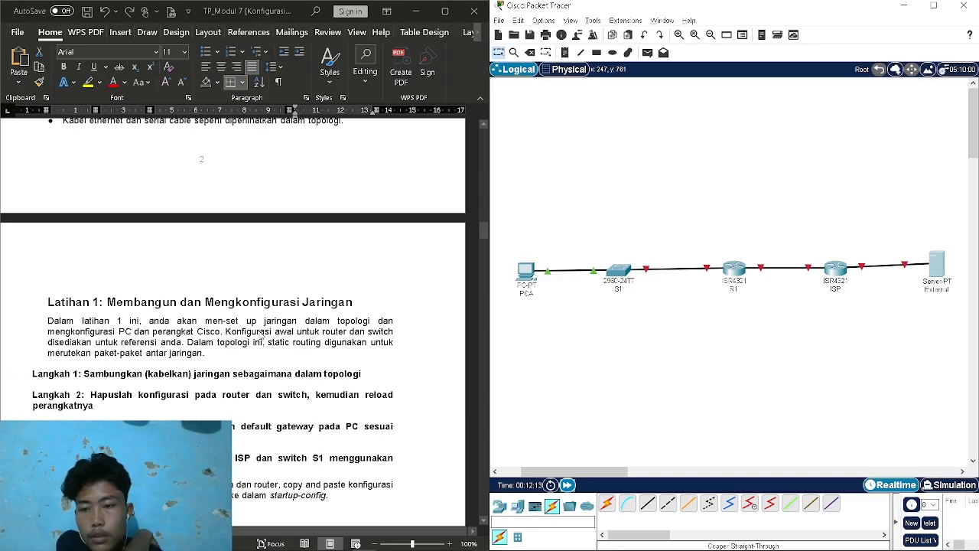
{"action": "scroll", "coordinate": [262, 341], "scroll_direction": "down", "scroll_amount": 1}
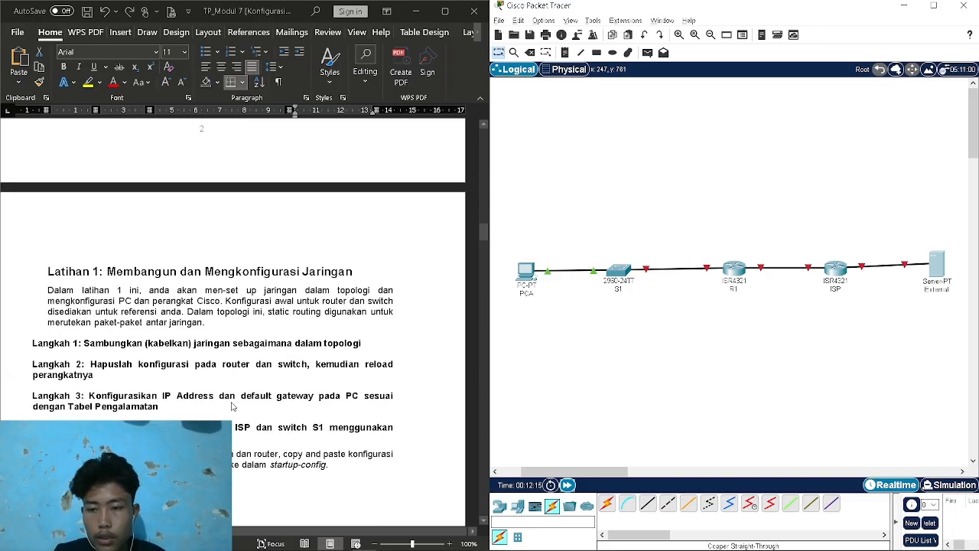
{"action": "scroll", "coordinate": [223, 413], "scroll_direction": "down", "scroll_amount": 2}
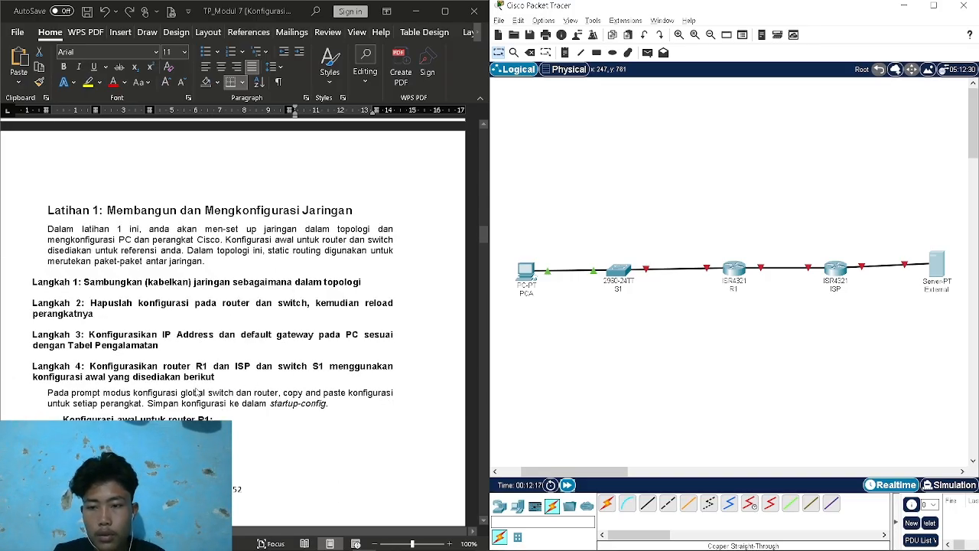
{"action": "scroll", "coordinate": [288, 371], "scroll_direction": "down", "scroll_amount": 3}
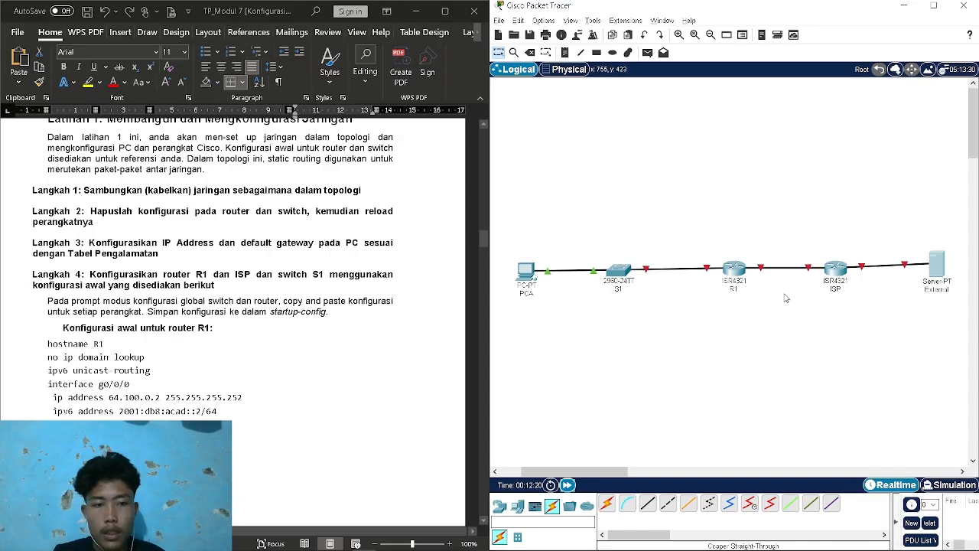
Open router R1's command line beside the document and enter global configuration mode with en and conf t
{"action": "left_click", "coordinate": [734, 268]}
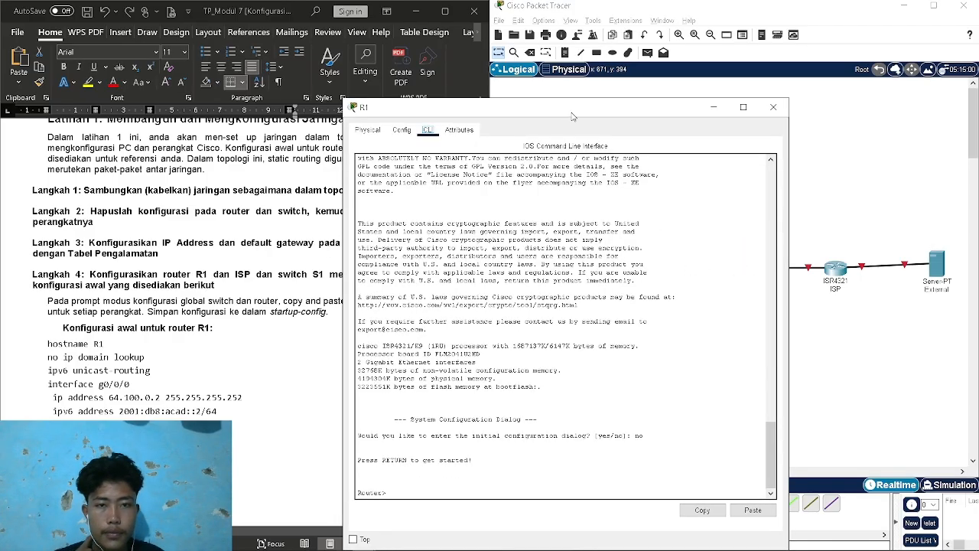
{"action": "left_click_drag", "start_coordinate": [572, 114], "coordinate": [727, 57]}
{"action": "left_click", "coordinate": [598, 429]}
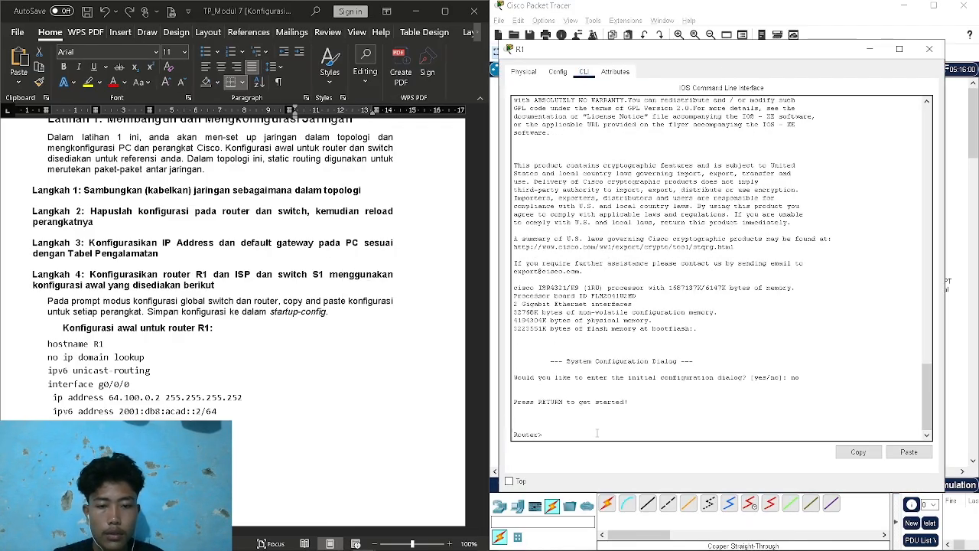
{"action": "type", "text": "en"}
{"action": "key", "text": "Return"}
{"action": "type", "text": "conf t"}
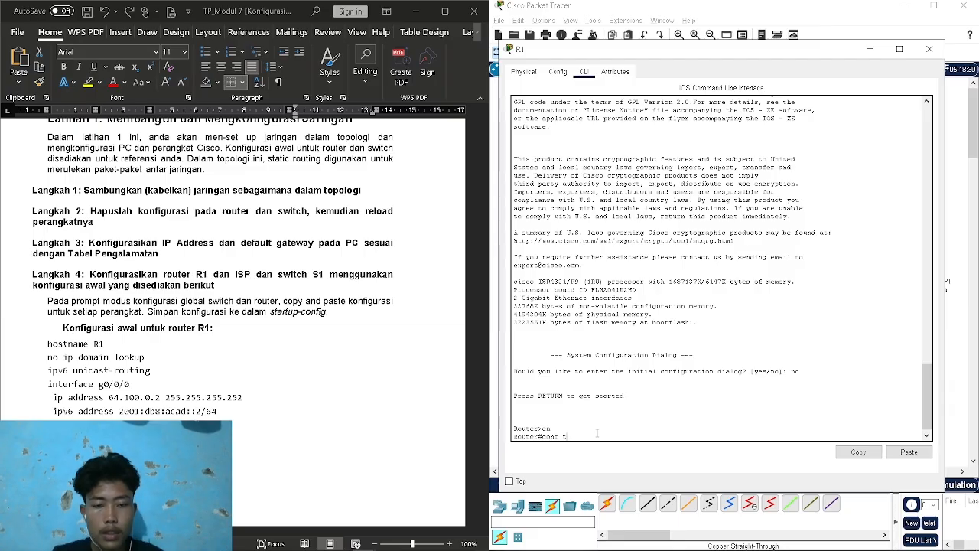
{"action": "key", "text": "Return"}
Copy the initial R1 configuration, from hostname R1 through the NAT overload line, into R1's configuration prompt and close the router's window
{"action": "scroll", "coordinate": [346, 317], "scroll_direction": "down", "scroll_amount": 2}
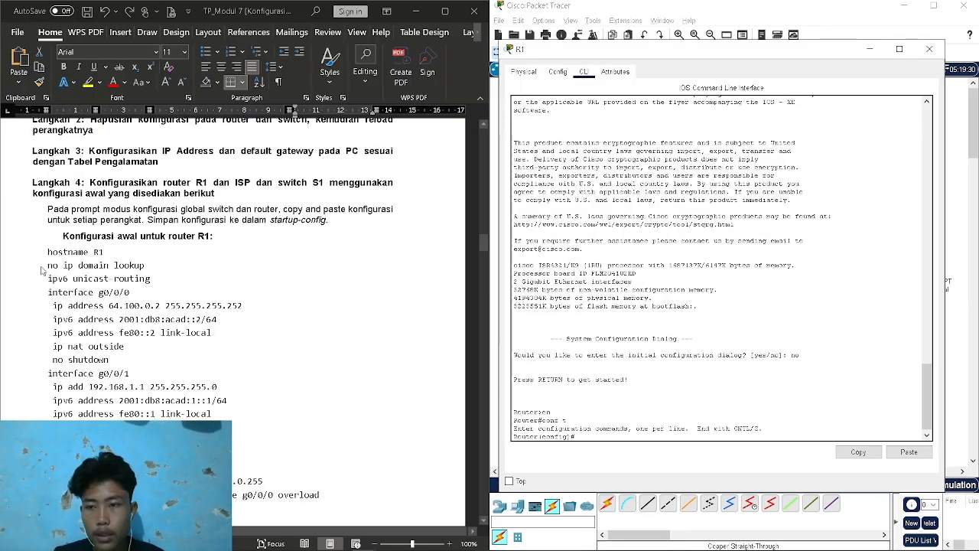
{"action": "left_click", "coordinate": [44, 252]}
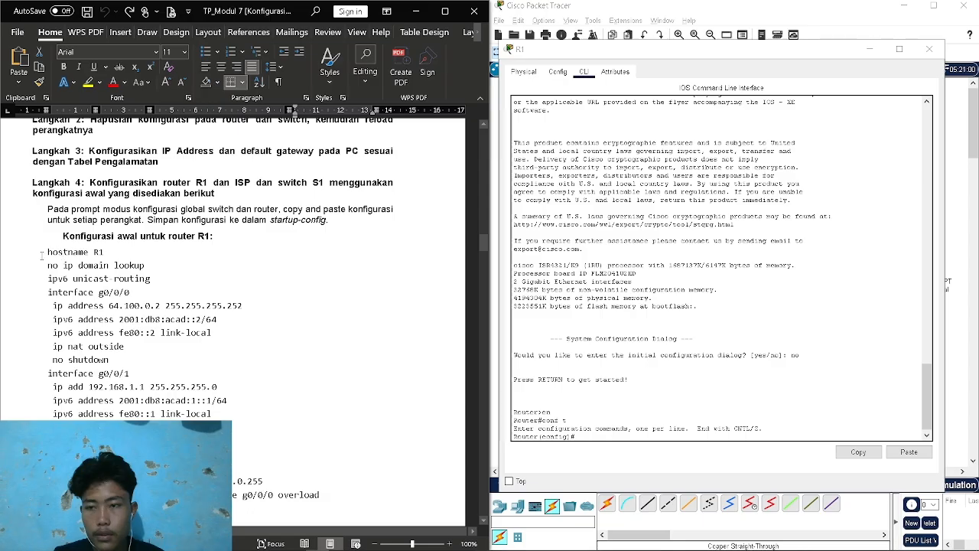
{"action": "left_click_drag", "start_coordinate": [44, 251], "coordinate": [339, 498]}
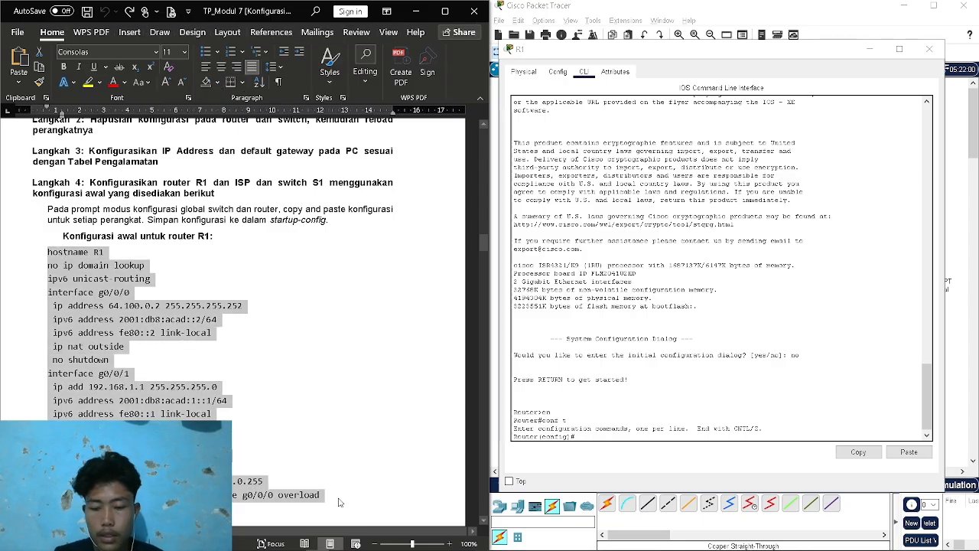
{"action": "left_click", "coordinate": [593, 435]}
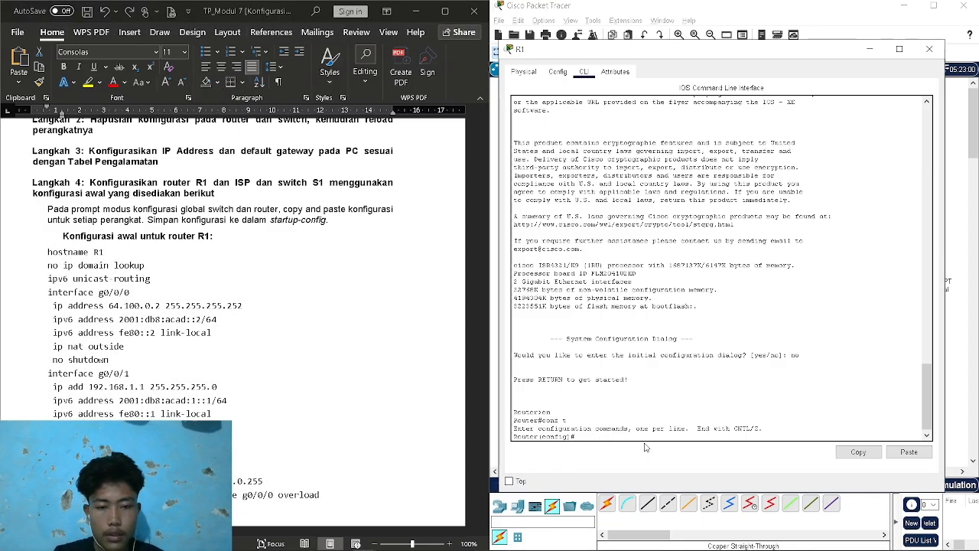
{"action": "key", "text": "ctrl+v"}
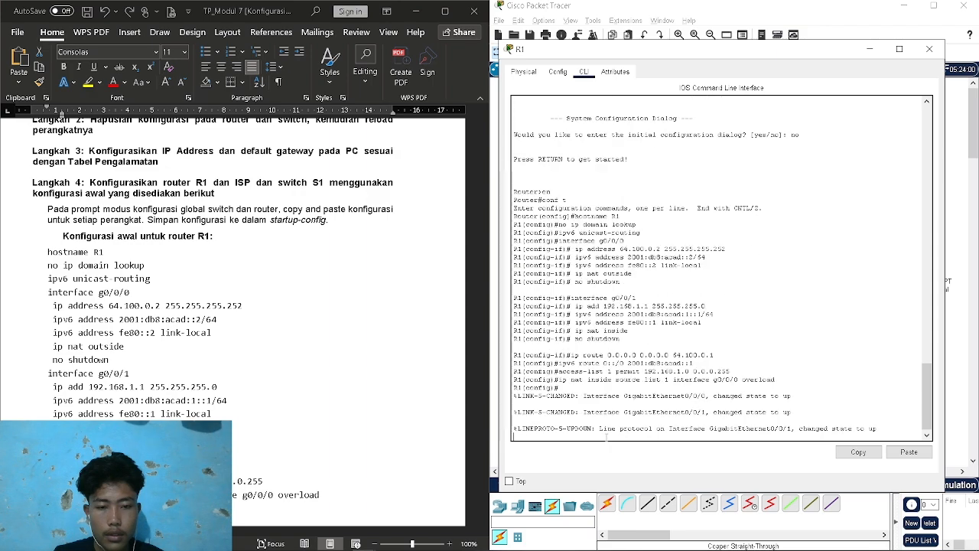
{"action": "scroll", "coordinate": [284, 447], "scroll_direction": "down", "scroll_amount": 4}
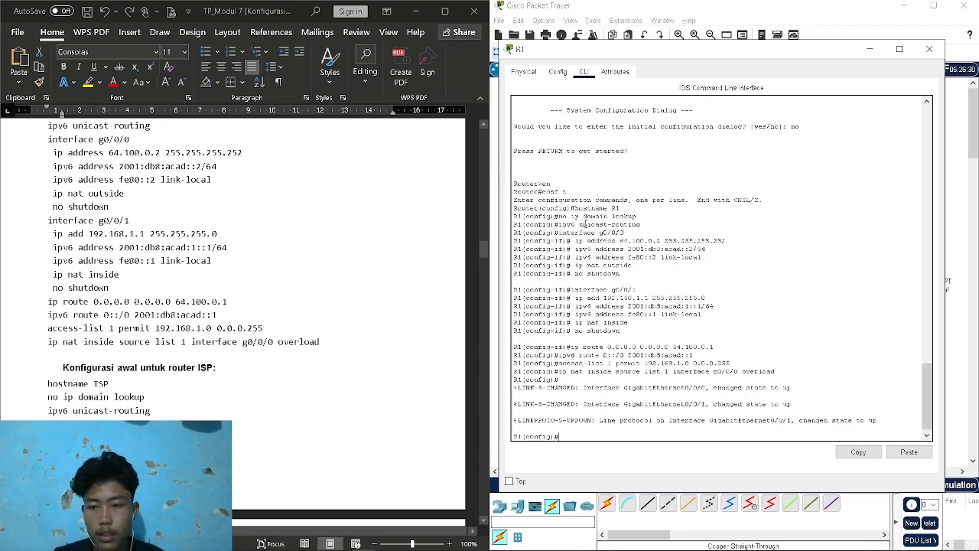
{"action": "left_click", "coordinate": [929, 48]}
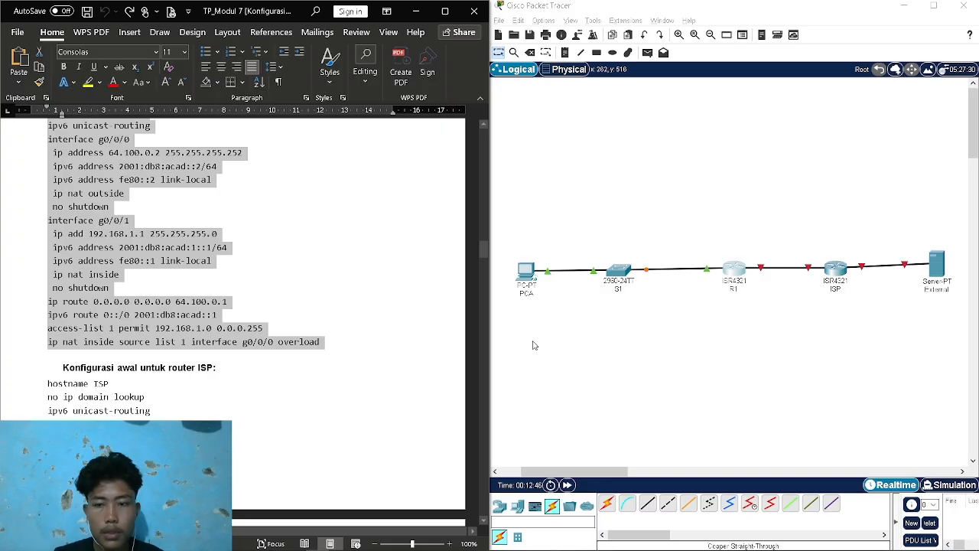
Open router ISP's command line and enter global configuration mode with en and conf t
{"action": "left_click", "coordinate": [352, 318]}
{"action": "left_click", "coordinate": [835, 270]}
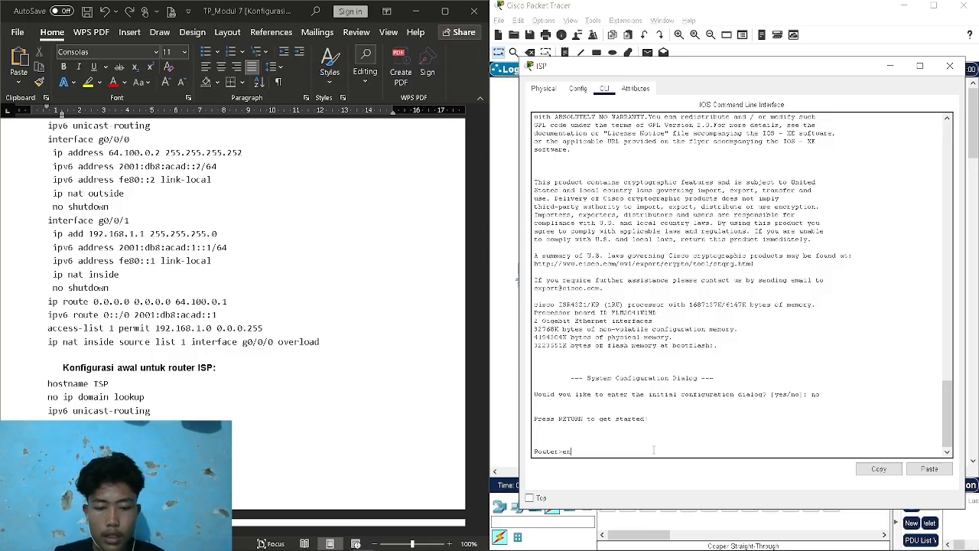
{"action": "type", "text": "en"}
{"action": "key", "text": "Return"}
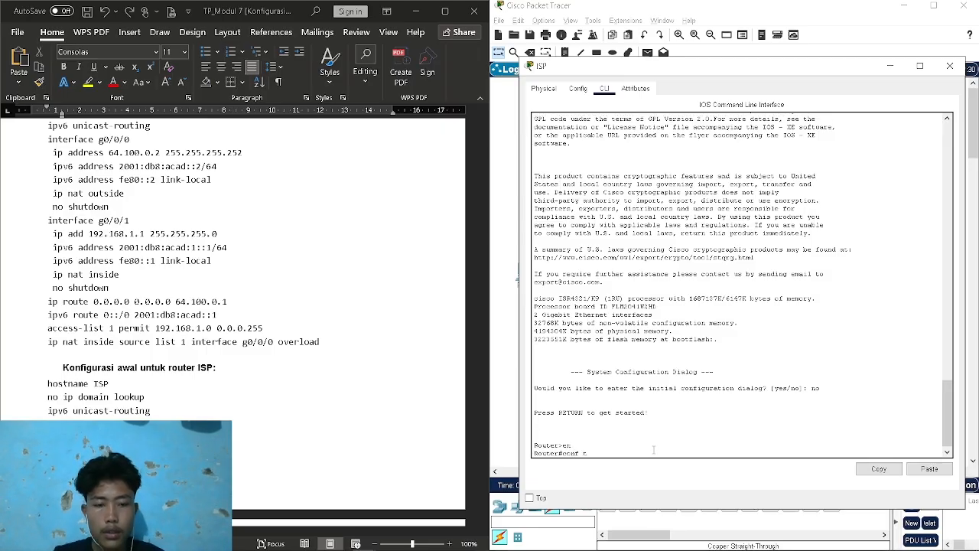
{"action": "key", "text": "Return"}
Copy the initial ISP configuration, from hostname ISP through the IPv6 default route, into ISP's configuration prompt and close the router's window
{"action": "scroll", "coordinate": [225, 375], "scroll_direction": "down", "scroll_amount": 5}
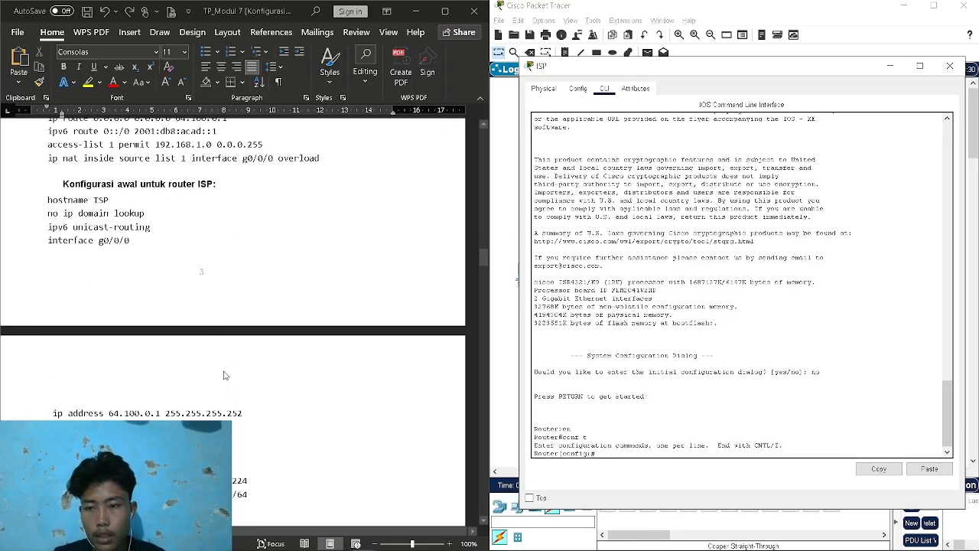
{"action": "left_click_drag", "start_coordinate": [47, 201], "coordinate": [229, 425]}
{"action": "key", "text": "ctrl+c"}
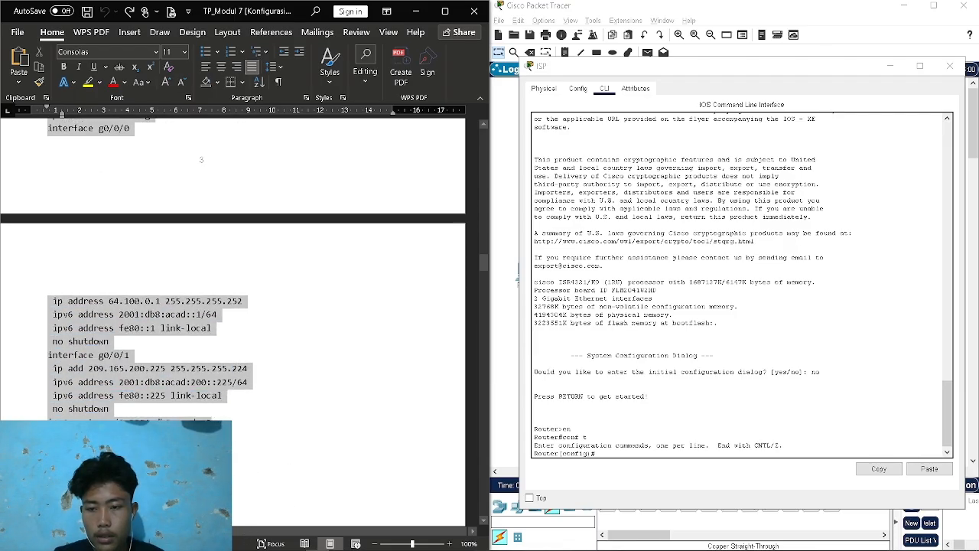
{"action": "left_click", "coordinate": [619, 453]}
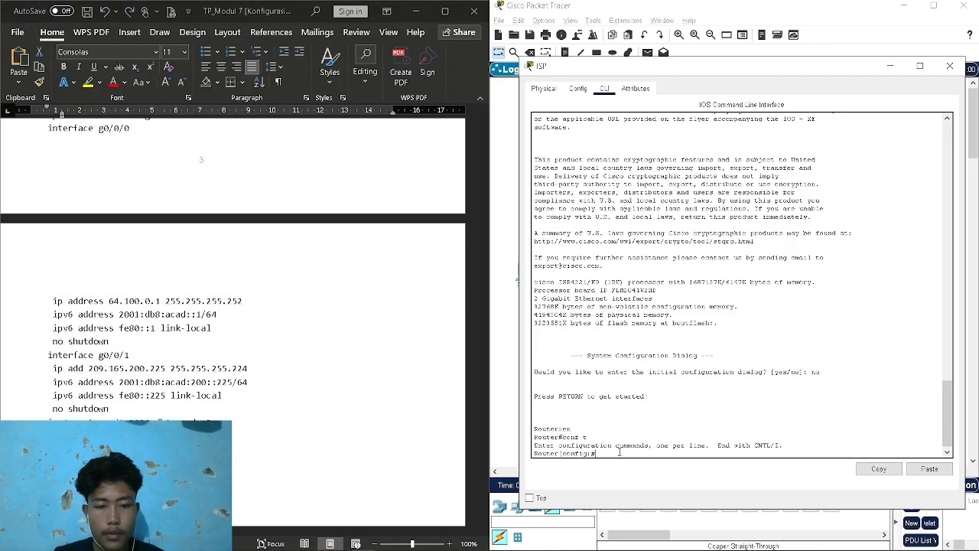
{"action": "key", "text": "ctrl+v"}
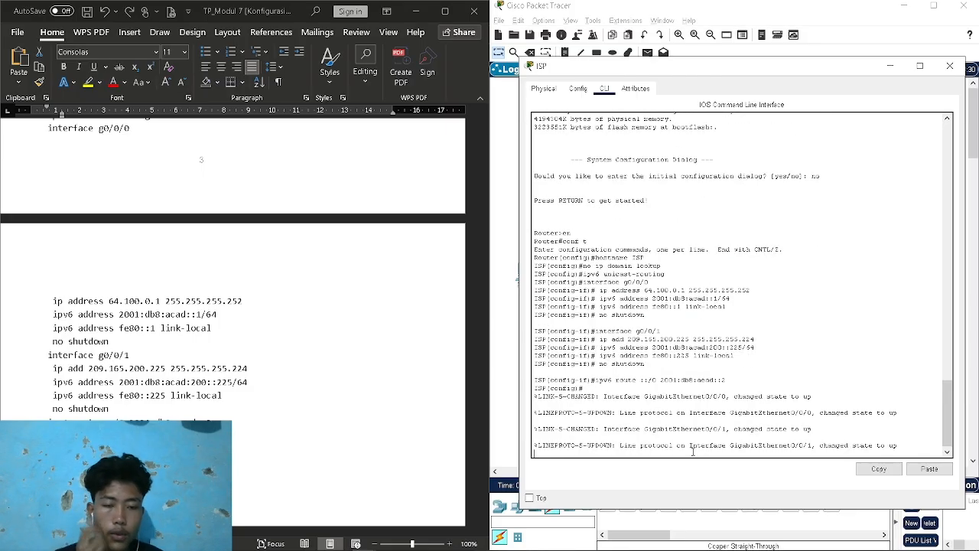
{"action": "key", "text": "Return"}
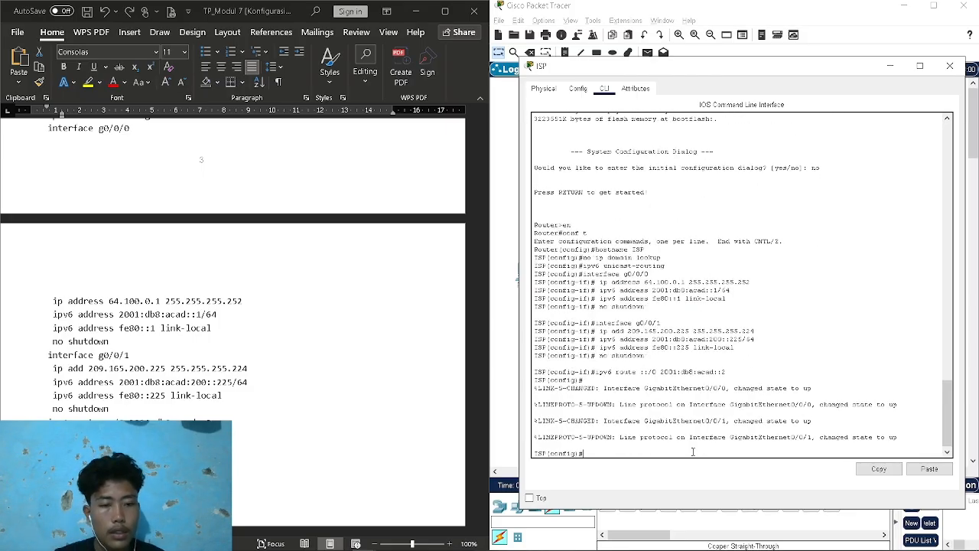
{"action": "left_click", "coordinate": [950, 66]}
Open switch S1's command line beside the document and enter global configuration mode with en and conf t
{"action": "left_click", "coordinate": [310, 314]}
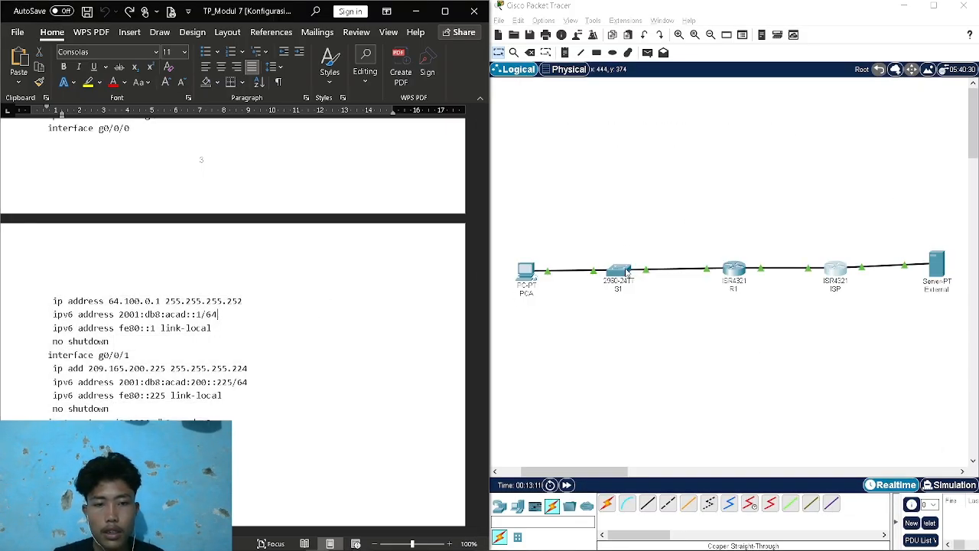
{"action": "left_click", "coordinate": [626, 272]}
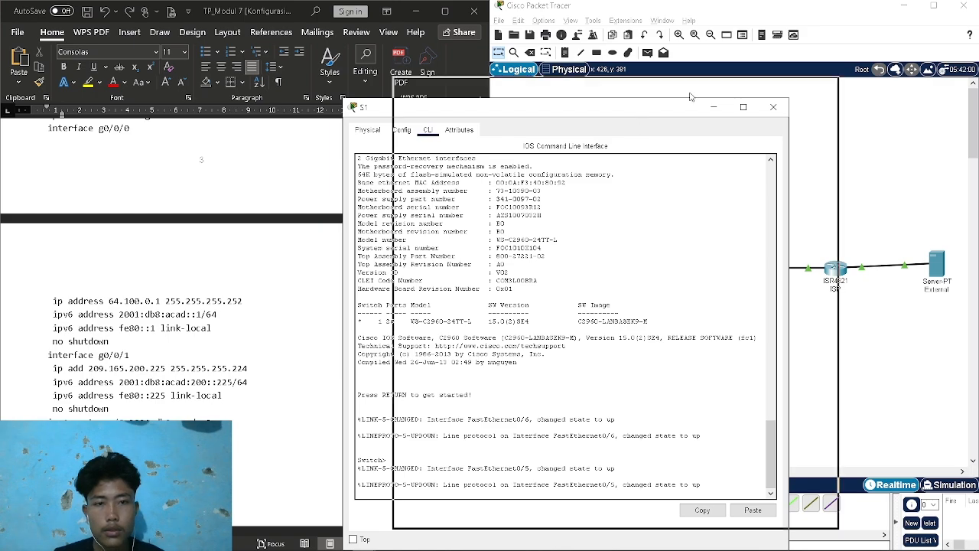
{"action": "left_click_drag", "start_coordinate": [691, 96], "coordinate": [854, 39]}
{"action": "key", "text": "Return"}
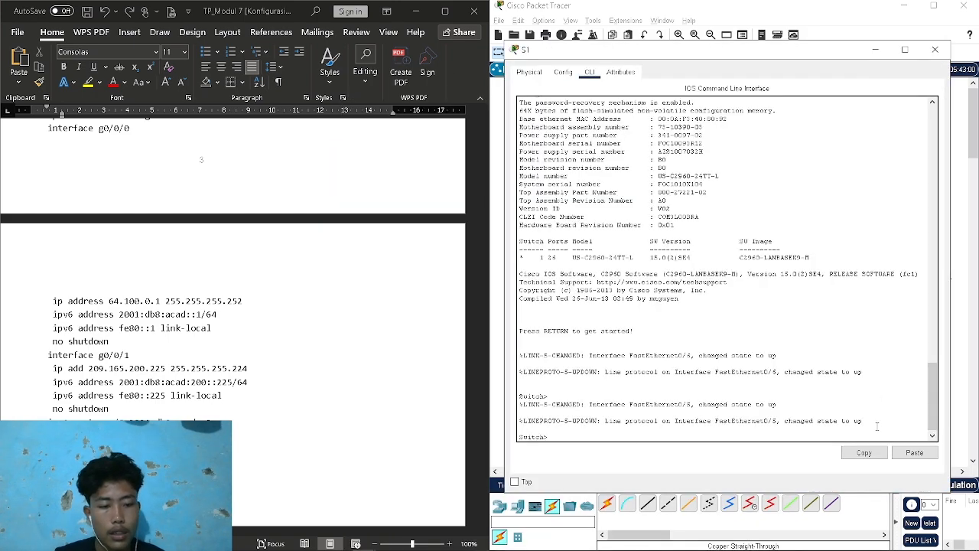
{"action": "type", "text": "en"}
{"action": "key", "text": "Return"}
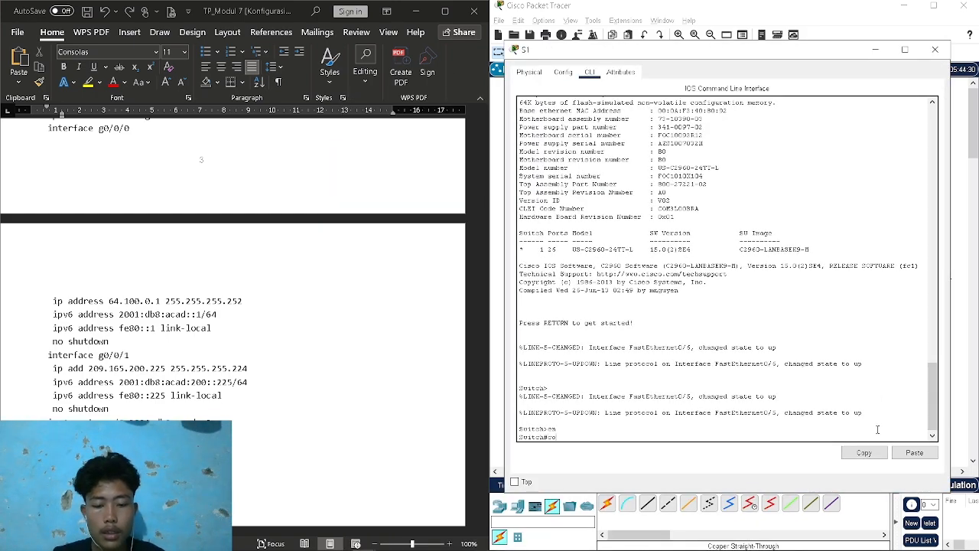
{"action": "type", "text": "conf t"}
{"action": "key", "text": "Return"}
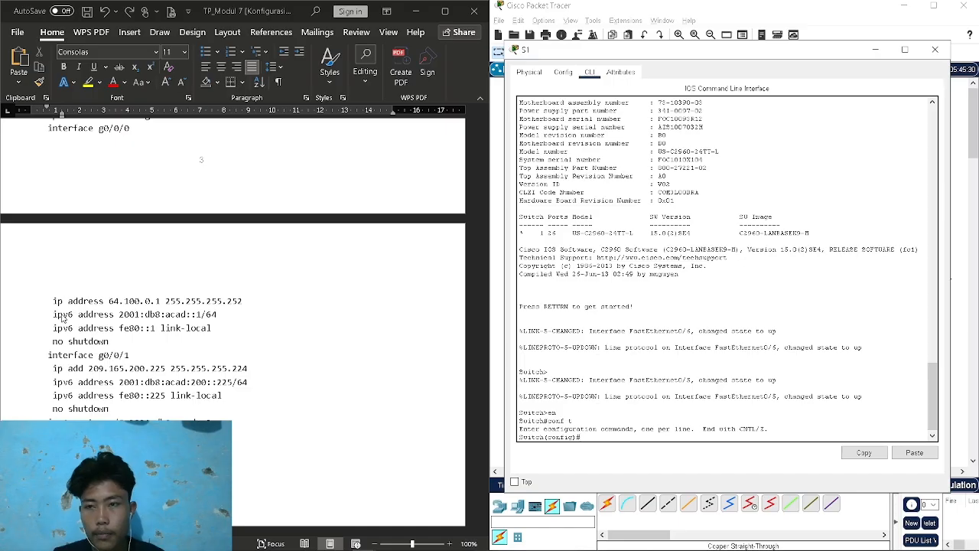
Copy the initial S1 configuration, from hostname S1 through end, into S1's configuration prompt and close the switch's window
{"action": "scroll", "coordinate": [185, 342], "scroll_direction": "down", "scroll_amount": 4}
{"action": "left_click", "coordinate": [58, 323]}
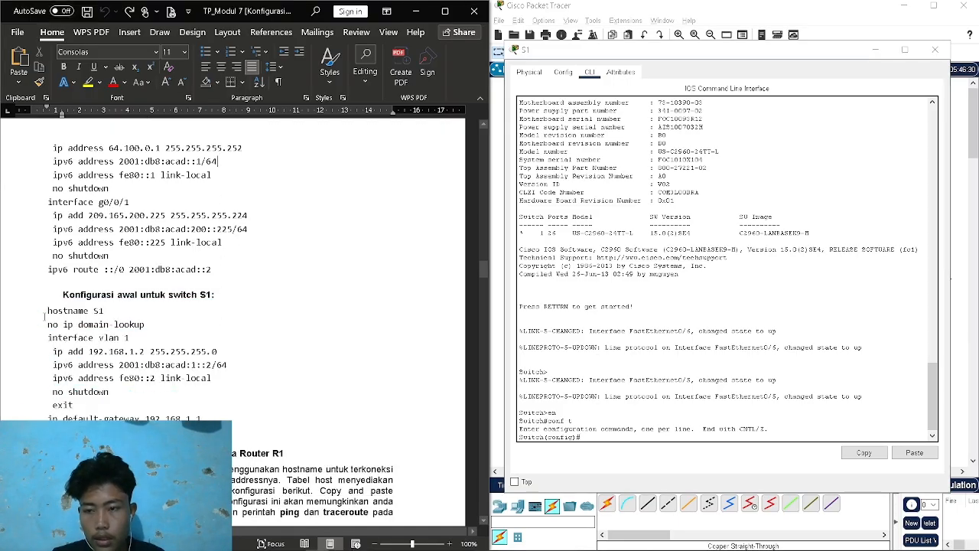
{"action": "left_click_drag", "start_coordinate": [48, 310], "coordinate": [207, 419]}
{"action": "key", "text": "ctrl+c"}
{"action": "left_click", "coordinate": [604, 440]}
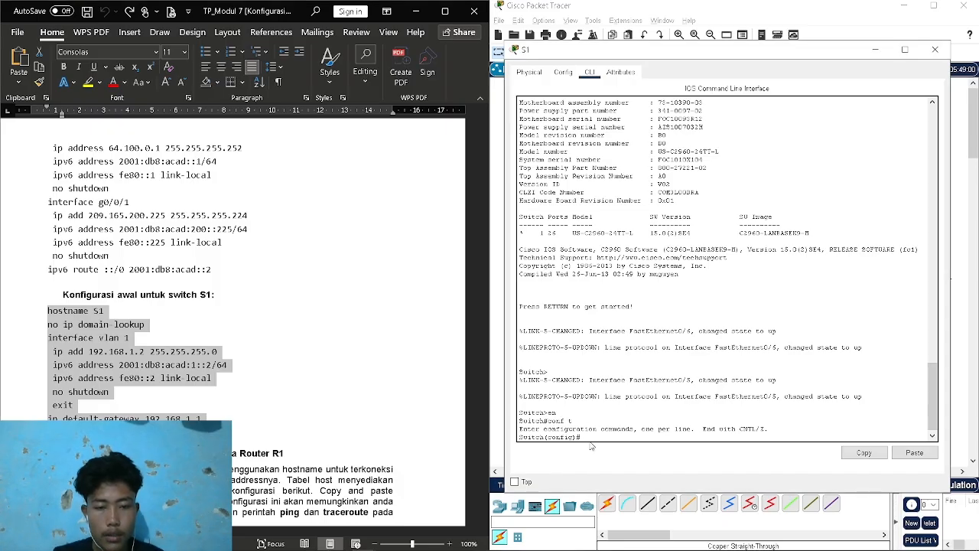
{"action": "key", "text": "ctrl+v"}
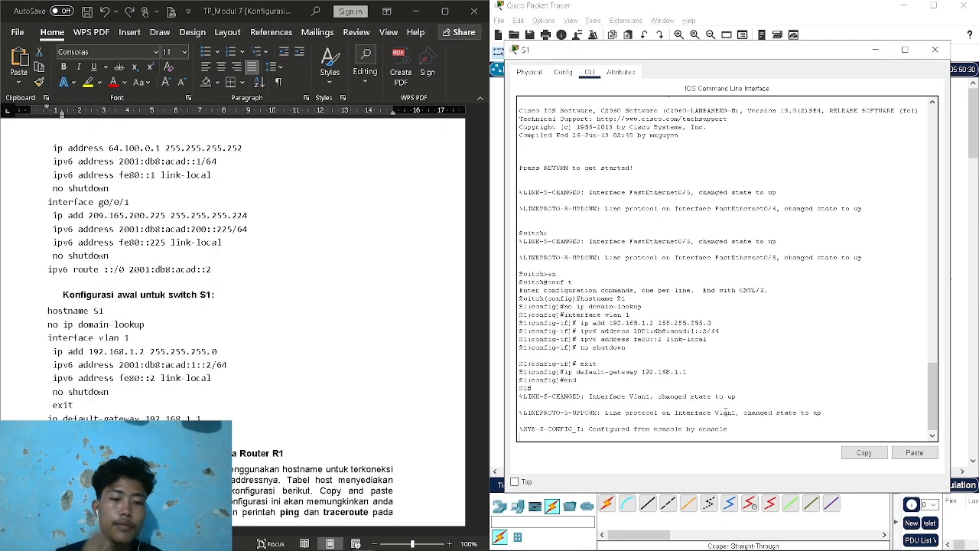
{"action": "scroll", "coordinate": [228, 317], "scroll_direction": "down", "scroll_amount": 2}
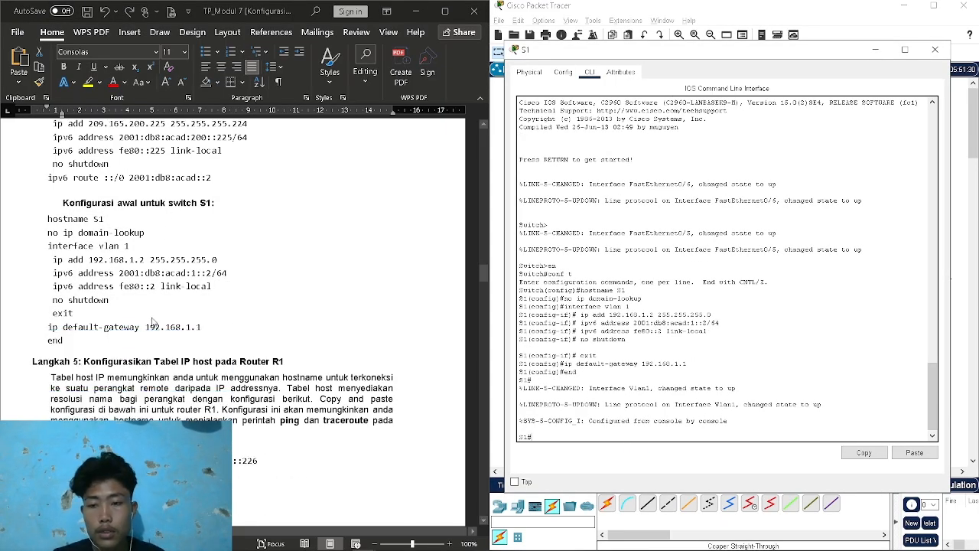
{"action": "left_click", "coordinate": [935, 49]}
Copy the IP host table, from ip host Externalv4 209.165.200.226 through end, into R1's configuration prompt and close the router's window
{"action": "left_click", "coordinate": [240, 310]}
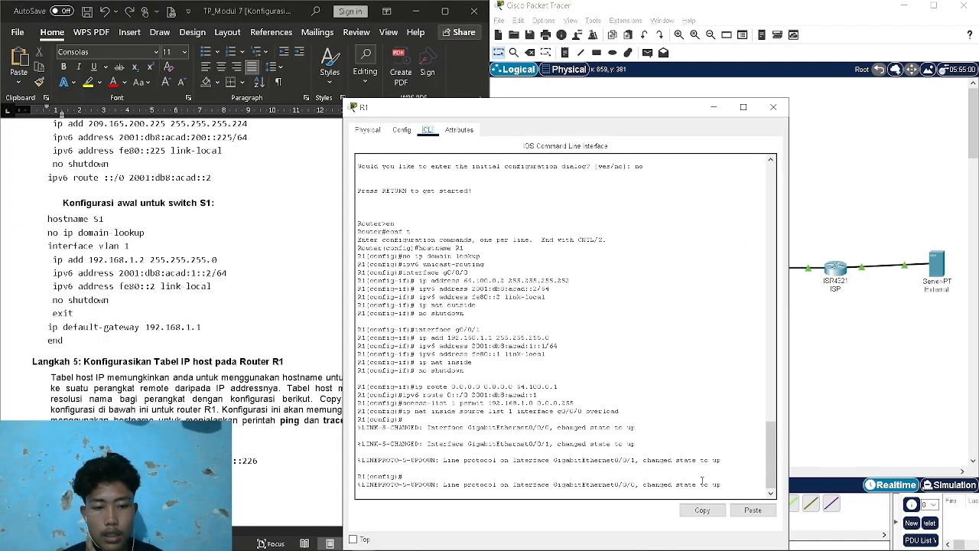
{"action": "key", "text": "Return"}
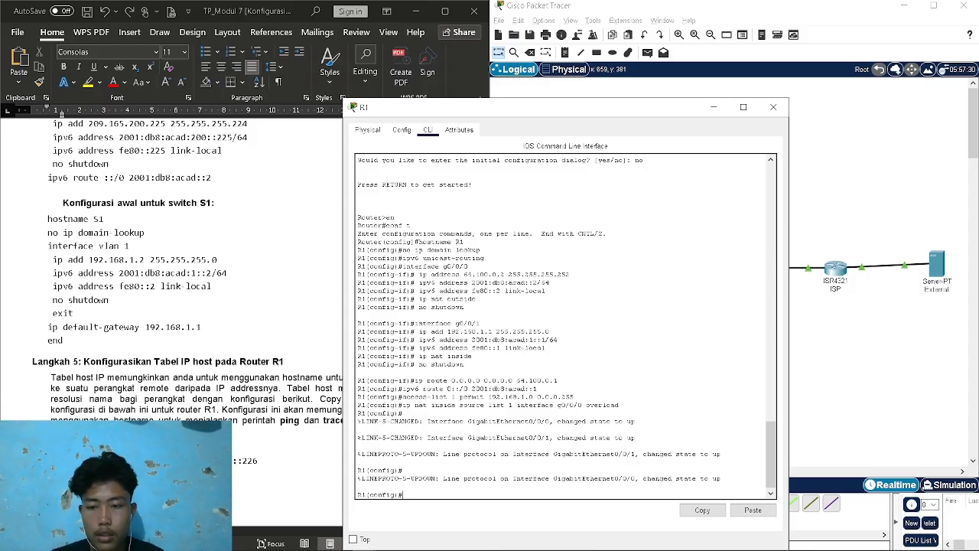
{"action": "key", "text": "alt+Tab"}
{"action": "scroll", "coordinate": [245, 268], "scroll_direction": "down", "scroll_amount": 5}
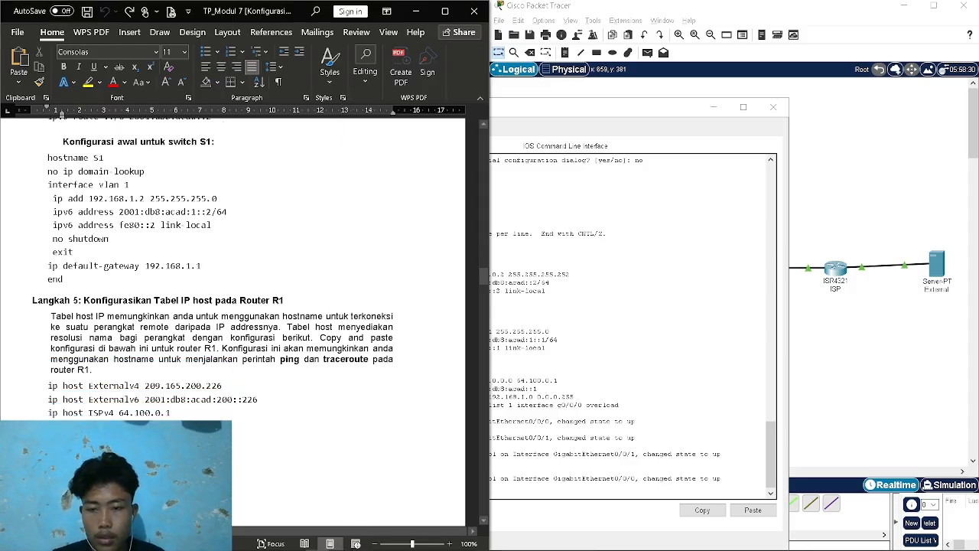
{"action": "left_click_drag", "start_coordinate": [50, 301], "coordinate": [210, 417]}
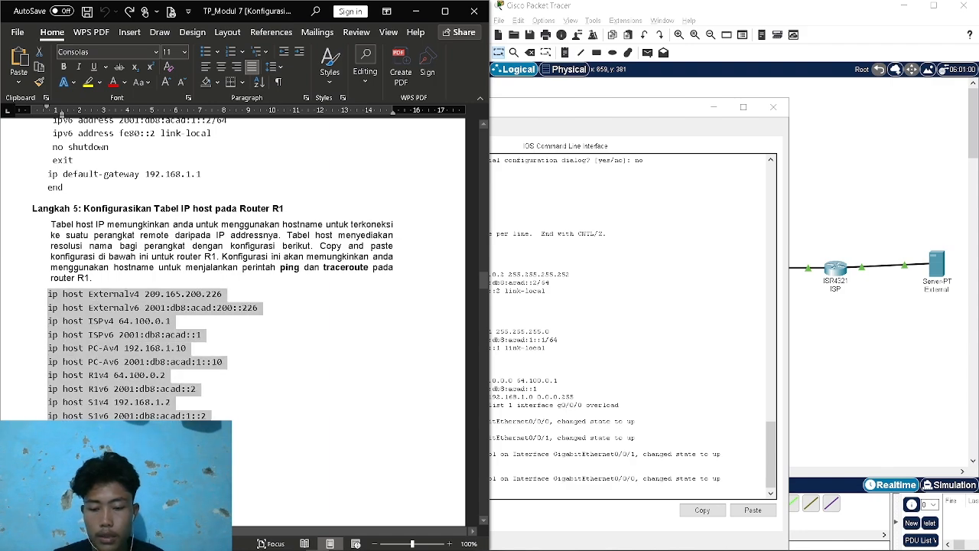
{"action": "key", "text": "alt+Tab"}
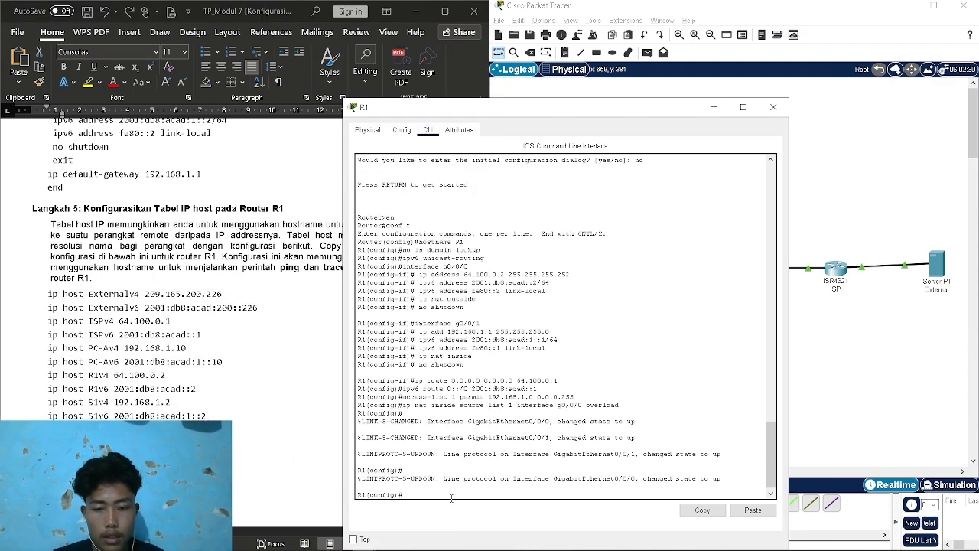
{"action": "type", "text": "ip host Externalv4 209.165.200.226 ip host Externalv6 2001:db8:acad:200::226 ip host ISPv4 64.100.0.1 ip host ISPv6 2001:db8:acad::1 ip host PC-Av4 192.168.1.10 ip host PC-Av6 2001:db8:acad:1::10 ip host R1v4 64.100.0.2 ip host R1v6 2001:db8:acad::2 ip host S1v4 192.168.1.2 ip host S1v6 2001:db8:acad:1::2 end"}
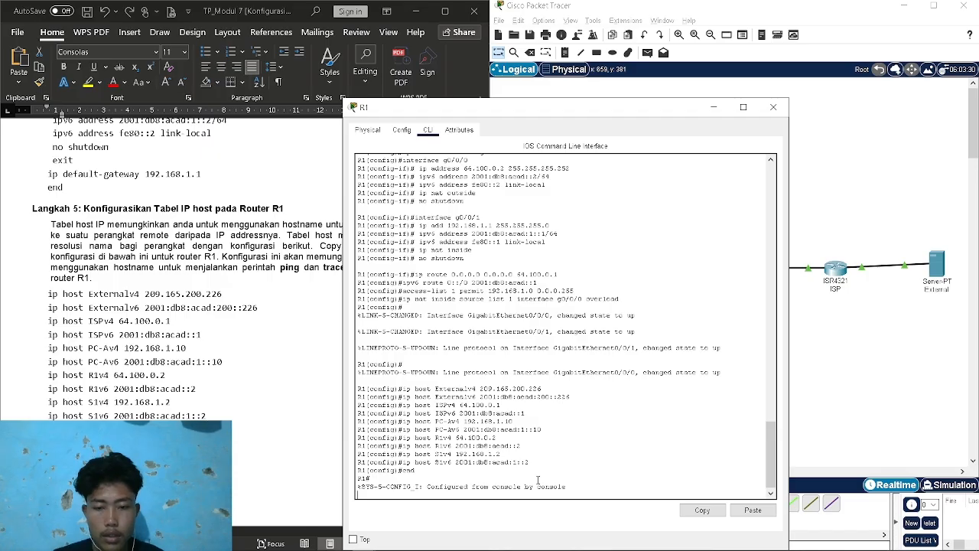
{"action": "key", "text": "Return"}
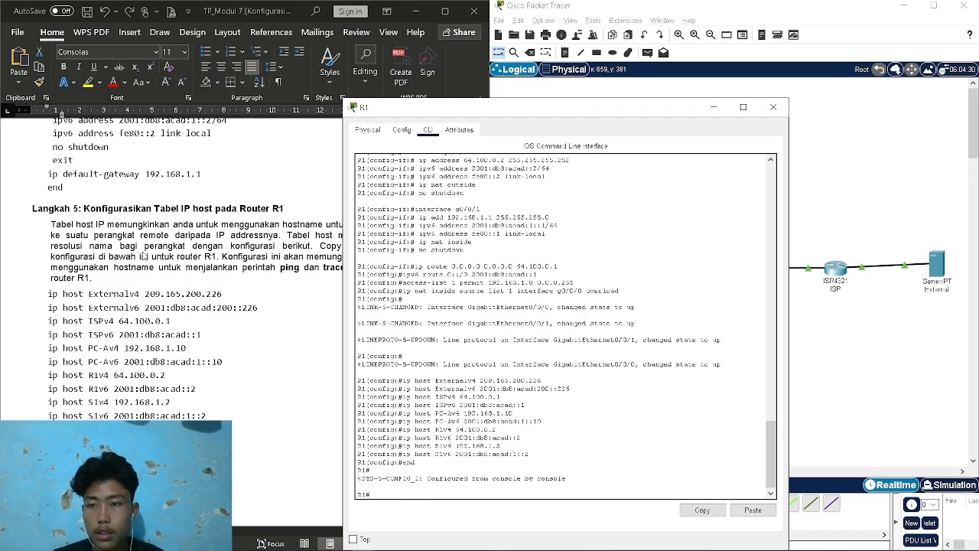
{"action": "left_click", "coordinate": [773, 107]}
Go to the Latihan 2 ping exercise in the document and open PCA's Command Prompt
{"action": "left_click", "coordinate": [302, 265]}
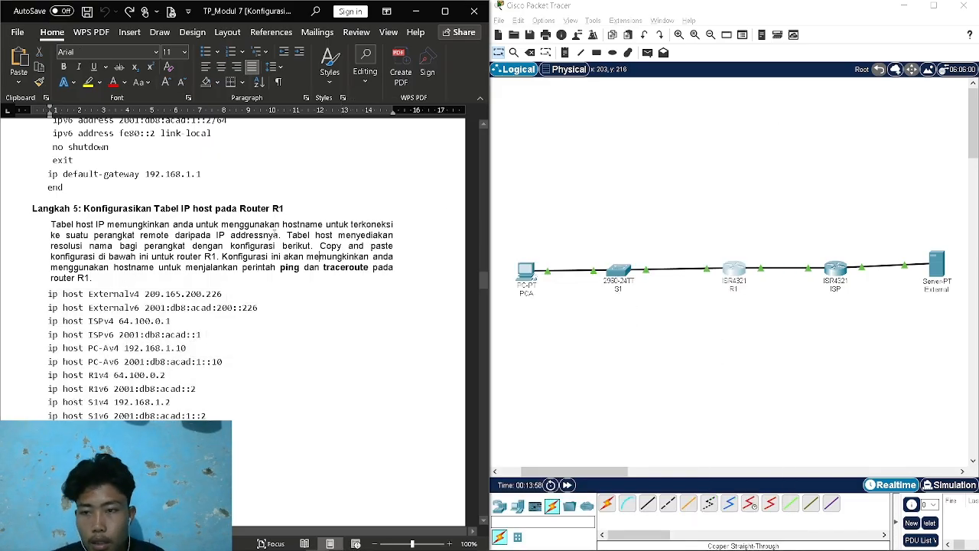
{"action": "scroll", "coordinate": [302, 265], "scroll_direction": "down", "scroll_amount": 10}
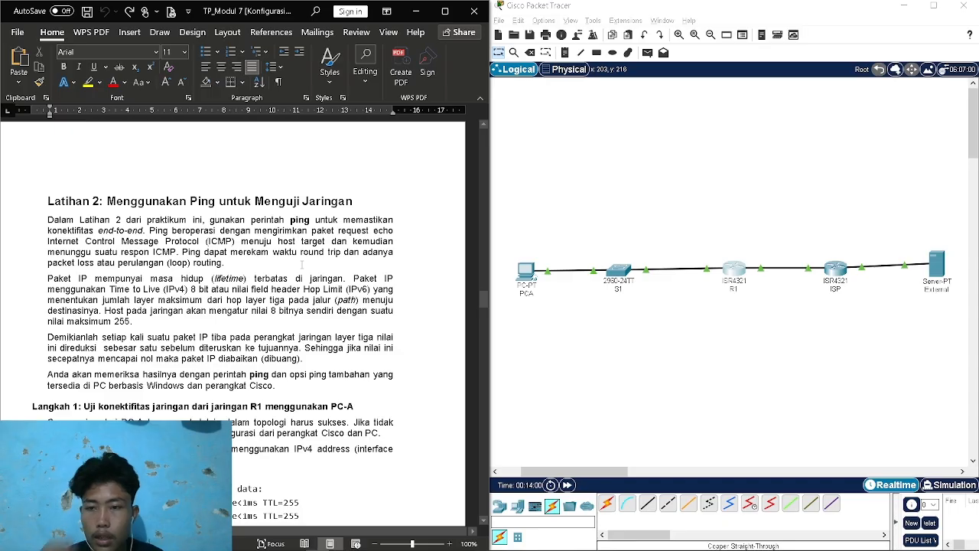
{"action": "scroll", "coordinate": [296, 297], "scroll_direction": "down", "scroll_amount": 2}
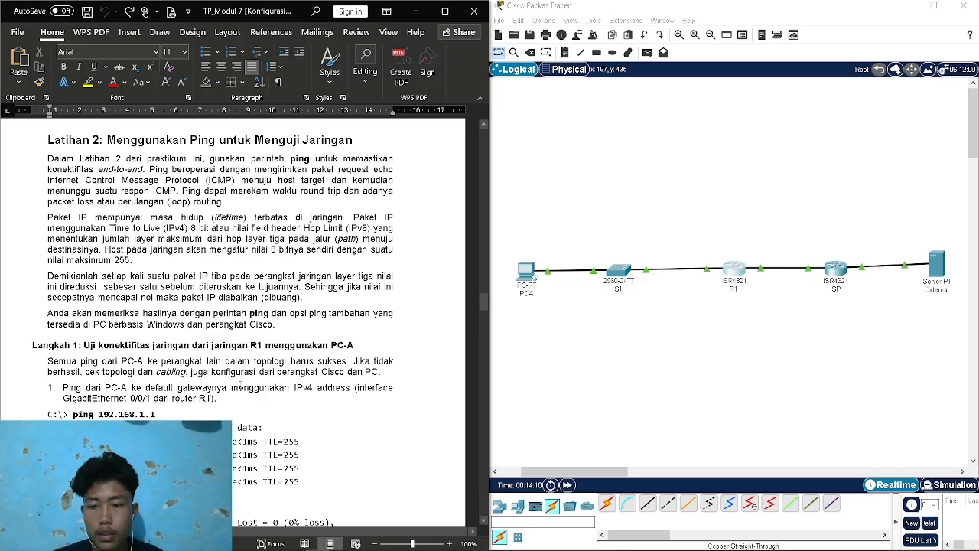
{"action": "scroll", "coordinate": [285, 382], "scroll_direction": "down", "scroll_amount": 3}
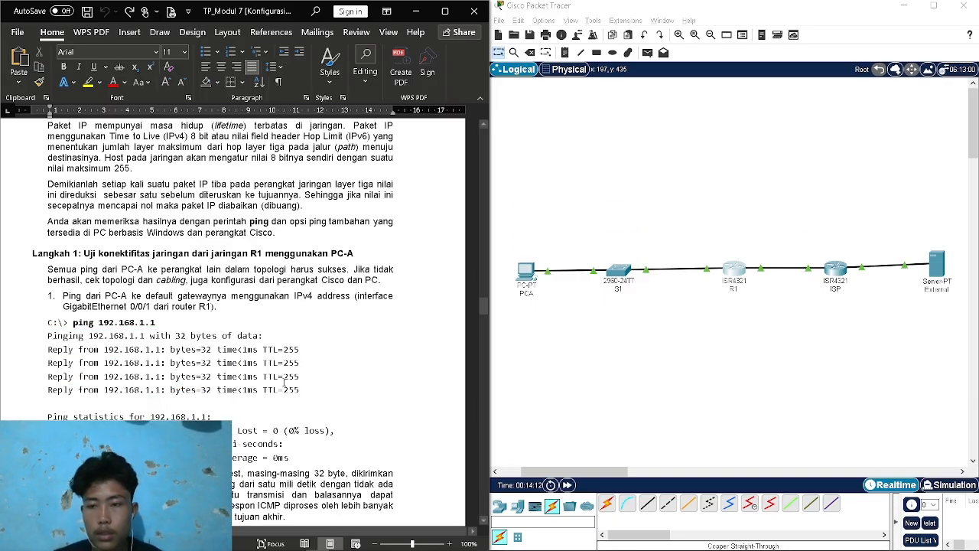
{"action": "left_click", "coordinate": [518, 291]}
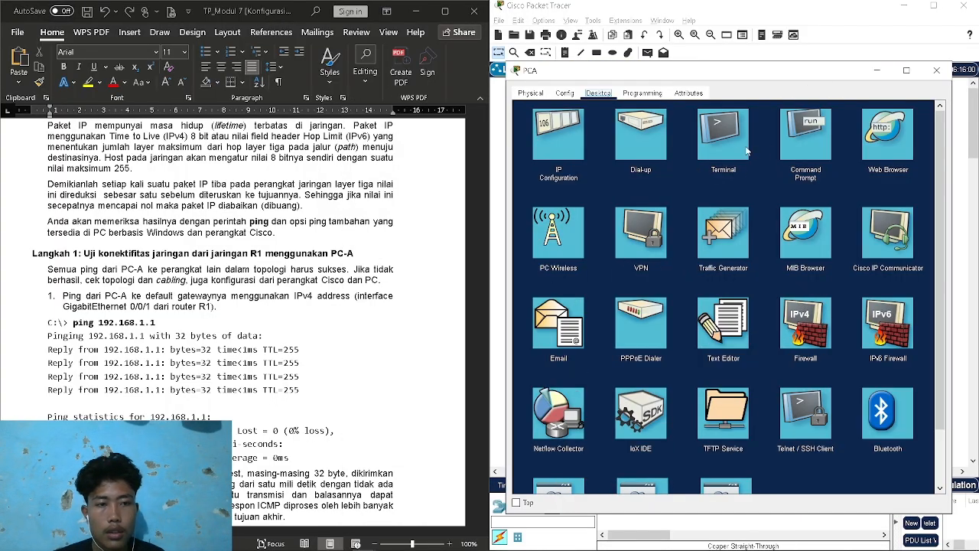
{"action": "left_click", "coordinate": [824, 150]}
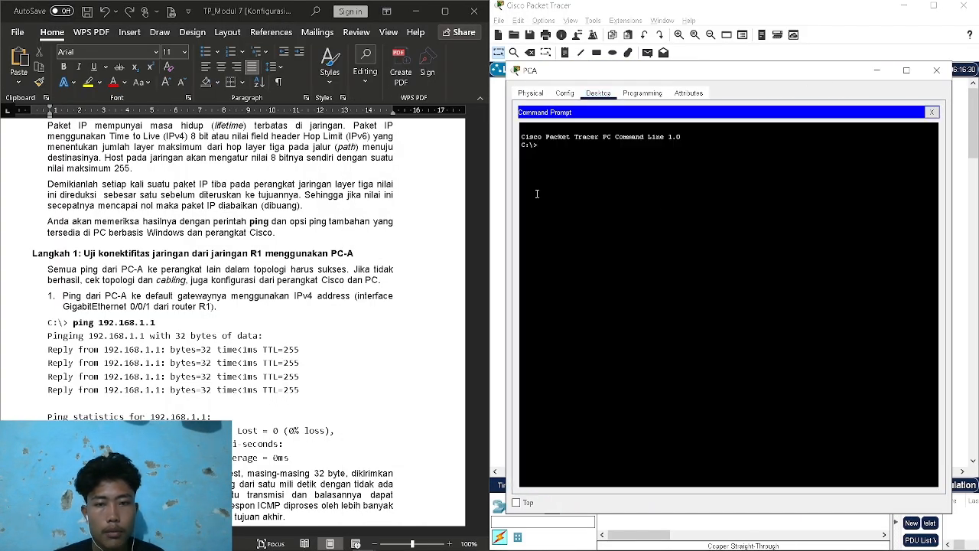
Copy the ping 192.168.1.1 command from the document and run it in PCA's Command Prompt
{"action": "left_click_drag", "start_coordinate": [73, 323], "coordinate": [158, 323]}
{"action": "key", "text": "ctrl+c"}
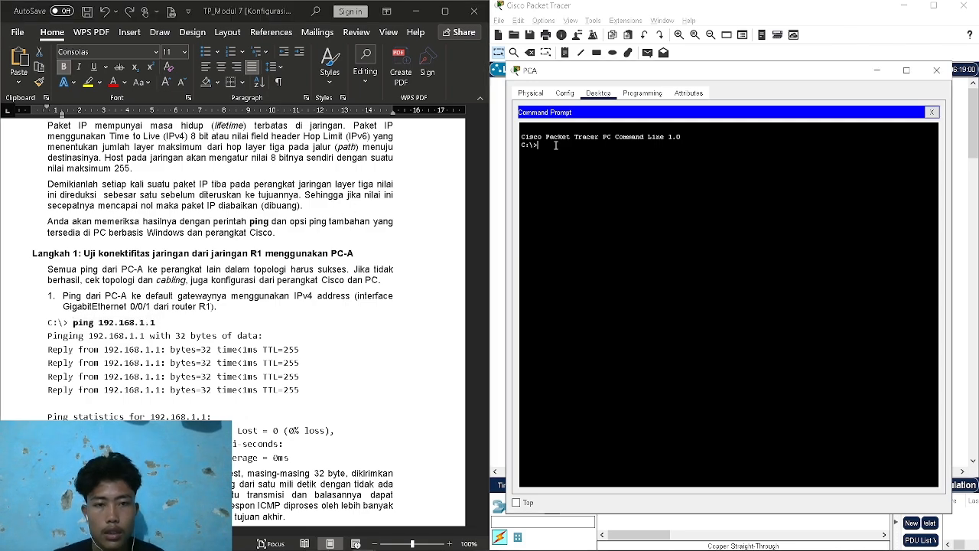
{"action": "right_click", "coordinate": [556, 146]}
{"action": "right_click", "coordinate": [583, 160]}
{"action": "left_click", "coordinate": [597, 177]}
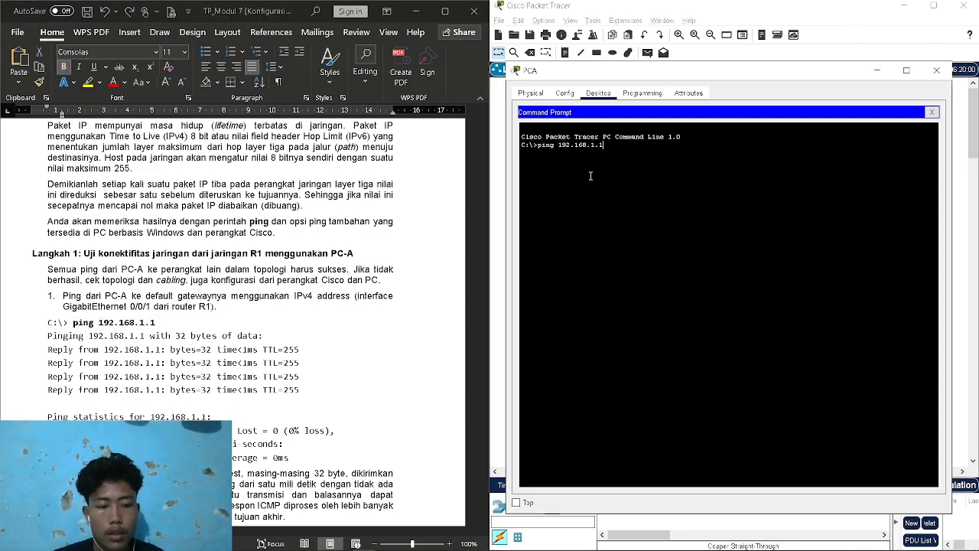
{"action": "key", "text": "Return"}
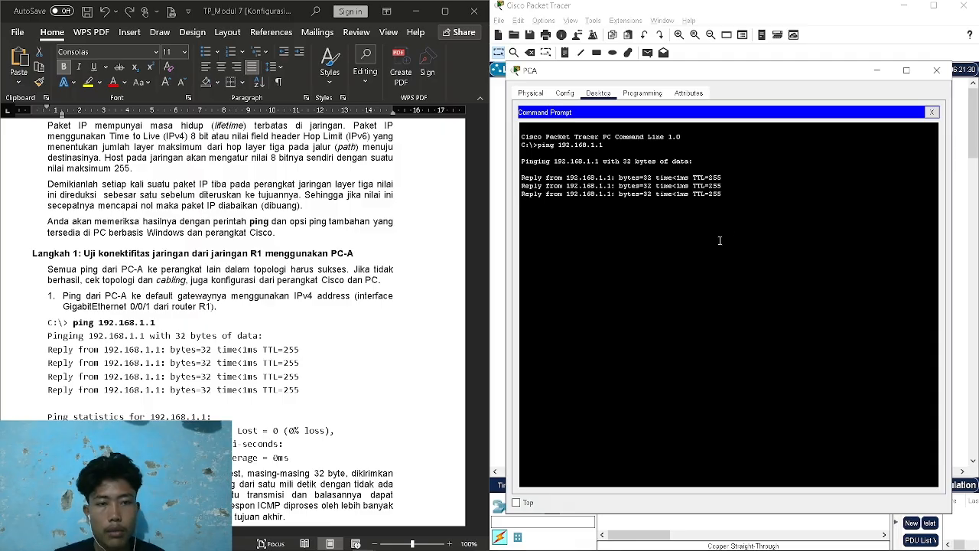
Copy the ping 2001:db8:acad:1::1 command from the document and run it in PCA's Command Prompt
{"action": "scroll", "coordinate": [280, 365], "scroll_direction": "down", "scroll_amount": 3}
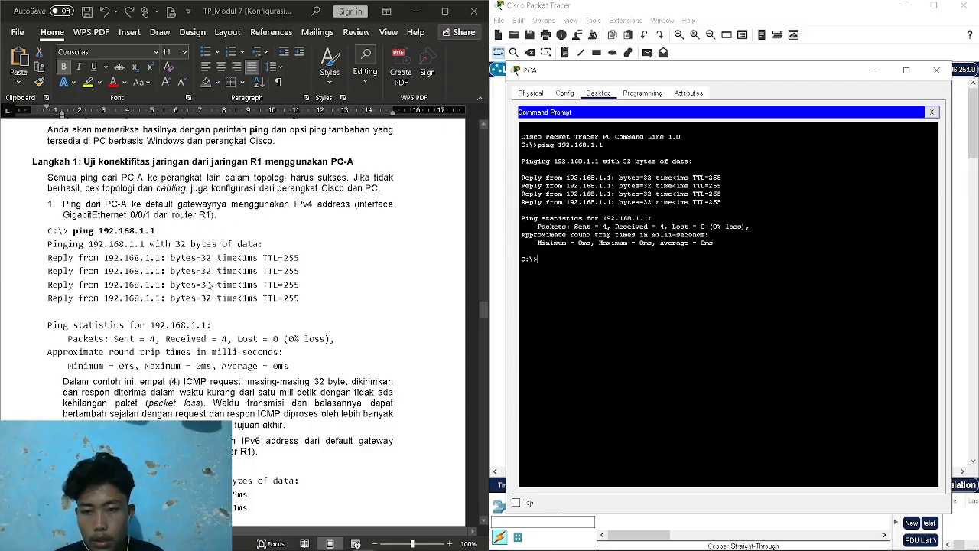
{"action": "scroll", "coordinate": [274, 292], "scroll_direction": "down", "scroll_amount": 2}
{"action": "scroll", "coordinate": [251, 356], "scroll_direction": "down", "scroll_amount": 2}
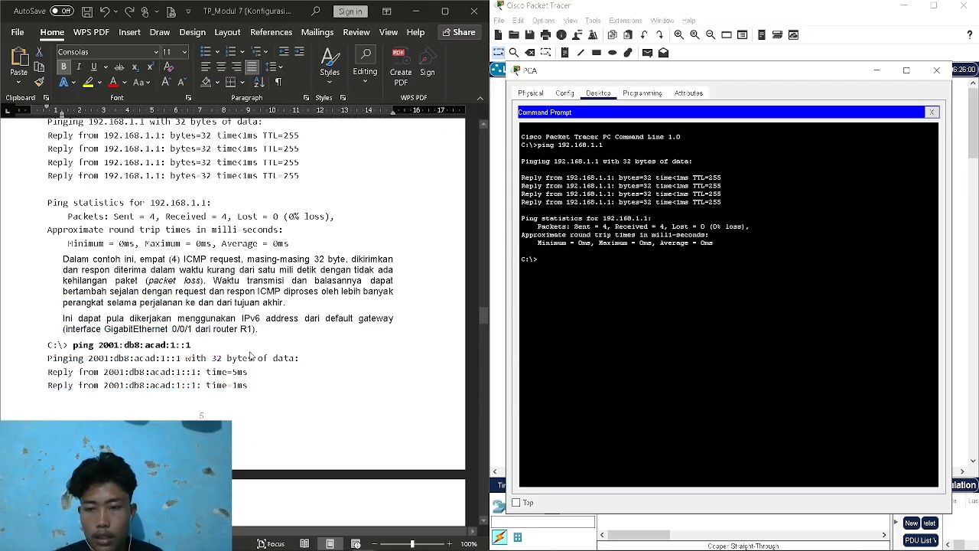
{"action": "left_click_drag", "start_coordinate": [82, 349], "coordinate": [202, 347]}
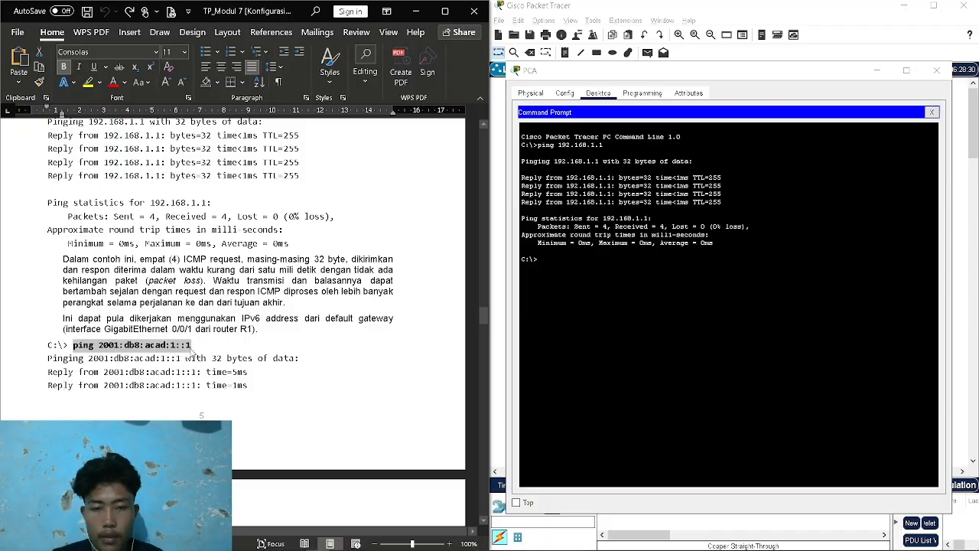
{"action": "key", "text": "ctrl+c"}
{"action": "left_click", "coordinate": [578, 281]}
{"action": "key", "text": "ctrl+v"}
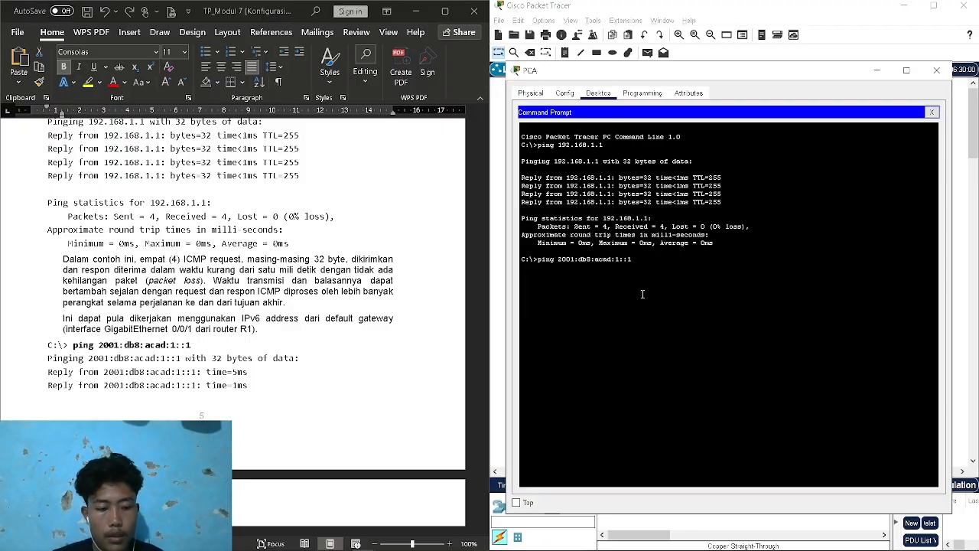
{"action": "key", "text": "Return"}
Copy 192.168.1.10 from the destination table in exercise item 2 and ping it from PCA's Command Prompt
{"action": "scroll", "coordinate": [304, 346], "scroll_direction": "down", "scroll_amount": 2}
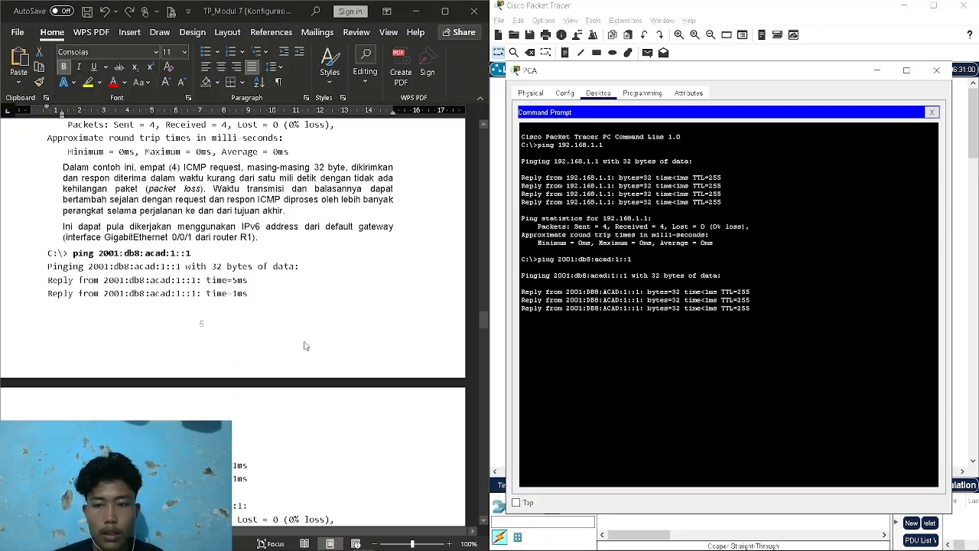
{"action": "scroll", "coordinate": [305, 346], "scroll_direction": "down", "scroll_amount": 3}
{"action": "scroll", "coordinate": [305, 345], "scroll_direction": "down", "scroll_amount": 2}
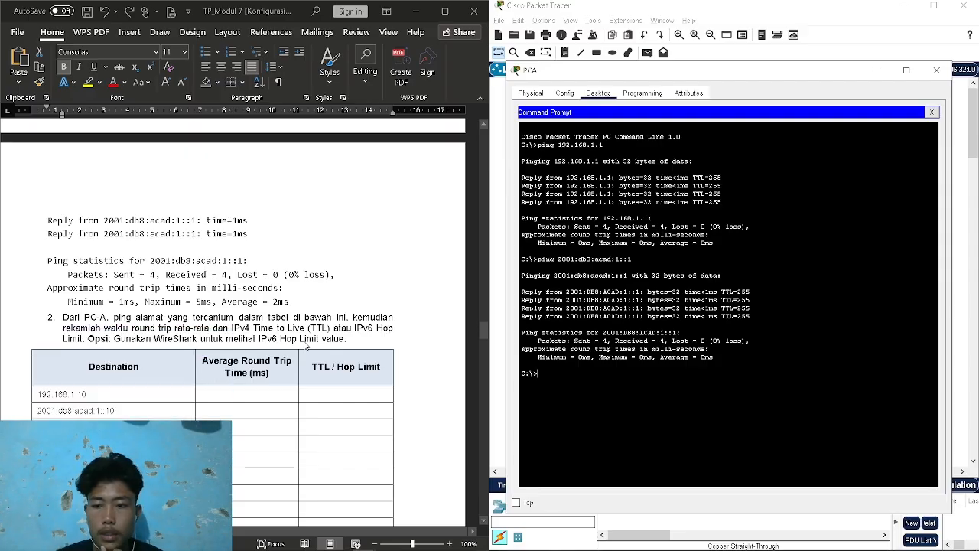
{"action": "scroll", "coordinate": [304, 346], "scroll_direction": "down", "scroll_amount": 1}
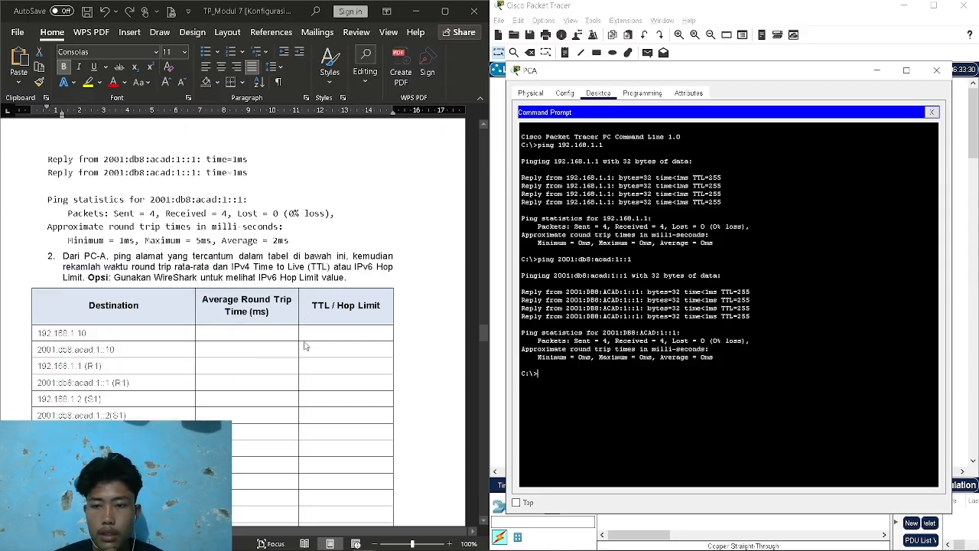
{"action": "scroll", "coordinate": [304, 346], "scroll_direction": "down", "scroll_amount": 2}
{"action": "left_click", "coordinate": [118, 257]}
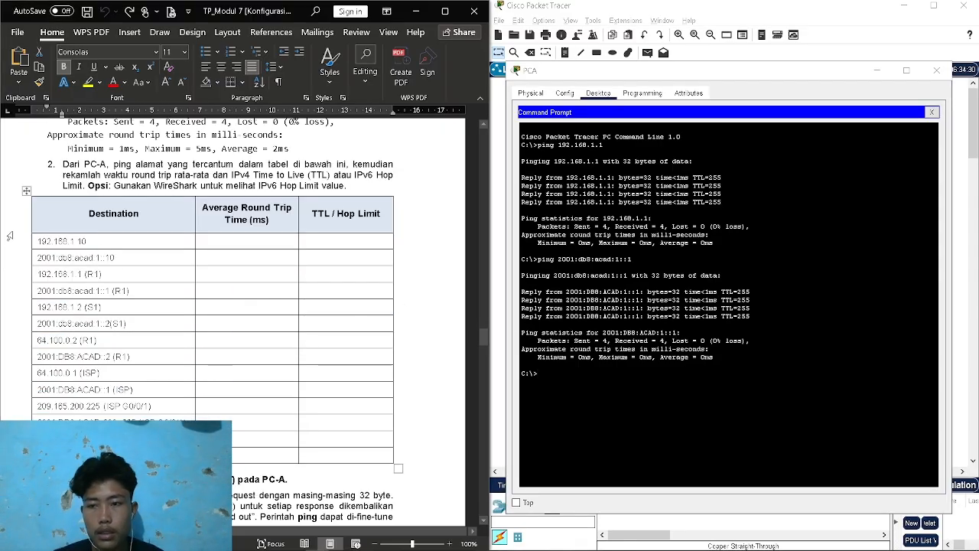
{"action": "left_click_drag", "start_coordinate": [37, 241], "coordinate": [87, 241]}
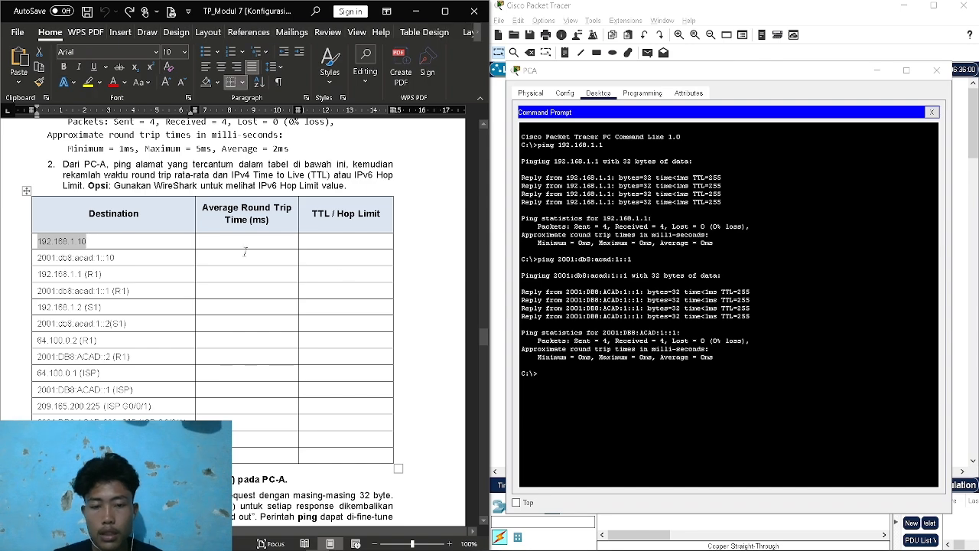
{"action": "left_click", "coordinate": [573, 373]}
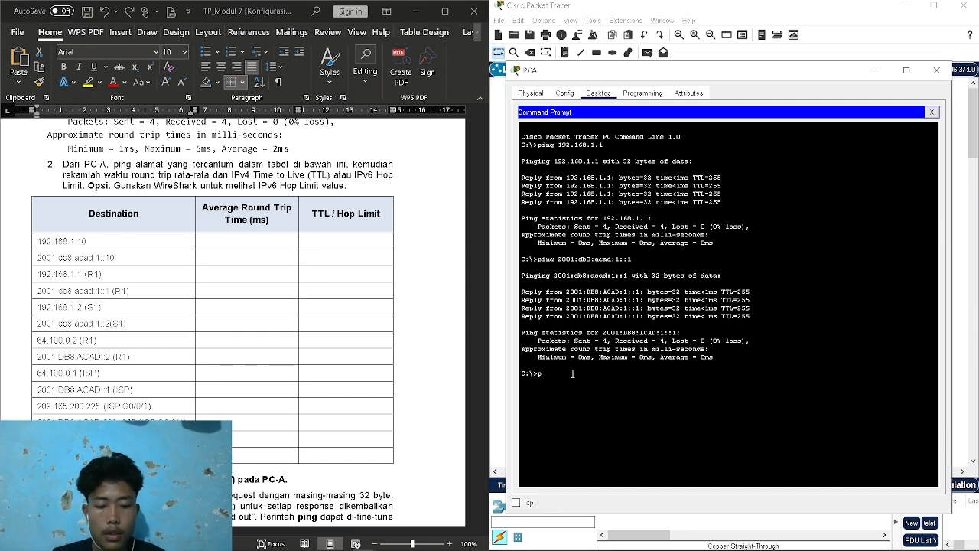
{"action": "type", "text": "ping"}
{"action": "right_click", "coordinate": [572, 373]}
{"action": "left_click", "coordinate": [588, 392]}
{"action": "key", "text": "Return"}
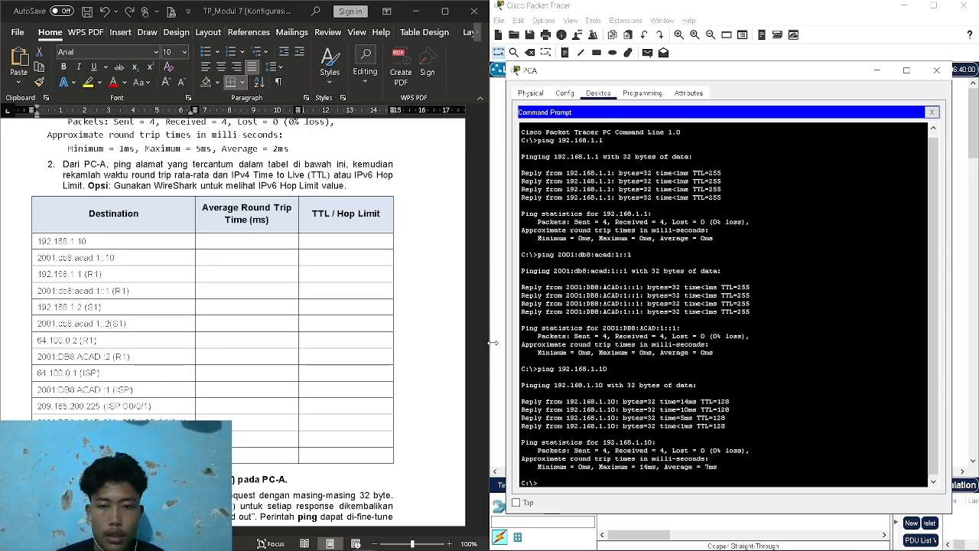
Fill in the table's 192.168.1.10 row with TTL 128 and average round trip time 7ms
{"action": "left_click", "coordinate": [337, 244]}
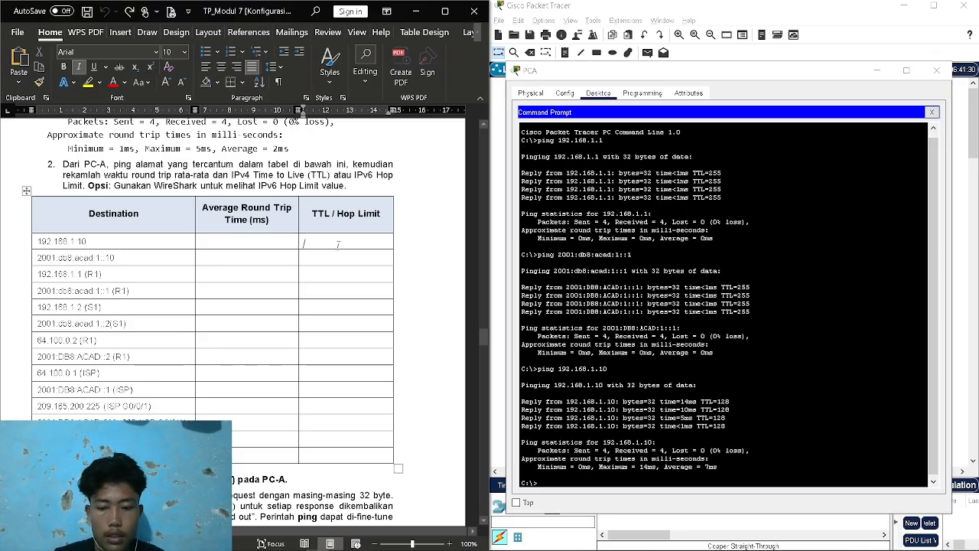
{"action": "type", "text": "128"}
{"action": "left_click", "coordinate": [526, 383]}
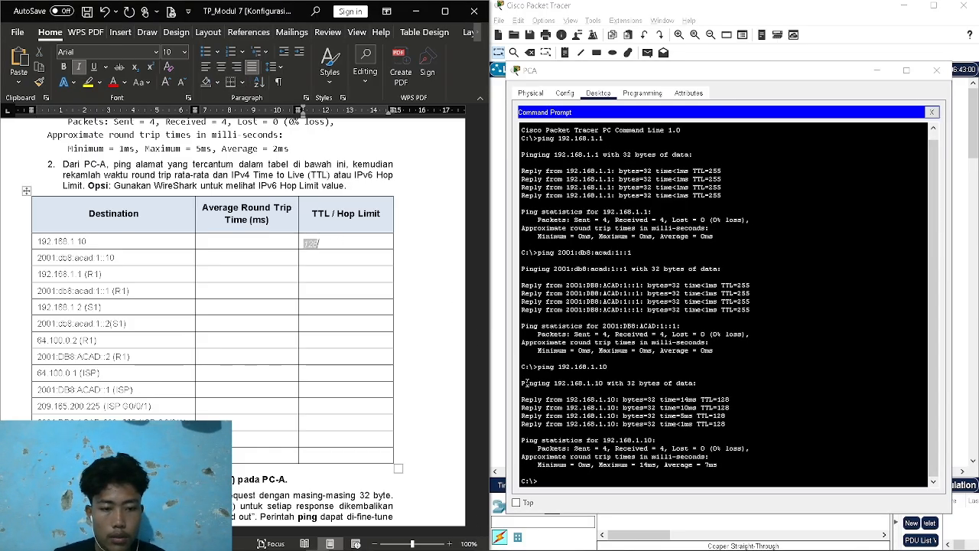
{"action": "left_click", "coordinate": [261, 248]}
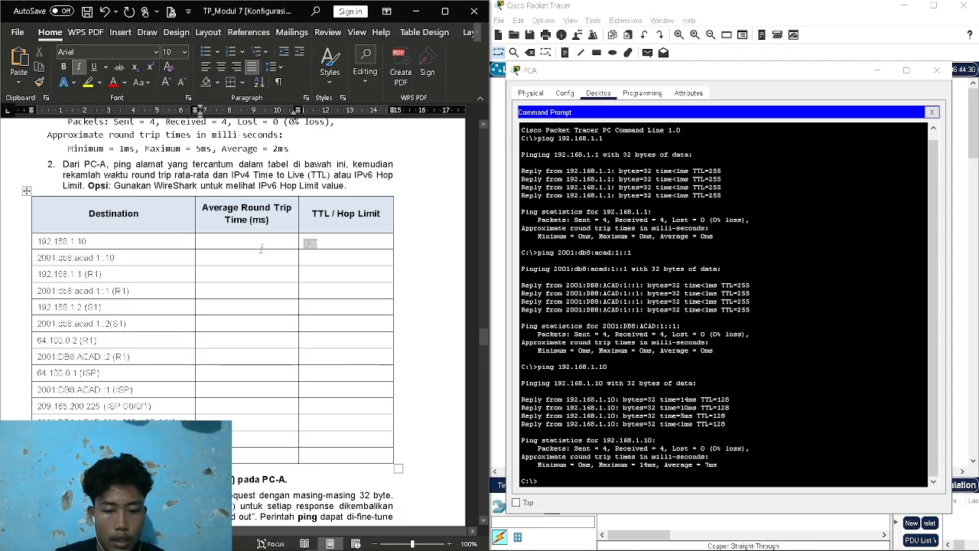
{"action": "left_click", "coordinate": [261, 249]}
{"action": "type", "text": "7ms"}
{"action": "left_click", "coordinate": [525, 468]}
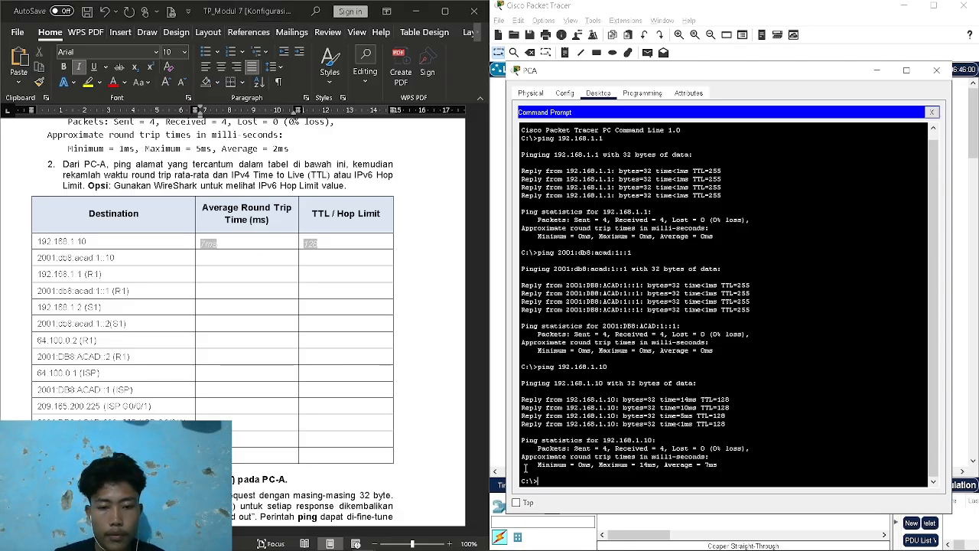
Copy 2001:db8:acad:1::10 from the destination table and ping it from PCA's Command Prompt
{"action": "left_click_drag", "start_coordinate": [37, 257], "coordinate": [117, 258]}
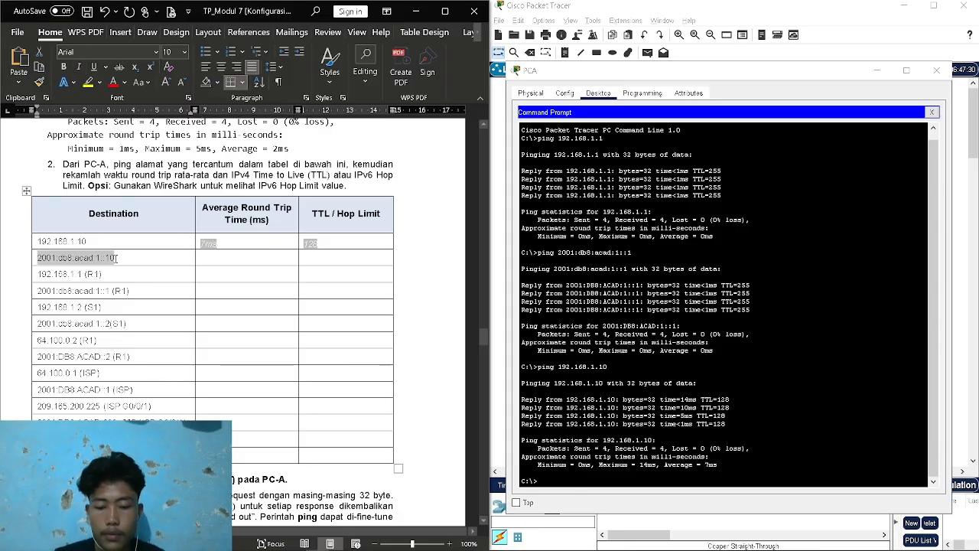
{"action": "left_click", "coordinate": [577, 479]}
{"action": "type", "text": "ping"}
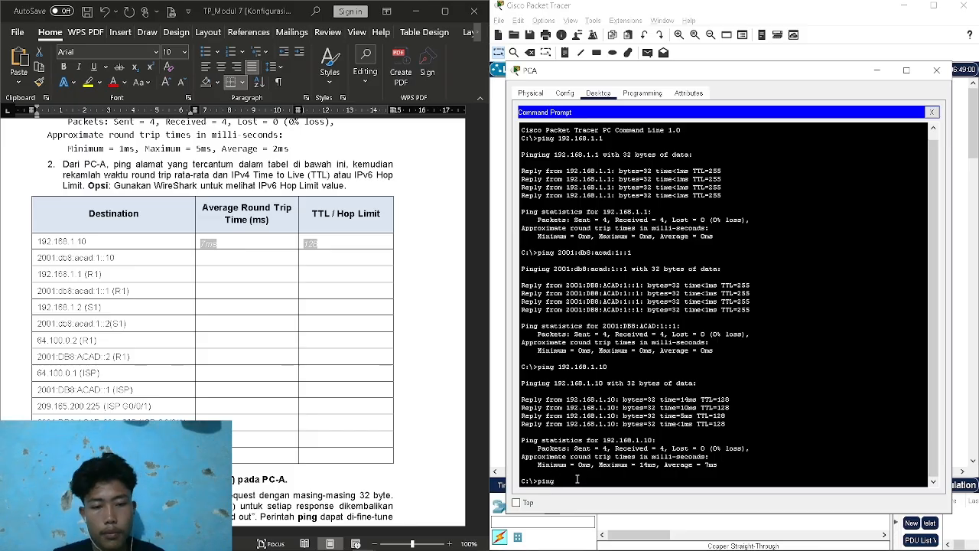
{"action": "right_click", "coordinate": [577, 479]}
{"action": "left_click", "coordinate": [600, 495]}
{"action": "key", "text": "Return"}
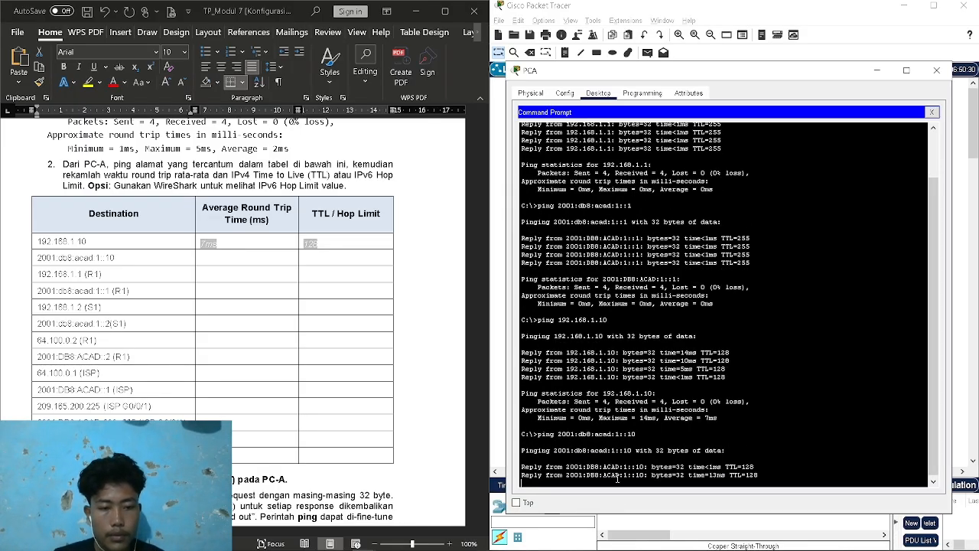
Fill in the table's 2001:db8:acad:1::10 row with hop limit 128 and average round trip time 4ms
{"action": "left_click", "coordinate": [333, 264]}
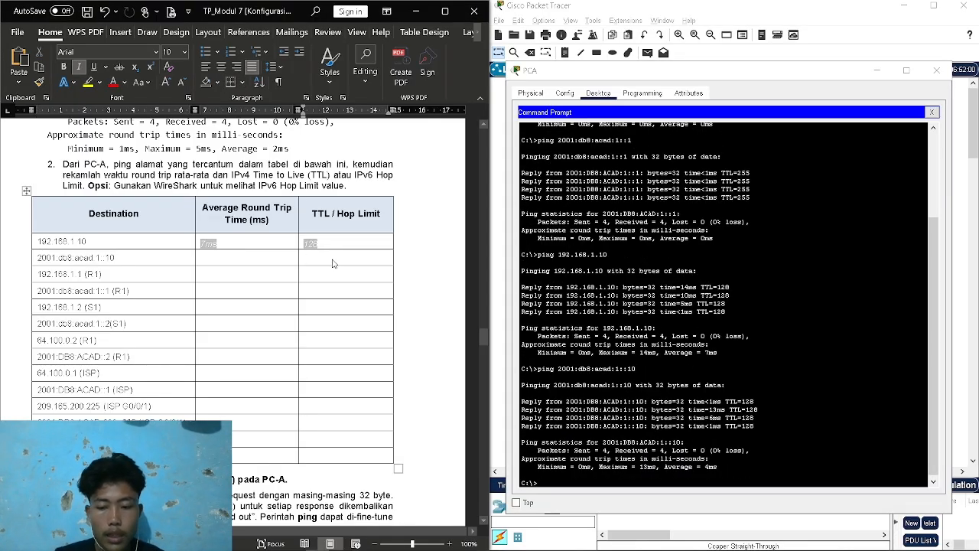
{"action": "type", "text": "128"}
{"action": "left_click", "coordinate": [246, 261]}
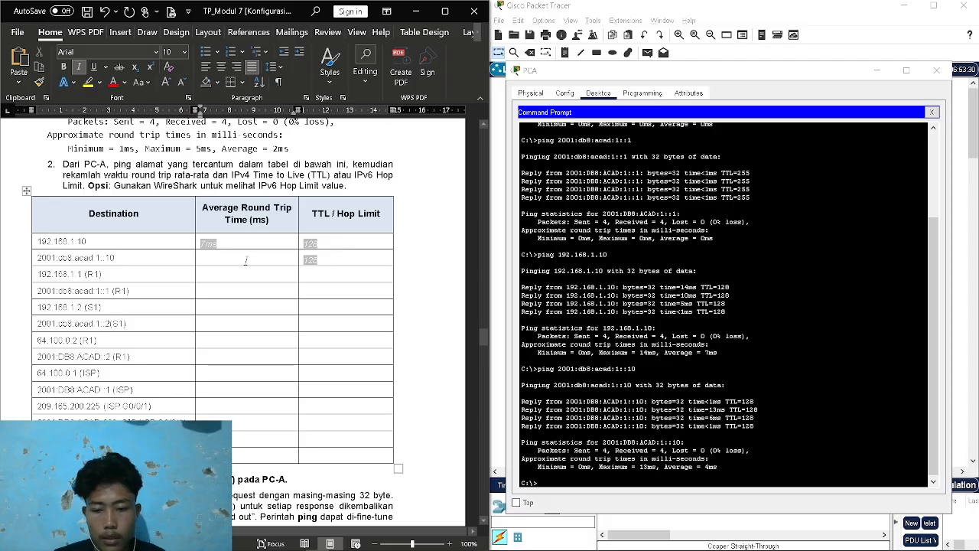
{"action": "type", "text": "4ms"}
{"action": "left_click", "coordinate": [521, 463]}
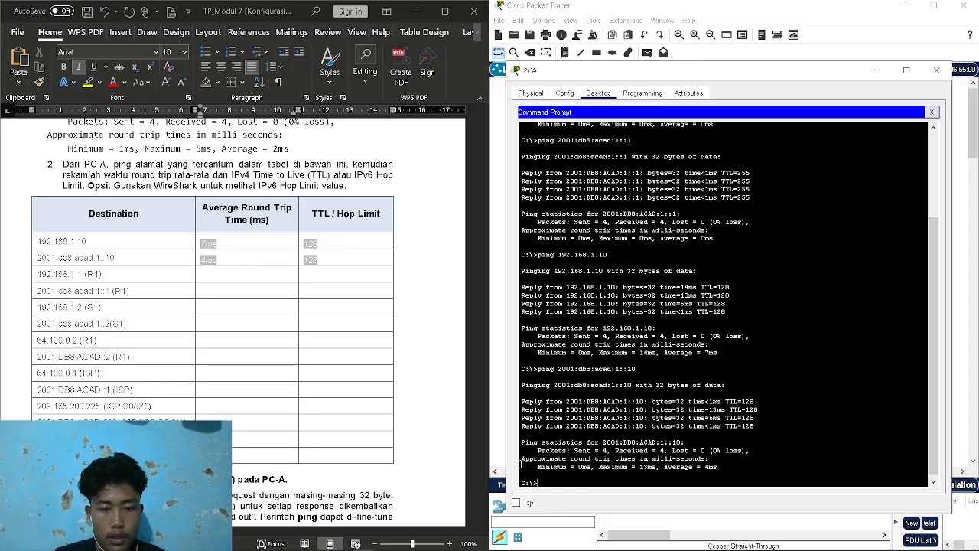
Copy R1's address 192.168.1.1 from the destination table and ping it from PCA's Command Prompt
{"action": "left_click", "coordinate": [67, 280]}
{"action": "left_click_drag", "start_coordinate": [39, 276], "coordinate": [80, 276]}
{"action": "key", "text": "ctrl+c"}
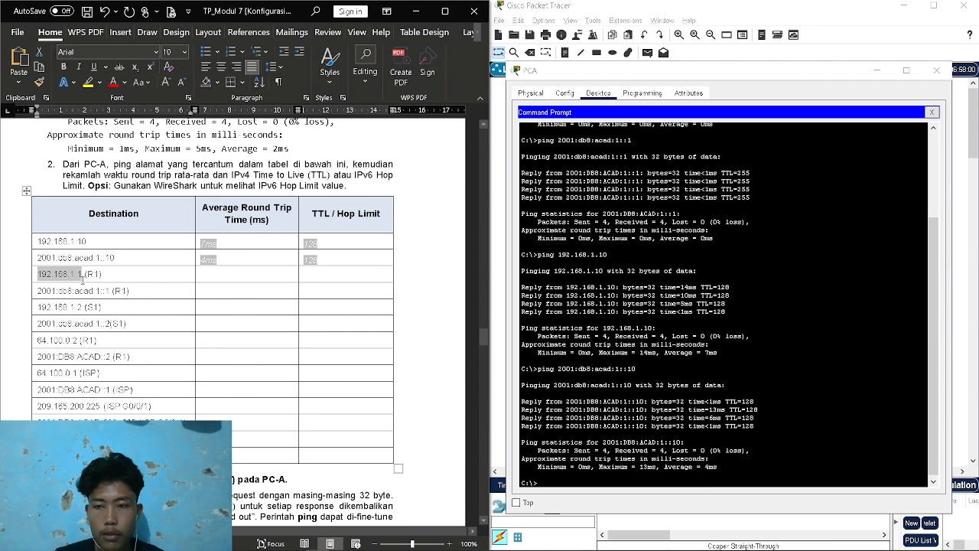
{"action": "left_click", "coordinate": [563, 430]}
{"action": "right_click", "coordinate": [568, 483]}
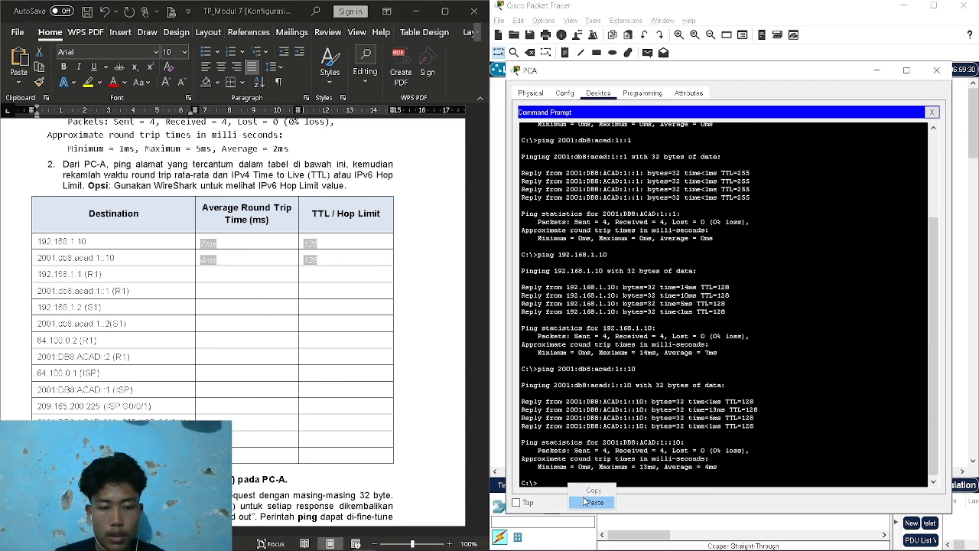
{"action": "left_click", "coordinate": [594, 502]}
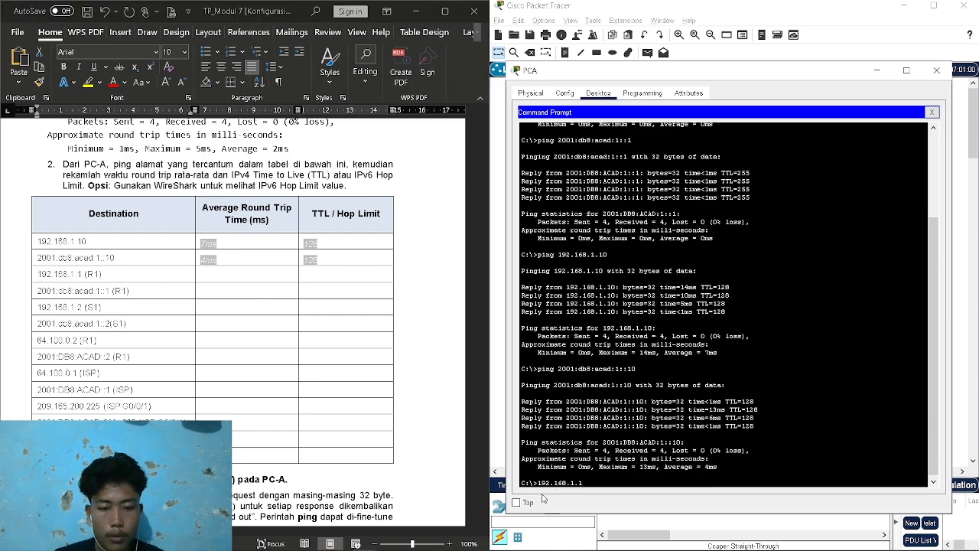
{"action": "key", "text": "BackSpace"}
{"action": "key", "text": "BackSpace"}
{"action": "key", "text": "BackSpace"}
{"action": "key", "text": "BackSpace"}
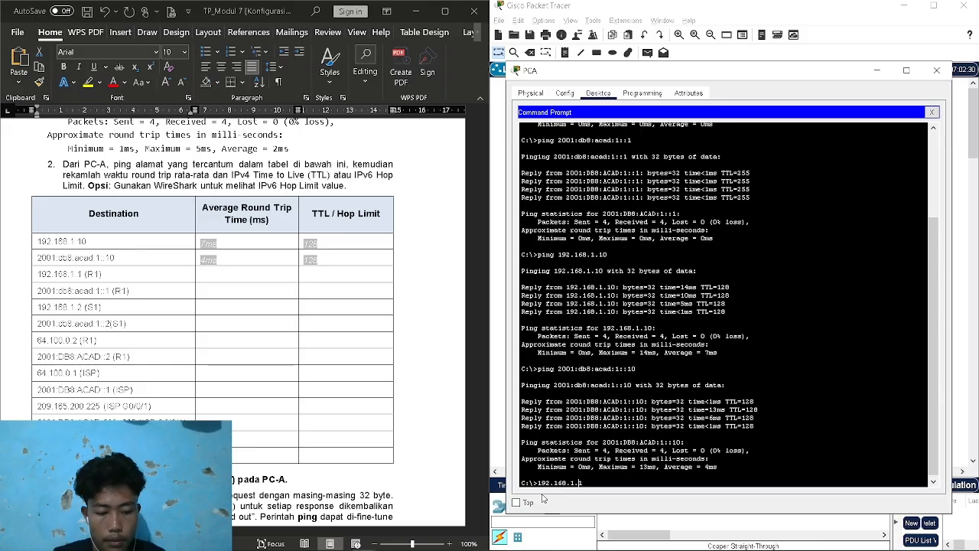
{"action": "type", "text": "ping"}
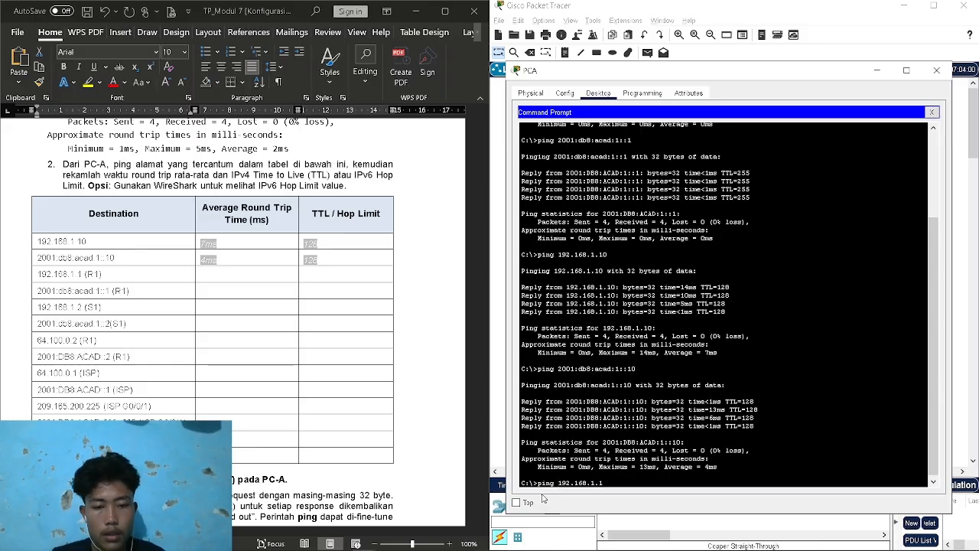
{"action": "key", "text": "Return"}
Fill in the table's 192.168.1.1 (R1) row with TTL 255 and average round trip time 0ms
{"action": "left_click", "coordinate": [321, 268]}
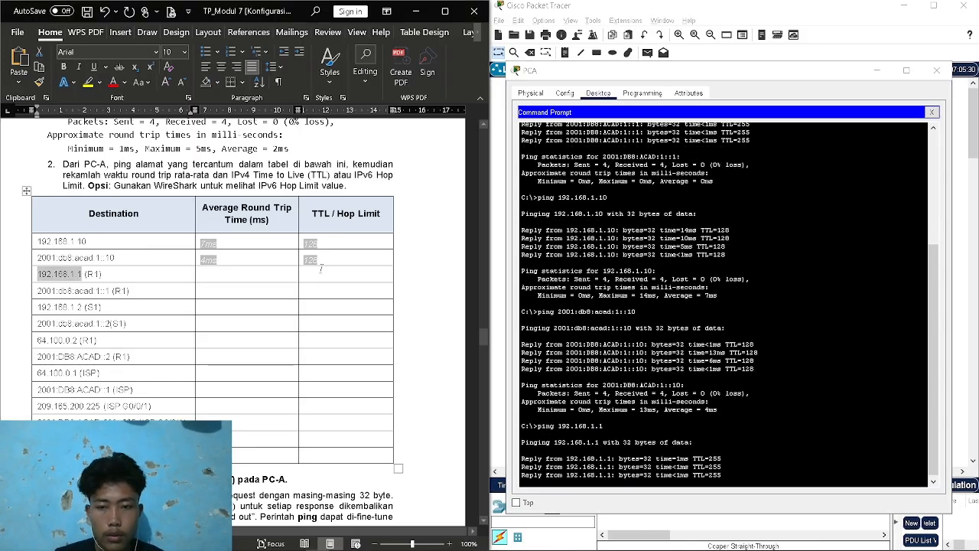
{"action": "type", "text": "255"}
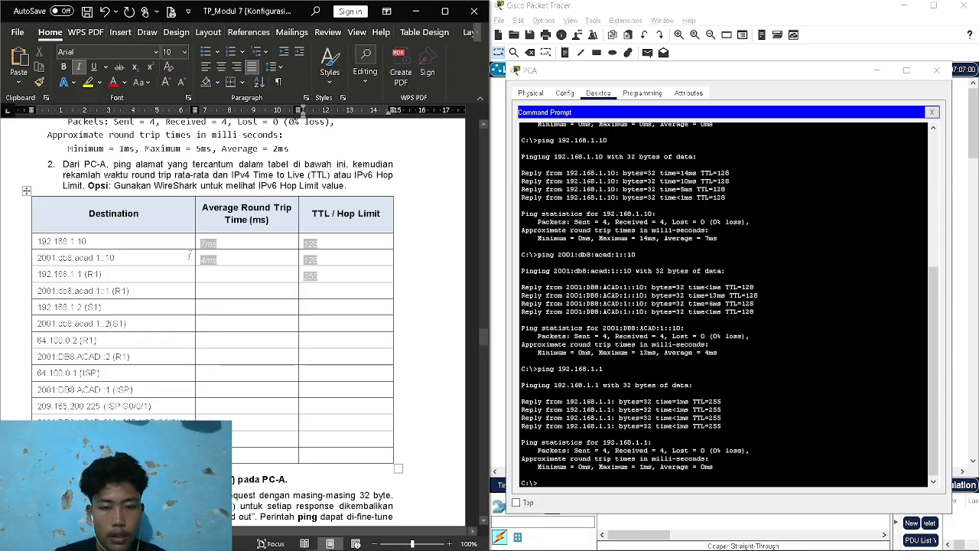
{"action": "left_click", "coordinate": [207, 276]}
{"action": "type", "text": "0ms"}
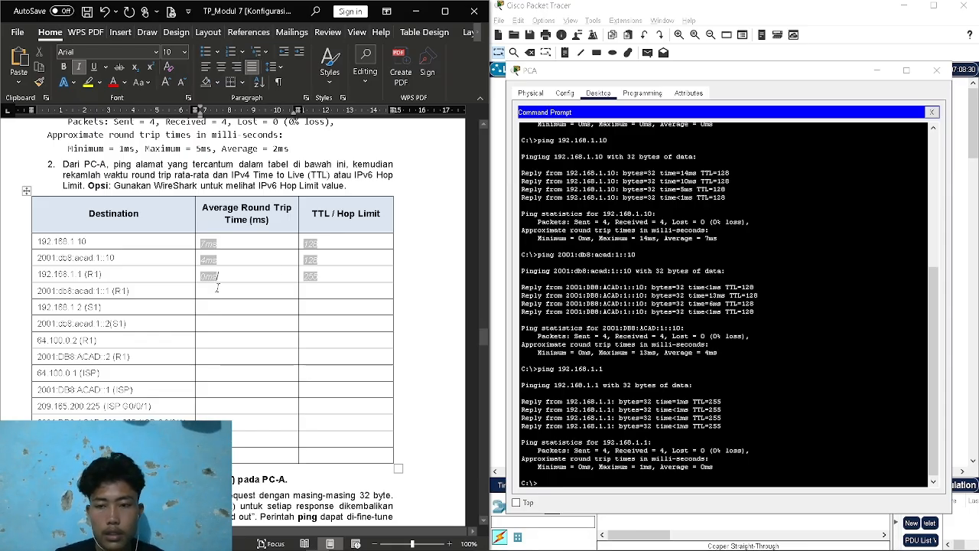
Copy R1's address 2001:db8:acad:1::1 from the destination table and ping it from PCA's Command Prompt
{"action": "left_click", "coordinate": [103, 293]}
{"action": "mouse_move", "coordinate": [109, 292]}
{"action": "left_mouse_down"}
{"action": "mouse_move", "coordinate": [35, 294]}
{"action": "mouse_move", "coordinate": [111, 292]}
{"action": "left_mouse_up"}
{"action": "key", "text": "ctrl+c"}
{"action": "left_click", "coordinate": [68, 292]}
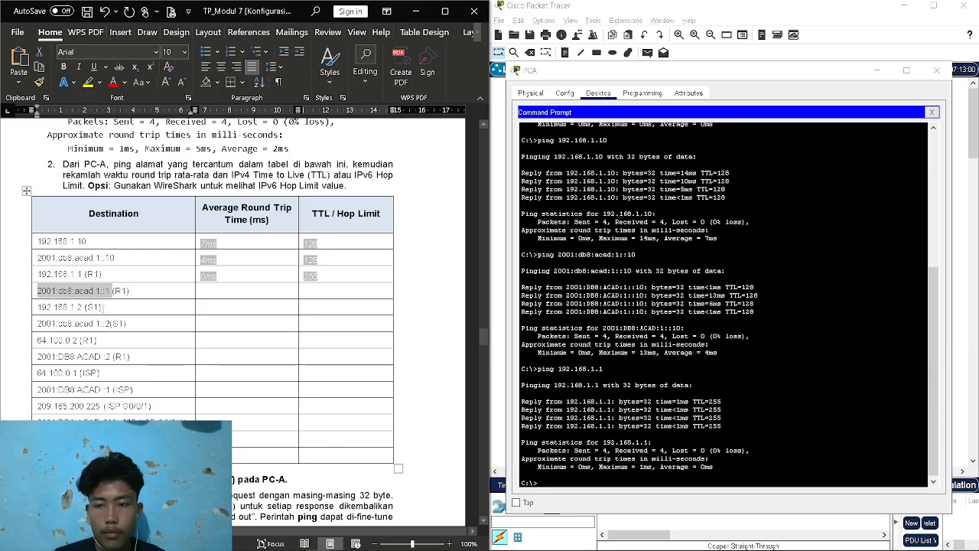
{"action": "left_click", "coordinate": [518, 464]}
{"action": "type", "text": "ping"}
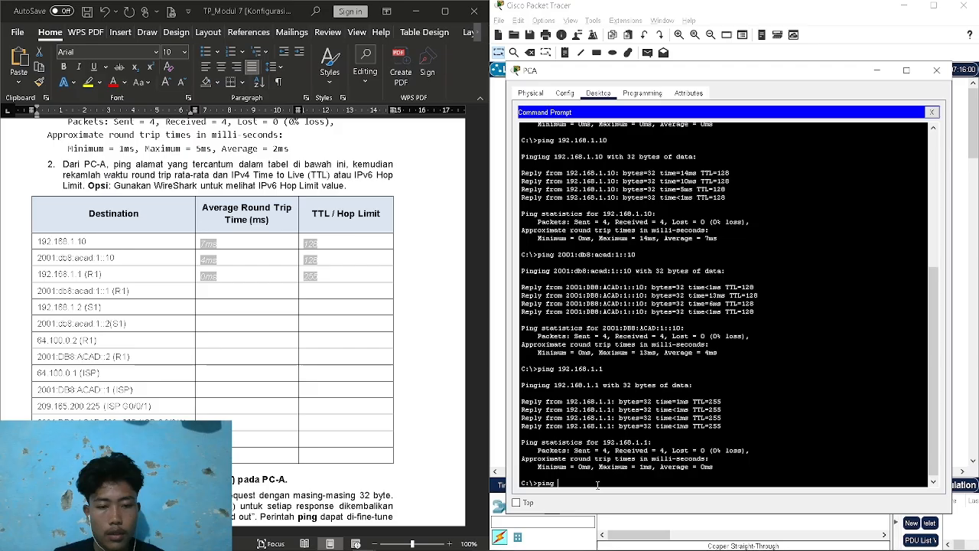
{"action": "right_click", "coordinate": [597, 485]}
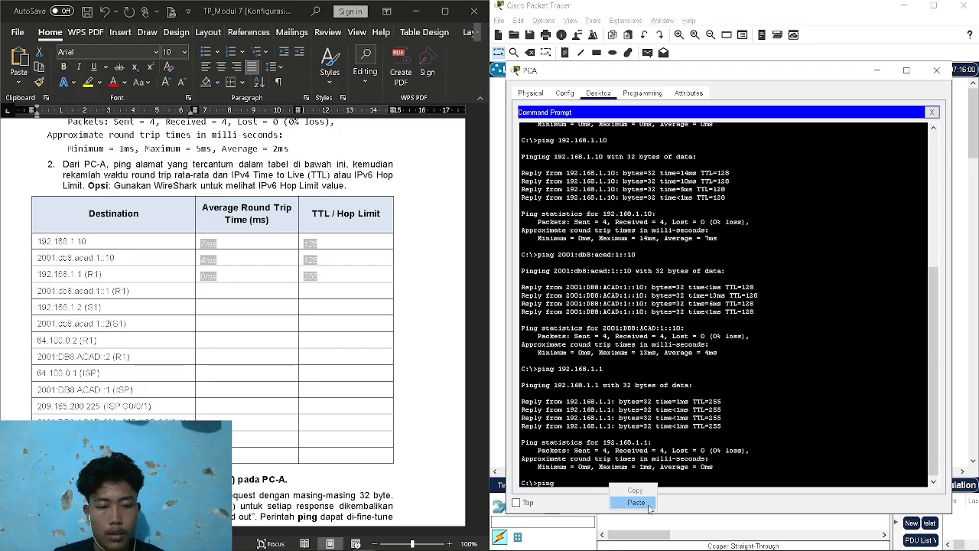
{"action": "left_click", "coordinate": [624, 499]}
{"action": "key", "text": "Return"}
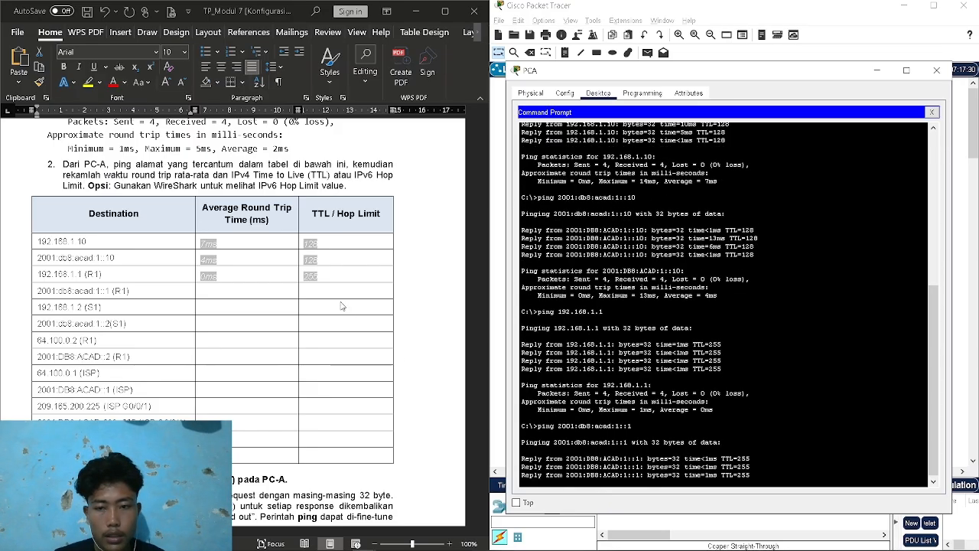
Fill in the table's 2001:db8:acad:1::1 (R1) row with hop limit 255 and average round trip time 0ms
{"action": "left_click", "coordinate": [342, 296]}
{"action": "type", "text": "255"}
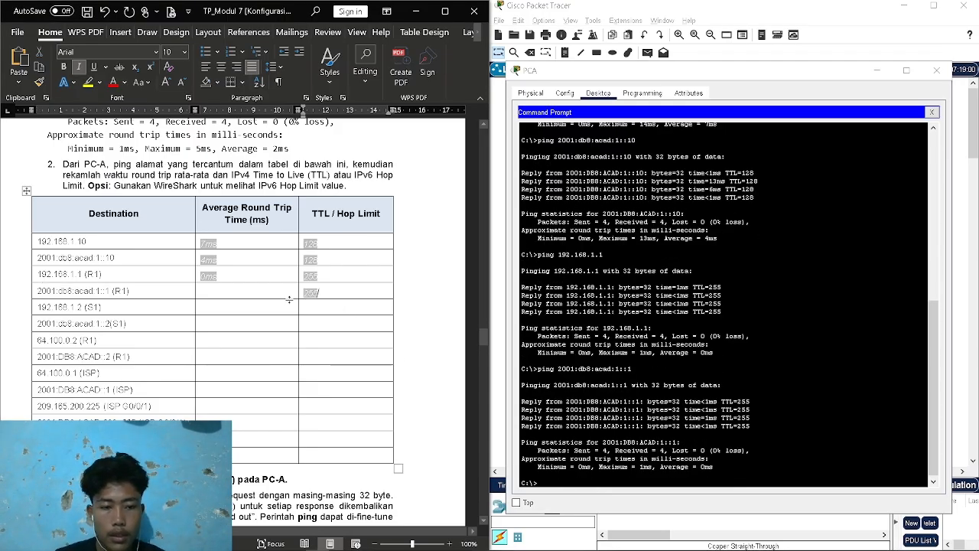
{"action": "left_click", "coordinate": [219, 291]}
{"action": "type", "text": "0m"}
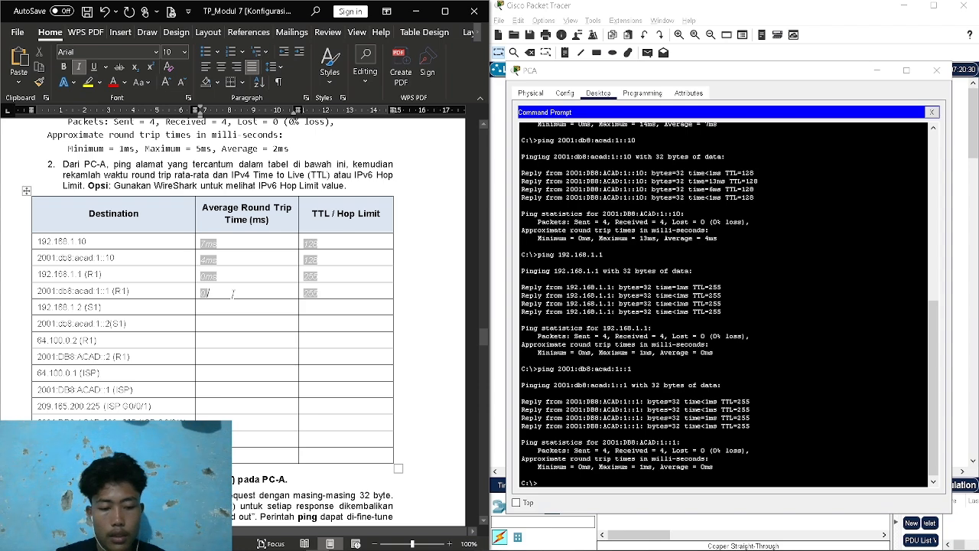
{"action": "type", "text": "s"}
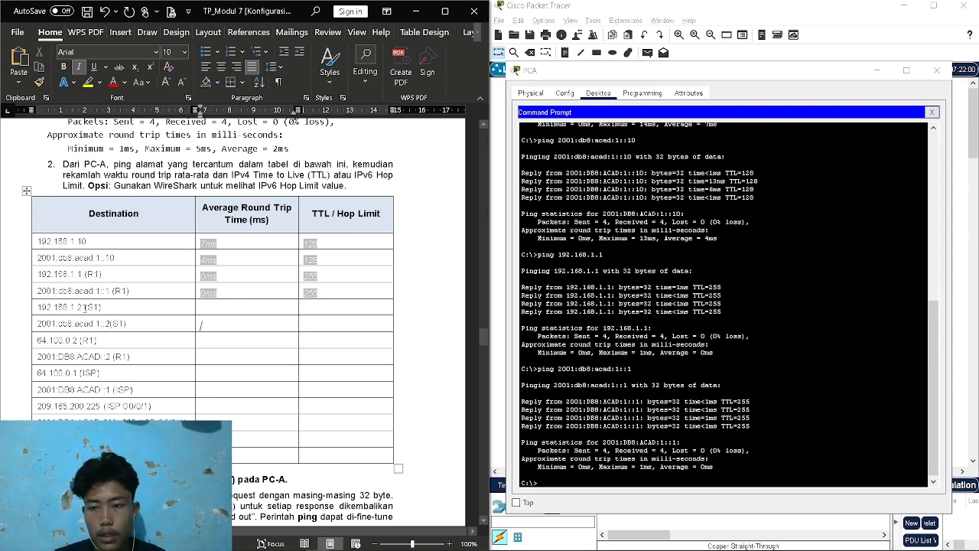
Copy S1's address 192.168.1.2 from the destination table and ping it twice from PCA's Command Prompt
{"action": "left_click_drag", "start_coordinate": [84, 307], "coordinate": [44, 314]}
{"action": "key", "text": "ctrl+c"}
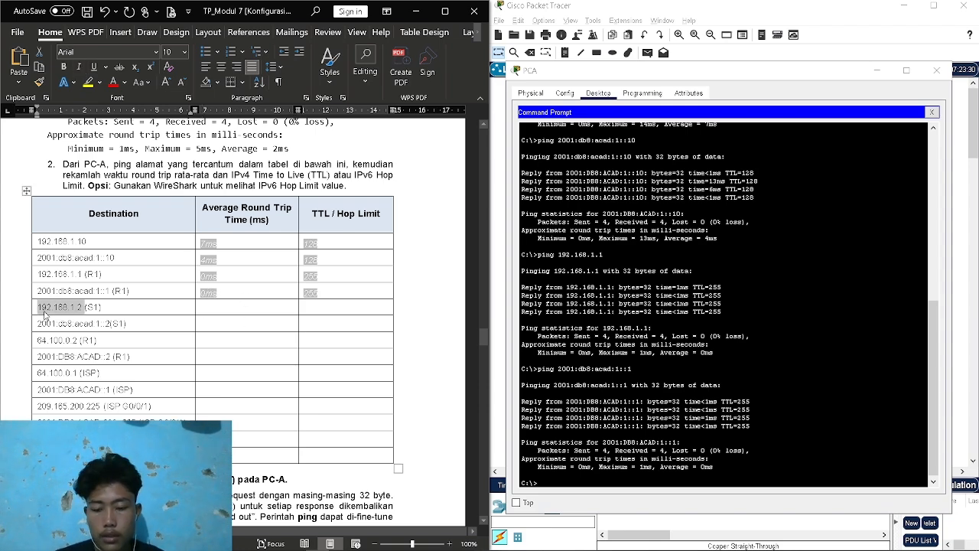
{"action": "left_click", "coordinate": [575, 479]}
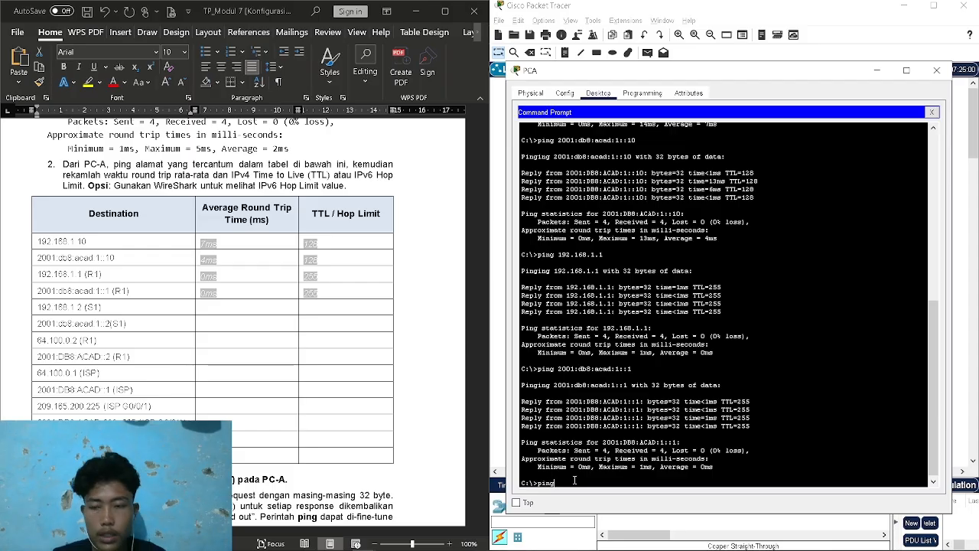
{"action": "type", "text": "ping"}
{"action": "key", "text": "ctrl+v"}
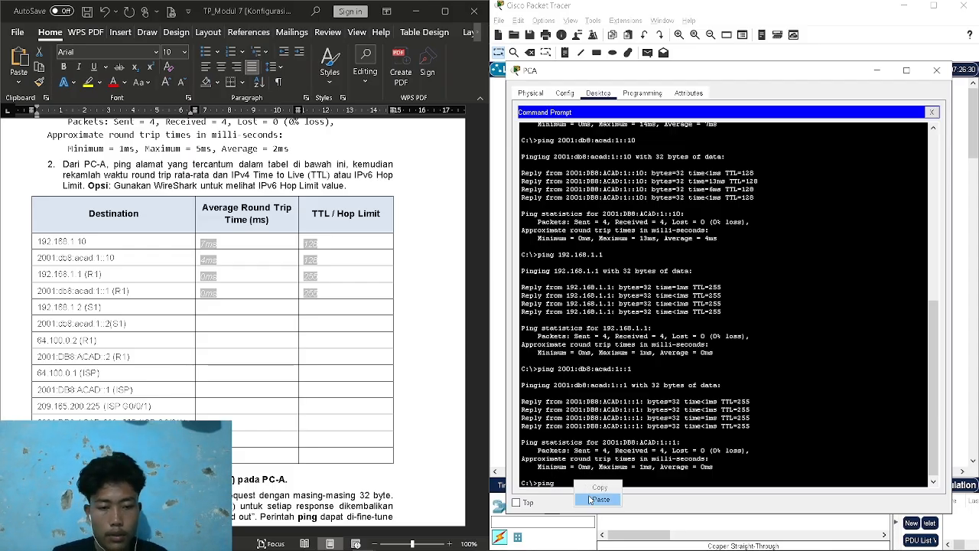
{"action": "key", "text": "Return"}
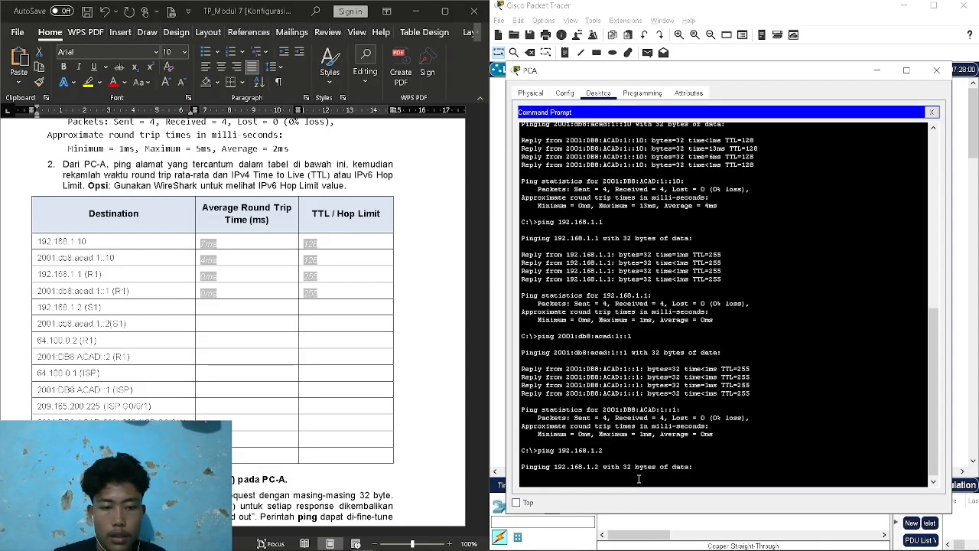
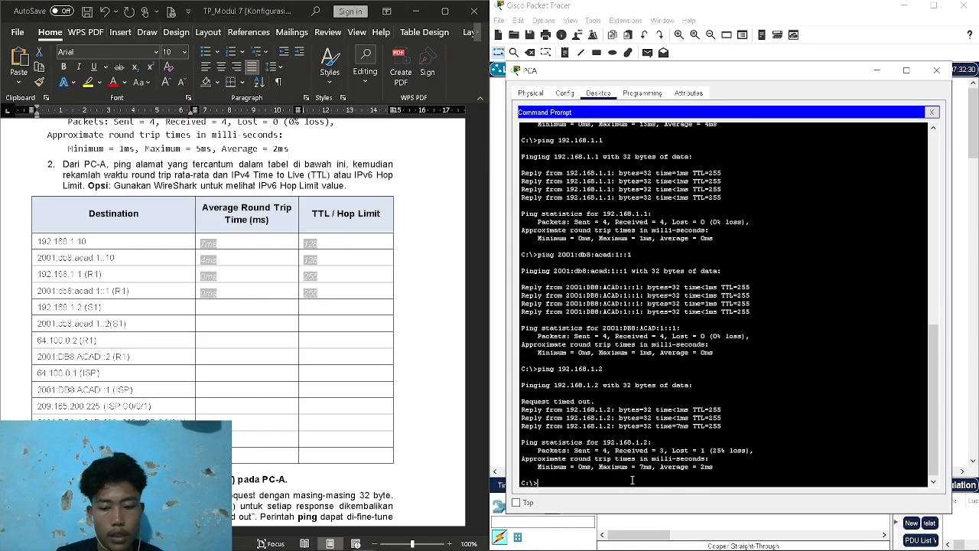
{"action": "type", "text": "ping 192.168.1.2"}
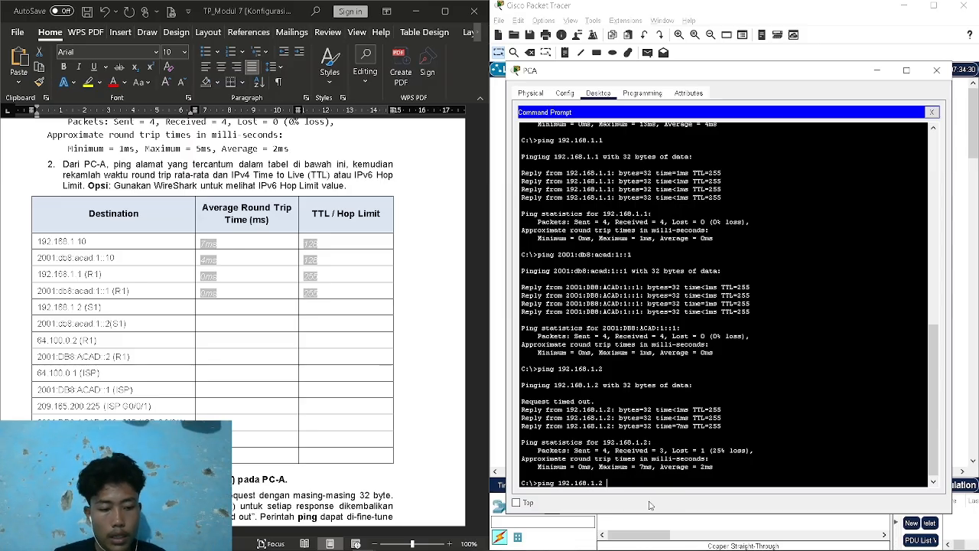
{"action": "key", "text": "Return"}
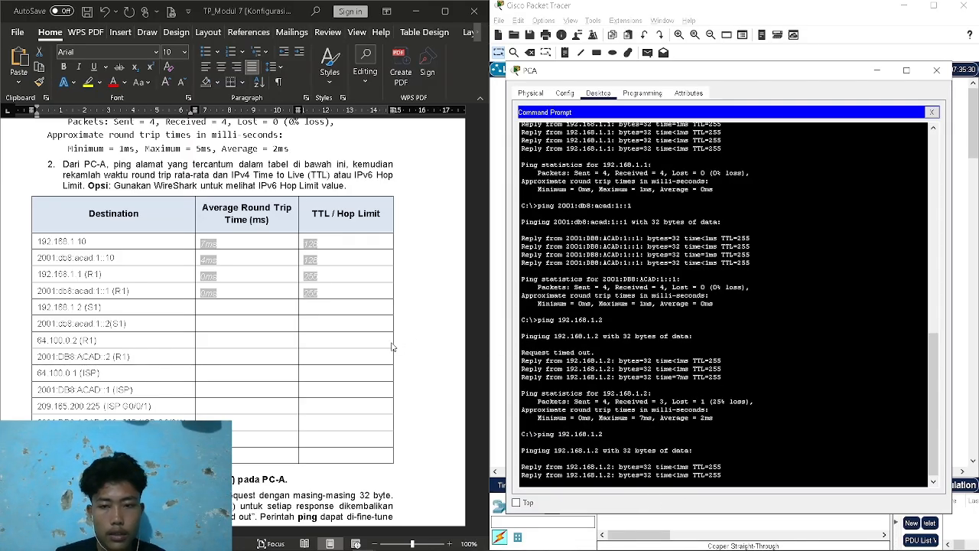
Fill in the table's 192.168.1.2 (S1) row with TTL 255 and average round trip time 1ms
{"action": "left_click", "coordinate": [345, 312]}
{"action": "type", "text": "255"}
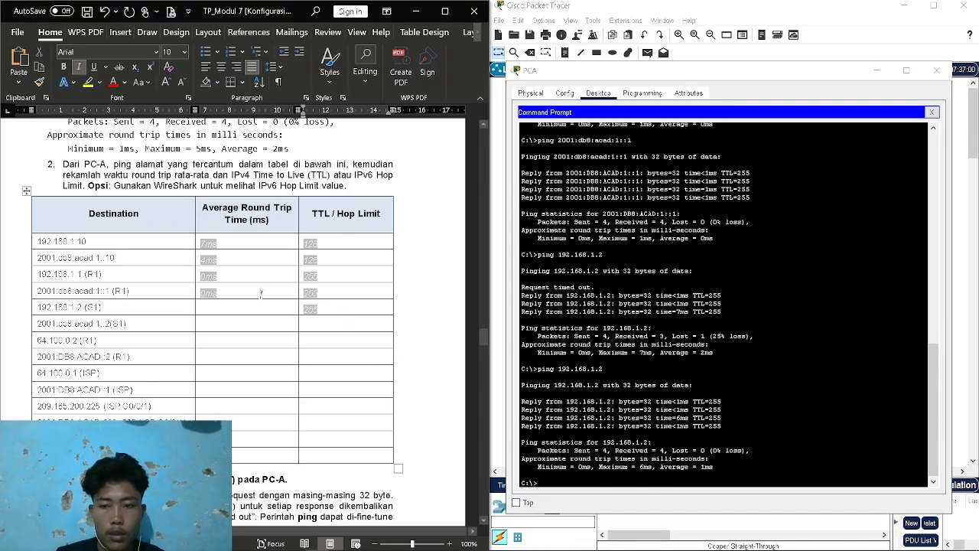
{"action": "left_click", "coordinate": [257, 309]}
{"action": "type", "text": "1ms"}
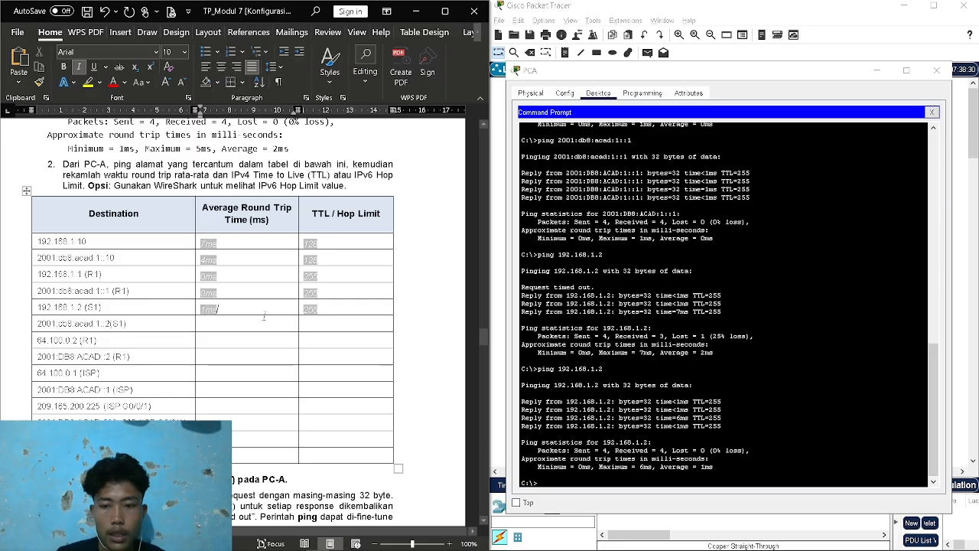
Copy S1's address 2001:db8:acad:1::2 from the destination table and ping it from PCA's Command Prompt
{"action": "left_click_drag", "start_coordinate": [108, 324], "coordinate": [50, 326]}
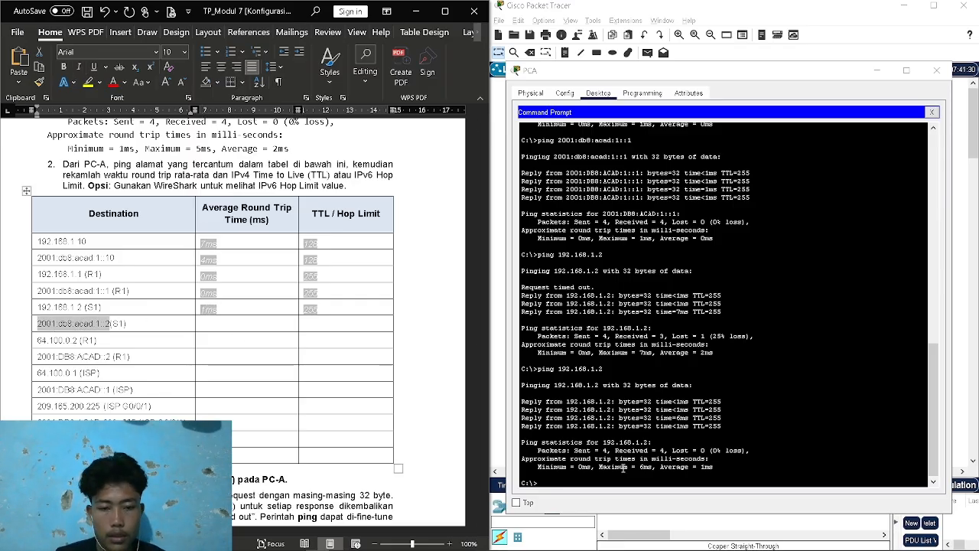
{"action": "left_click", "coordinate": [620, 483]}
{"action": "type", "text": "ping"}
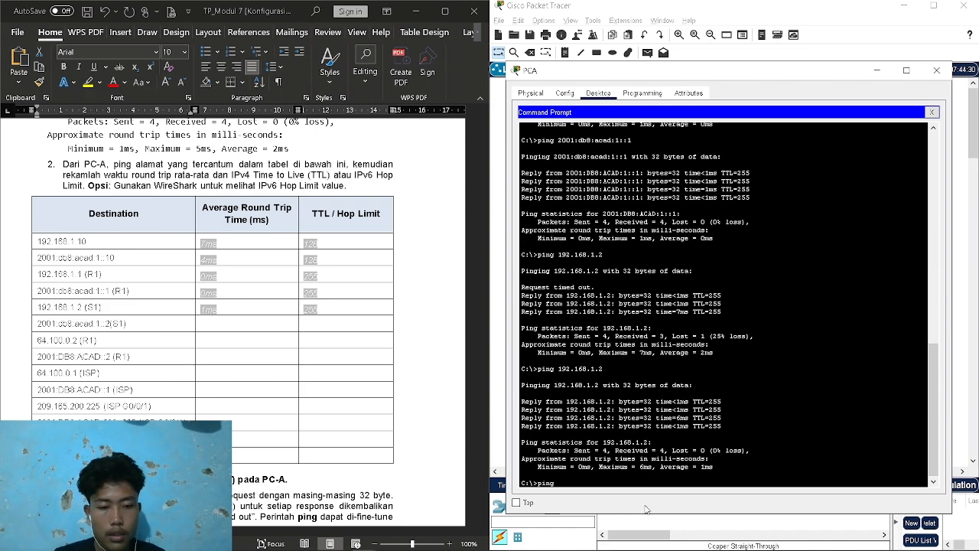
{"action": "type", "text": "2001:db8:acad:1::2"}
{"action": "key", "text": "Return"}
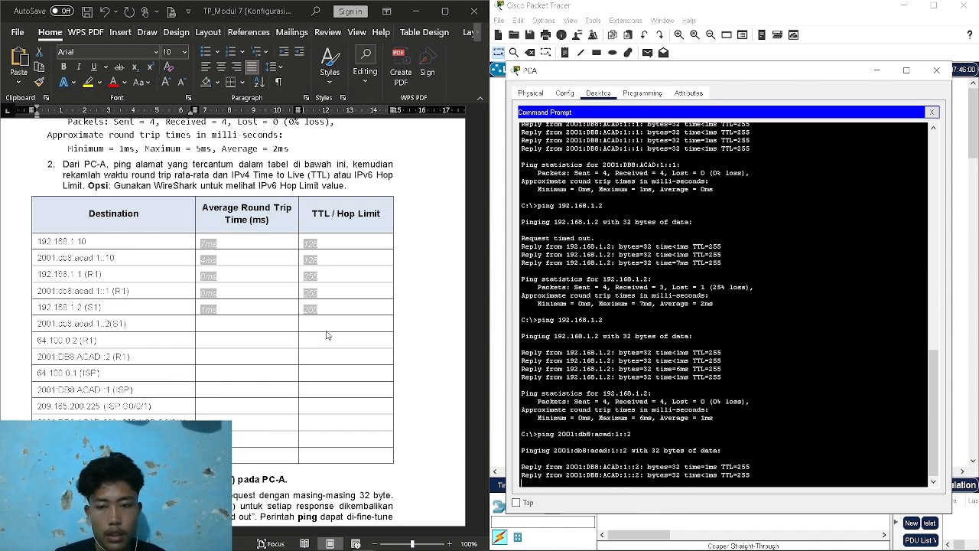
Clear the formatting of the table's result cells and fill in the 2001:db8:acad:1::2 (S1) row with hop limit 255 and average time 0ms
{"action": "left_click", "coordinate": [337, 325]}
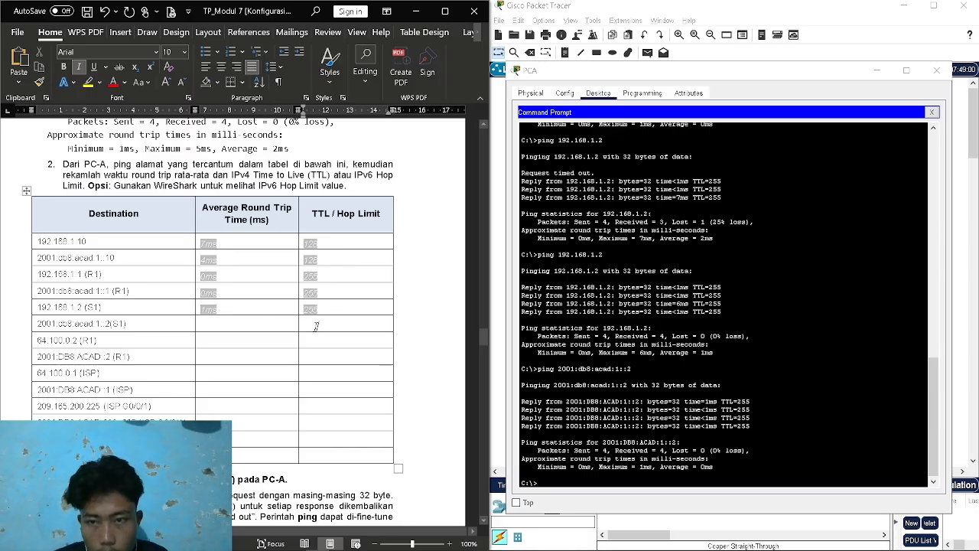
{"action": "left_click_drag", "start_coordinate": [197, 241], "coordinate": [232, 285]}
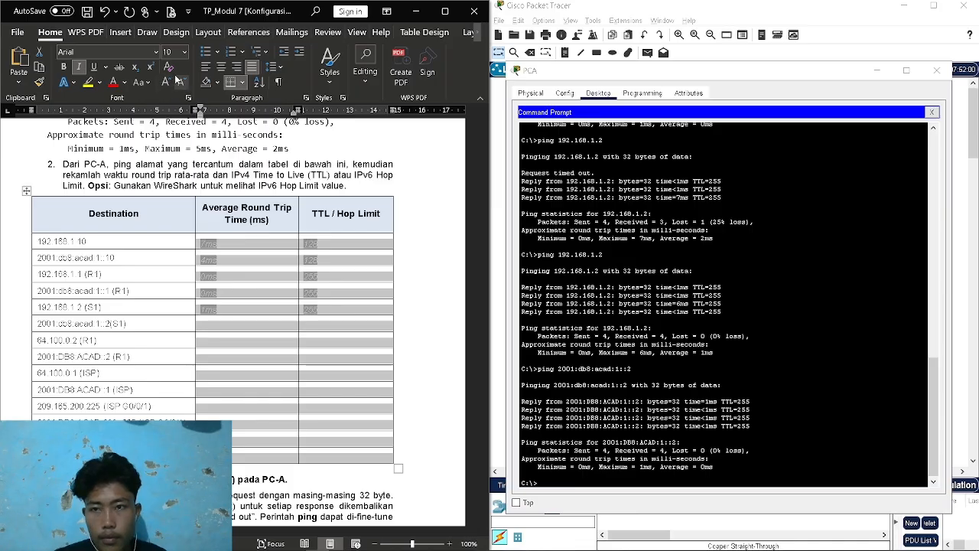
{"action": "left_click", "coordinate": [264, 331]}
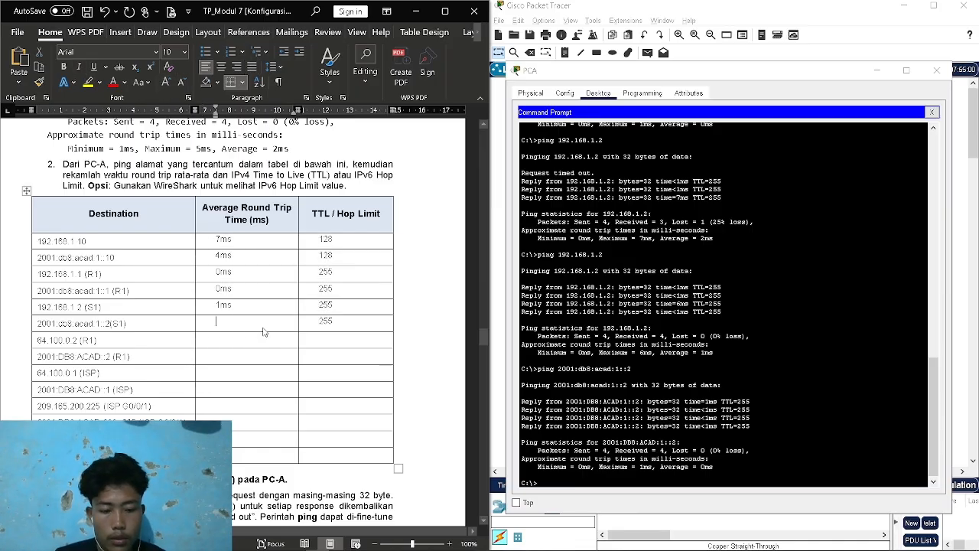
{"action": "type", "text": "0ms"}
Copy R1's address 64.100.0.2 from the destination table and ping it from PCA's Command Prompt
{"action": "left_click", "coordinate": [97, 339]}
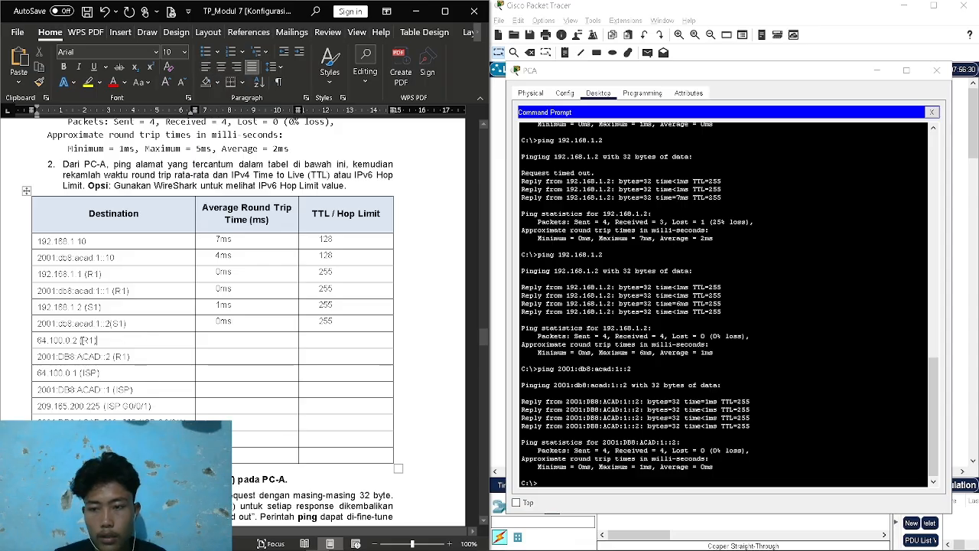
{"action": "left_click_drag", "start_coordinate": [79, 340], "coordinate": [37, 340]}
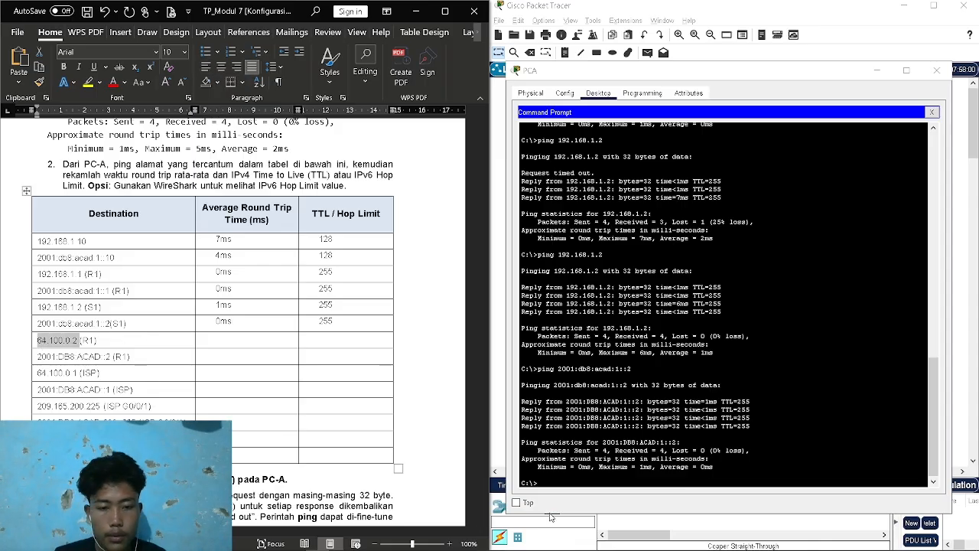
{"action": "left_click", "coordinate": [565, 482]}
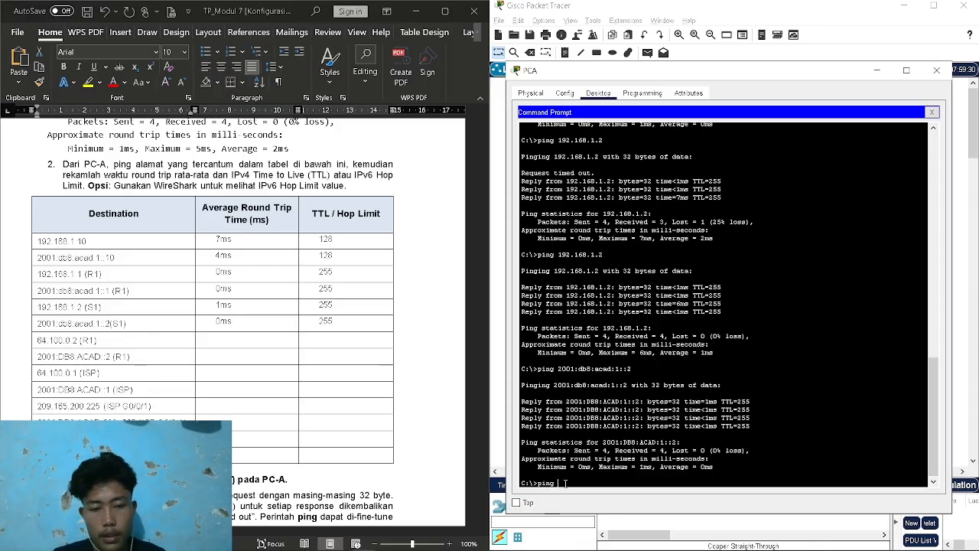
{"action": "type", "text": "ping"}
{"action": "right_click", "coordinate": [565, 483]}
{"action": "left_click", "coordinate": [586, 501]}
{"action": "key", "text": "Return"}
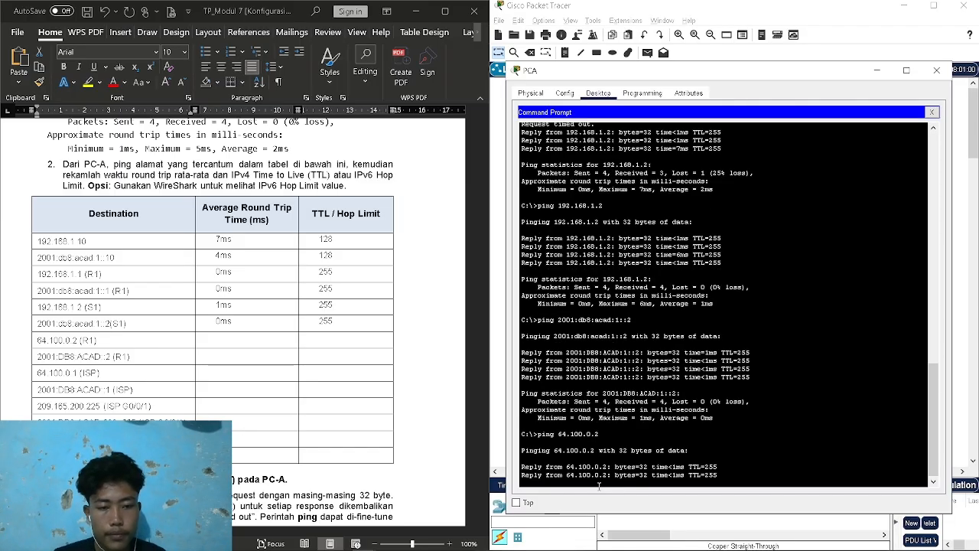
Fill in the table's 64.100.0.2 (R1) row with TTL 255 and average round trip time 0ms
{"action": "key", "text": "alt+Tab"}
{"action": "left_click", "coordinate": [323, 338]}
{"action": "type", "text": "2"}
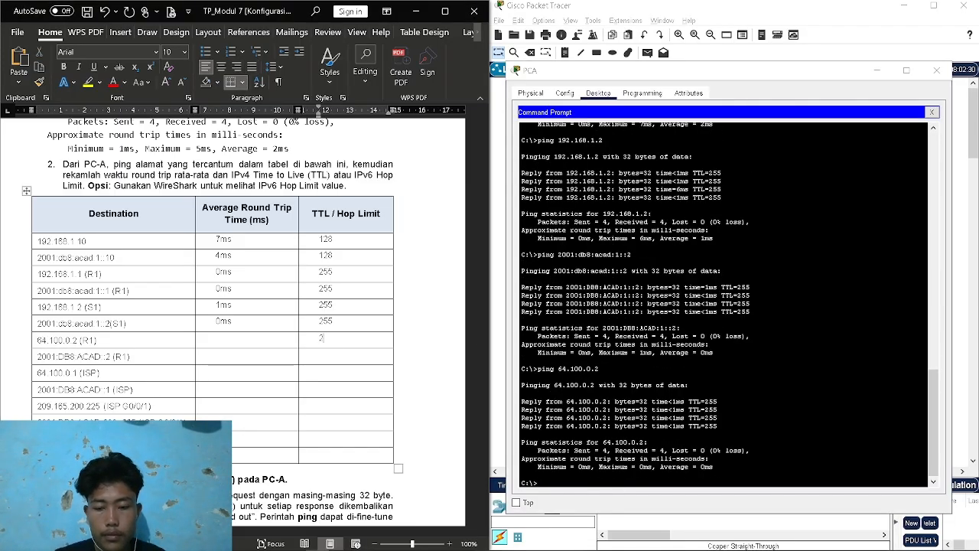
{"action": "type", "text": "55"}
{"action": "left_click", "coordinate": [248, 339]}
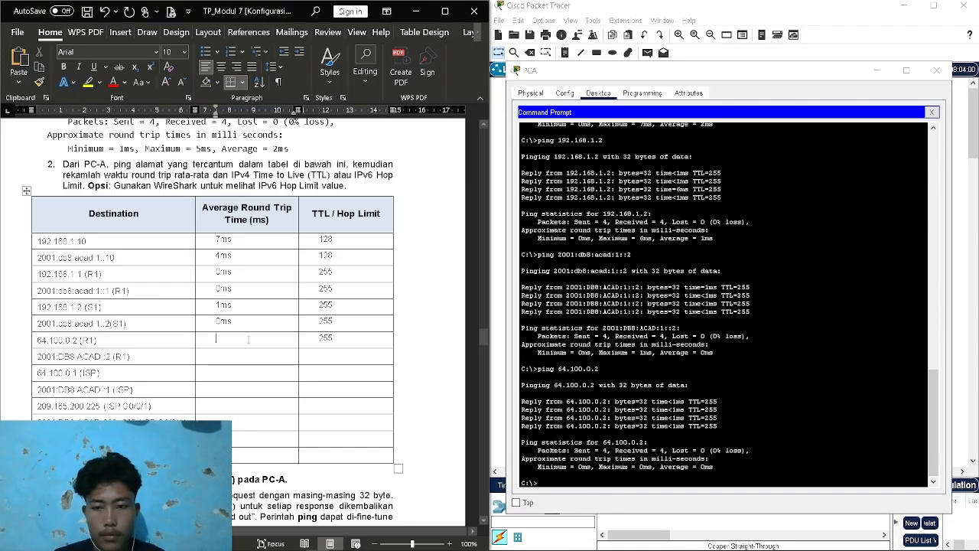
{"action": "type", "text": "0ms"}
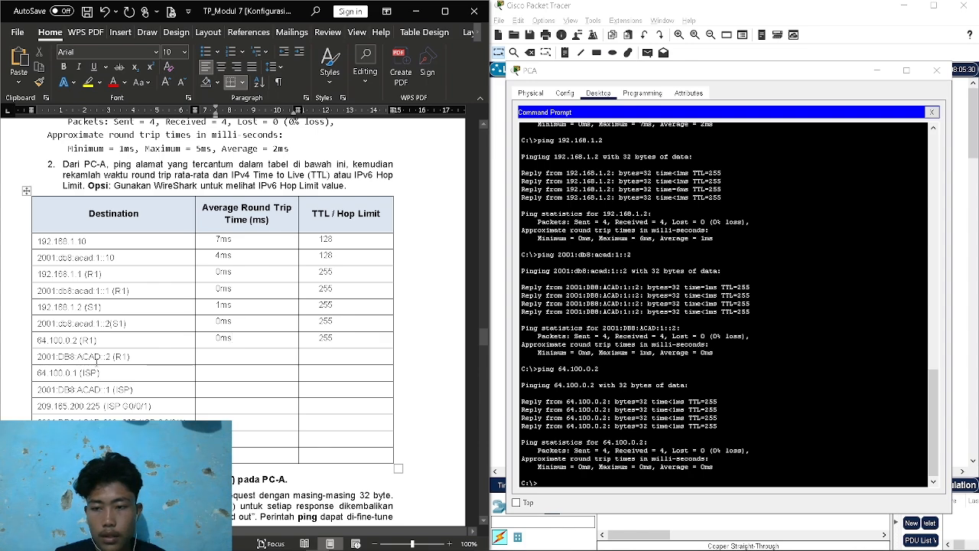
Copy R1's address 2001:DB8:ACAD::2 from the destination table and ping it from PCA's Command Prompt
{"action": "left_click_drag", "start_coordinate": [92, 357], "coordinate": [36, 357]}
{"action": "left_click", "coordinate": [64, 357]}
{"action": "left_click", "coordinate": [106, 356]}
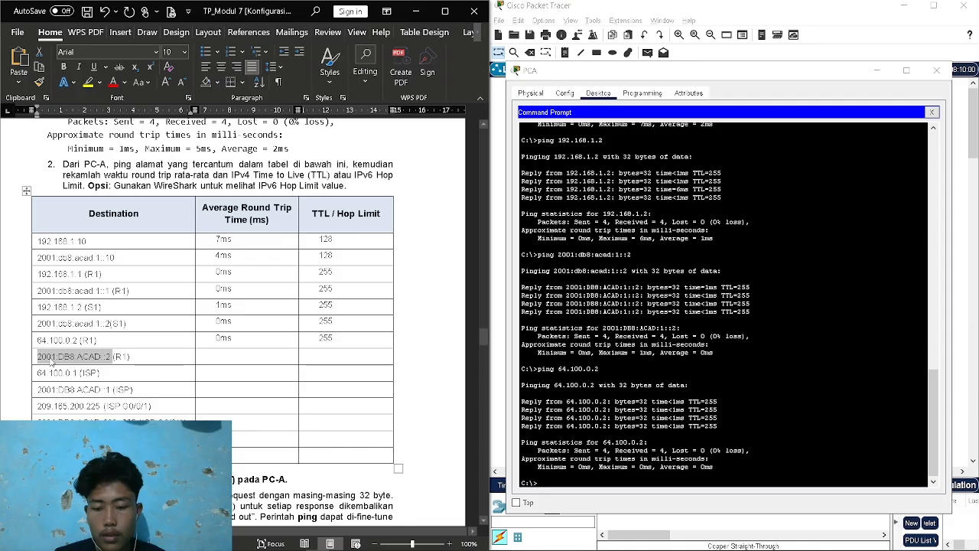
{"action": "left_click", "coordinate": [593, 475]}
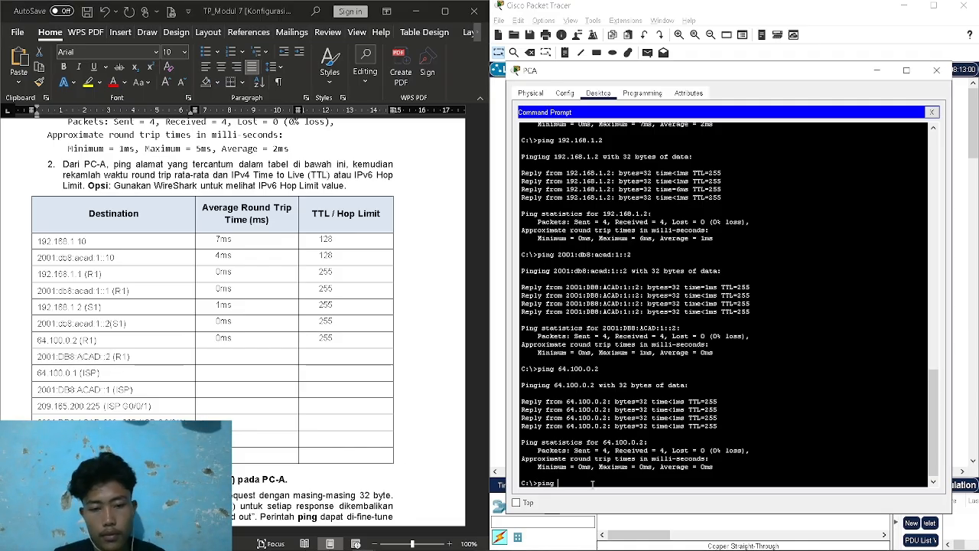
{"action": "right_click", "coordinate": [601, 488]}
{"action": "left_click", "coordinate": [627, 505]}
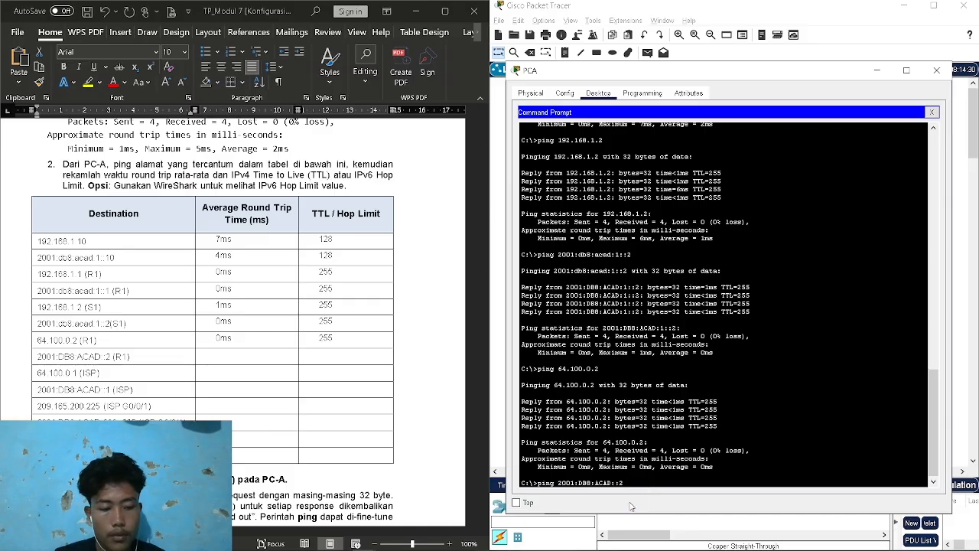
{"action": "key", "text": "Return"}
Fill in the table's 2001:DB8:ACAD::2 (R1) row with hop limit 255 and average round trip time 0ms
{"action": "left_click", "coordinate": [353, 357]}
{"action": "type", "text": "255"}
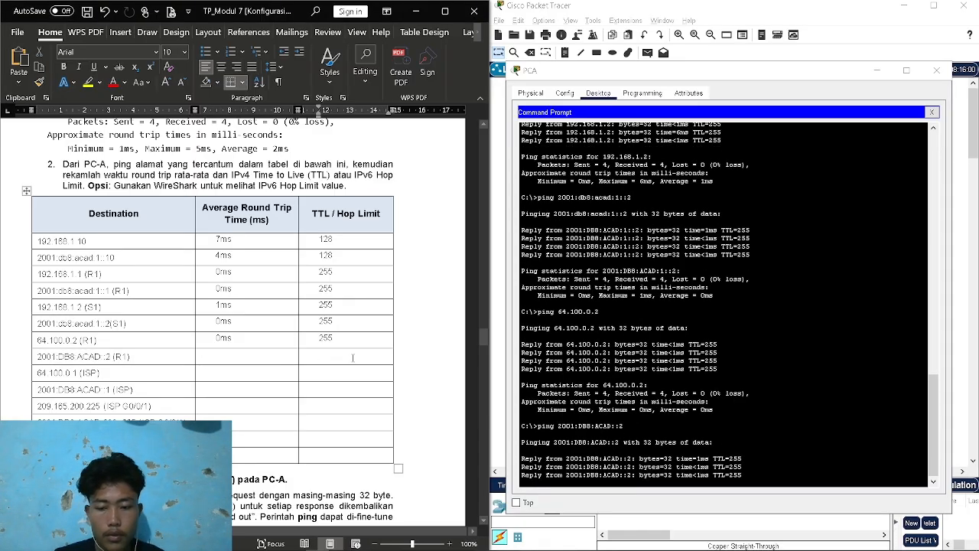
{"action": "left_click", "coordinate": [241, 358]}
{"action": "type", "text": "0ms"}
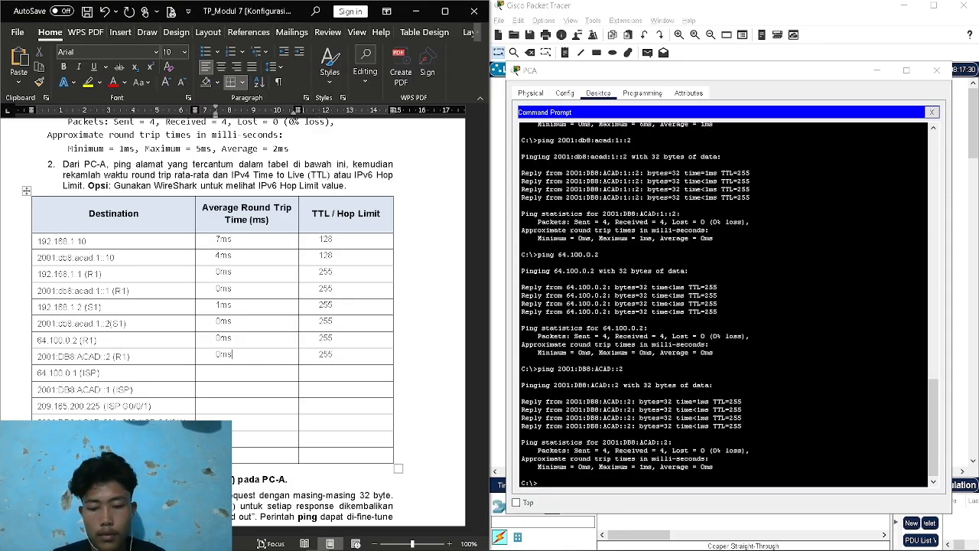
Copy the ISP address 64.100.0.1 from the destination table and ping it twice from PCA's Command Prompt
{"action": "left_click", "coordinate": [85, 373]}
{"action": "left_click_drag", "start_coordinate": [80, 373], "coordinate": [35, 370]}
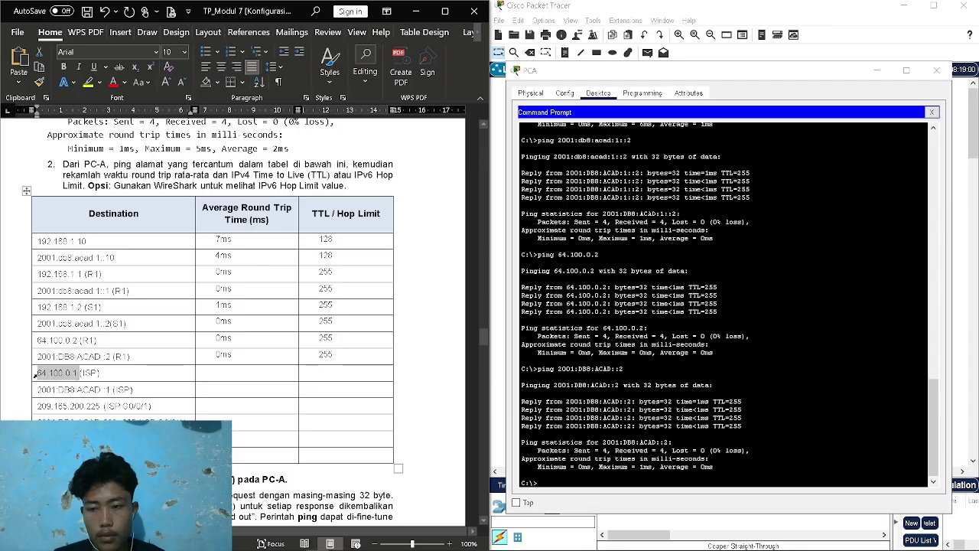
{"action": "left_click", "coordinate": [590, 484]}
{"action": "type", "text": "pi"}
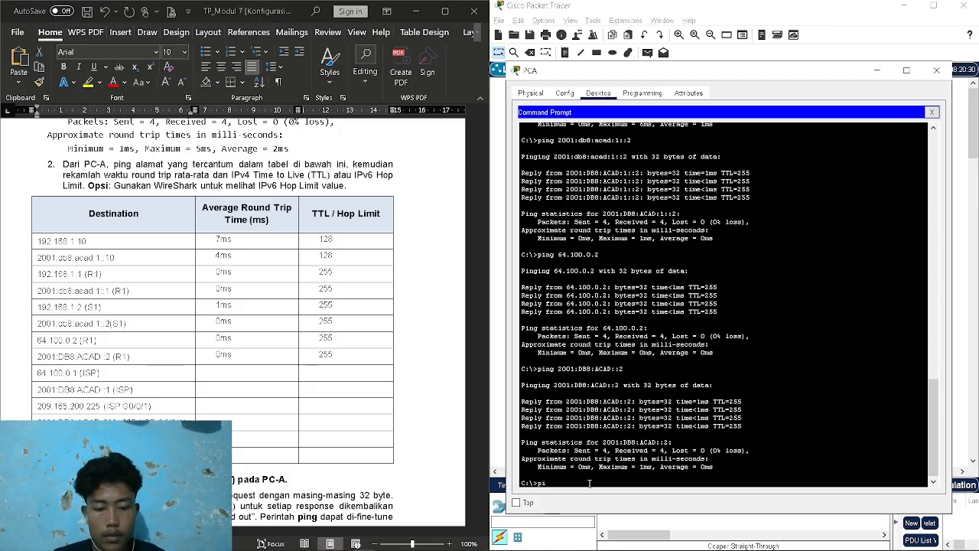
{"action": "type", "text": "ng 64.100.0.1"}
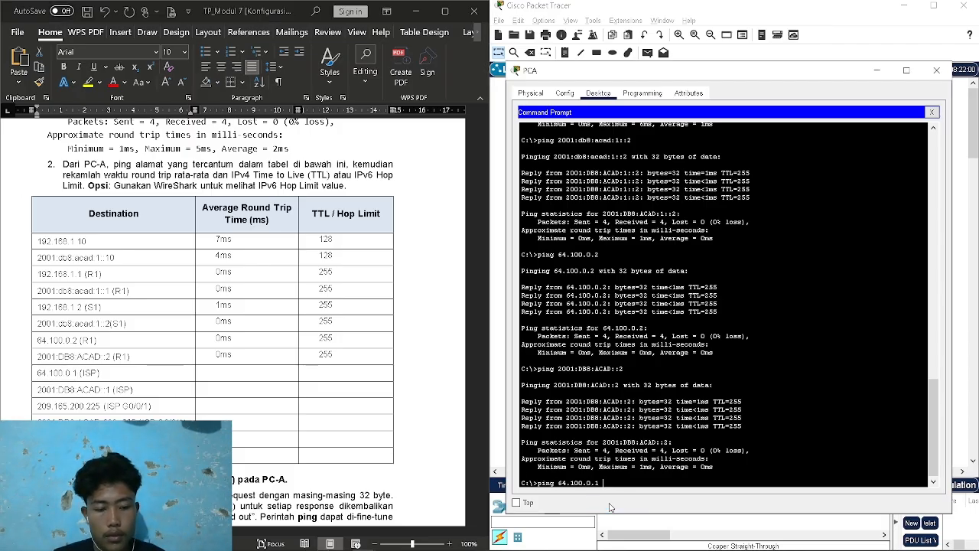
{"action": "key", "text": "Return"}
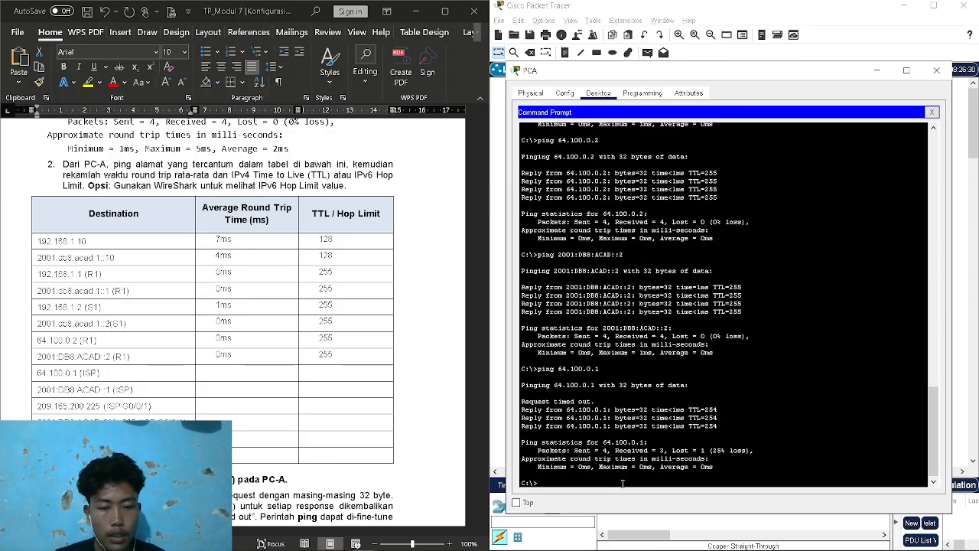
{"action": "type", "text": "64.100.0.1"}
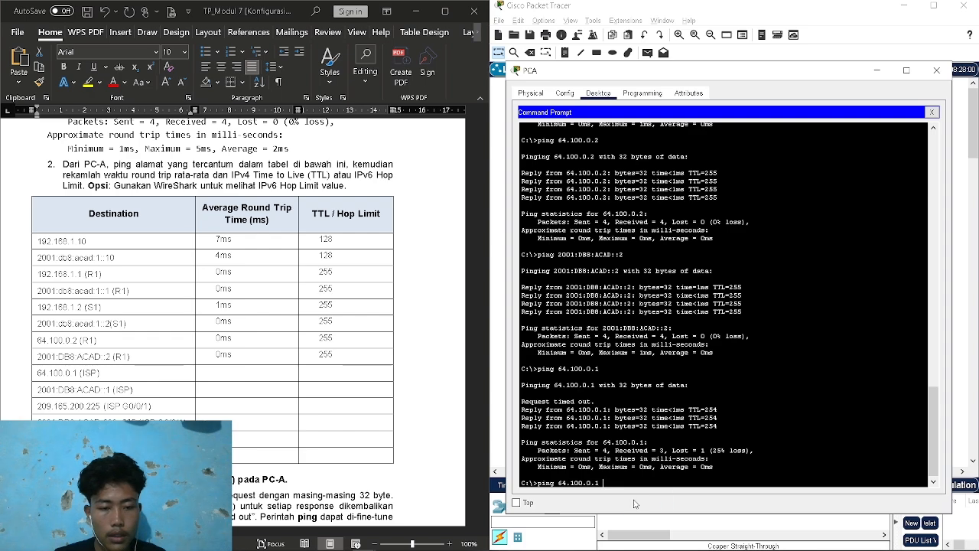
{"action": "key", "text": "Return"}
Fill in the table's 64.100.0.1 (ISP) row with TTL 254 and average round trip time 0ms
{"action": "left_click", "coordinate": [326, 372]}
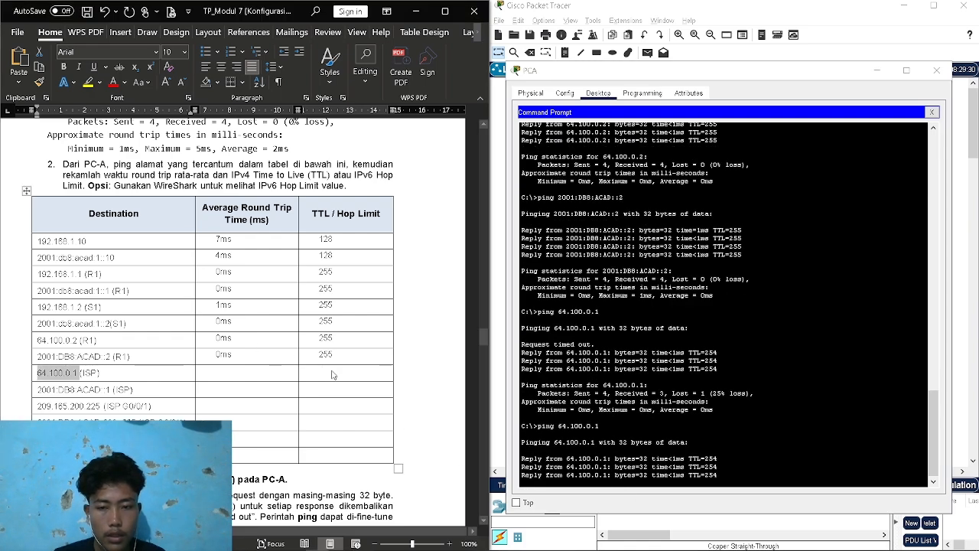
{"action": "type", "text": "254"}
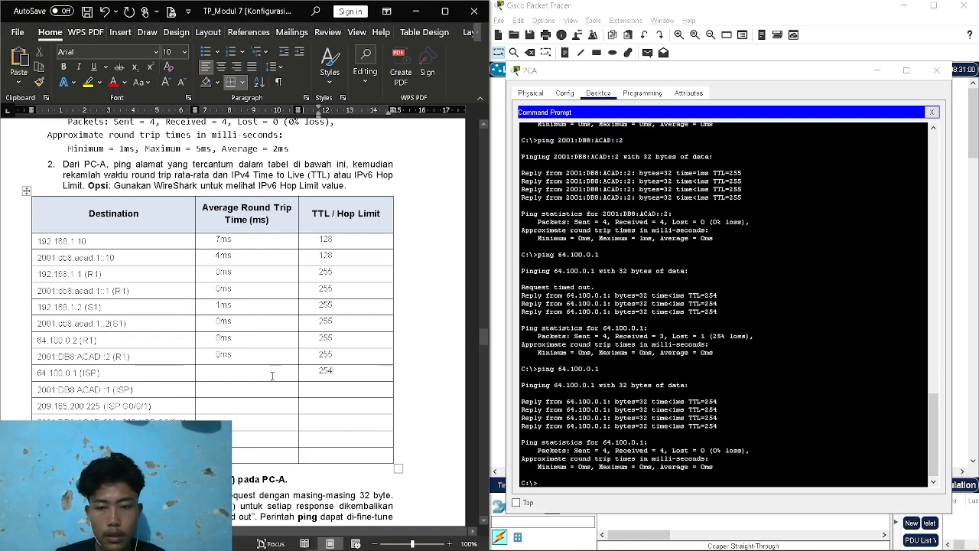
{"action": "left_click", "coordinate": [222, 371]}
{"action": "type", "text": "0ms"}
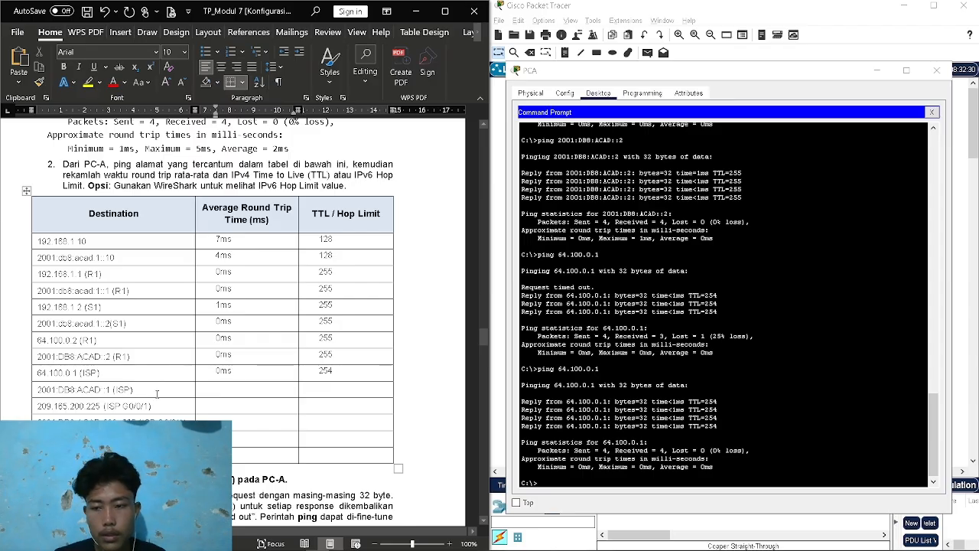
Copy the ISP address 2001:DB8:ACAD::1 from the destination table and ping it from PCA's Command Prompt
{"action": "left_click_drag", "start_coordinate": [107, 390], "coordinate": [36, 390]}
{"action": "key", "text": "ctrl+c"}
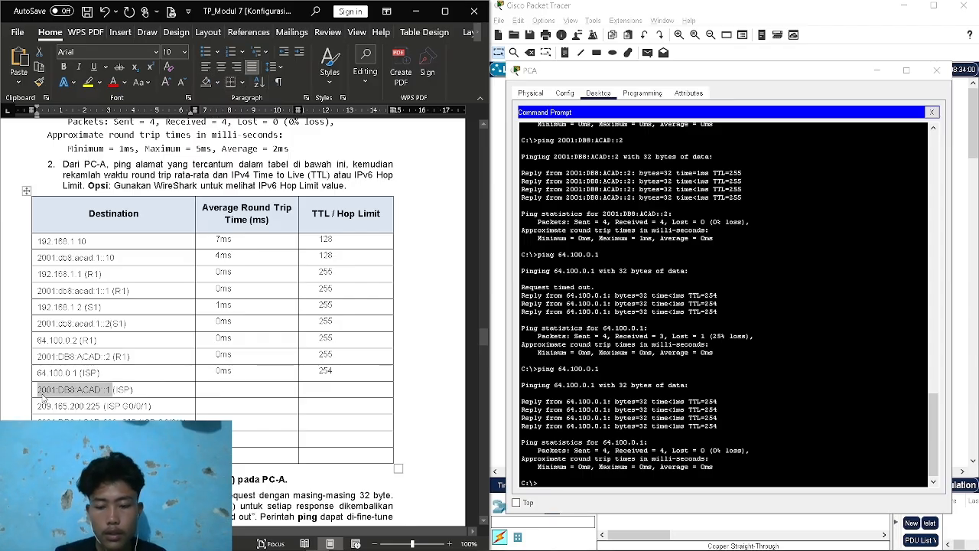
{"action": "left_click", "coordinate": [557, 485]}
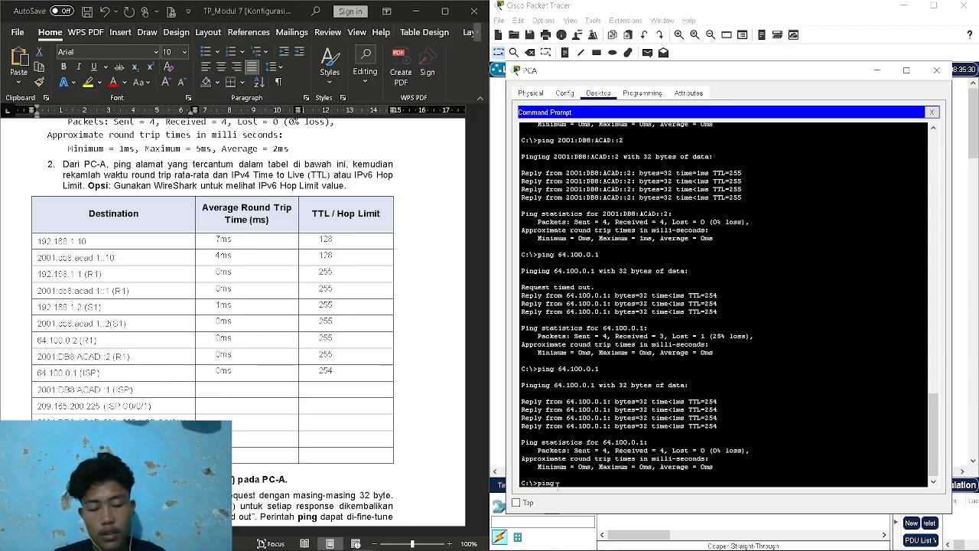
{"action": "type", "text": "ping"}
{"action": "right_click", "coordinate": [557, 483]}
{"action": "left_click", "coordinate": [582, 505]}
{"action": "key", "text": "Return"}
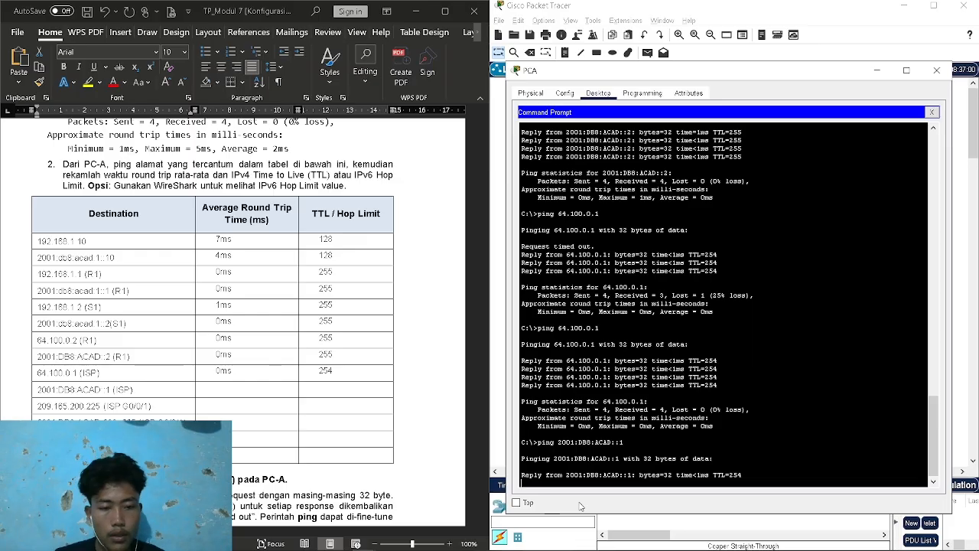
Fill in the table's 2001:DB8:ACAD::1 (ISP) row with hop limit 254 and average round trip time 5ms
{"action": "left_click", "coordinate": [353, 394]}
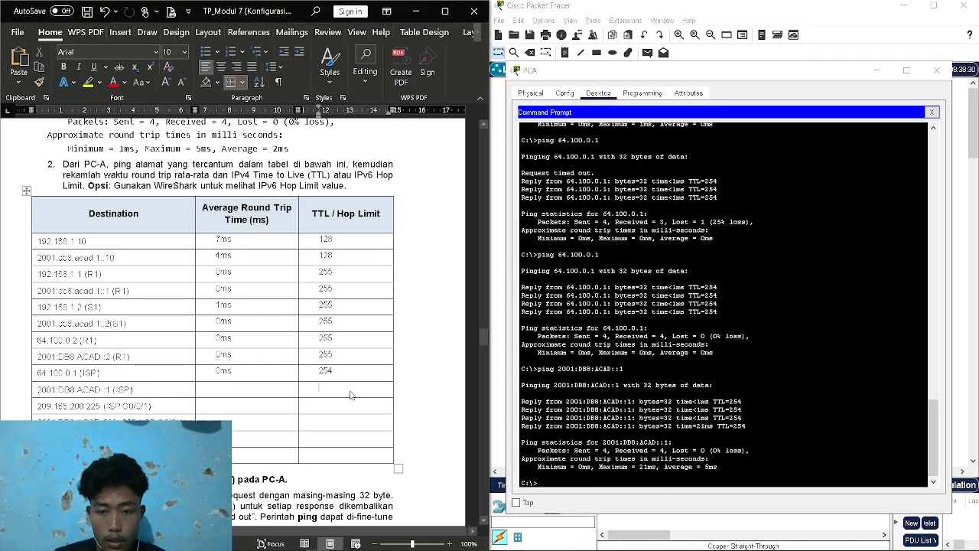
{"action": "type", "text": "254"}
{"action": "left_click", "coordinate": [269, 389]}
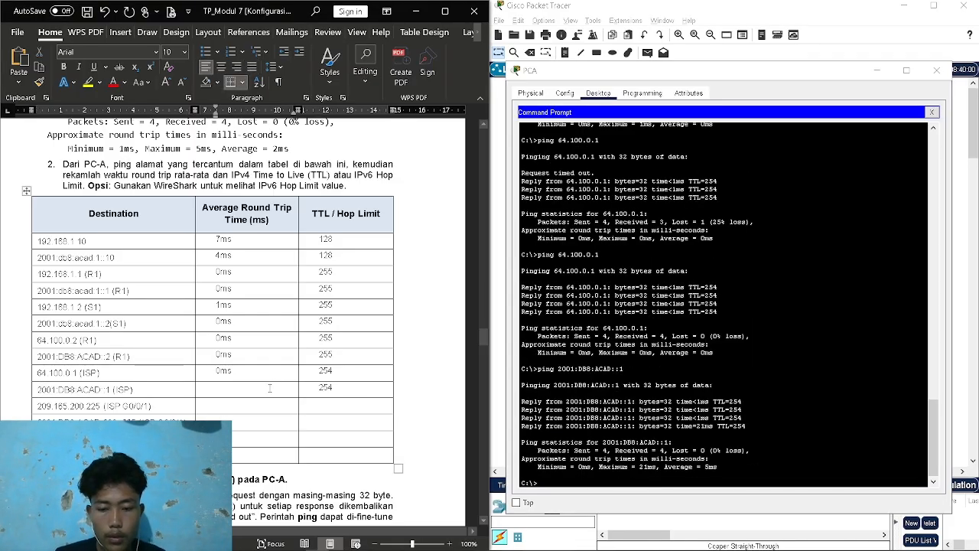
{"action": "type", "text": "5ms"}
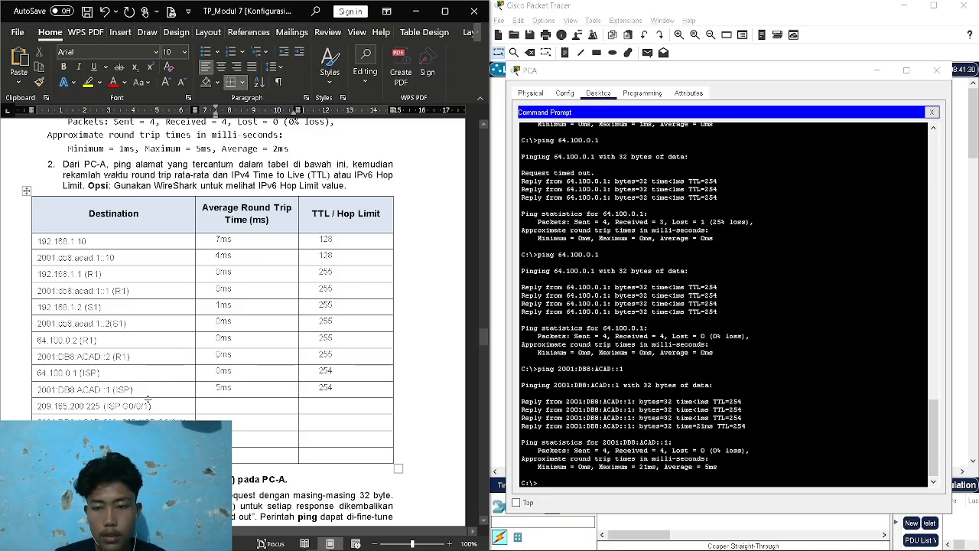
Copy the ISP G0/0/1 address 209.165.200.225 from the destination table and ping it from PCA's Command Prompt
{"action": "left_click", "coordinate": [105, 406]}
{"action": "left_click_drag", "start_coordinate": [102, 407], "coordinate": [48, 411]}
{"action": "key", "text": "ctrl+c"}
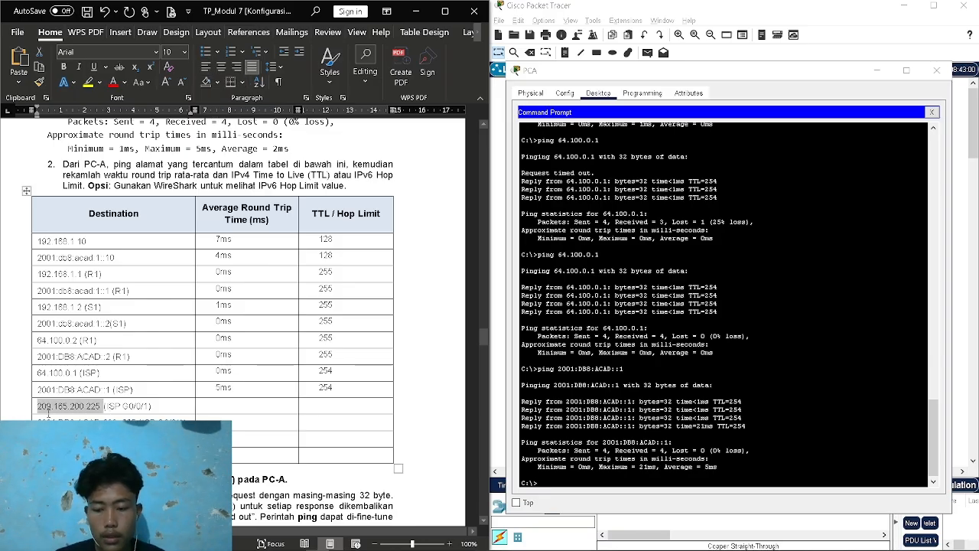
{"action": "left_click", "coordinate": [618, 484]}
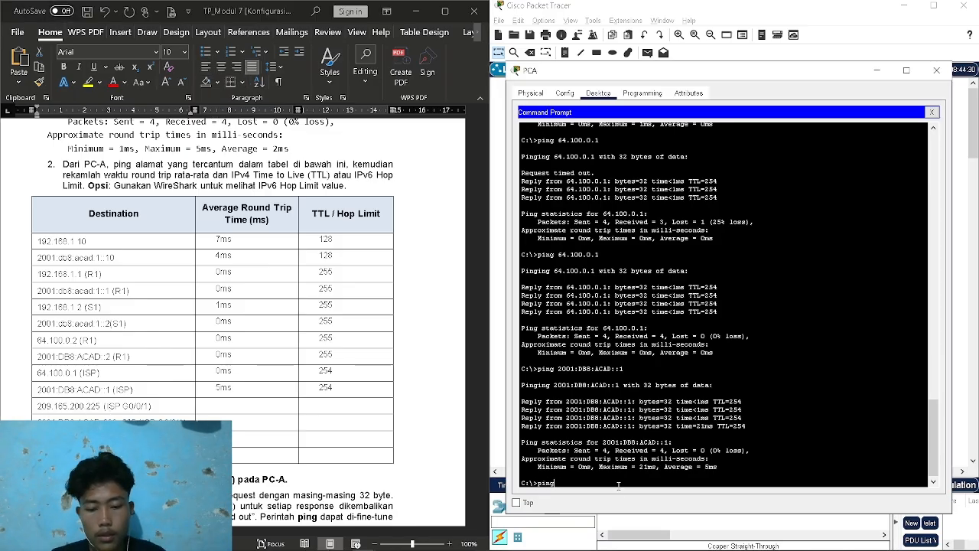
{"action": "type", "text": "ping"}
{"action": "key", "text": "ctrl+v"}
{"action": "key", "text": "Return"}
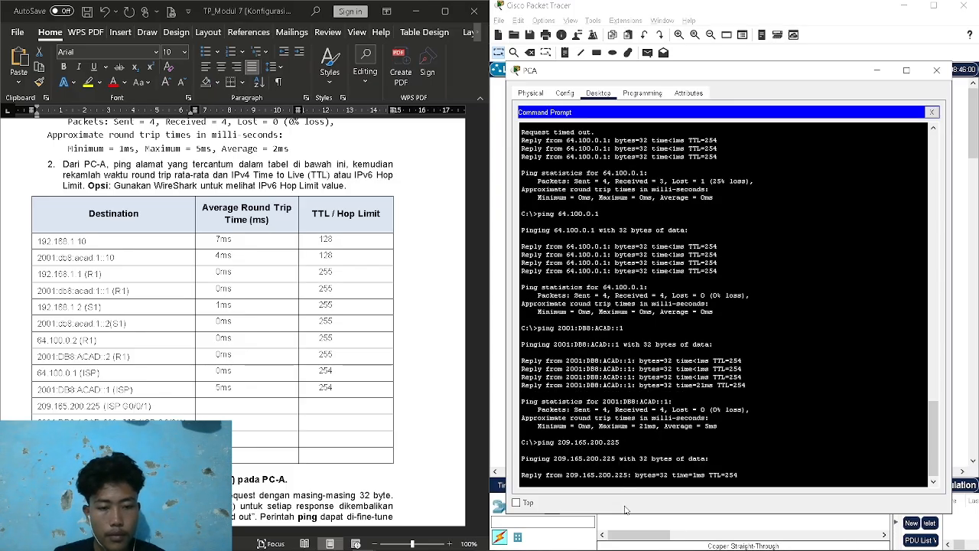
Fill in the table's 209.165.200.225 (ISP G0/0/1) row with TTL 254 and average round trip time 1ms
{"action": "left_click", "coordinate": [327, 406]}
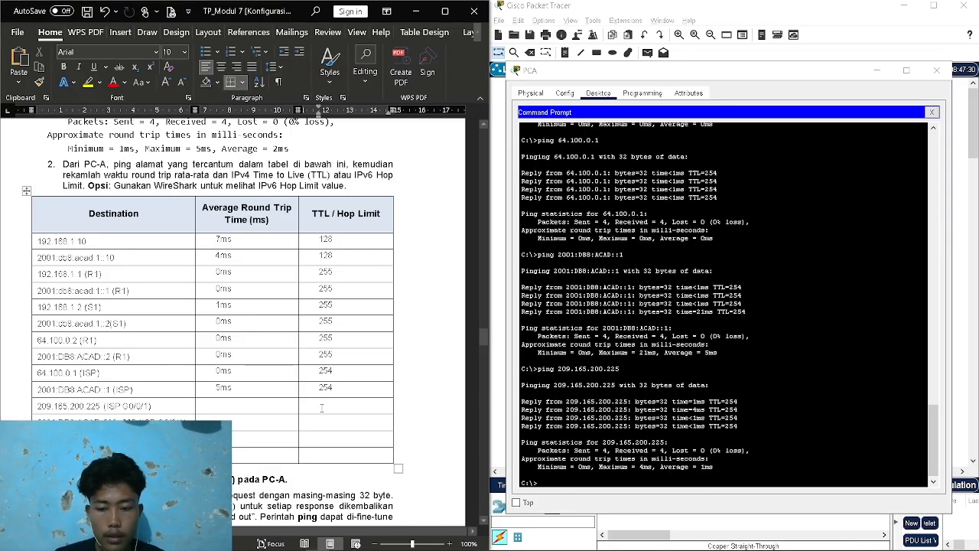
{"action": "type", "text": "254"}
{"action": "left_click", "coordinate": [220, 404]}
{"action": "type", "text": "1"}
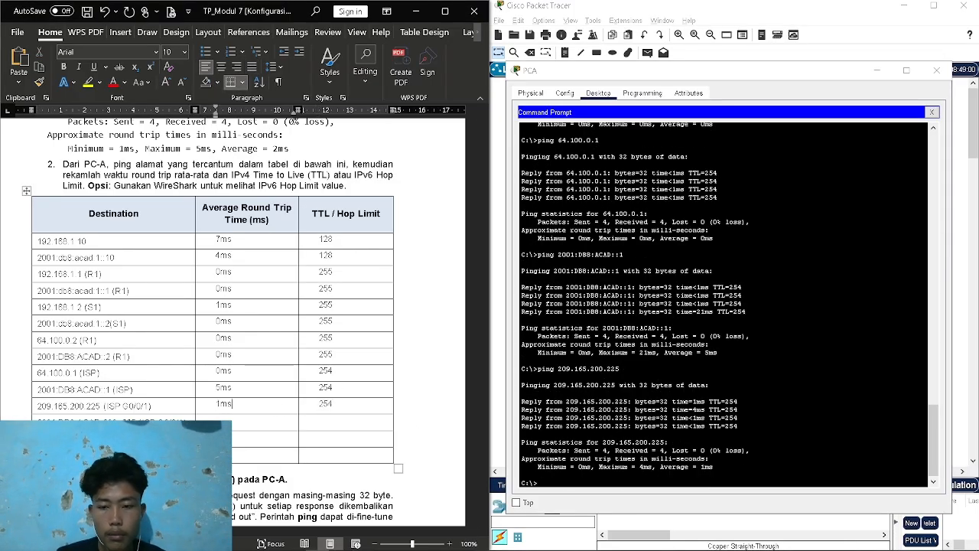
{"action": "type", "text": "ms"}
Copy the ISP G0/0/1 address 2001:DB8:ACAD:200::225 from the destination table and ping it from PCA's Command Prompt
{"action": "left_click", "coordinate": [92, 422]}
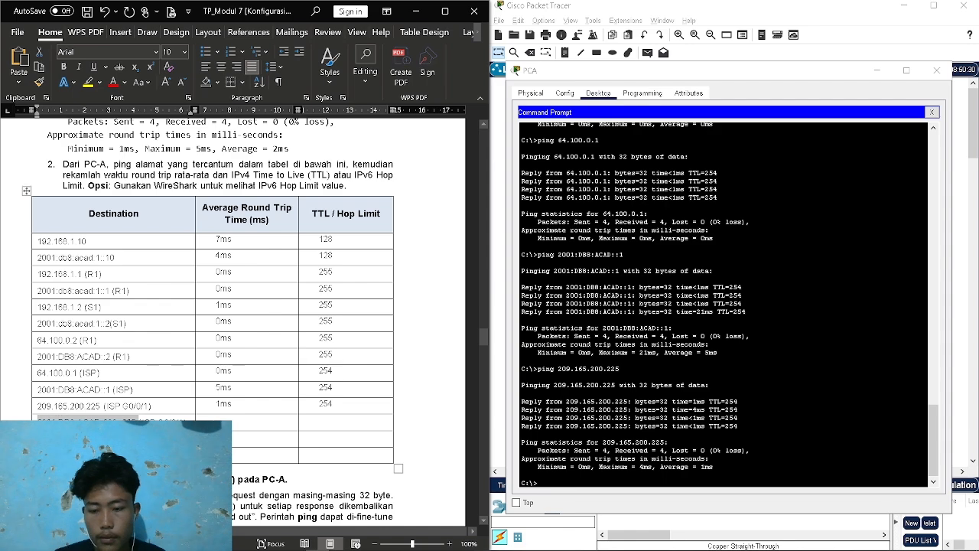
{"action": "left_click", "coordinate": [562, 483]}
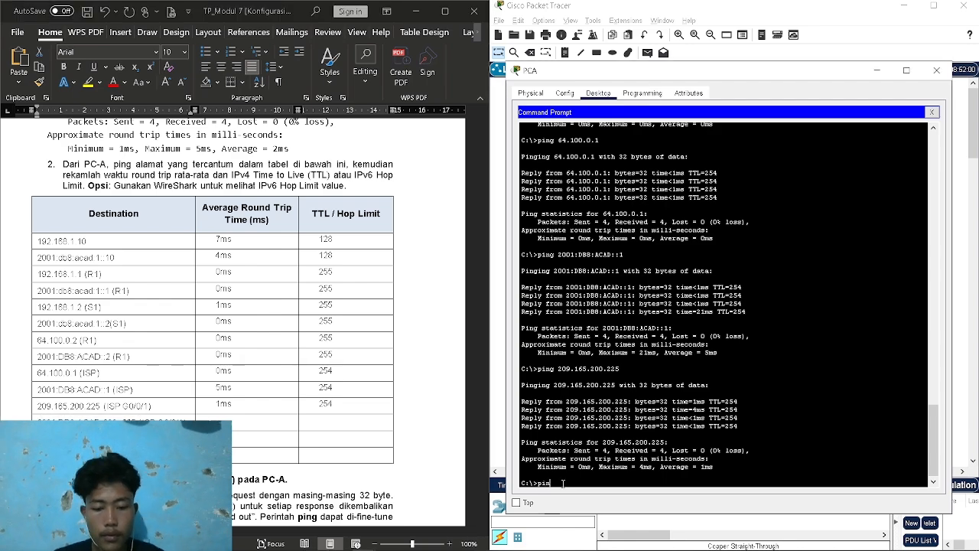
{"action": "type", "text": "ping"}
{"action": "type", "text": "2001:DB8:ACAD:200::225"}
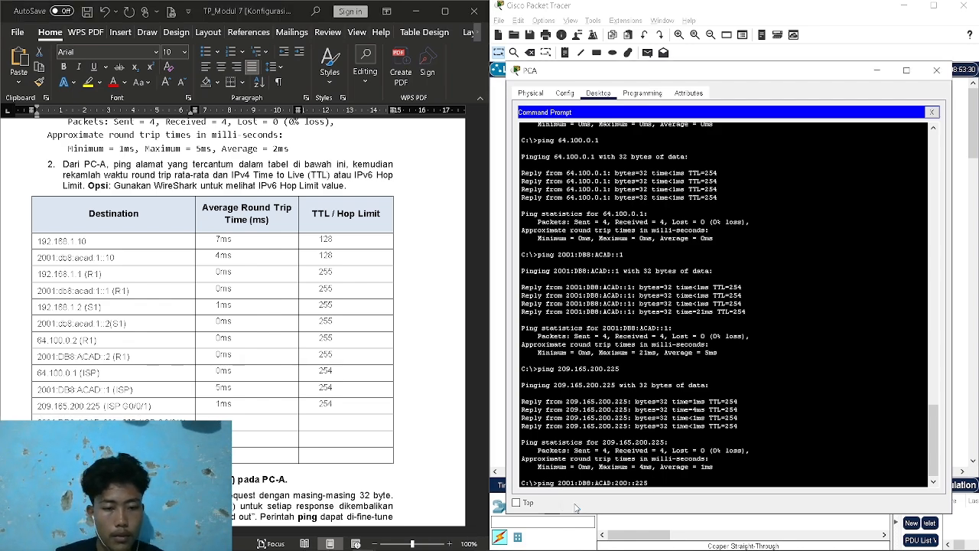
{"action": "key", "text": "Return"}
Fill in the table's 2001:DB8:ACAD:200::225 (ISP G0/0/1) row with hop limit 254 and average round trip time 0ms
{"action": "left_click", "coordinate": [355, 419]}
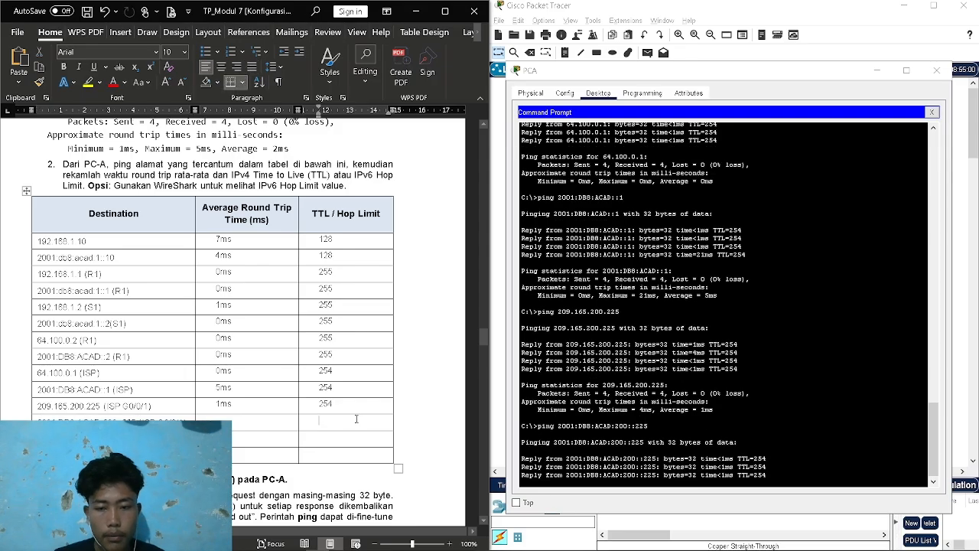
{"action": "type", "text": "254"}
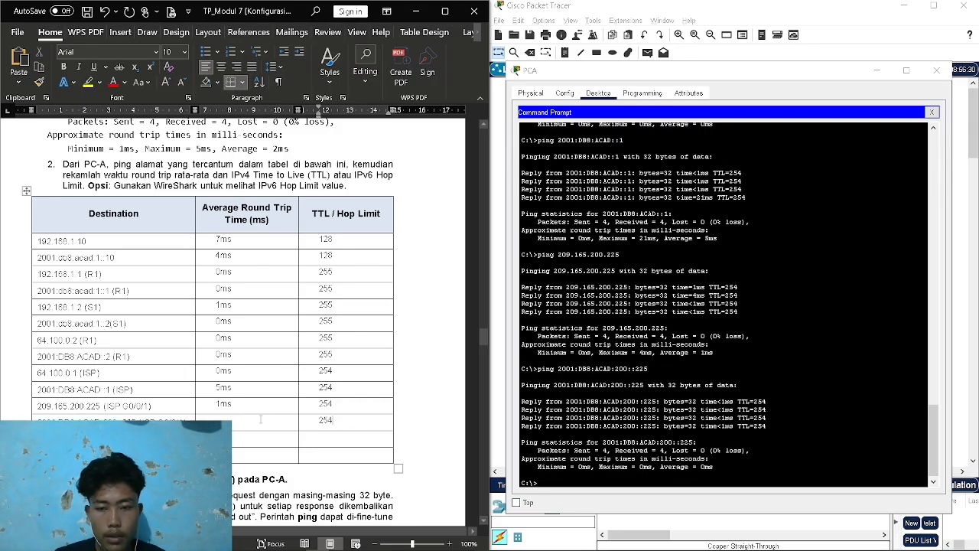
{"action": "left_click", "coordinate": [260, 420]}
{"action": "type", "text": "0ms"}
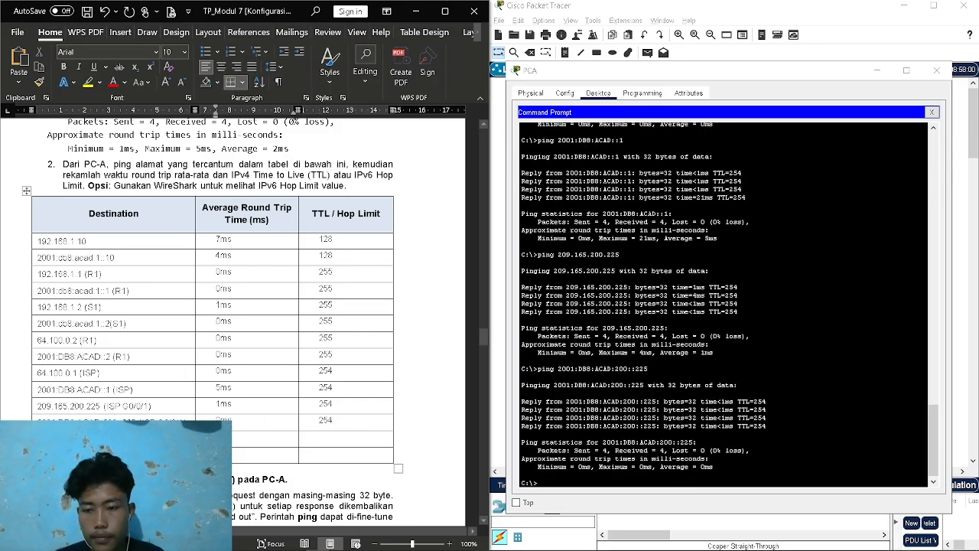
Copy the External address 209.165.200.226 from the destination table and ping it from PCA's Command Prompt
{"action": "left_click", "coordinate": [115, 437]}
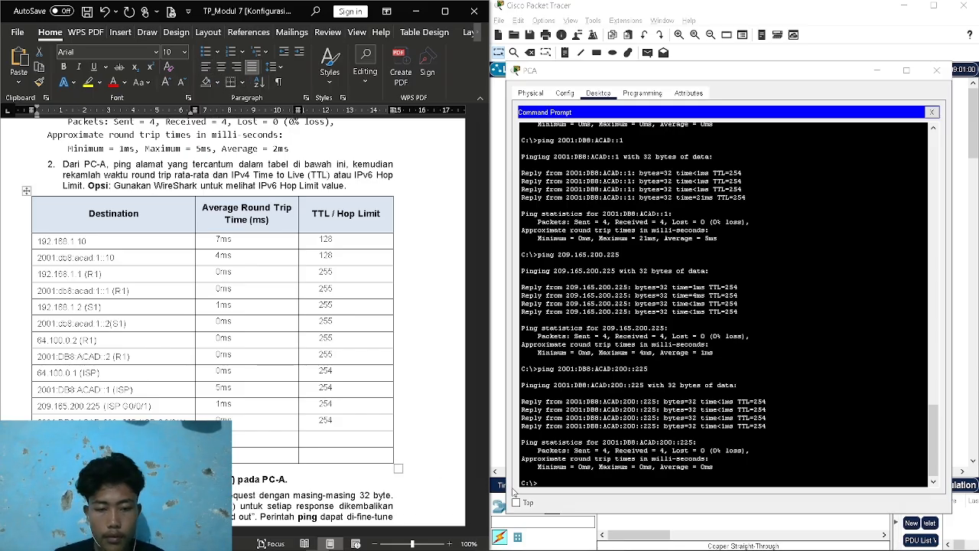
{"action": "left_click", "coordinate": [550, 483]}
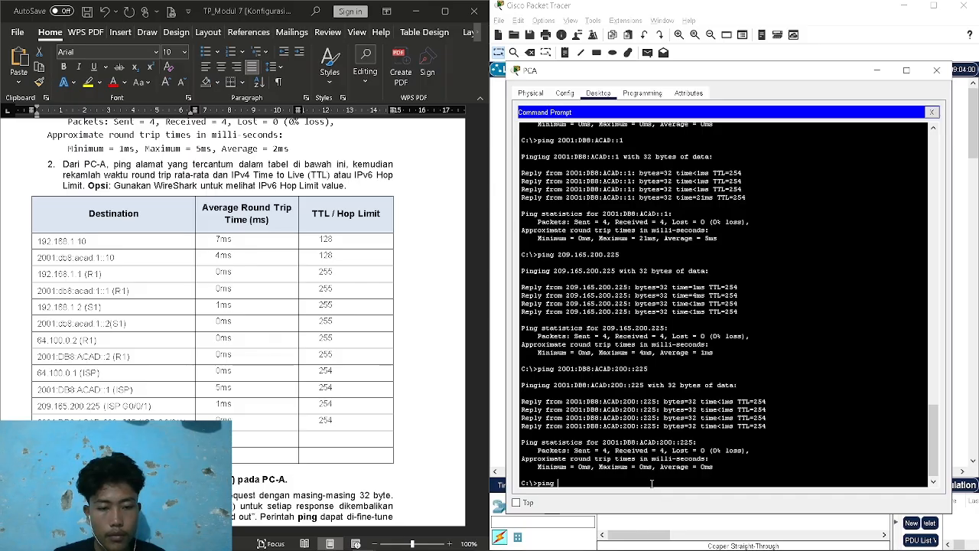
{"action": "type", "text": "209.165.200.226"}
{"action": "key", "text": "Return"}
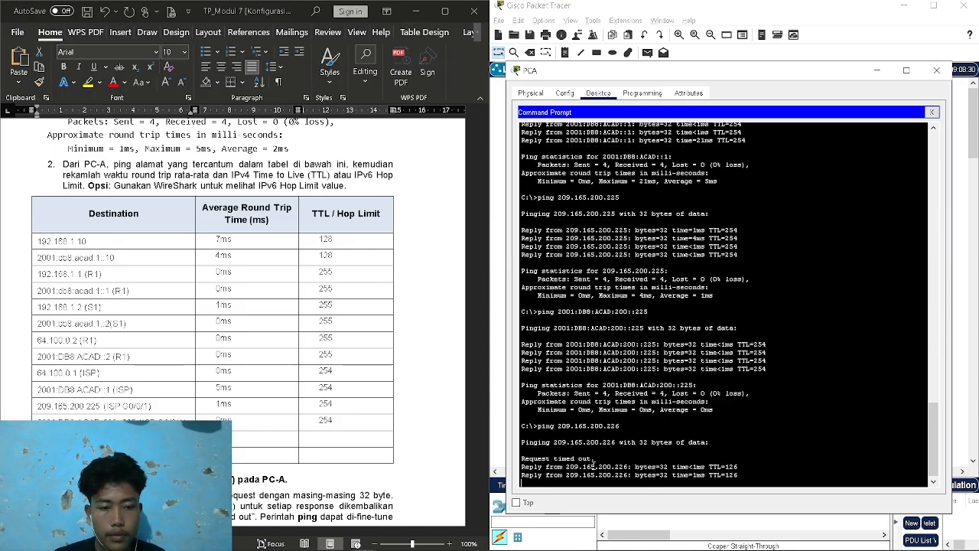
{"action": "key", "text": "alt+Tab"}
{"action": "key", "text": "Tab"}
{"action": "key", "text": "Tab"}
{"action": "key", "text": "alt+Tab"}
{"action": "key", "text": "Tab"}
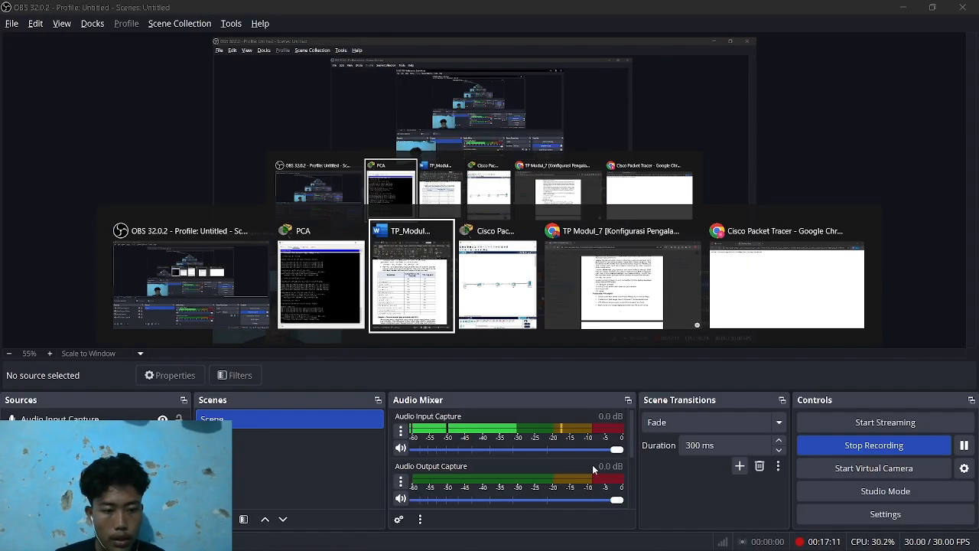
{"action": "key", "text": "alt+Tab"}
{"action": "key", "text": "Tab"}
{"action": "key", "text": "alt+Tab"}
{"action": "key", "text": "Tab"}
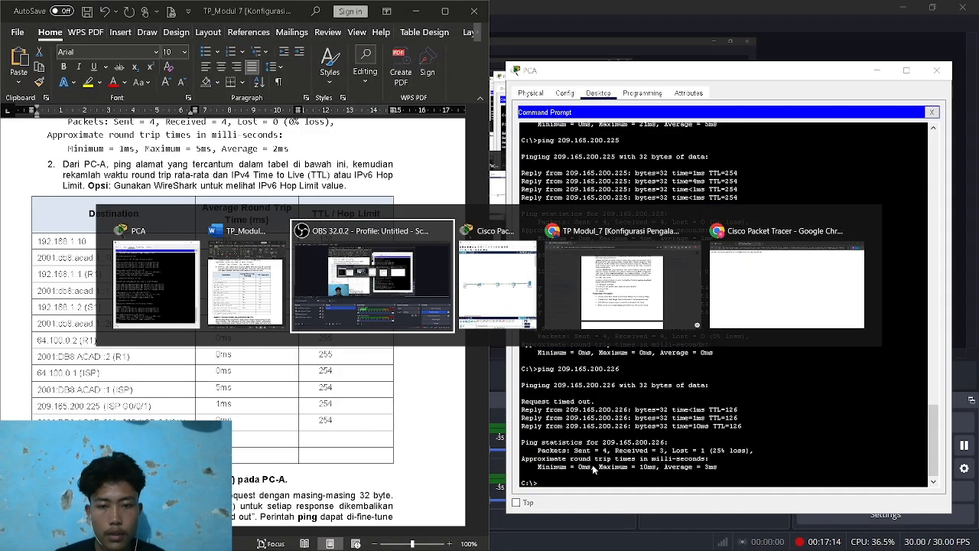
{"action": "key", "text": "Tab"}
{"action": "key", "text": "alt+Tab"}
{"action": "key", "text": "Tab"}
{"action": "key", "text": "alt+Tab"}
{"action": "key", "text": "Tab"}
{"action": "key", "text": "Tab"}
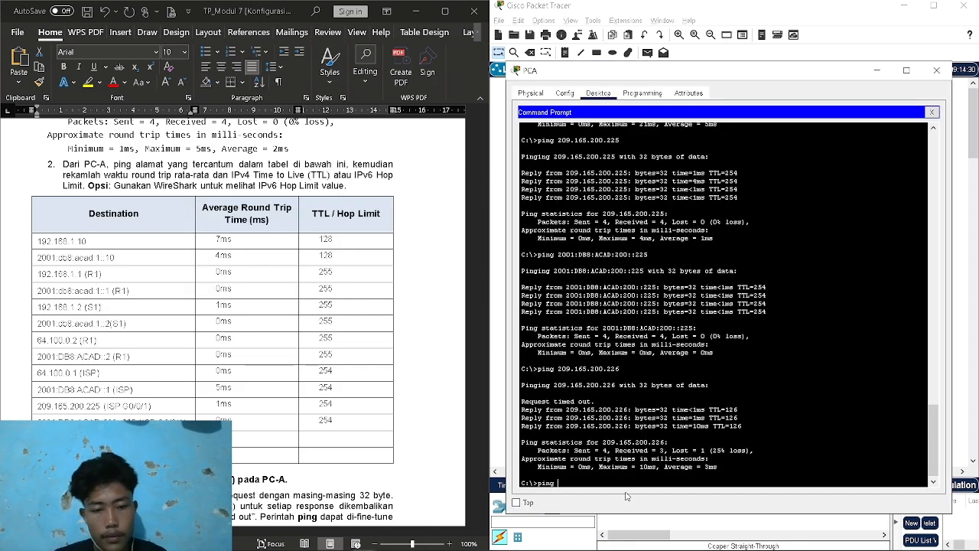
Ping 209.165.200.226 again from PCA and fill in its table row with TTL 126 and average round trip time 2ms
{"action": "type", "text": "209.165.200.226"}
{"action": "key", "text": "Return"}
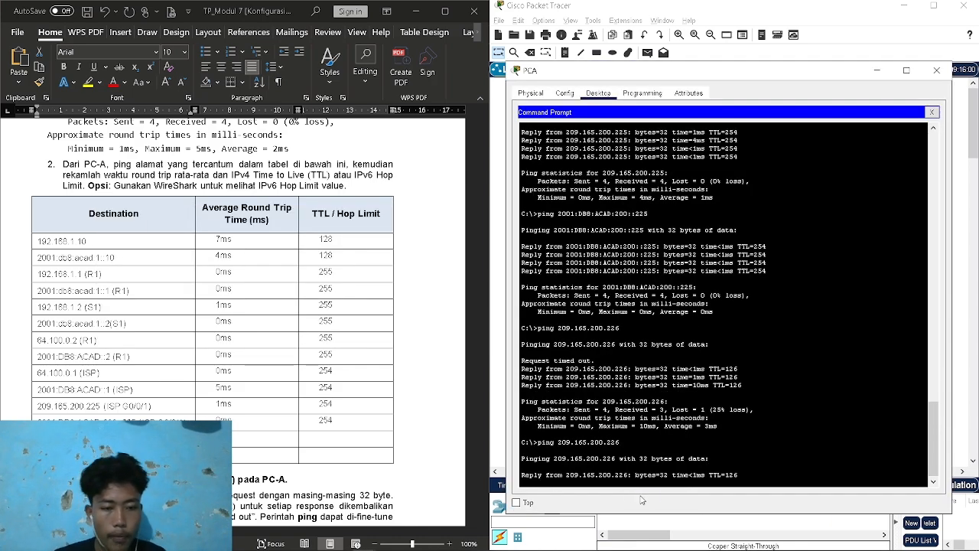
{"action": "left_click", "coordinate": [337, 436]}
{"action": "type", "text": "1"}
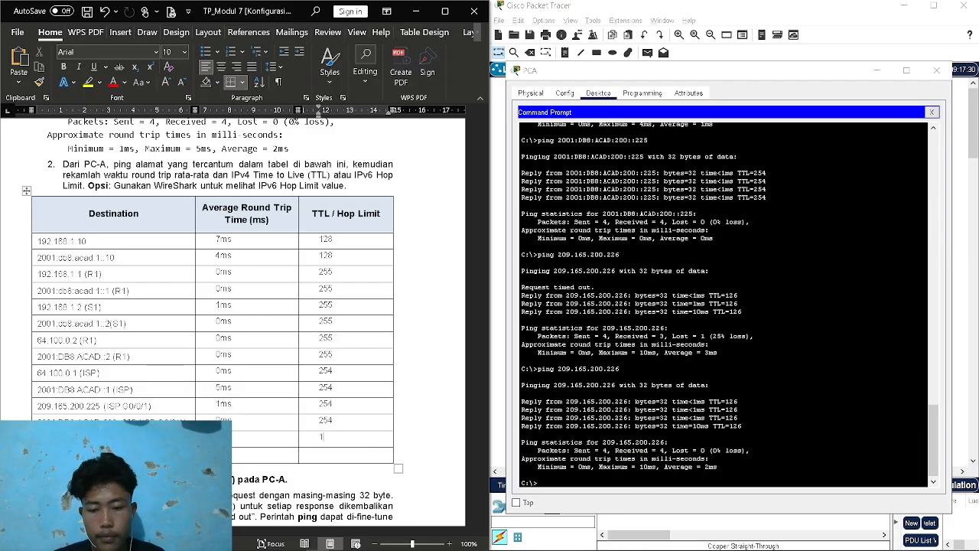
{"action": "type", "text": "26"}
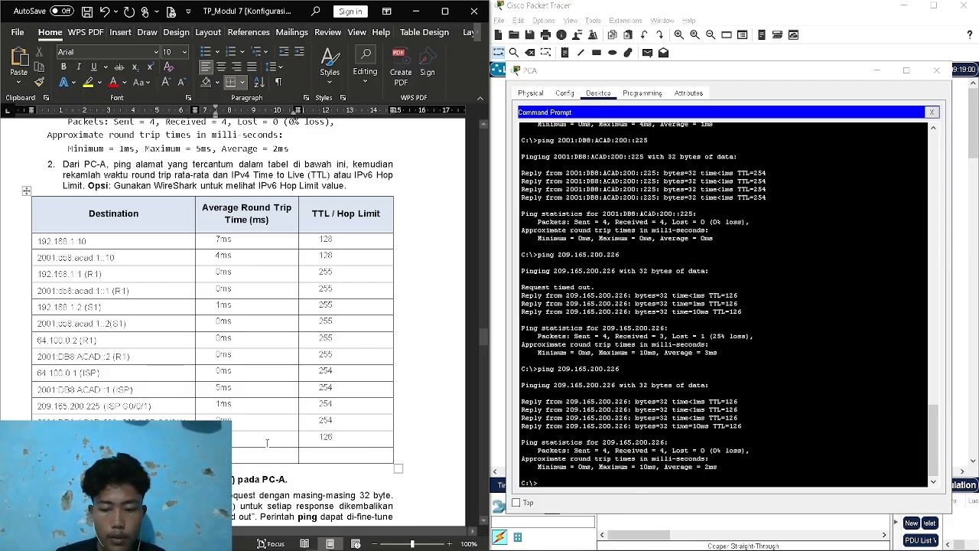
{"action": "key", "text": "alt+Tab"}
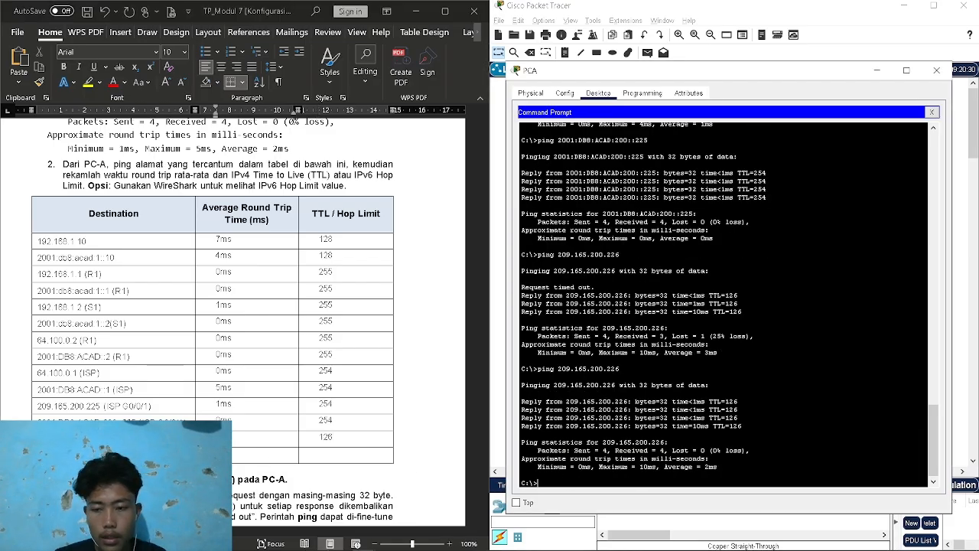
{"action": "key", "text": "alt+Tab"}
{"action": "type", "text": "2ms"}
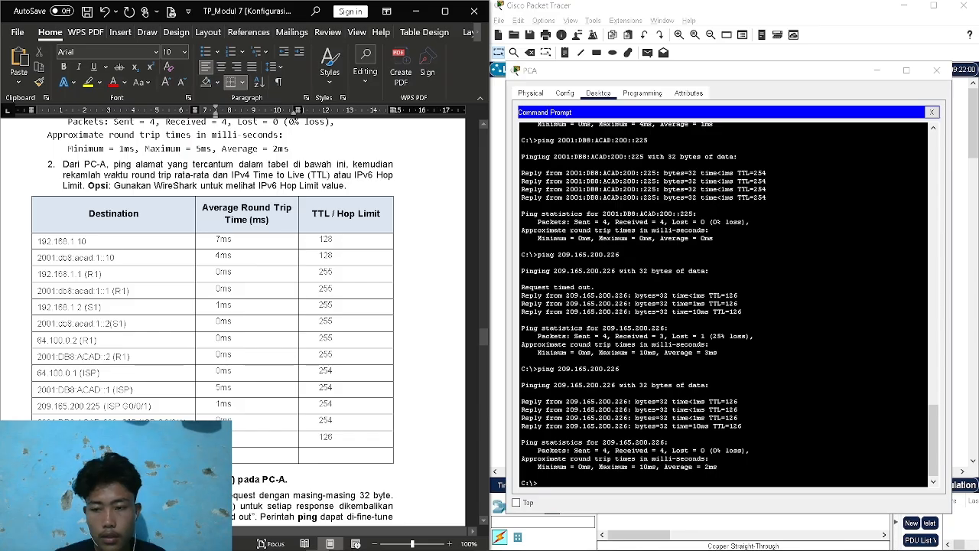
Copy the External address 2001:DB8:ACAD:200::226 from the destination table and ping it from PCA's Command Prompt
{"action": "left_click", "coordinate": [115, 454]}
{"action": "left_click", "coordinate": [572, 480]}
{"action": "type", "text": "pi"}
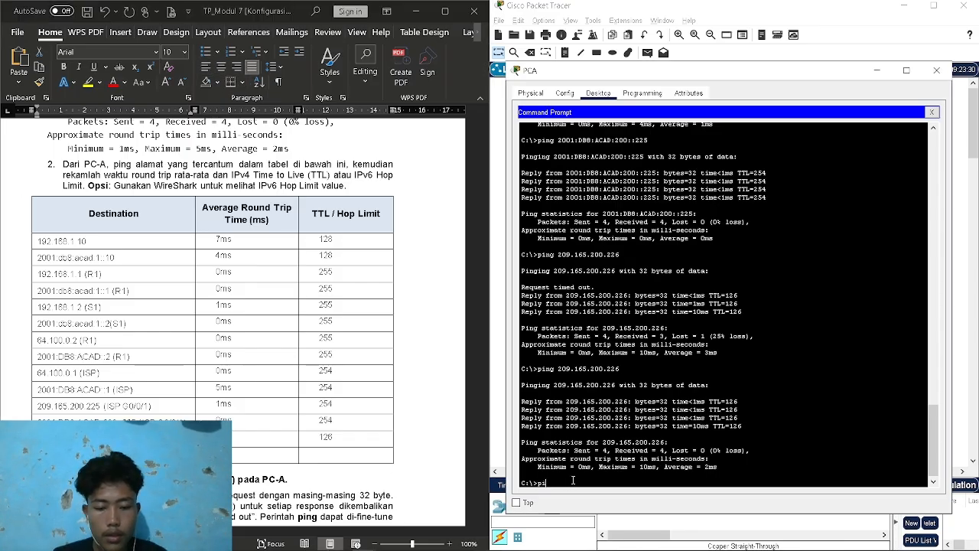
{"action": "type", "text": "ng 2001:DB8:ACAD:200::226"}
{"action": "key", "text": "Return"}
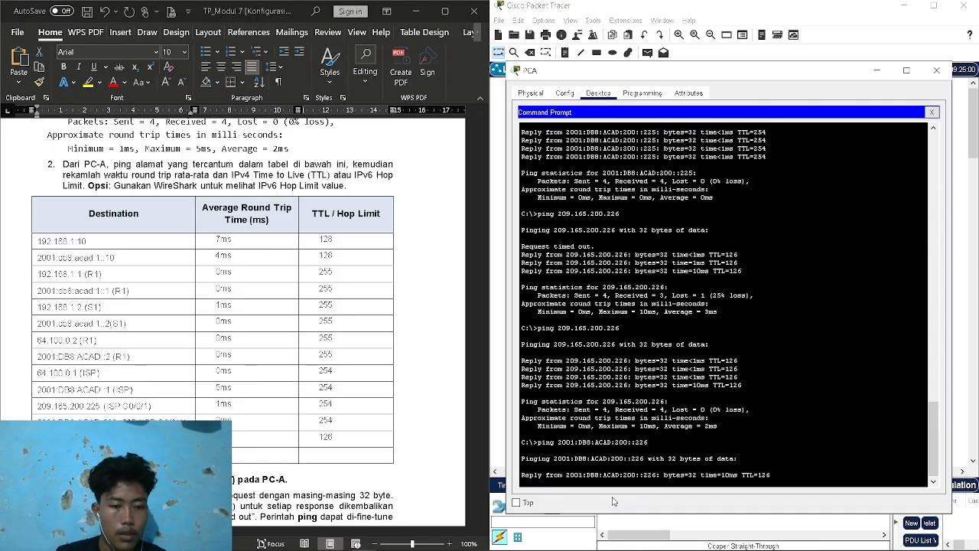
Fill in the table's 2001:DB8:ACAD:200::226 (External) row with hop limit 125 and average round trip time 3ms
{"action": "left_click", "coordinate": [329, 455]}
{"action": "type", "text": "12"}
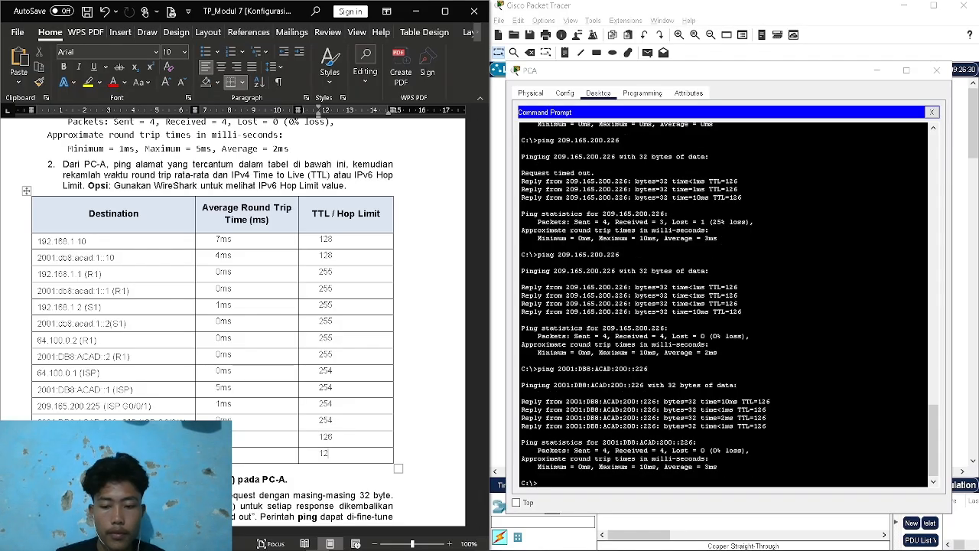
{"action": "type", "text": "5"}
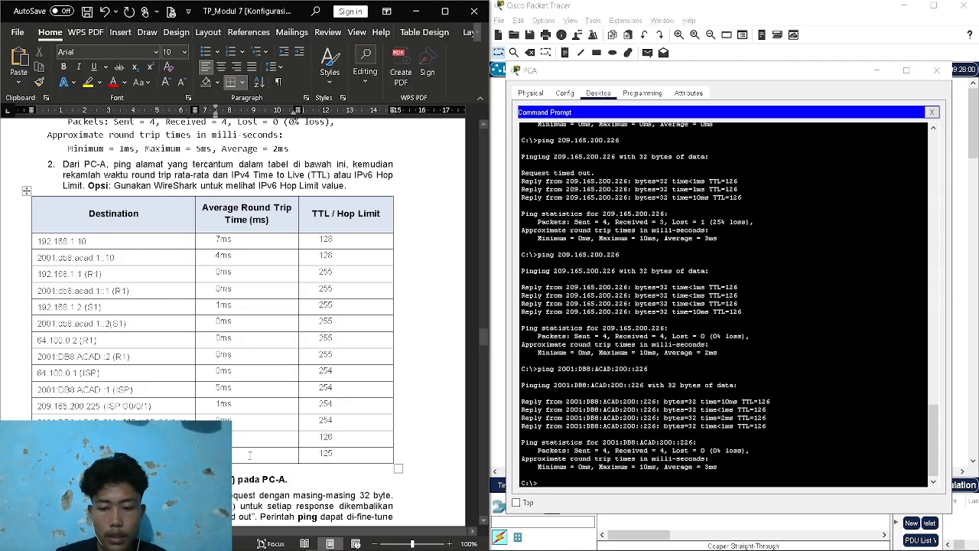
{"action": "left_click", "coordinate": [578, 472]}
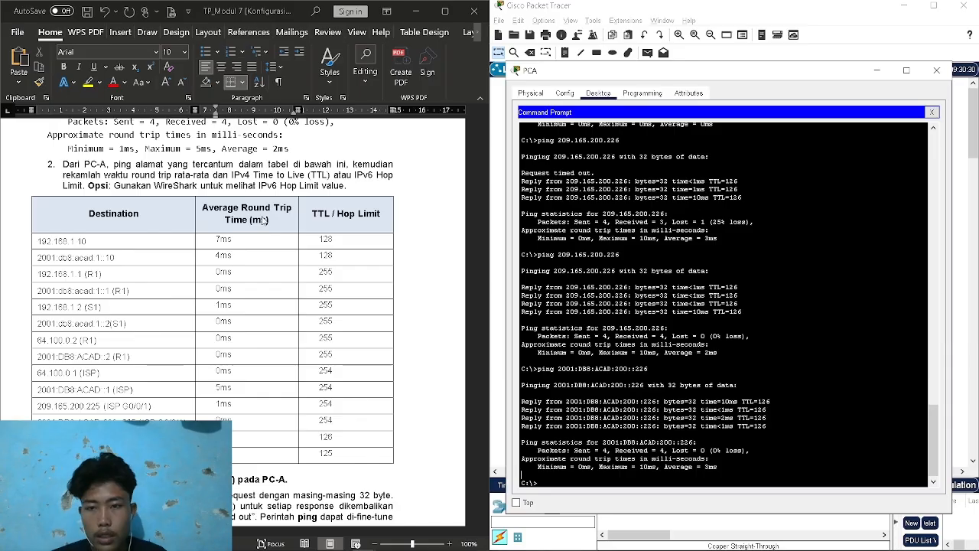
Close PCA's Command Prompt and device window, and bring up the Langkah 2 extended ping instructions in the document
{"action": "left_click", "coordinate": [932, 111]}
{"action": "left_click", "coordinate": [937, 69]}
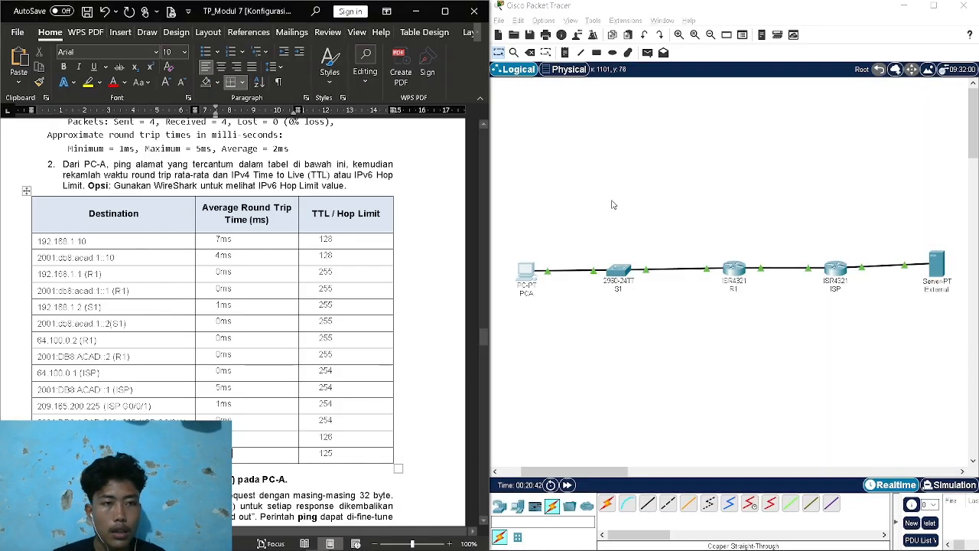
{"action": "scroll", "coordinate": [365, 282], "scroll_direction": "down", "scroll_amount": 6}
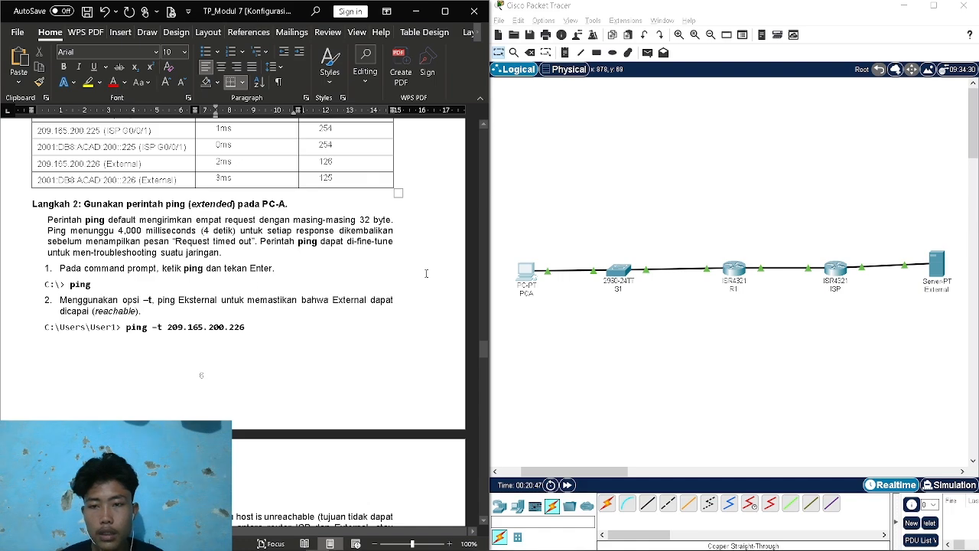
Reopen PCA's Command Prompt, place its window beside the document, and run ping without arguments
{"action": "left_click", "coordinate": [537, 283]}
{"action": "left_click", "coordinate": [658, 170]}
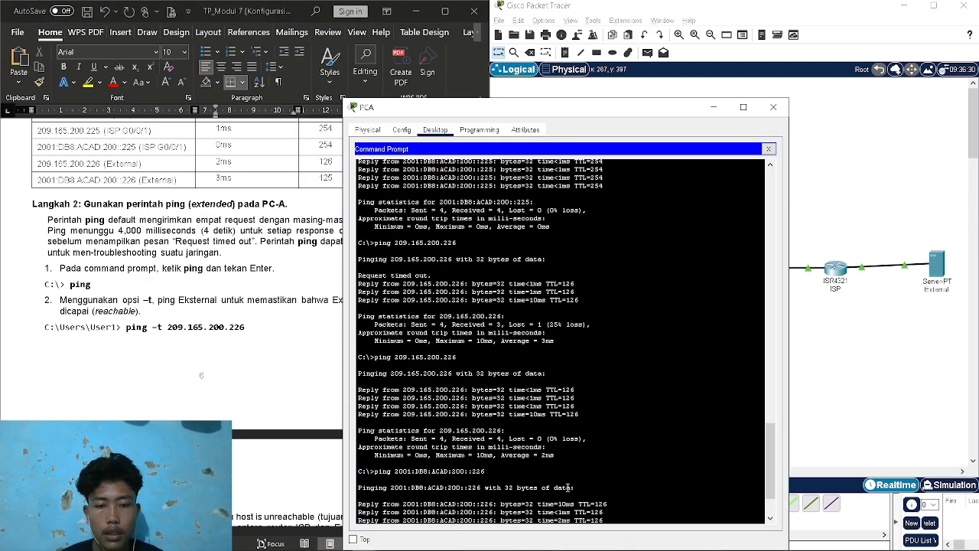
{"action": "left_click_drag", "start_coordinate": [548, 109], "coordinate": [677, 67]}
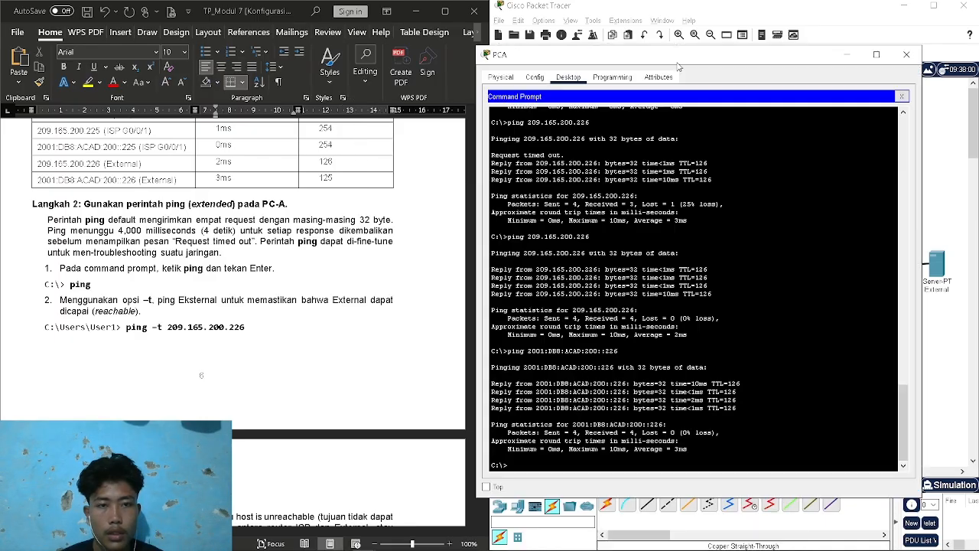
{"action": "type", "text": "ping"}
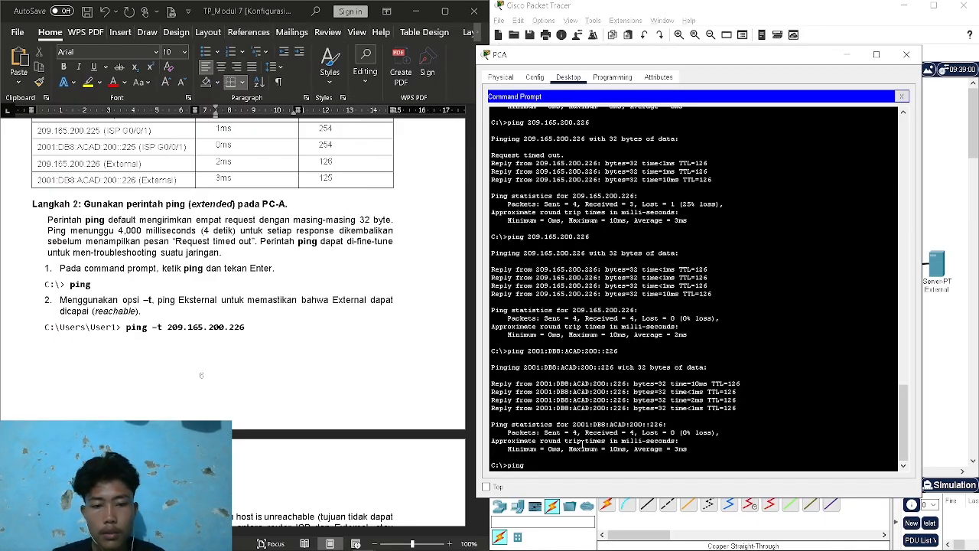
{"action": "key", "text": "Return"}
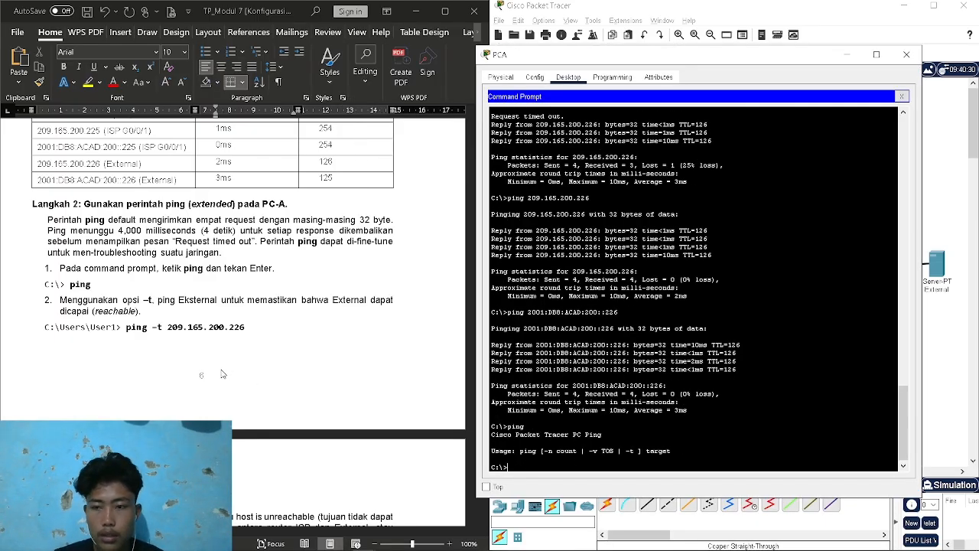
Copy the ping –t 209.165.200.226 command from the document into PCA's Command Prompt
{"action": "left_click", "coordinate": [130, 333]}
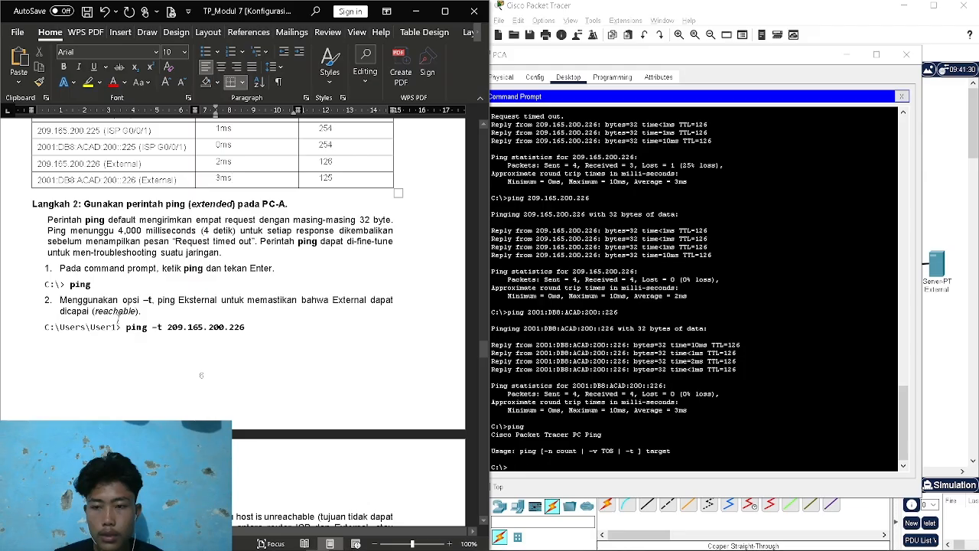
{"action": "mouse_move", "coordinate": [126, 327]}
{"action": "left_mouse_down"}
{"action": "mouse_move", "coordinate": [245, 328]}
{"action": "mouse_move", "coordinate": [126, 328]}
{"action": "left_mouse_up"}
{"action": "left_click", "coordinate": [231, 308]}
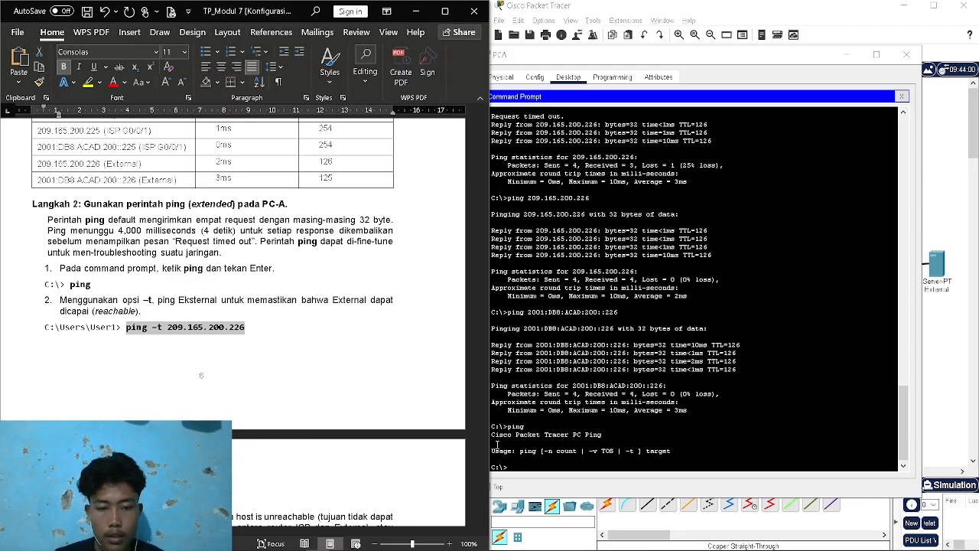
{"action": "left_click", "coordinate": [517, 461]}
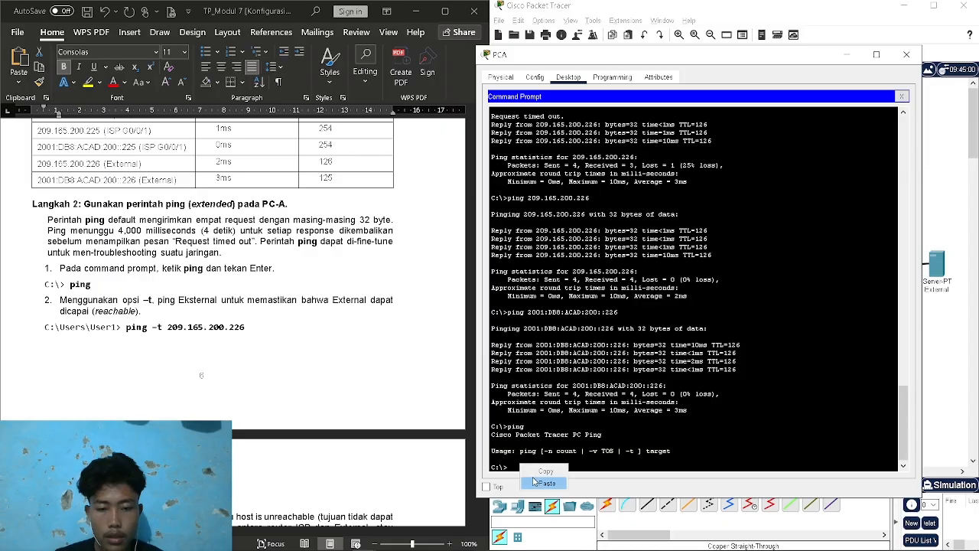
{"action": "type", "text": "ping t 209.165.200.226"}
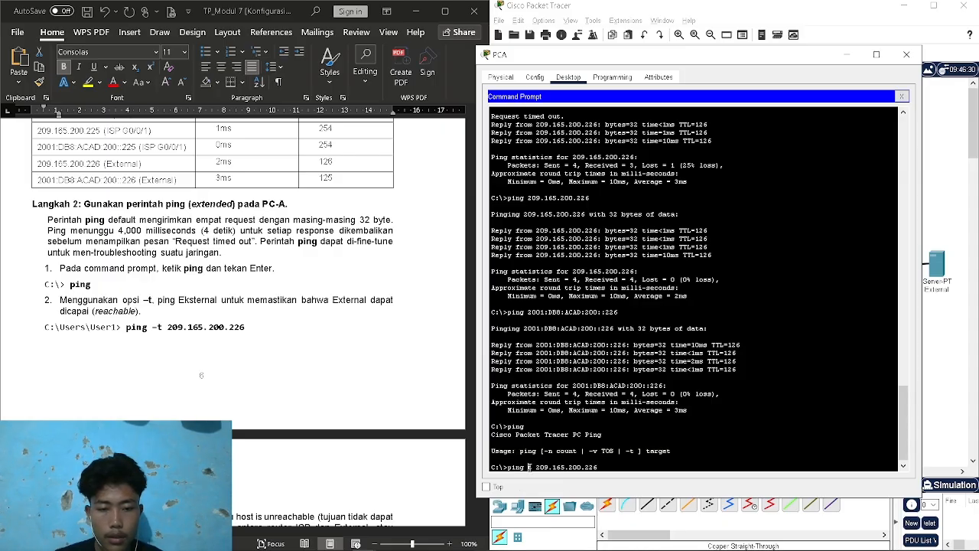
Insert the missing hyphen before the t option and run ping -t 209.165.200.226
{"action": "key", "text": "Left"}
{"action": "key", "text": "Left"}
{"action": "key", "text": "Left"}
{"action": "key", "text": "Left"}
{"action": "key", "text": "Left"}
{"action": "key", "text": "Left"}
{"action": "key", "text": "Left"}
{"action": "key", "text": "Left"}
{"action": "key", "text": "Left"}
{"action": "key", "text": "Left"}
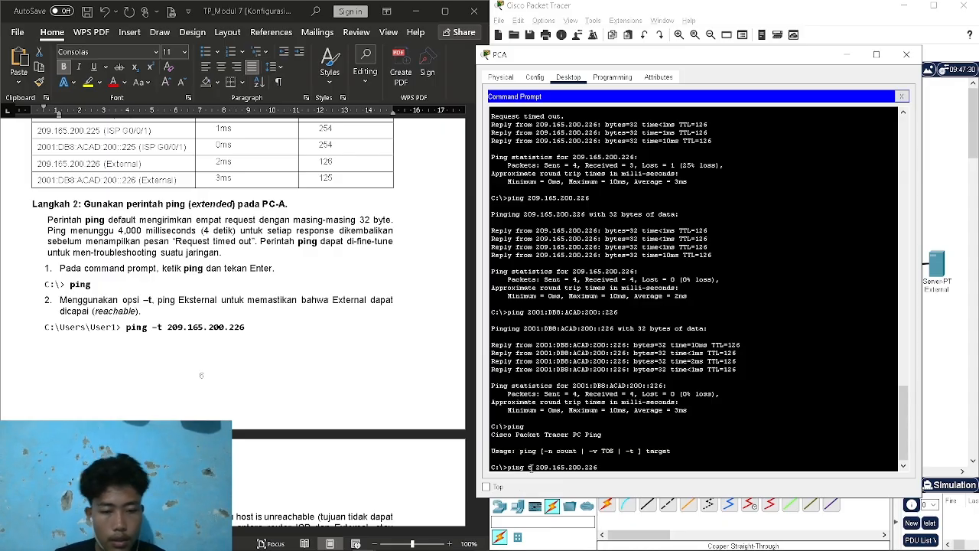
{"action": "type", "text": "-"}
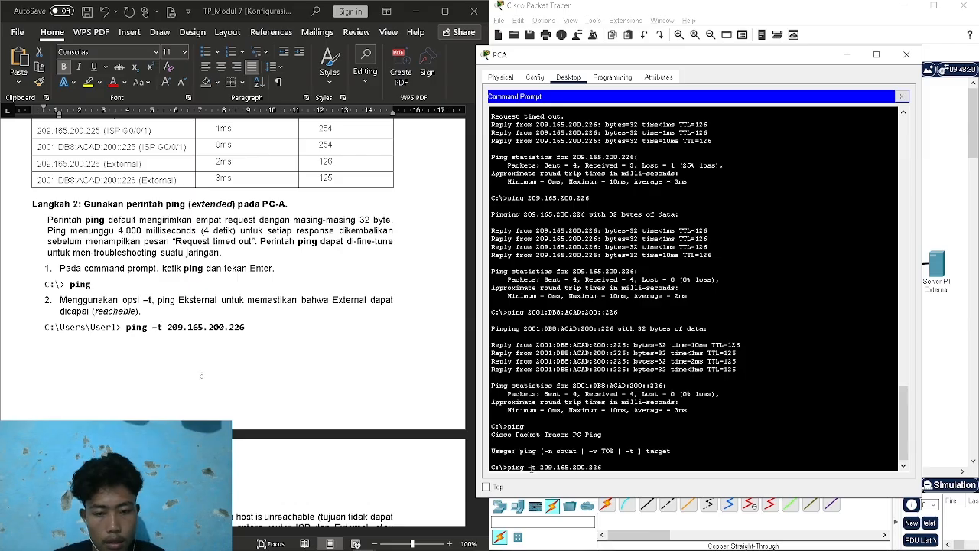
{"action": "key", "text": "Return"}
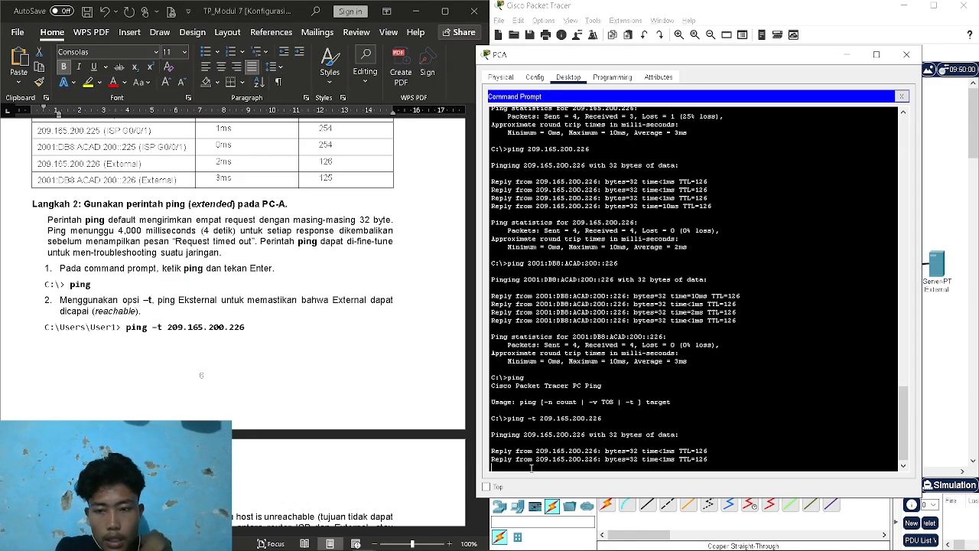
With the continuous ping running, uncover the topology and detach the External cable from the ISP router
{"action": "scroll", "coordinate": [339, 388], "scroll_direction": "down", "scroll_amount": 3}
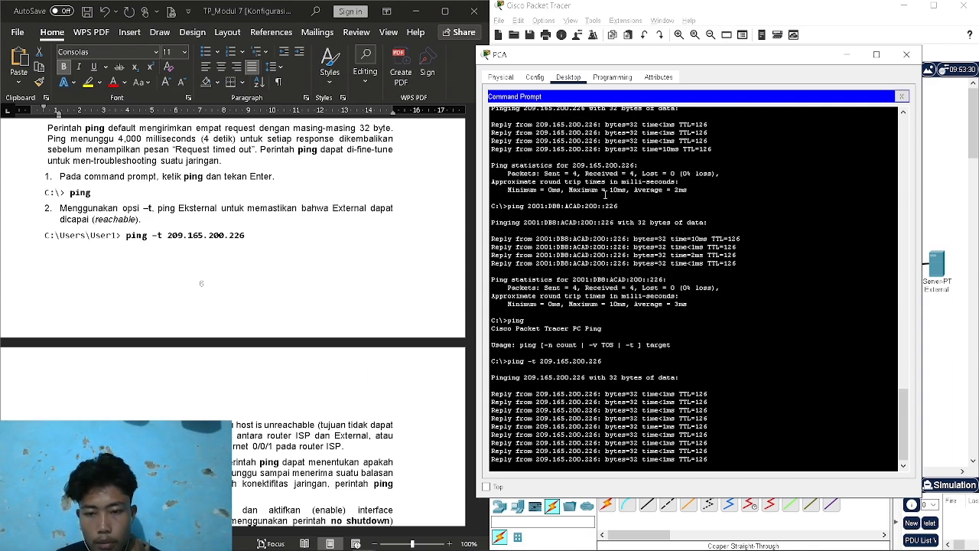
{"action": "left_click_drag", "start_coordinate": [758, 57], "coordinate": [374, 45]}
{"action": "left_click_drag", "start_coordinate": [865, 268], "coordinate": [389, 371]}
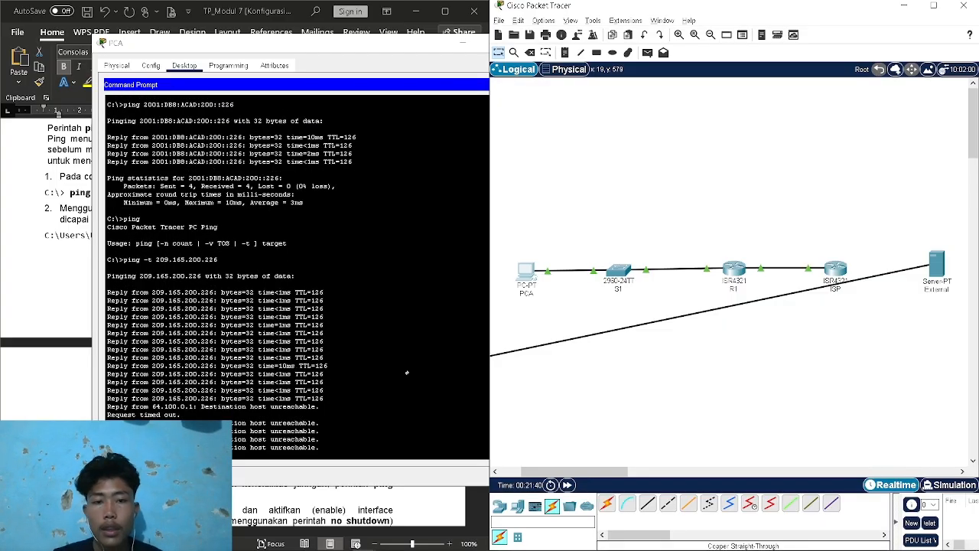
Check the cable reconnection instruction in the document and reattach External's loose cable end to the ISP router
{"action": "left_click_drag", "start_coordinate": [336, 40], "coordinate": [697, 35]}
{"action": "scroll", "coordinate": [215, 243], "scroll_direction": "down", "scroll_amount": 2}
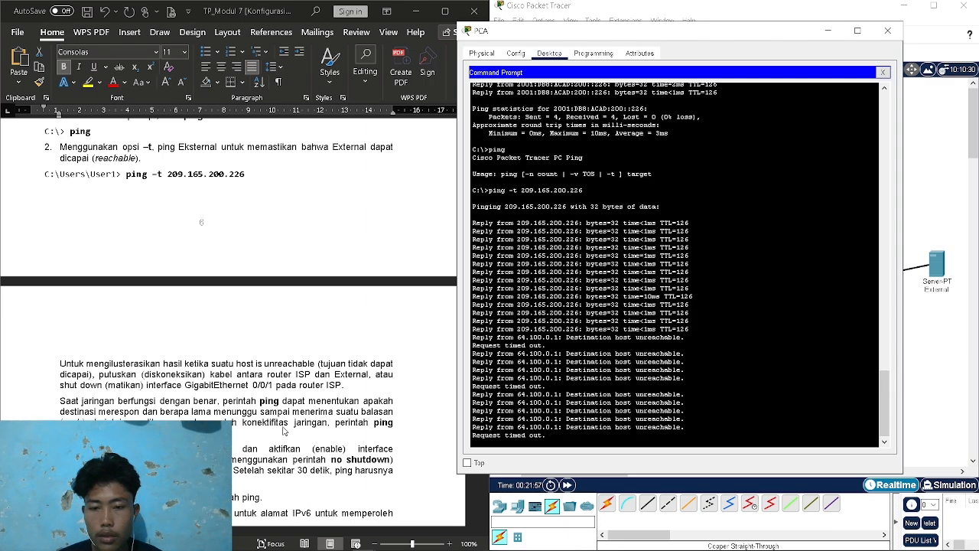
{"action": "scroll", "coordinate": [229, 306], "scroll_direction": "down", "scroll_amount": 2}
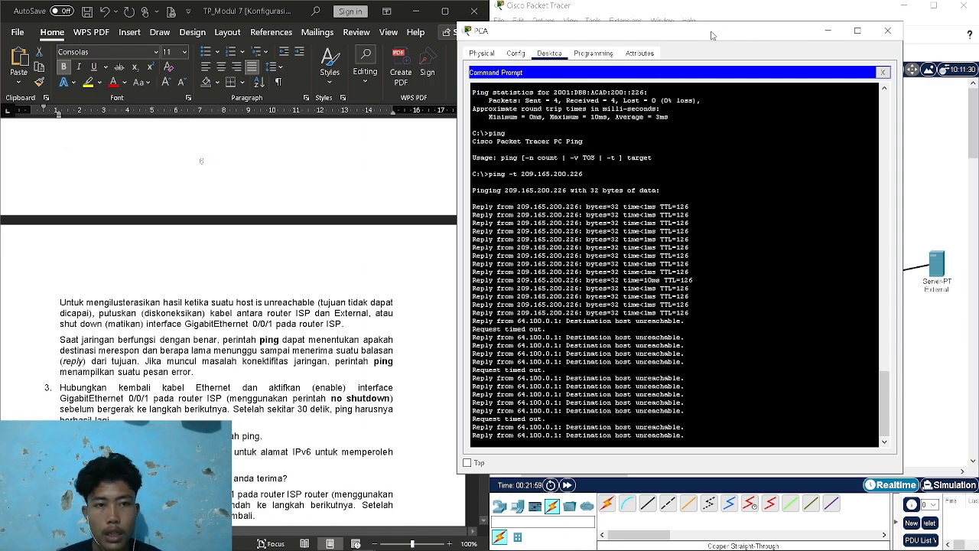
{"action": "left_click_drag", "start_coordinate": [715, 35], "coordinate": [384, 37]}
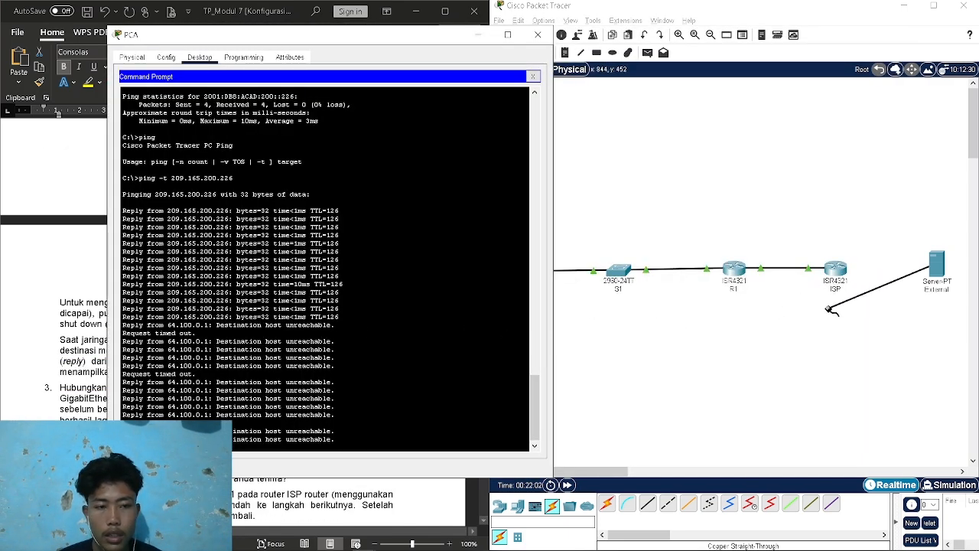
{"action": "left_click", "coordinate": [935, 266]}
{"action": "left_click", "coordinate": [867, 339]}
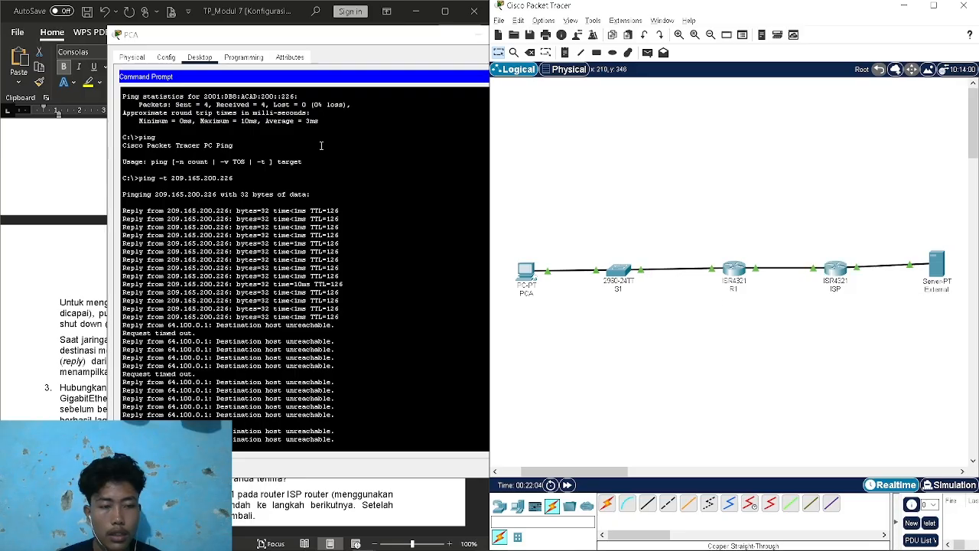
Stop the continuous ping in PCA's Command Prompt and bring up instruction 5 about repeating the test for IPv6
{"action": "left_click_drag", "start_coordinate": [339, 32], "coordinate": [692, 49]}
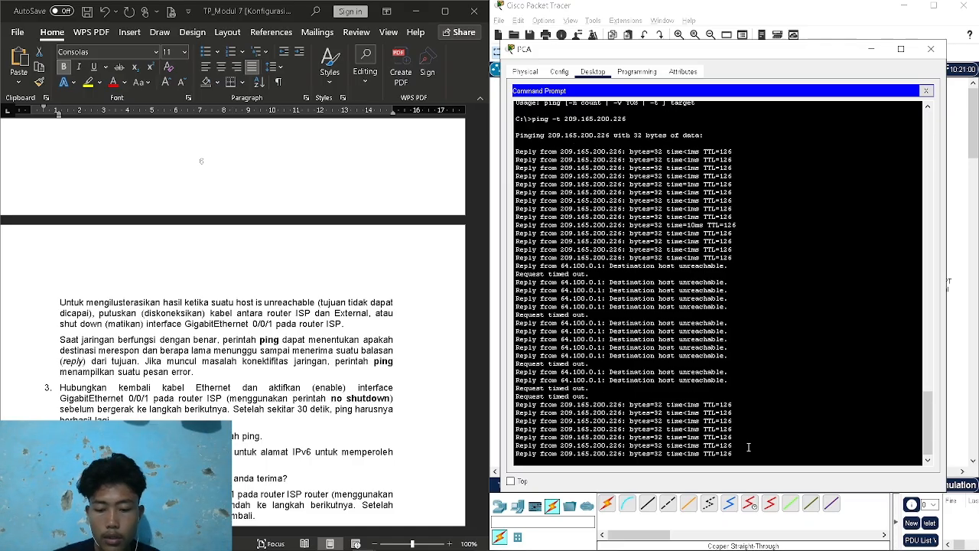
{"action": "key", "text": "ctrl+c"}
{"action": "scroll", "coordinate": [184, 367], "scroll_direction": "down", "scroll_amount": 2}
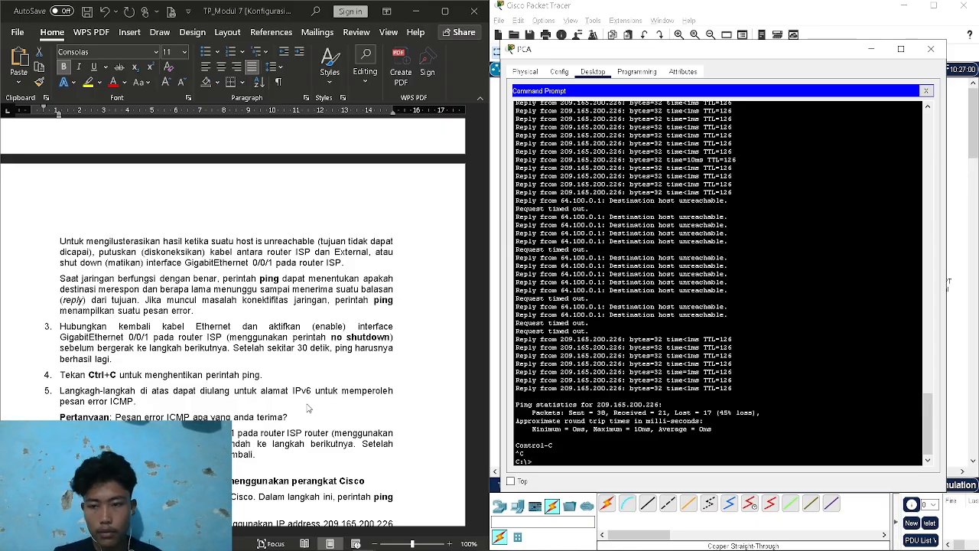
Find the addressing table in the document and select External's IPv6 address
{"action": "scroll", "coordinate": [583, 356], "scroll_direction": "up", "scroll_amount": 10}
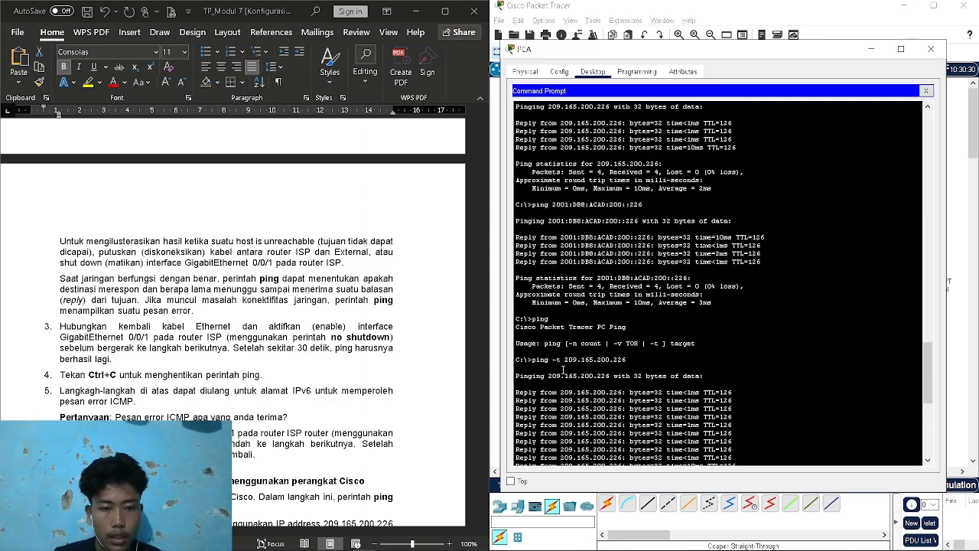
{"action": "scroll", "coordinate": [367, 393], "scroll_direction": "up", "scroll_amount": 20}
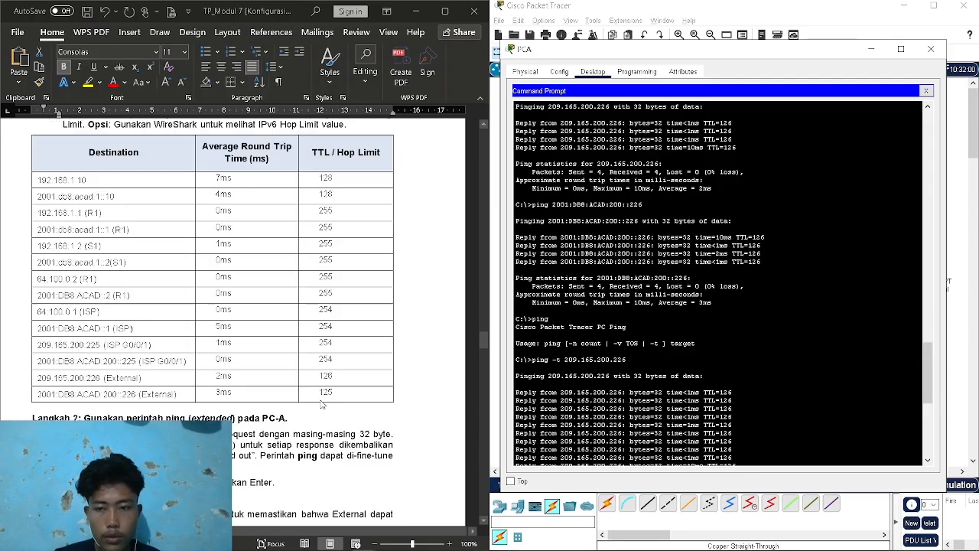
{"action": "scroll", "coordinate": [322, 404], "scroll_direction": "up", "scroll_amount": 20}
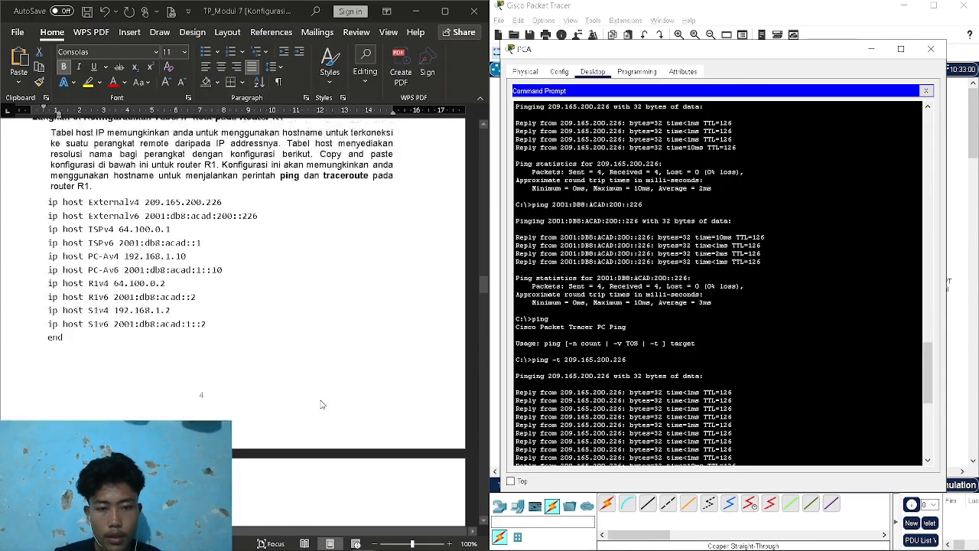
{"action": "scroll", "coordinate": [322, 404], "scroll_direction": "up", "scroll_amount": 20}
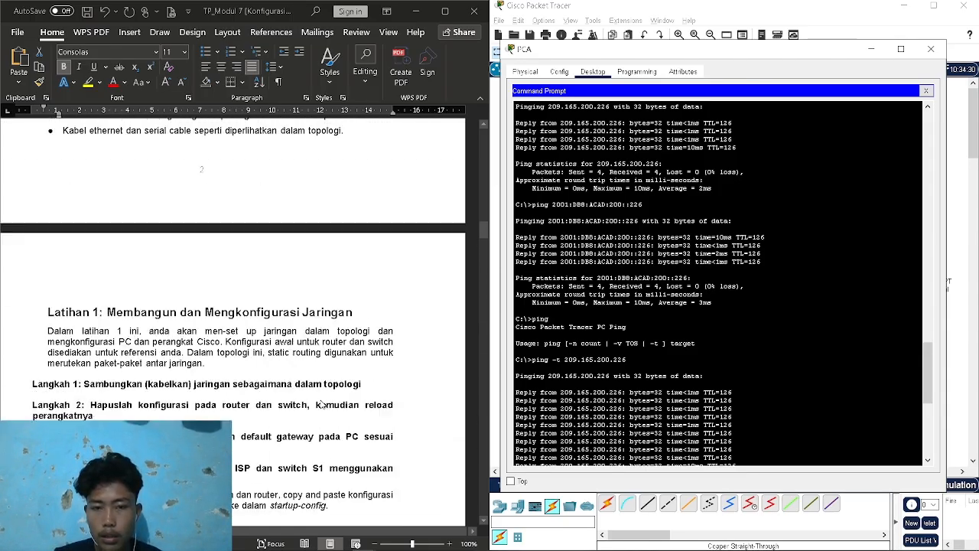
{"action": "scroll", "coordinate": [322, 404], "scroll_direction": "down", "scroll_amount": 15}
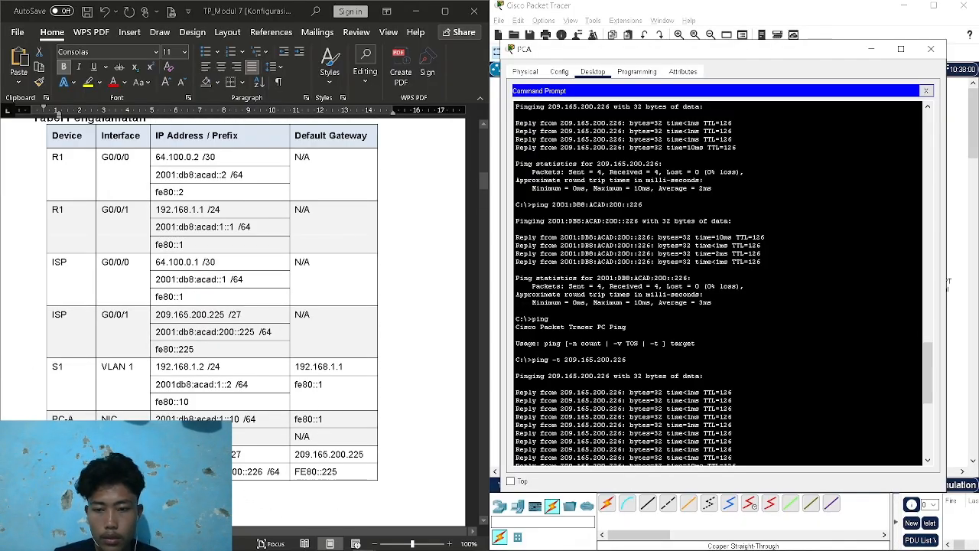
{"action": "left_click_drag", "start_coordinate": [264, 476], "coordinate": [233, 475]}
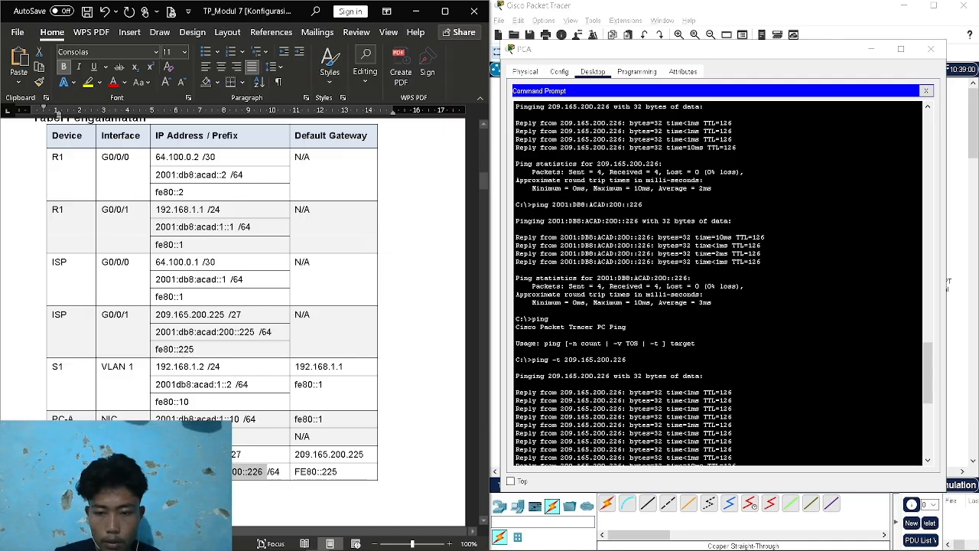
Return to PCA's Command Prompt and run ping without arguments again
{"action": "left_click", "coordinate": [669, 374]}
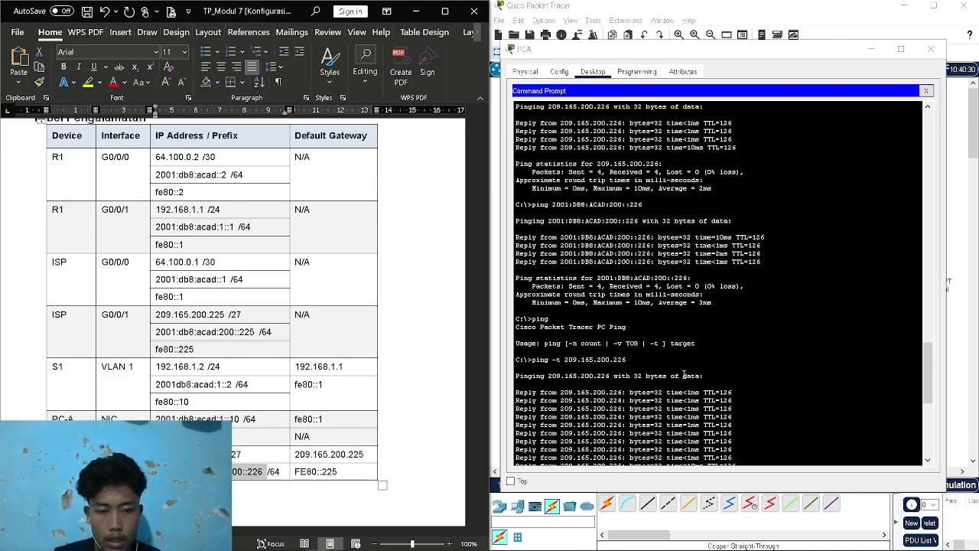
{"action": "key", "text": "ctrl+c"}
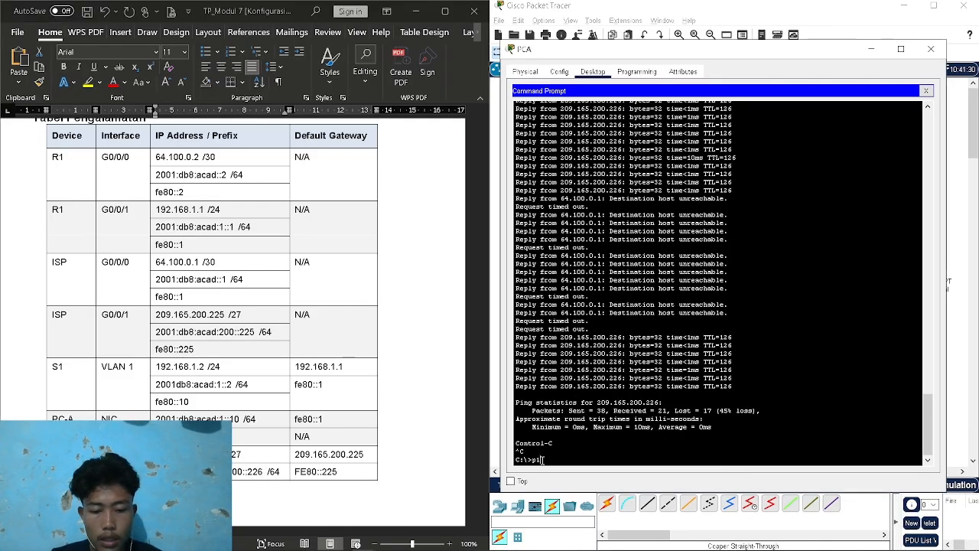
{"action": "type", "text": "ping"}
{"action": "key", "text": "Return"}
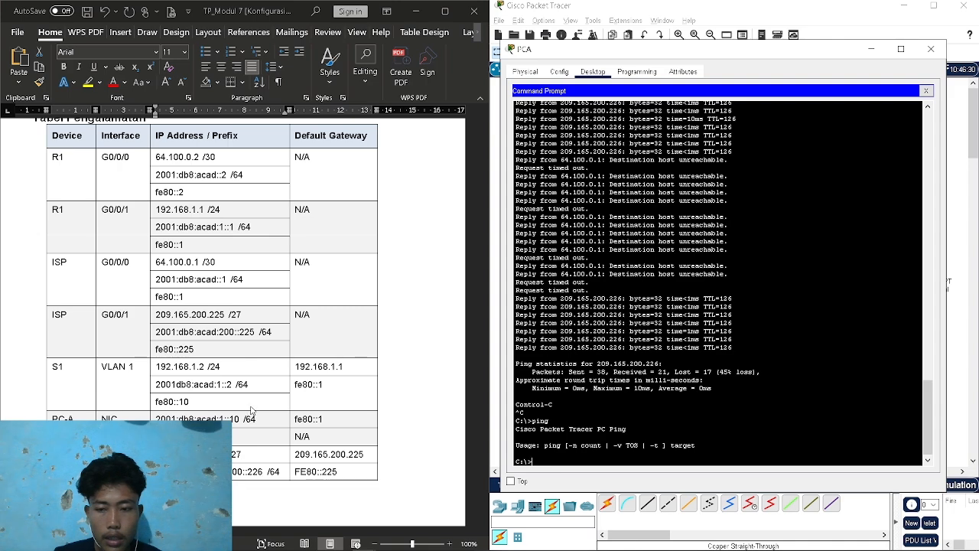
Copy the earlier ping -t 209.165.200.226 command from the Command Prompt history and paste it at the current prompt
{"action": "scroll", "coordinate": [525, 330], "scroll_direction": "up", "scroll_amount": 15}
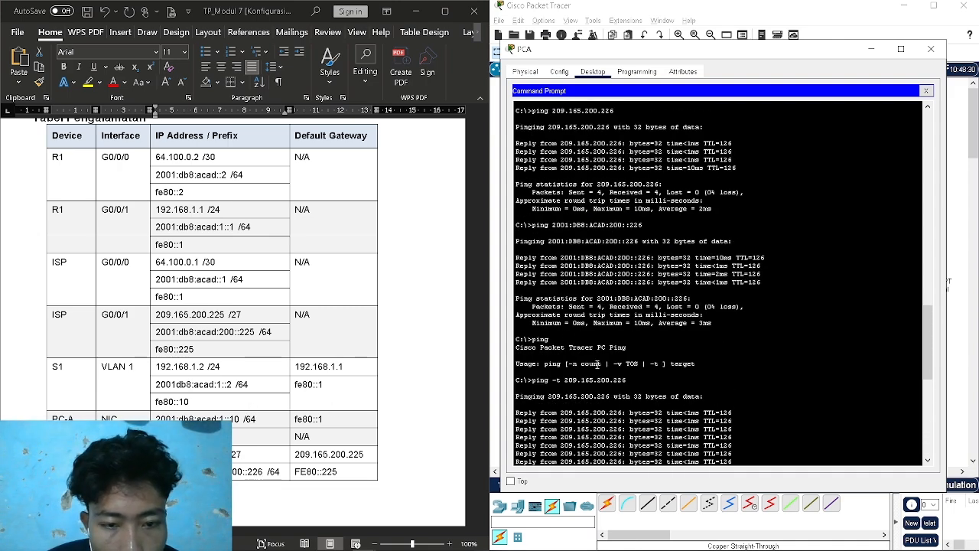
{"action": "left_click_drag", "start_coordinate": [627, 380], "coordinate": [538, 382]}
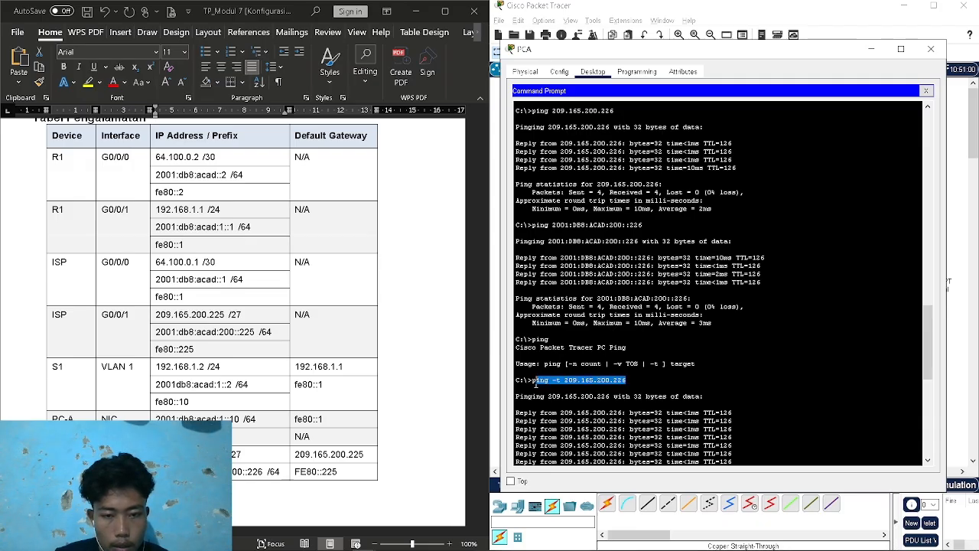
{"action": "right_click", "coordinate": [540, 380]}
{"action": "left_click", "coordinate": [554, 389]}
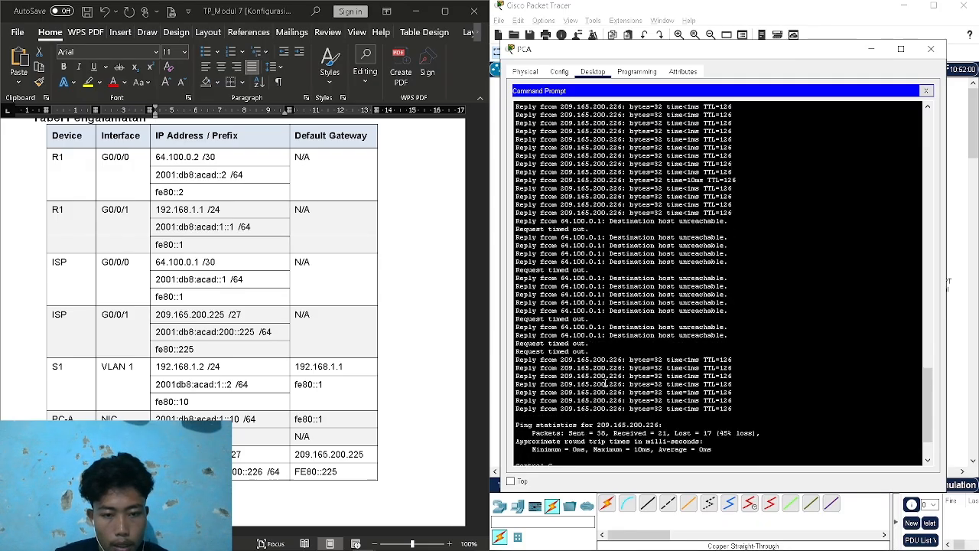
{"action": "right_click", "coordinate": [570, 459]}
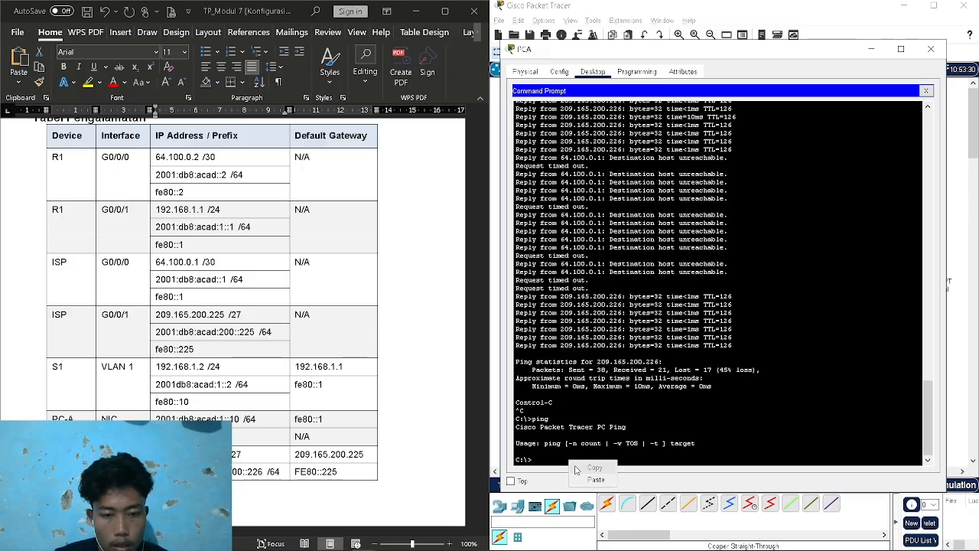
{"action": "left_click", "coordinate": [587, 475]}
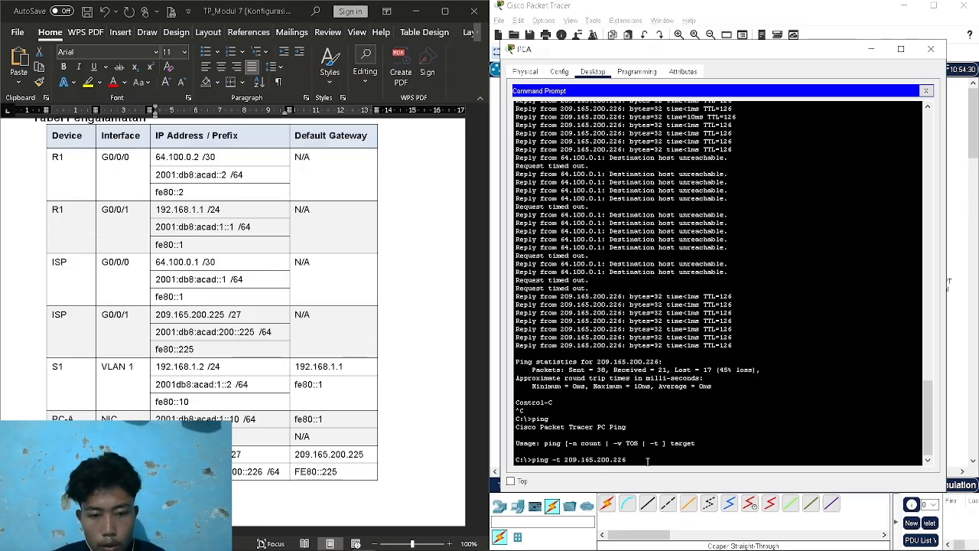
Remove the IPv4 address from the pasted command, leaving ping -t, and copy External's IPv6 address from the addressing table
{"action": "key", "text": "BackSpace"}
{"action": "key", "text": "BackSpace"}
{"action": "key", "text": "BackSpace"}
{"action": "key", "text": "BackSpace"}
{"action": "key", "text": "BackSpace"}
{"action": "key", "text": "BackSpace"}
{"action": "key", "text": "BackSpace"}
{"action": "key", "text": "BackSpace"}
{"action": "key", "text": "BackSpace"}
{"action": "key", "text": "BackSpace"}
{"action": "key", "text": "BackSpace"}
{"action": "key", "text": "BackSpace"}
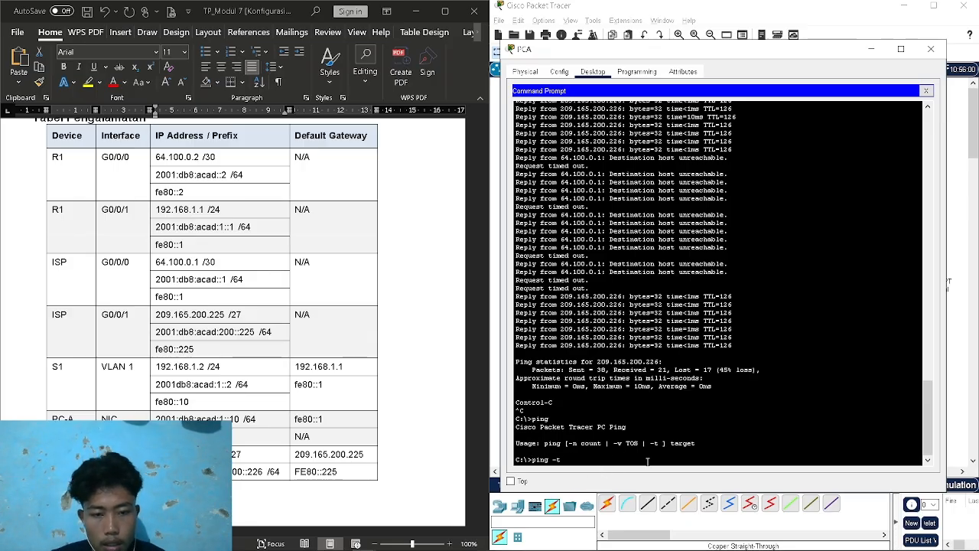
{"action": "right_click", "coordinate": [260, 476]}
{"action": "left_click", "coordinate": [289, 232]}
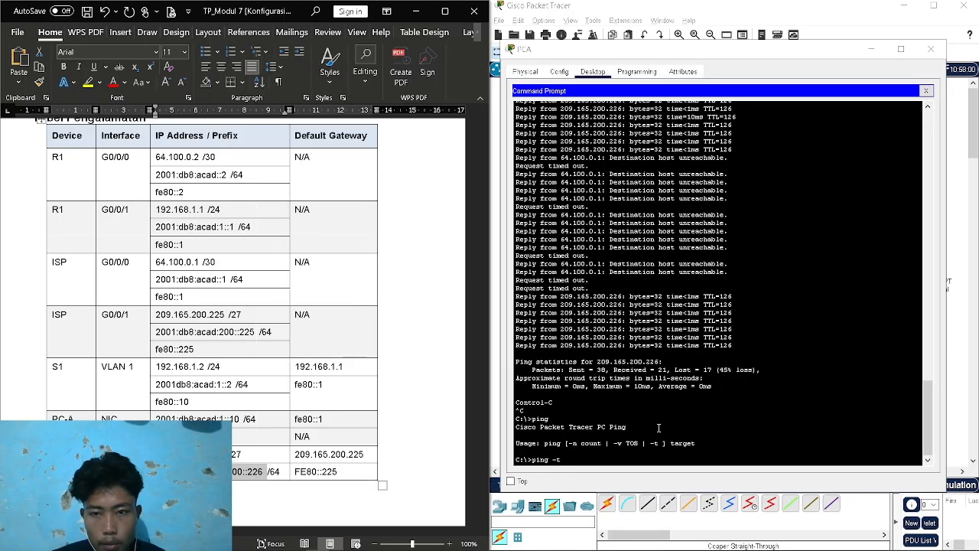
Paste External's IPv6 address after ping -t in PCA's Command Prompt and run ping -t 2001:DB8:ACAD:200::226
{"action": "left_click", "coordinate": [617, 456]}
{"action": "right_click", "coordinate": [617, 456]}
{"action": "left_click", "coordinate": [628, 479]}
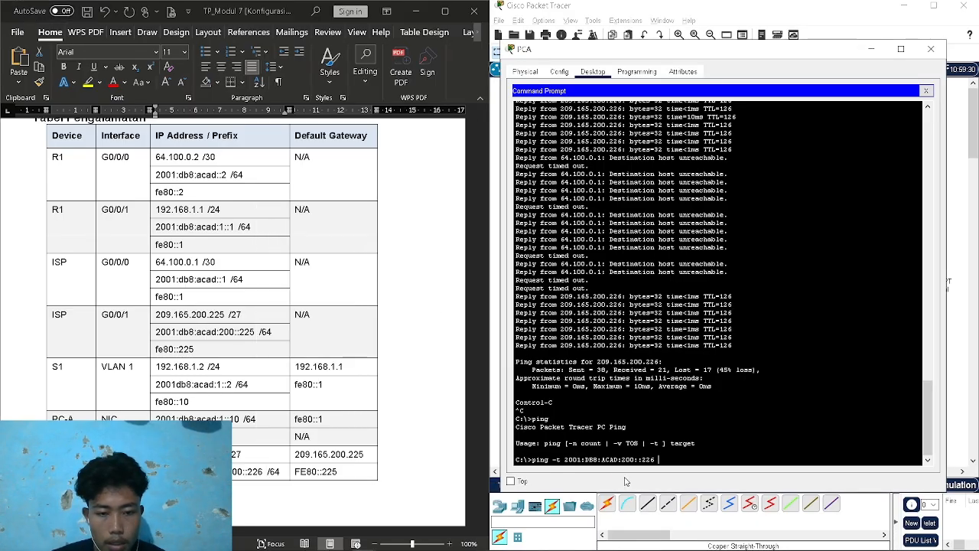
{"action": "key", "text": "Return"}
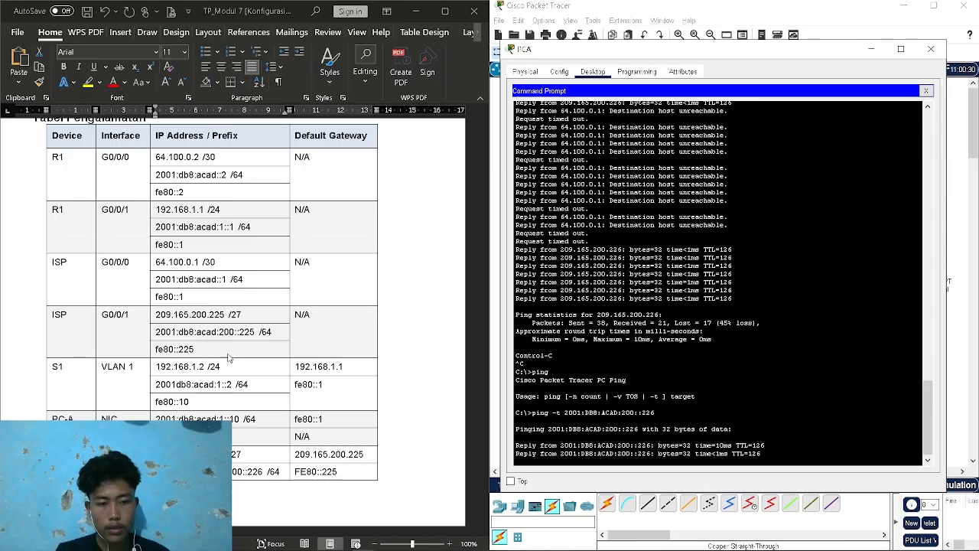
Find the question about the received ICMP error message in the document and add an empty answer line below it
{"action": "scroll", "coordinate": [227, 359], "scroll_direction": "down", "scroll_amount": 5}
{"action": "scroll", "coordinate": [227, 358], "scroll_direction": "down", "scroll_amount": 10}
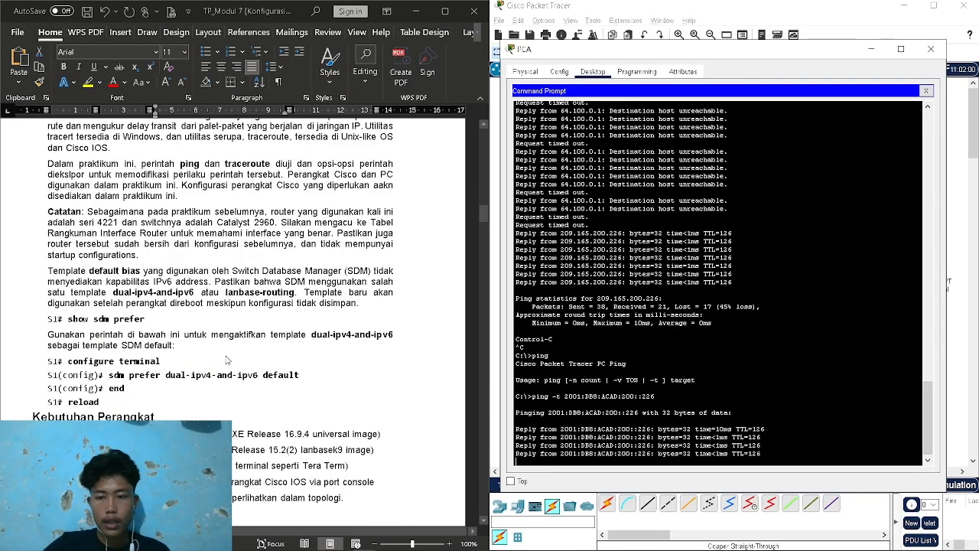
{"action": "scroll", "coordinate": [226, 360], "scroll_direction": "down", "scroll_amount": 4}
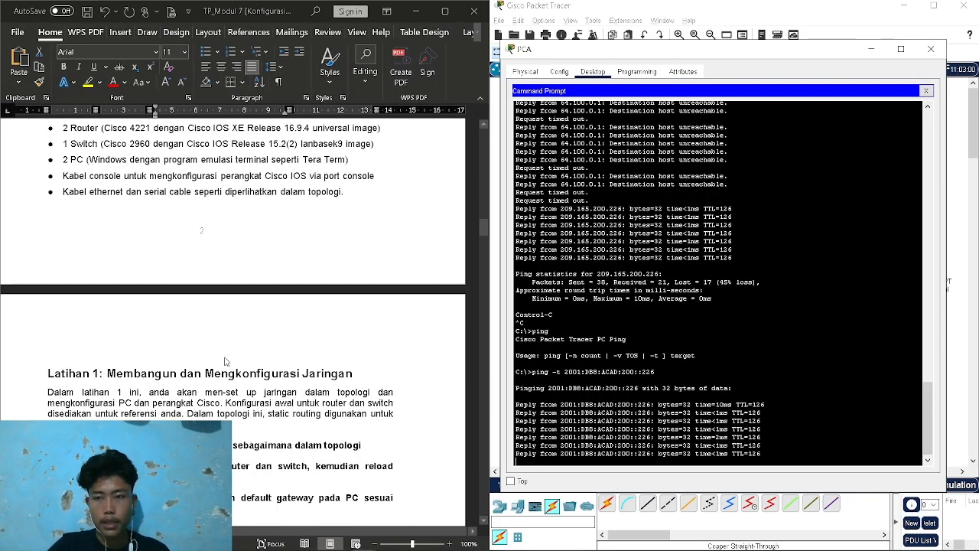
{"action": "scroll", "coordinate": [223, 365], "scroll_direction": "down", "scroll_amount": 15}
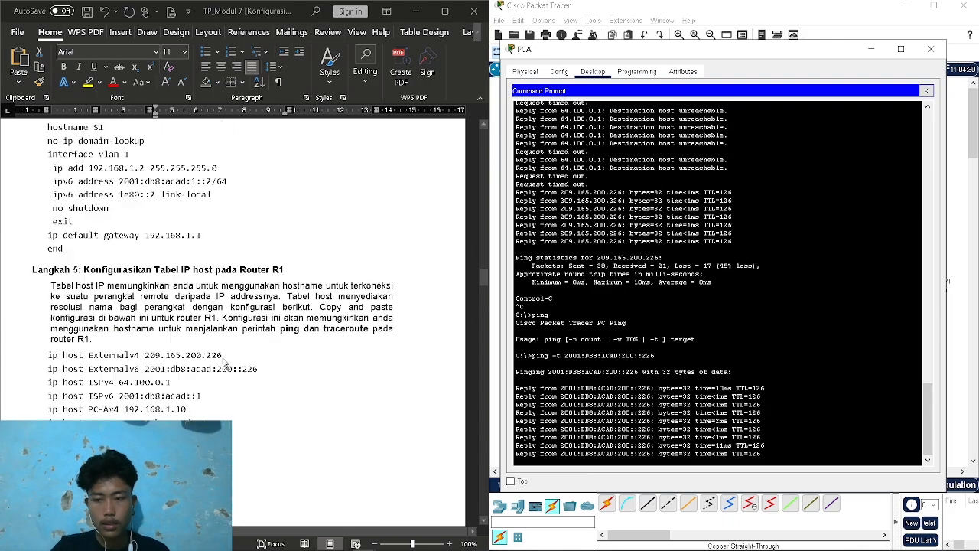
{"action": "scroll", "coordinate": [223, 362], "scroll_direction": "down", "scroll_amount": 15}
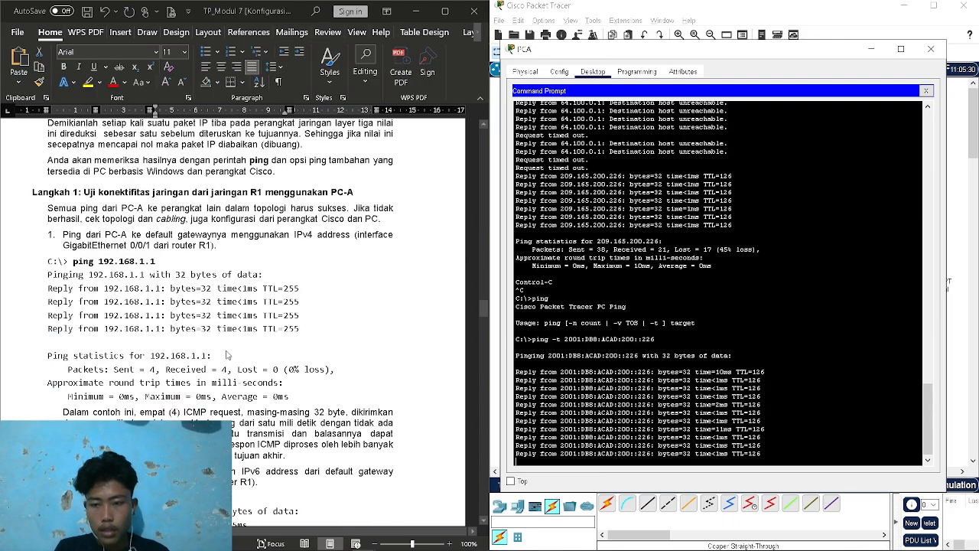
{"action": "scroll", "coordinate": [225, 353], "scroll_direction": "down", "scroll_amount": 12}
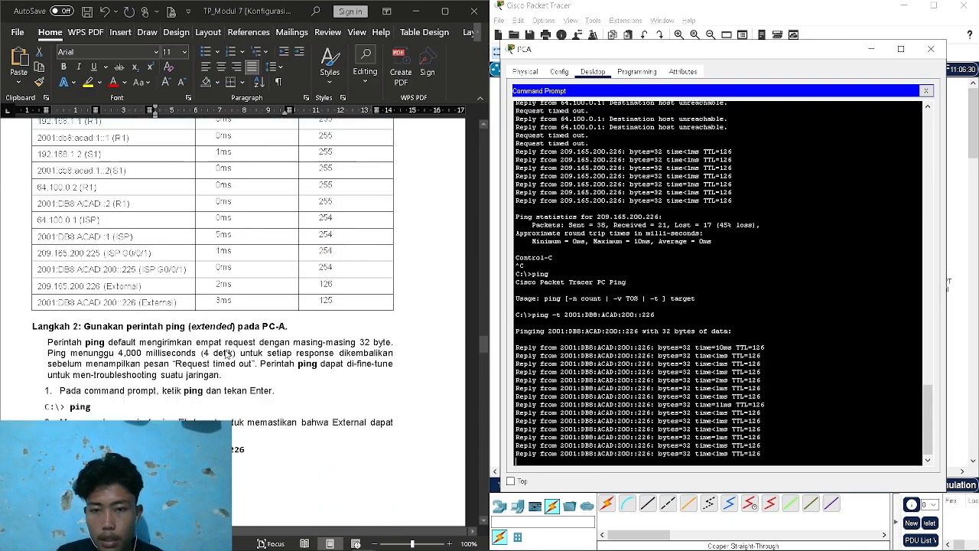
{"action": "scroll", "coordinate": [226, 353], "scroll_direction": "down", "scroll_amount": 8}
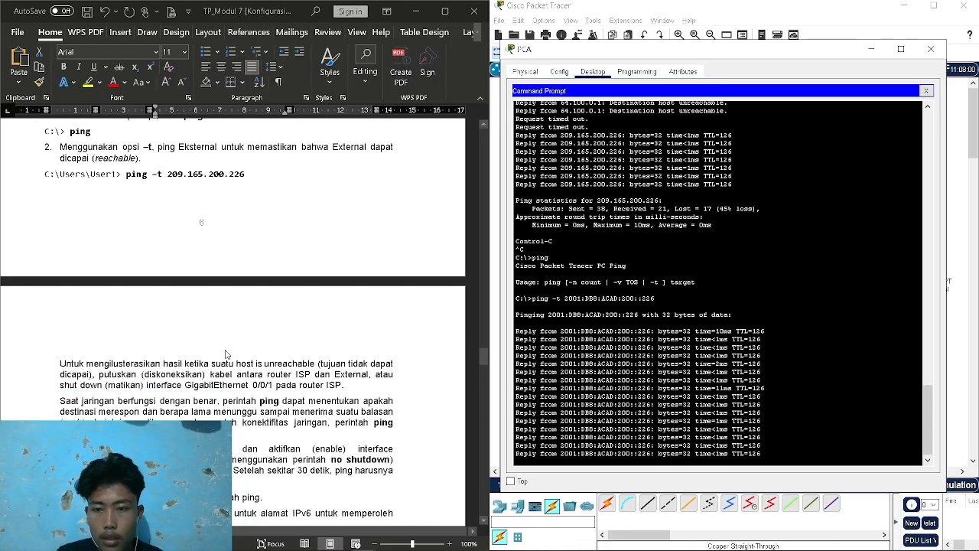
{"action": "scroll", "coordinate": [226, 356], "scroll_direction": "down", "scroll_amount": 3}
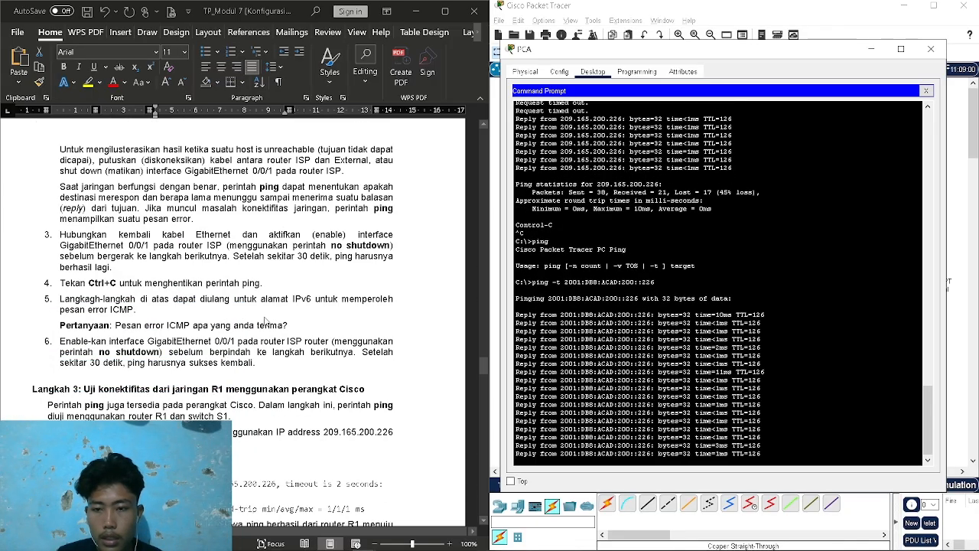
{"action": "left_click", "coordinate": [290, 328]}
{"action": "key", "text": "Return"}
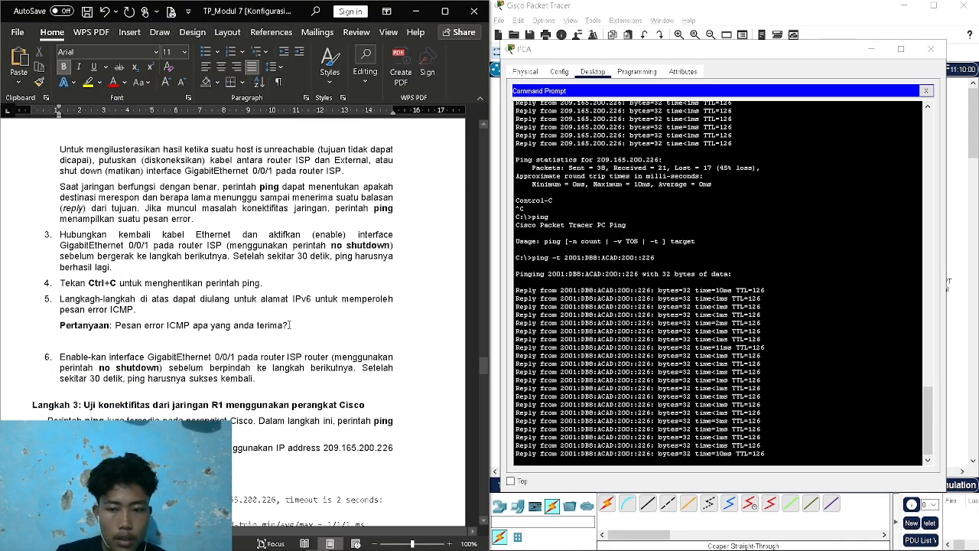
Uncover the topology and detach External's cable from the ISP router while the IPv6 ping runs, checking the ping output
{"action": "left_click_drag", "start_coordinate": [673, 49], "coordinate": [262, 16]}
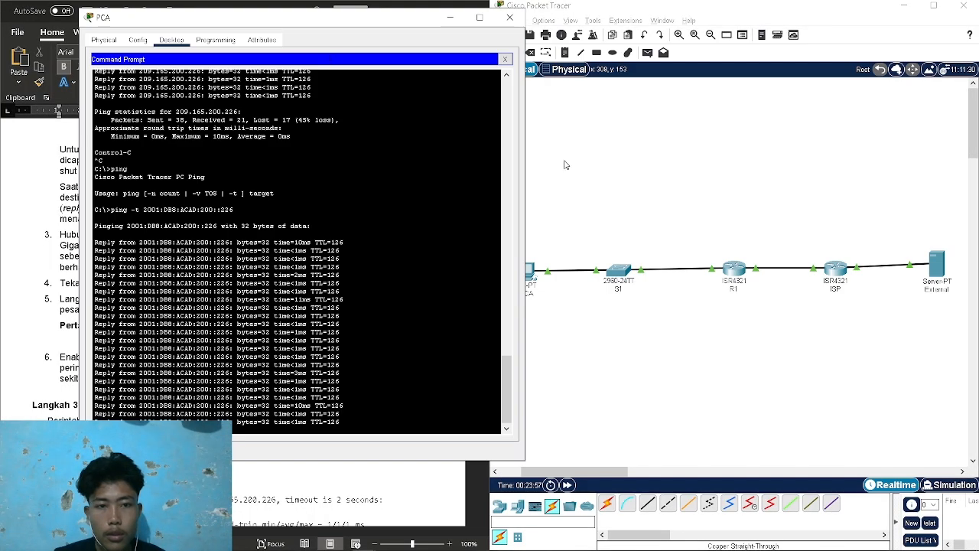
{"action": "left_click", "coordinate": [849, 268]}
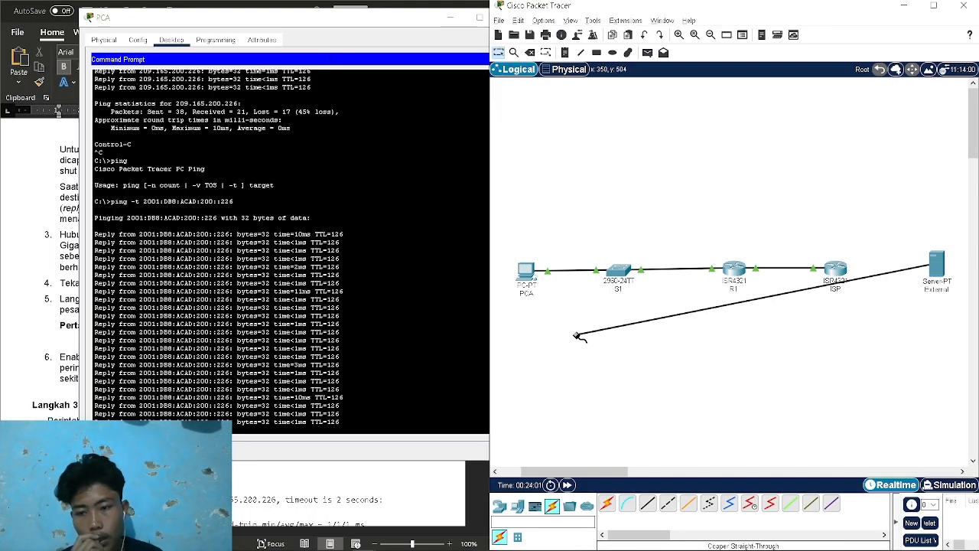
{"action": "scroll", "coordinate": [258, 165], "scroll_direction": "up", "scroll_amount": 10}
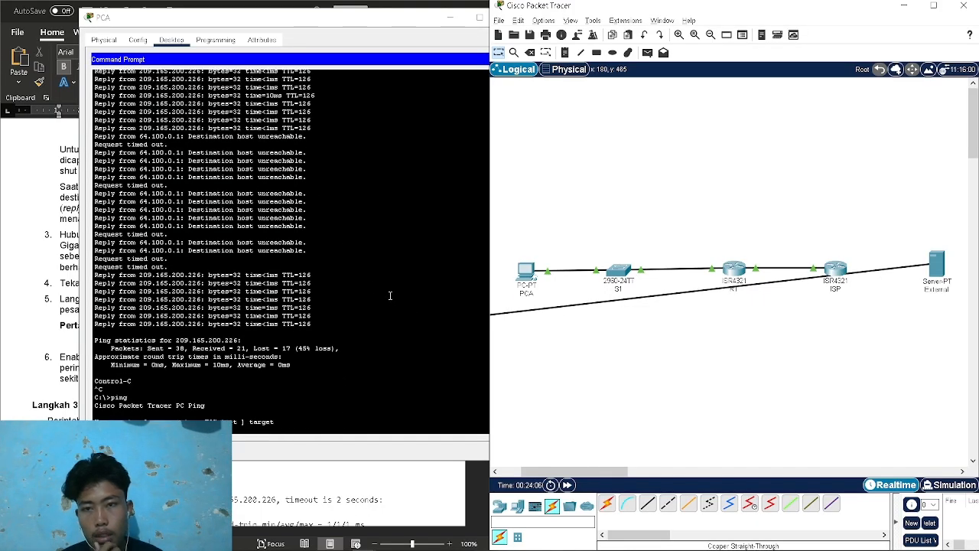
{"action": "scroll", "coordinate": [390, 295], "scroll_direction": "down", "scroll_amount": 6}
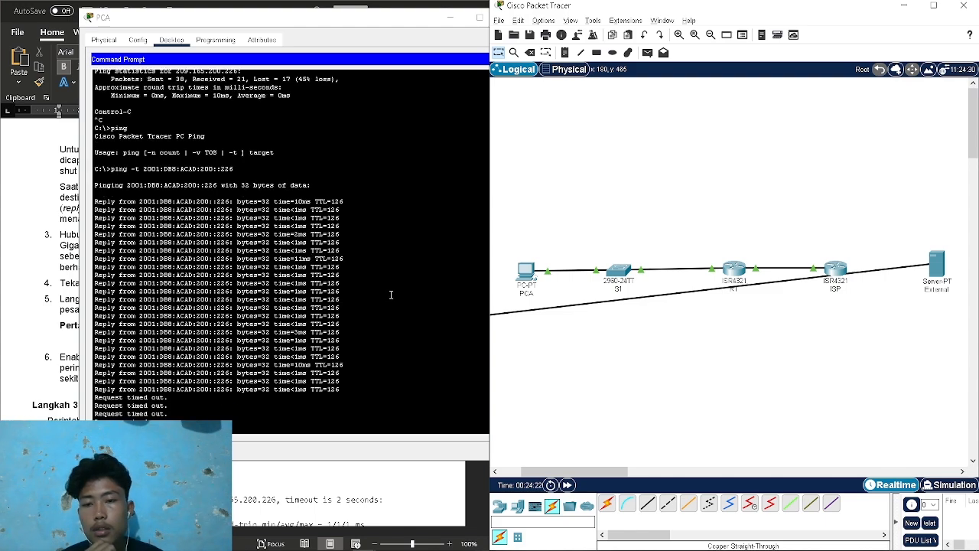
Reconnect External's cable to GigabitEthernet0/0/1 on the ISP router and move the PCA window off the document
{"action": "left_click", "coordinate": [837, 272]}
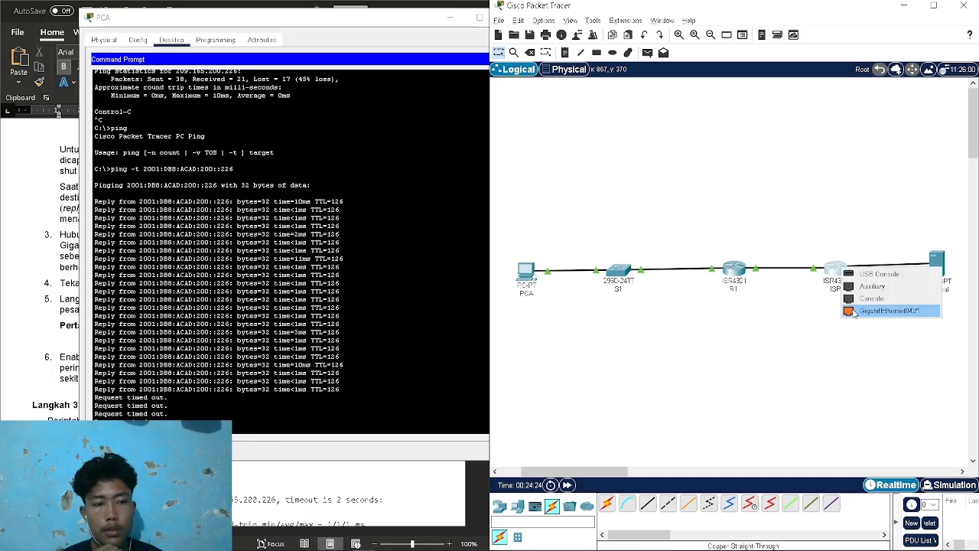
{"action": "left_click", "coordinate": [880, 310]}
{"action": "left_click_drag", "start_coordinate": [291, 19], "coordinate": [727, 33]}
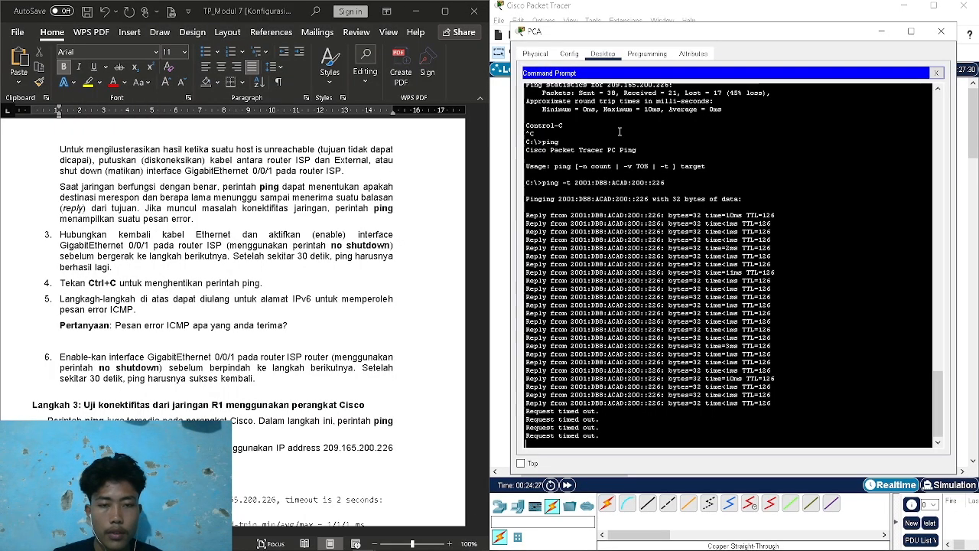
Enter "Untuk ipv4" on the empty answer line below the ICMP error question
{"action": "left_click", "coordinate": [283, 344]}
{"action": "type", "text": "Untuk"}
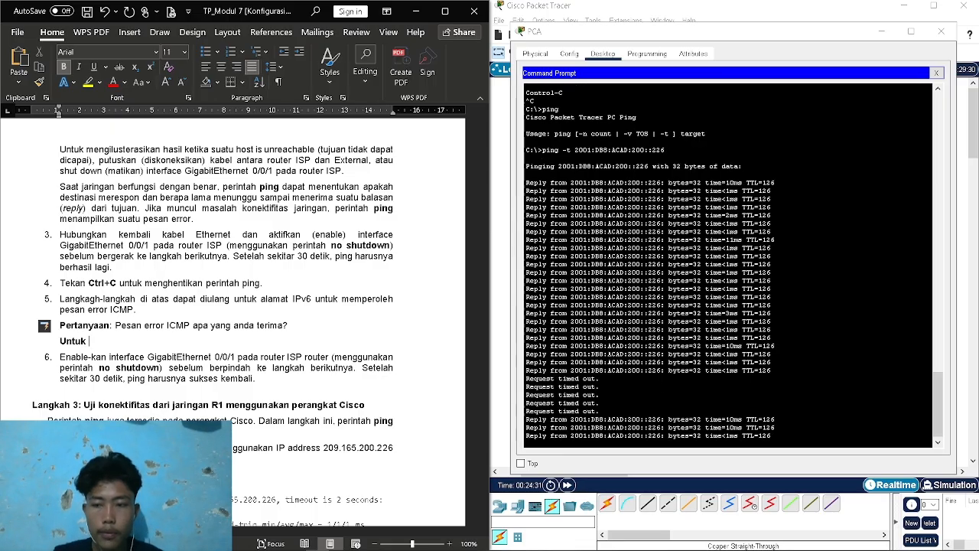
{"action": "type", "text": " ipv4"}
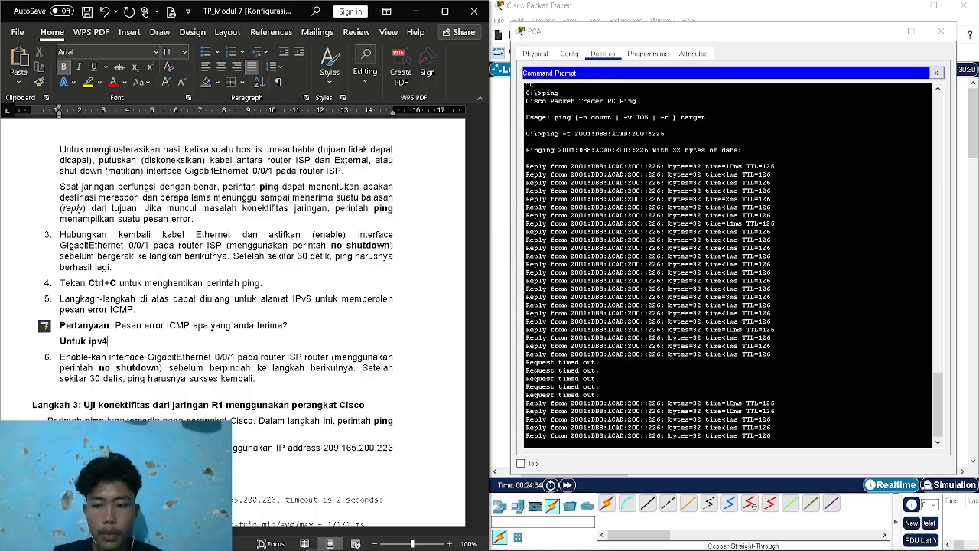
Stop the IPv6 ping on PCA and copy "Destination host unreachable. Request timed out." from the earlier IPv4 ping output
{"action": "left_click", "coordinate": [792, 434]}
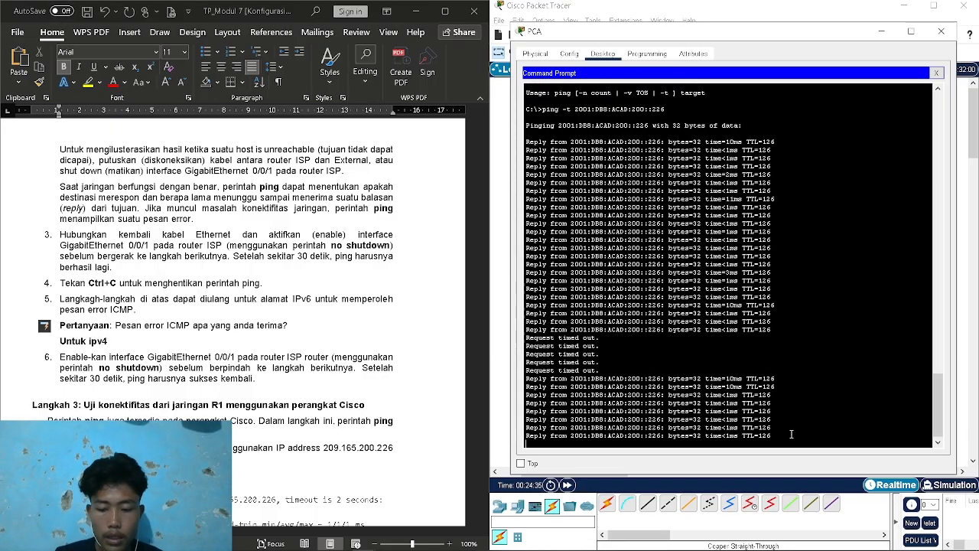
{"action": "key", "text": "ctrl+c"}
{"action": "scroll", "coordinate": [610, 223], "scroll_direction": "up", "scroll_amount": 10}
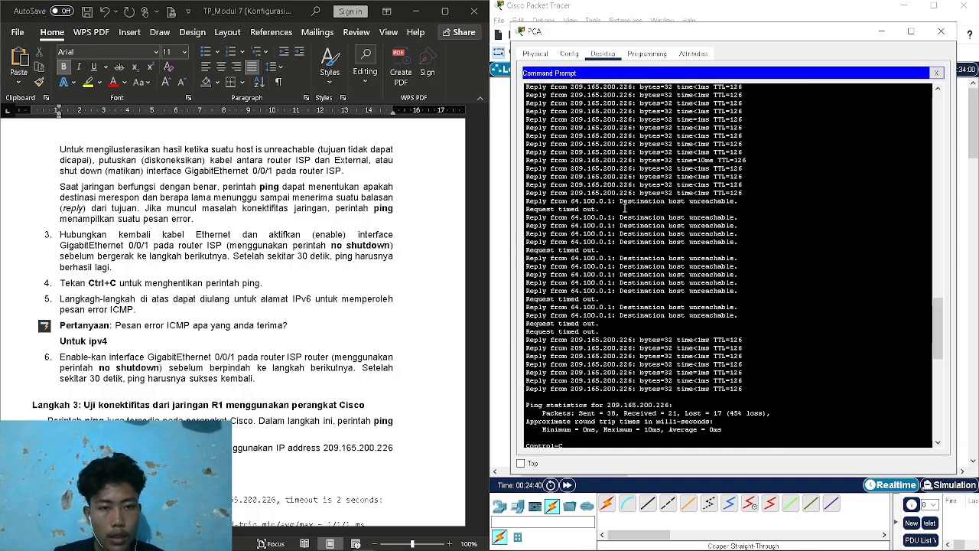
{"action": "left_click_drag", "start_coordinate": [620, 202], "coordinate": [753, 207]}
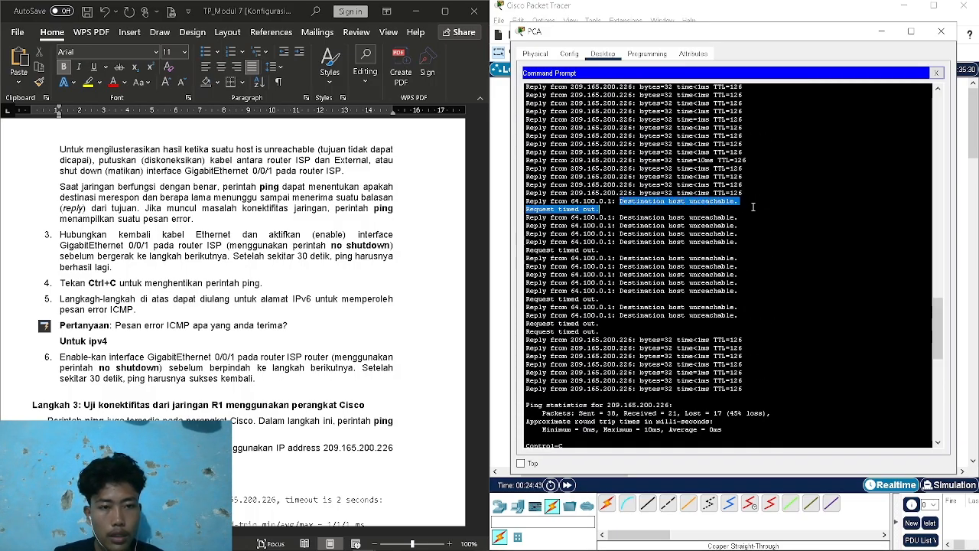
{"action": "right_click", "coordinate": [720, 202]}
{"action": "left_click", "coordinate": [735, 210]}
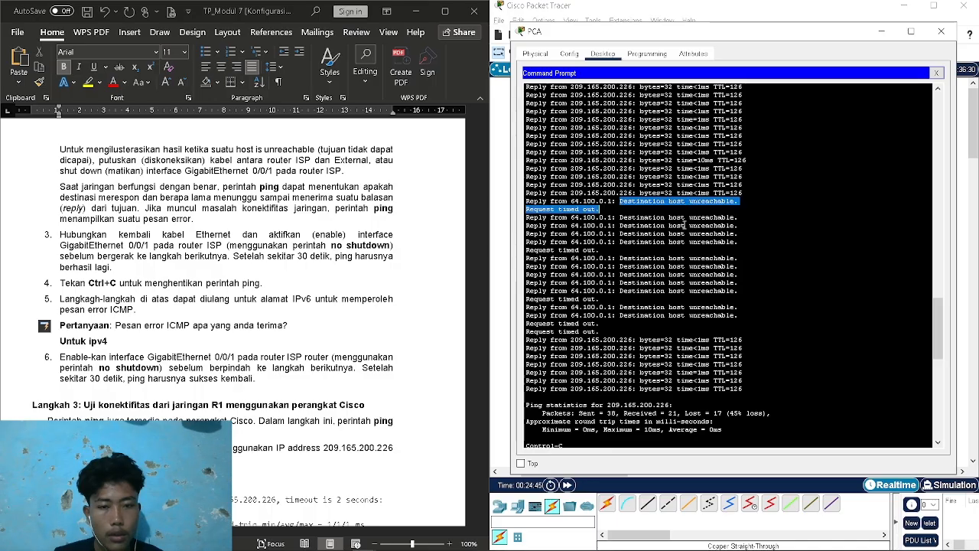
Paste the copied error messages after "Untuk ipv4" and bring "Request timed out" onto the same line as "Destination host unreachable."
{"action": "left_click", "coordinate": [203, 337]}
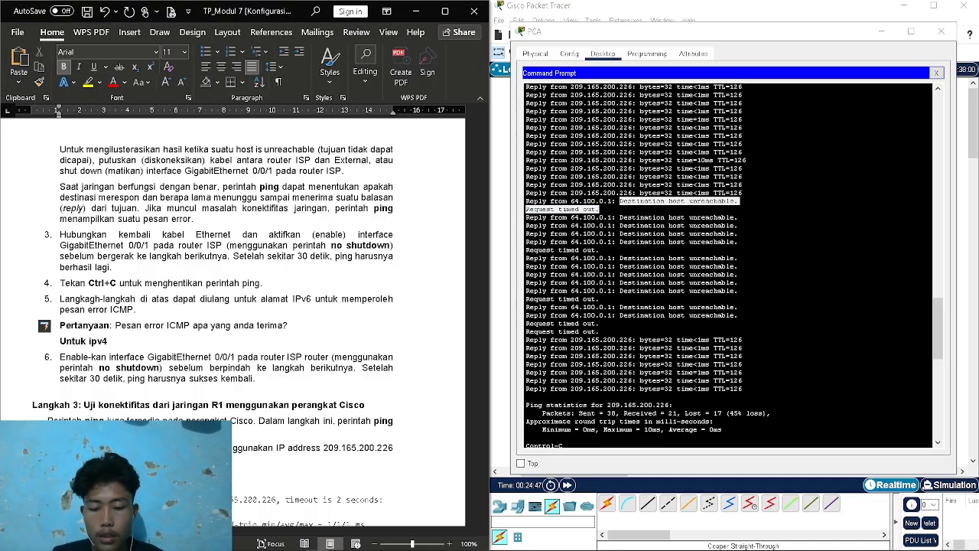
{"action": "key", "text": "ctrl+v"}
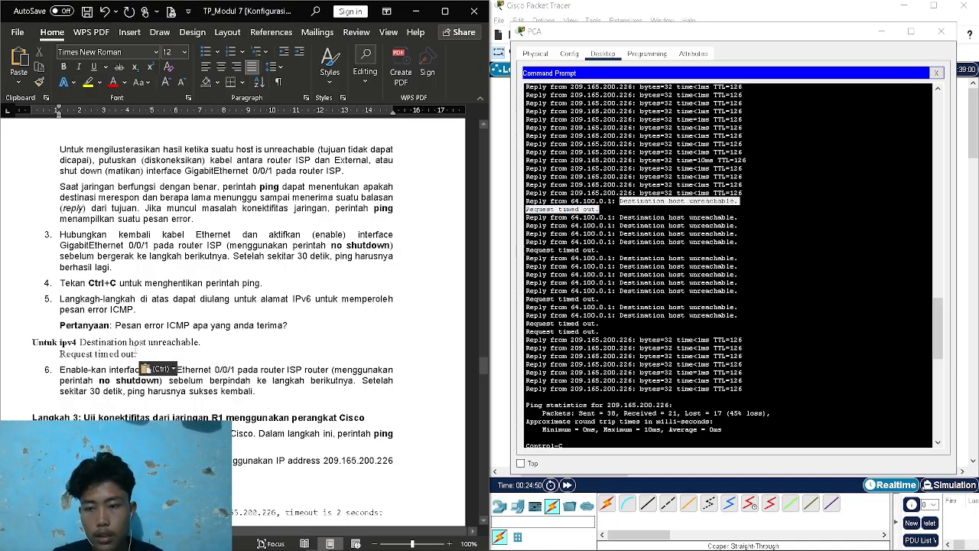
{"action": "key", "text": "shift+Home"}
{"action": "key", "text": "BackSpace"}
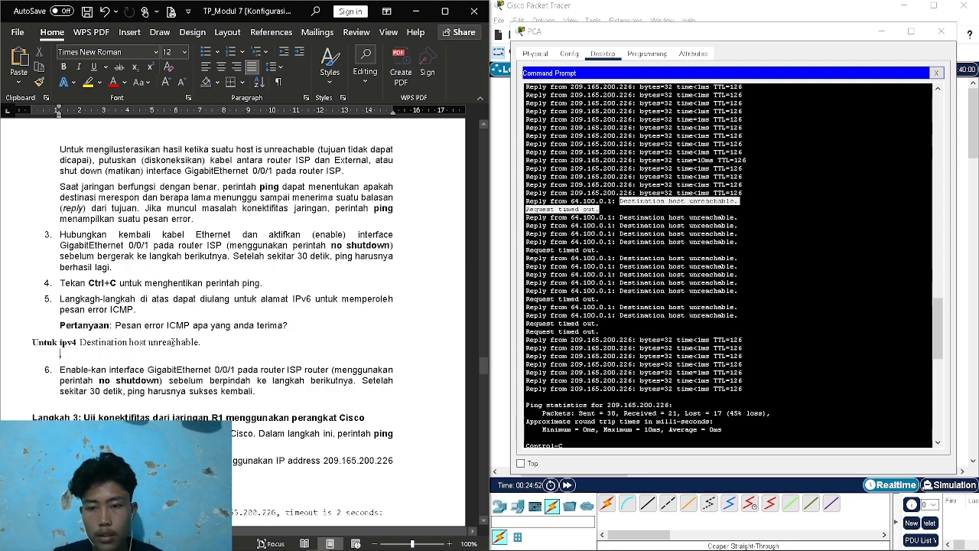
{"action": "key", "text": "ctrl+z"}
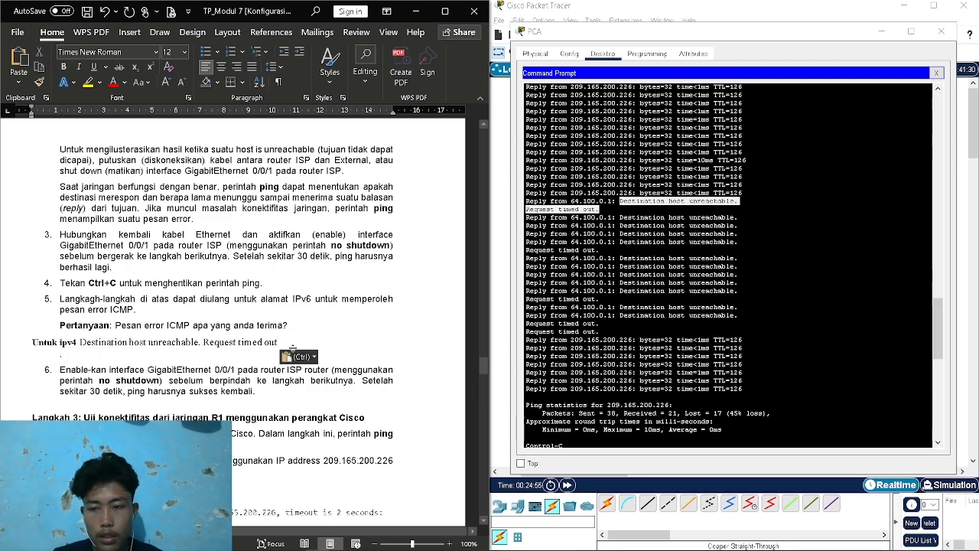
Add a new answer line reading "Untuk ipv6" below the ipv4 answer to the ICMP error question
{"action": "key", "text": "Return"}
{"action": "type", "text": "Untuk "}
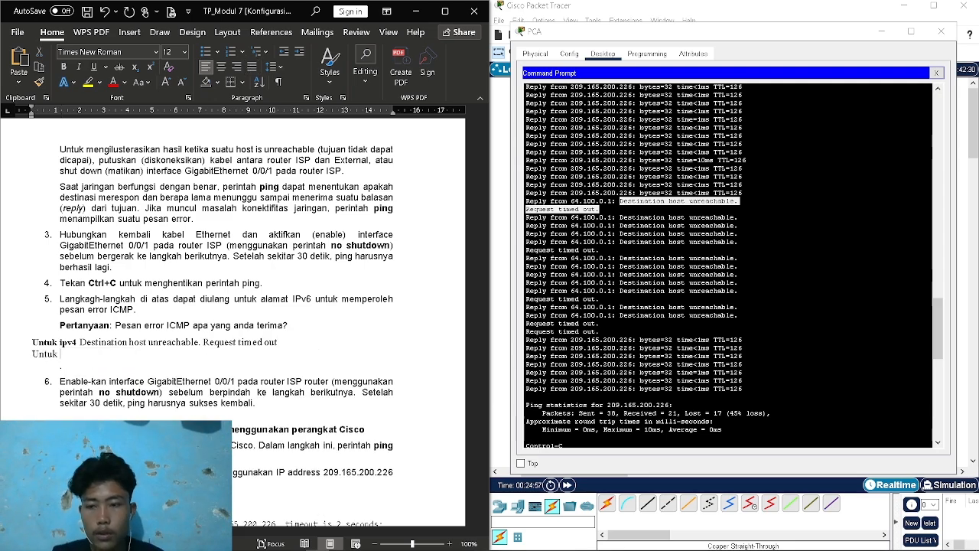
{"action": "type", "text": "ipv6"}
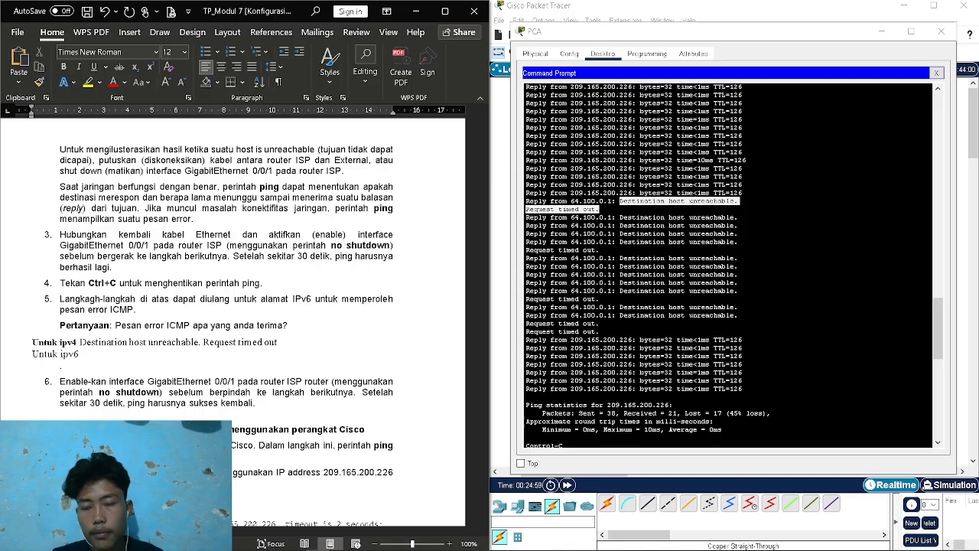
Copy the "Request timed out." message from PCA's IPv6 ping output, close the PCA window and paste the message after "Untuk ipv6"
{"action": "scroll", "coordinate": [581, 306], "scroll_direction": "down", "scroll_amount": 15}
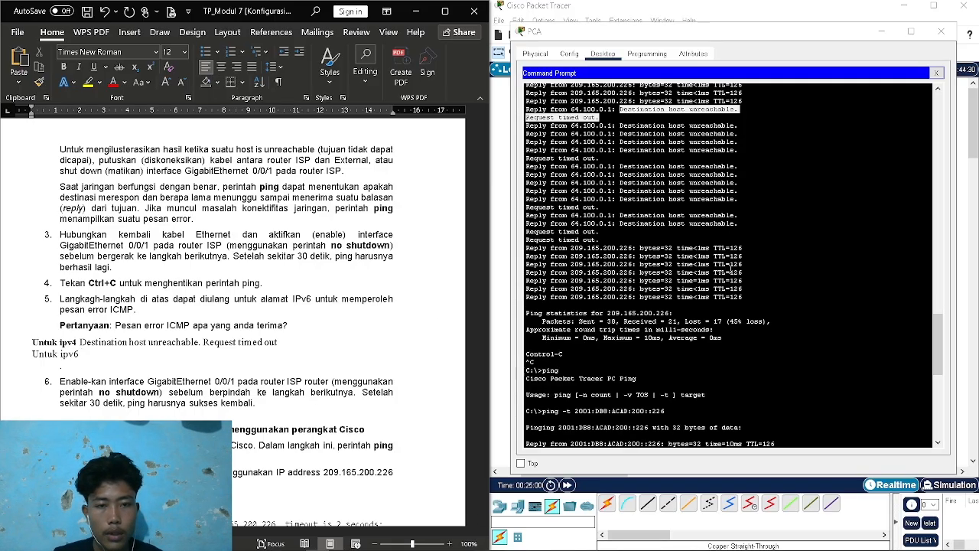
{"action": "left_click_drag", "start_coordinate": [601, 303], "coordinate": [526, 303]}
{"action": "right_click", "coordinate": [528, 305]}
{"action": "left_click", "coordinate": [549, 311]}
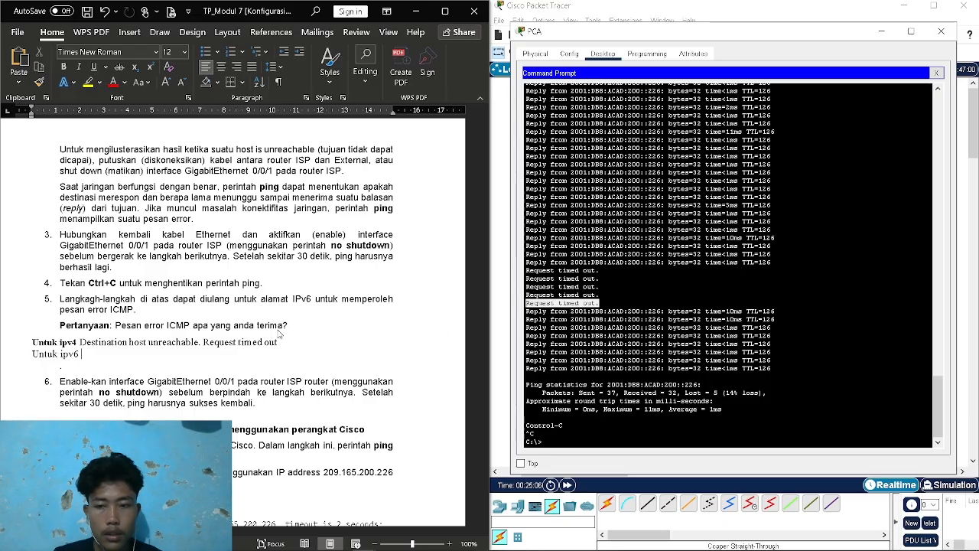
{"action": "left_click", "coordinate": [222, 353]}
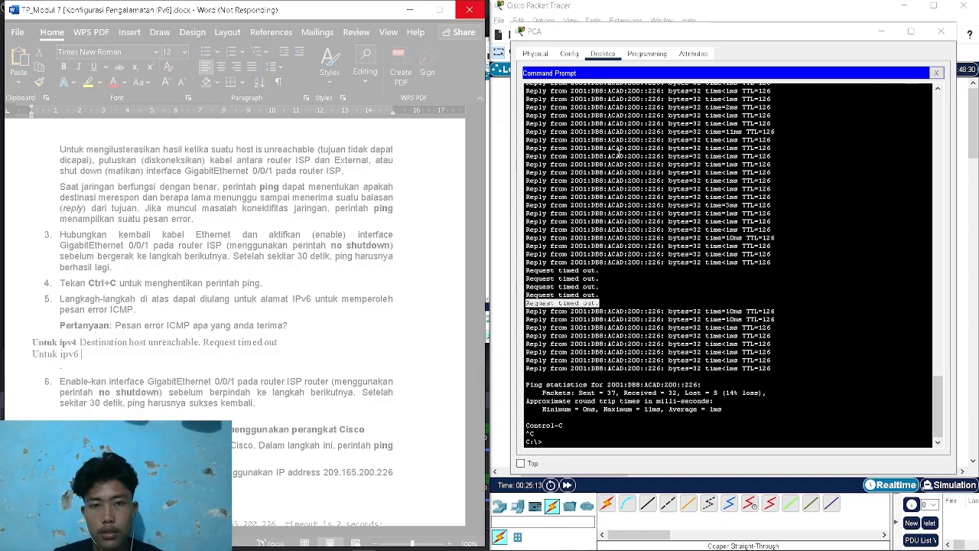
{"action": "left_click", "coordinate": [951, 33]}
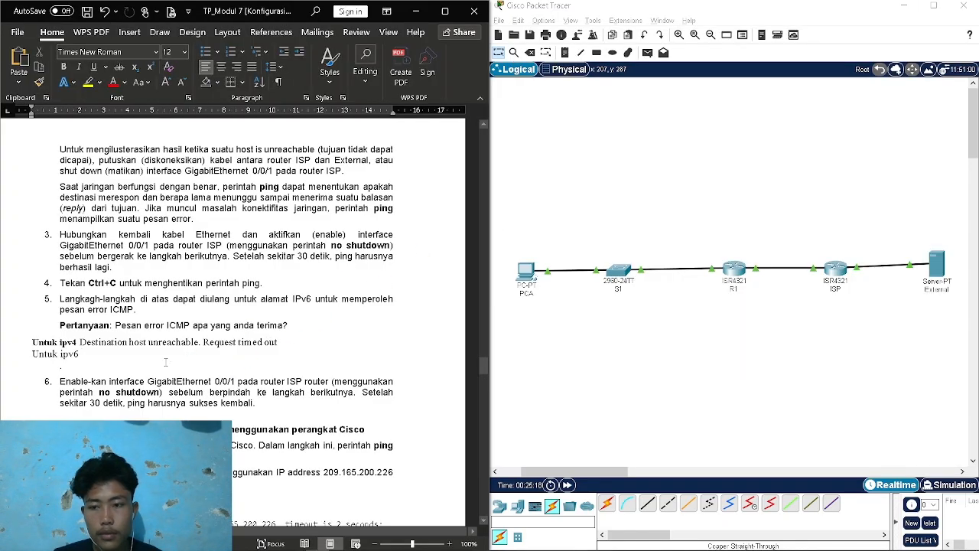
{"action": "right_click", "coordinate": [175, 354]}
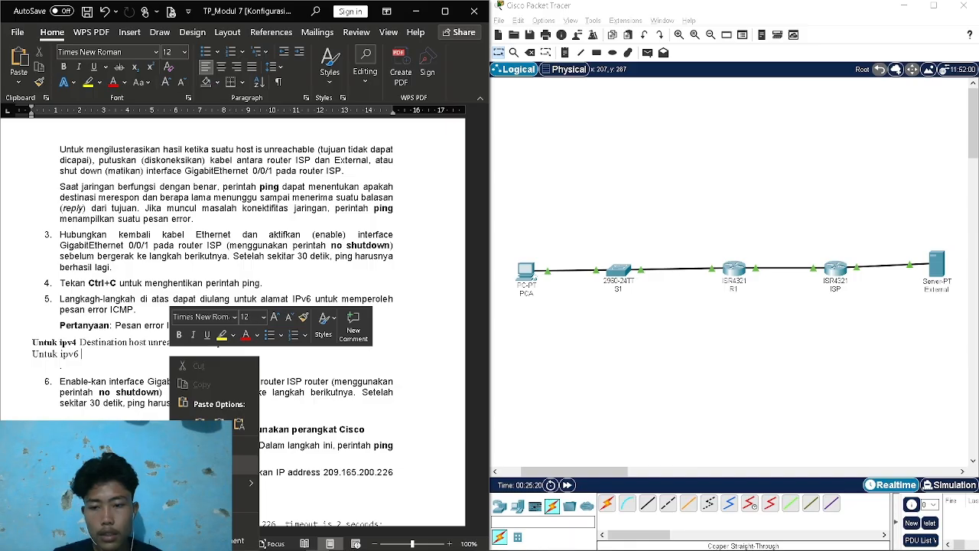
{"action": "left_click", "coordinate": [200, 422]}
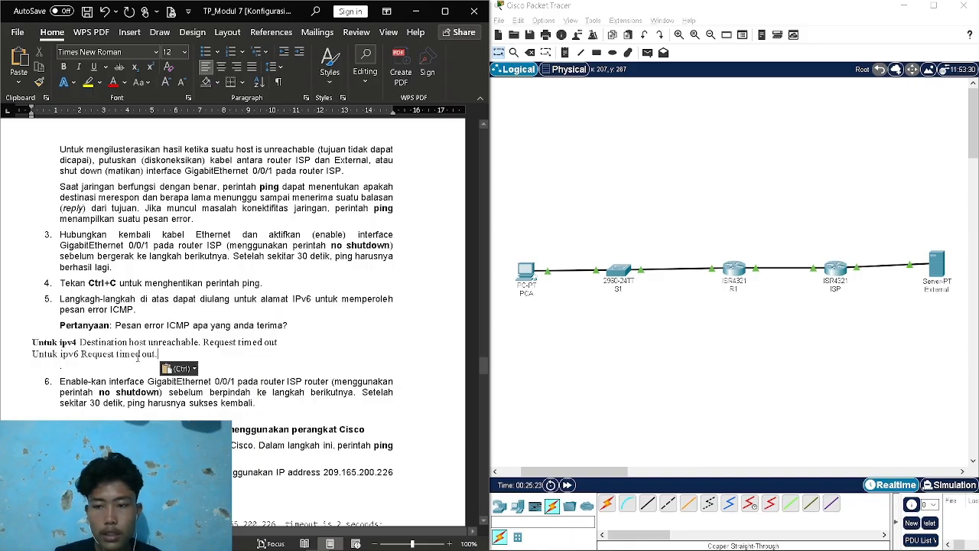
Following Langkah 3 of the worksheet, open router R1's command line and enter privileged mode with en
{"action": "scroll", "coordinate": [364, 341], "scroll_direction": "down", "scroll_amount": 3}
{"action": "left_click", "coordinate": [285, 329]}
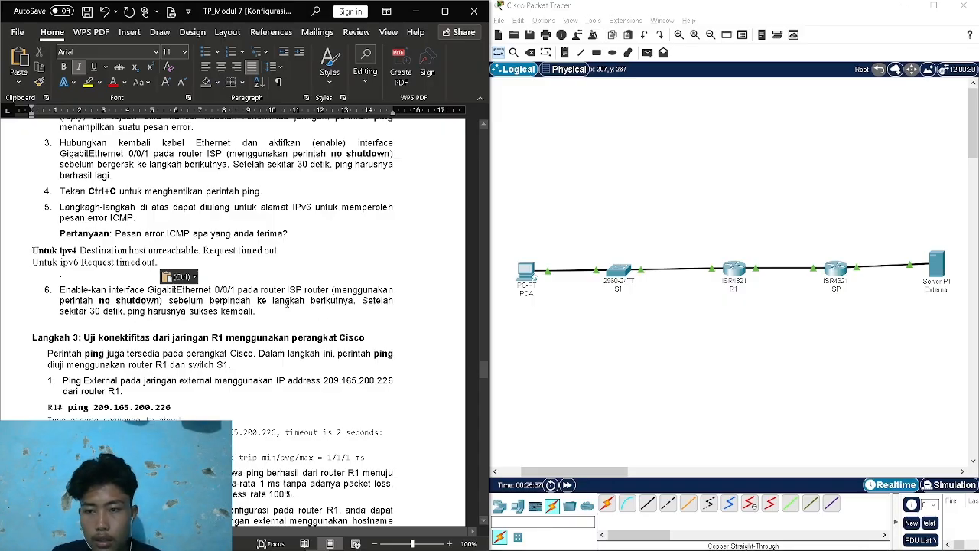
{"action": "scroll", "coordinate": [287, 302], "scroll_direction": "down", "scroll_amount": 2}
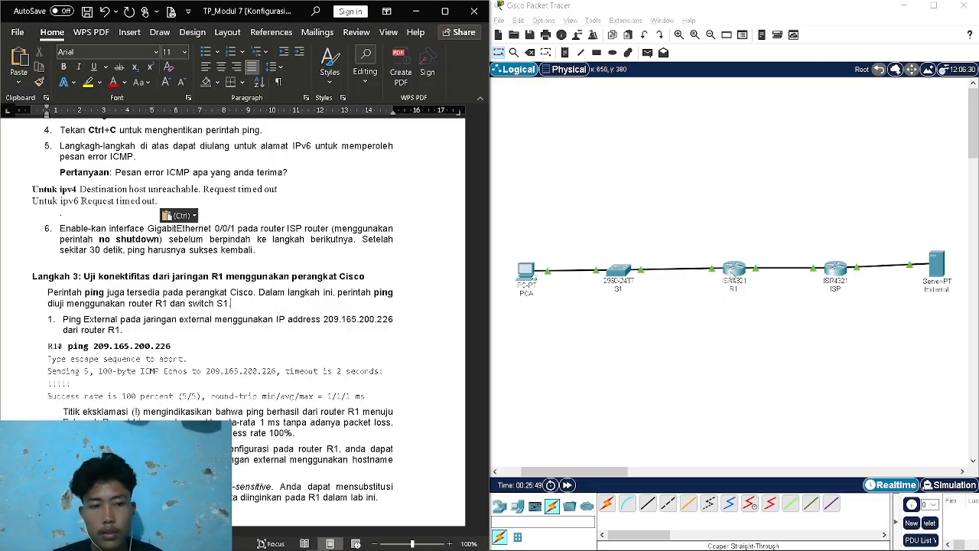
{"action": "left_click", "coordinate": [733, 270]}
{"action": "left_click_drag", "start_coordinate": [630, 114], "coordinate": [746, 43]}
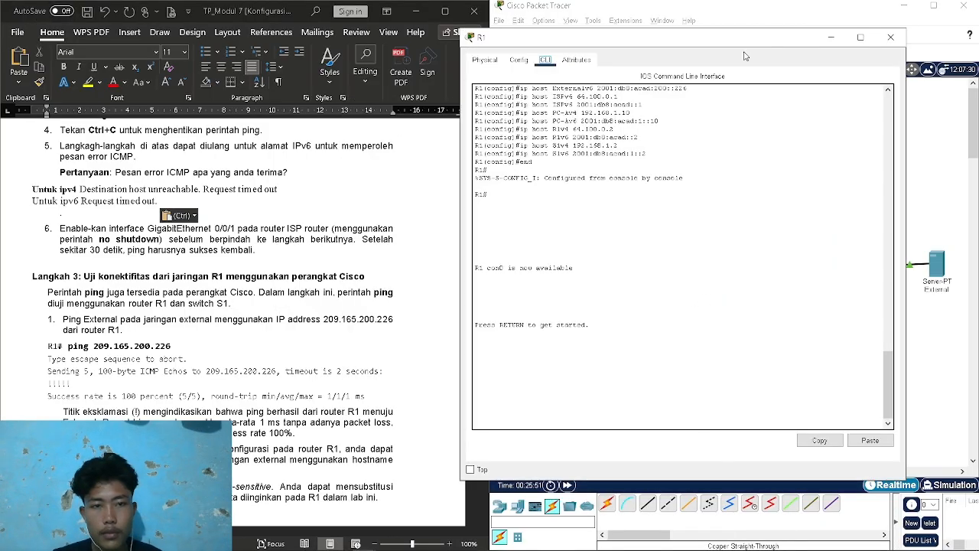
{"action": "left_click", "coordinate": [592, 408]}
{"action": "key", "text": "Return"}
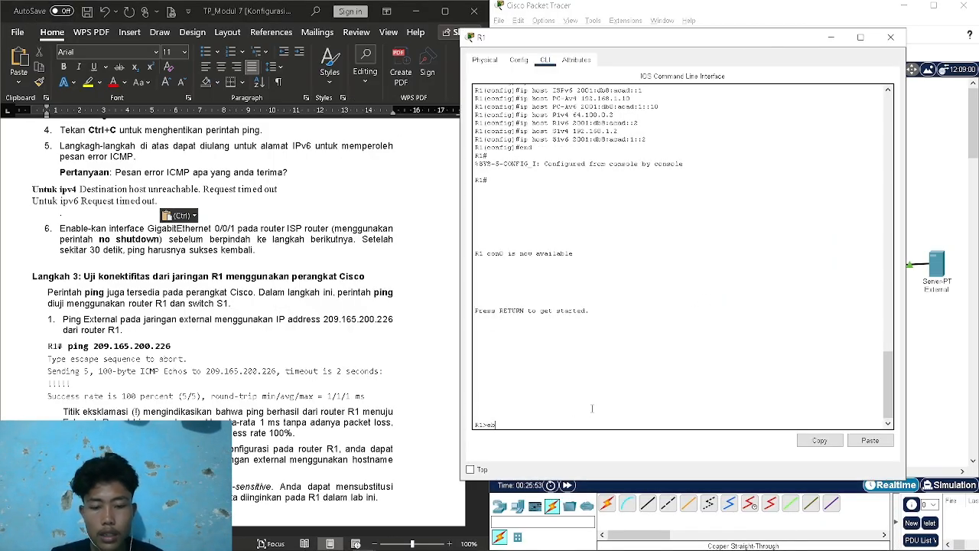
{"action": "type", "text": "en"}
{"action": "key", "text": "Return"}
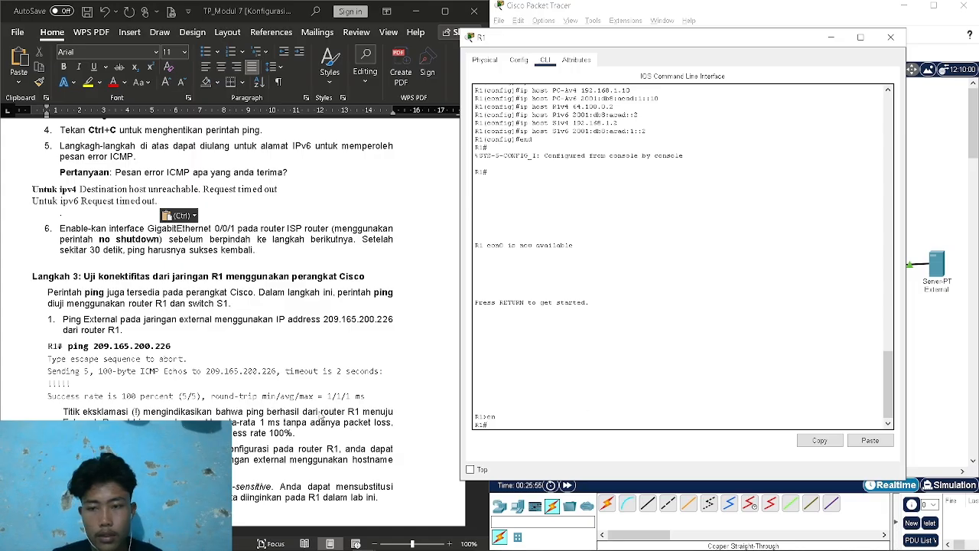
Copy the worksheet's command ping 209.165.200.226 and run it twice on router R1
{"action": "left_click", "coordinate": [57, 345]}
{"action": "left_click_drag", "start_coordinate": [57, 345], "coordinate": [81, 351]}
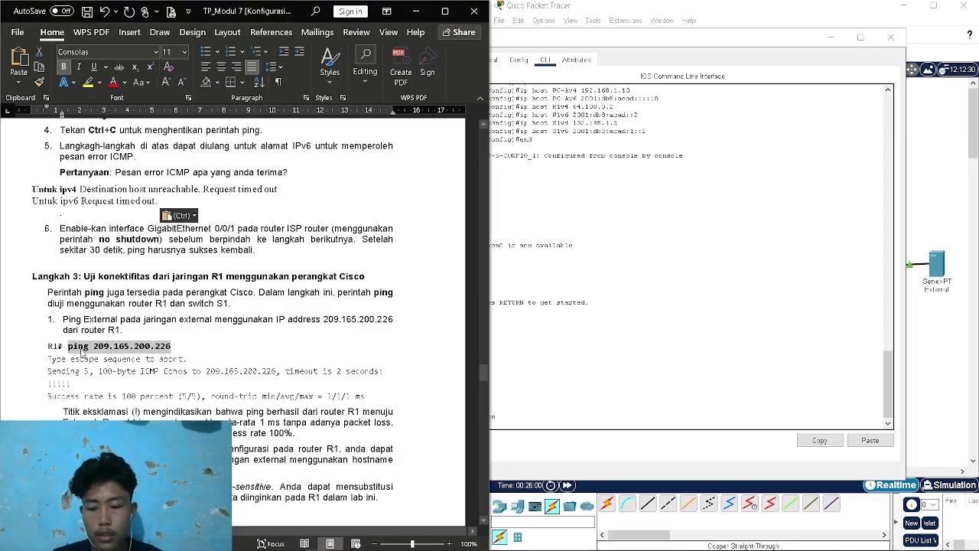
{"action": "key", "text": "ctrl+c"}
{"action": "left_click", "coordinate": [526, 429]}
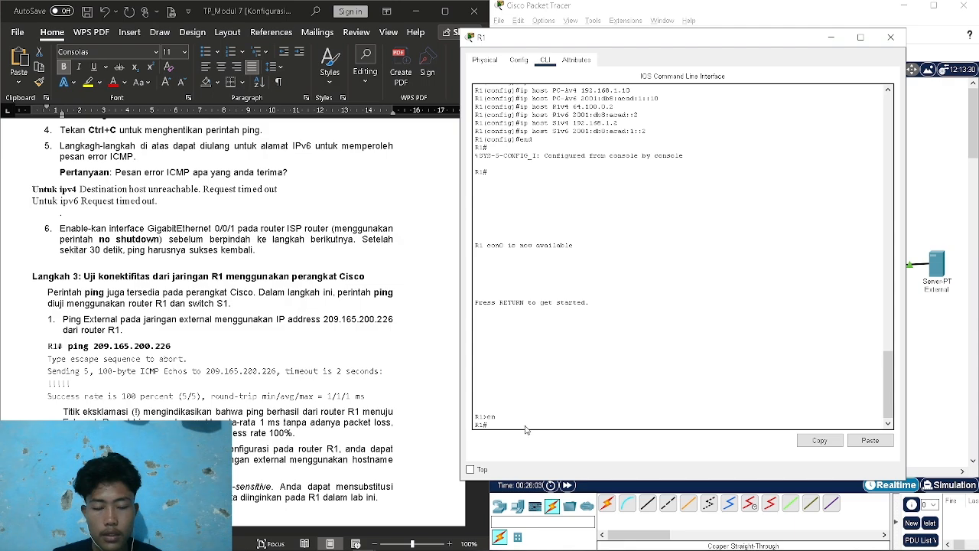
{"action": "key", "text": "ctrl+v"}
{"action": "key", "text": "Return"}
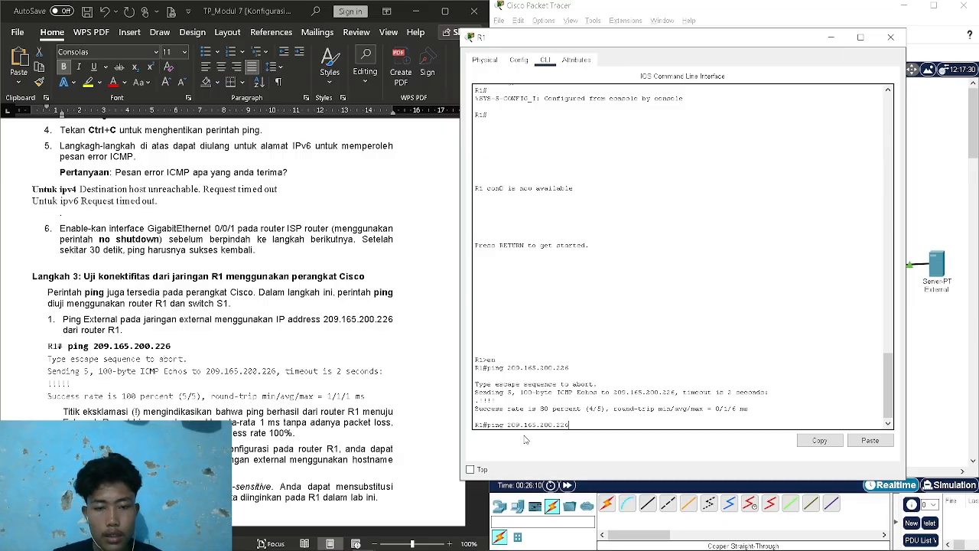
{"action": "key", "text": "ctrl+v"}
{"action": "key", "text": "Return"}
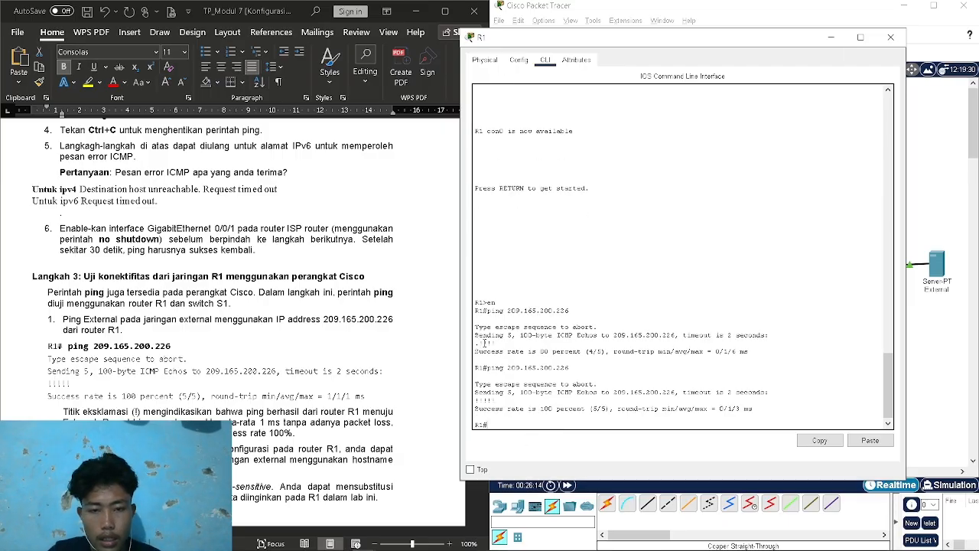
Following item 2 of Langkah 3, ping the external server from R1 by its IPv4 hostname with ping Externalv4
{"action": "scroll", "coordinate": [103, 414], "scroll_direction": "down", "scroll_amount": 1}
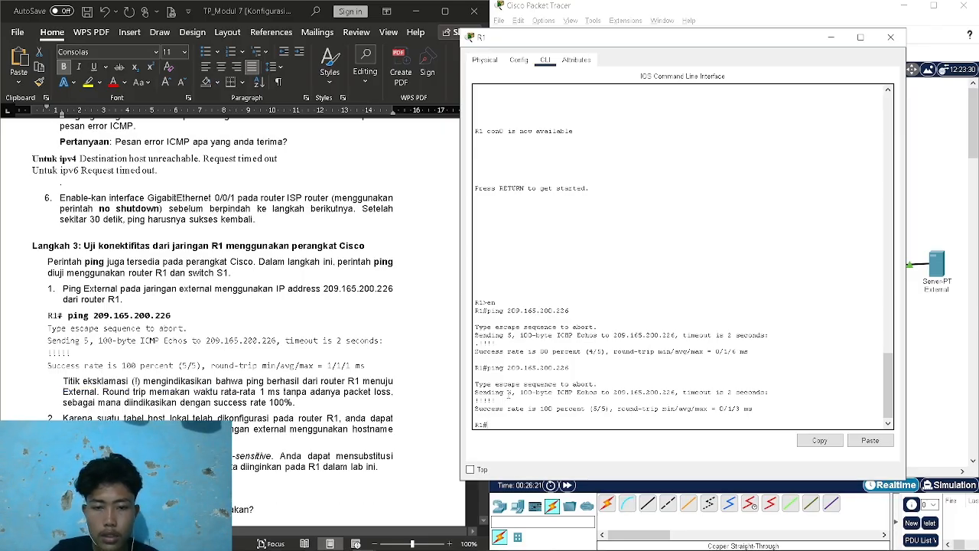
{"action": "scroll", "coordinate": [190, 412], "scroll_direction": "down", "scroll_amount": 2}
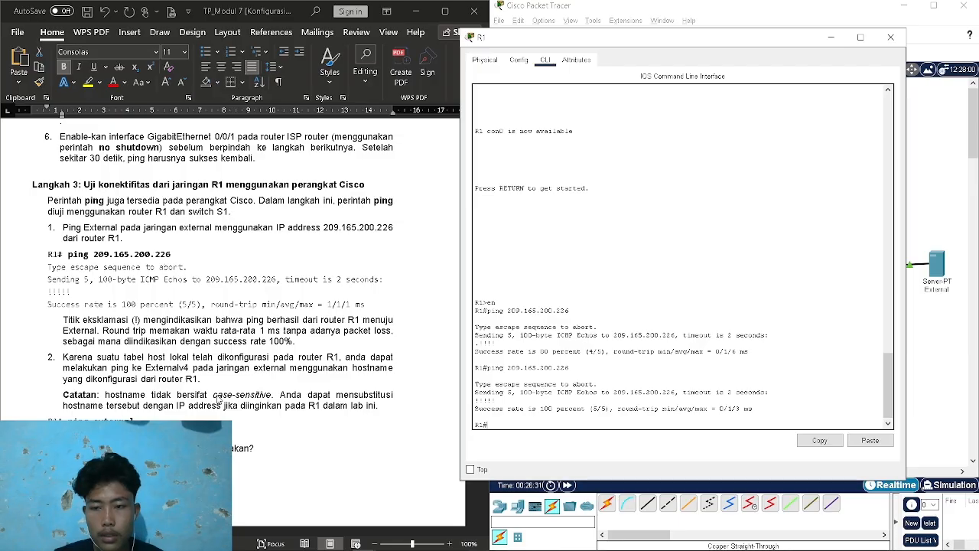
{"action": "scroll", "coordinate": [85, 383], "scroll_direction": "down", "scroll_amount": 2}
{"action": "key", "text": "alt+Tab"}
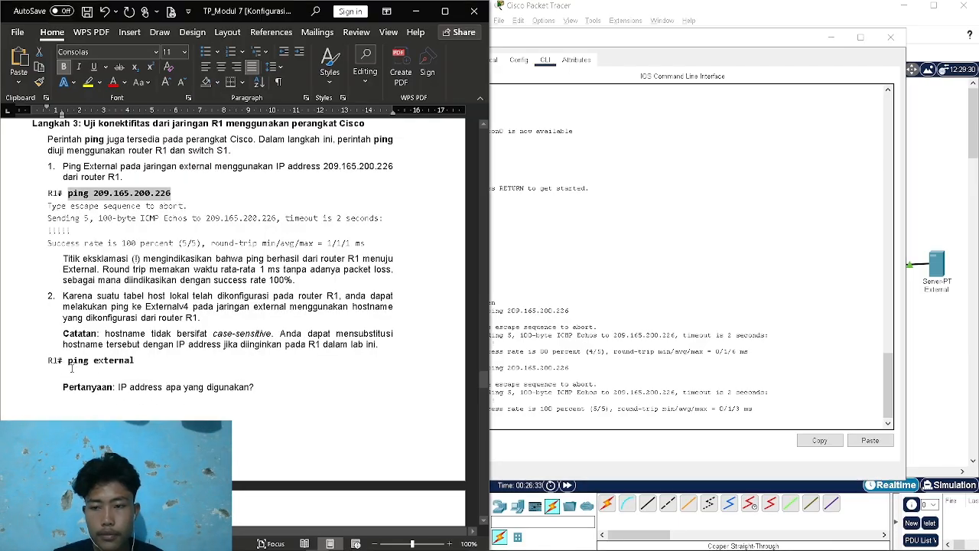
{"action": "left_click_drag", "start_coordinate": [68, 361], "coordinate": [136, 364]}
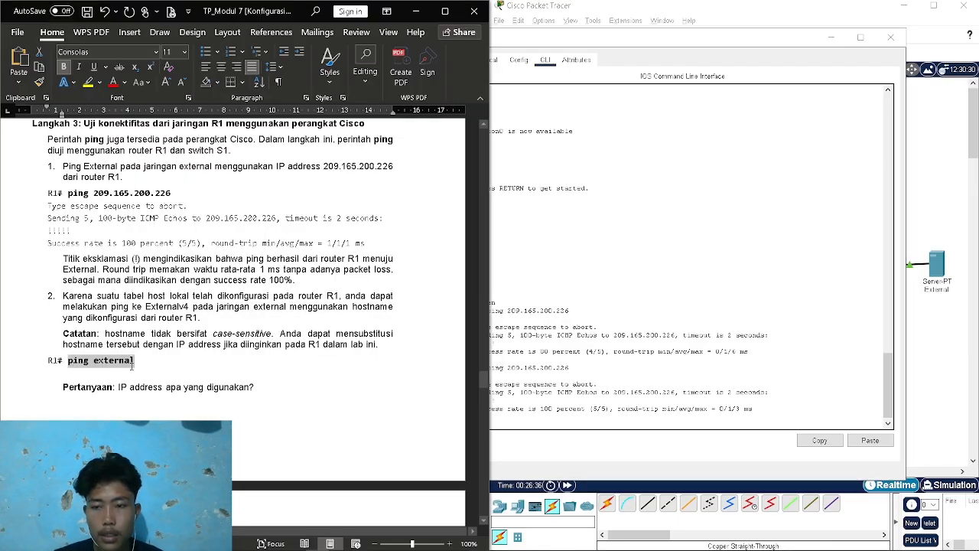
{"action": "left_click", "coordinate": [546, 423]}
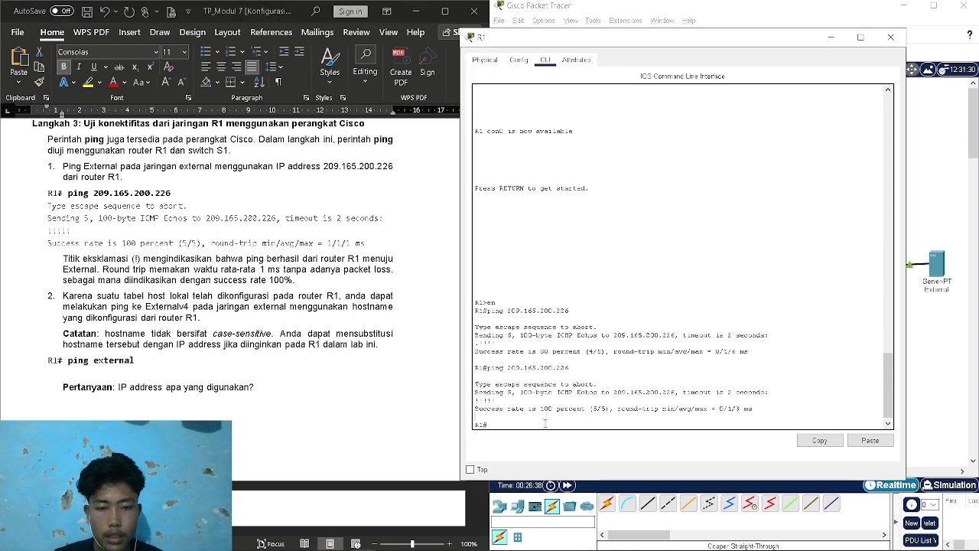
{"action": "right_click", "coordinate": [545, 424]}
{"action": "left_click", "coordinate": [564, 443]}
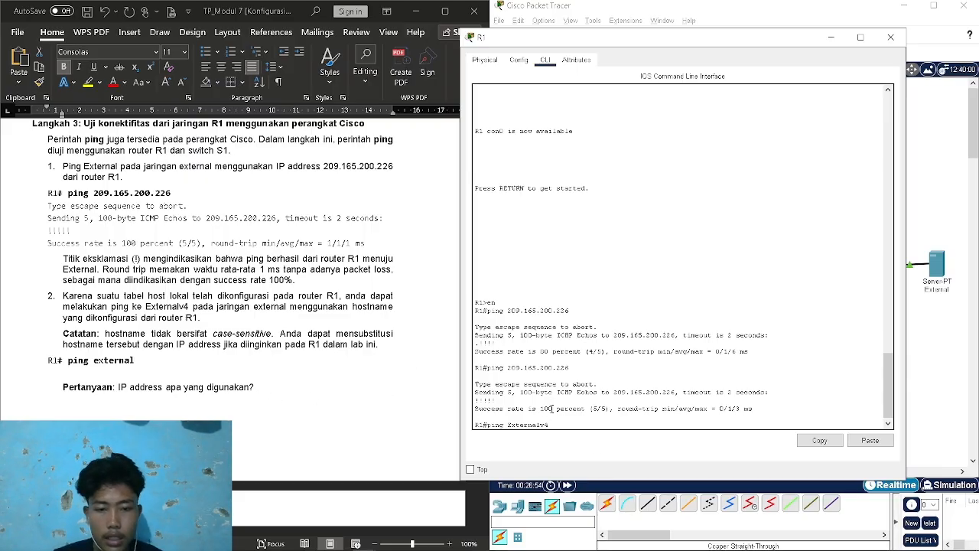
{"action": "key", "text": "Return"}
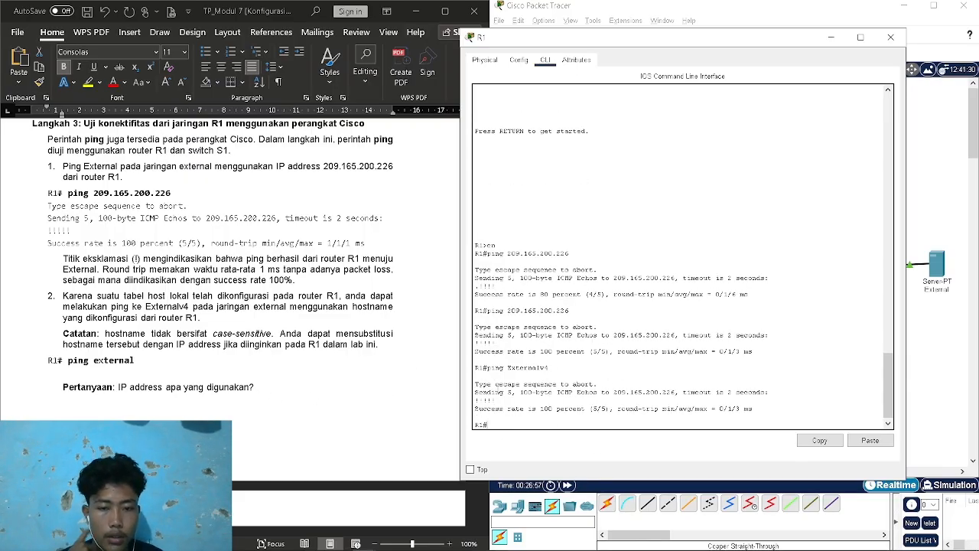
Ping the external server from R1 by its IPv6 hostname with ping Externalv6
{"action": "type", "text": "ping externalv4"}
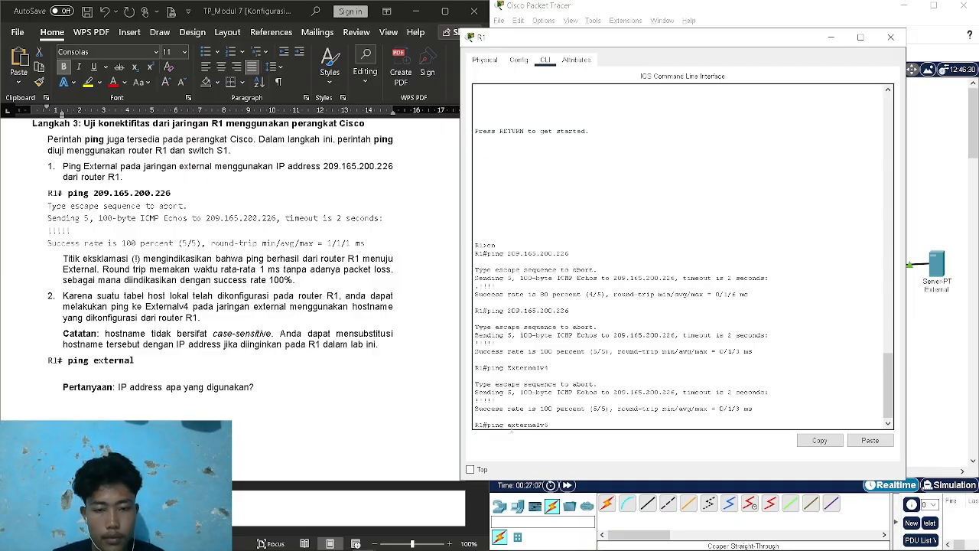
{"action": "key", "text": "BackSpace"}
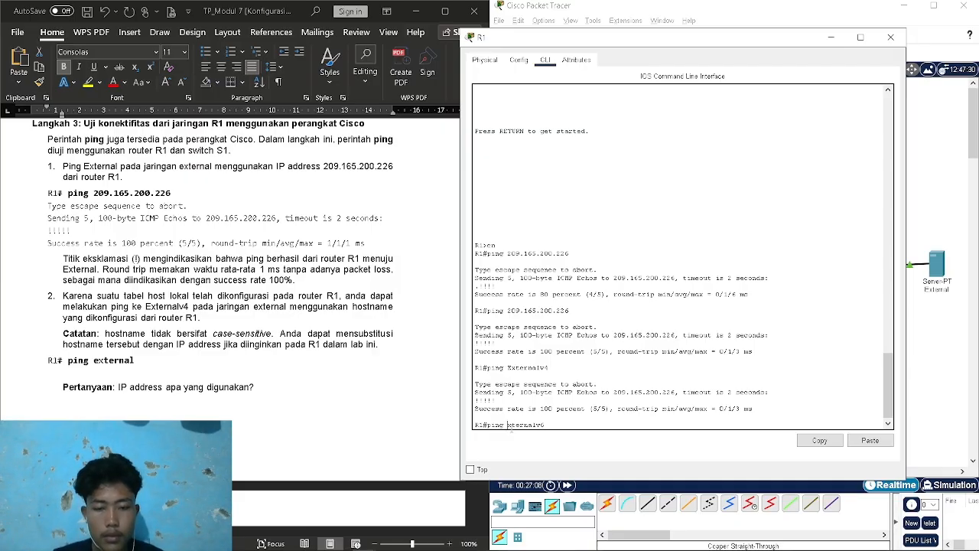
{"action": "type", "text": "E"}
{"action": "key", "text": "Return"}
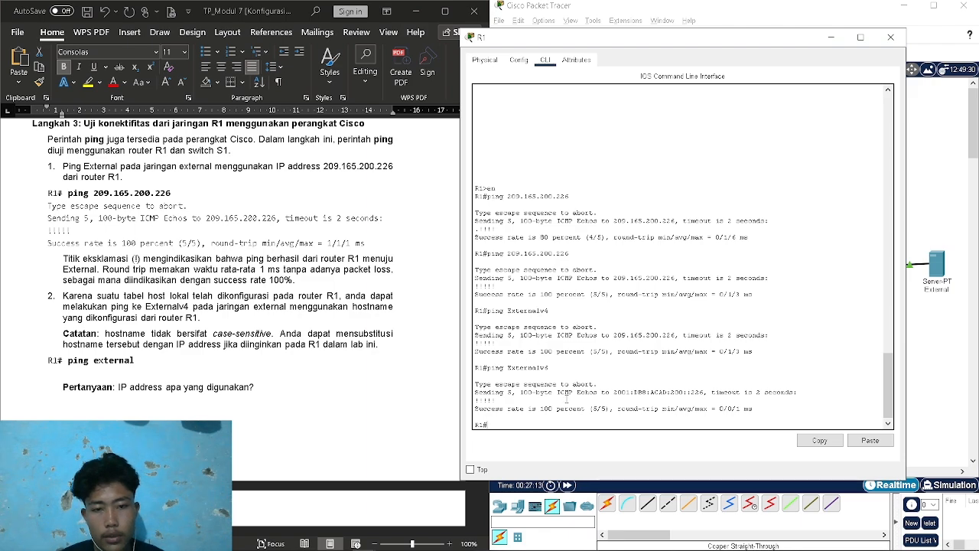
Place the text cursor after the question "IP address apa yang digunakan?" and turn on bold
{"action": "scroll", "coordinate": [165, 306], "scroll_direction": "down", "scroll_amount": 2}
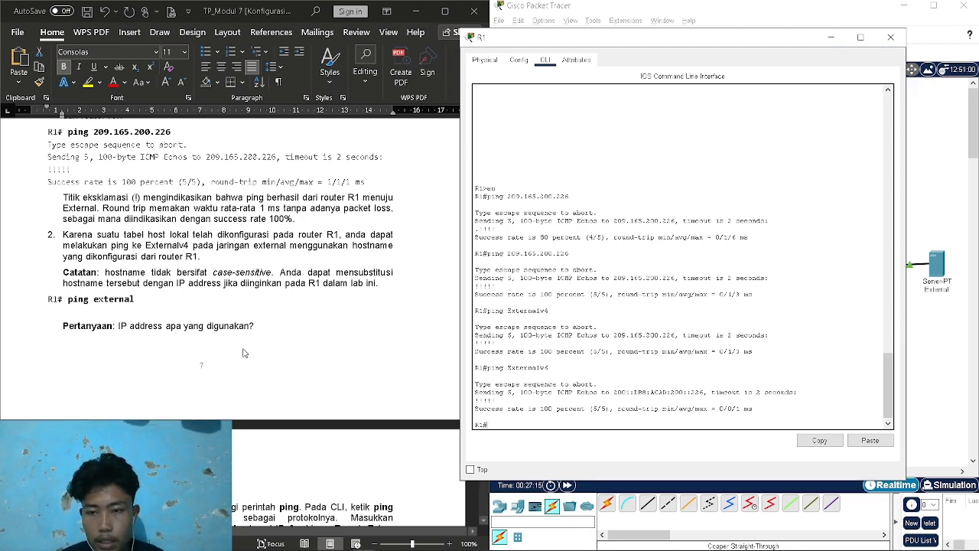
{"action": "left_click", "coordinate": [263, 327]}
{"action": "left_click", "coordinate": [260, 326]}
{"action": "key", "text": "ctrl+b"}
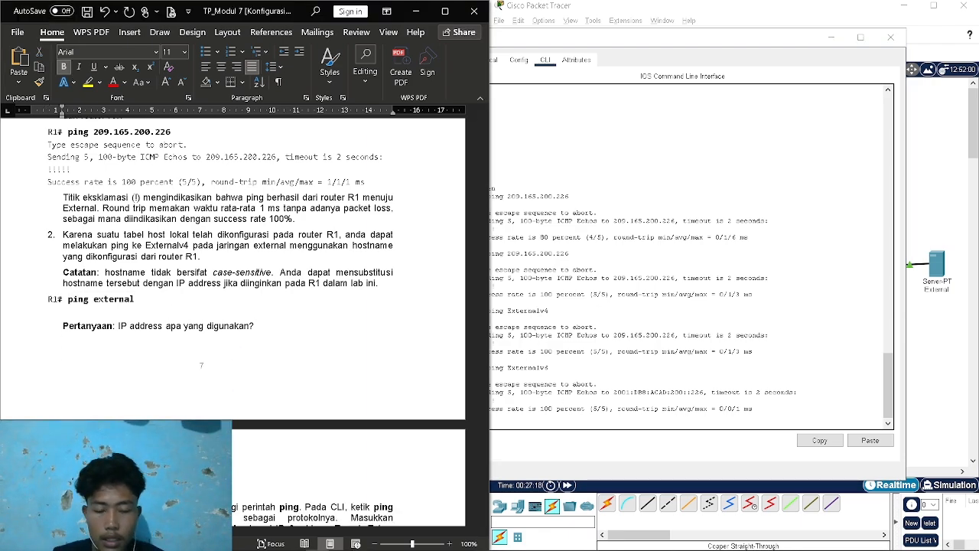
Copy the address 209.165.200.226 from the Externalv4 ping output on R1
{"action": "left_click", "coordinate": [586, 329]}
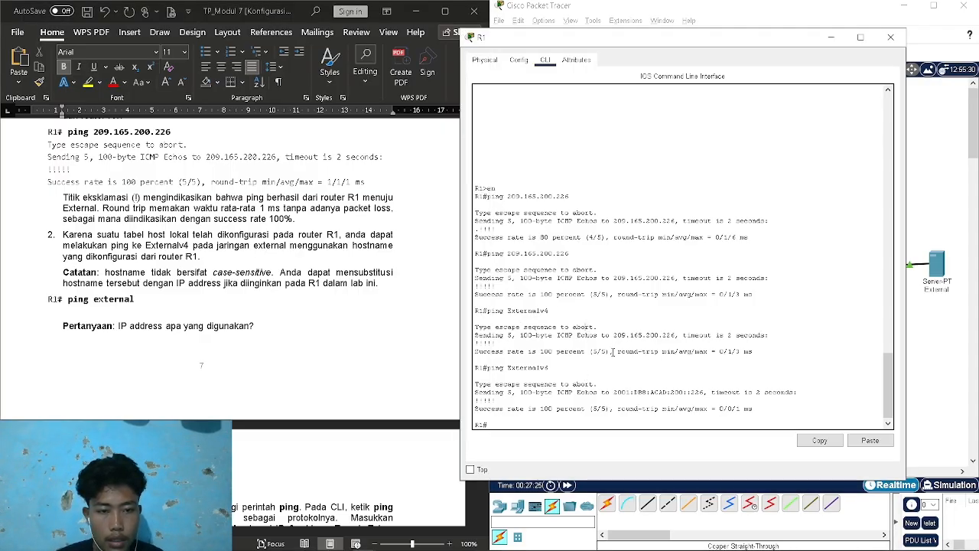
{"action": "left_click_drag", "start_coordinate": [614, 340], "coordinate": [677, 335]}
{"action": "key", "text": "ctrl+c"}
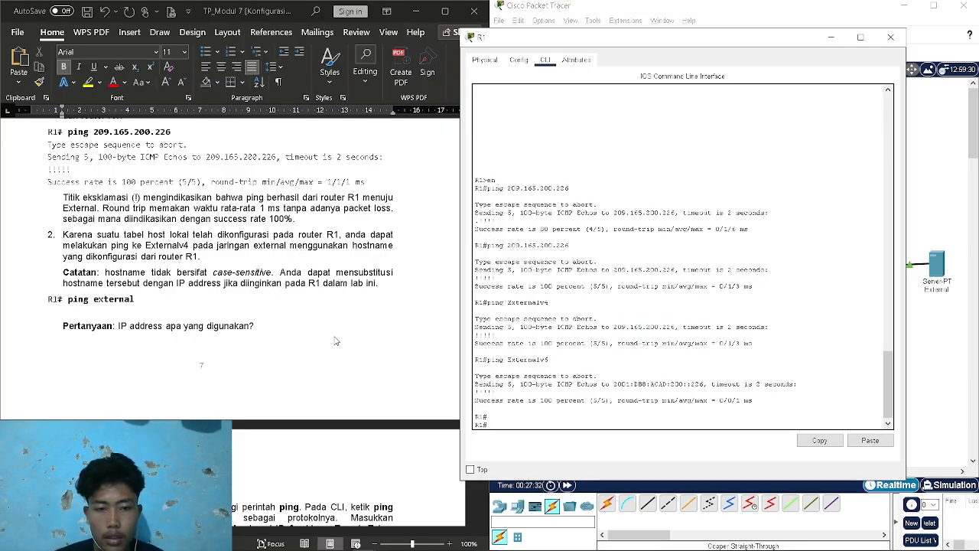
{"action": "left_click_drag", "start_coordinate": [617, 331], "coordinate": [676, 327]}
{"action": "right_click", "coordinate": [676, 327]}
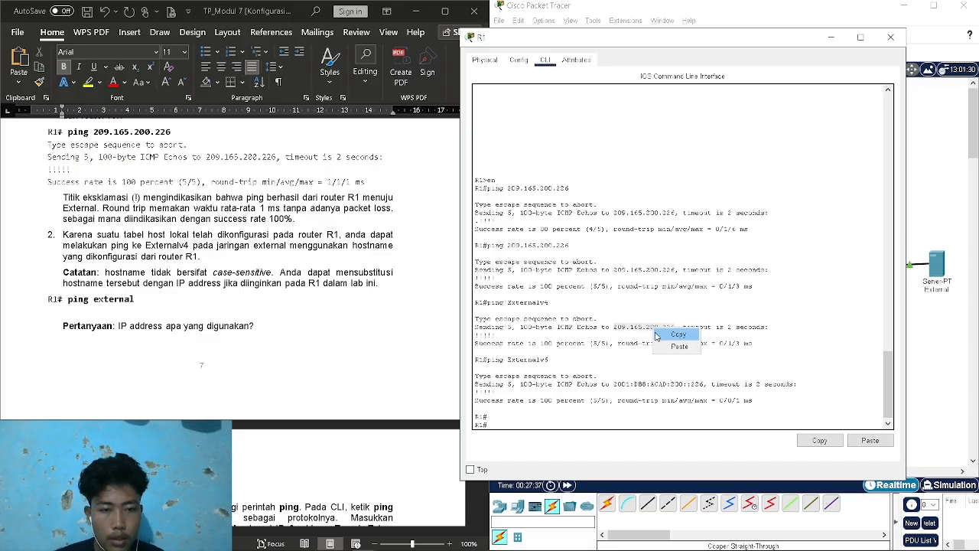
{"action": "left_click", "coordinate": [663, 335]}
Below the question "IP address apa yang digunakan?", add the answer line "Ipv4 = 209.165.200.226" with a bold label and the copied address
{"action": "left_click", "coordinate": [300, 337]}
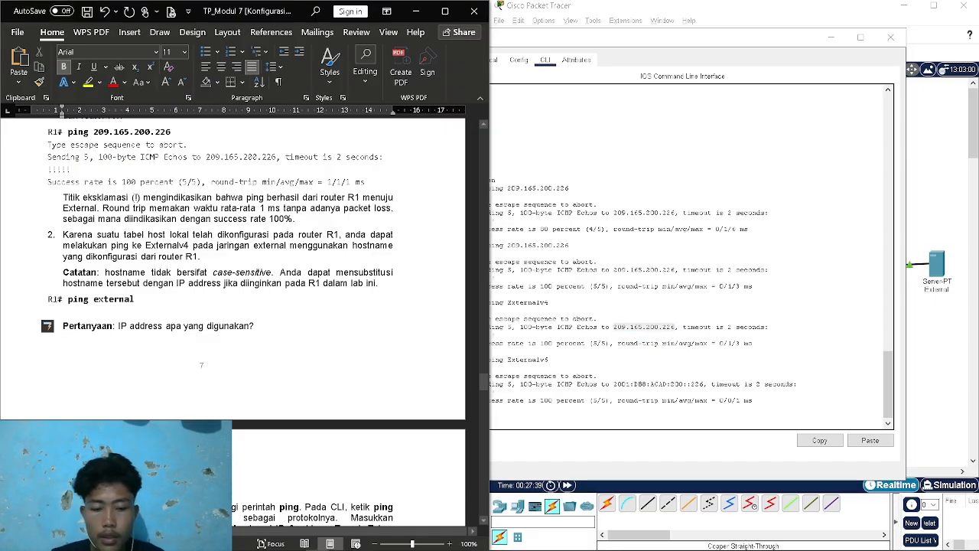
{"action": "scroll", "coordinate": [232, 289], "scroll_direction": "down", "scroll_amount": 4}
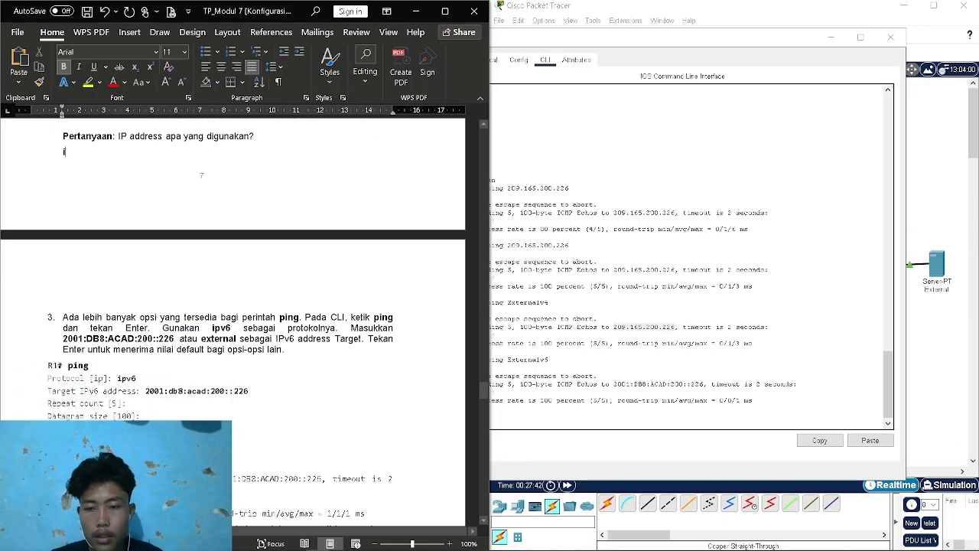
{"action": "type", "text": "Ipv4"}
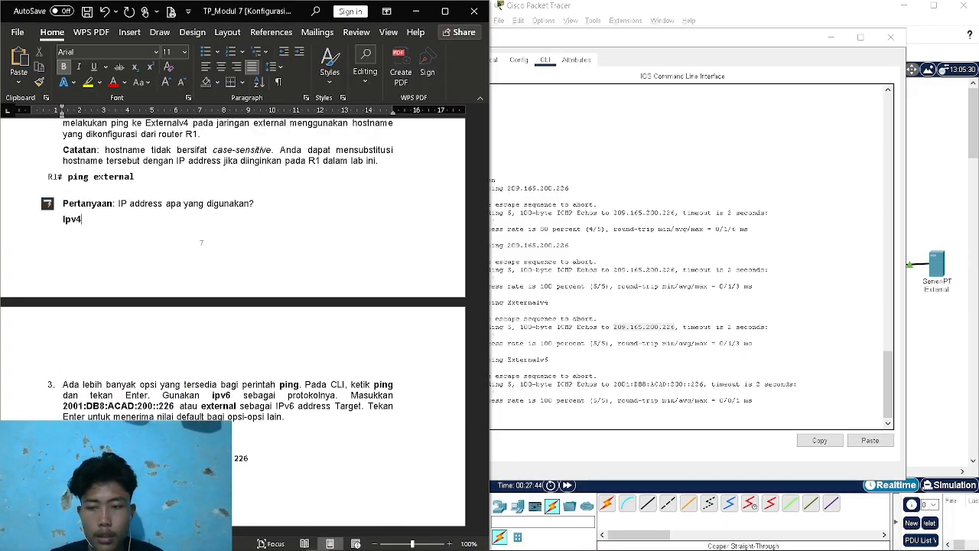
{"action": "type", "text": " ="}
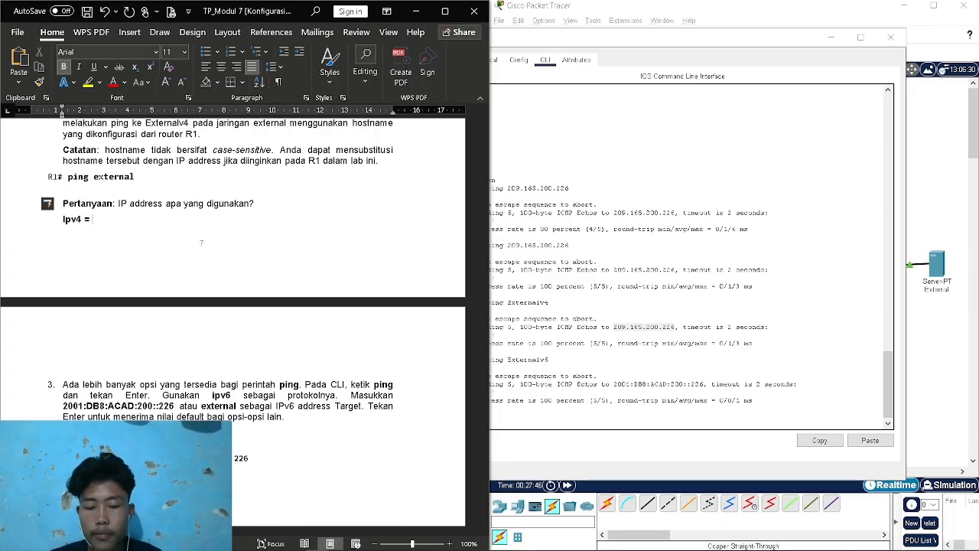
{"action": "key", "text": "ctrl+v"}
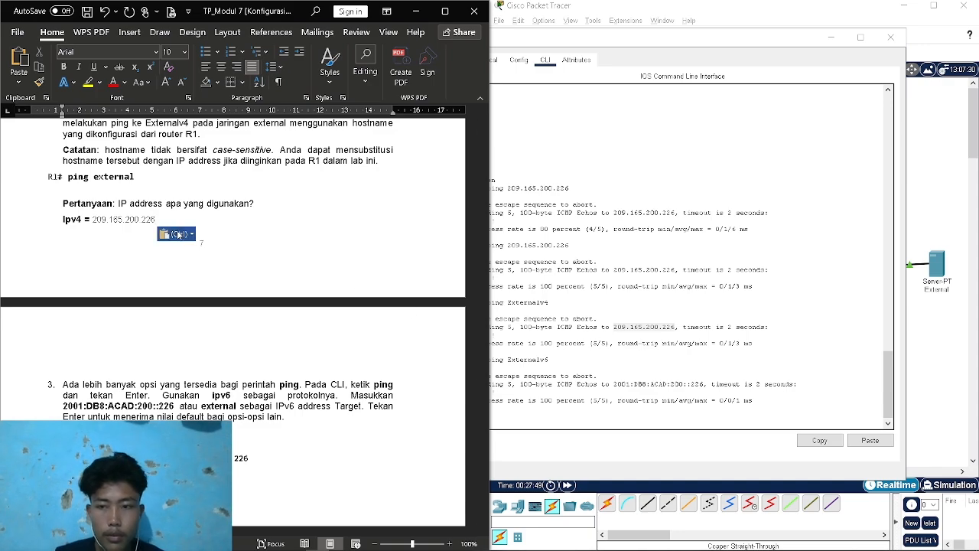
Start a new line below the IPv4 answer with the bold label "Ipv6 ="
{"action": "left_click", "coordinate": [69, 373]}
{"action": "key", "text": "Return"}
{"action": "key", "text": "ctrl+b"}
{"action": "type", "text": "Ipv6"}
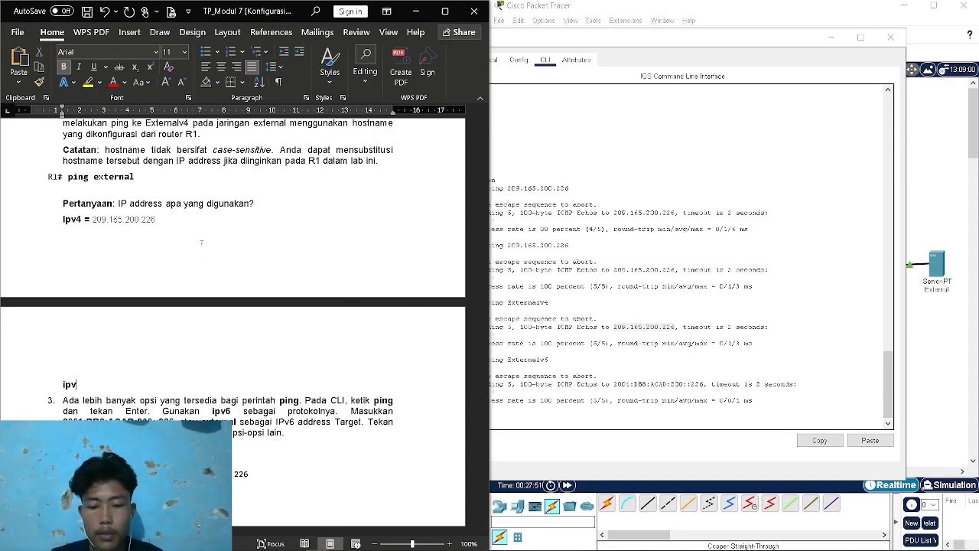
{"action": "type", "text": " ="}
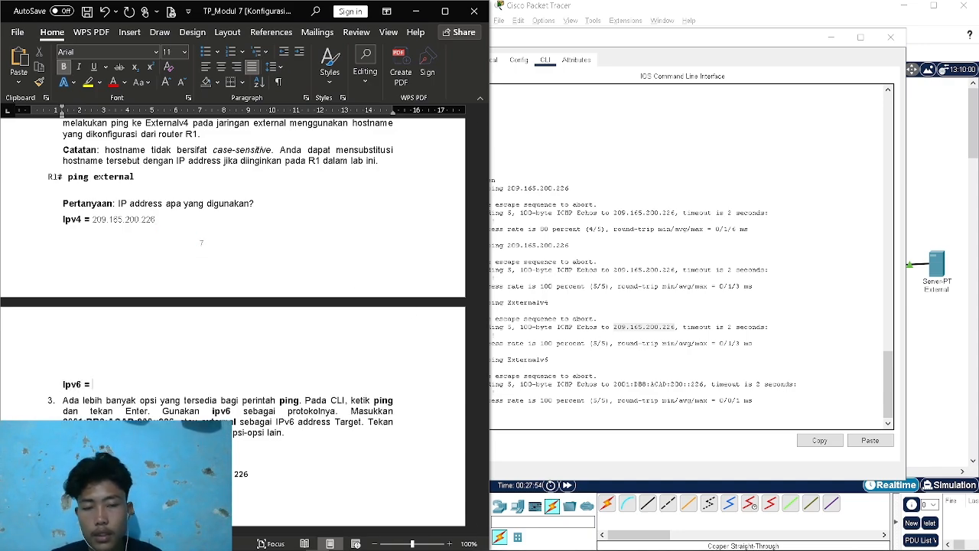
Copy 2001:DB8:ACAD:200::226 from the Externalv6 ping output on R1 and paste it after the "Ipv6 =" label
{"action": "left_click", "coordinate": [641, 403]}
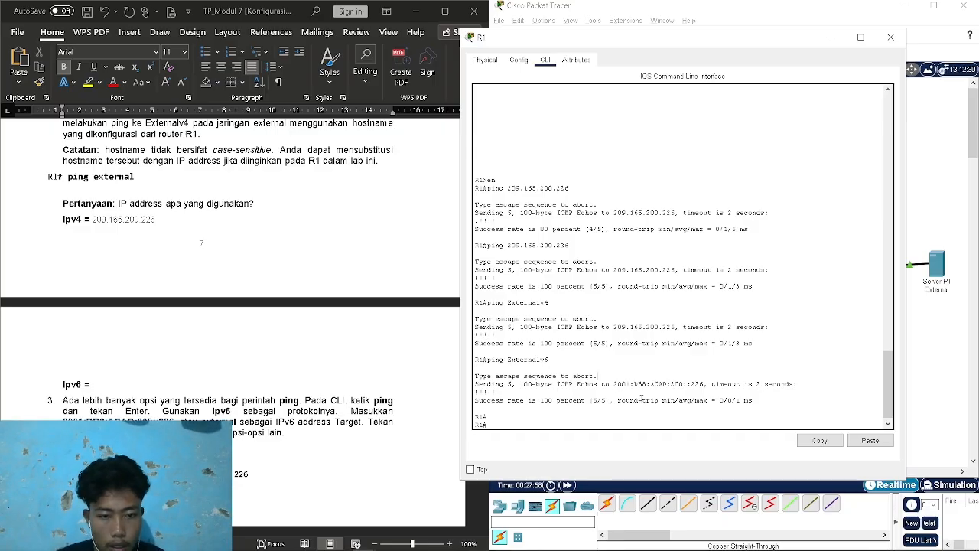
{"action": "left_click_drag", "start_coordinate": [614, 388], "coordinate": [704, 381]}
{"action": "left_click", "coordinate": [711, 394]}
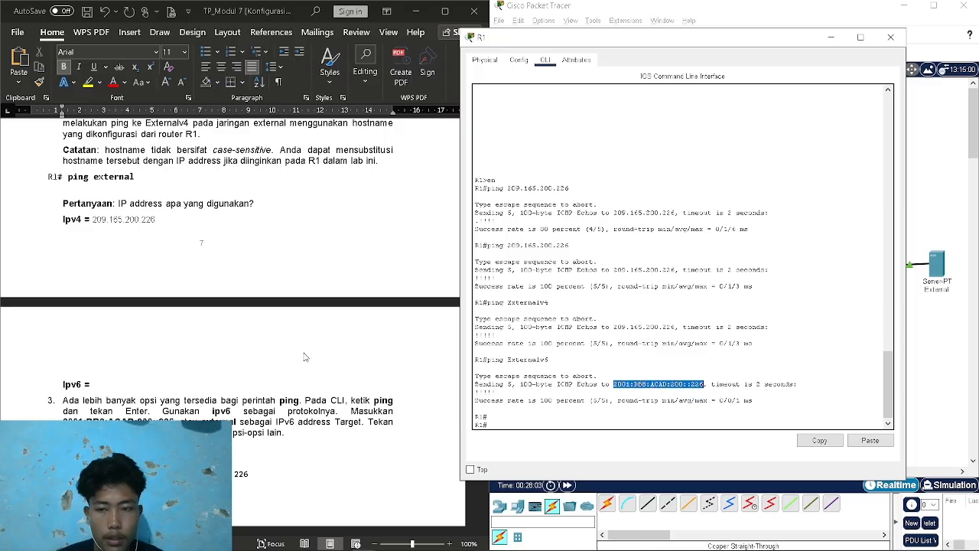
{"action": "left_click", "coordinate": [256, 388]}
{"action": "key", "text": "ctrl+v"}
Following item 3 of the worksheet, start an extended ping on R1 with ipv6 as the protocol
{"action": "scroll", "coordinate": [256, 388], "scroll_direction": "down", "scroll_amount": 2}
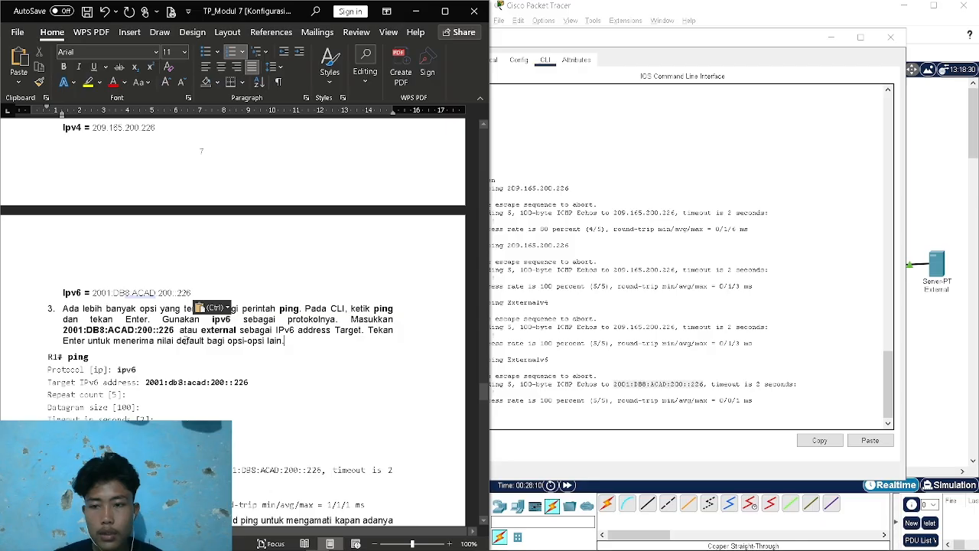
{"action": "left_click", "coordinate": [647, 201]}
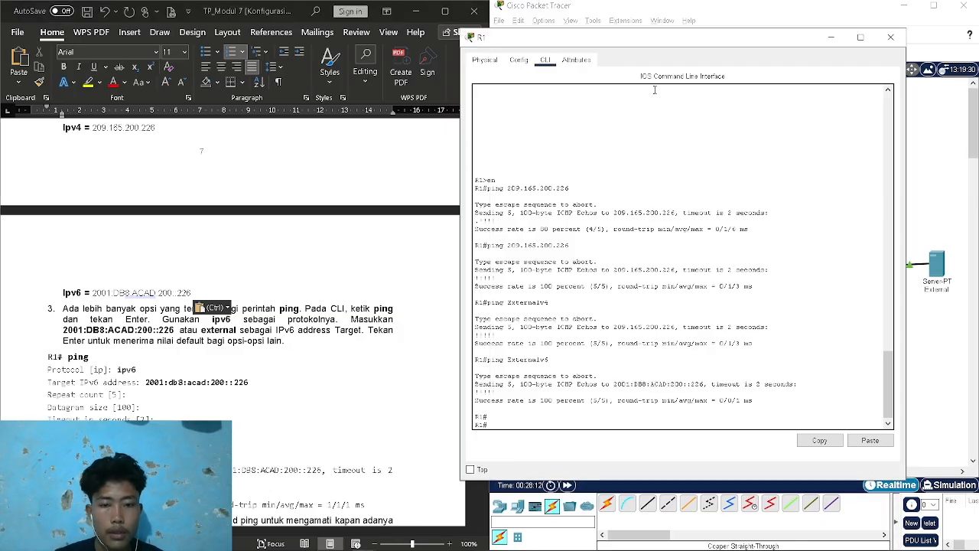
{"action": "left_click_drag", "start_coordinate": [681, 41], "coordinate": [778, 16]}
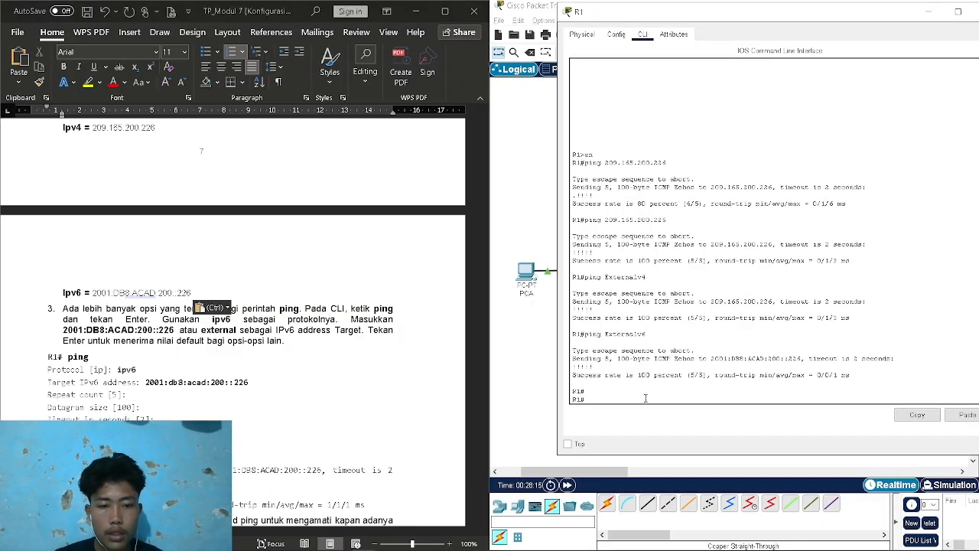
{"action": "type", "text": "p"}
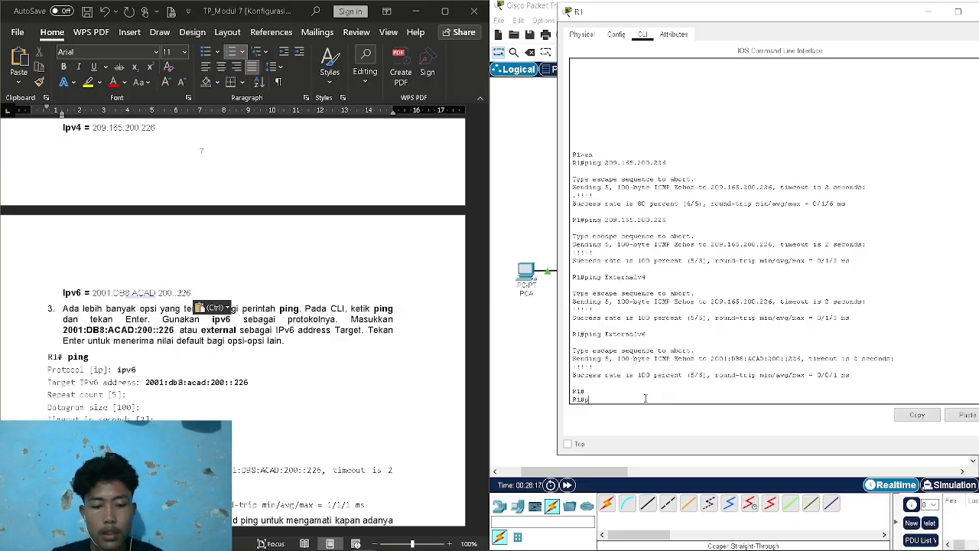
{"action": "type", "text": "ing"}
{"action": "key", "text": "Return"}
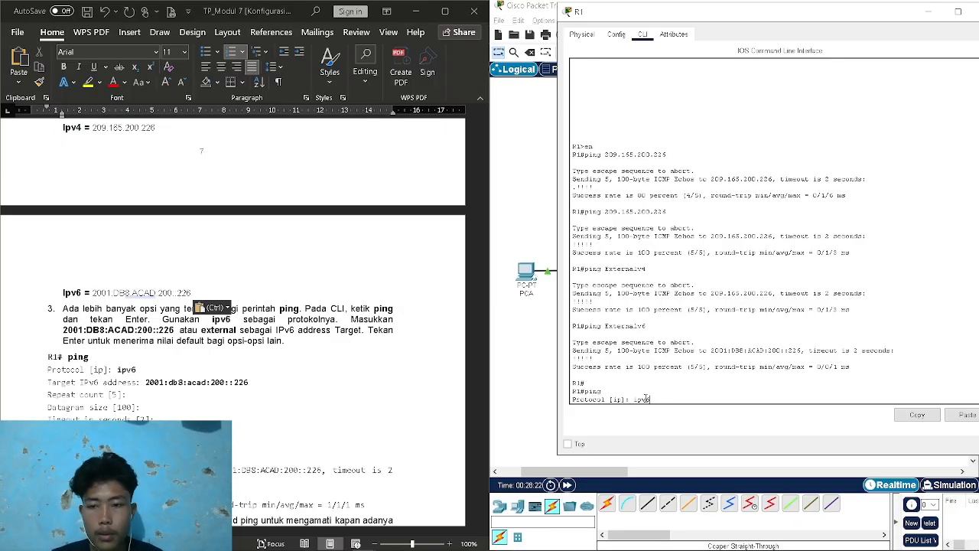
{"action": "type", "text": "ipv6"}
{"action": "key", "text": "Return"}
Enter the worksheet's address 2001:db8:acad:200::226 as the ping target and accept the defaults for all remaining options
{"action": "left_click", "coordinate": [148, 384]}
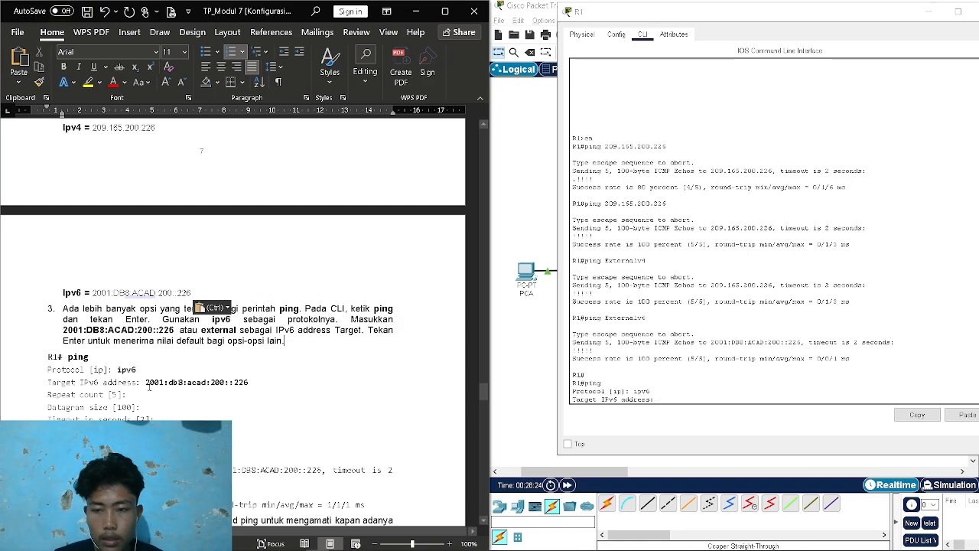
{"action": "left_click_drag", "start_coordinate": [145, 382], "coordinate": [249, 383]}
{"action": "left_click", "coordinate": [677, 414]}
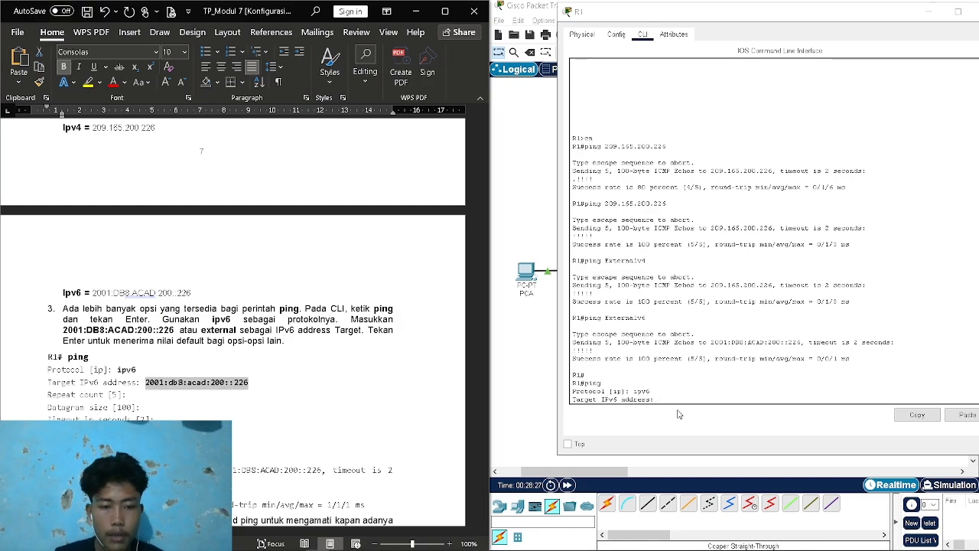
{"action": "key", "text": "ctrl+v"}
{"action": "key", "text": "Return"}
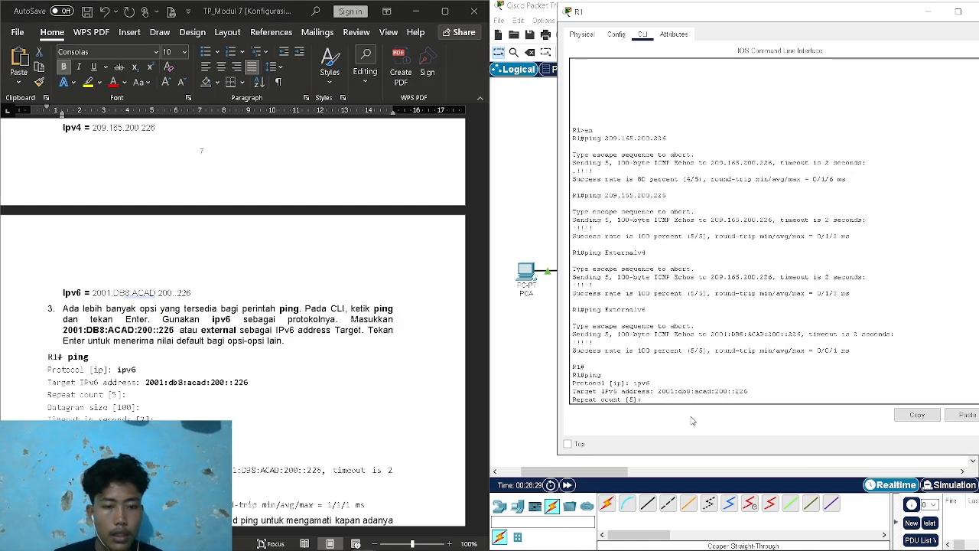
{"action": "key", "text": "Return"}
{"action": "key", "text": "Return"}
{"action": "key", "text": "Return"}
{"action": "key", "text": "Return"}
{"action": "key", "text": "Return"}
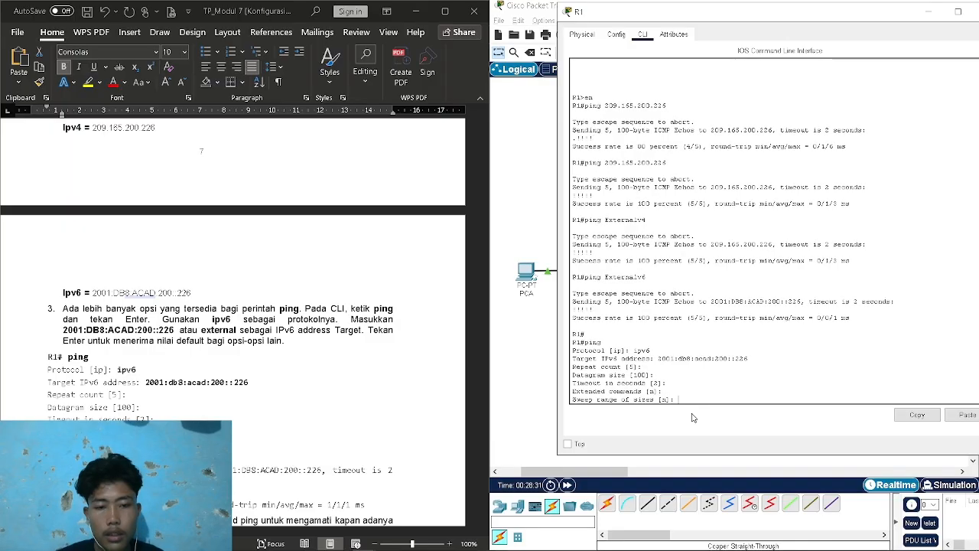
Following item 4, start another extended ping on R1 with the default protocol and target IP address 209.165.200.226
{"action": "scroll", "coordinate": [260, 355], "scroll_direction": "down", "scroll_amount": 2}
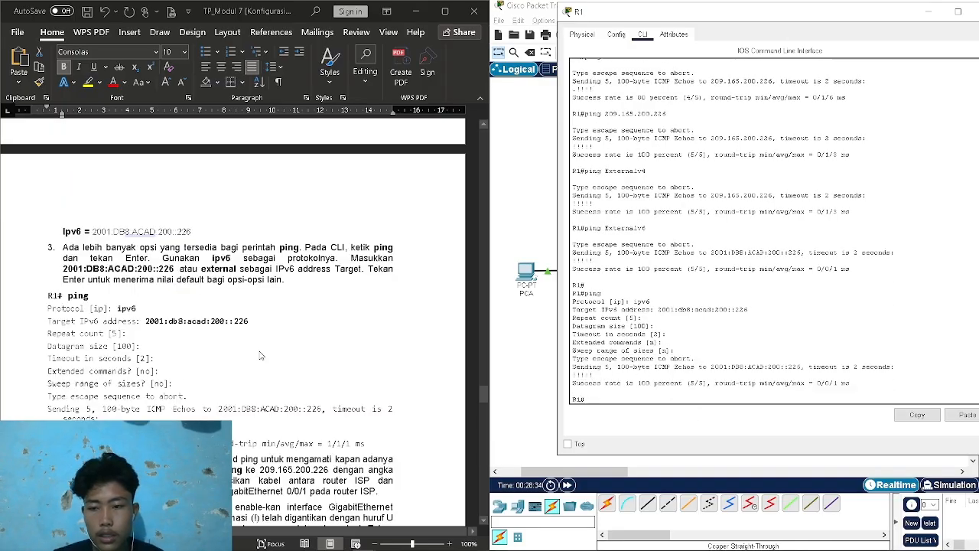
{"action": "scroll", "coordinate": [267, 368], "scroll_direction": "down", "scroll_amount": 2}
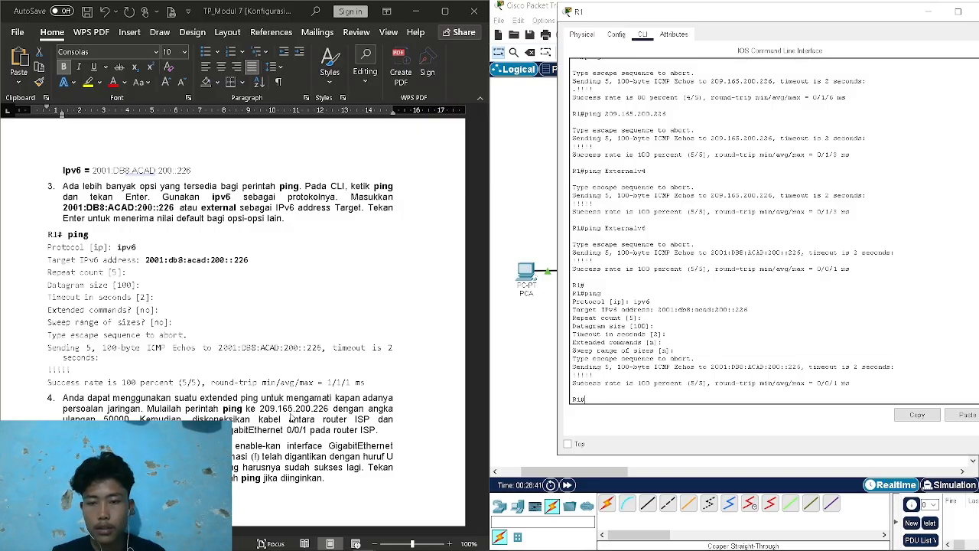
{"action": "scroll", "coordinate": [291, 417], "scroll_direction": "down", "scroll_amount": 2}
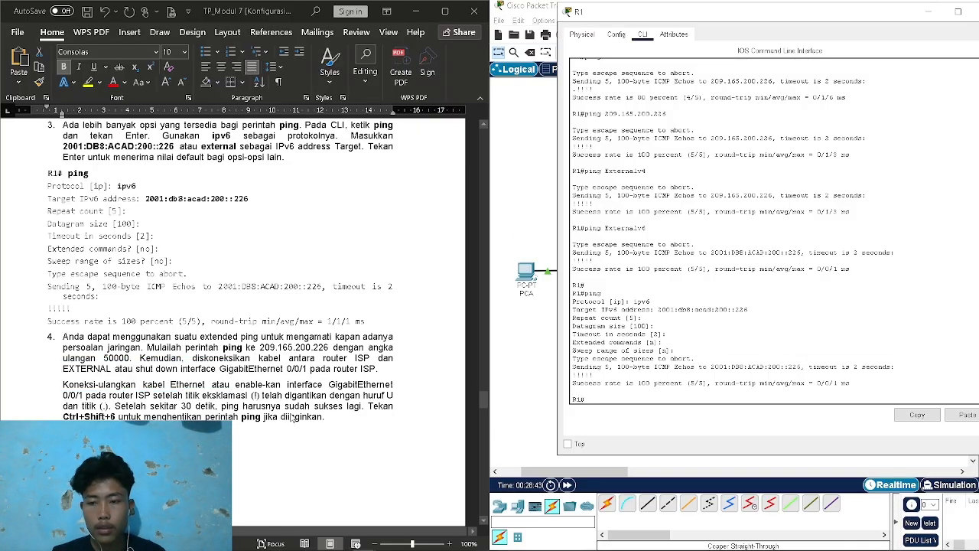
{"action": "type", "text": "po"}
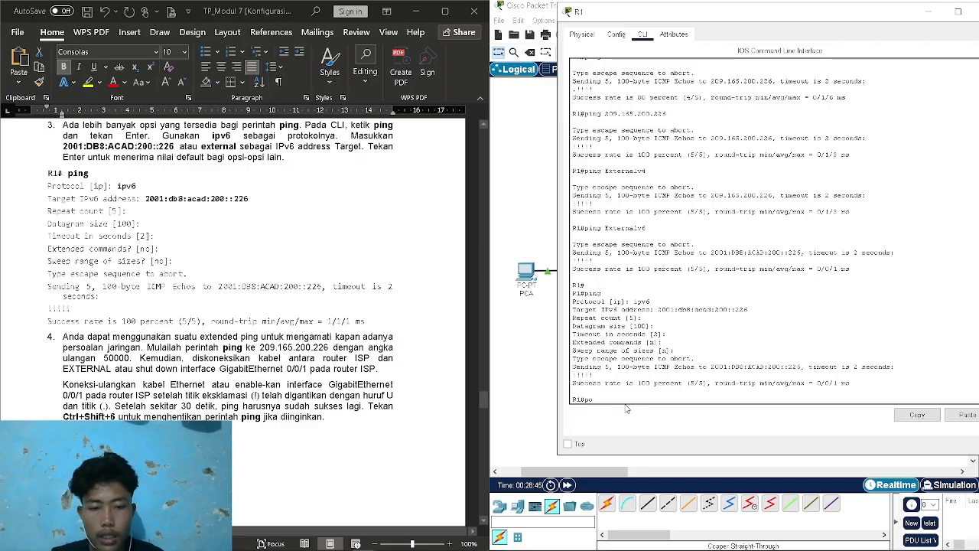
{"action": "key", "text": "BackSpace"}
{"action": "type", "text": "ing"}
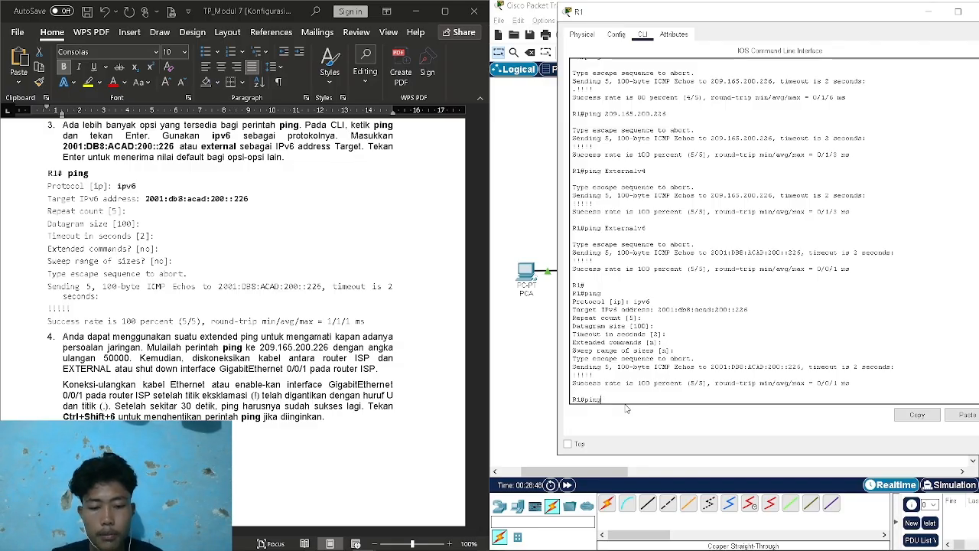
{"action": "key", "text": "Return"}
{"action": "key", "text": "Return"}
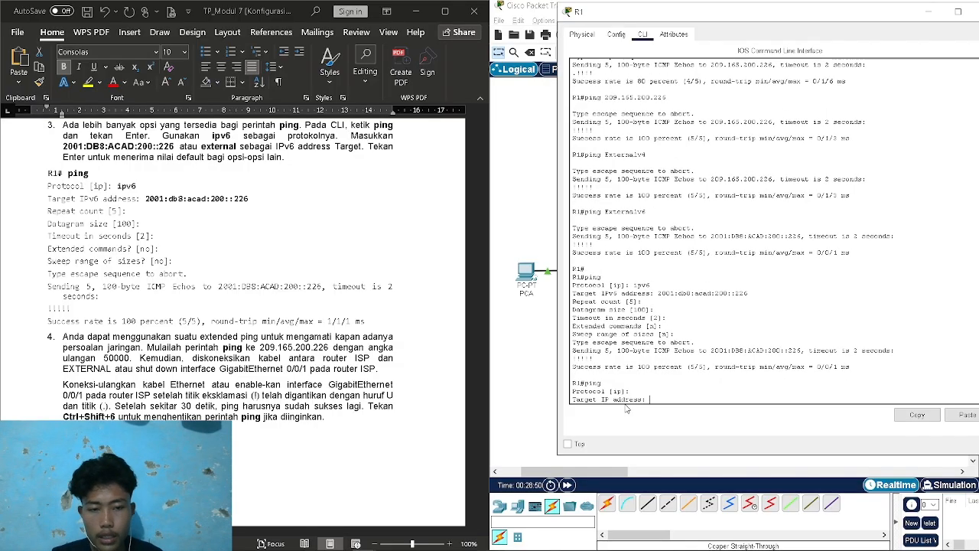
{"action": "left_click", "coordinate": [246, 347]}
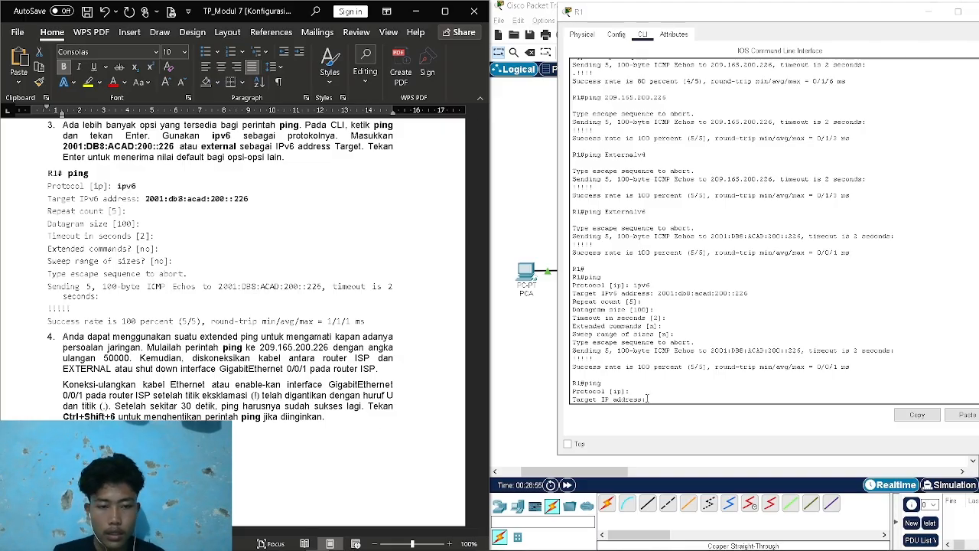
{"action": "left_click", "coordinate": [671, 416]}
{"action": "key", "text": "ctrl+v"}
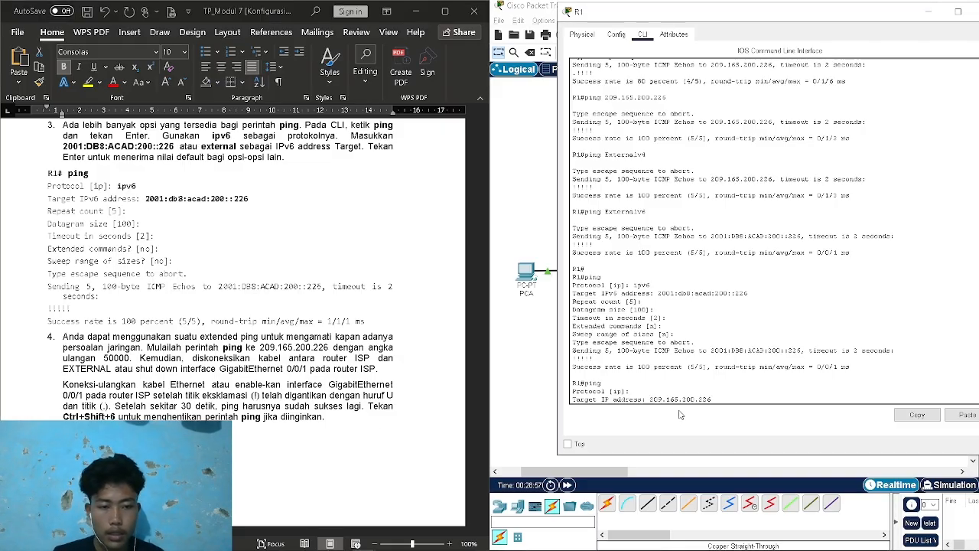
{"action": "key", "text": "Return"}
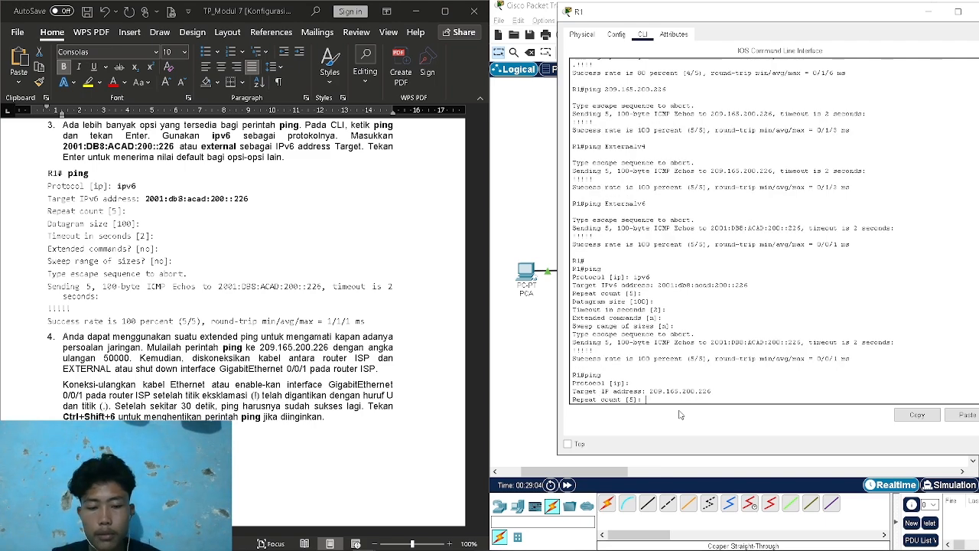
Set the ping's repeat count to 500 and run it with the defaults for all remaining options
{"action": "type", "text": "500"}
{"action": "key", "text": "Return"}
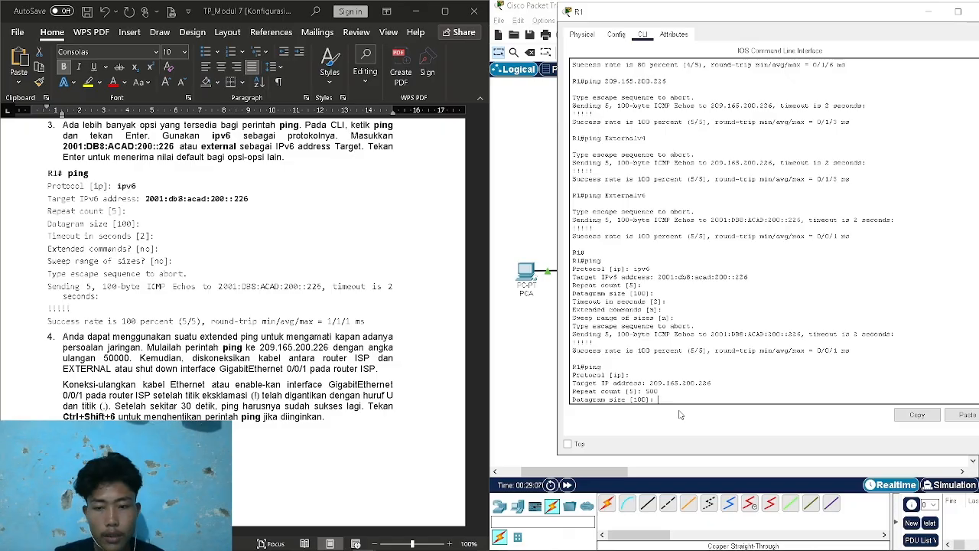
{"action": "scroll", "coordinate": [359, 385], "scroll_direction": "down", "scroll_amount": 3}
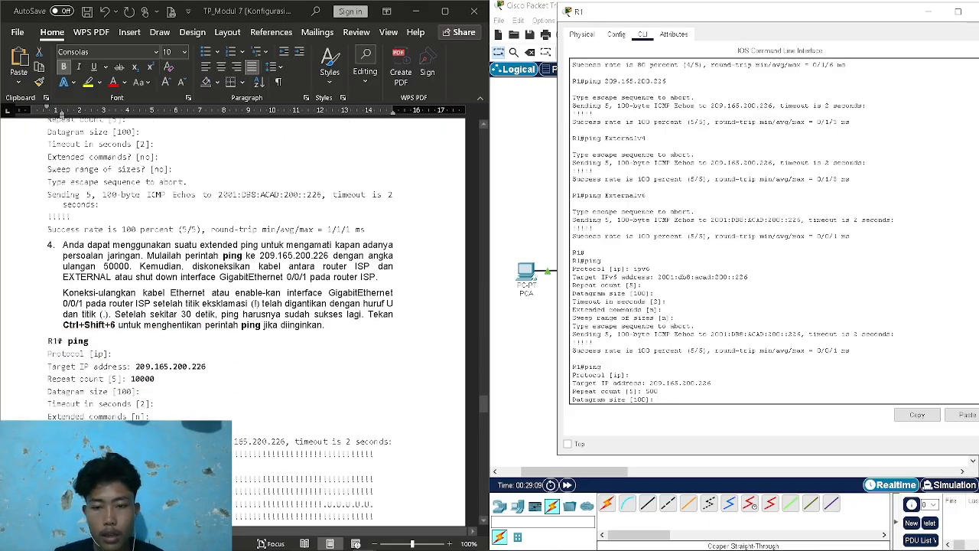
{"action": "key", "text": "Return"}
{"action": "key", "text": "Return"}
{"action": "key", "text": "Return"}
{"action": "key", "text": "Return"}
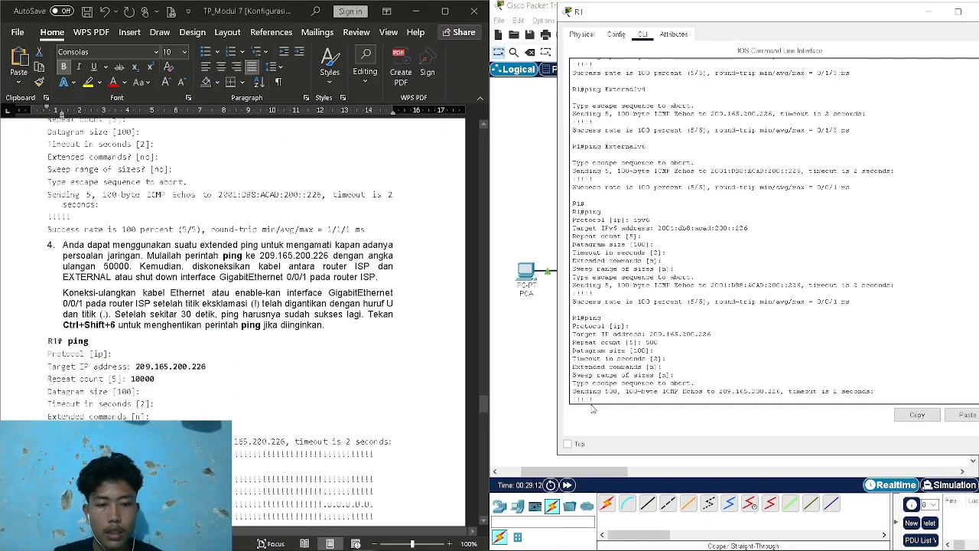
Following item 4, disconnect the cable to the External server from the ISP router while R1's extended ping is running
{"action": "scroll", "coordinate": [344, 377], "scroll_direction": "down", "scroll_amount": 10}
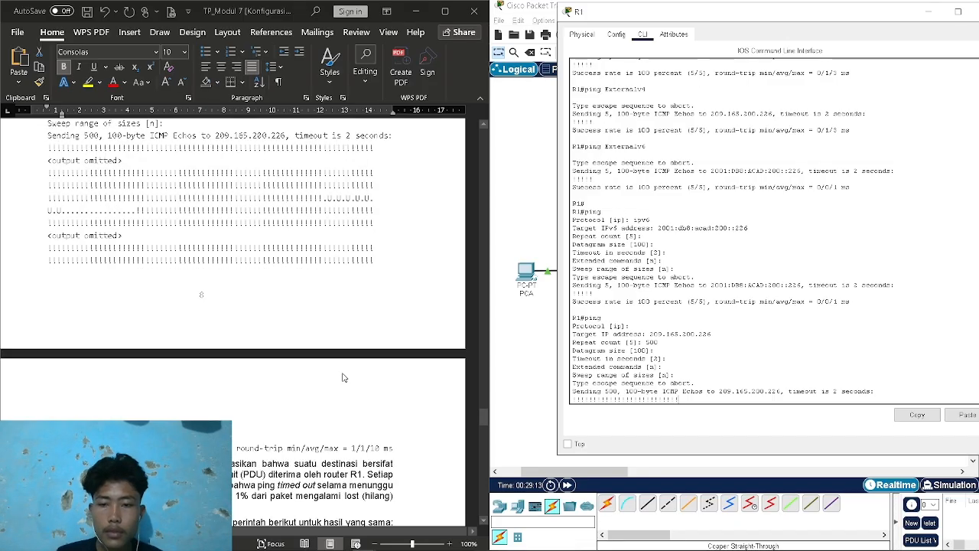
{"action": "scroll", "coordinate": [344, 377], "scroll_direction": "down", "scroll_amount": 3}
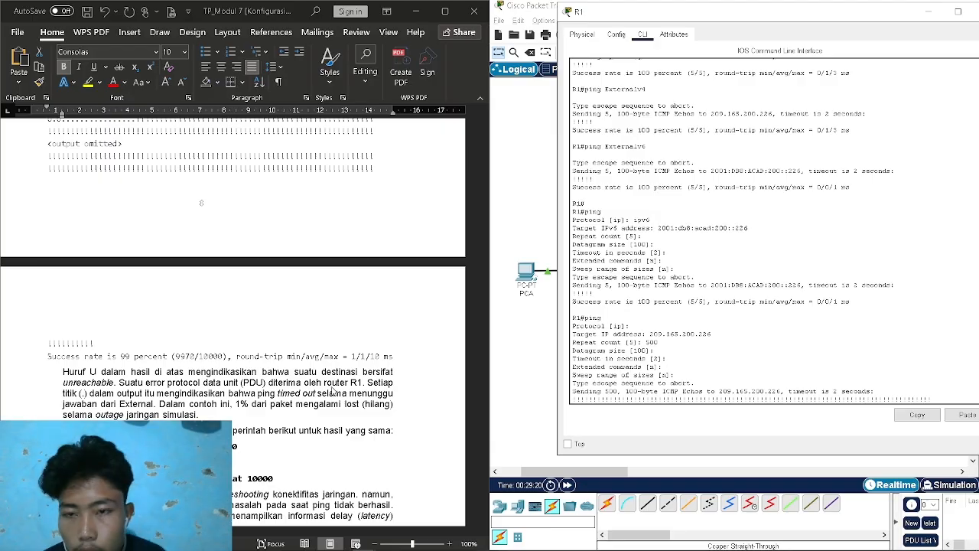
{"action": "scroll", "coordinate": [332, 391], "scroll_direction": "up", "scroll_amount": 12}
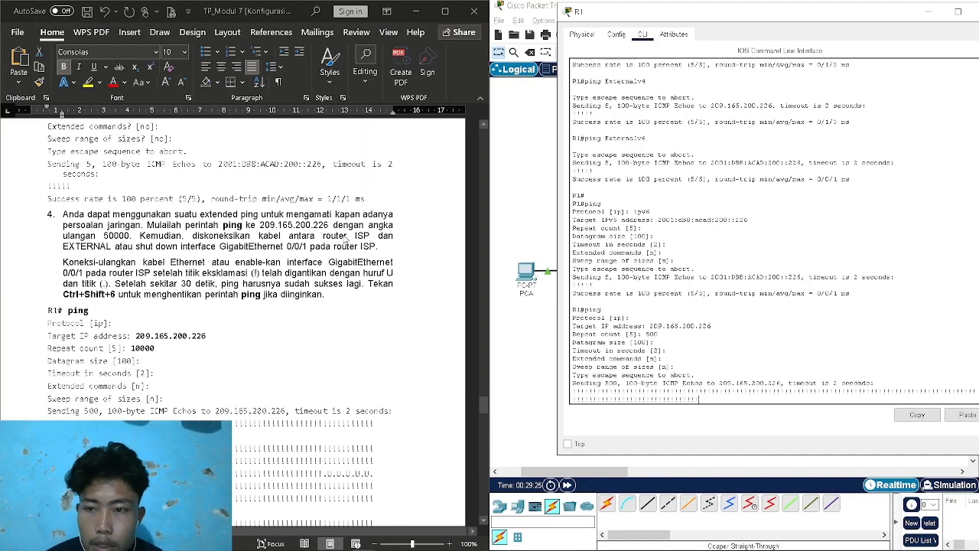
{"action": "left_click_drag", "start_coordinate": [834, 15], "coordinate": [334, 49]}
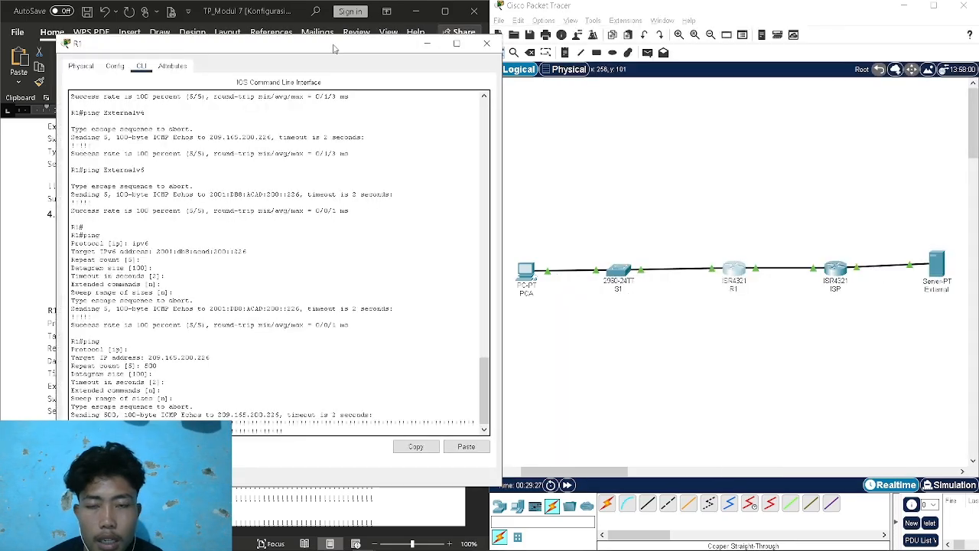
{"action": "mouse_move", "coordinate": [858, 262]}
{"action": "left_mouse_down"}
{"action": "mouse_move", "coordinate": [719, 357]}
{"action": "mouse_move", "coordinate": [857, 247]}
{"action": "left_mouse_up"}
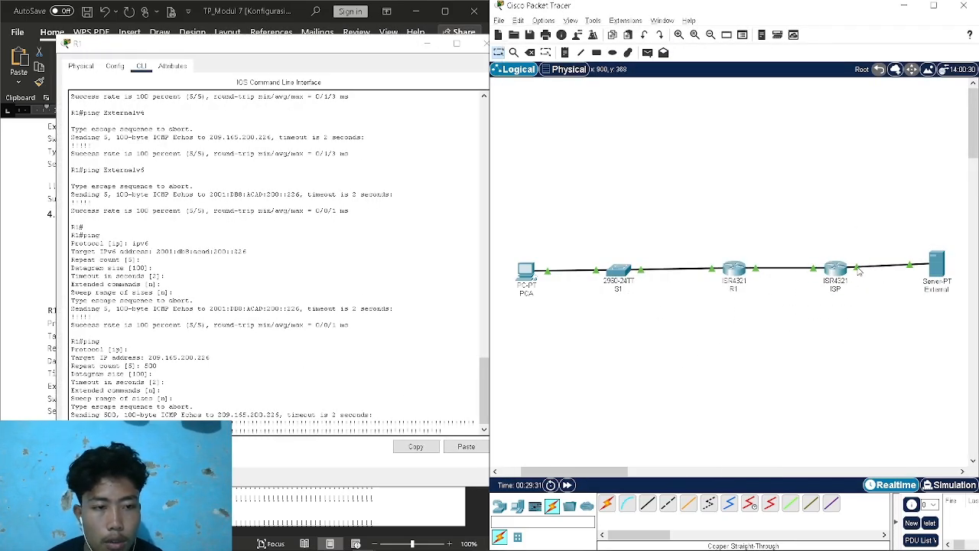
{"action": "left_click_drag", "start_coordinate": [857, 268], "coordinate": [685, 392]}
{"action": "left_click_drag", "start_coordinate": [316, 45], "coordinate": [673, 43]}
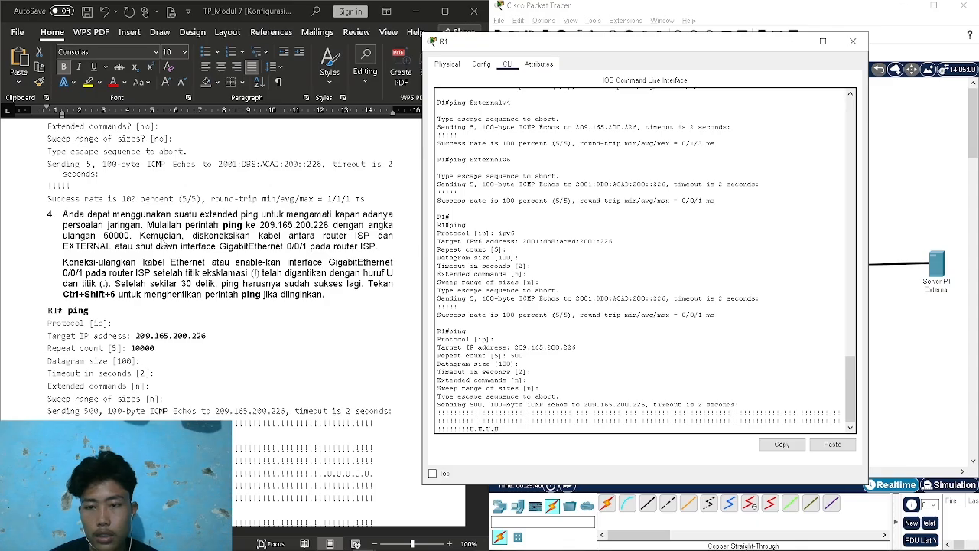
Reconnect the External server's cable to the ISP router and stop R1's running ping once replies resume
{"action": "scroll", "coordinate": [252, 300], "scroll_direction": "down", "scroll_amount": 10}
{"action": "scroll", "coordinate": [253, 301], "scroll_direction": "down", "scroll_amount": 4}
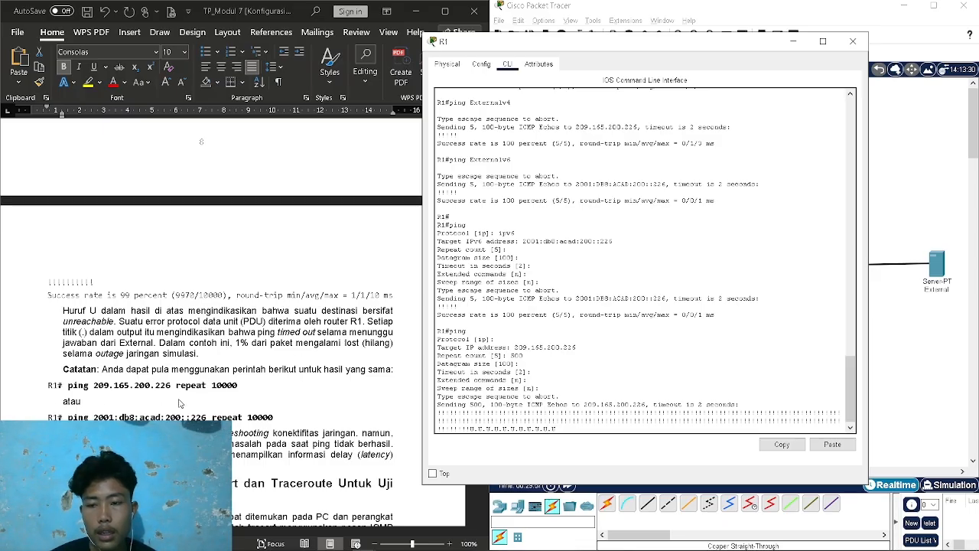
{"action": "scroll", "coordinate": [200, 410], "scroll_direction": "down", "scroll_amount": 2}
{"action": "scroll", "coordinate": [227, 258], "scroll_direction": "up", "scroll_amount": 10}
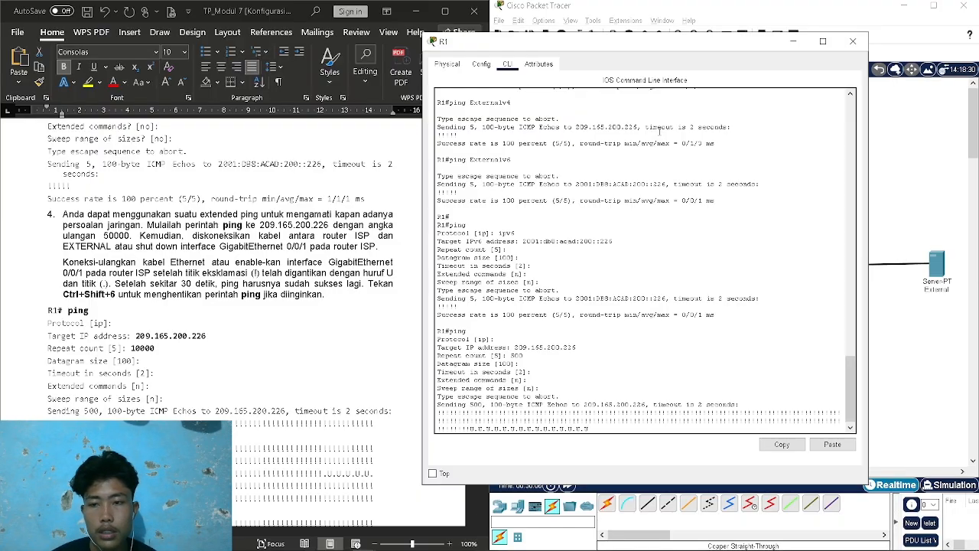
{"action": "left_click_drag", "start_coordinate": [662, 43], "coordinate": [314, 31]}
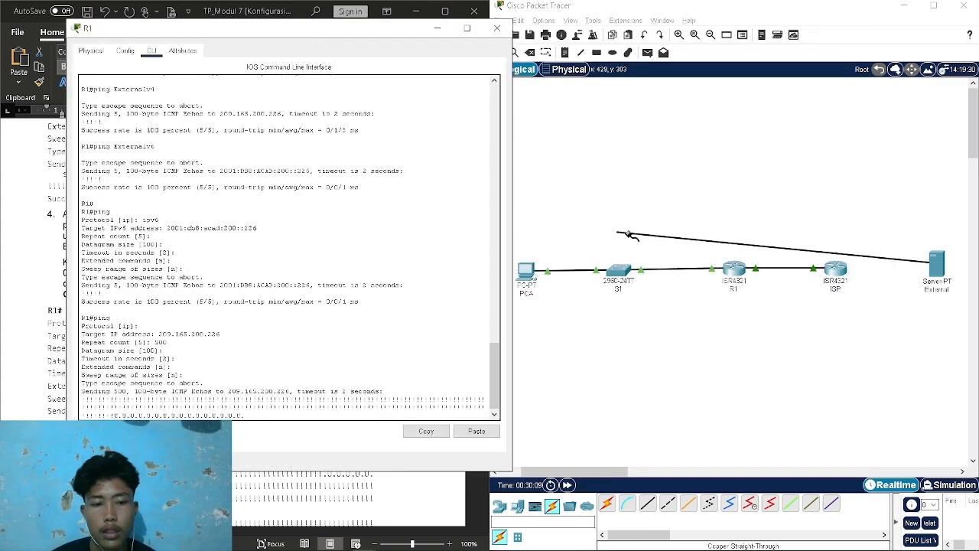
{"action": "left_click", "coordinate": [819, 287]}
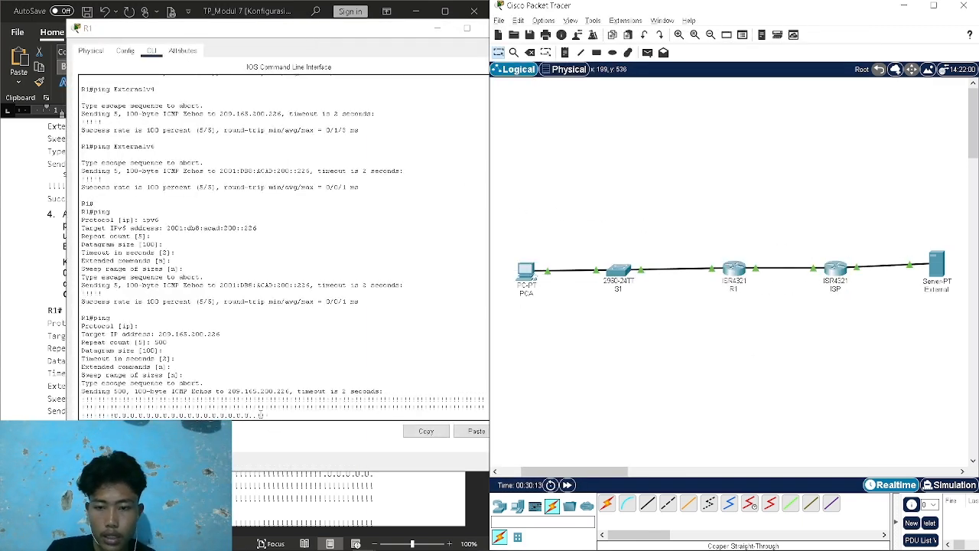
{"action": "left_click_drag", "start_coordinate": [290, 33], "coordinate": [712, 40]}
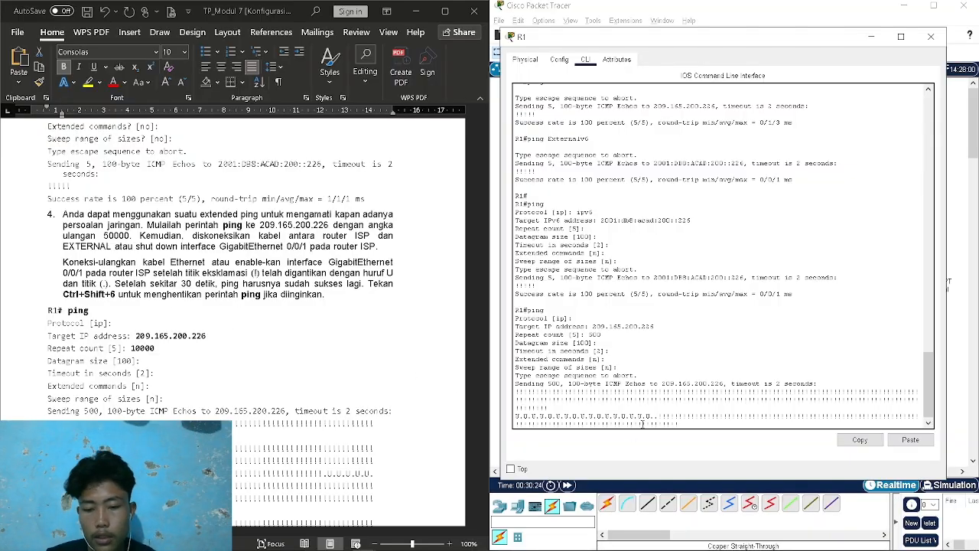
{"action": "key", "text": "ctrl+shift+6"}
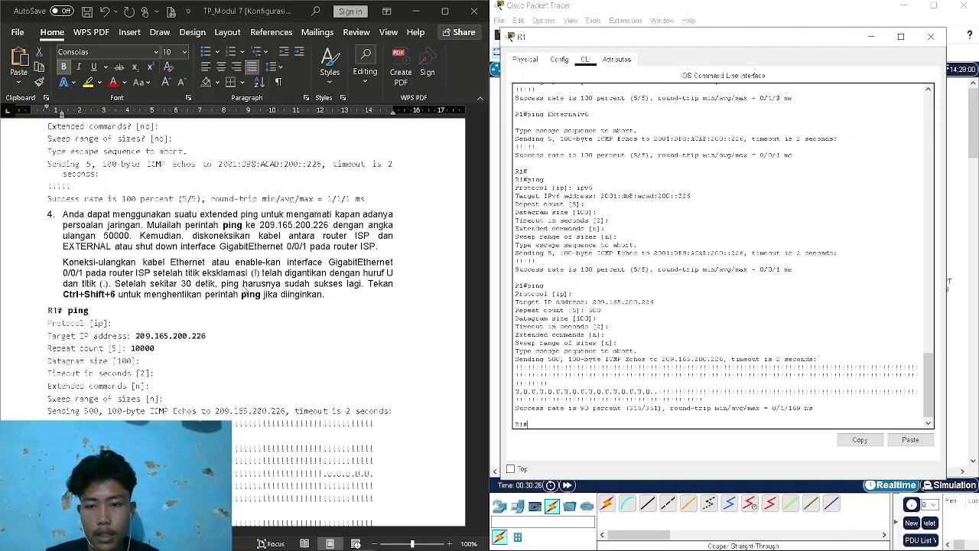
Try the worksheet note's command ping 209.165.200.226 repeat 10000 on R1
{"action": "scroll", "coordinate": [266, 294], "scroll_direction": "down", "scroll_amount": 15}
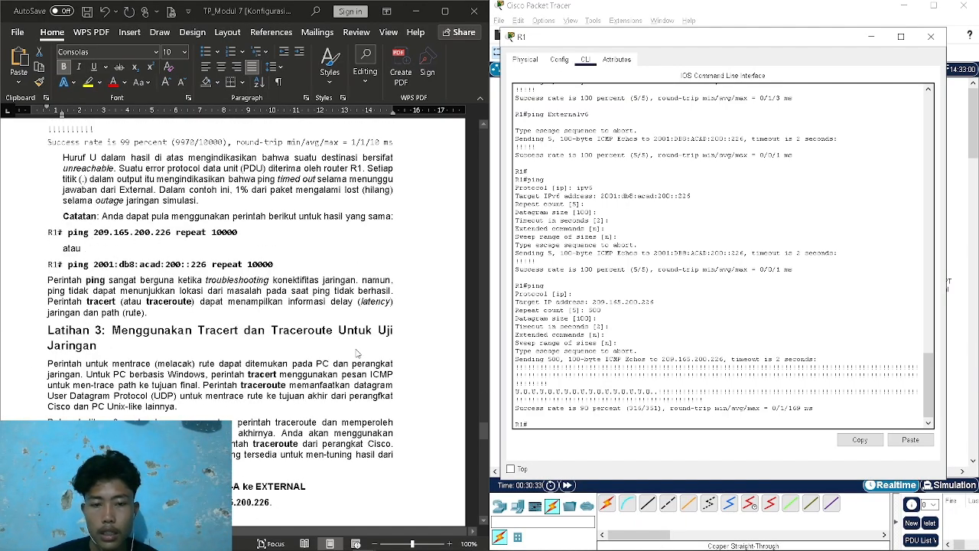
{"action": "left_click_drag", "start_coordinate": [68, 232], "coordinate": [243, 231]}
{"action": "key", "text": "ctrl+c"}
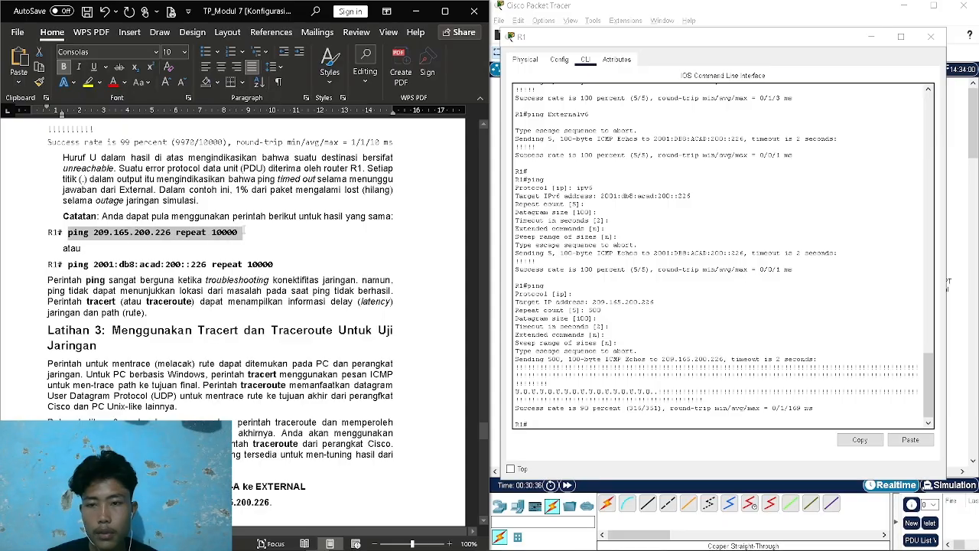
{"action": "left_click", "coordinate": [567, 426]}
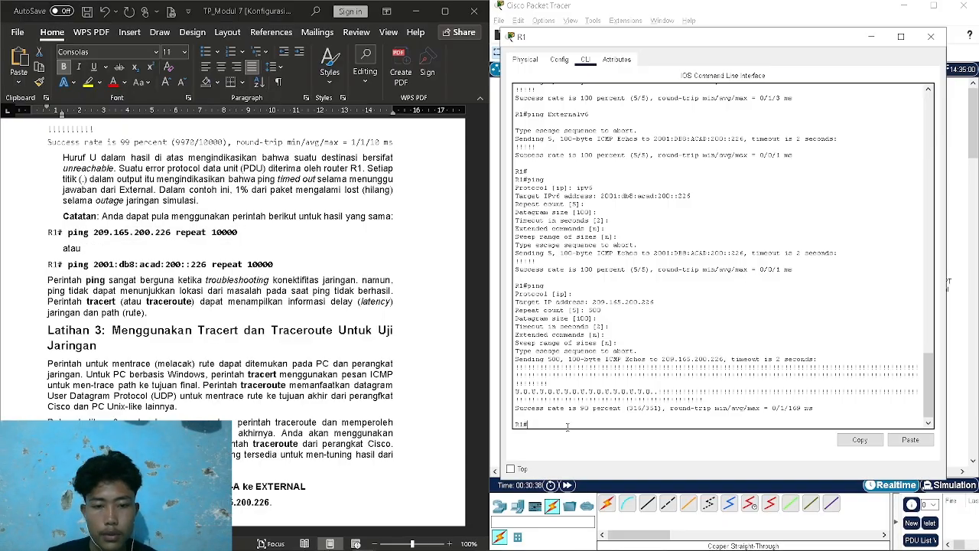
{"action": "right_click", "coordinate": [567, 426]}
{"action": "left_click", "coordinate": [569, 444]}
{"action": "key", "text": "Return"}
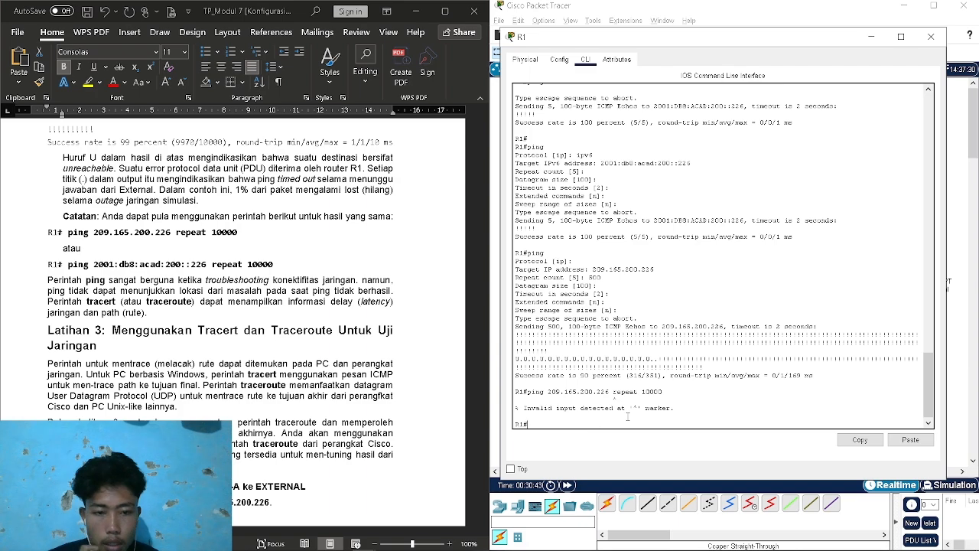
Try the note's IPv6 alternative, ping 2001:db8:acad:200::226 repeat 10000, on R1
{"action": "left_click", "coordinate": [92, 291]}
{"action": "left_click_drag", "start_coordinate": [68, 264], "coordinate": [279, 266]}
{"action": "key", "text": "ctrl+c"}
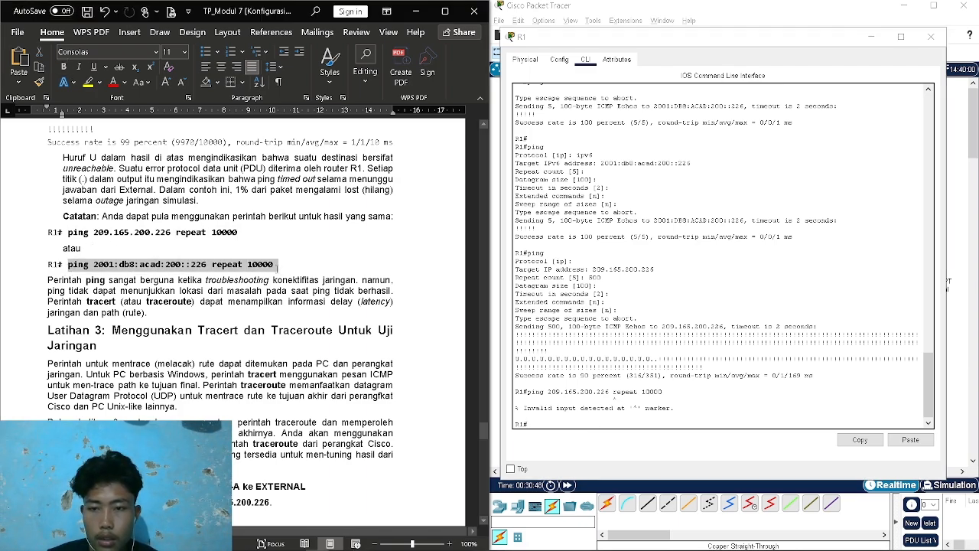
{"action": "left_click", "coordinate": [545, 422]}
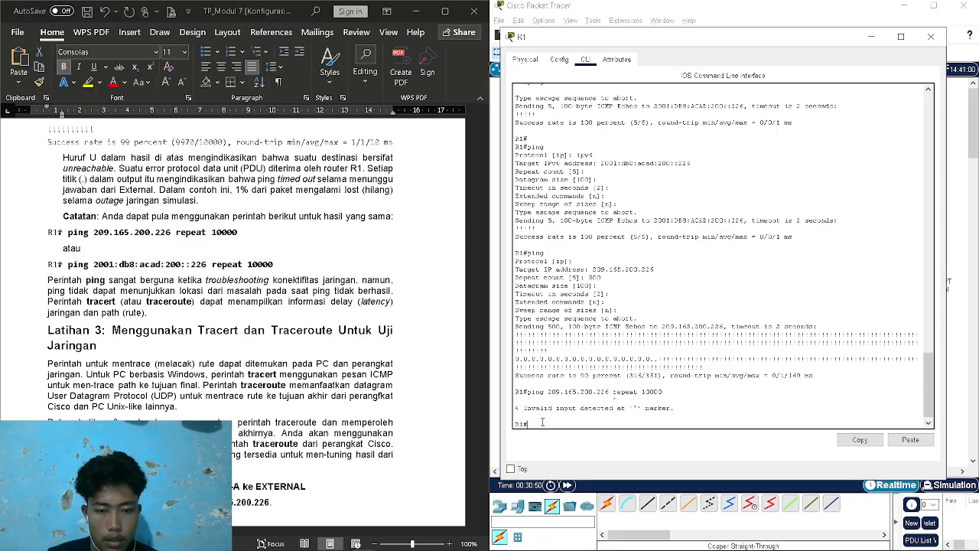
{"action": "right_click", "coordinate": [542, 421]}
{"action": "left_click", "coordinate": [558, 441]}
{"action": "key", "text": "Return"}
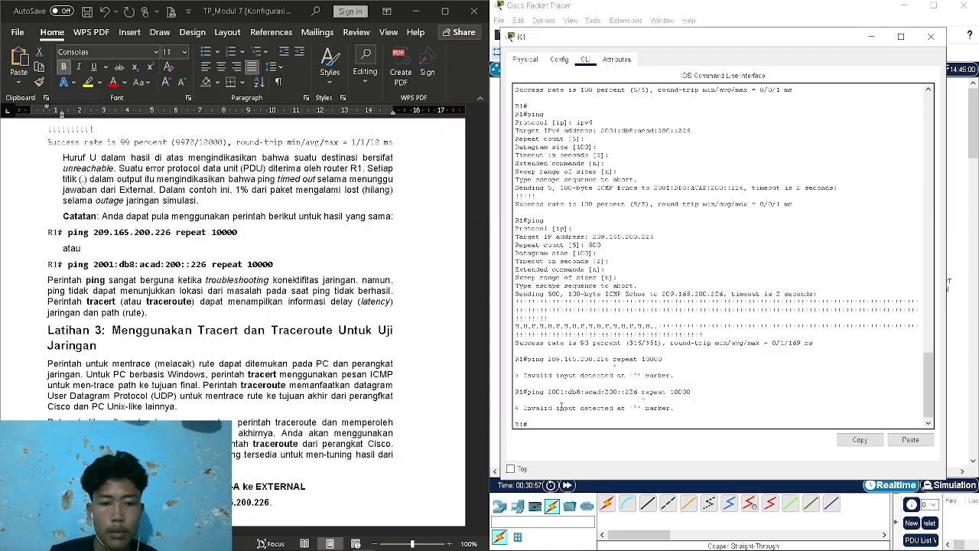
For Latihan 3, close R1's window, open PCA's Command Prompt and stop its continuous ping
{"action": "scroll", "coordinate": [249, 329], "scroll_direction": "down", "scroll_amount": 3}
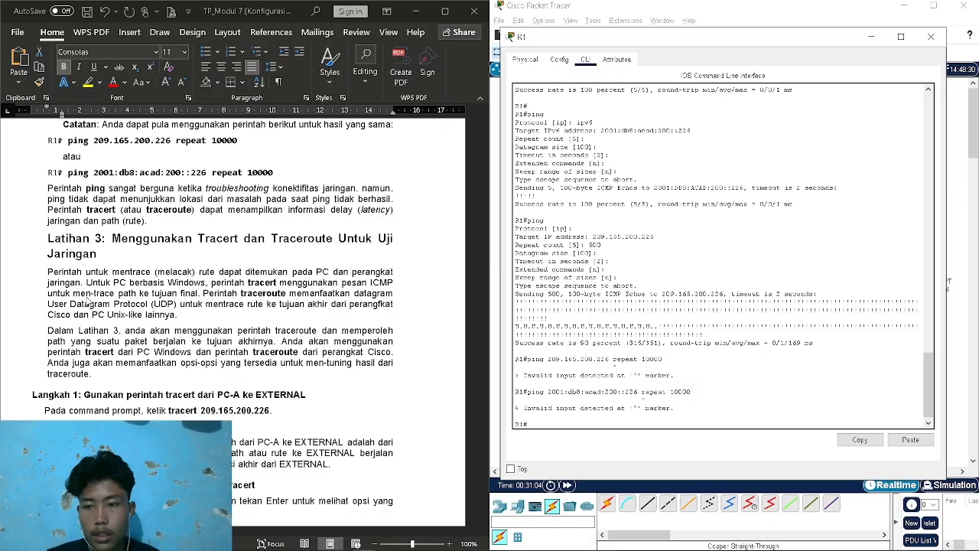
{"action": "scroll", "coordinate": [221, 338], "scroll_direction": "down", "scroll_amount": 3}
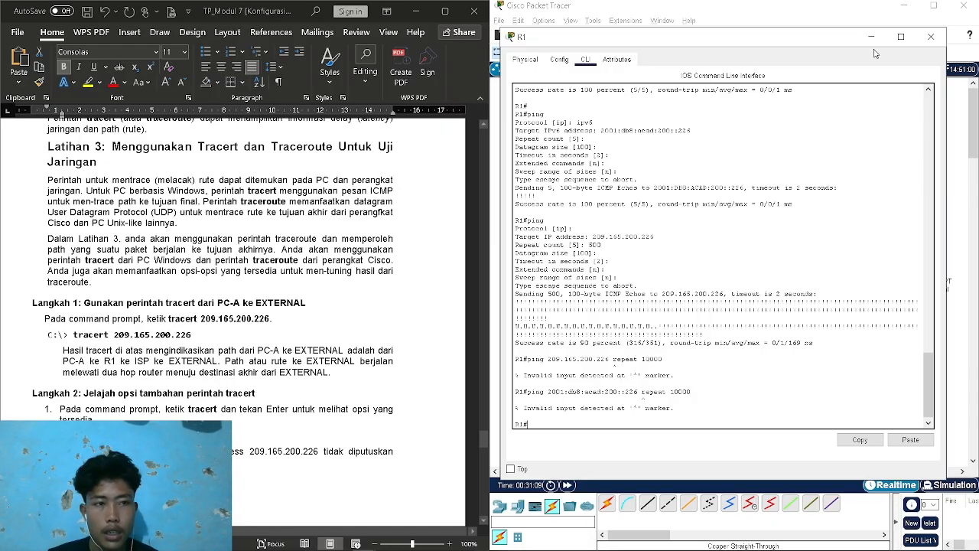
{"action": "left_click", "coordinate": [931, 36]}
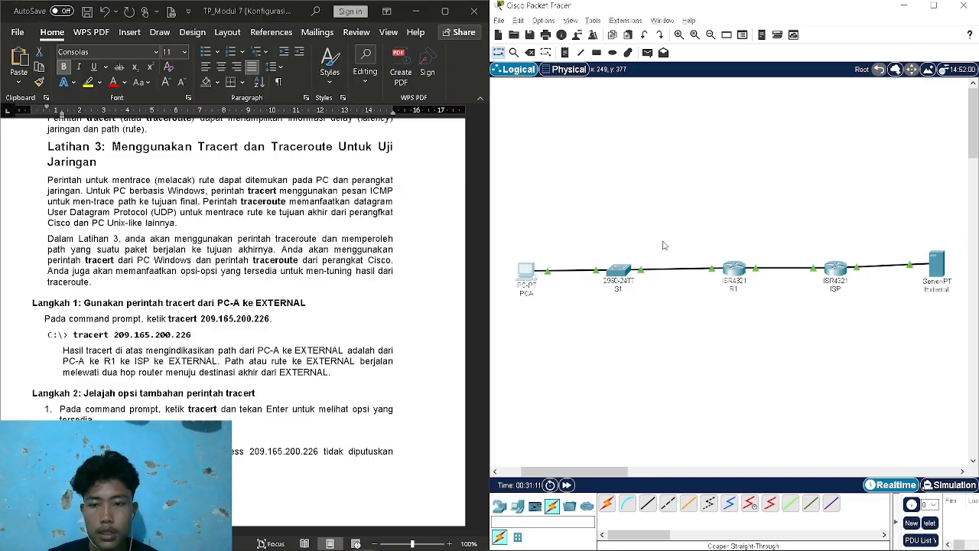
{"action": "left_click", "coordinate": [526, 269]}
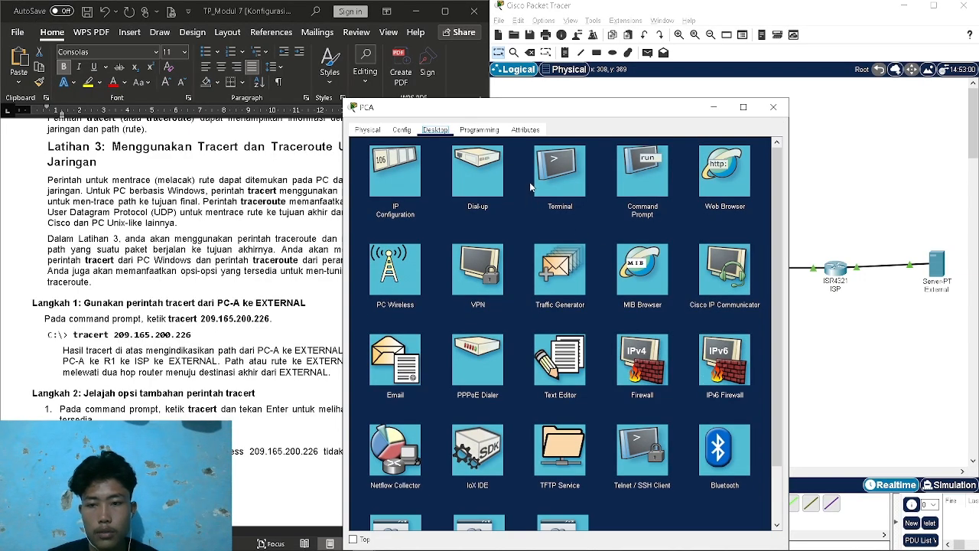
{"action": "left_click", "coordinate": [643, 172]}
{"action": "left_click_drag", "start_coordinate": [600, 108], "coordinate": [796, 61]}
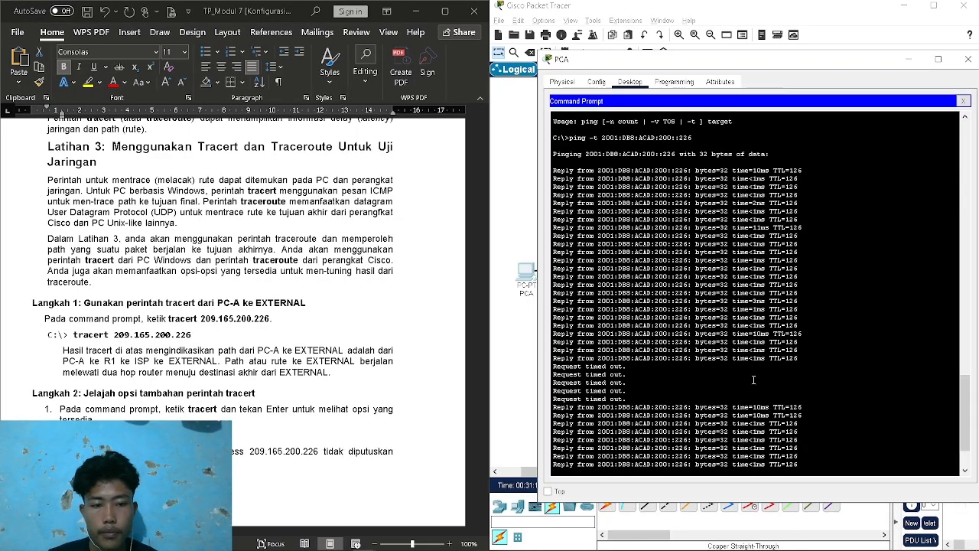
{"action": "key", "text": "ctrl+c"}
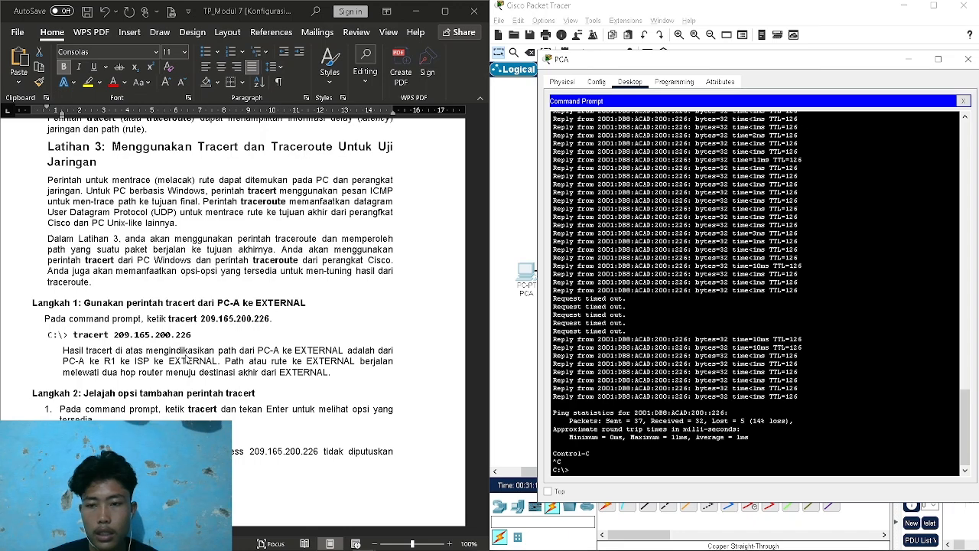
Run the worksheet's command tracert 209.165.200.226 on PCA and check the listed hops against the described path
{"action": "left_click", "coordinate": [81, 345]}
{"action": "left_click_drag", "start_coordinate": [74, 335], "coordinate": [200, 335]}
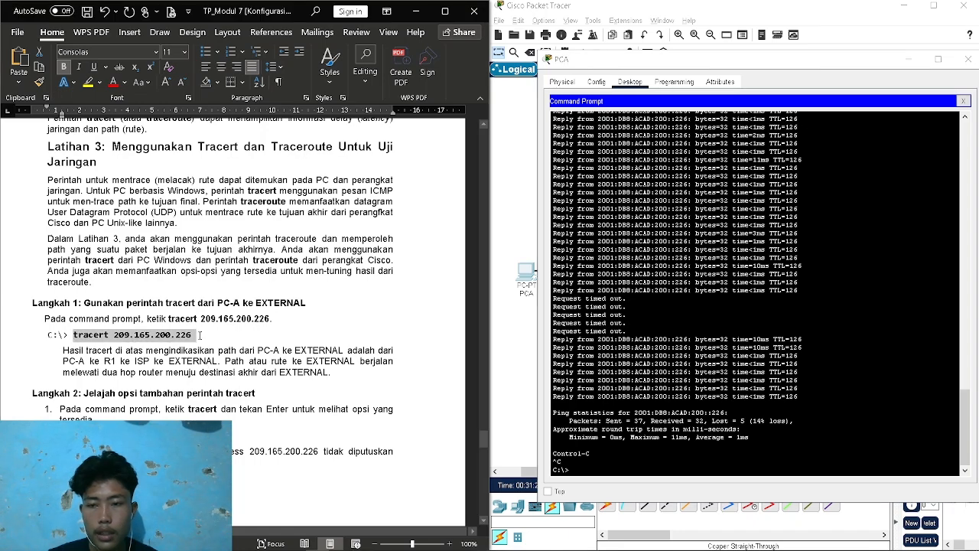
{"action": "key", "text": "ctrl+c"}
{"action": "left_click", "coordinate": [621, 481]}
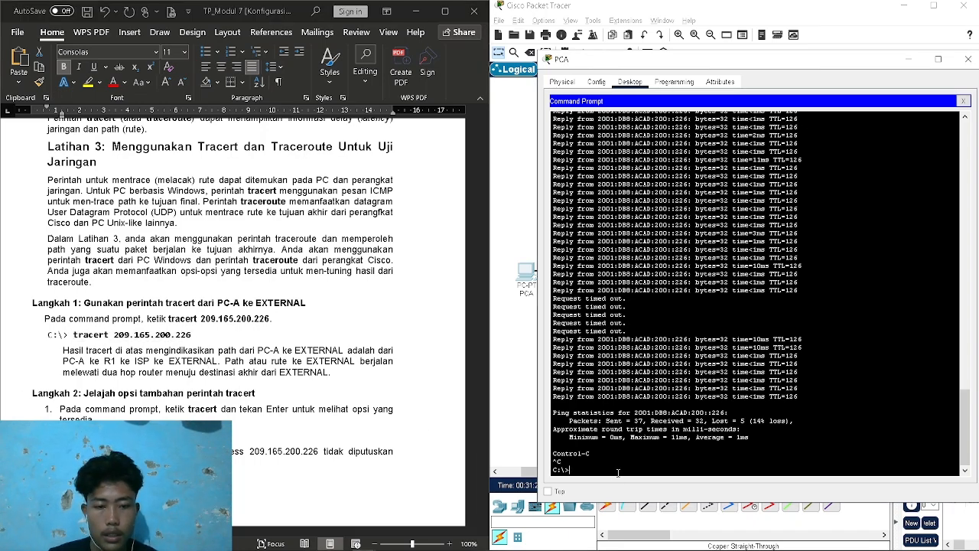
{"action": "key", "text": "ctrl+v"}
{"action": "key", "text": "Return"}
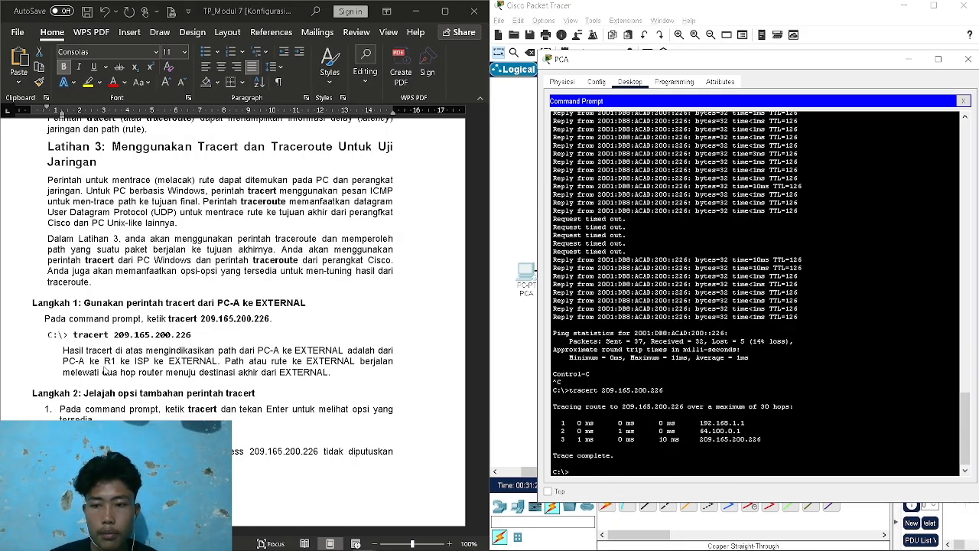
{"action": "mouse_move", "coordinate": [577, 423]}
{"action": "left_mouse_down"}
{"action": "mouse_move", "coordinate": [758, 423]}
{"action": "mouse_move", "coordinate": [626, 438]}
{"action": "mouse_move", "coordinate": [552, 431]}
{"action": "mouse_move", "coordinate": [741, 433]}
{"action": "mouse_move", "coordinate": [584, 440]}
{"action": "left_mouse_up"}
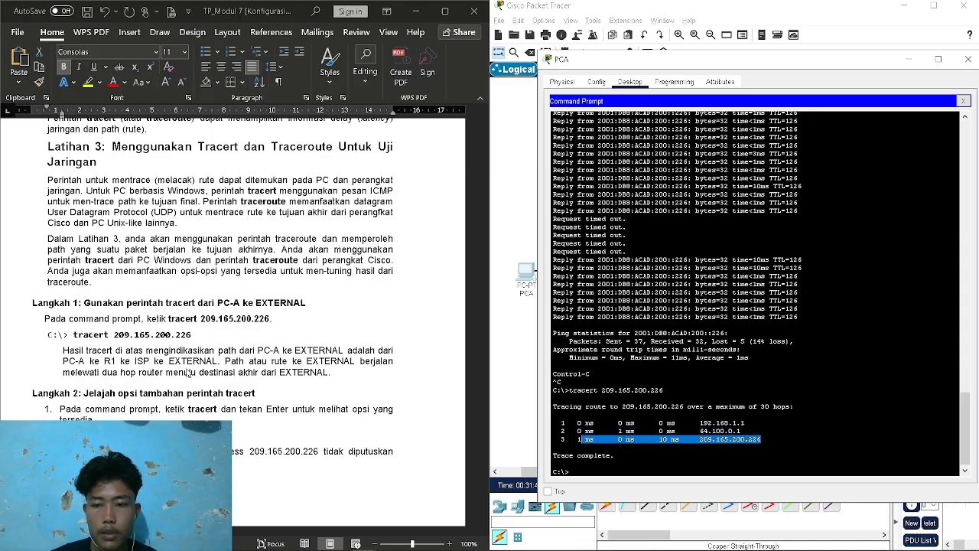
{"action": "left_click", "coordinate": [594, 426]}
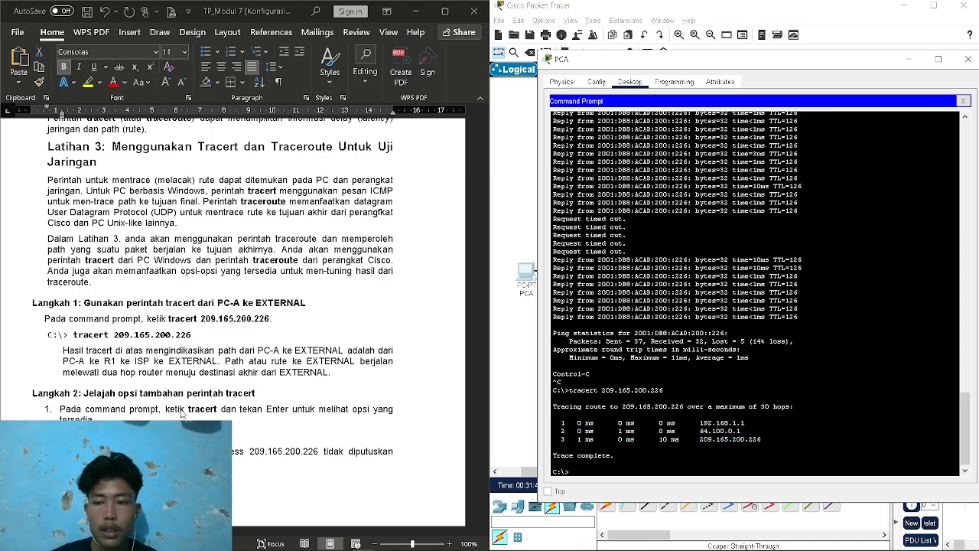
For Langkah 2, try the worksheet's command tracert -d 209.165.200.226 in PCA's Command Prompt
{"action": "scroll", "coordinate": [182, 414], "scroll_direction": "down", "scroll_amount": 3}
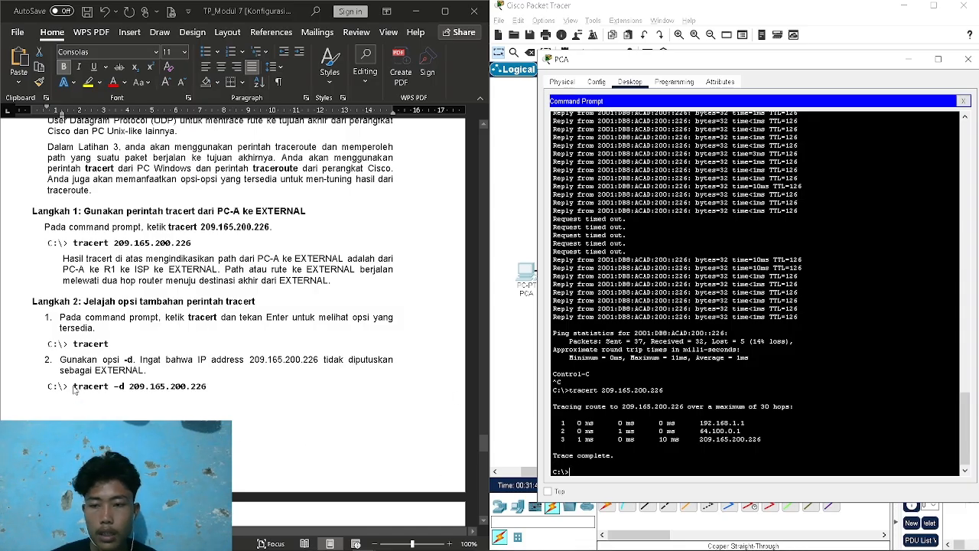
{"action": "left_click", "coordinate": [127, 386]}
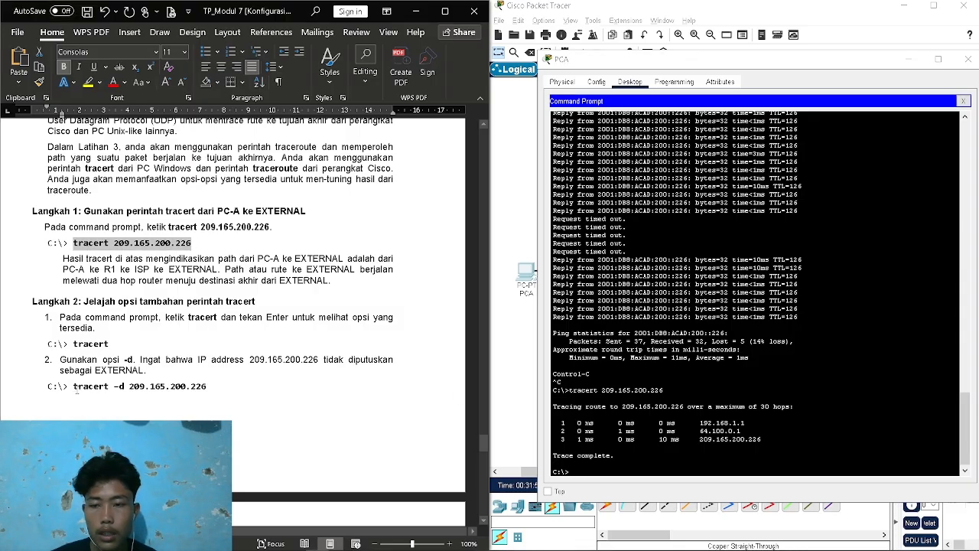
{"action": "left_click_drag", "start_coordinate": [52, 387], "coordinate": [73, 387]}
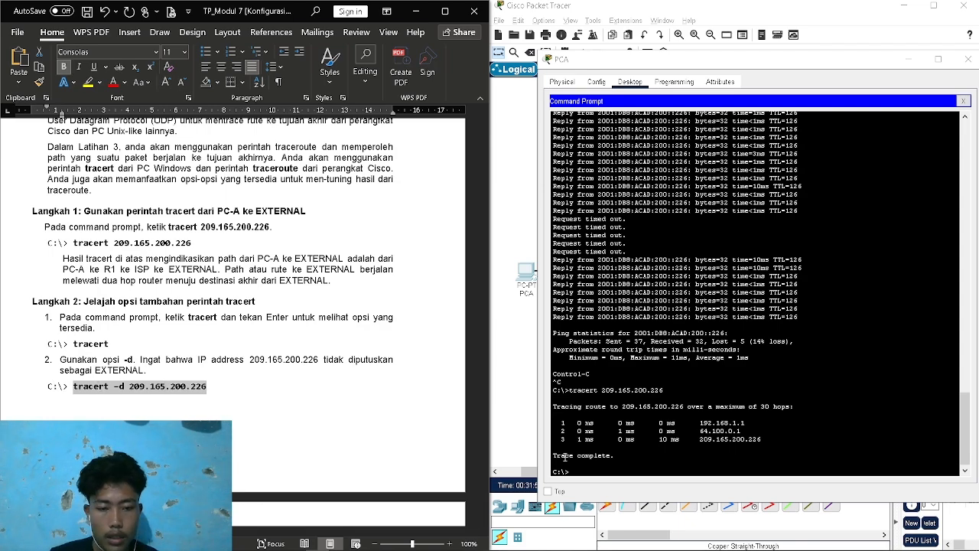
{"action": "left_click", "coordinate": [591, 469]}
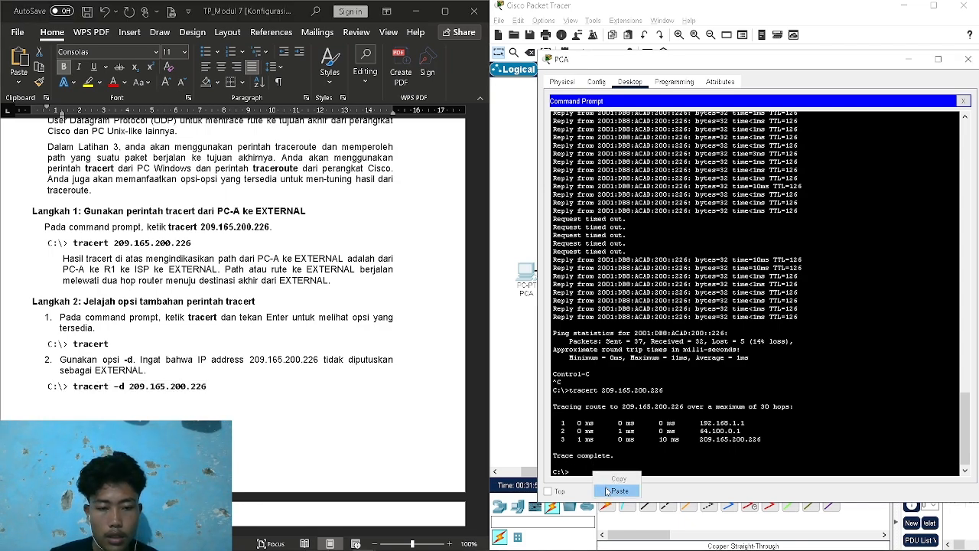
{"action": "key", "text": "ctrl+v"}
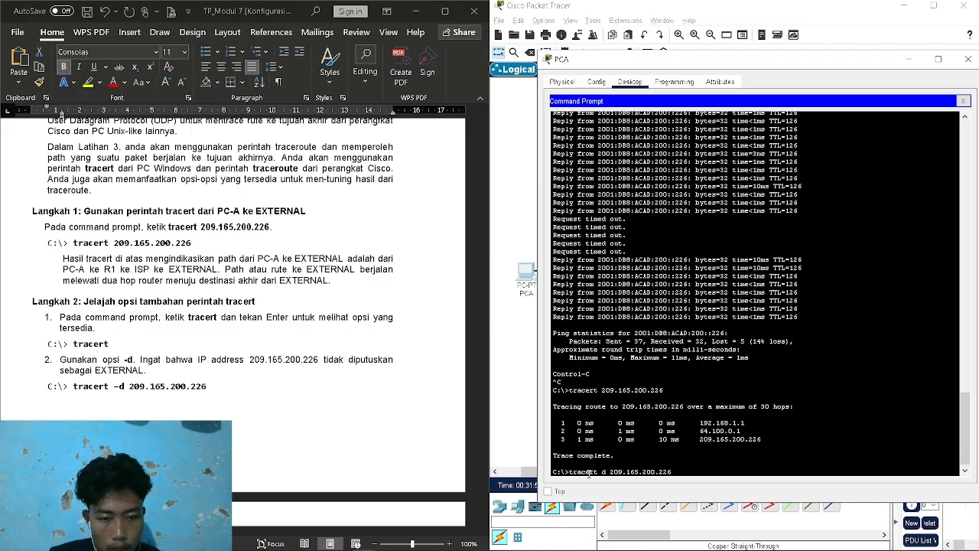
{"action": "type", "text": "-"}
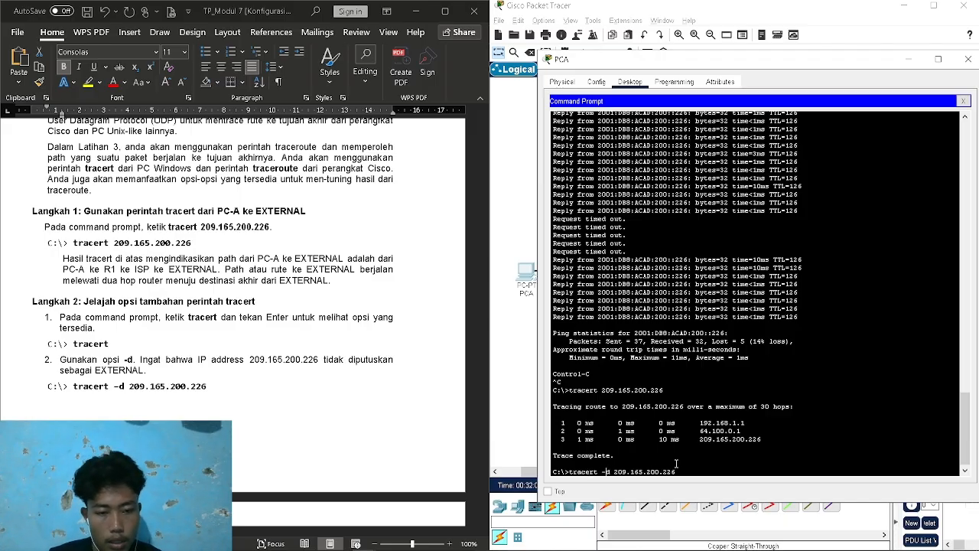
{"action": "key", "text": "Return"}
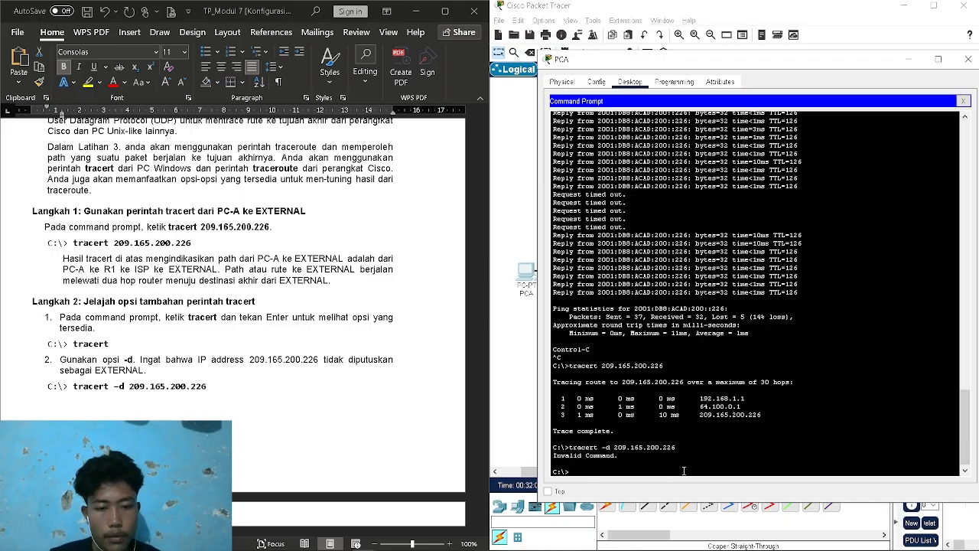
Retry tracert -d 209.165.200.226 on PCA, restoring the hyphen before the d option
{"action": "scroll", "coordinate": [245, 367], "scroll_direction": "down", "scroll_amount": 1}
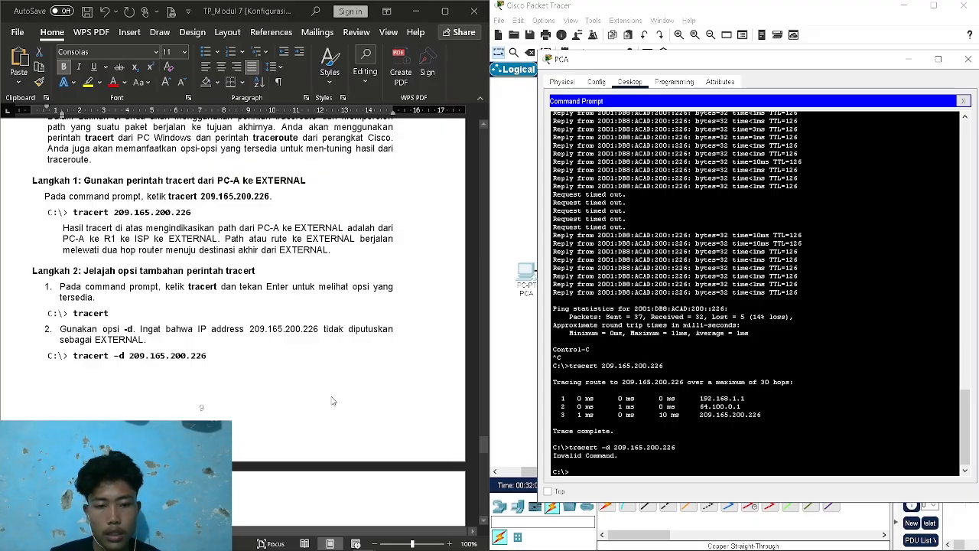
{"action": "scroll", "coordinate": [277, 386], "scroll_direction": "down", "scroll_amount": 1}
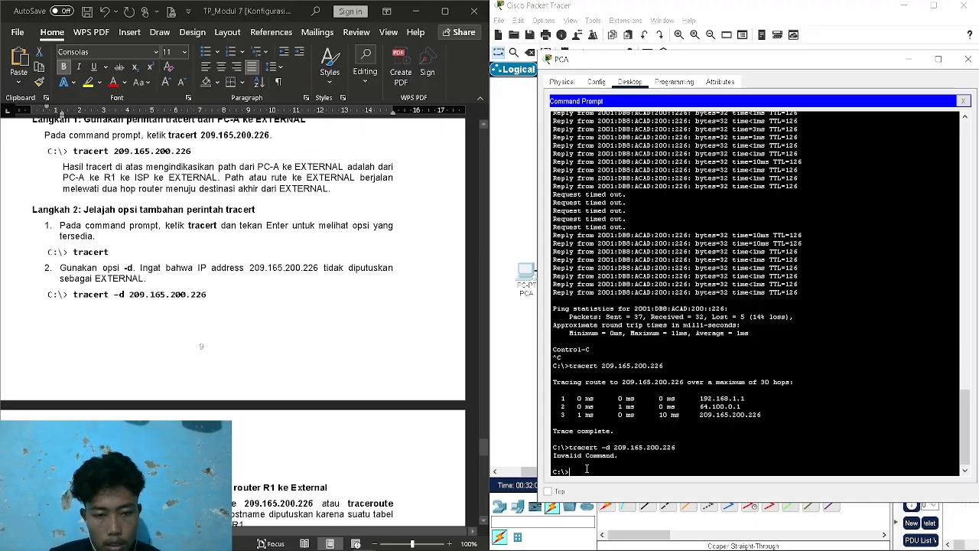
{"action": "key", "text": "Up"}
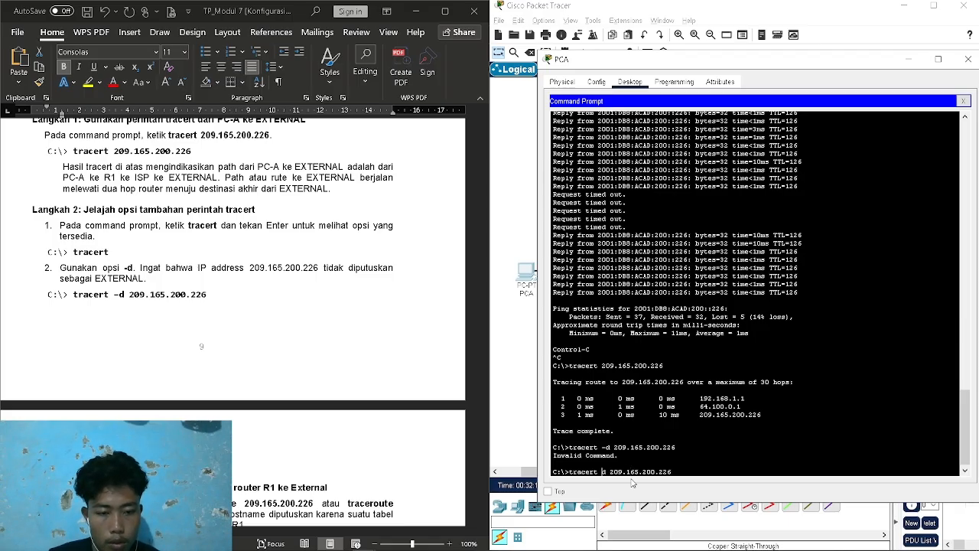
{"action": "type", "text": "-"}
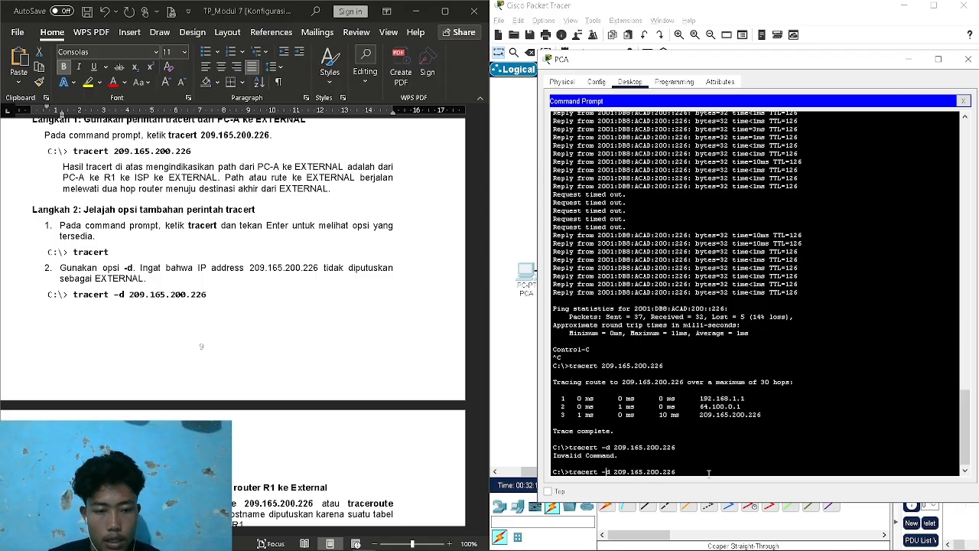
{"action": "key", "text": "Return"}
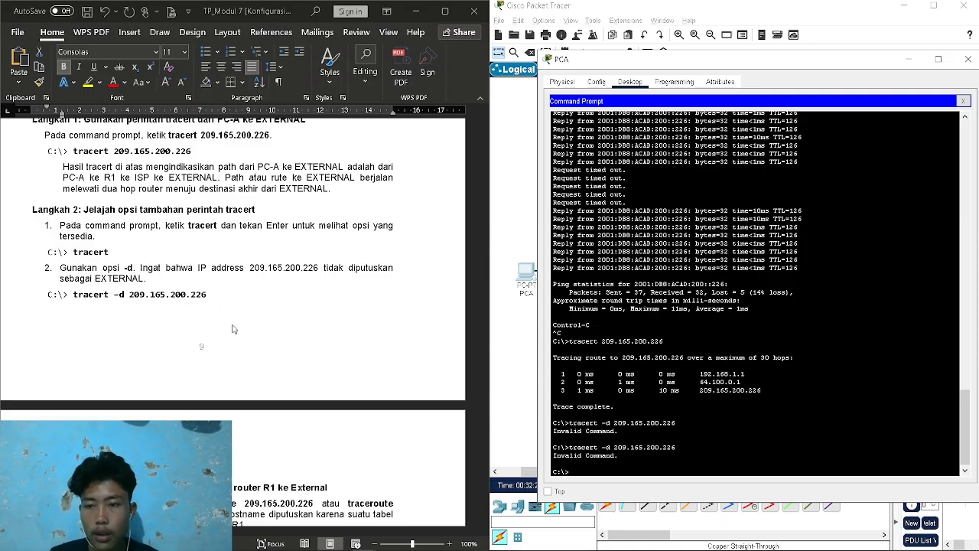
Copy the command traceroute 209.165.200.226 from Langkah 3 of the worksheet
{"action": "scroll", "coordinate": [266, 353], "scroll_direction": "down", "scroll_amount": 4}
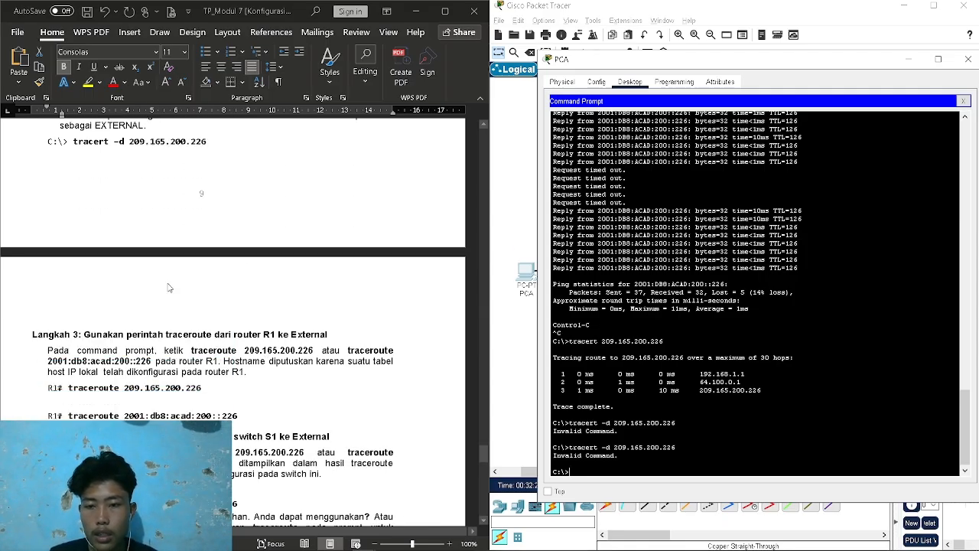
{"action": "left_click", "coordinate": [58, 389]}
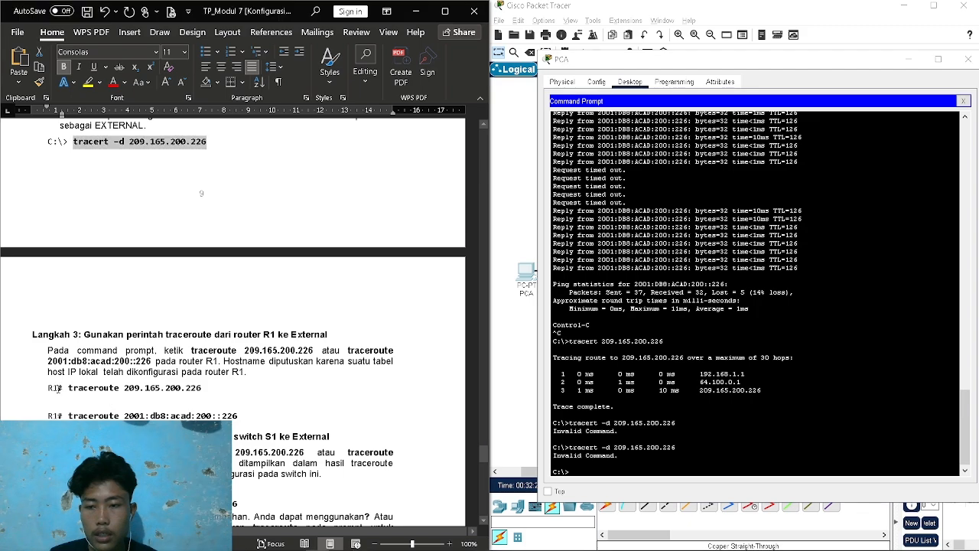
{"action": "left_click_drag", "start_coordinate": [68, 389], "coordinate": [201, 389]}
{"action": "key", "text": "ctrl+c"}
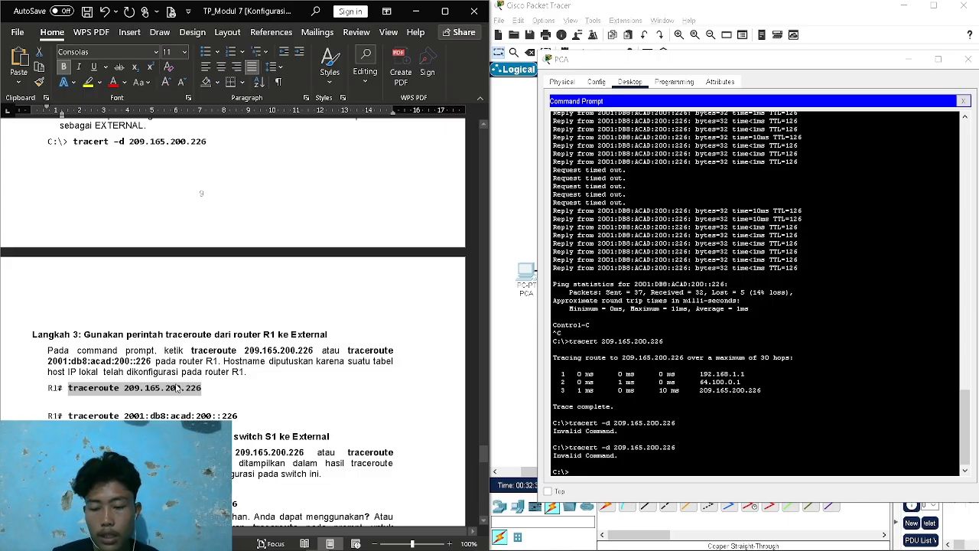
Try the copied traceroute 209.165.200.226 command in PCA's Command Prompt
{"action": "left_click", "coordinate": [606, 472]}
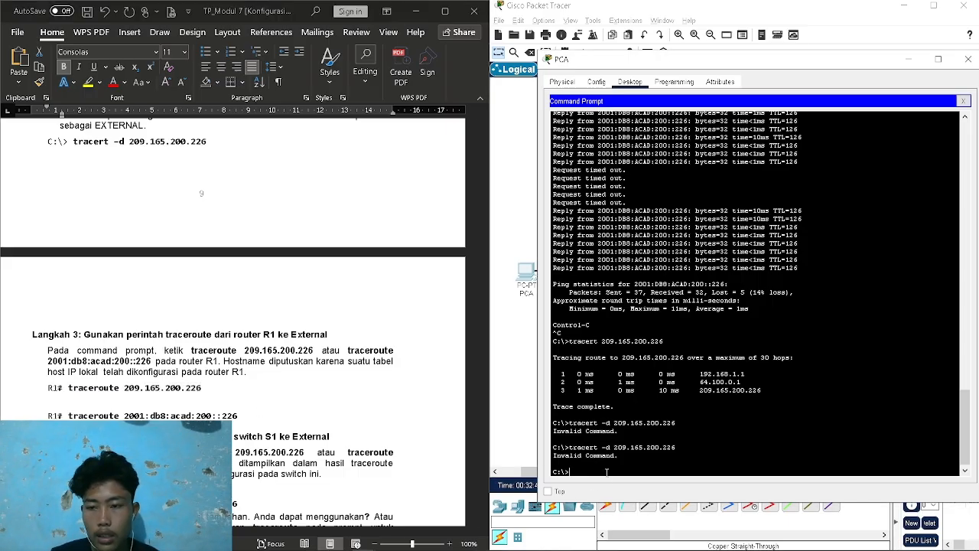
{"action": "right_click", "coordinate": [607, 472]}
{"action": "left_click", "coordinate": [626, 490]}
{"action": "key", "text": "Return"}
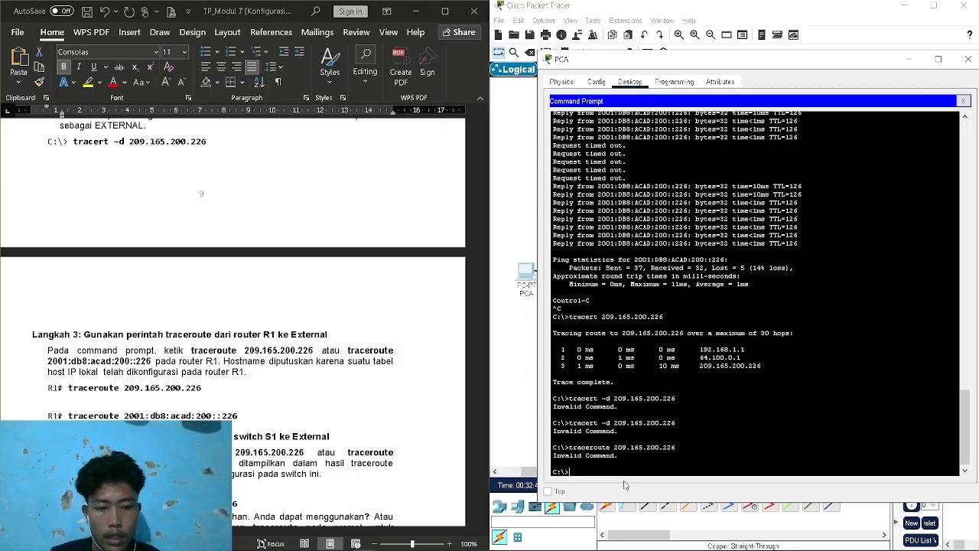
Recheck which device Langkah 3 requires, close PCA's window and run traceroute 209.165.200.226 in R1's CLI
{"action": "scroll", "coordinate": [260, 390], "scroll_direction": "down", "scroll_amount": 2}
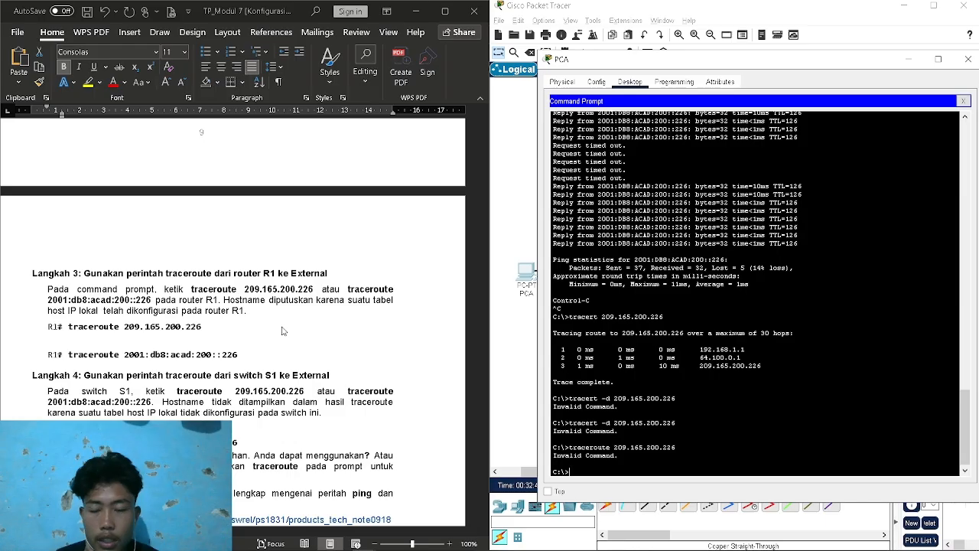
{"action": "scroll", "coordinate": [283, 330], "scroll_direction": "up", "scroll_amount": 5}
{"action": "scroll", "coordinate": [282, 330], "scroll_direction": "down", "scroll_amount": 2}
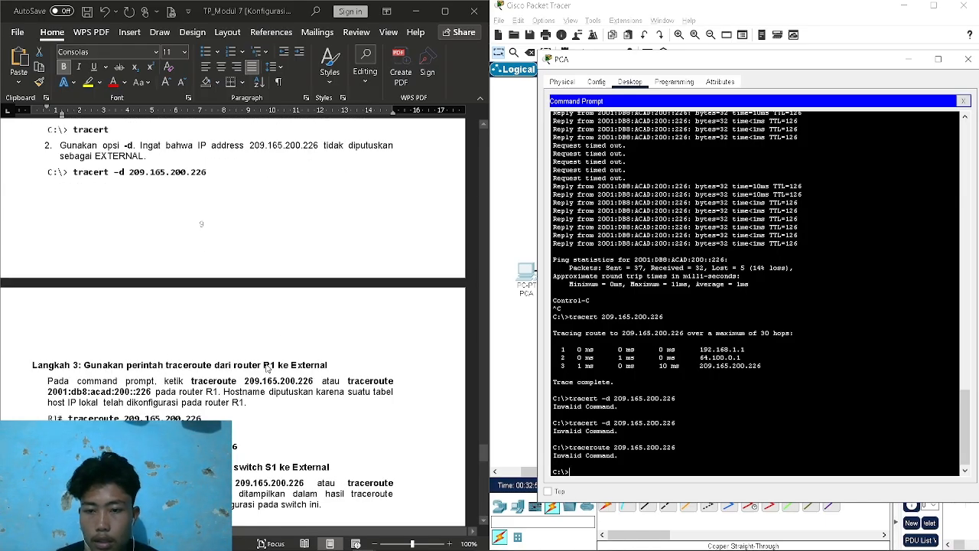
{"action": "left_click", "coordinate": [966, 61]}
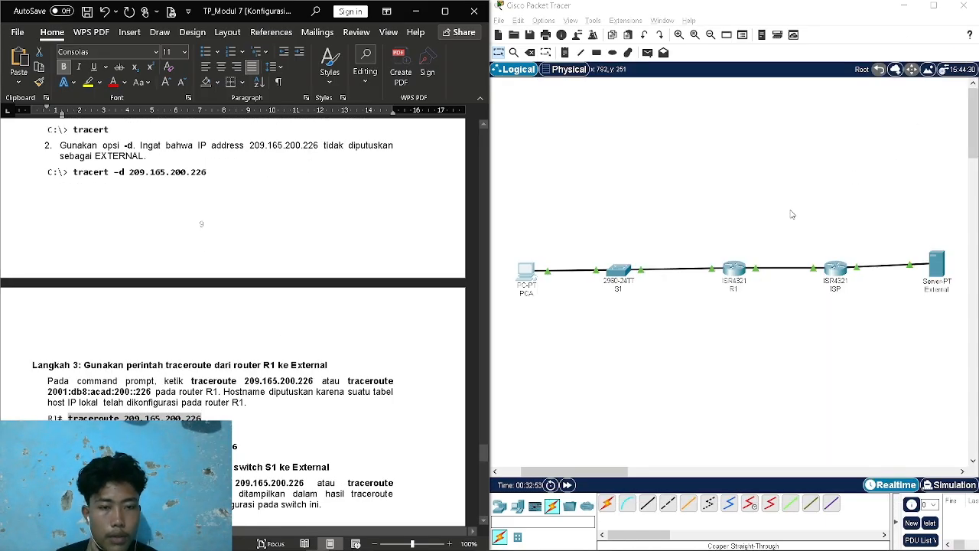
{"action": "left_click", "coordinate": [734, 273]}
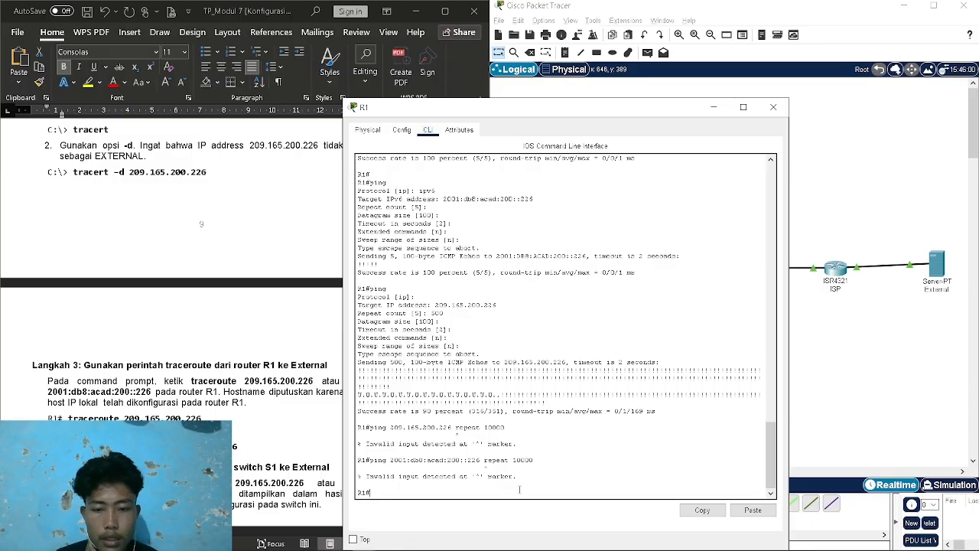
{"action": "right_click", "coordinate": [417, 498]}
{"action": "left_click", "coordinate": [447, 521]}
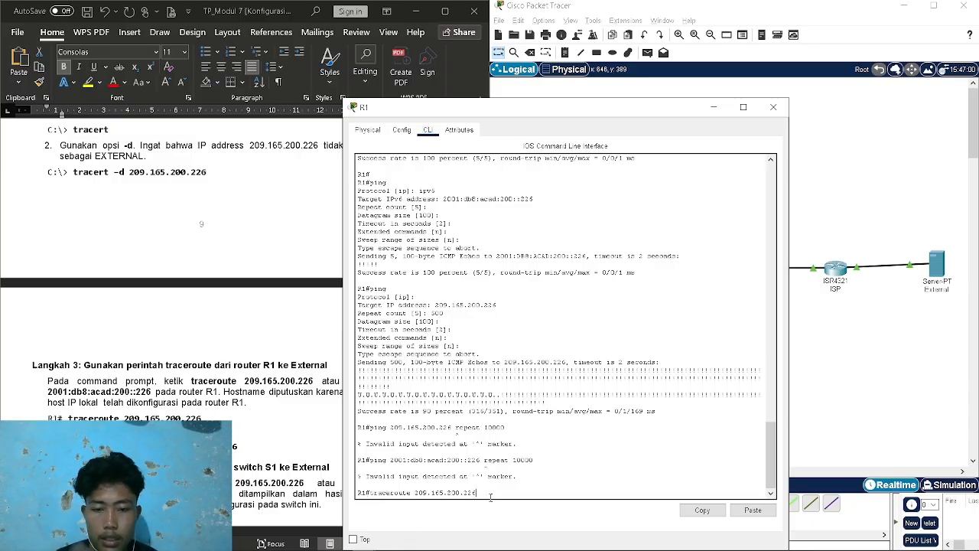
{"action": "key", "text": "Return"}
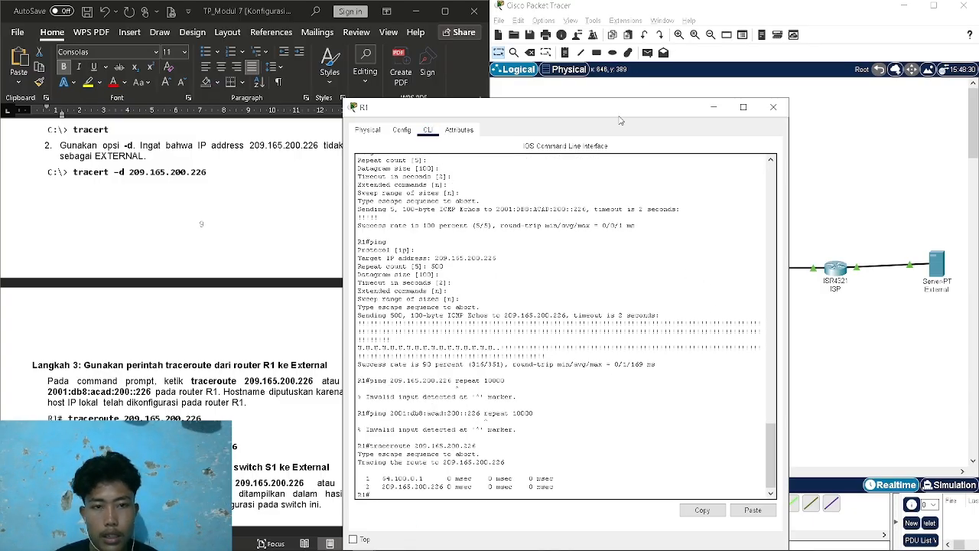
Move R1's window off the worksheet and run Langkah 3's IPv6 command traceroute 2001:db8:acad:200::226 on R1
{"action": "left_click_drag", "start_coordinate": [611, 114], "coordinate": [772, 39]}
{"action": "scroll", "coordinate": [237, 340], "scroll_direction": "down", "scroll_amount": 2}
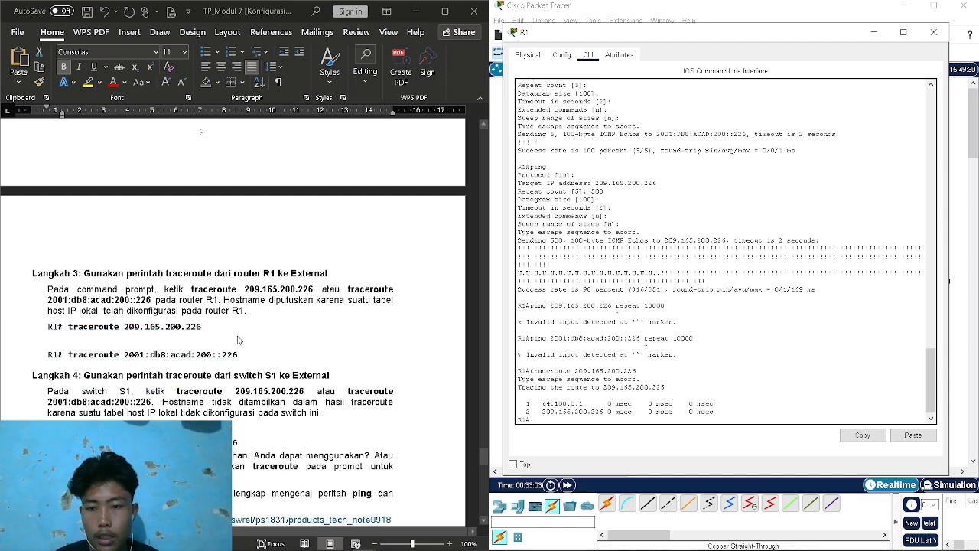
{"action": "left_click", "coordinate": [242, 354]}
{"action": "left_click_drag", "start_coordinate": [242, 355], "coordinate": [106, 355]}
{"action": "key", "text": "ctrl+c"}
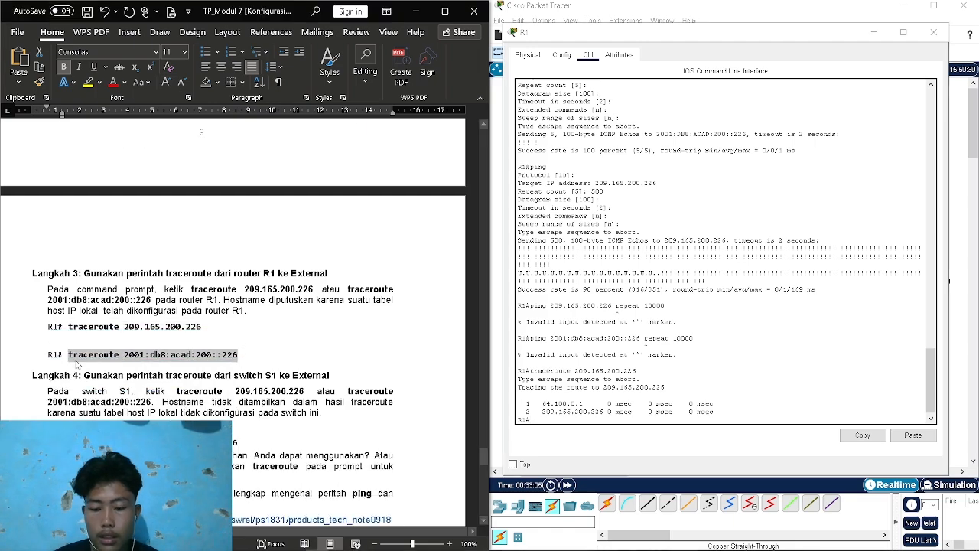
{"action": "right_click", "coordinate": [601, 416]}
{"action": "left_click", "coordinate": [610, 438]}
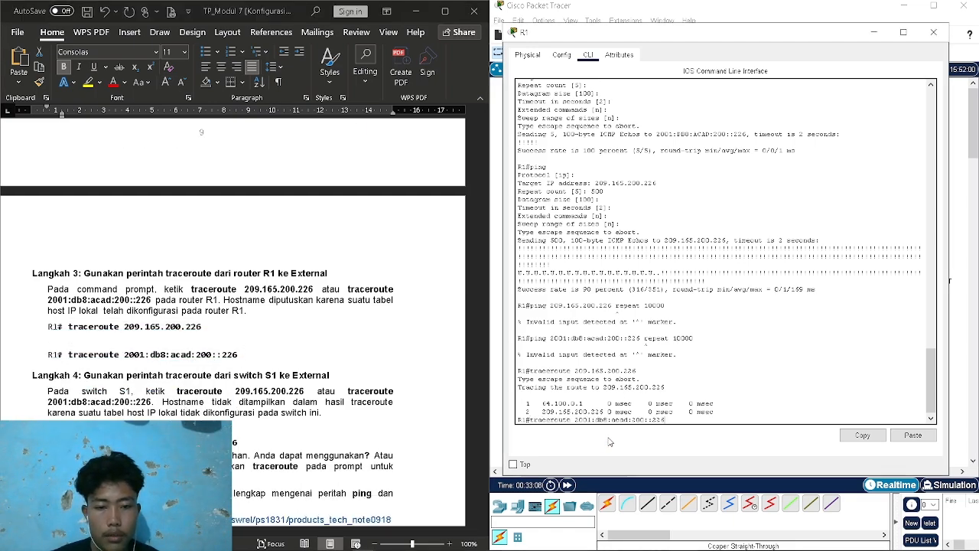
{"action": "key", "text": "Return"}
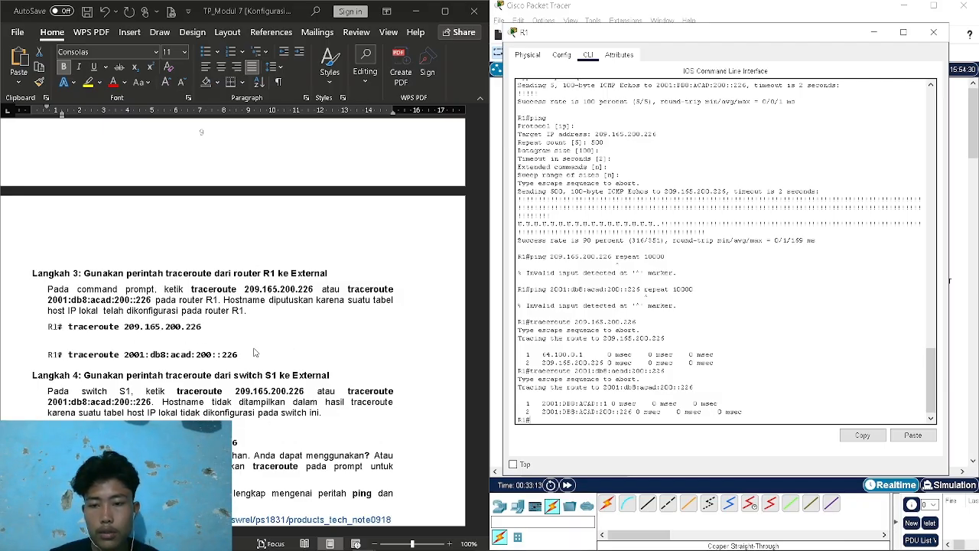
Review the worksheet's Langkah 1 to 3 commands and read the Langkah 4 instructions for switch S1
{"action": "scroll", "coordinate": [253, 352], "scroll_direction": "up", "scroll_amount": 4}
{"action": "scroll", "coordinate": [191, 214], "scroll_direction": "up", "scroll_amount": 1}
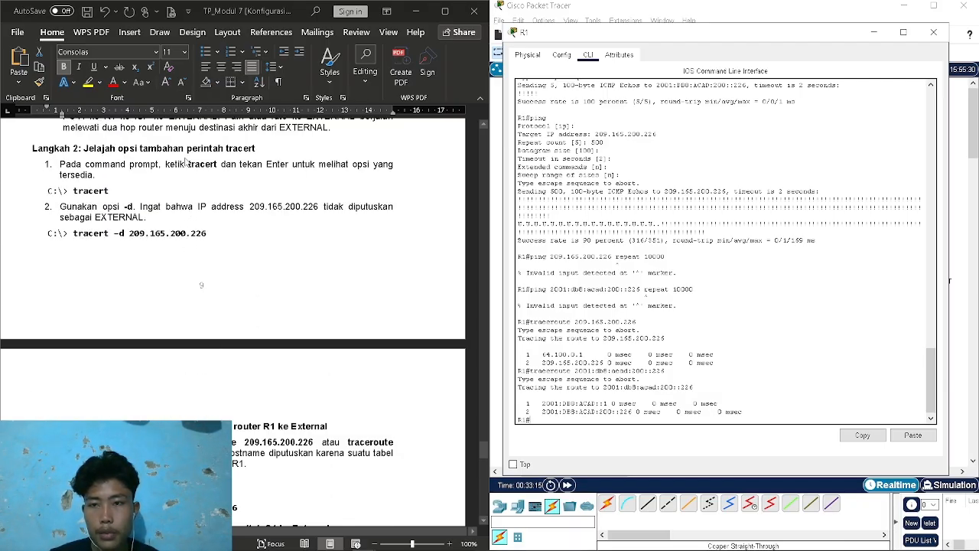
{"action": "scroll", "coordinate": [229, 260], "scroll_direction": "up", "scroll_amount": 2}
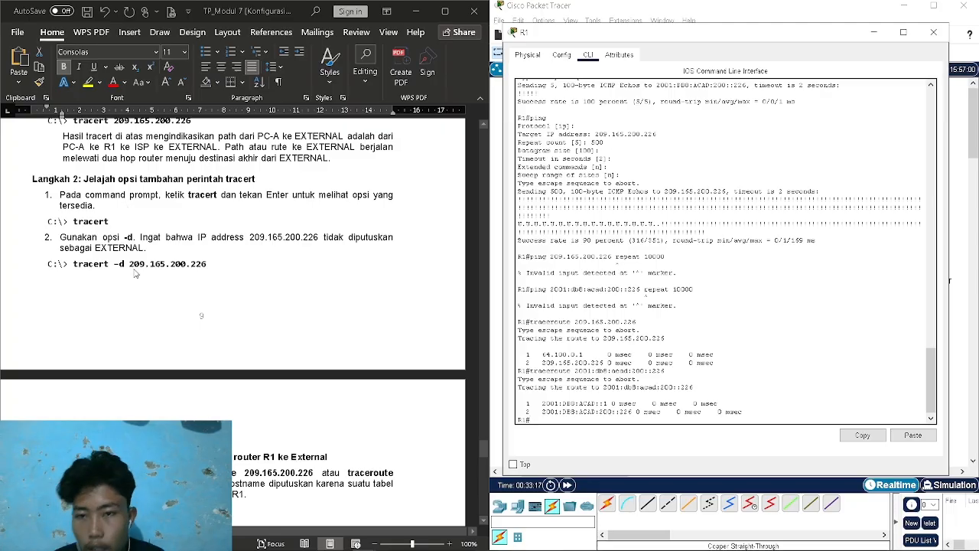
{"action": "scroll", "coordinate": [136, 273], "scroll_direction": "up", "scroll_amount": 1}
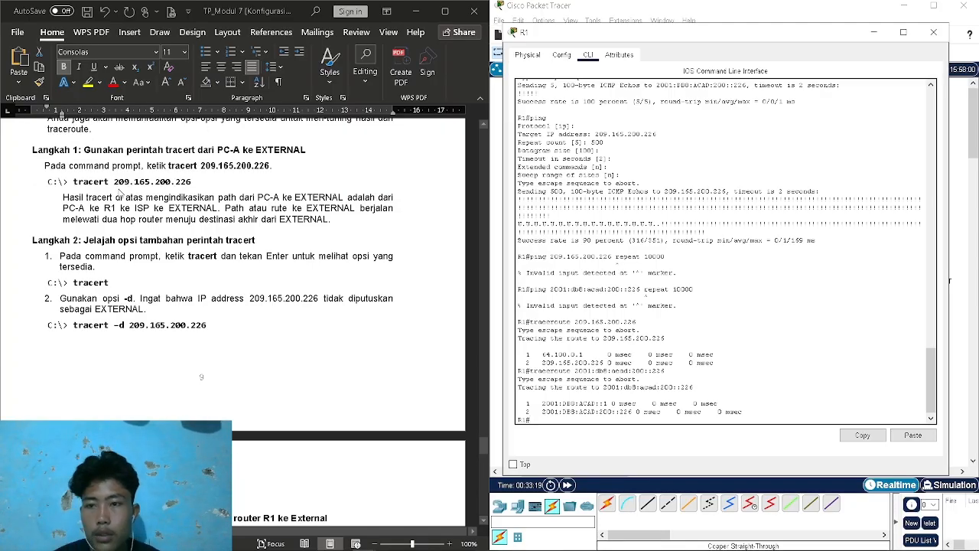
{"action": "scroll", "coordinate": [183, 329], "scroll_direction": "down", "scroll_amount": 3}
{"action": "scroll", "coordinate": [183, 329], "scroll_direction": "down", "scroll_amount": 4}
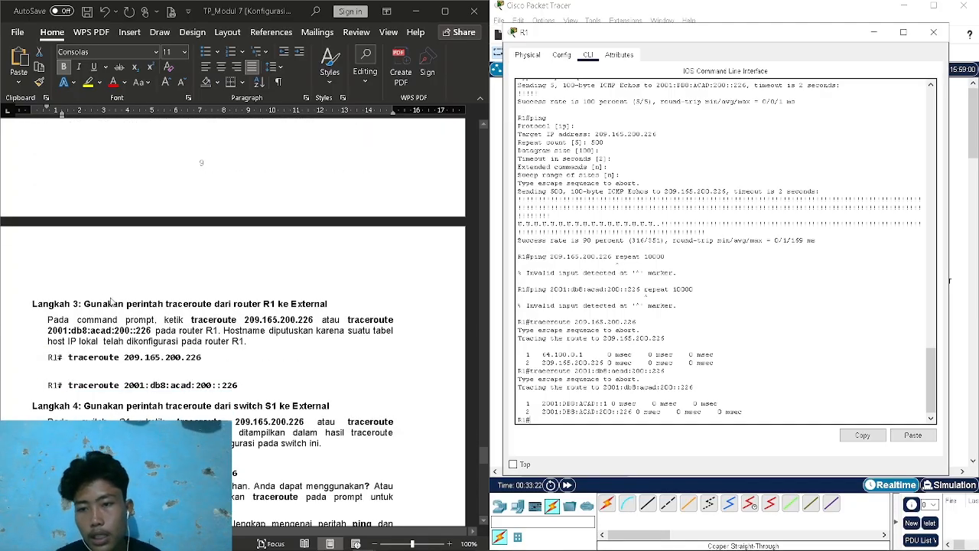
{"action": "scroll", "coordinate": [235, 340], "scroll_direction": "down", "scroll_amount": 3}
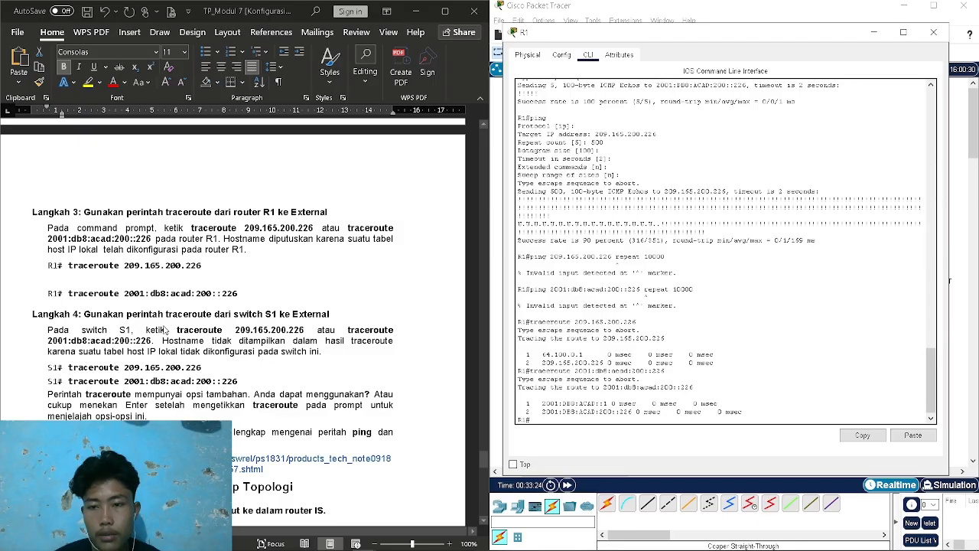
Close R1's window, open switch S1's CLI and enter privileged EXEC mode
{"action": "left_click", "coordinate": [933, 31]}
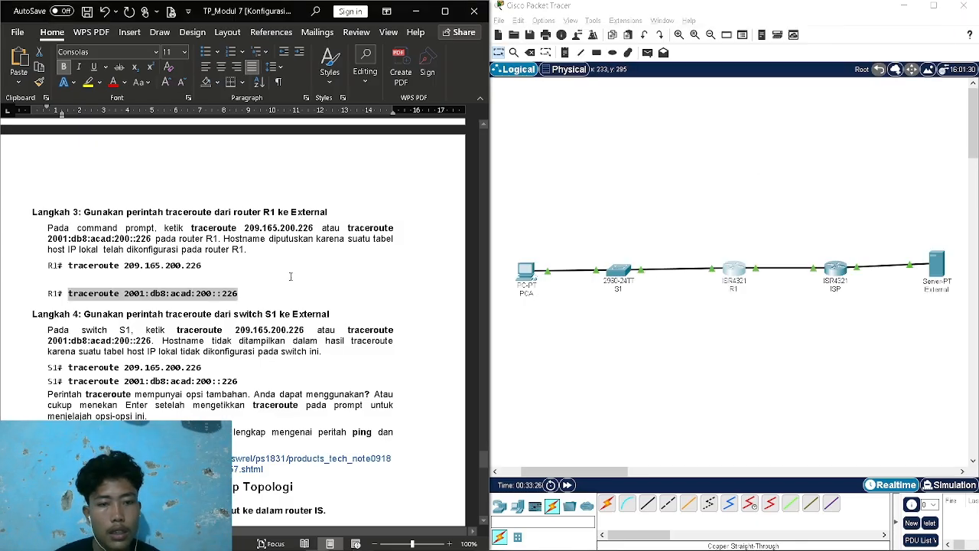
{"action": "left_click", "coordinate": [174, 314]}
{"action": "left_click", "coordinate": [621, 276]}
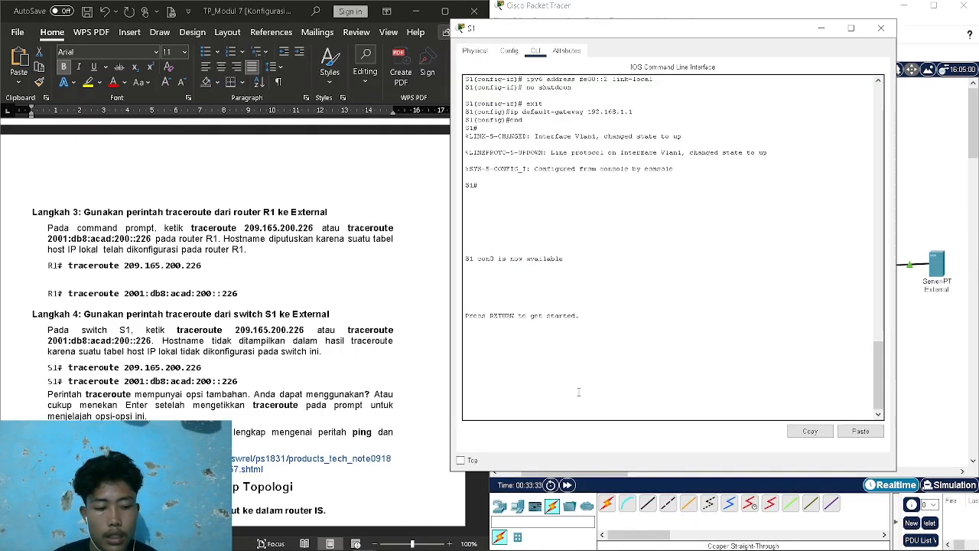
{"action": "key", "text": "Return"}
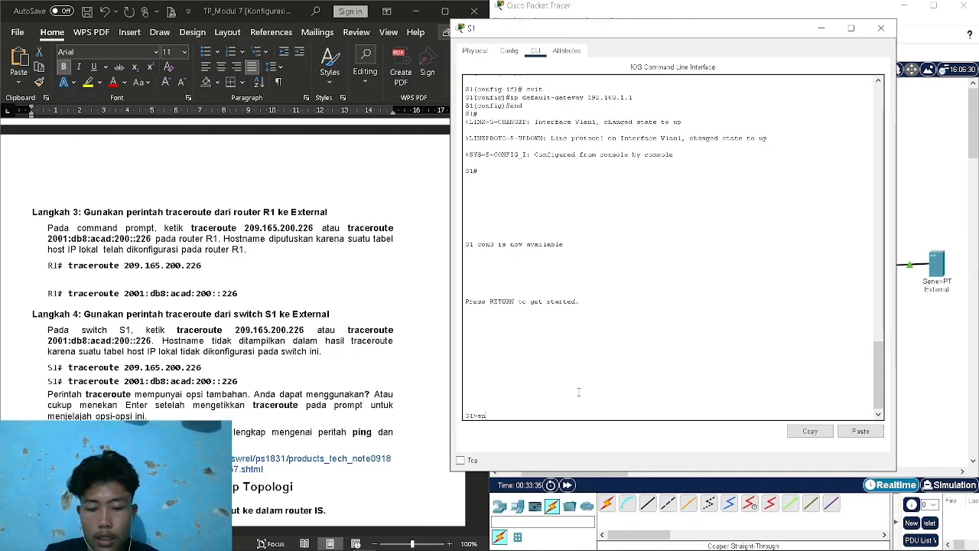
{"action": "type", "text": "en"}
{"action": "key", "text": "Return"}
Copy Langkah 4's traceroute 209.165.200.226 command from the worksheet and run it twice on S1
{"action": "left_click", "coordinate": [109, 370]}
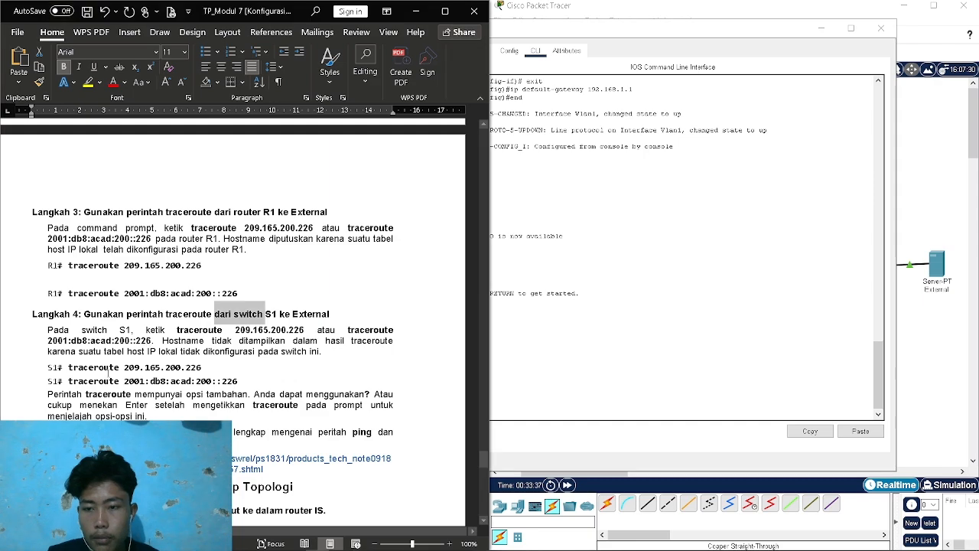
{"action": "left_click_drag", "start_coordinate": [65, 370], "coordinate": [98, 372]}
{"action": "key", "text": "ctrl+c"}
{"action": "left_click", "coordinate": [549, 417]}
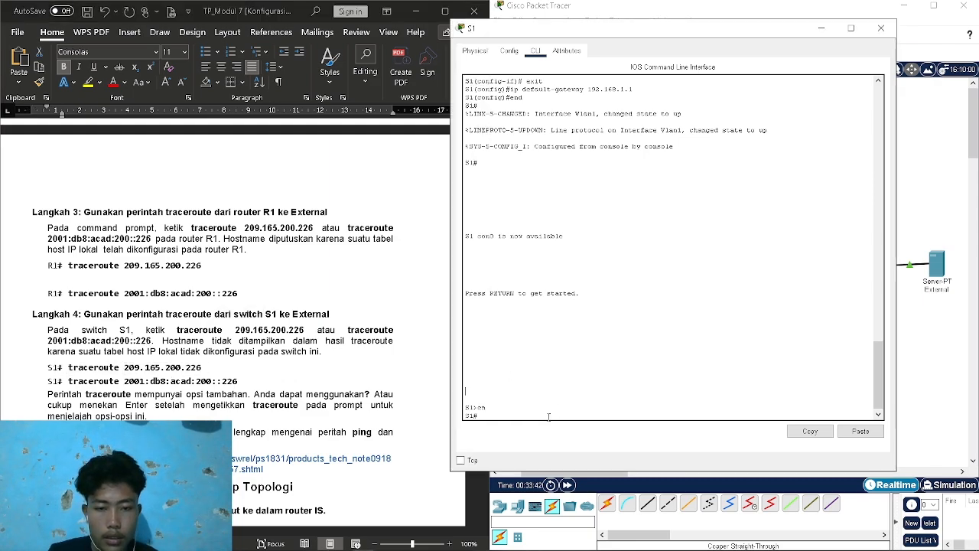
{"action": "right_click", "coordinate": [549, 417]}
{"action": "left_click", "coordinate": [565, 437]}
{"action": "key", "text": "Return"}
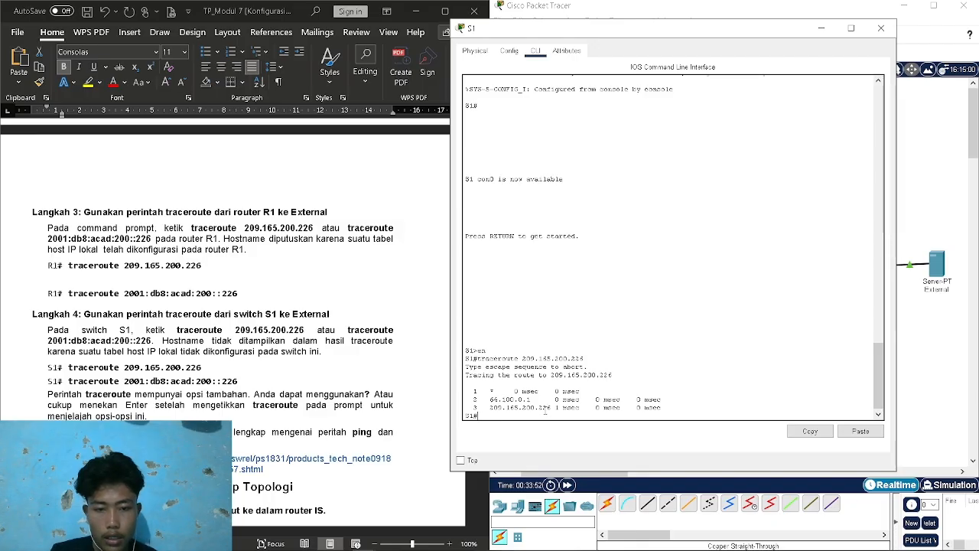
{"action": "key", "text": "Up"}
{"action": "key", "text": "Return"}
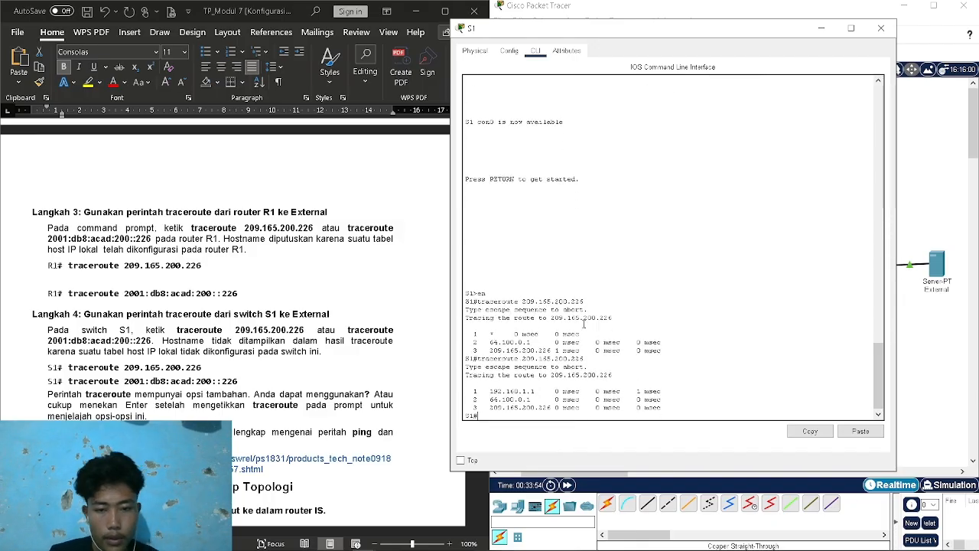
Run Langkah 4's IPv6 command traceroute 2001:db8:acad:200::226 on S1 and abort the trace after the second hop
{"action": "left_click_drag", "start_coordinate": [202, 368], "coordinate": [237, 381]}
{"action": "key", "text": "ctrl+c"}
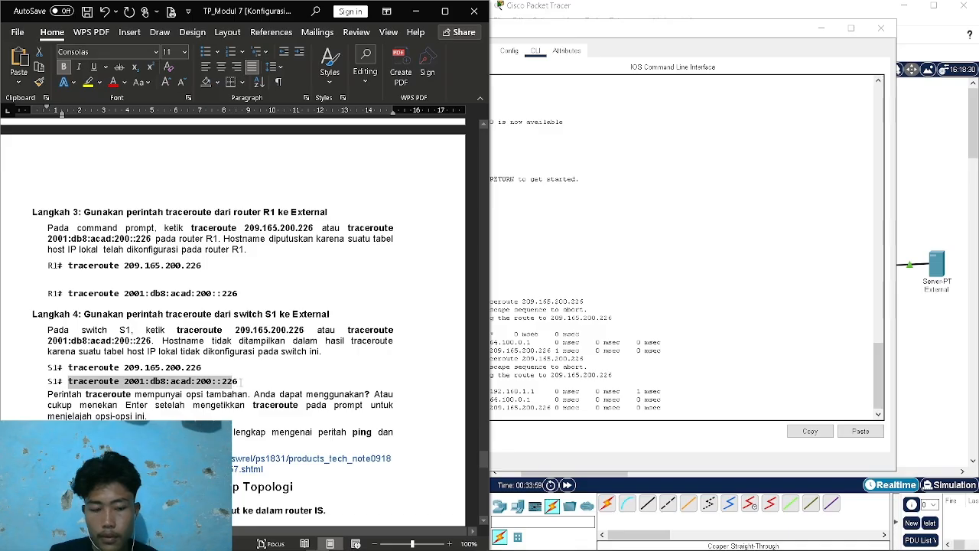
{"action": "left_click", "coordinate": [569, 412]}
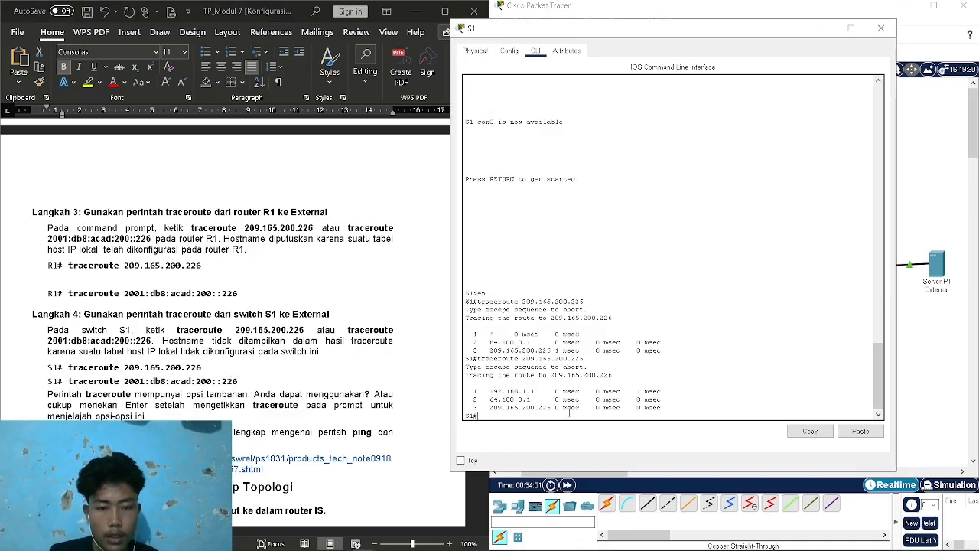
{"action": "key", "text": "ctrl+v"}
{"action": "key", "text": "Return"}
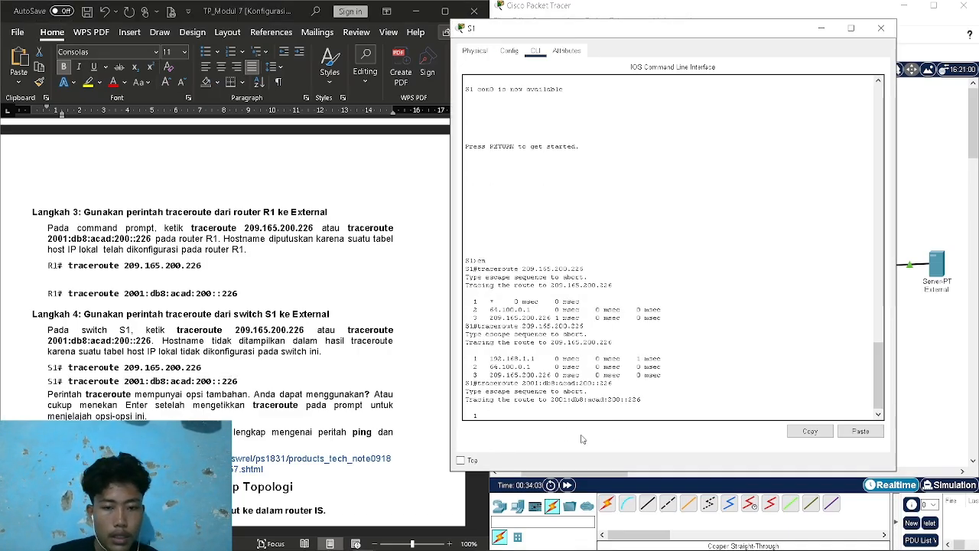
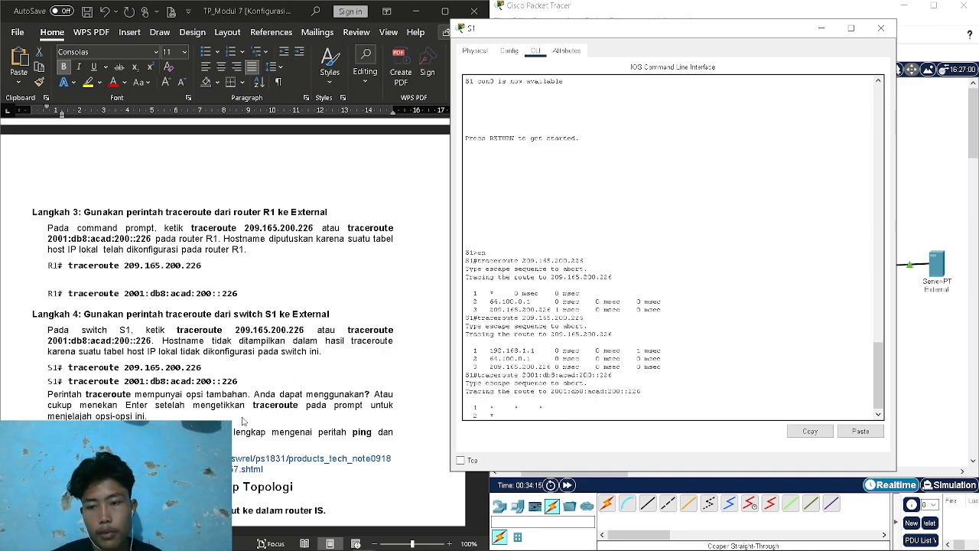
{"action": "scroll", "coordinate": [182, 413], "scroll_direction": "down", "scroll_amount": 3}
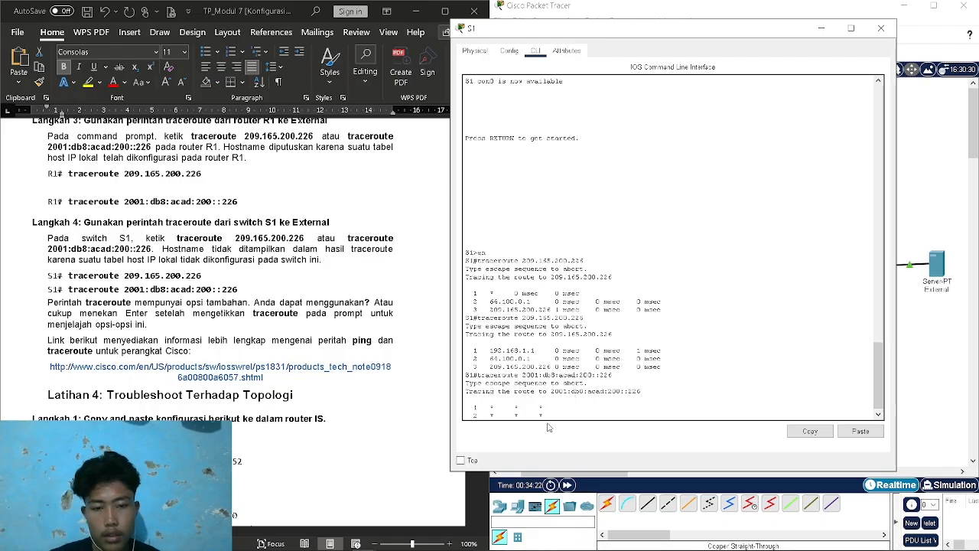
{"action": "key", "text": "ctrl+shift+6"}
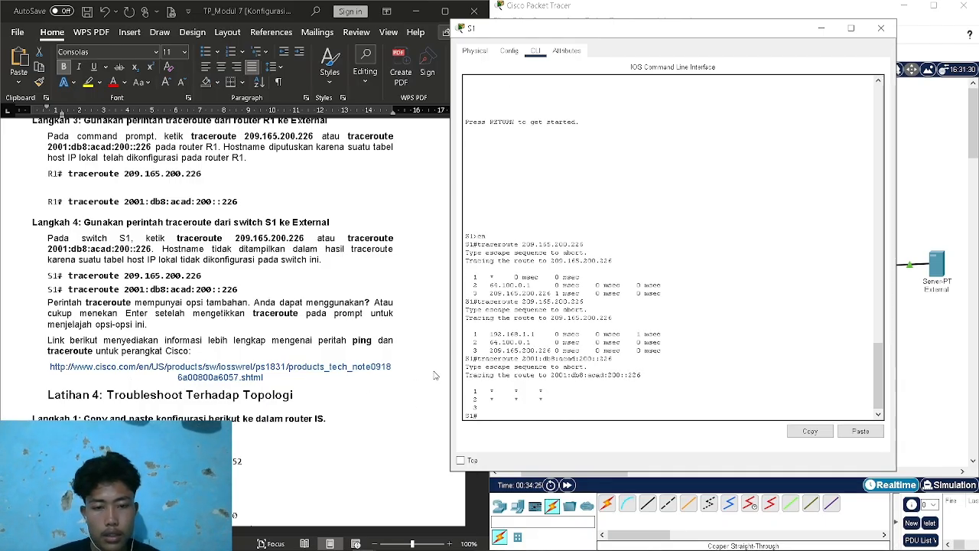
Close S1's window, open router ISP's CLI and enter global configuration mode
{"action": "scroll", "coordinate": [272, 329], "scroll_direction": "down", "scroll_amount": 3}
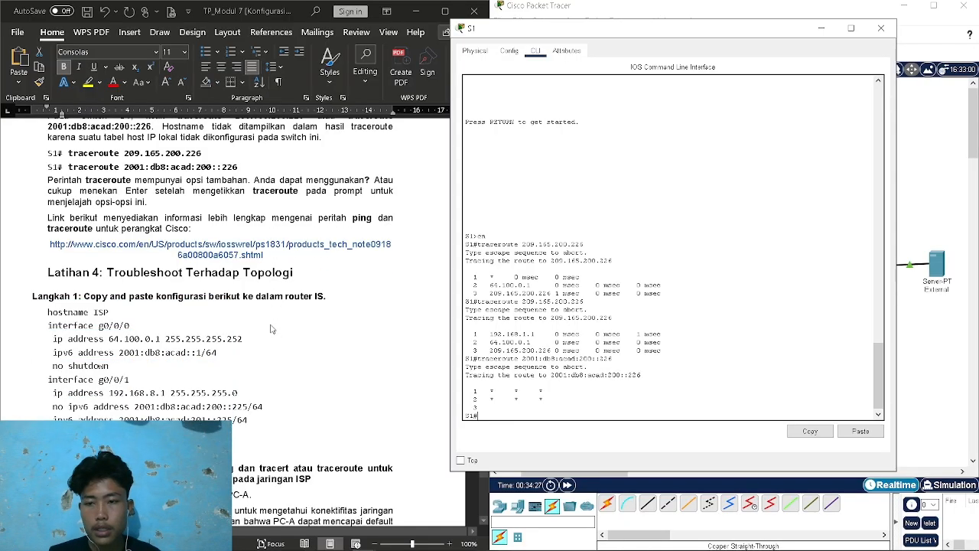
{"action": "left_click", "coordinate": [881, 29]}
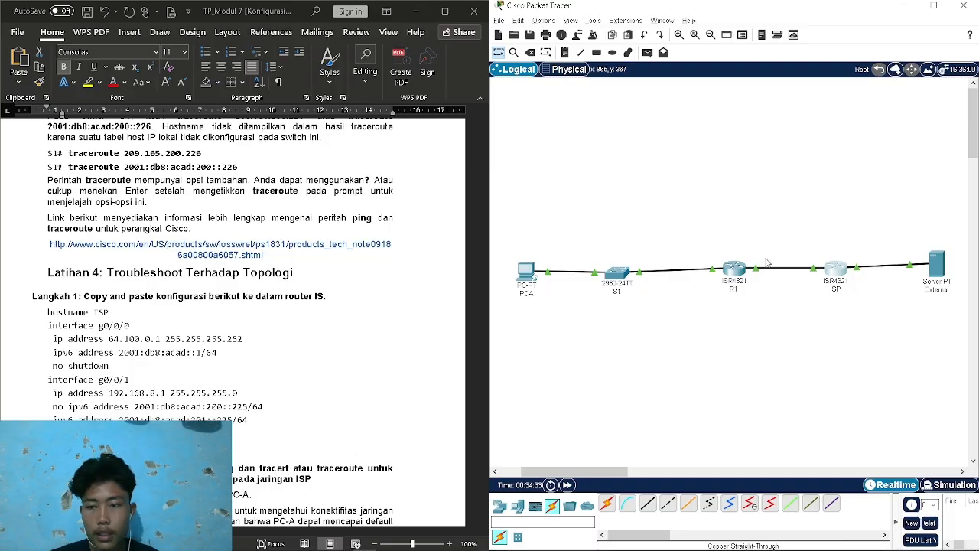
{"action": "left_click", "coordinate": [733, 485]}
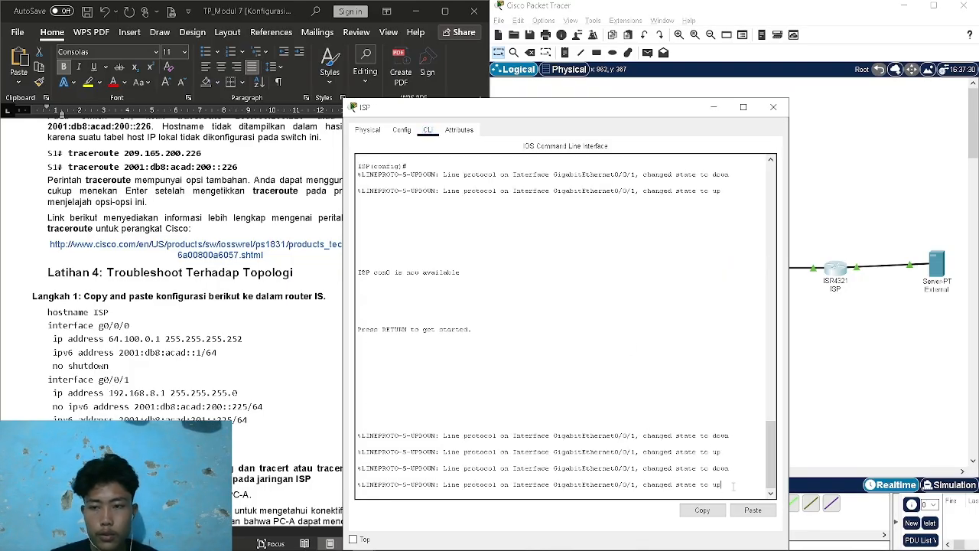
{"action": "key", "text": "Return"}
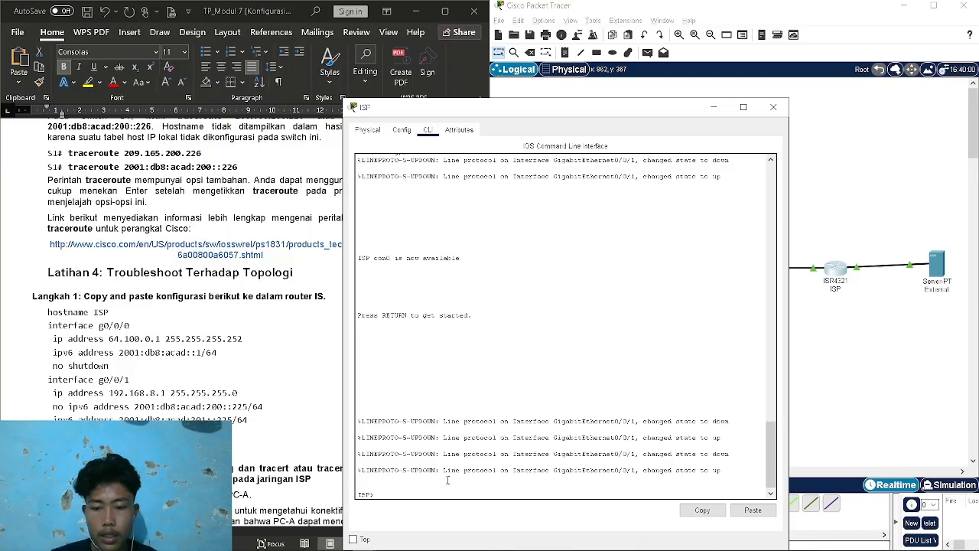
{"action": "type", "text": "en"}
{"action": "key", "text": "Return"}
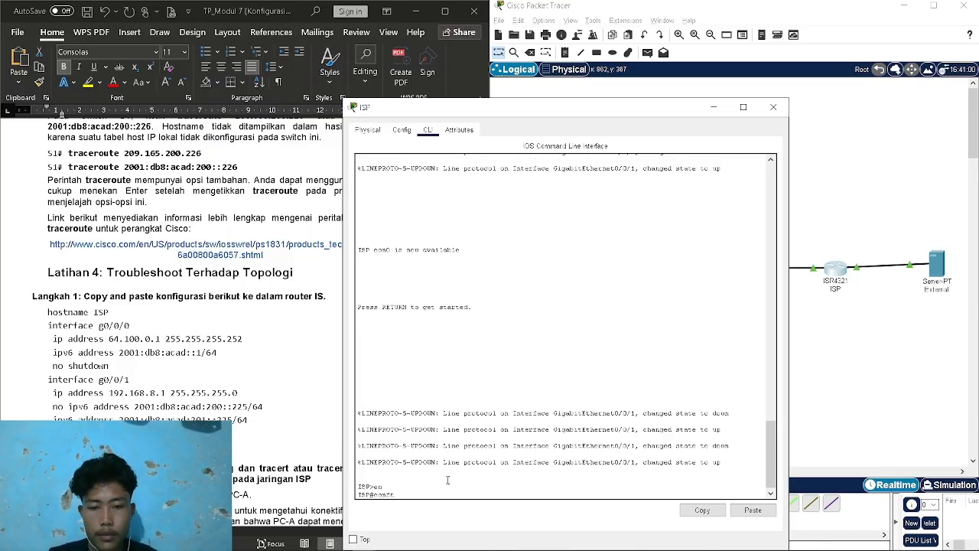
{"action": "type", "text": "conf t"}
{"action": "key", "text": "Return"}
Copy the Latihan 4 Langkah 1 configuration for g0/0/0 and g0/0/1 from the worksheet and apply it on router ISP
{"action": "left_click", "coordinate": [44, 369]}
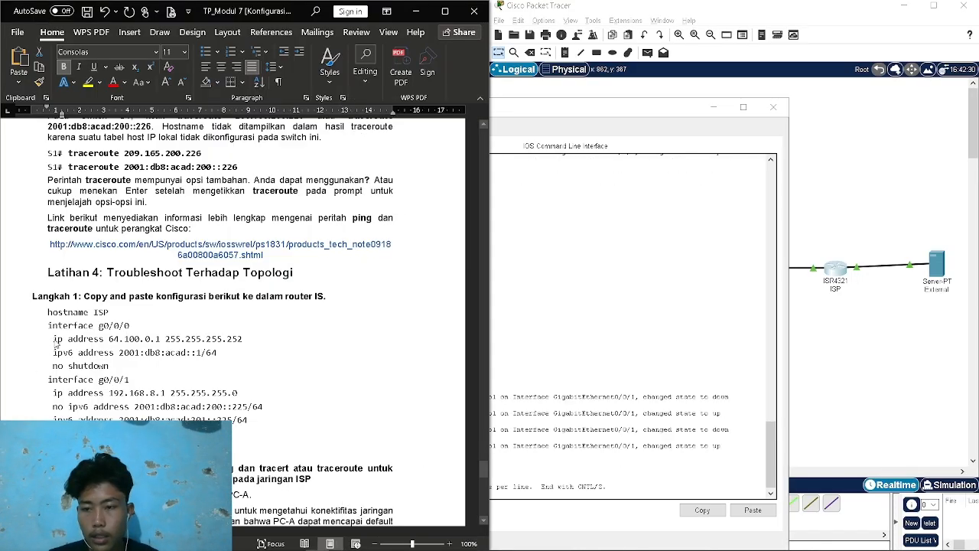
{"action": "left_click_drag", "start_coordinate": [47, 312], "coordinate": [248, 420]}
{"action": "key", "text": "ctrl+c"}
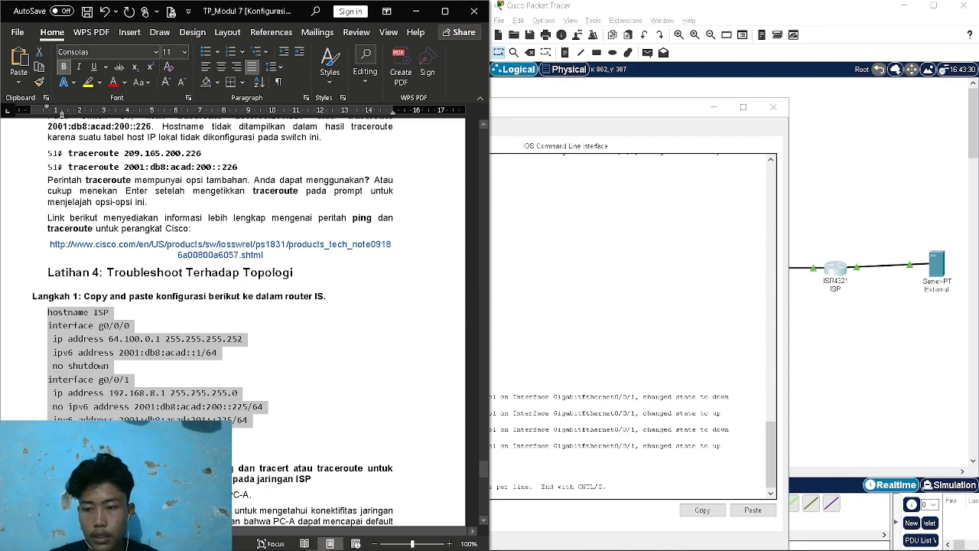
{"action": "left_click", "coordinate": [523, 495]}
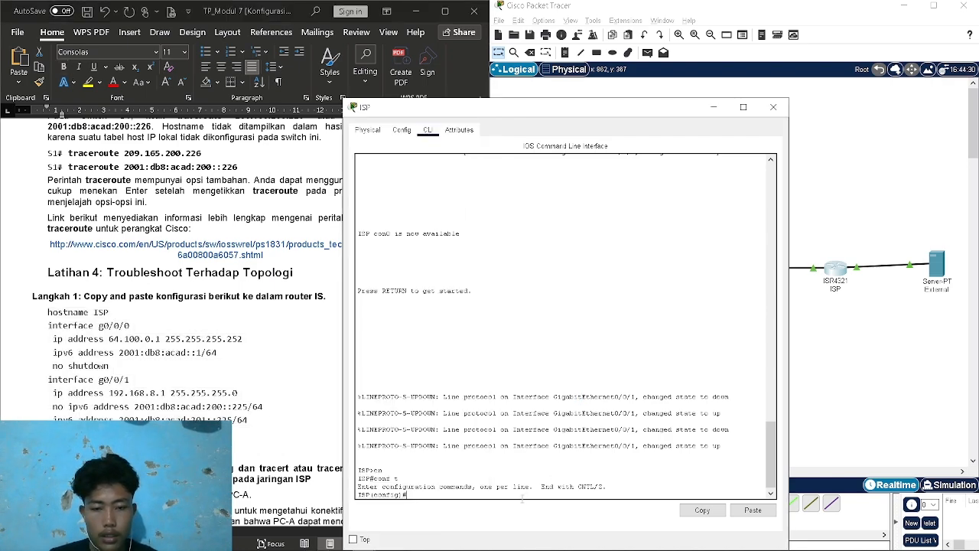
{"action": "right_click", "coordinate": [523, 496]}
{"action": "left_click", "coordinate": [544, 518]}
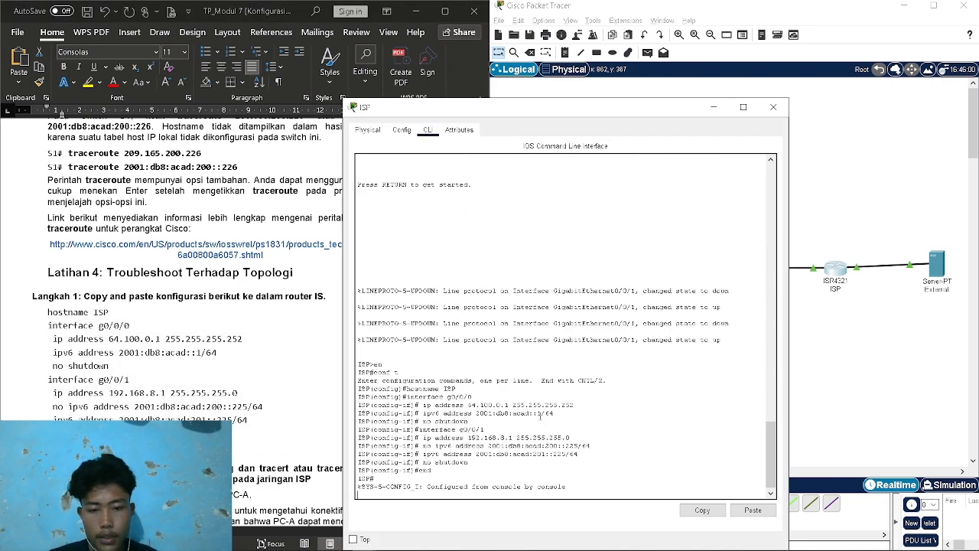
{"action": "key", "text": "Return"}
{"action": "scroll", "coordinate": [35, 354], "scroll_direction": "down", "scroll_amount": 2}
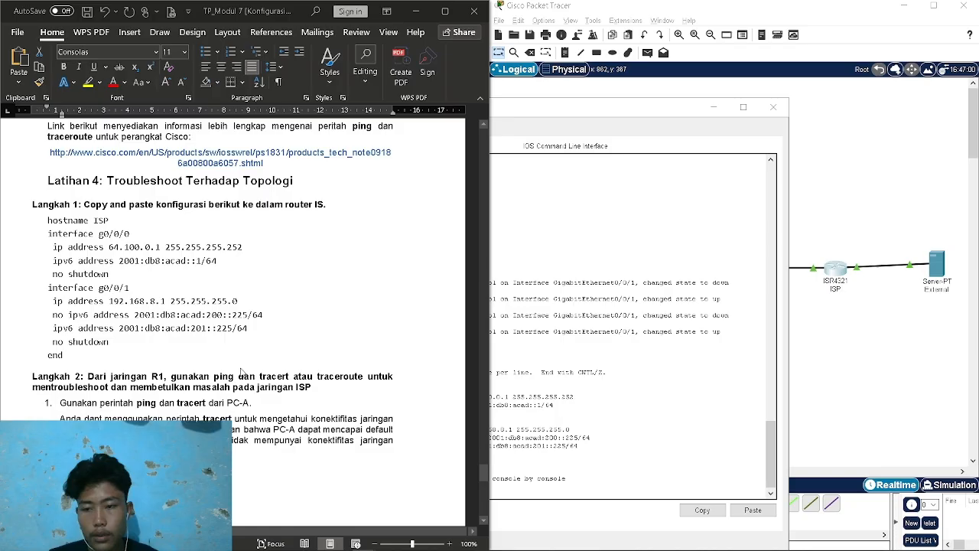
Close ISP's window, open PCA's Command Prompt and move its window off the worksheet
{"action": "left_click", "coordinate": [351, 356]}
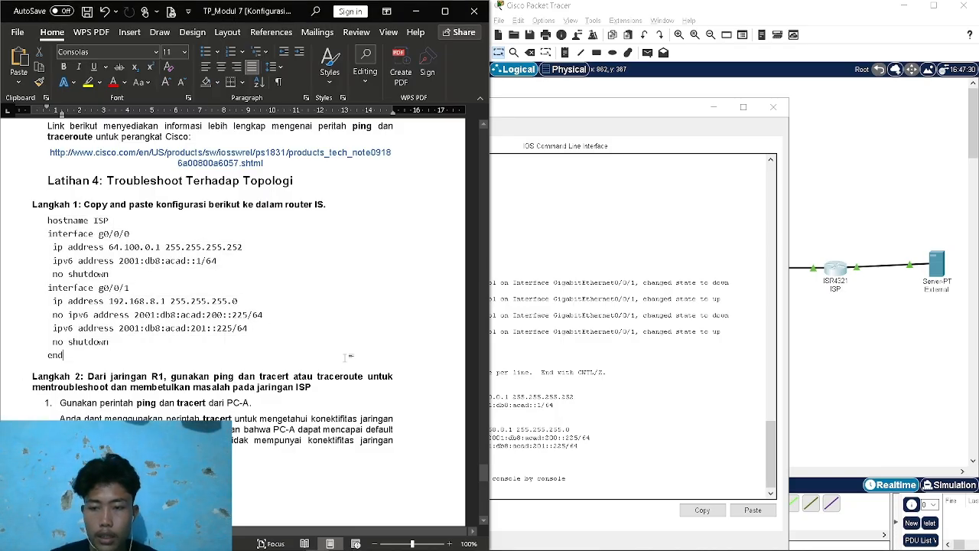
{"action": "left_click", "coordinate": [772, 107]}
{"action": "left_click", "coordinate": [530, 277]}
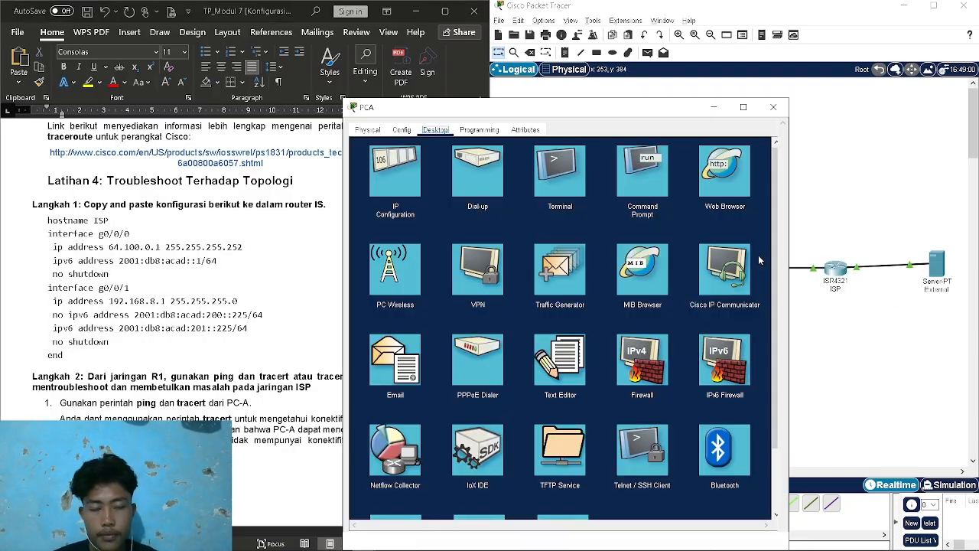
{"action": "left_click", "coordinate": [648, 211]}
{"action": "left_click_drag", "start_coordinate": [520, 113], "coordinate": [670, 60]}
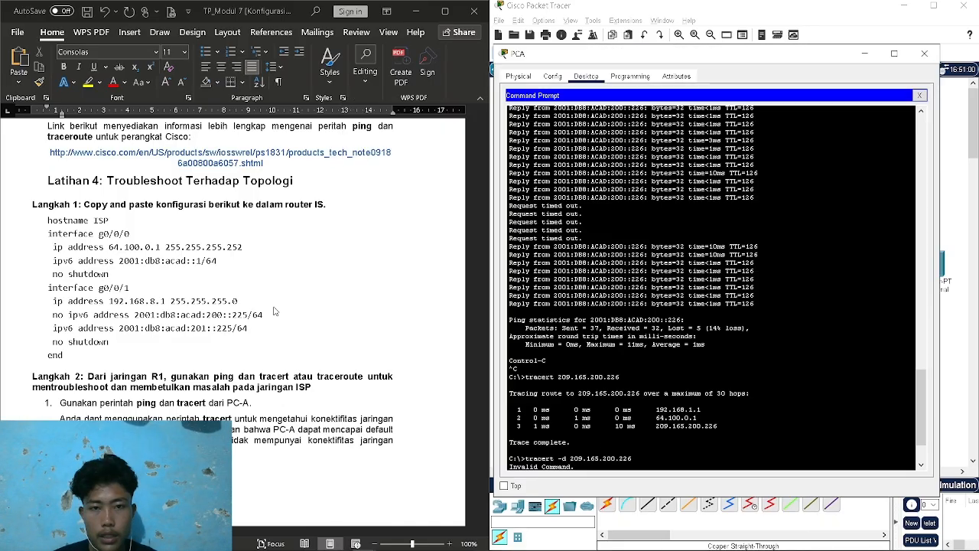
Read the worksheet's Latihan 4 Langkah 2 troubleshooting instructions on ping, tracert and the show commands
{"action": "scroll", "coordinate": [239, 328], "scroll_direction": "down", "scroll_amount": 5}
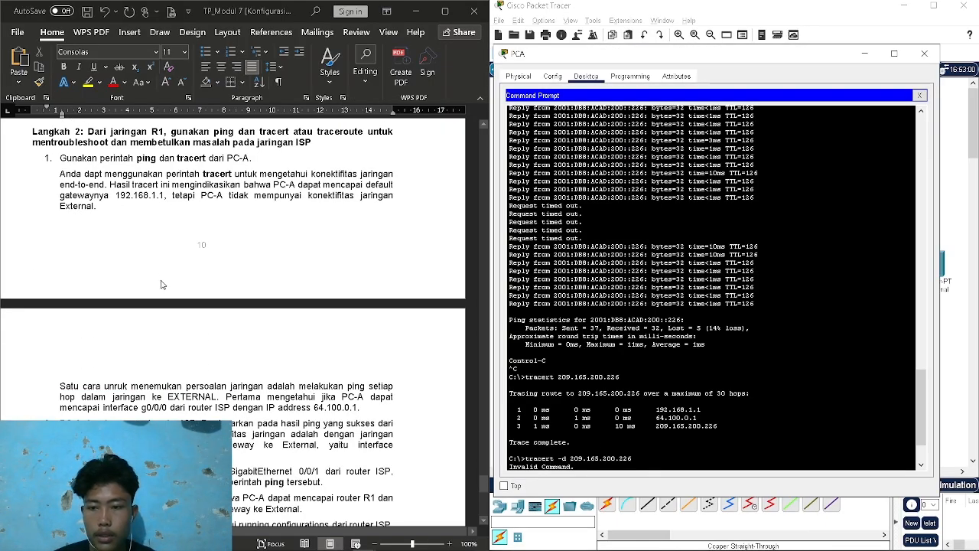
{"action": "scroll", "coordinate": [161, 285], "scroll_direction": "down", "scroll_amount": 2}
{"action": "scroll", "coordinate": [160, 283], "scroll_direction": "up", "scroll_amount": 2}
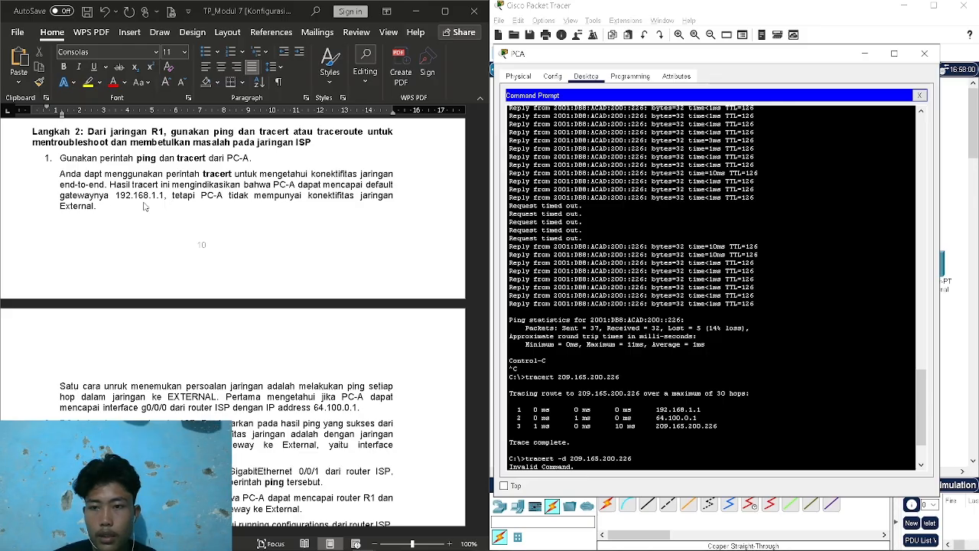
{"action": "scroll", "coordinate": [199, 255], "scroll_direction": "down", "scroll_amount": 3}
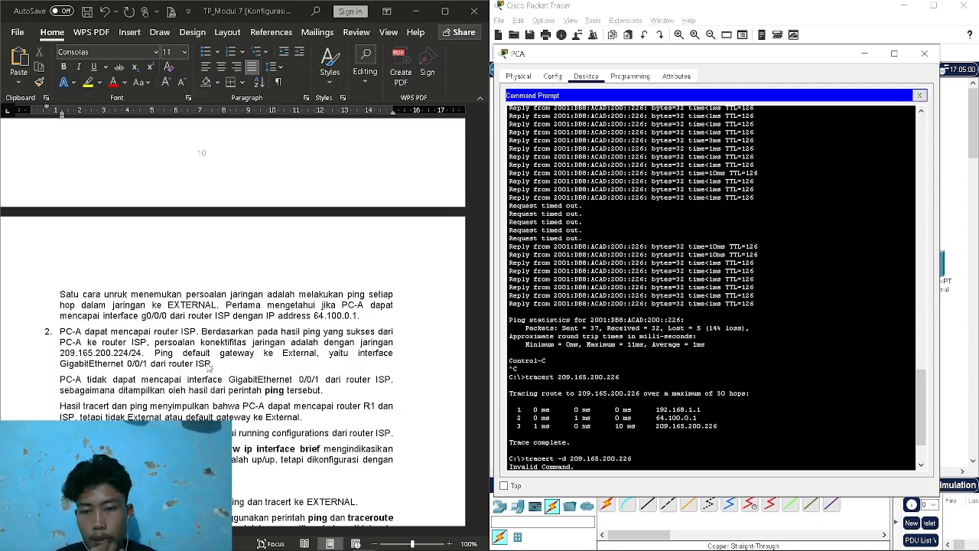
{"action": "scroll", "coordinate": [139, 375], "scroll_direction": "down", "scroll_amount": 2}
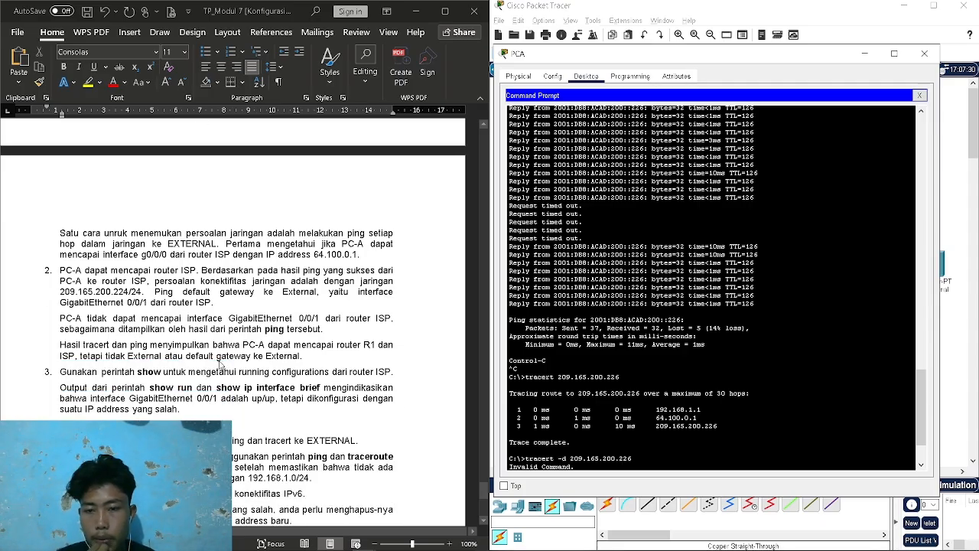
{"action": "scroll", "coordinate": [218, 366], "scroll_direction": "down", "scroll_amount": 1}
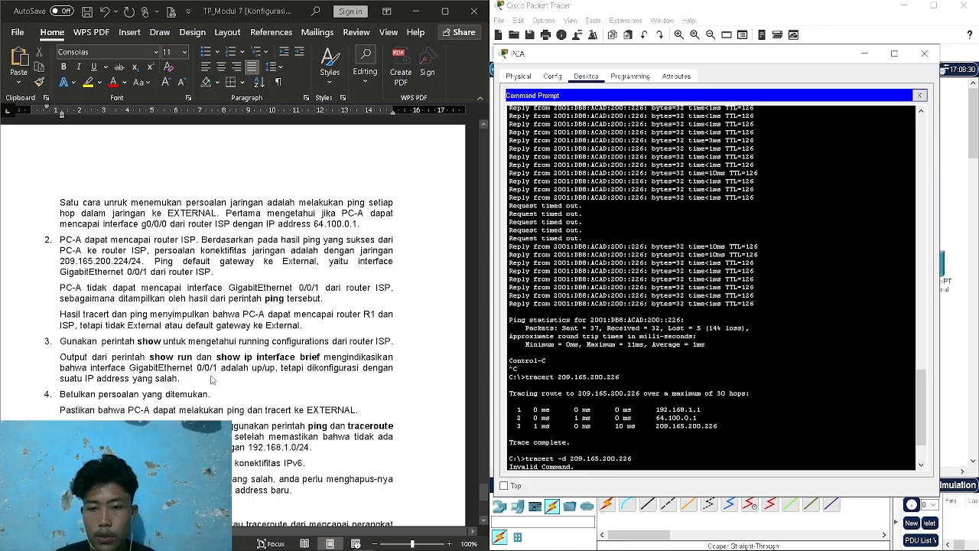
Try the show run command in PCA's Command Prompt
{"action": "scroll", "coordinate": [579, 439], "scroll_direction": "down", "scroll_amount": 3}
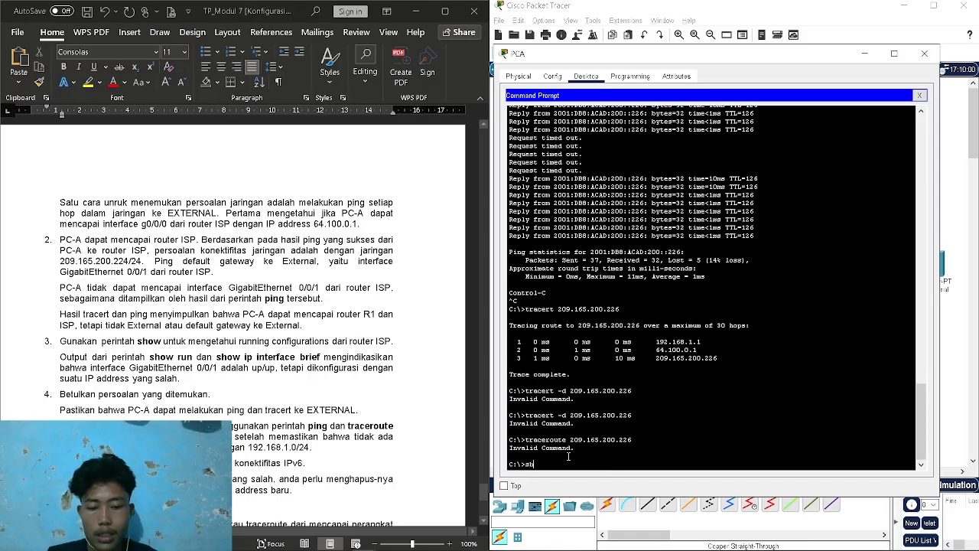
{"action": "key", "text": "BackSpace"}
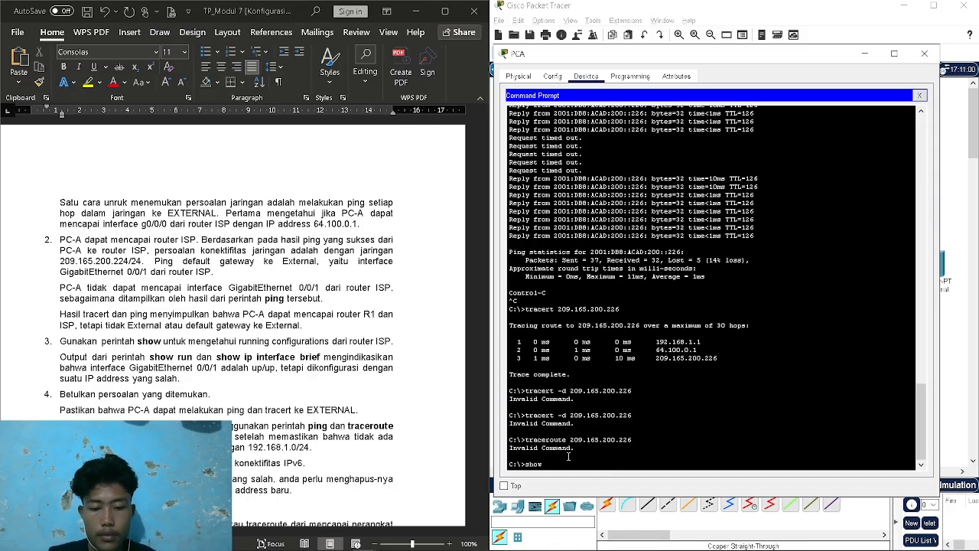
{"action": "type", "text": "run"}
{"action": "key", "text": "Return"}
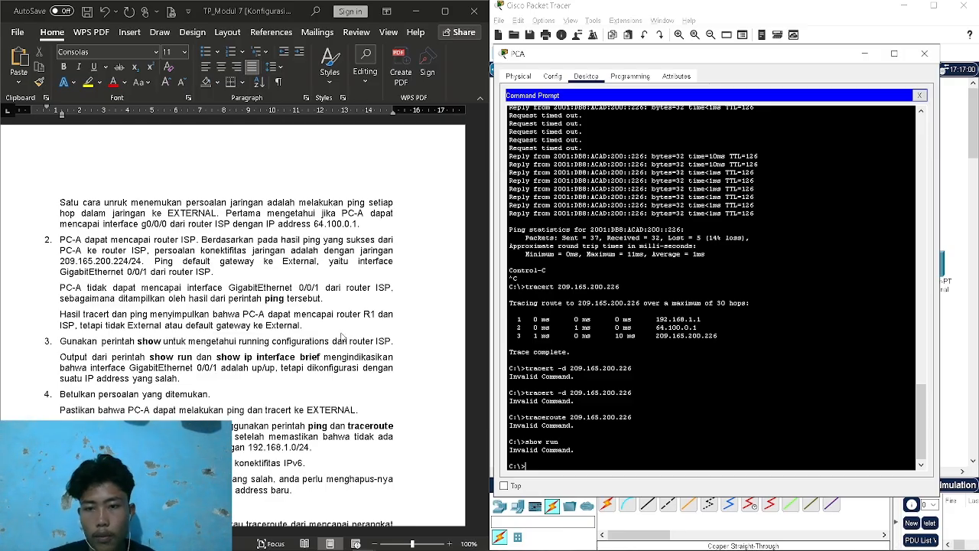
Close PCA's window and display the running configuration in router ISP's command line
{"action": "left_click", "coordinate": [924, 54]}
{"action": "left_click", "coordinate": [837, 271]}
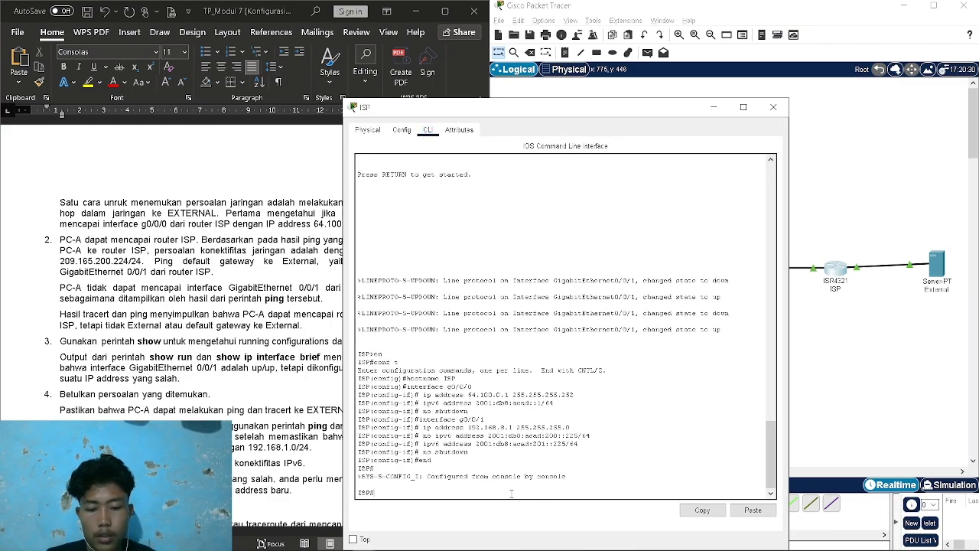
{"action": "type", "text": "show"}
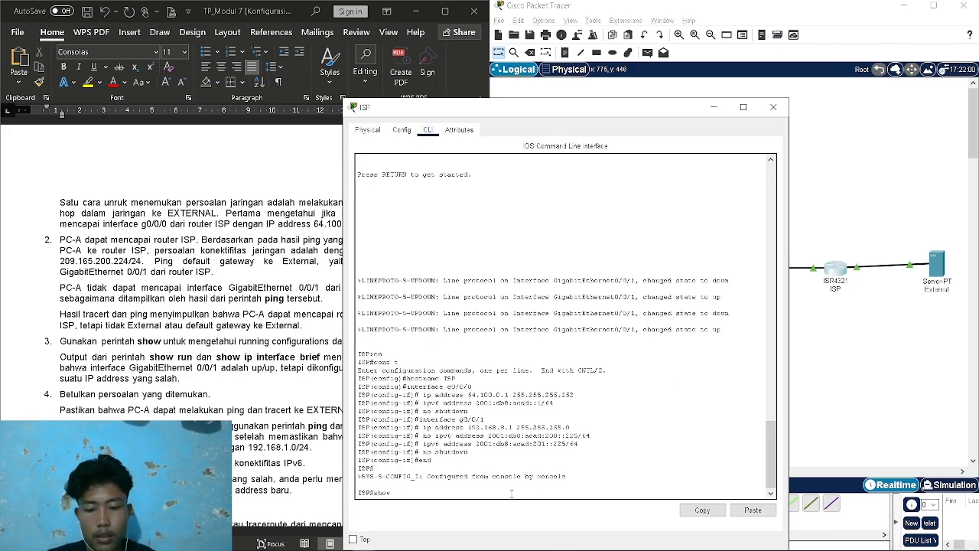
{"action": "type", "text": " eun"}
{"action": "key", "text": "Return"}
{"action": "key", "text": "space"}
{"action": "key", "text": "space"}
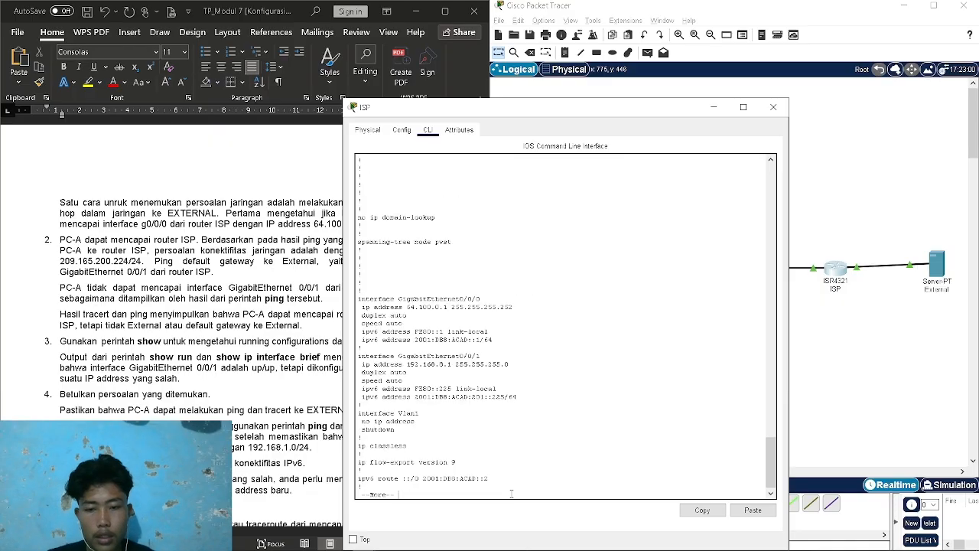
{"action": "scroll", "coordinate": [475, 400], "scroll_direction": "up", "scroll_amount": 3}
{"action": "scroll", "coordinate": [475, 400], "scroll_direction": "up", "scroll_amount": 1}
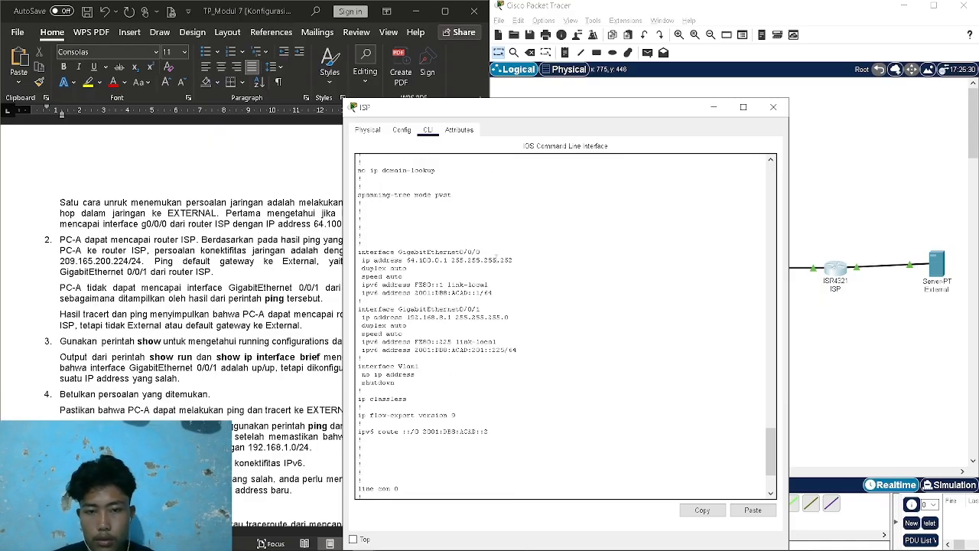
Run show ip interface brief on router ISP and move its window off the worksheet
{"action": "left_click", "coordinate": [274, 361]}
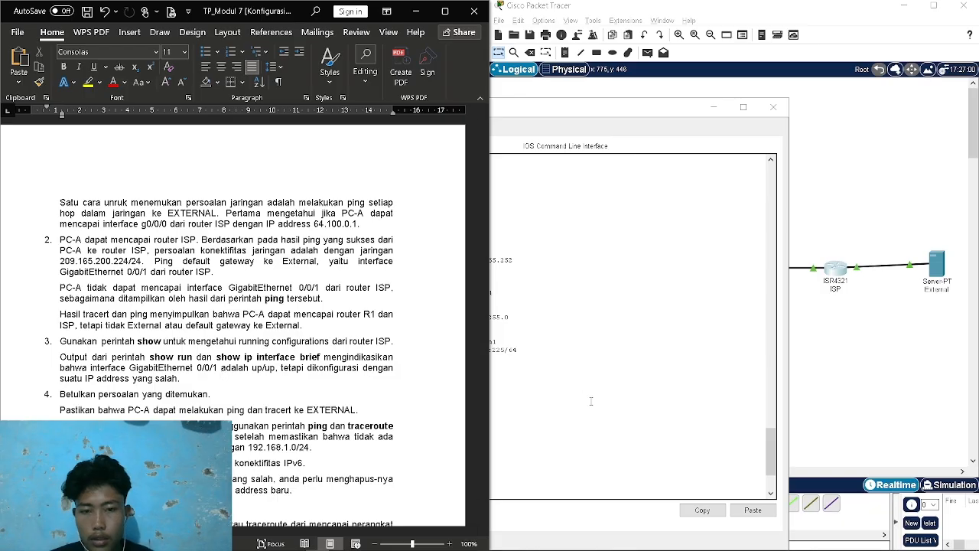
{"action": "left_click", "coordinate": [511, 469]}
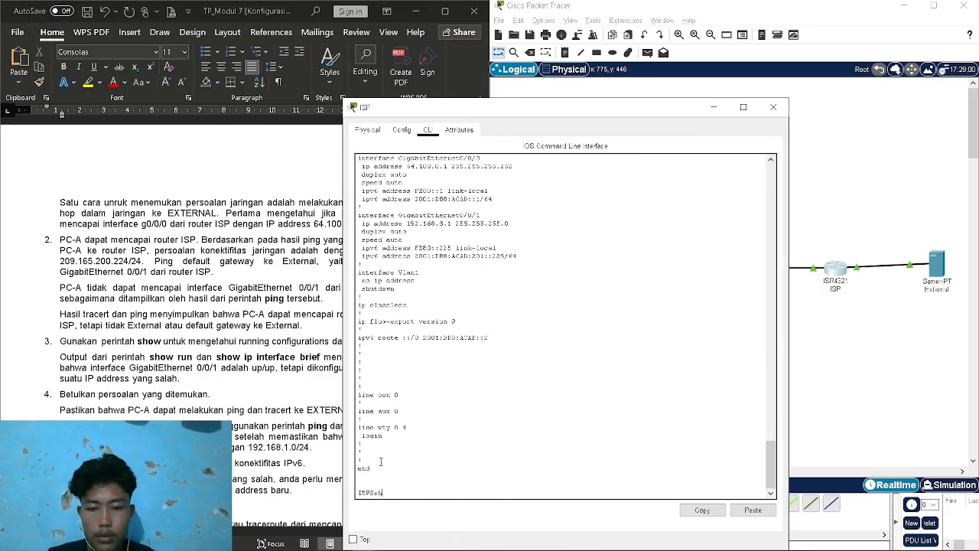
{"action": "type", "text": "sh ip"}
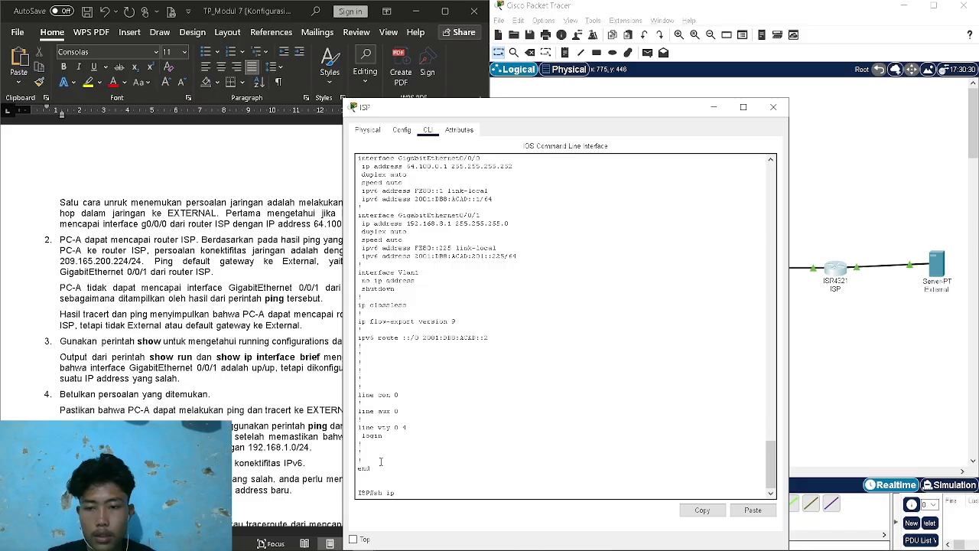
{"action": "type", "text": " in"}
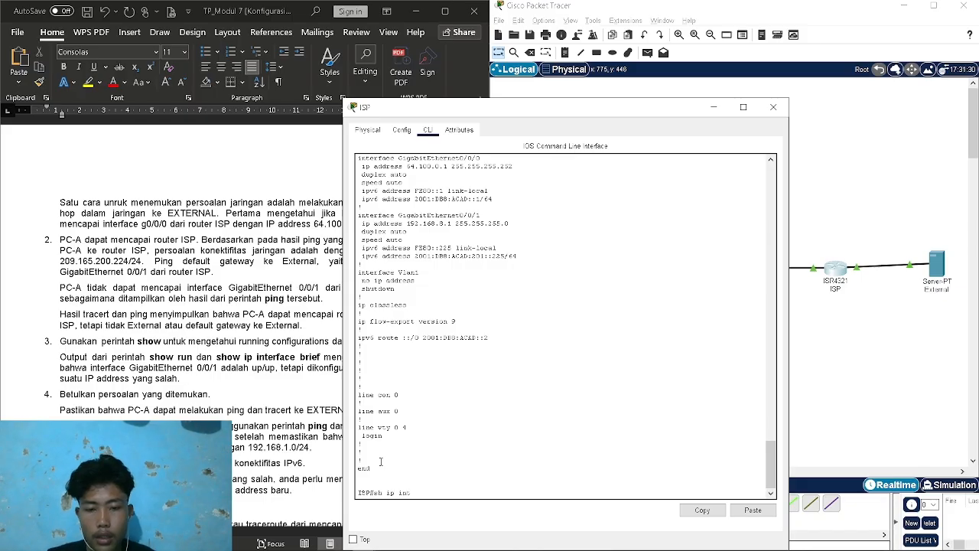
{"action": "type", "text": "t"}
{"action": "key", "text": "Tab"}
{"action": "type", "text": "b"}
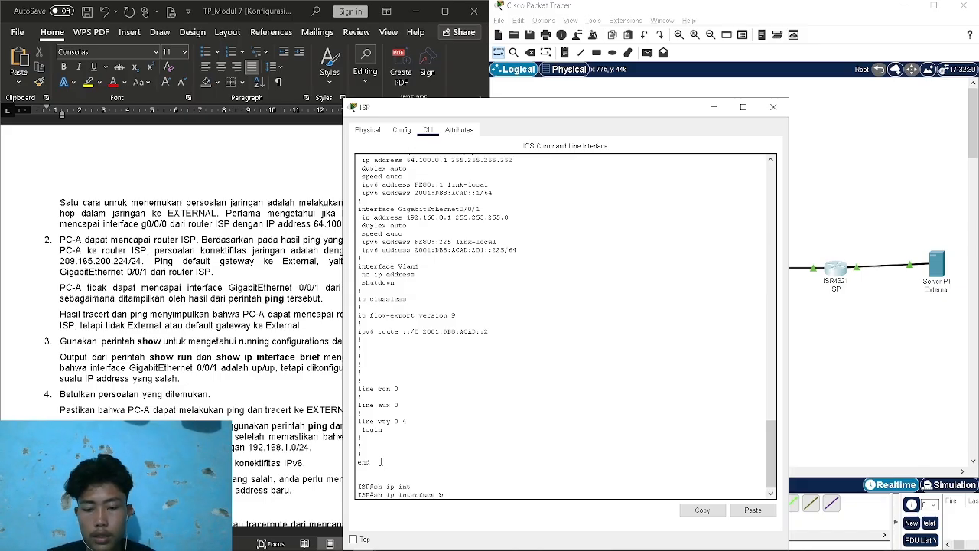
{"action": "type", "text": "ri"}
{"action": "key", "text": "Tab"}
{"action": "key", "text": "Return"}
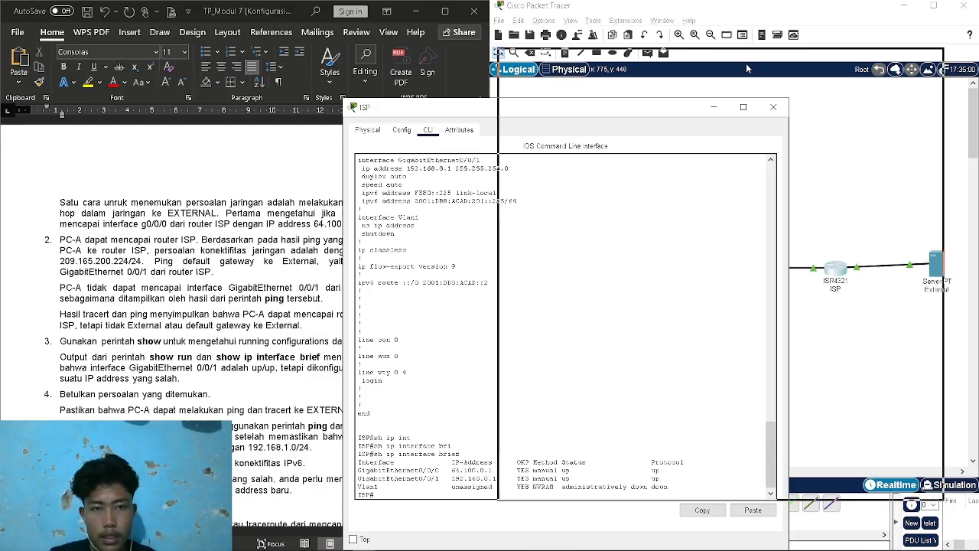
{"action": "left_click_drag", "start_coordinate": [590, 113], "coordinate": [759, 51]}
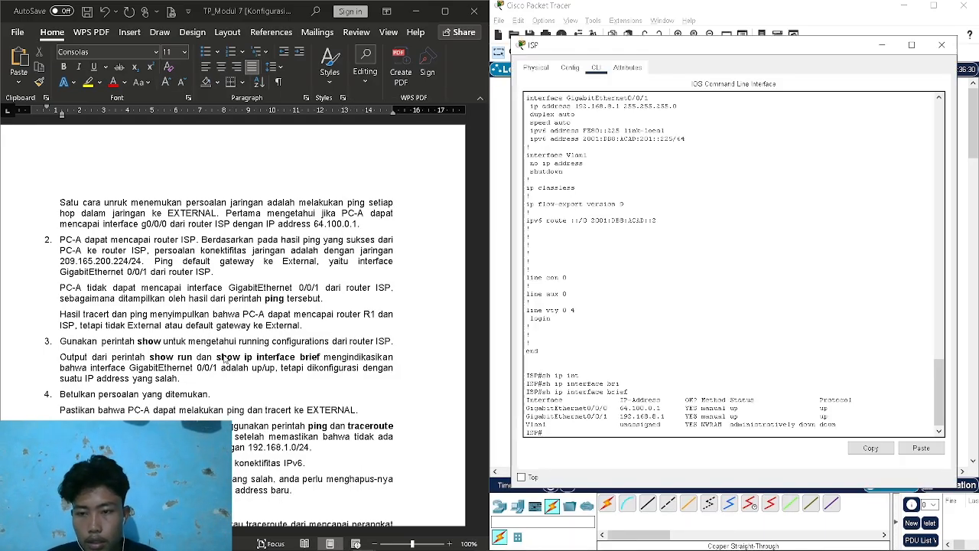
Close ISP's window, reopen PCA's Command Prompt and place its window beside the worksheet
{"action": "scroll", "coordinate": [221, 338], "scroll_direction": "down", "scroll_amount": 1}
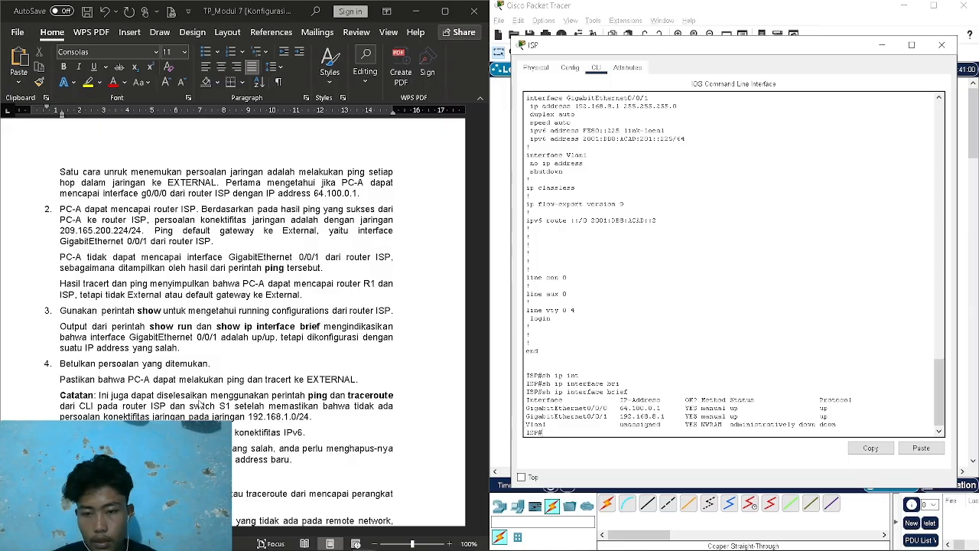
{"action": "scroll", "coordinate": [251, 414], "scroll_direction": "down", "scroll_amount": 1}
{"action": "scroll", "coordinate": [253, 413], "scroll_direction": "up", "scroll_amount": 1}
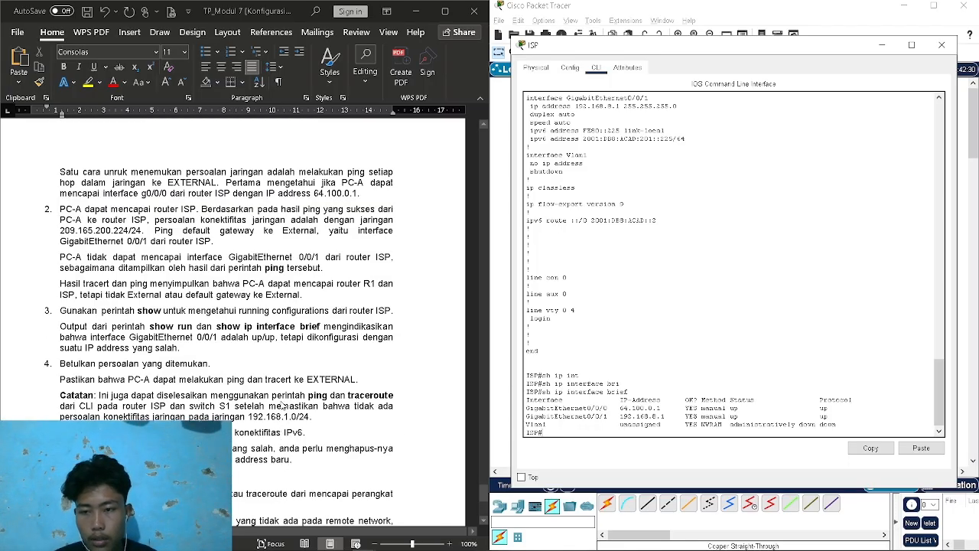
{"action": "scroll", "coordinate": [279, 411], "scroll_direction": "up", "scroll_amount": 7}
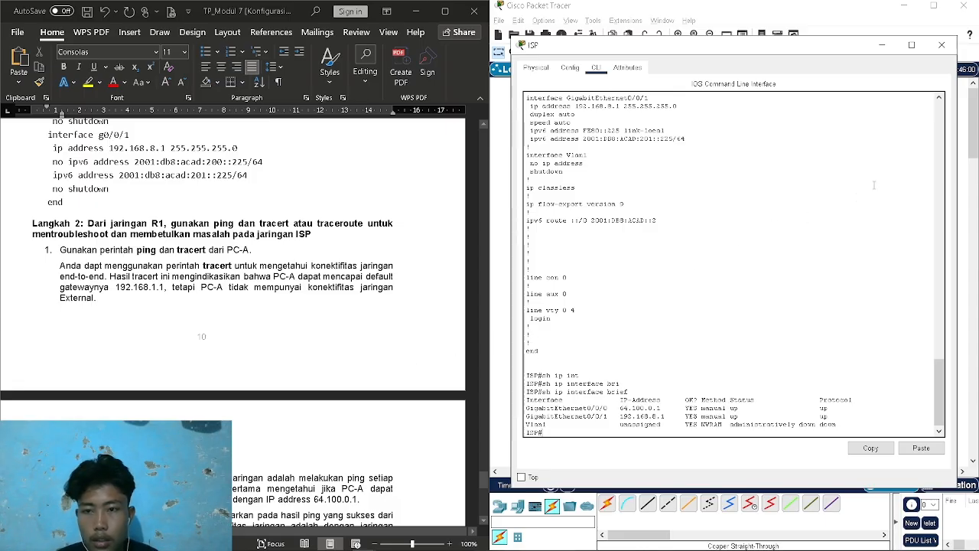
{"action": "left_click", "coordinate": [942, 44]}
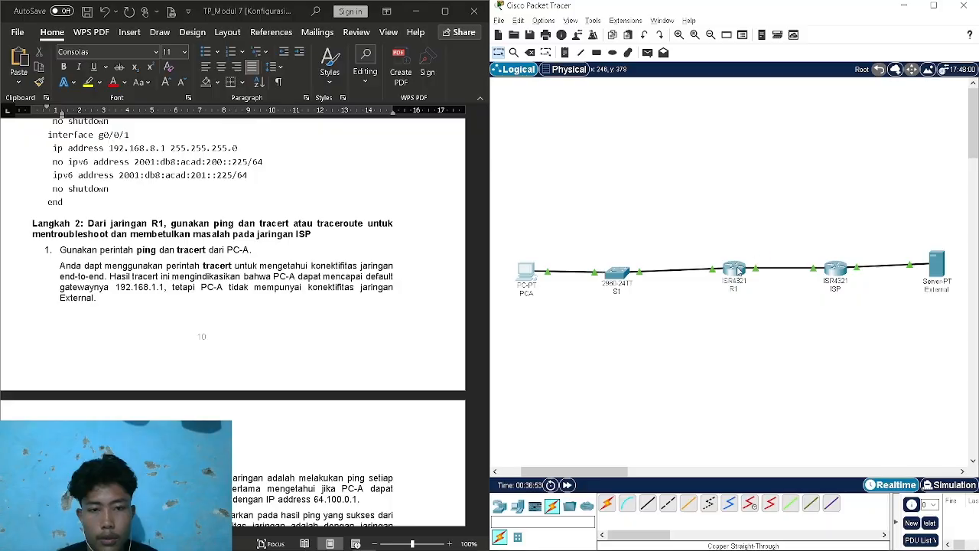
{"action": "left_click", "coordinate": [527, 270]}
{"action": "left_click", "coordinate": [635, 156]}
{"action": "left_click_drag", "start_coordinate": [635, 104], "coordinate": [796, 30]}
{"action": "left_click", "coordinate": [607, 437]}
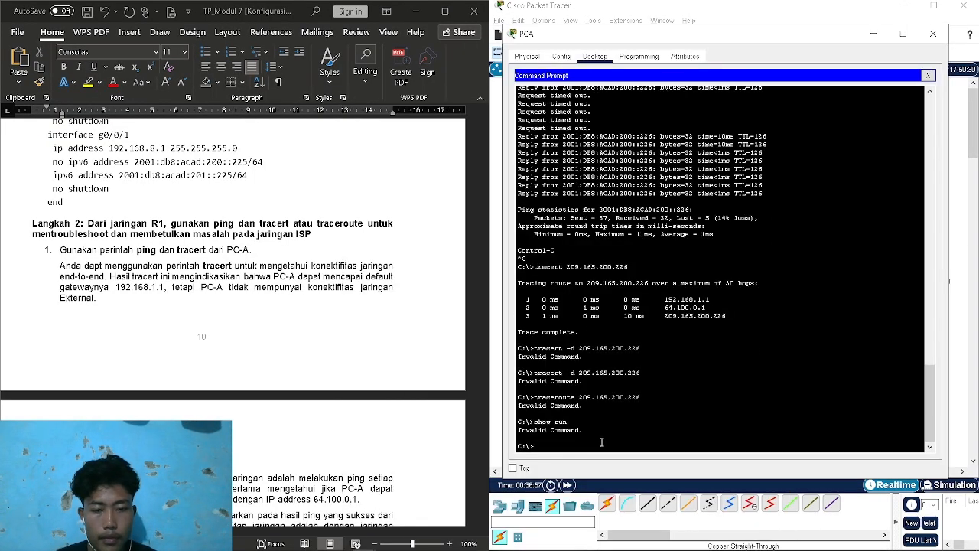
Run ping and tracert without a target in PCA's Command Prompt
{"action": "type", "text": "ping"}
{"action": "key", "text": "Return"}
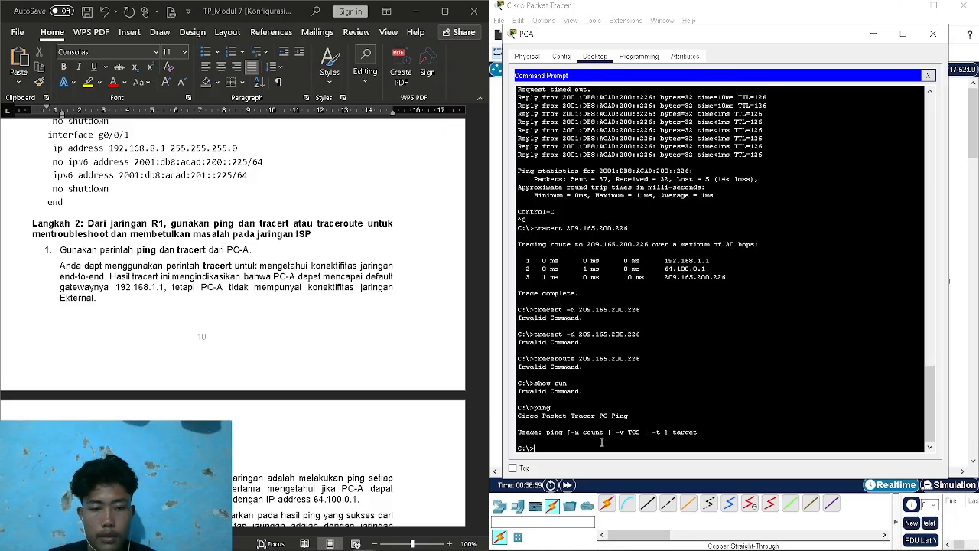
{"action": "type", "text": "tracert"}
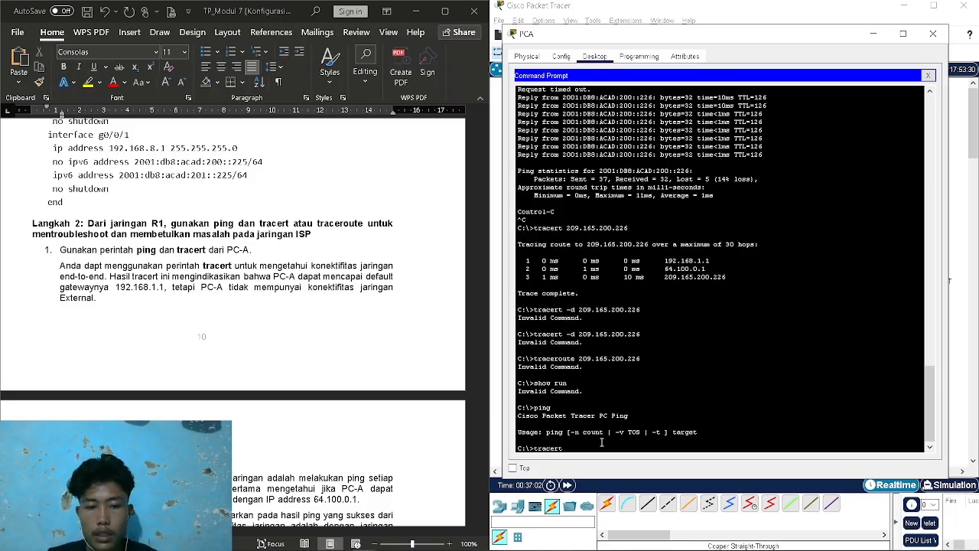
{"action": "key", "text": "Return"}
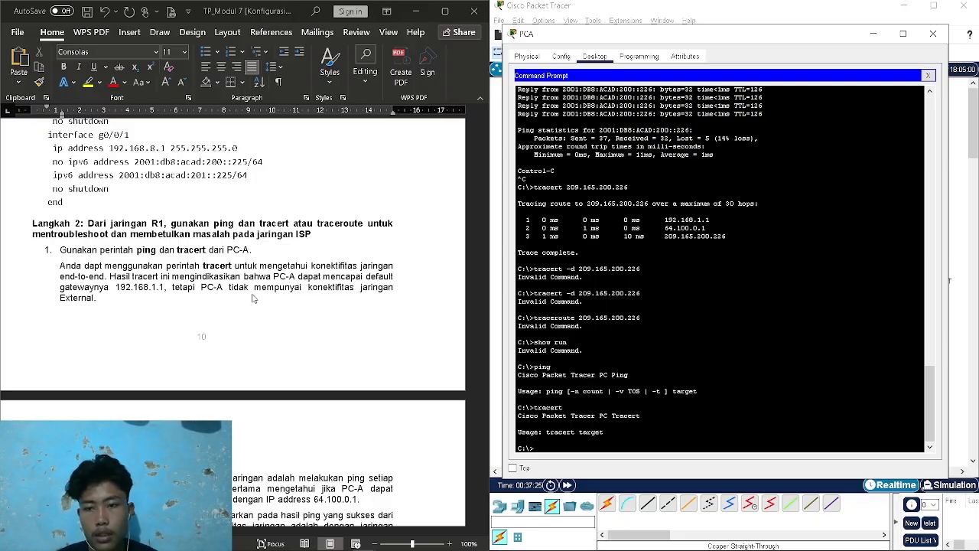
Begin a ping command on PCA and copy ISP's G0/0/0 address 64.100.0.1 from the worksheet's addressing table
{"action": "scroll", "coordinate": [253, 298], "scroll_direction": "down", "scroll_amount": 3}
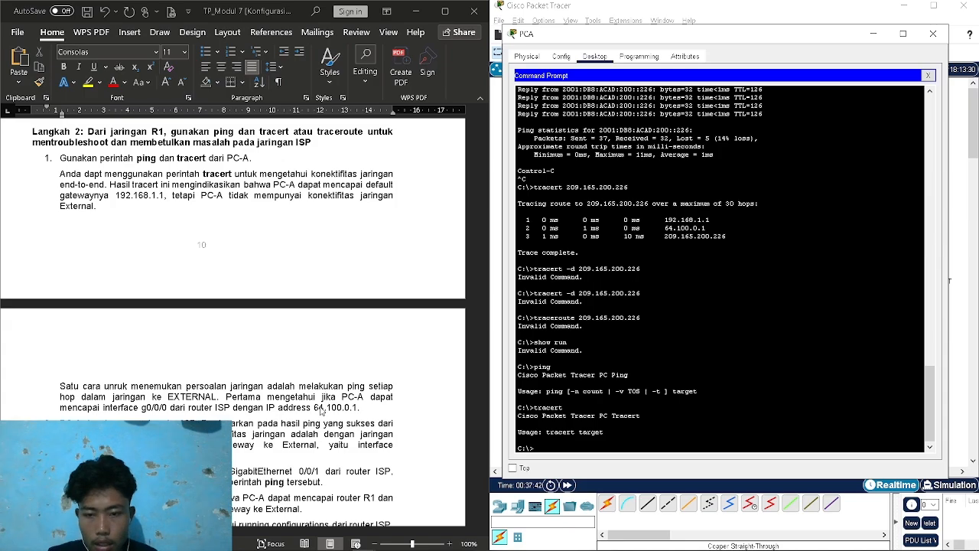
{"action": "type", "text": "ping"}
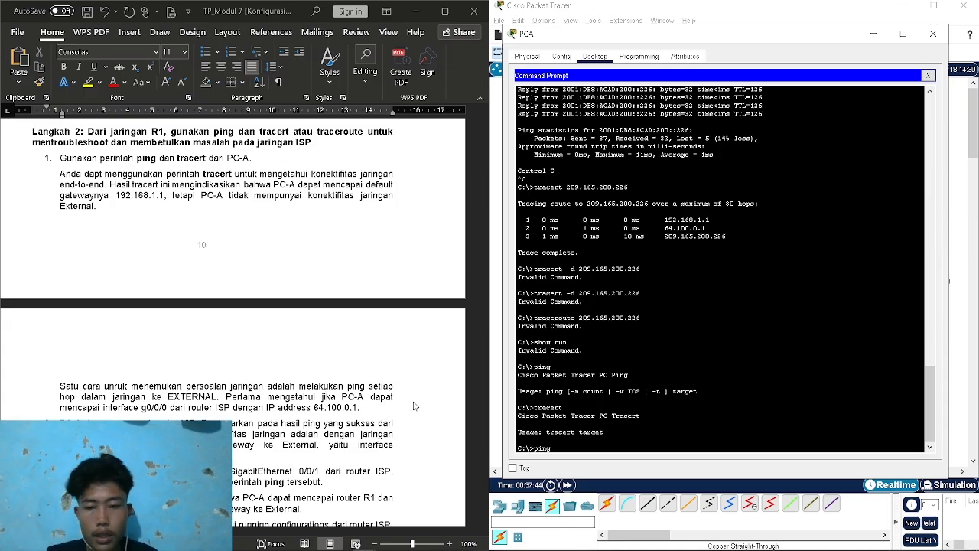
{"action": "scroll", "coordinate": [300, 374], "scroll_direction": "up", "scroll_amount": 15}
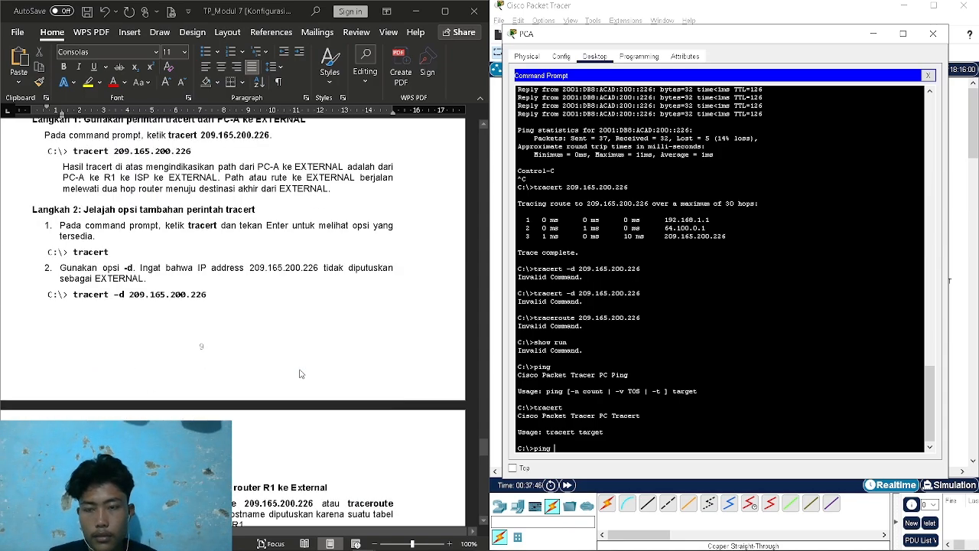
{"action": "scroll", "coordinate": [301, 374], "scroll_direction": "up", "scroll_amount": 20}
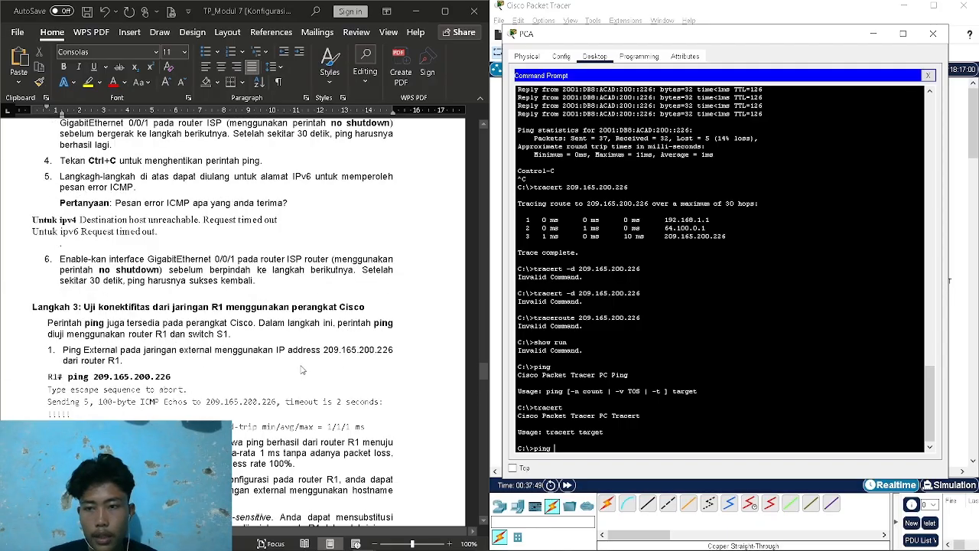
{"action": "scroll", "coordinate": [300, 371], "scroll_direction": "up", "scroll_amount": 20}
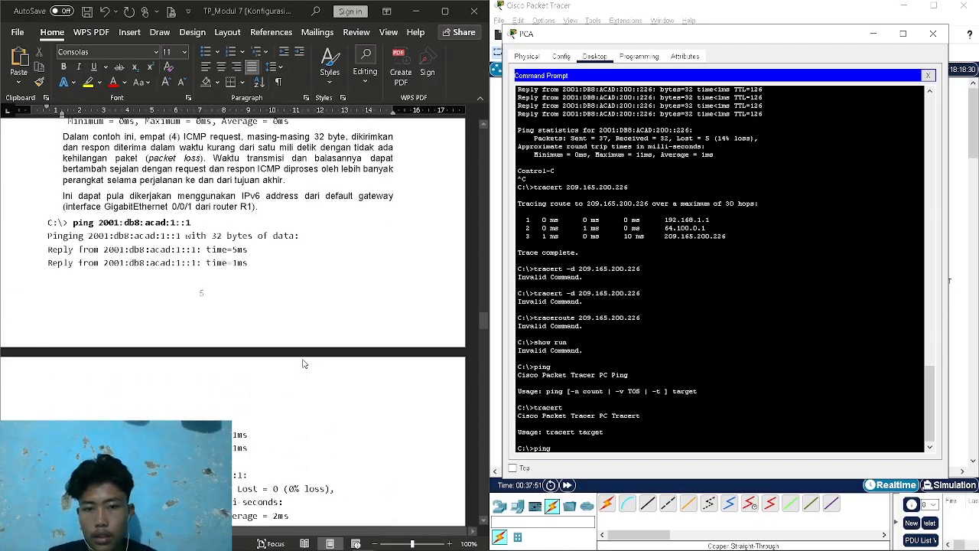
{"action": "scroll", "coordinate": [303, 362], "scroll_direction": "up", "scroll_amount": 20}
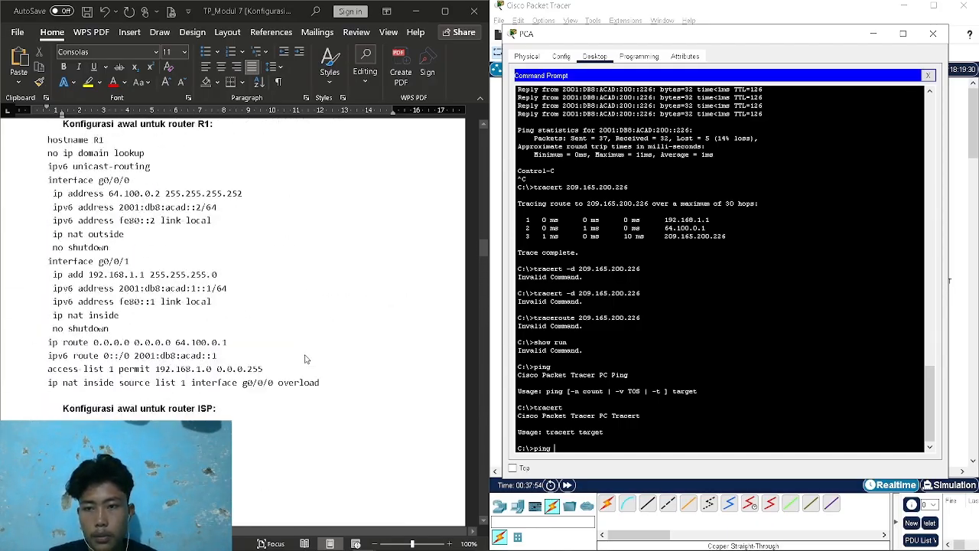
{"action": "scroll", "coordinate": [304, 358], "scroll_direction": "up", "scroll_amount": 20}
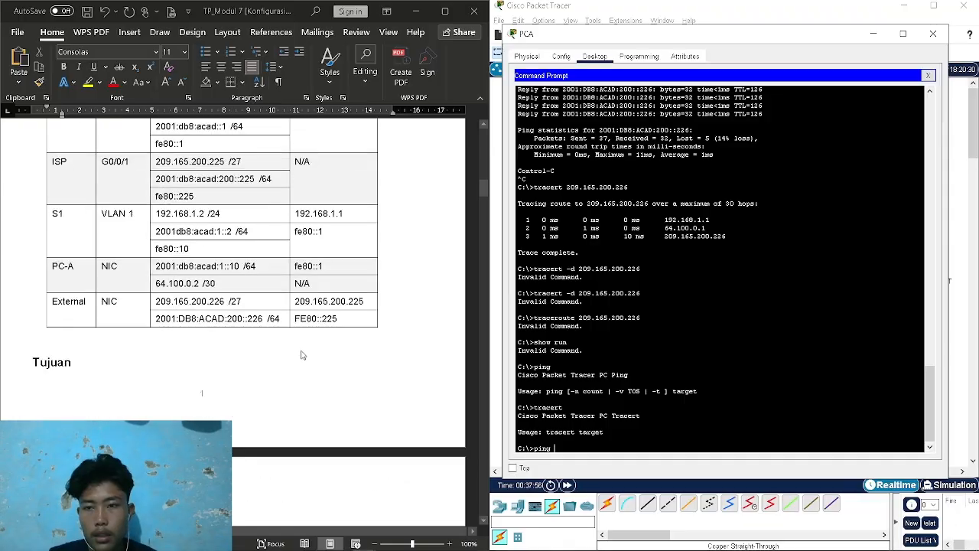
{"action": "scroll", "coordinate": [303, 355], "scroll_direction": "up", "scroll_amount": 3}
{"action": "left_click", "coordinate": [161, 203]}
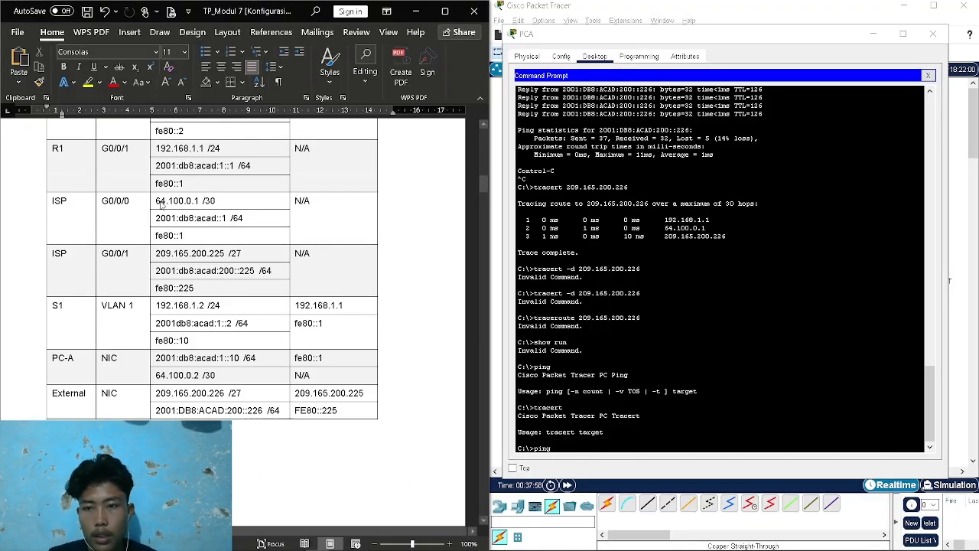
{"action": "left_click", "coordinate": [154, 202]}
{"action": "left_click_drag", "start_coordinate": [156, 202], "coordinate": [201, 202]}
{"action": "key", "text": "ctrl+c"}
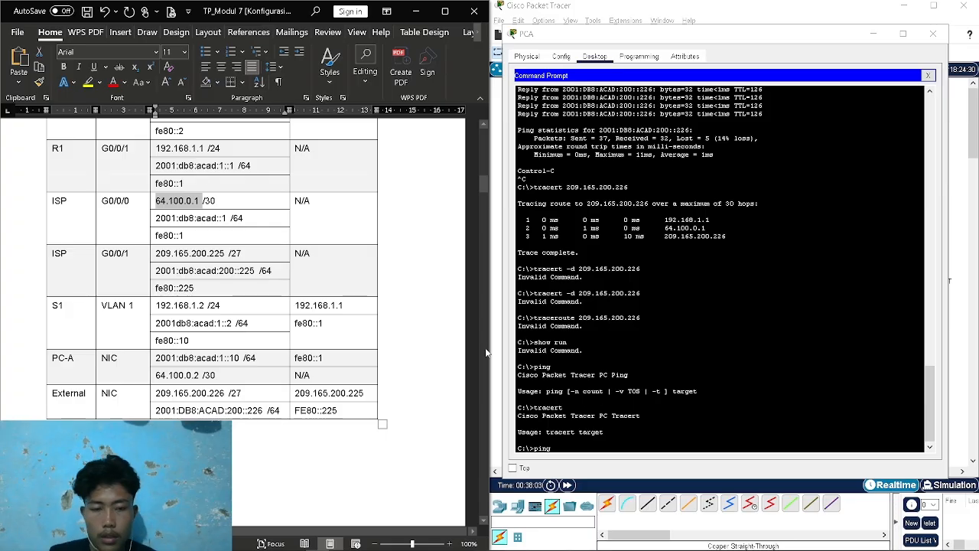
Ping ISP's G0/0/0 interface at 64.100.0.1 from PCA using the copied address
{"action": "left_click", "coordinate": [566, 445]}
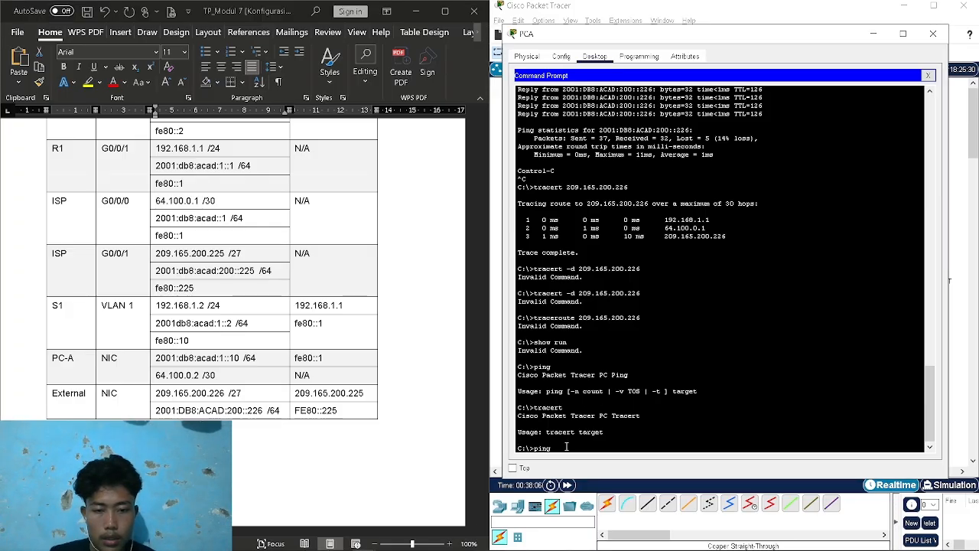
{"action": "type", "text": "ping"}
{"action": "right_click", "coordinate": [567, 447]}
{"action": "left_click", "coordinate": [581, 468]}
{"action": "key", "text": "Return"}
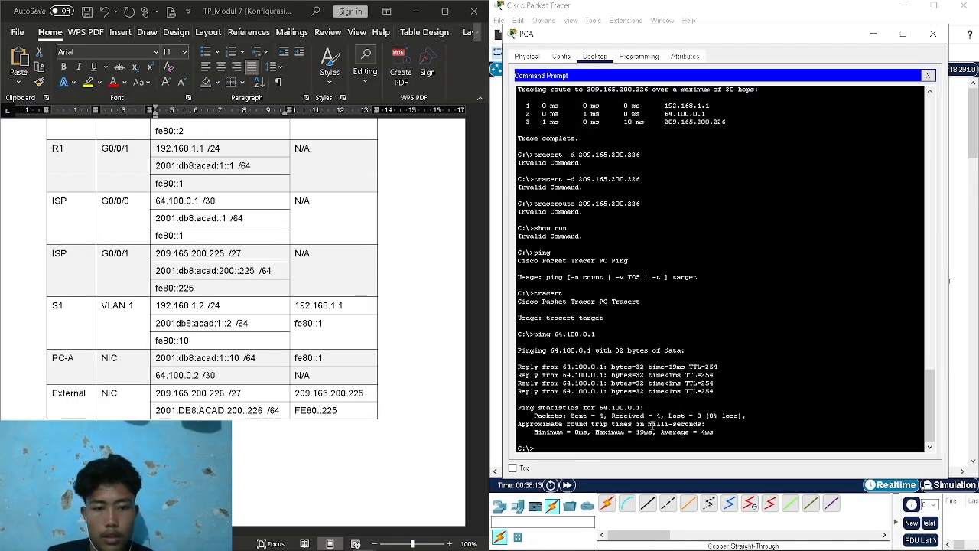
Copy ISP's G0/0/1 address 209.165.200.225 from the worksheet's addressing table
{"action": "scroll", "coordinate": [479, 215], "scroll_direction": "down", "scroll_amount": 10}
{"action": "left_click_drag", "start_coordinate": [479, 210], "coordinate": [469, 510]}
{"action": "scroll", "coordinate": [469, 511], "scroll_direction": "up", "scroll_amount": 7}
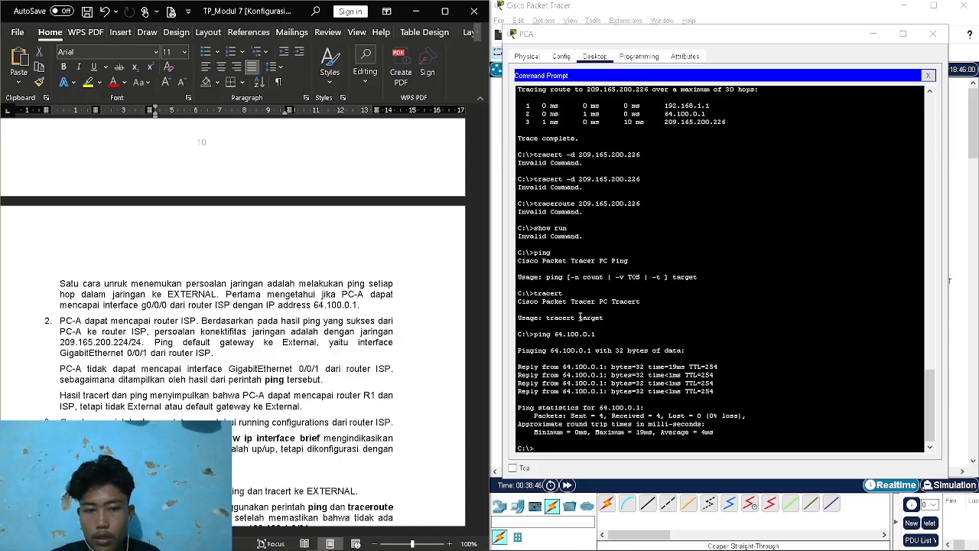
{"action": "scroll", "coordinate": [129, 321], "scroll_direction": "up", "scroll_amount": 20}
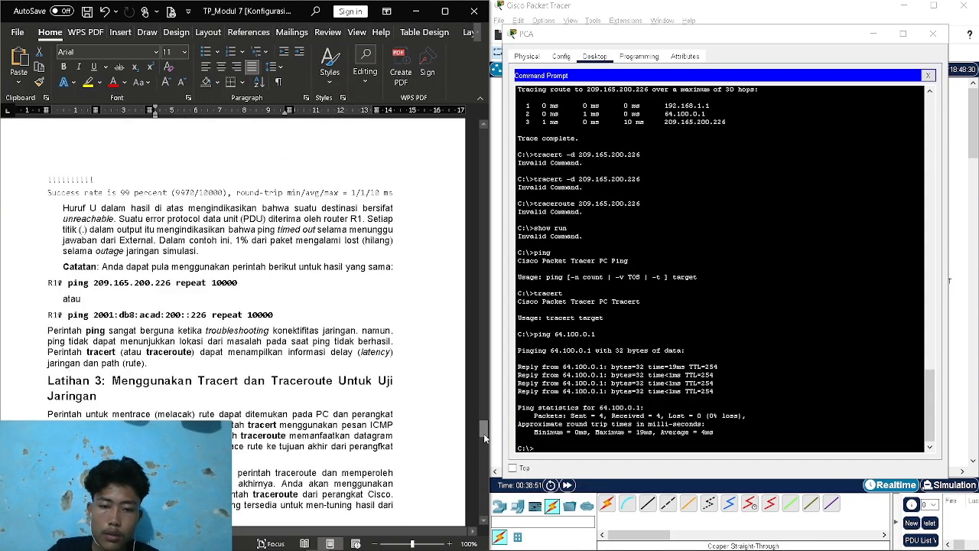
{"action": "left_click_drag", "start_coordinate": [483, 433], "coordinate": [490, 196]}
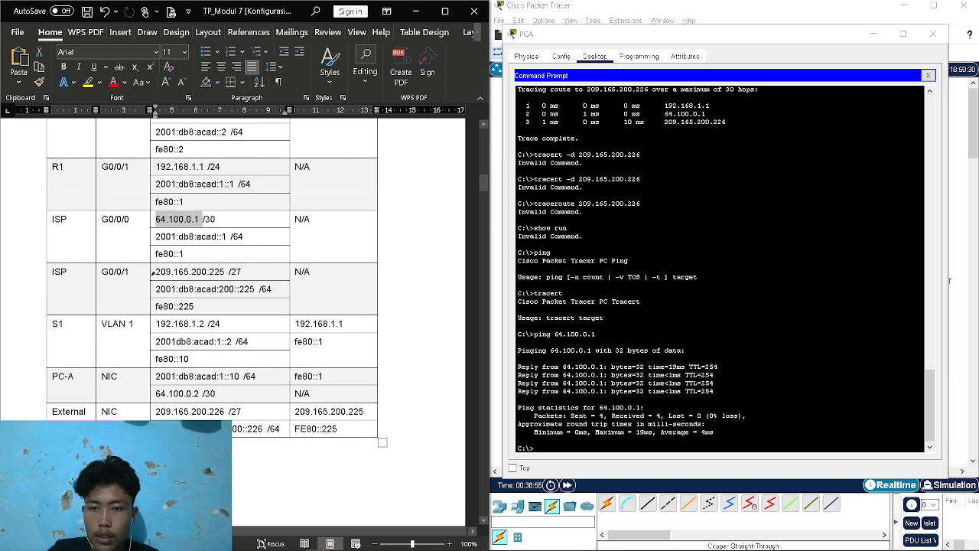
{"action": "left_click_drag", "start_coordinate": [155, 271], "coordinate": [223, 280]}
{"action": "key", "text": "ctrl+c"}
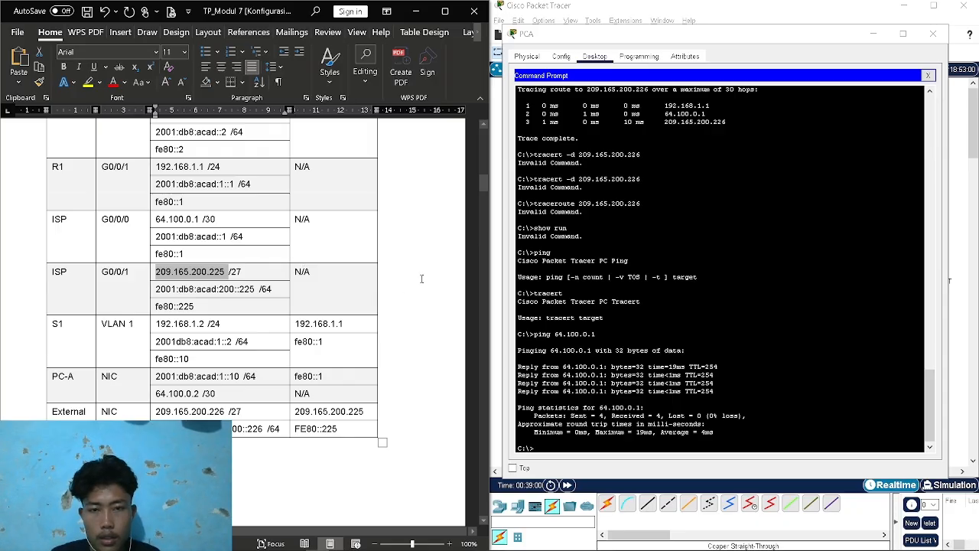
{"action": "left_click_drag", "start_coordinate": [484, 184], "coordinate": [484, 498]}
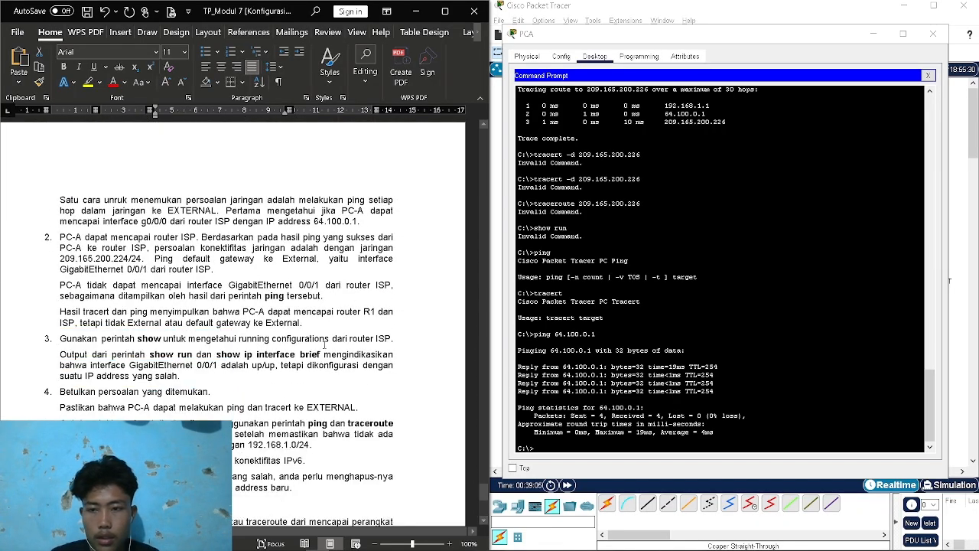
Ping ISP's G0/0/1 interface at 209.165.200.225 from PCA using the copied address
{"action": "left_click", "coordinate": [570, 456]}
{"action": "type", "text": "ping"}
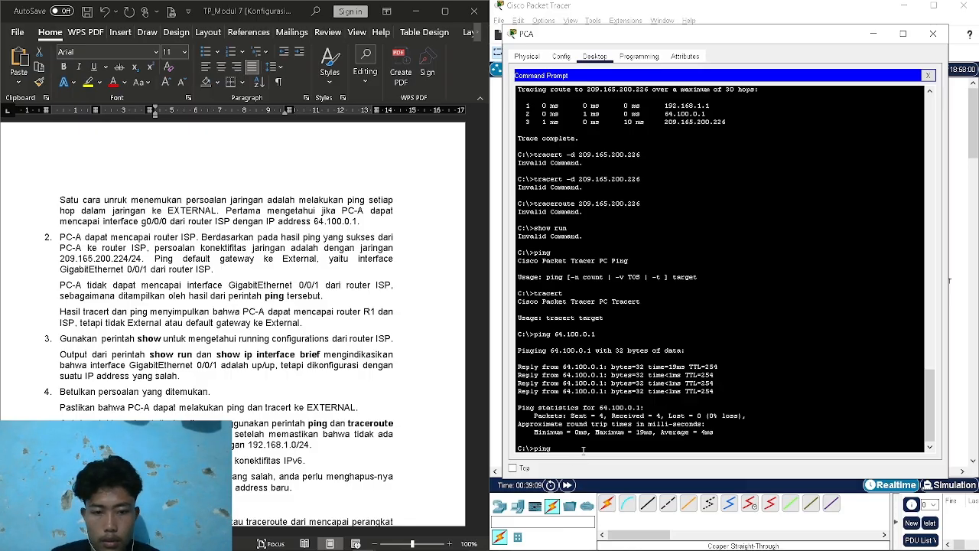
{"action": "right_click", "coordinate": [595, 448]}
{"action": "left_click", "coordinate": [601, 464]}
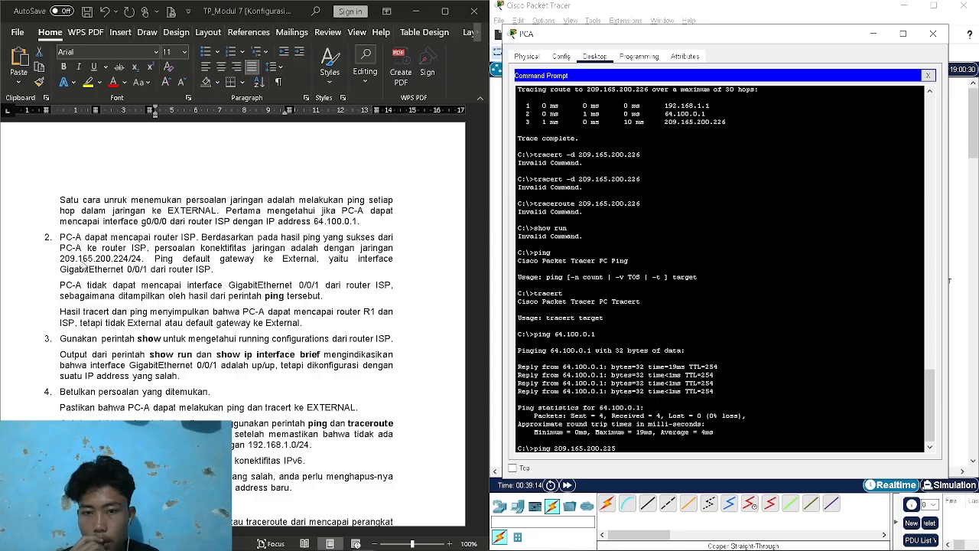
{"action": "key", "text": "Return"}
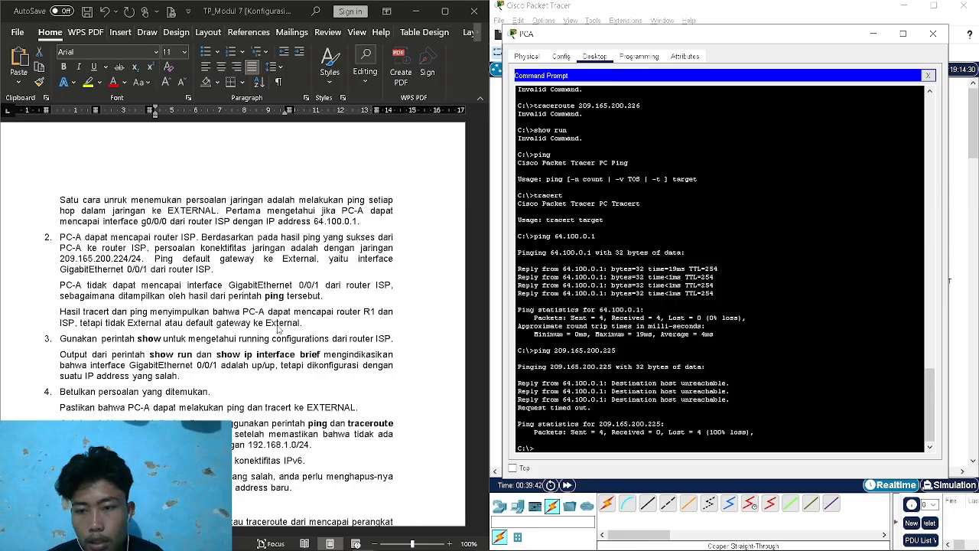
Close PCA, bring up router ISP's command line and examine the GigabitEthernet0/0/1 addresses in its running configuration
{"action": "left_click", "coordinate": [933, 33]}
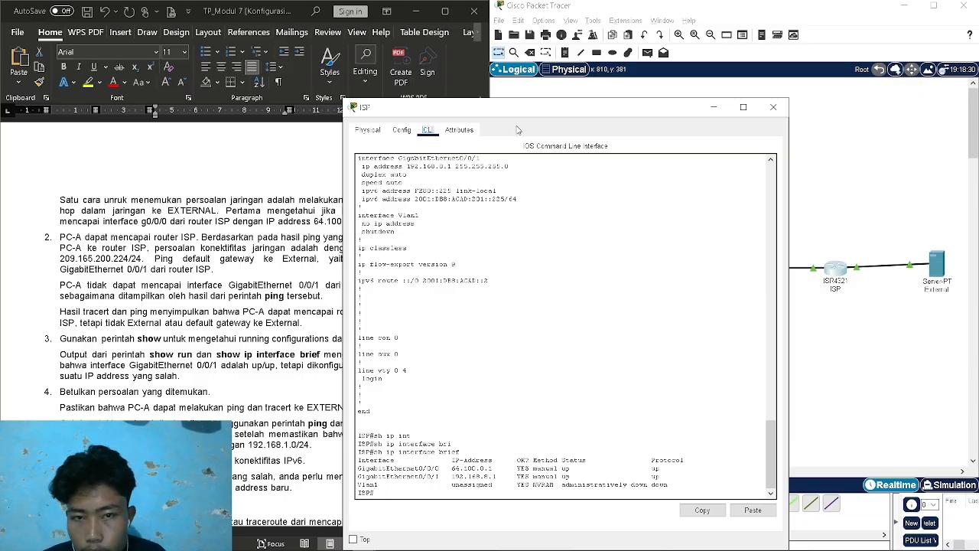
{"action": "left_click_drag", "start_coordinate": [542, 109], "coordinate": [693, 33]}
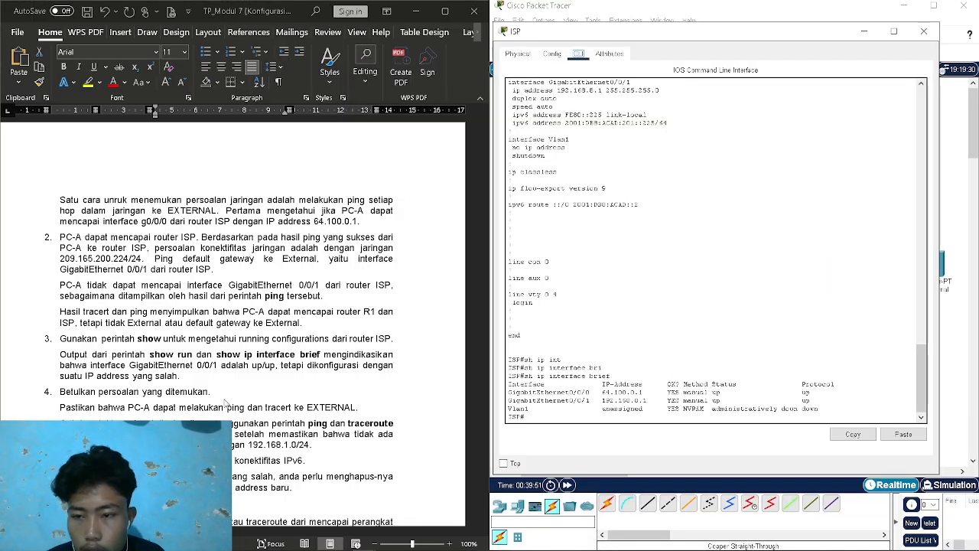
{"action": "scroll", "coordinate": [580, 375], "scroll_direction": "up", "scroll_amount": 18}
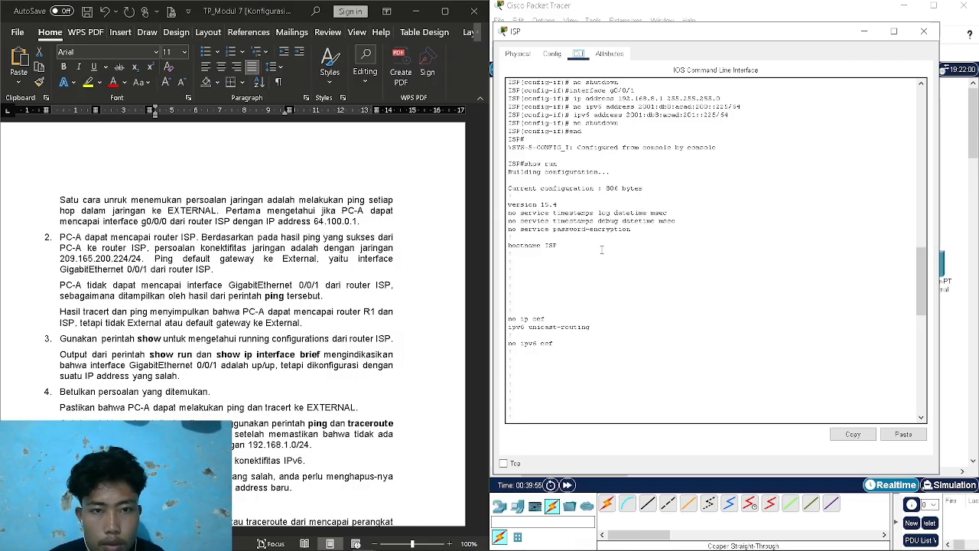
{"action": "scroll", "coordinate": [595, 296], "scroll_direction": "down", "scroll_amount": 10}
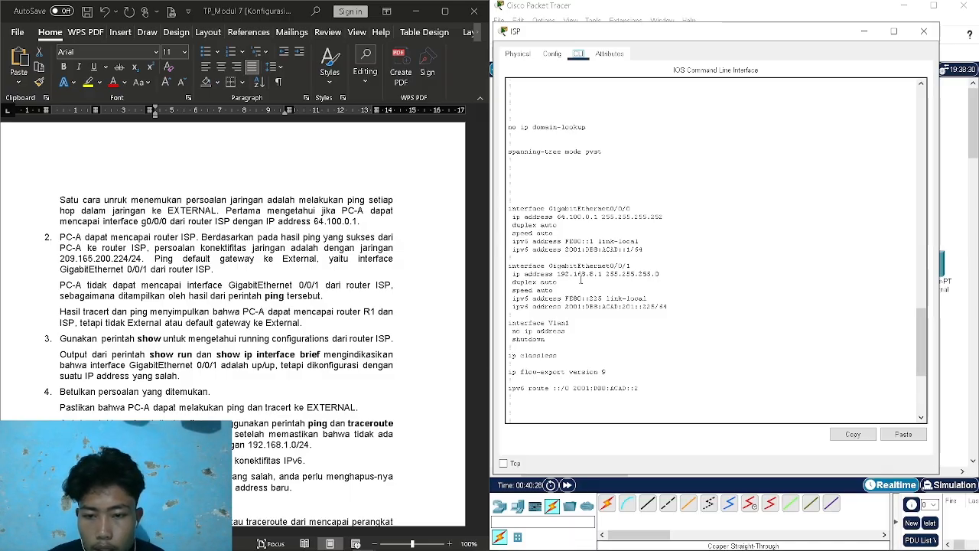
{"action": "left_click_drag", "start_coordinate": [602, 274], "coordinate": [590, 277]}
{"action": "left_click", "coordinate": [647, 286]}
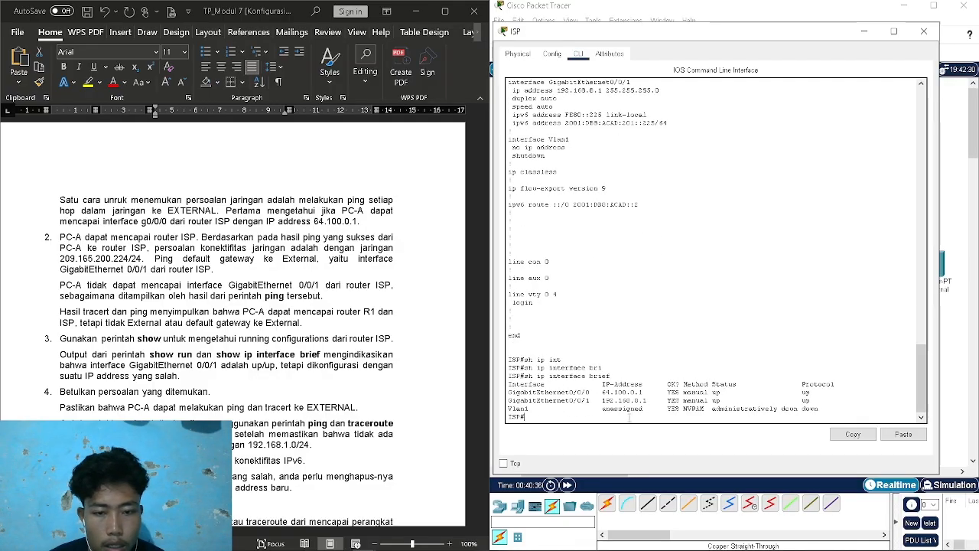
{"action": "type", "text": "en"}
{"action": "key", "text": "Return"}
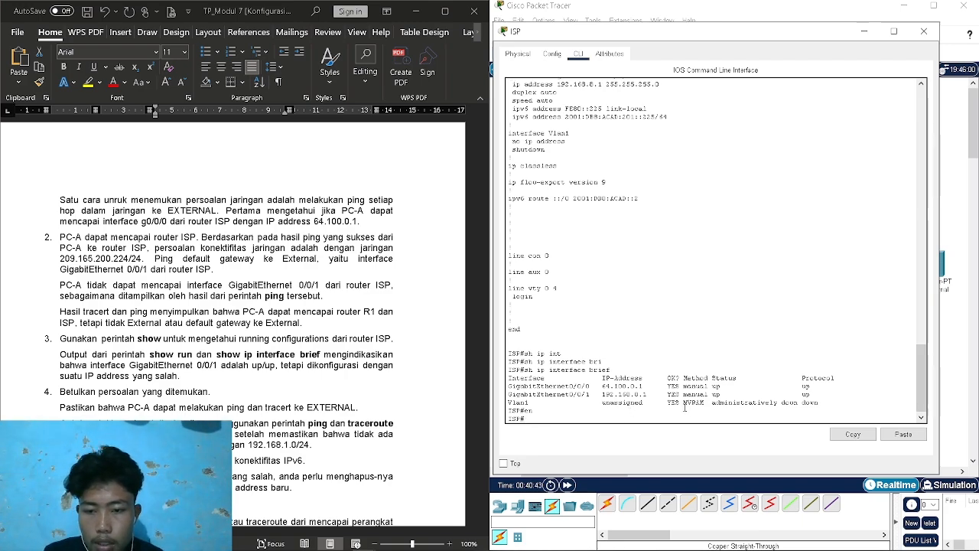
{"action": "scroll", "coordinate": [711, 351], "scroll_direction": "up", "scroll_amount": 6}
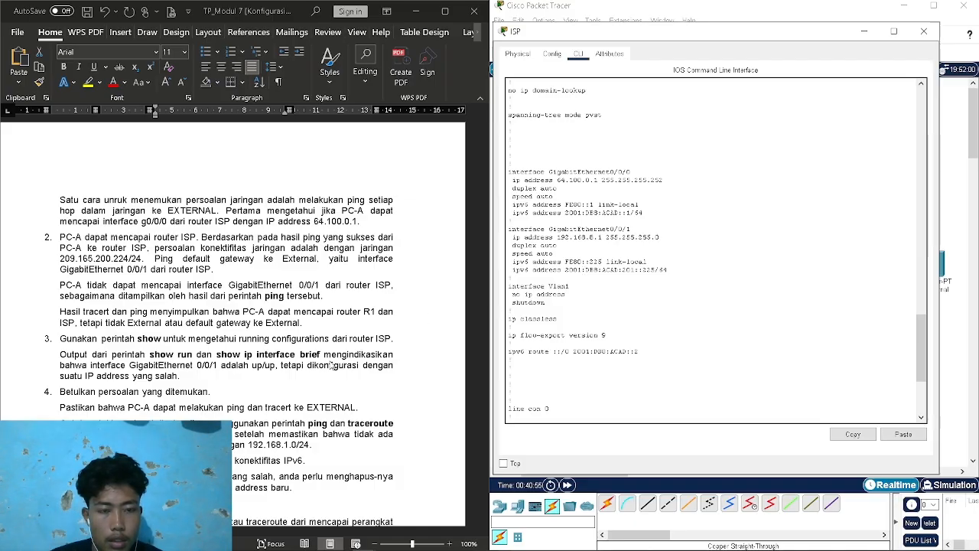
Look up the correct ISP G0/0/1 addresses in the worksheet's addressing table
{"action": "scroll", "coordinate": [331, 365], "scroll_direction": "down", "scroll_amount": 15}
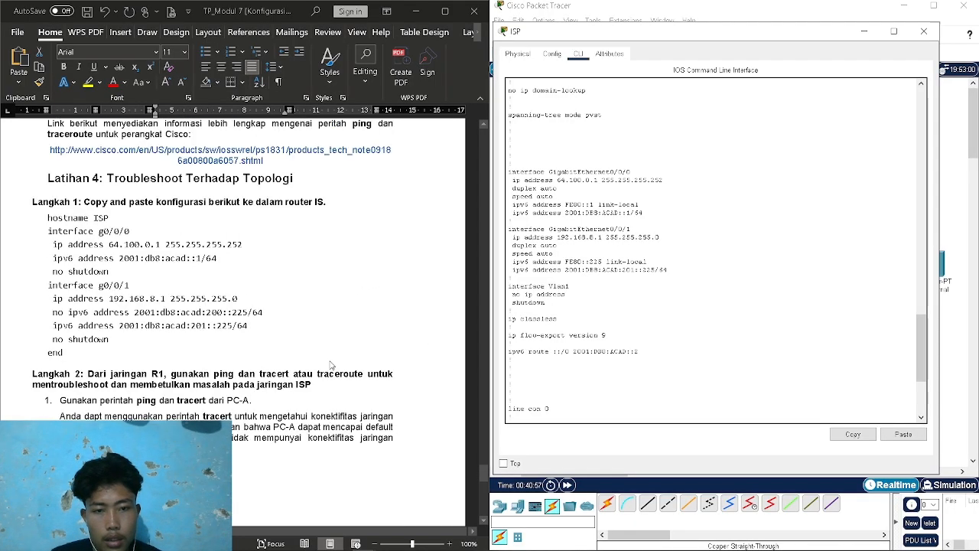
{"action": "scroll", "coordinate": [331, 366], "scroll_direction": "up", "scroll_amount": 20}
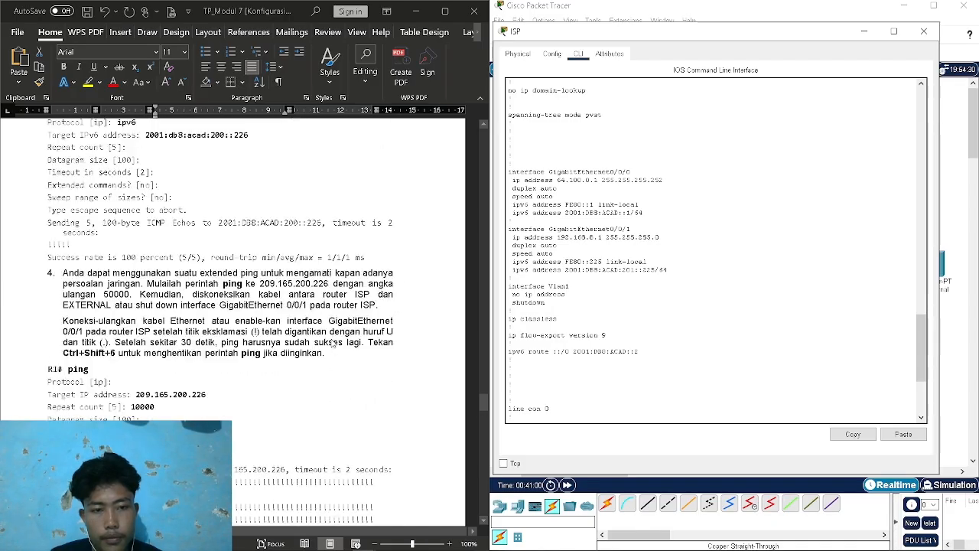
{"action": "scroll", "coordinate": [333, 337], "scroll_direction": "up", "scroll_amount": 20}
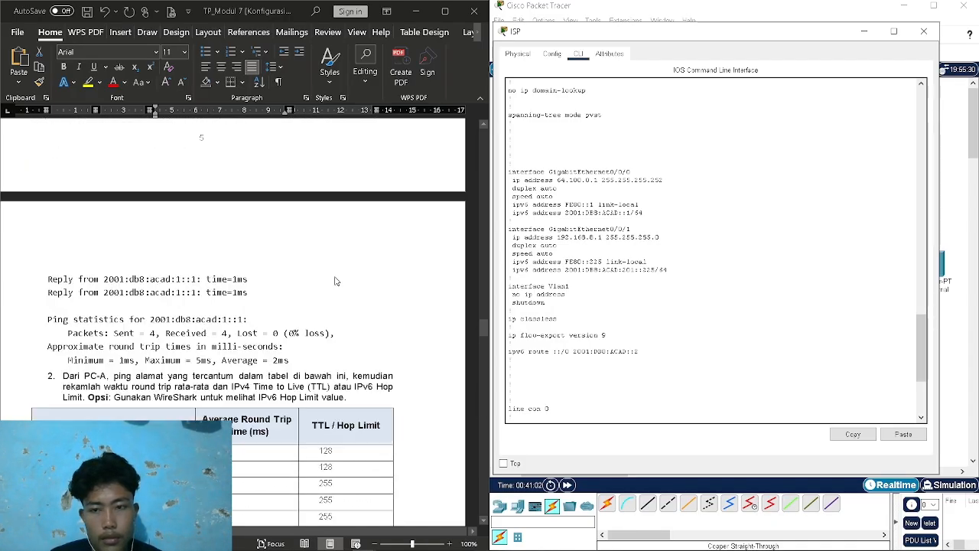
{"action": "scroll", "coordinate": [334, 278], "scroll_direction": "up", "scroll_amount": 20}
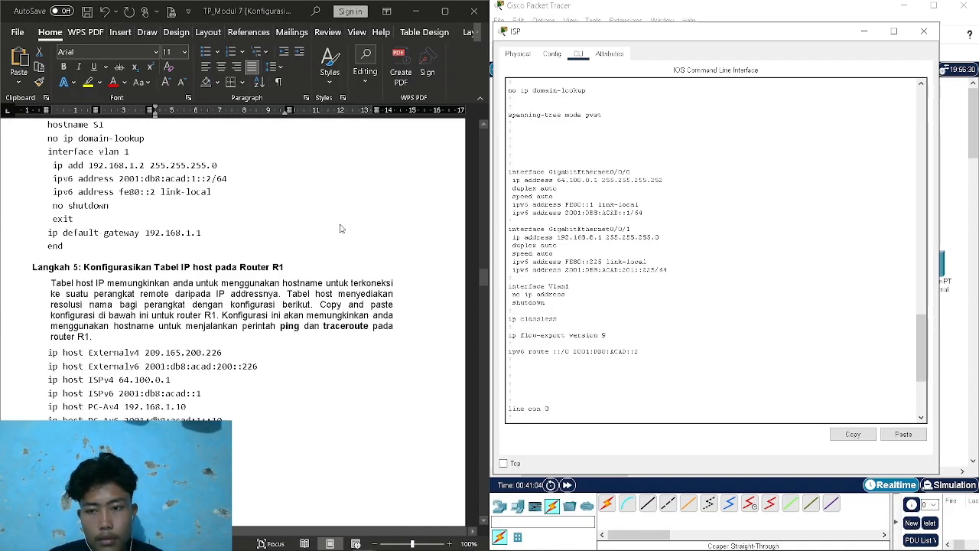
{"action": "scroll", "coordinate": [341, 228], "scroll_direction": "up", "scroll_amount": 15}
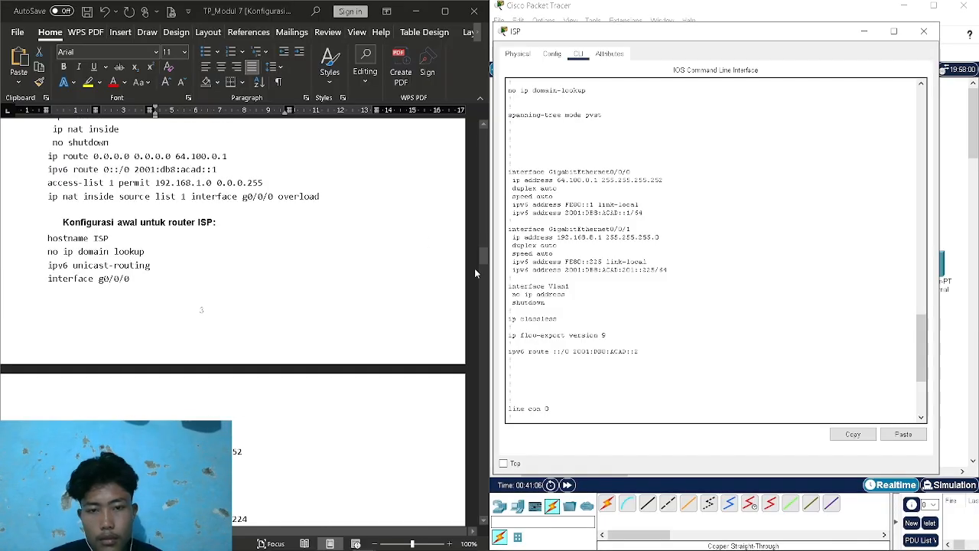
{"action": "left_click_drag", "start_coordinate": [482, 254], "coordinate": [485, 197]}
{"action": "scroll", "coordinate": [355, 238], "scroll_direction": "up", "scroll_amount": 3}
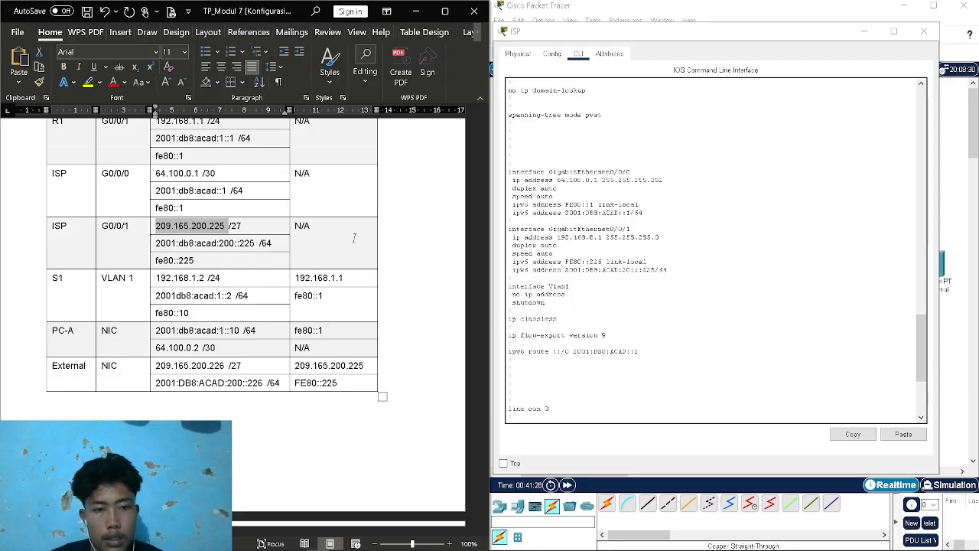
Try an ip add command at ISP's privileged prompt with 2001:db8:acad:200::225, copied from the G0/0/1 row of the addressing table
{"action": "left_click", "coordinate": [930, 331]}
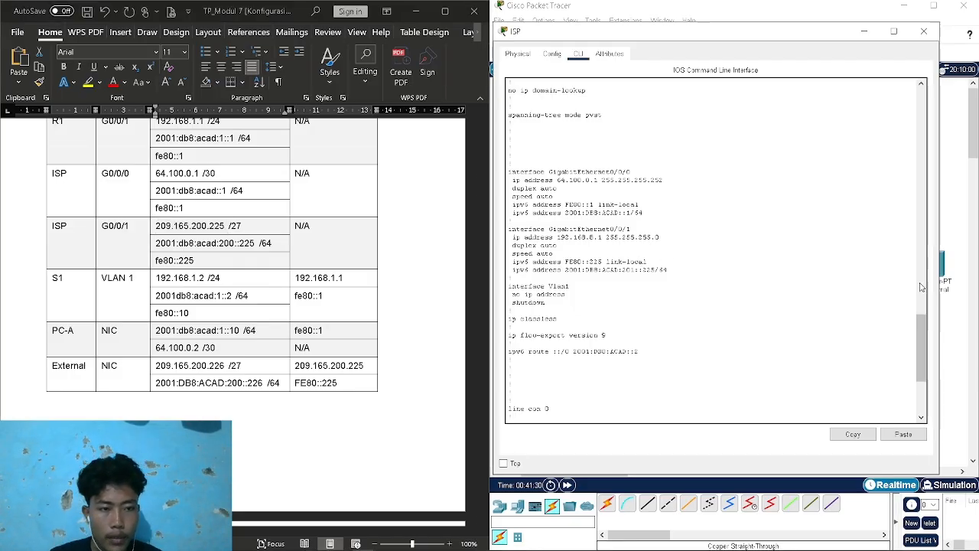
{"action": "left_click_drag", "start_coordinate": [928, 332], "coordinate": [926, 374]}
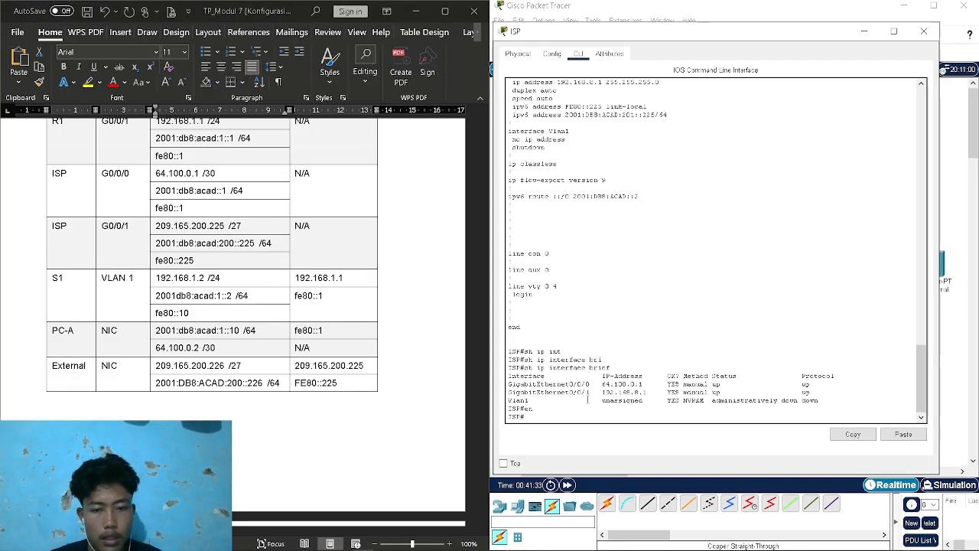
{"action": "type", "text": "ip add"}
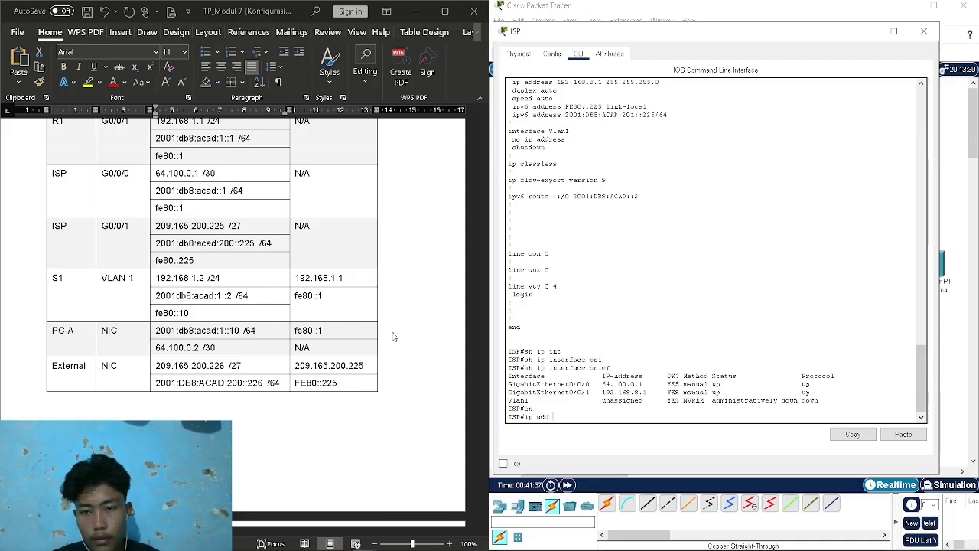
{"action": "left_click", "coordinate": [162, 248]}
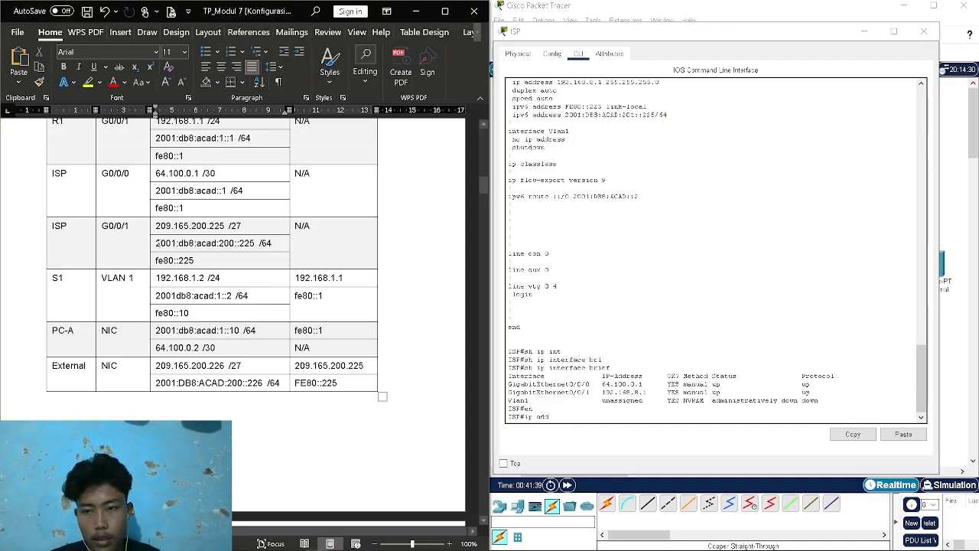
{"action": "triple_click", "coordinate": [159, 243]}
{"action": "left_click_drag", "start_coordinate": [258, 242], "coordinate": [161, 249]}
{"action": "key", "text": "ctrl+c"}
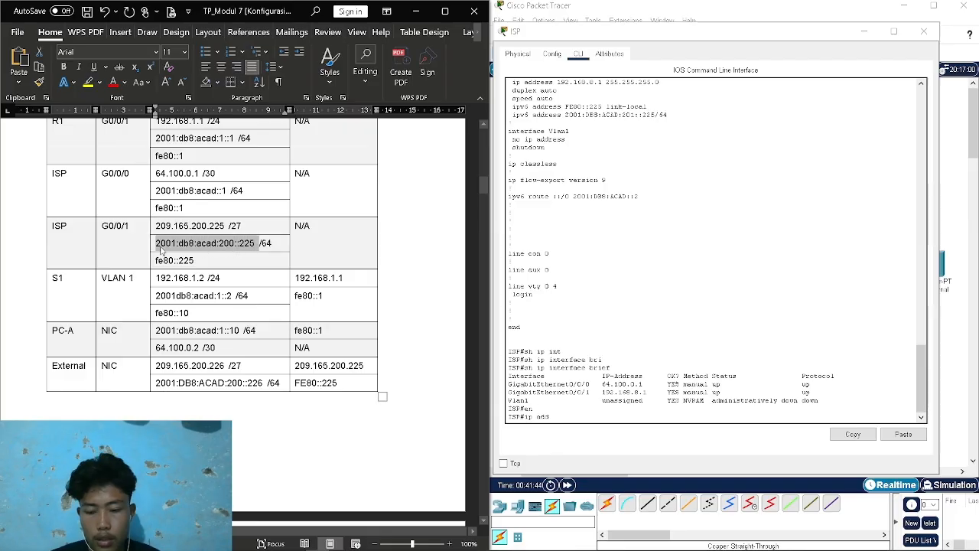
{"action": "left_click", "coordinate": [561, 416]}
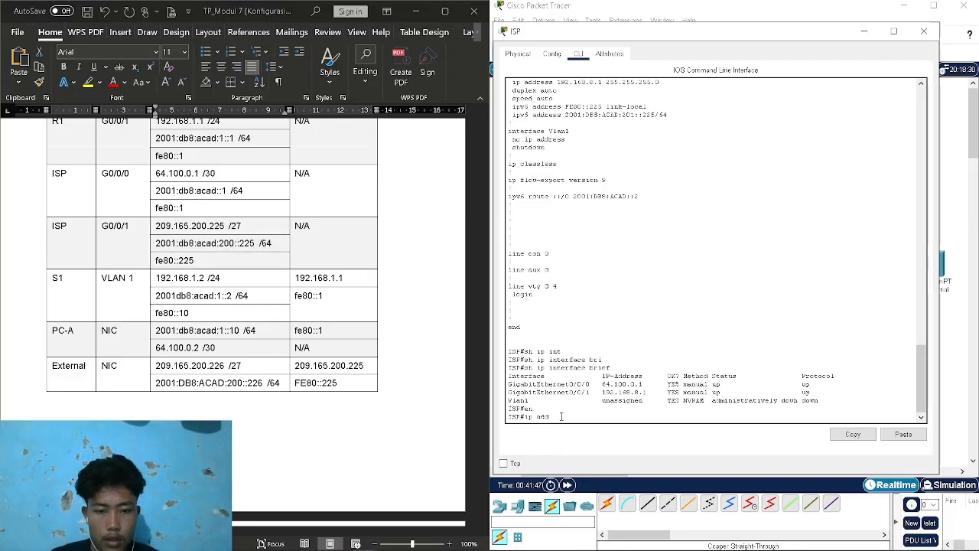
{"action": "right_click", "coordinate": [560, 416]}
{"action": "left_click", "coordinate": [582, 436]}
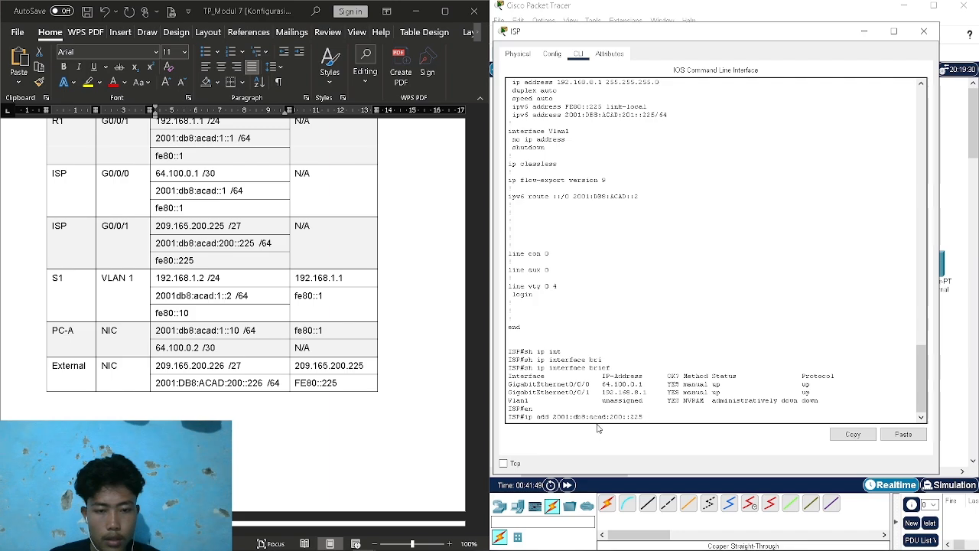
{"action": "key", "text": "Return"}
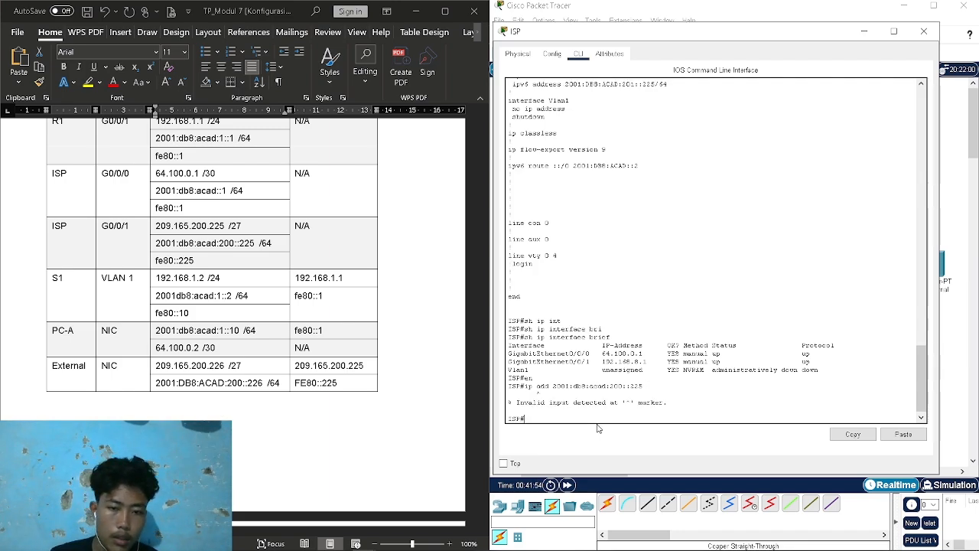
Enter global configuration mode on router ISP with en and conf t
{"action": "type", "text": "en"}
{"action": "key", "text": "Return"}
{"action": "type", "text": "conf t"}
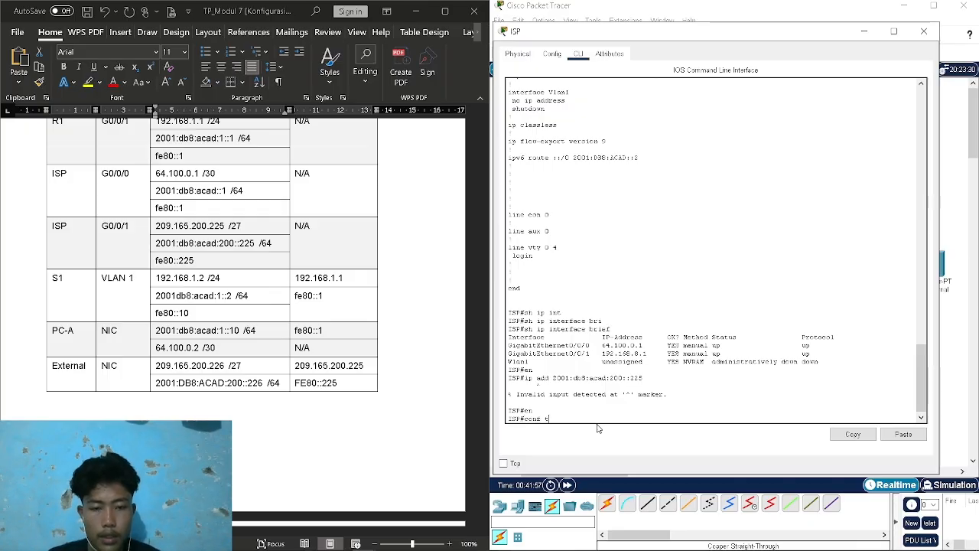
{"action": "key", "text": "Return"}
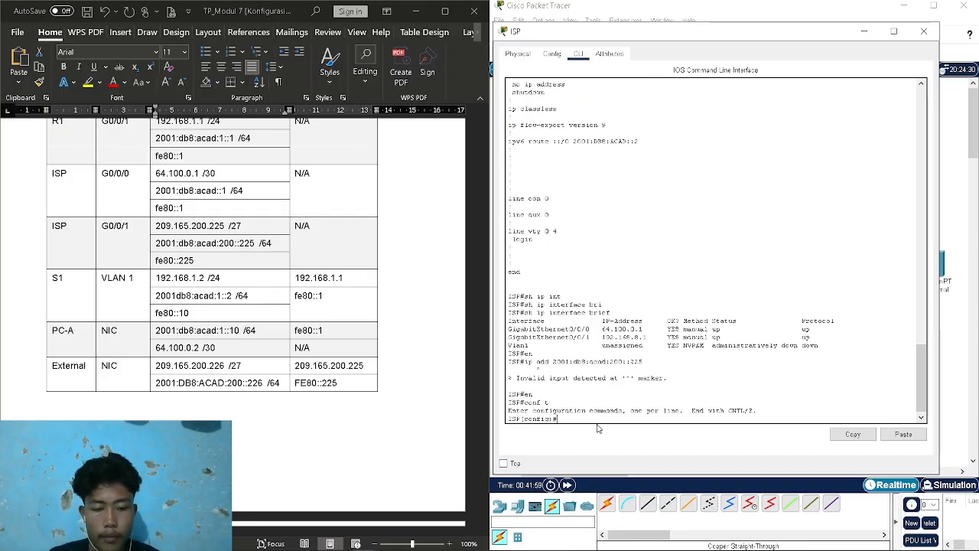
Try ip add 2001:db8:acad:200::225 with mask 255.255.255.225 in ISP's global configuration mode
{"action": "type", "text": "ip add"}
{"action": "key", "text": "Tab"}
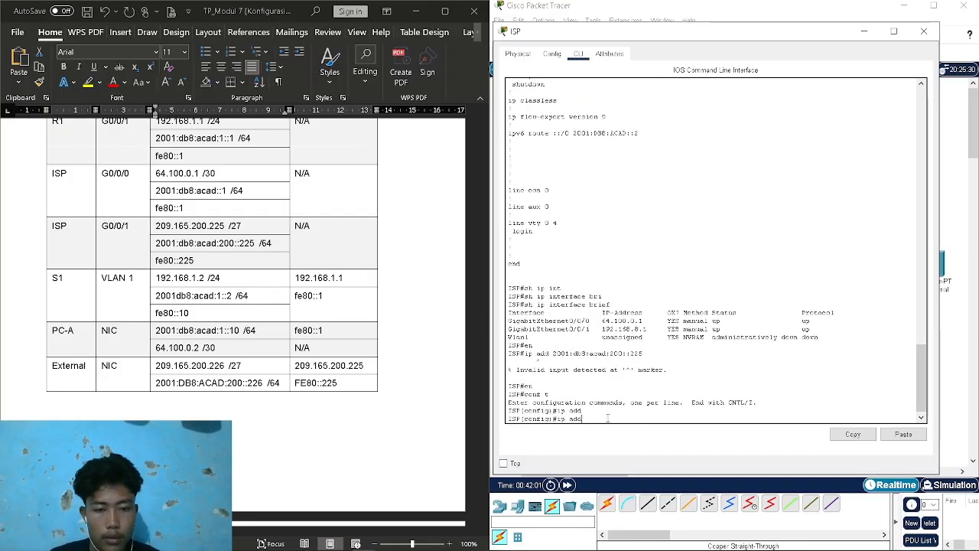
{"action": "right_click", "coordinate": [608, 419]}
{"action": "left_click", "coordinate": [621, 441]}
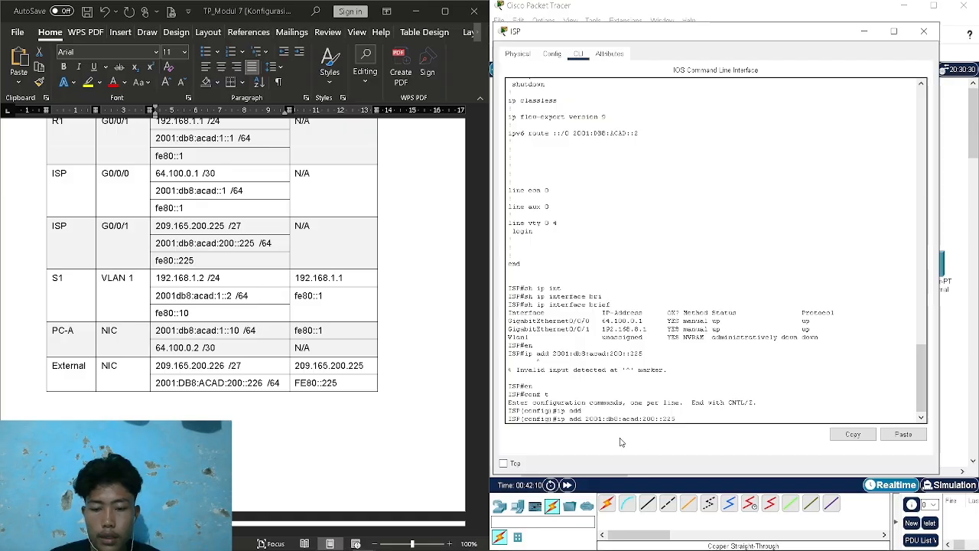
{"action": "type", "text": "4"}
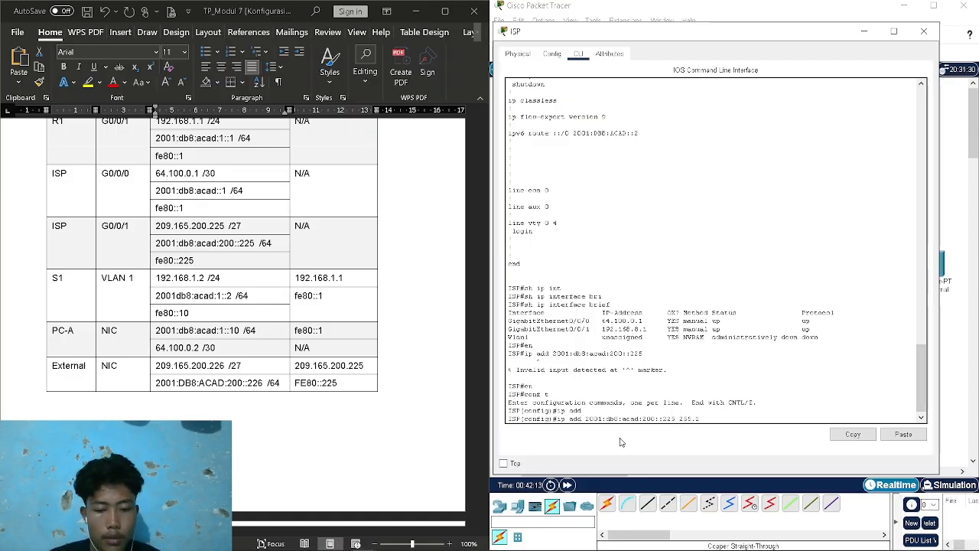
{"action": "type", "text": "55.255.255.22"}
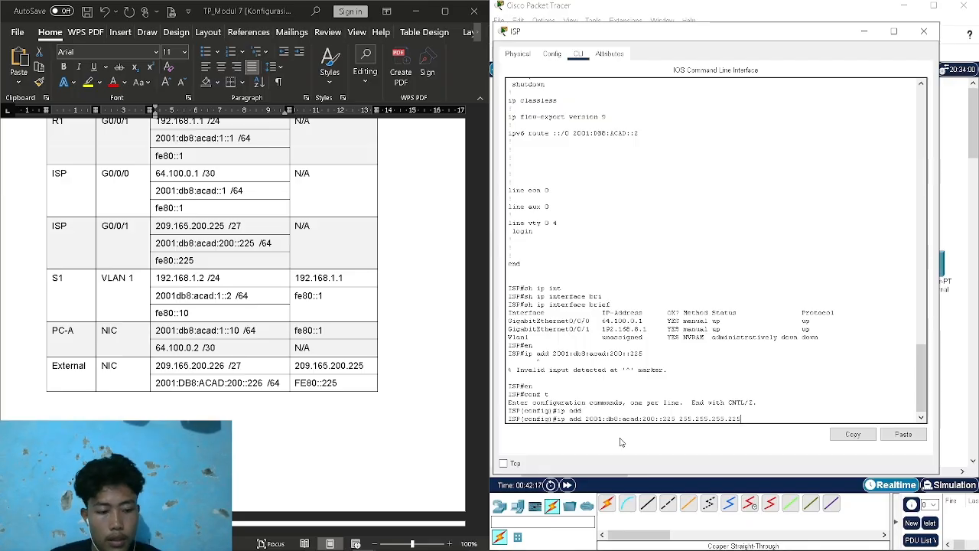
{"action": "type", "text": "5"}
{"action": "key", "text": "Return"}
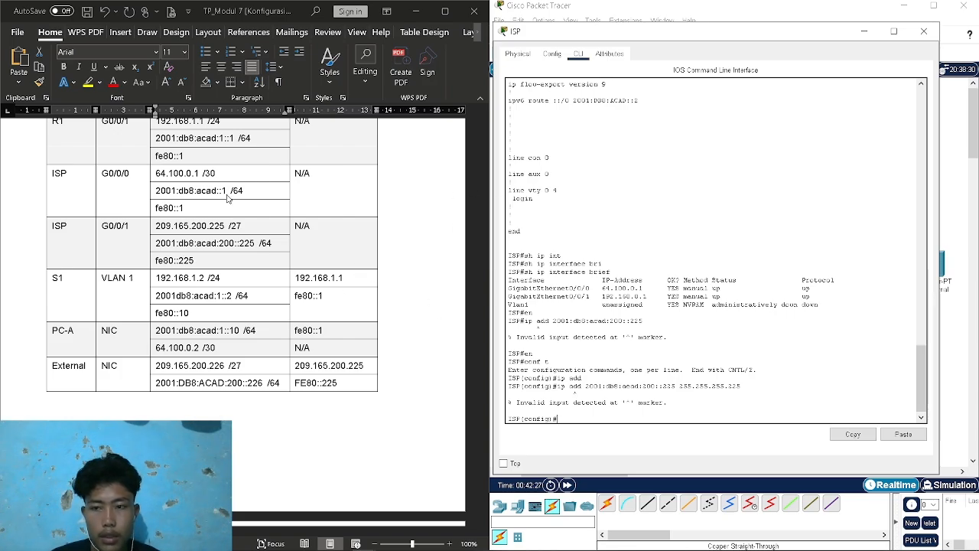
Review the worksheet's Latihan 4 troubleshooting steps and closing questions, and switch to the browser copy of the document
{"action": "scroll", "coordinate": [367, 382], "scroll_direction": "down", "scroll_amount": 6}
{"action": "left_click_drag", "start_coordinate": [483, 230], "coordinate": [472, 519]}
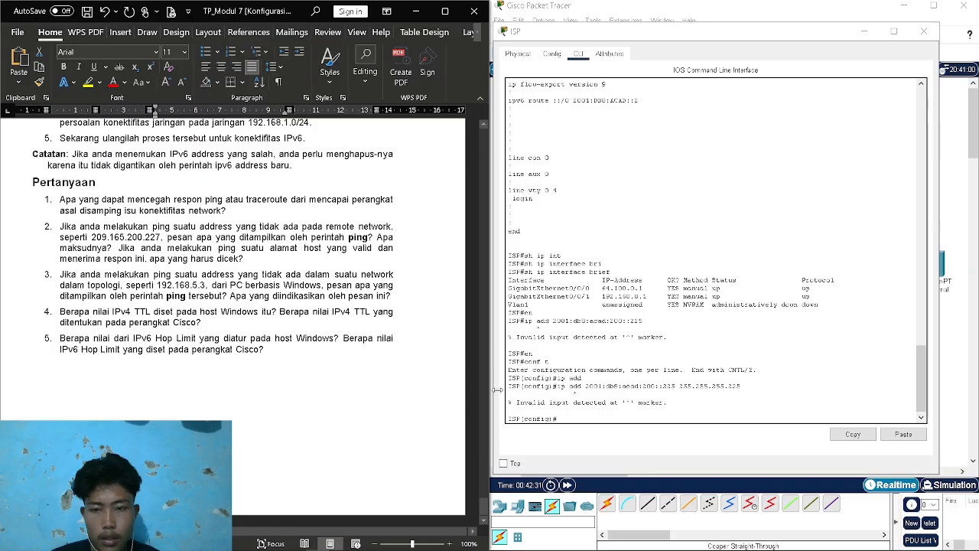
{"action": "left_click", "coordinate": [597, 420]}
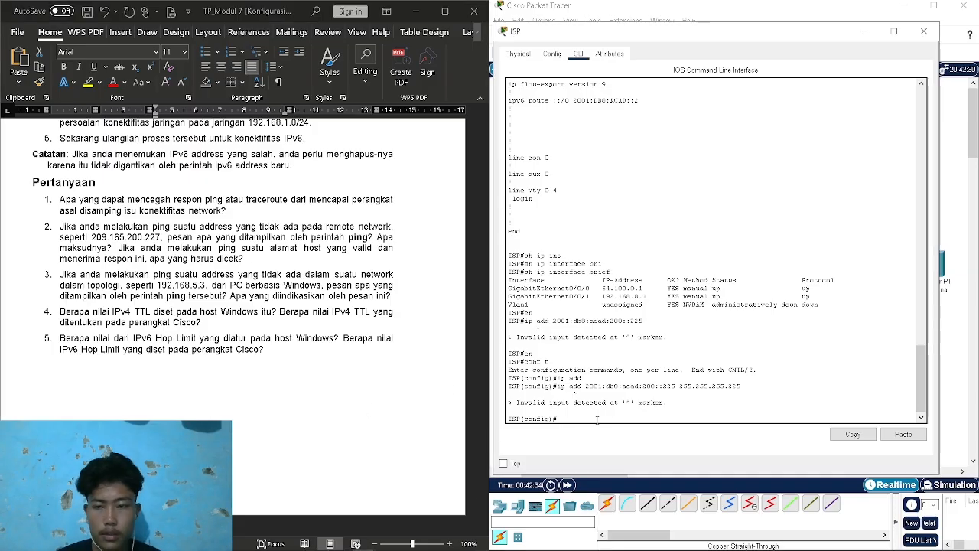
{"action": "scroll", "coordinate": [411, 372], "scroll_direction": "up", "scroll_amount": 5}
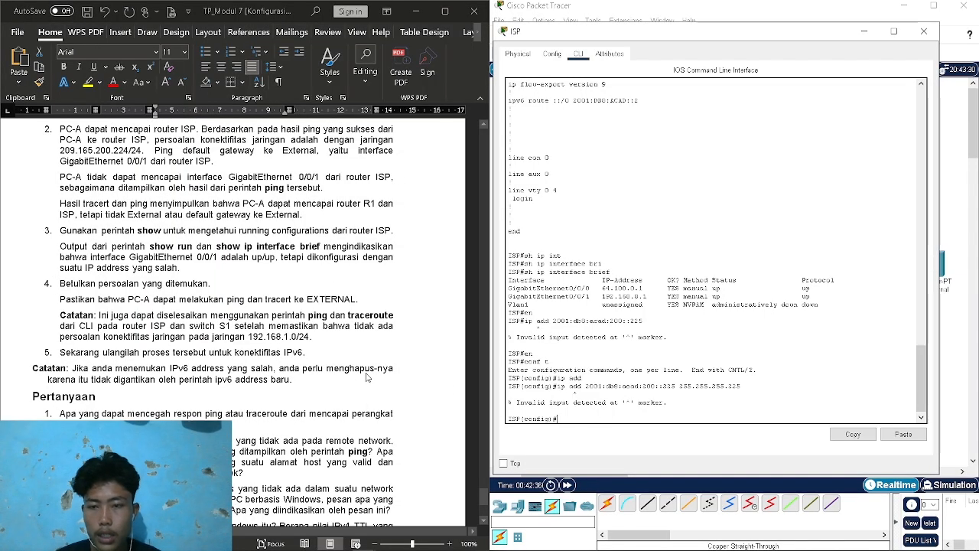
{"action": "key", "text": "alt+Tab"}
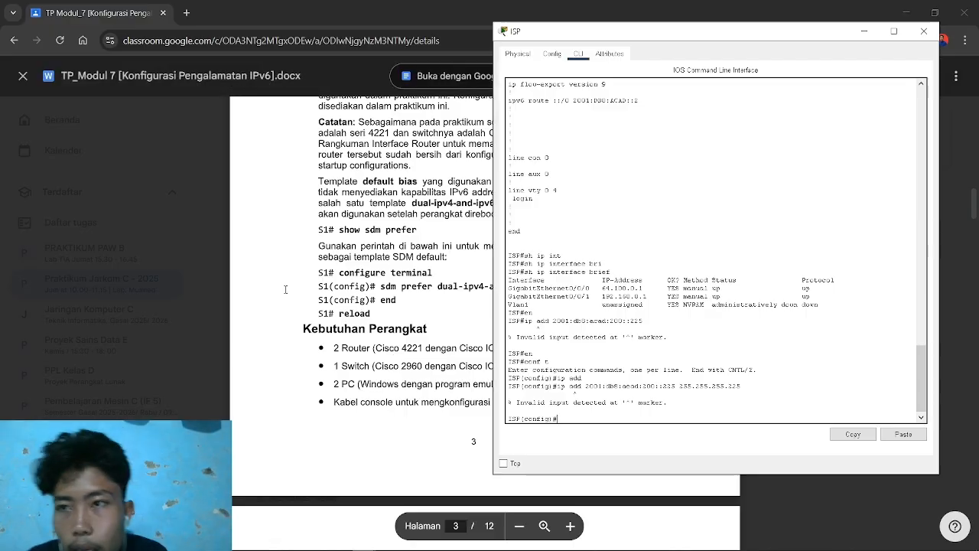
Return to router ISP's command line and enter interface configuration mode for g0/0/1
{"action": "key", "text": "alt+Tab"}
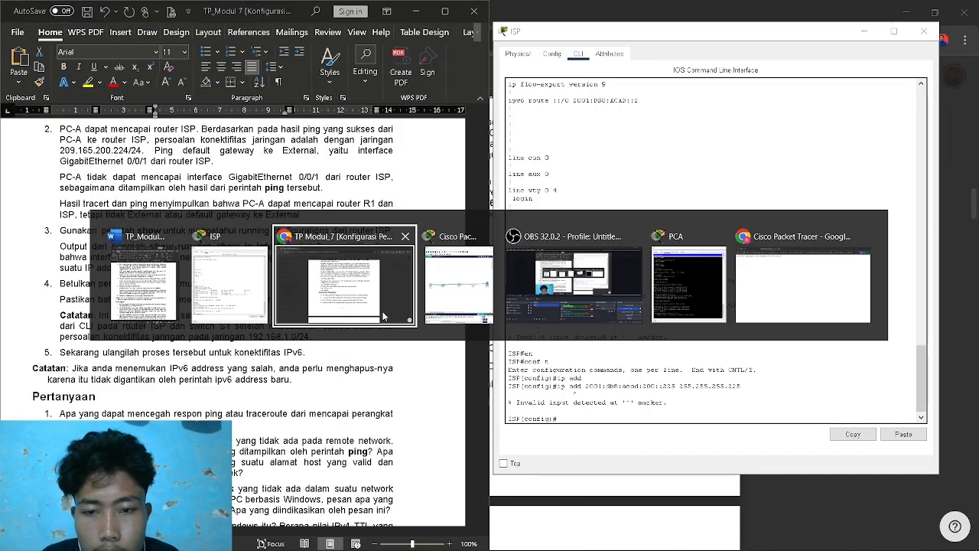
{"action": "key", "text": "Tab"}
{"action": "key", "text": "alt+Tab"}
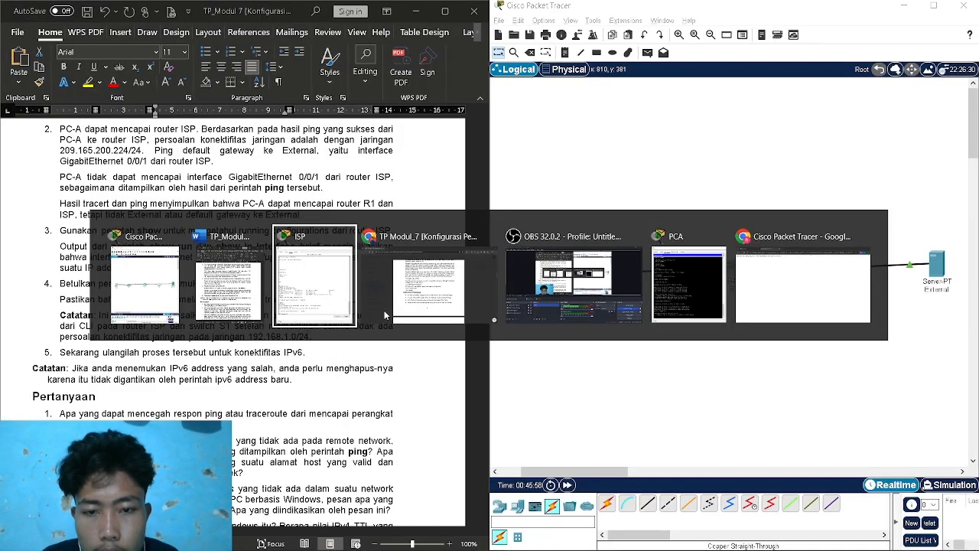
{"action": "left_click", "coordinate": [283, 300]}
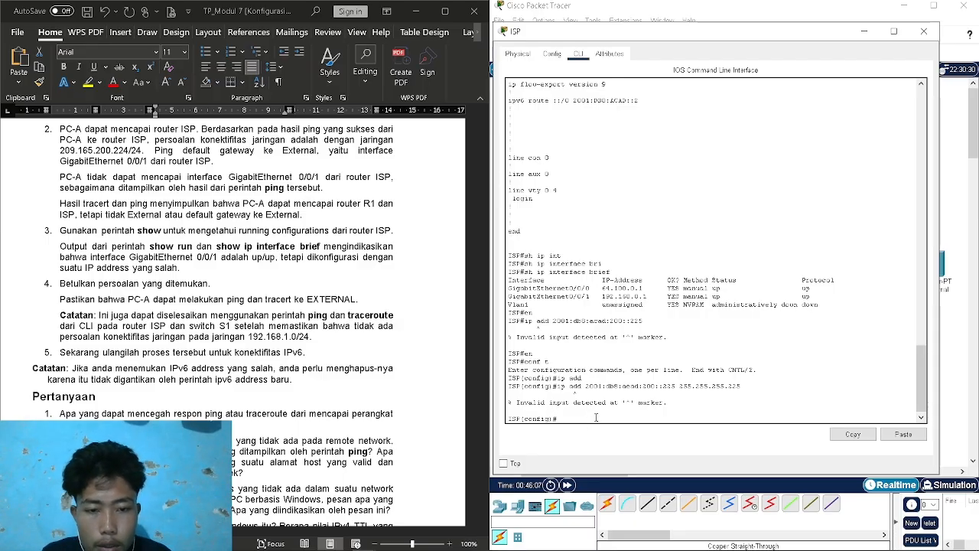
{"action": "type", "text": "int"}
{"action": "key", "text": "Tab"}
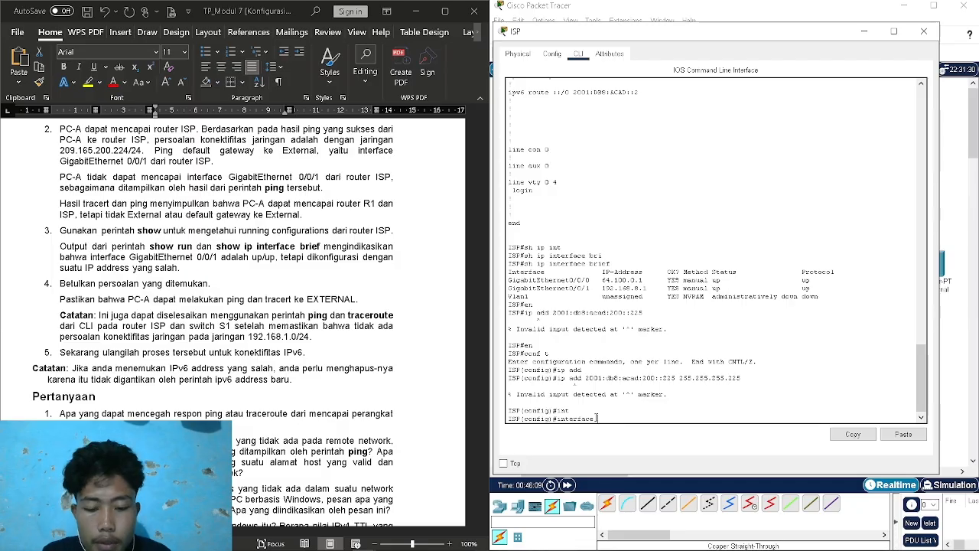
{"action": "type", "text": "g0/0/1"}
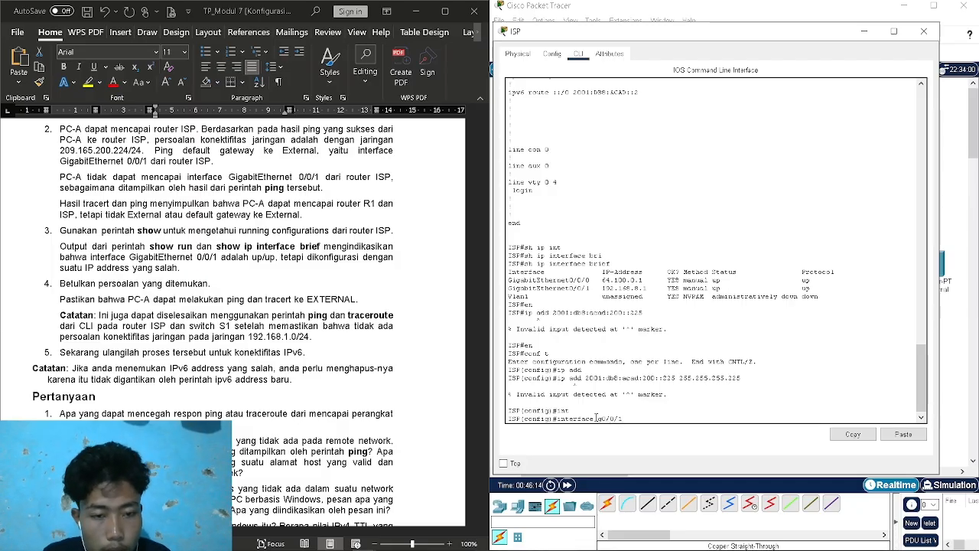
{"action": "key", "text": "Return"}
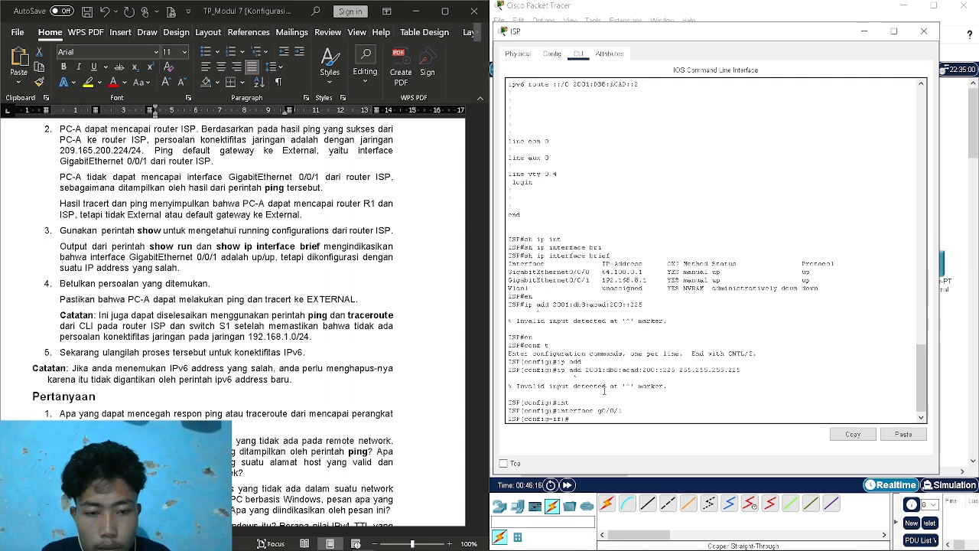
Start an ip address command on g0/0/1 and look up ISP's G0/0/1 row in the worksheet's addressing table
{"action": "type", "text": "ip a"}
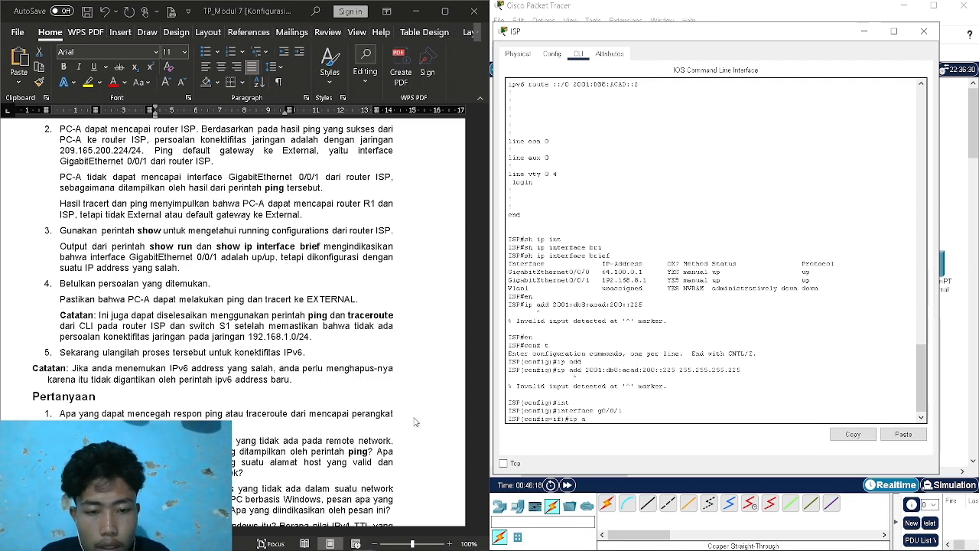
{"action": "type", "text": "dd"}
{"action": "key", "text": "Tab"}
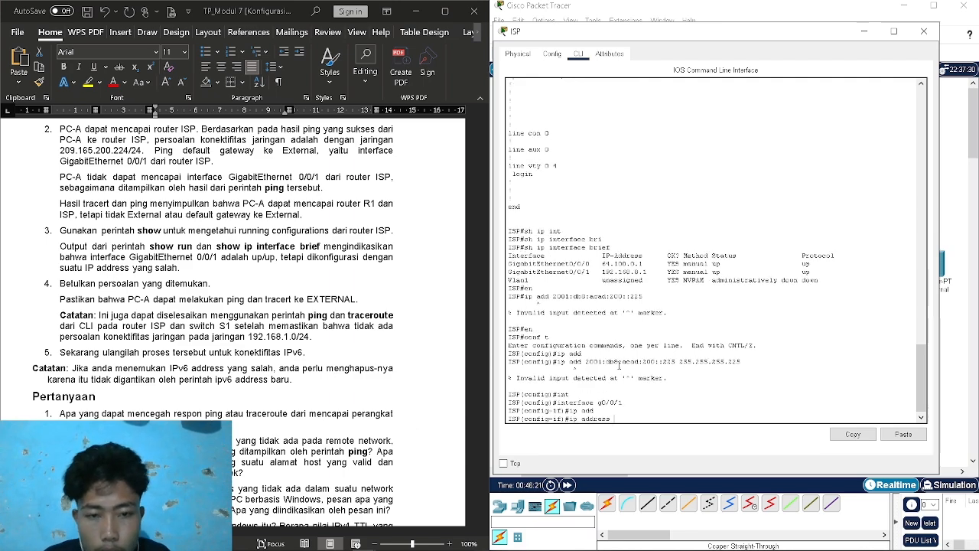
{"action": "scroll", "coordinate": [612, 356], "scroll_direction": "up", "scroll_amount": 15}
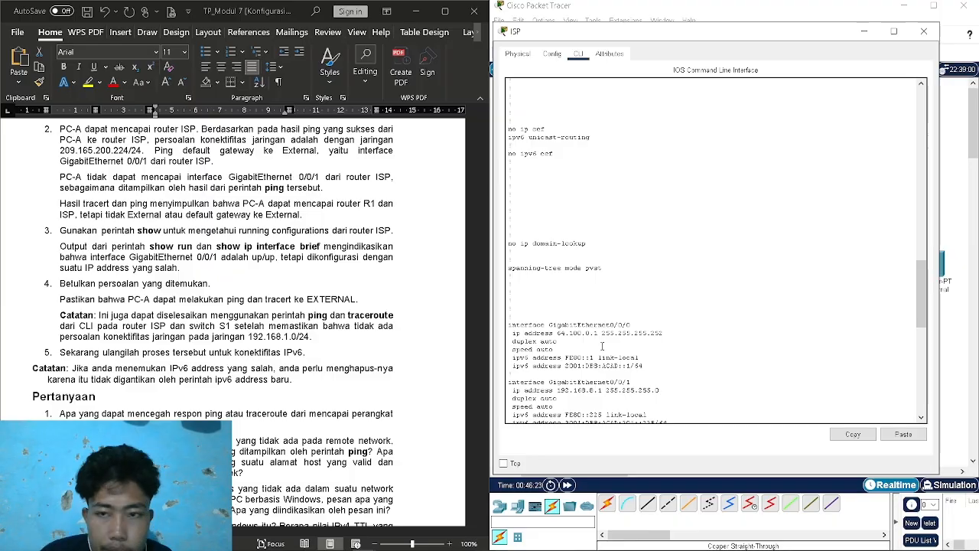
{"action": "scroll", "coordinate": [318, 367], "scroll_direction": "up", "scroll_amount": 20}
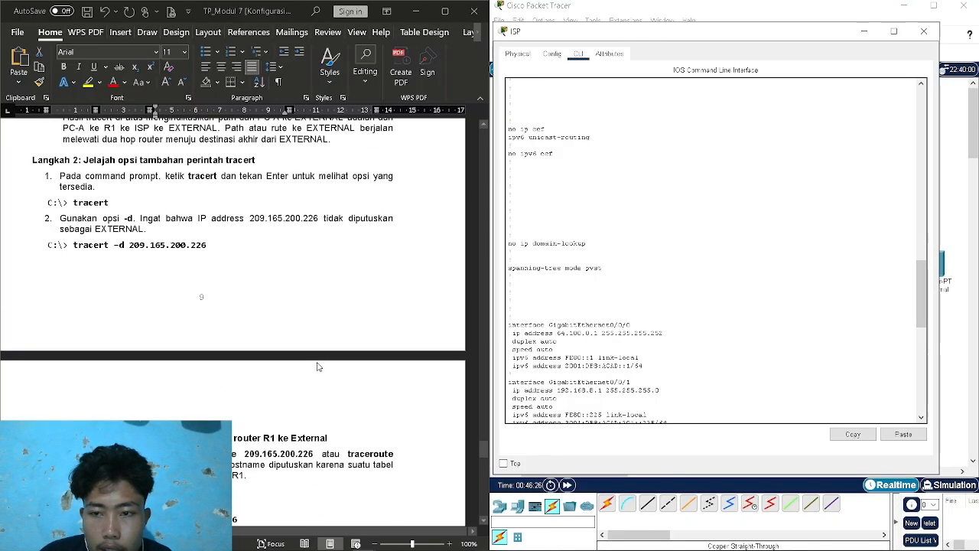
{"action": "scroll", "coordinate": [318, 366], "scroll_direction": "up", "scroll_amount": 20}
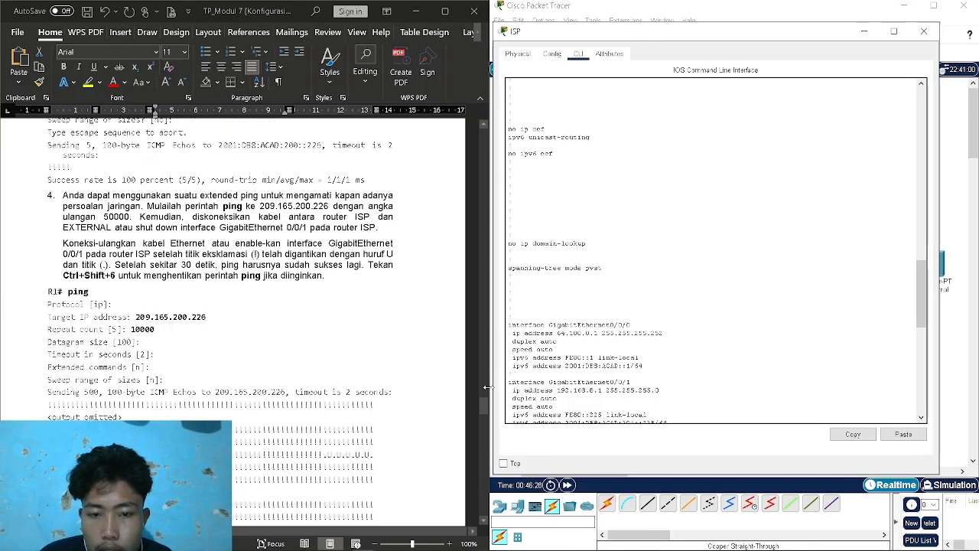
{"action": "left_click_drag", "start_coordinate": [485, 406], "coordinate": [499, 191]}
{"action": "scroll", "coordinate": [656, 321], "scroll_direction": "down", "scroll_amount": 10}
{"action": "left_click", "coordinate": [656, 420]}
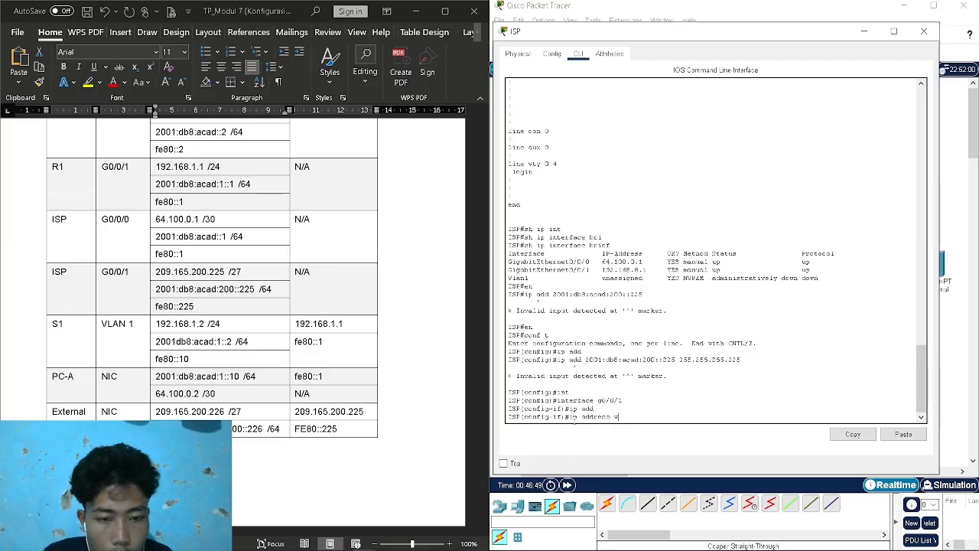
Replace the unfinished ip address command on g0/0/1 with ipv6 address
{"action": "key", "text": "BackSpace"}
{"action": "key", "text": "BackSpace"}
{"action": "key", "text": "BackSpace"}
{"action": "key", "text": "BackSpace"}
{"action": "key", "text": "BackSpace"}
{"action": "key", "text": "BackSpace"}
{"action": "key", "text": "BackSpace"}
{"action": "key", "text": "BackSpace"}
{"action": "key", "text": "BackSpace"}
{"action": "key", "text": "BackSpace"}
{"action": "type", "text": "v"}
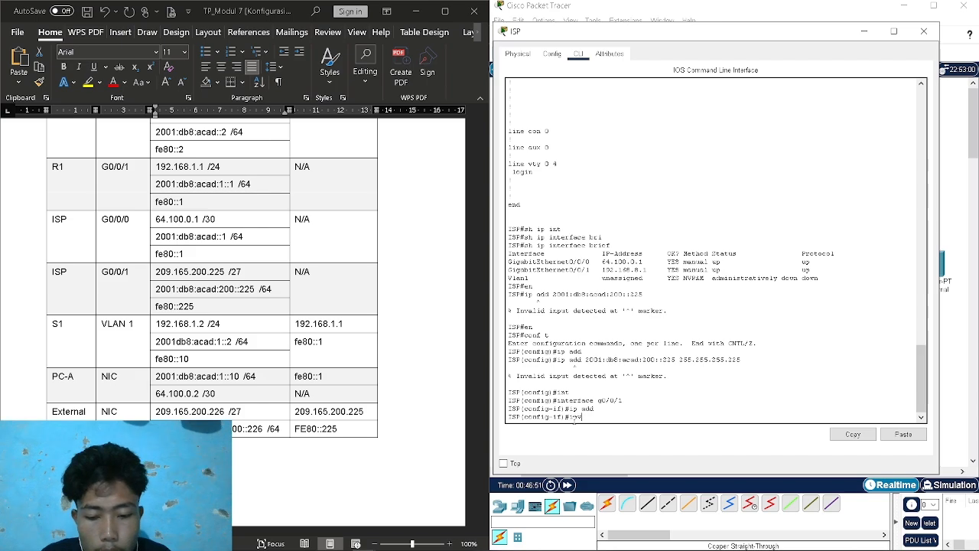
{"action": "type", "text": "6 address"}
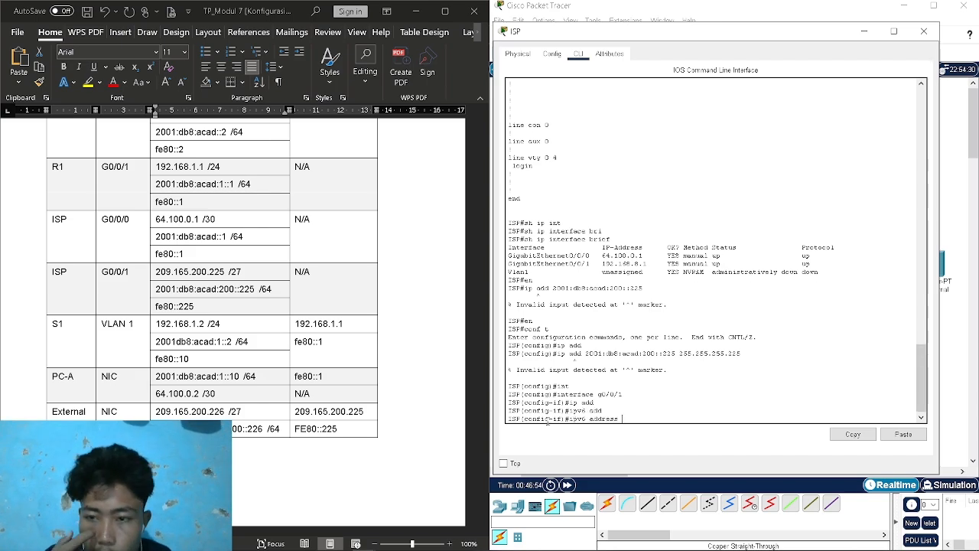
Check the IPv6 address in the worksheet's ISP G0/0/1 row
{"action": "scroll", "coordinate": [178, 372], "scroll_direction": "up", "scroll_amount": 1}
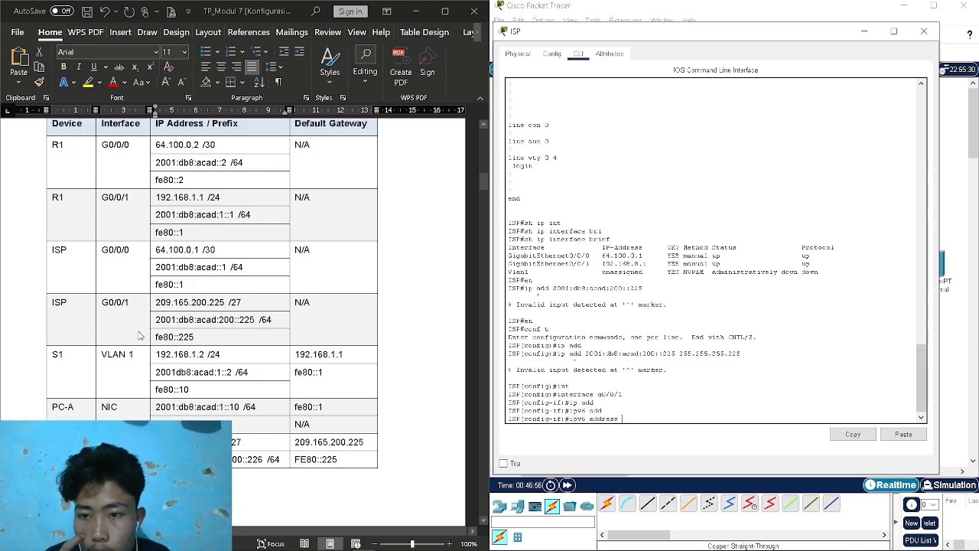
{"action": "left_click_drag", "start_coordinate": [259, 320], "coordinate": [154, 320]}
{"action": "left_click", "coordinate": [157, 321]}
{"action": "left_click", "coordinate": [251, 320]}
{"action": "left_click", "coordinate": [218, 320]}
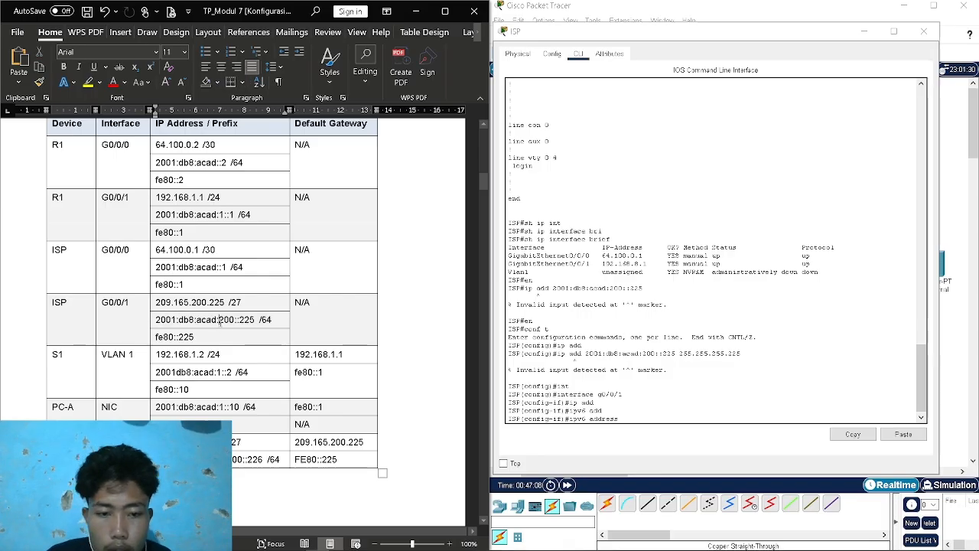
Try to copy the ipv6 address 2001:DB8:ACAD:201::225/64 line from the GigabitEthernet0/0/1 section of ISP's running configuration output
{"action": "scroll", "coordinate": [601, 340], "scroll_direction": "up", "scroll_amount": 10}
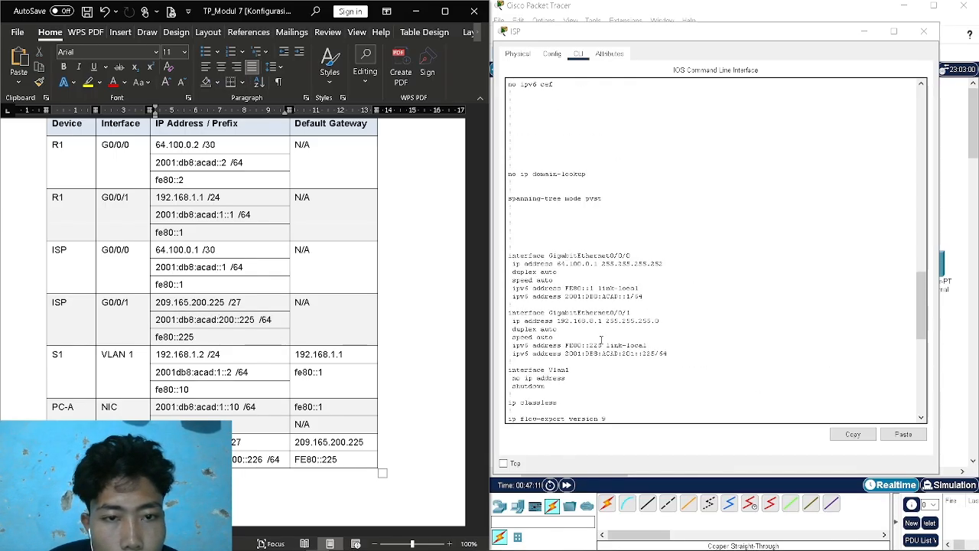
{"action": "scroll", "coordinate": [602, 340], "scroll_direction": "down", "scroll_amount": 1}
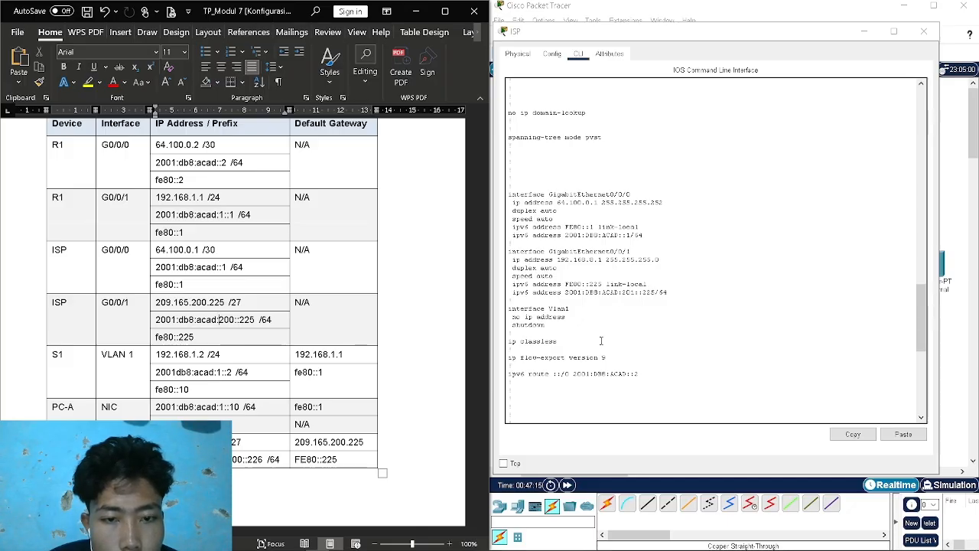
{"action": "left_click_drag", "start_coordinate": [514, 292], "coordinate": [666, 303]}
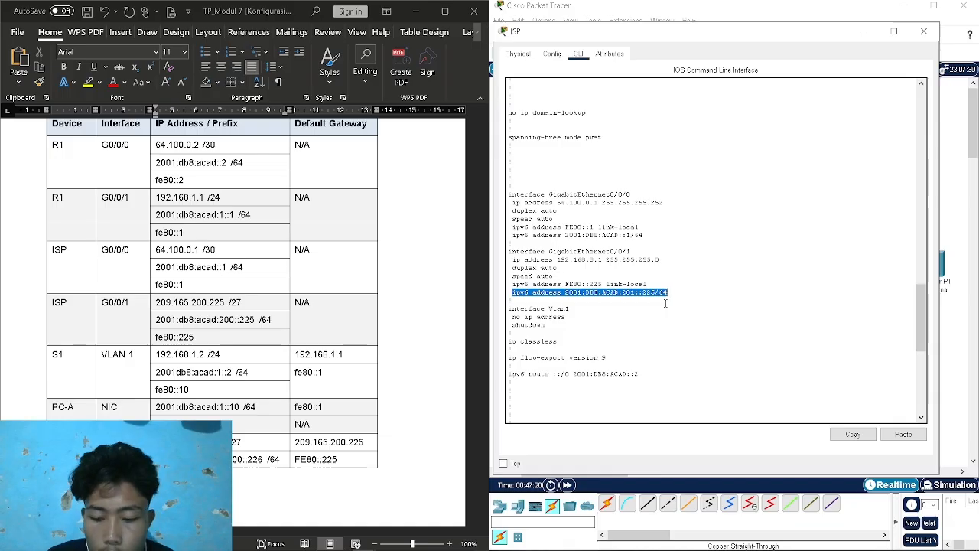
{"action": "key", "text": "ctrl+c"}
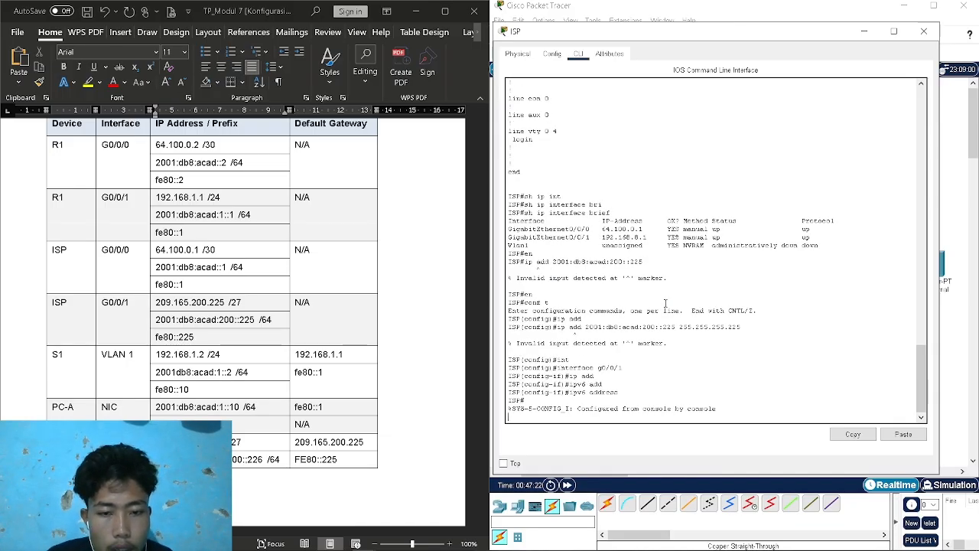
{"action": "key", "text": "Return"}
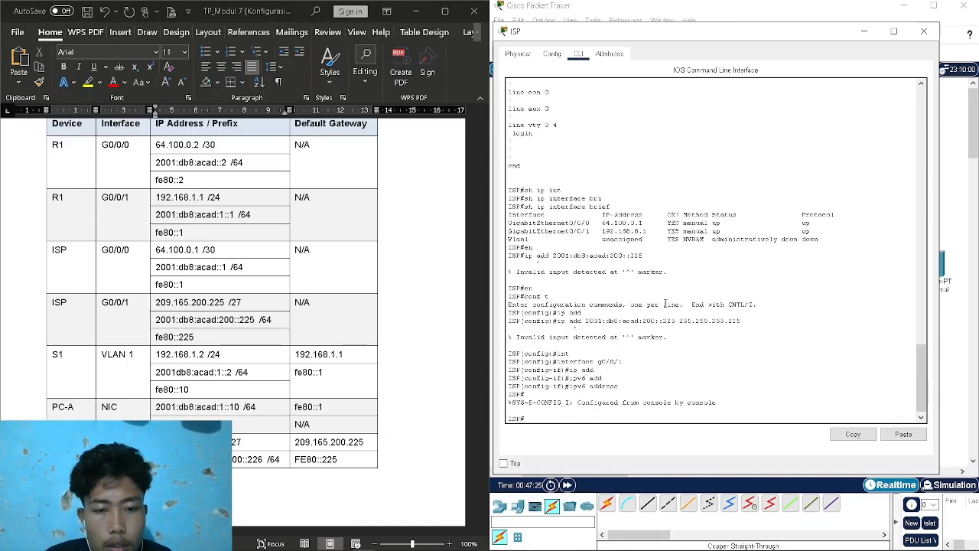
Re-enter global configuration mode on router ISP with en and conf t
{"action": "type", "text": "en"}
{"action": "key", "text": "Return"}
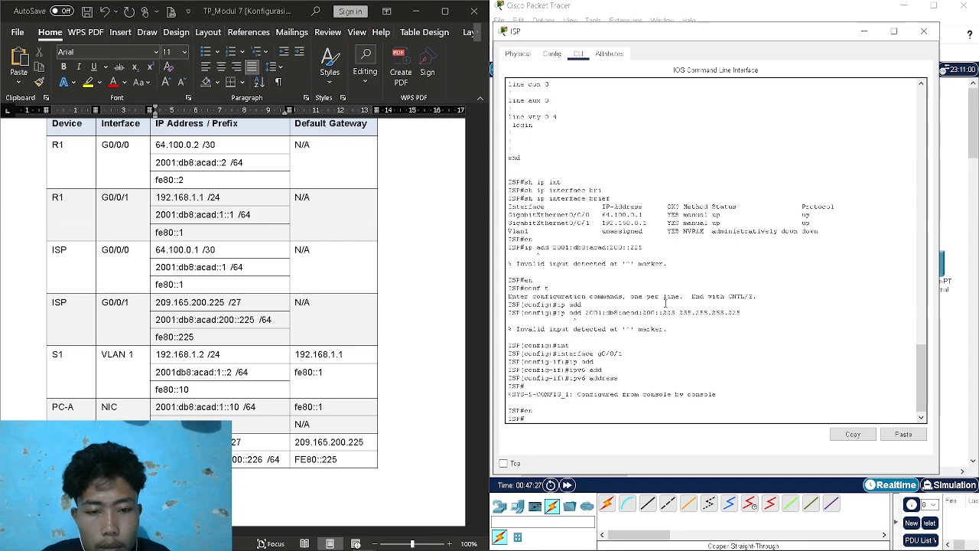
{"action": "type", "text": "conf t"}
{"action": "key", "text": "Return"}
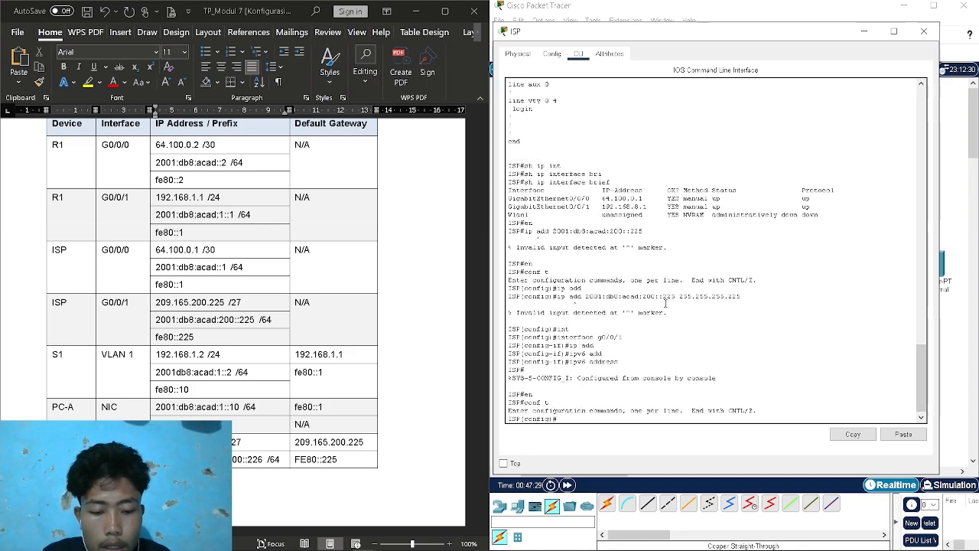
Enter interface configuration mode for gigabitEthernet 0/0/1 on router ISP
{"action": "type", "text": "int"}
{"action": "key", "text": "Tab"}
{"action": "type", "text": "g"}
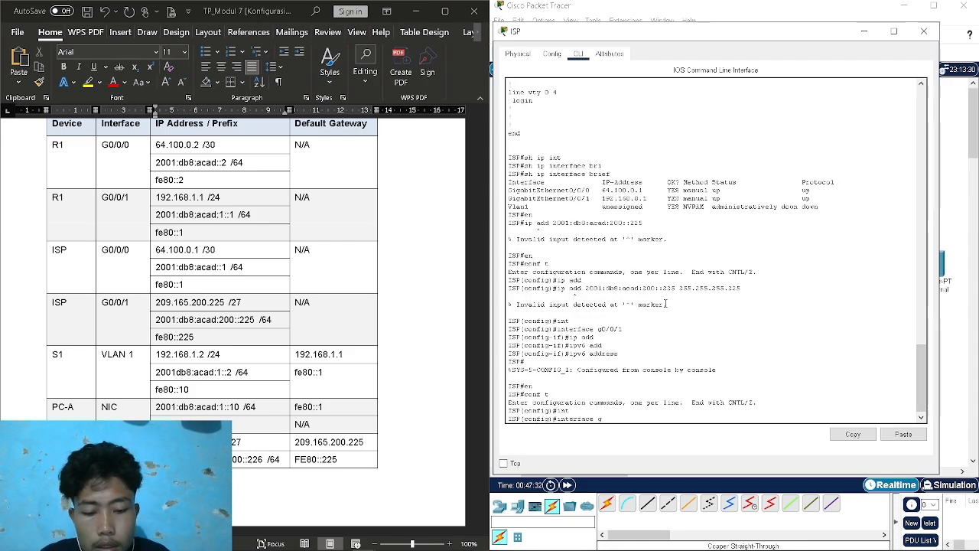
{"action": "type", "text": "ig"}
{"action": "key", "text": "Tab"}
{"action": "type", "text": "0/0/"}
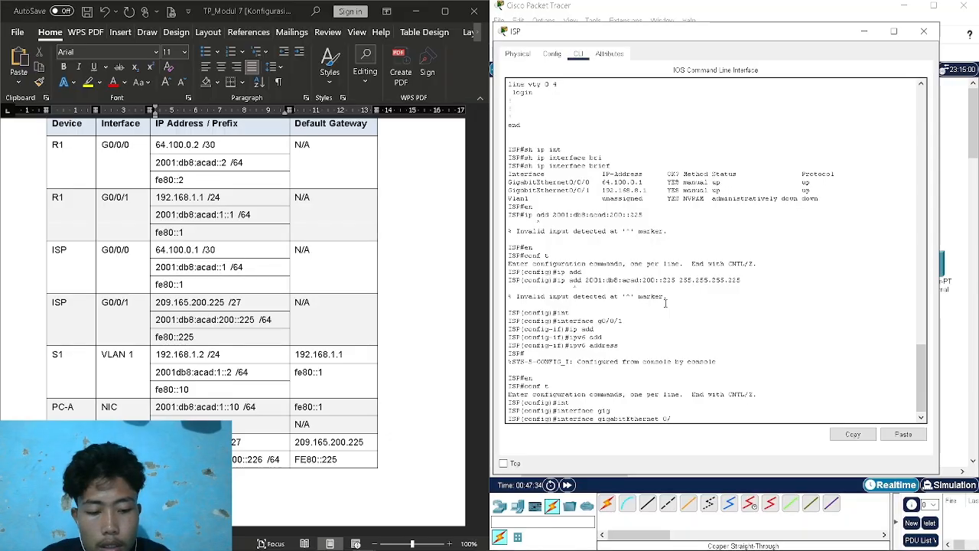
{"action": "type", "text": "1"}
{"action": "key", "text": "Return"}
Copy ipv6 address 2001:DB8:ACAD:201::225/64 from the running configuration output and run it on ISP's gigabitEthernet 0/0/1
{"action": "type", "text": "ip"}
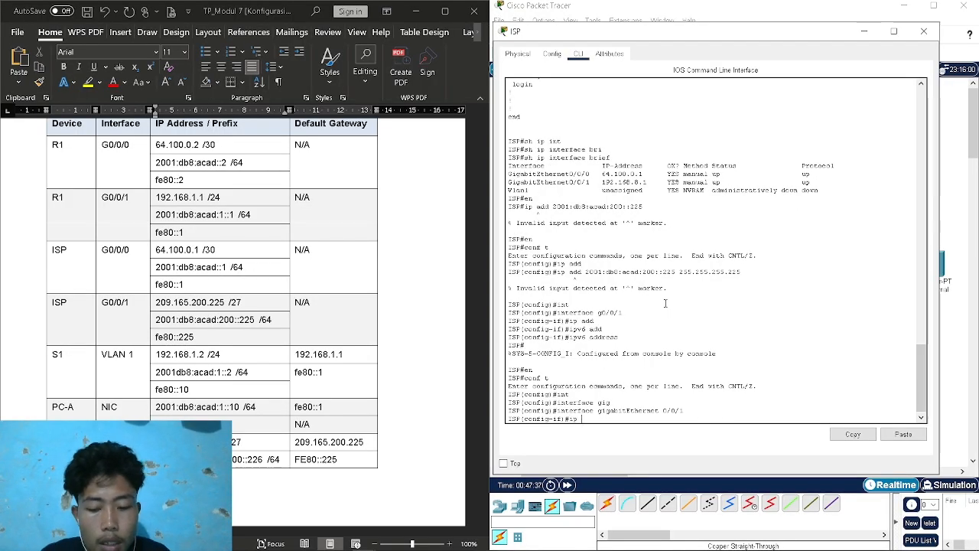
{"action": "scroll", "coordinate": [681, 306], "scroll_direction": "up", "scroll_amount": 12}
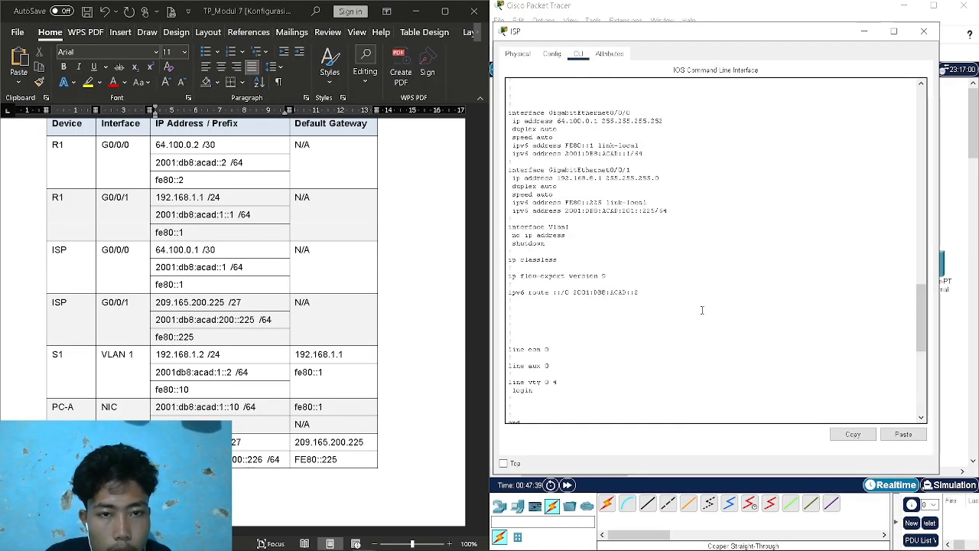
{"action": "left_click_drag", "start_coordinate": [514, 215], "coordinate": [669, 212]}
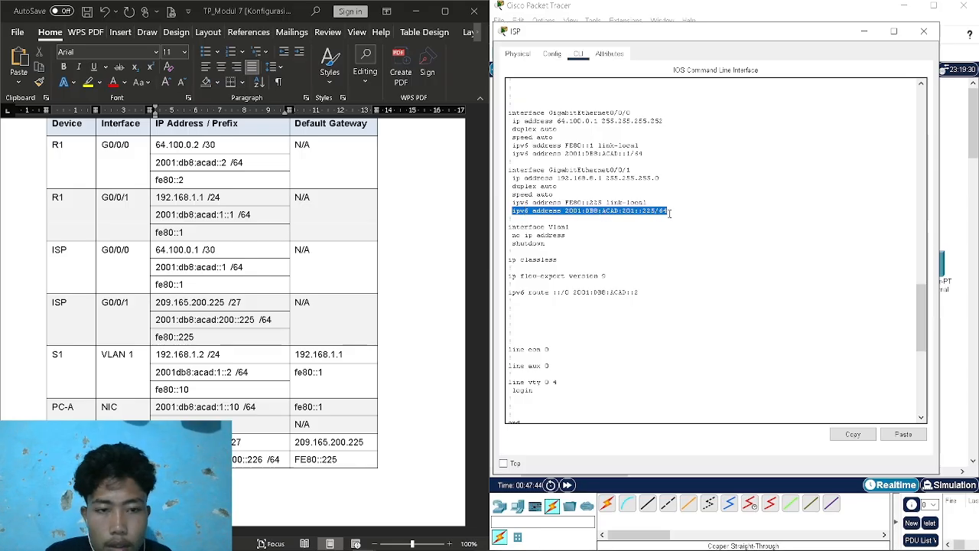
{"action": "right_click", "coordinate": [669, 213]}
{"action": "left_click", "coordinate": [681, 218]}
{"action": "scroll", "coordinate": [681, 335], "scroll_direction": "down", "scroll_amount": 12}
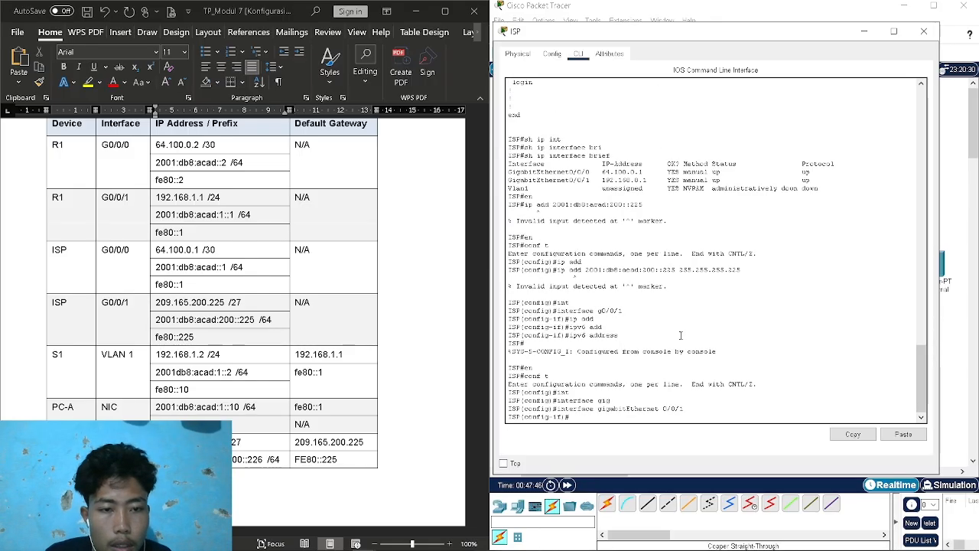
{"action": "right_click", "coordinate": [640, 421]}
{"action": "left_click", "coordinate": [658, 436]}
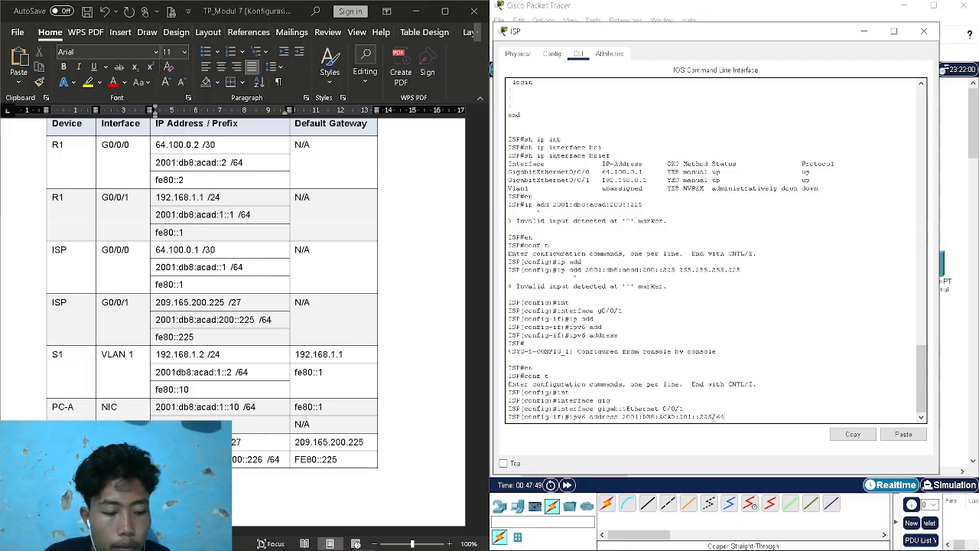
{"action": "key", "text": "Return"}
Copy ipv6 address FE80::225 link-local from the running configuration output and run it on ISP's gigabitEthernet 0/0/1
{"action": "scroll", "coordinate": [621, 283], "scroll_direction": "up", "scroll_amount": 13}
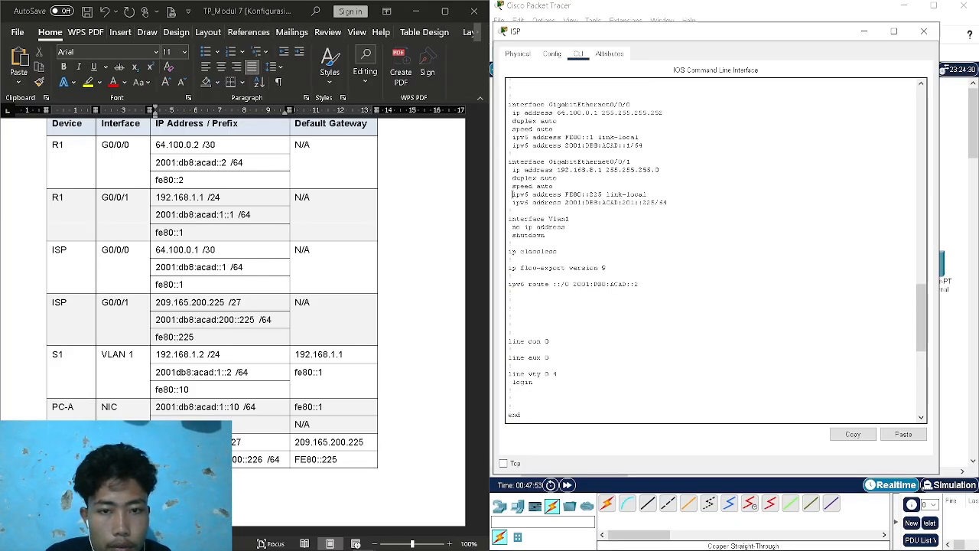
{"action": "left_click_drag", "start_coordinate": [512, 195], "coordinate": [650, 196]}
{"action": "right_click", "coordinate": [632, 200]}
{"action": "left_click", "coordinate": [634, 205]}
{"action": "scroll", "coordinate": [627, 306], "scroll_direction": "down", "scroll_amount": 13}
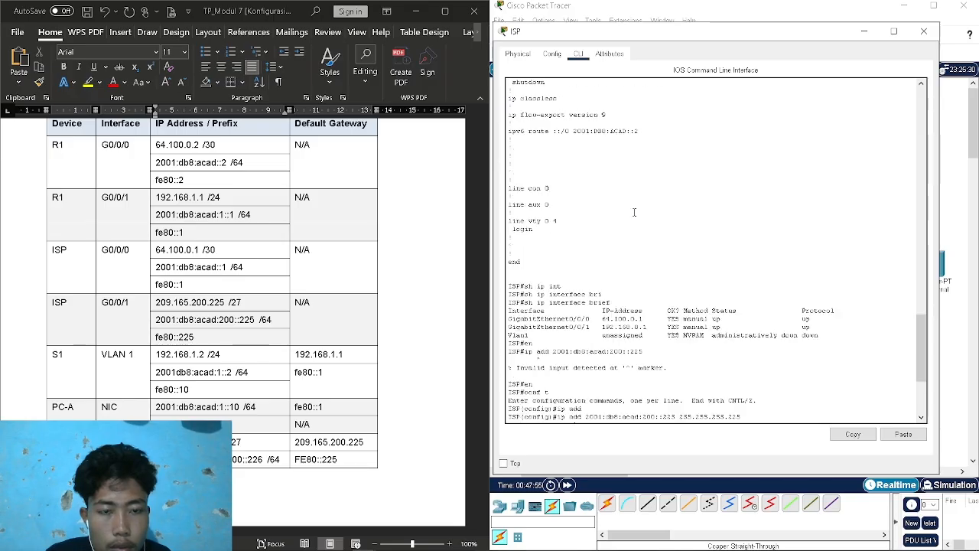
{"action": "right_click", "coordinate": [620, 430]}
{"action": "left_click", "coordinate": [638, 435]}
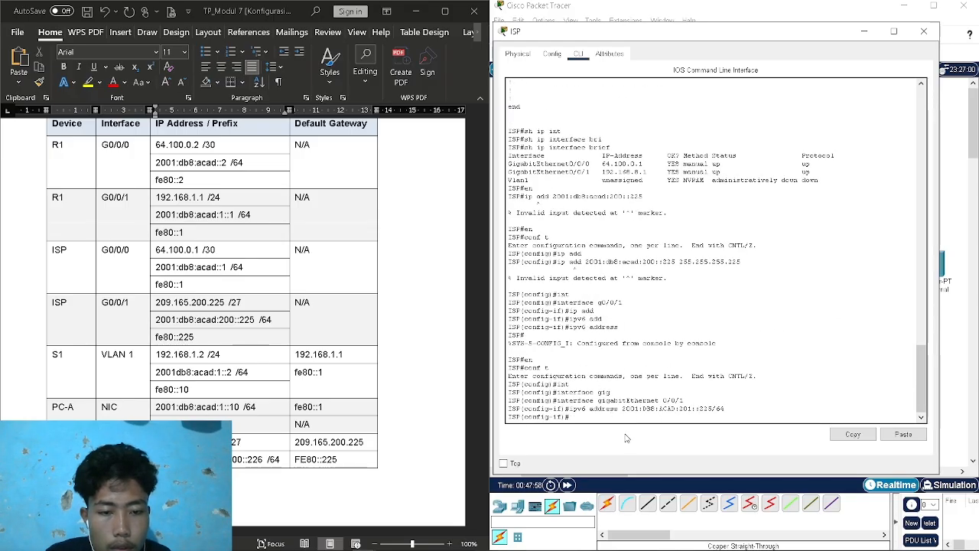
Run no sh on ISP's gigabitEthernet 0/0/1, then leave configuration mode with end and close the router's window
{"action": "type", "text": "no sh"}
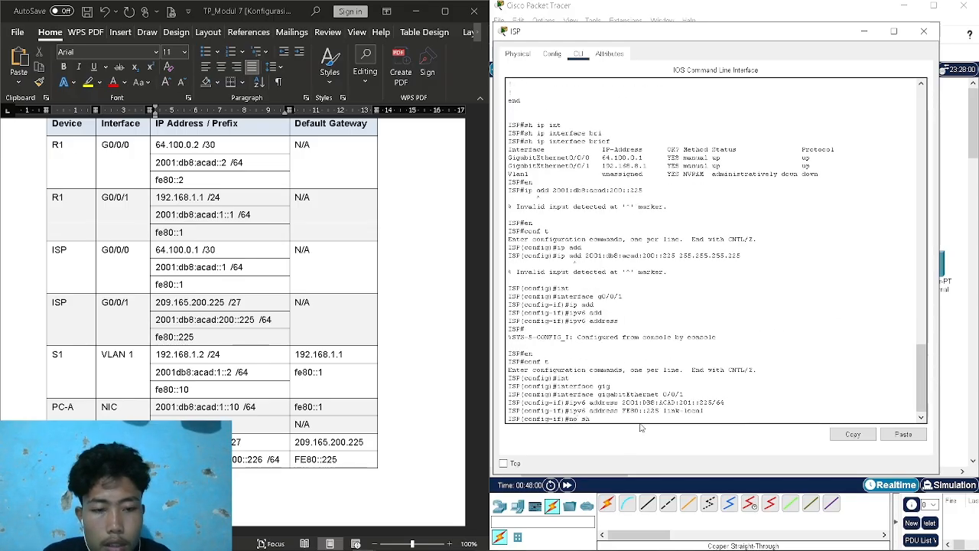
{"action": "key", "text": "Return"}
{"action": "type", "text": "end"}
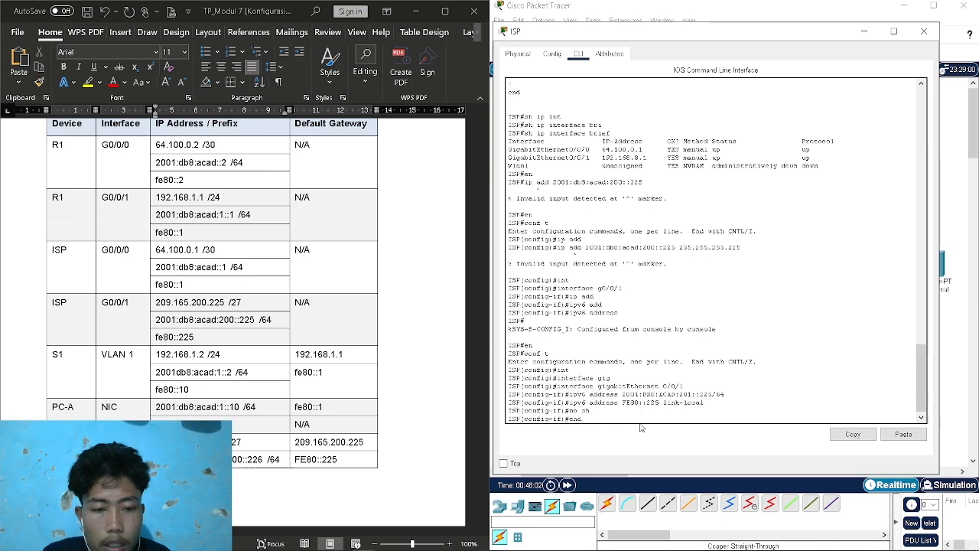
{"action": "key", "text": "Return"}
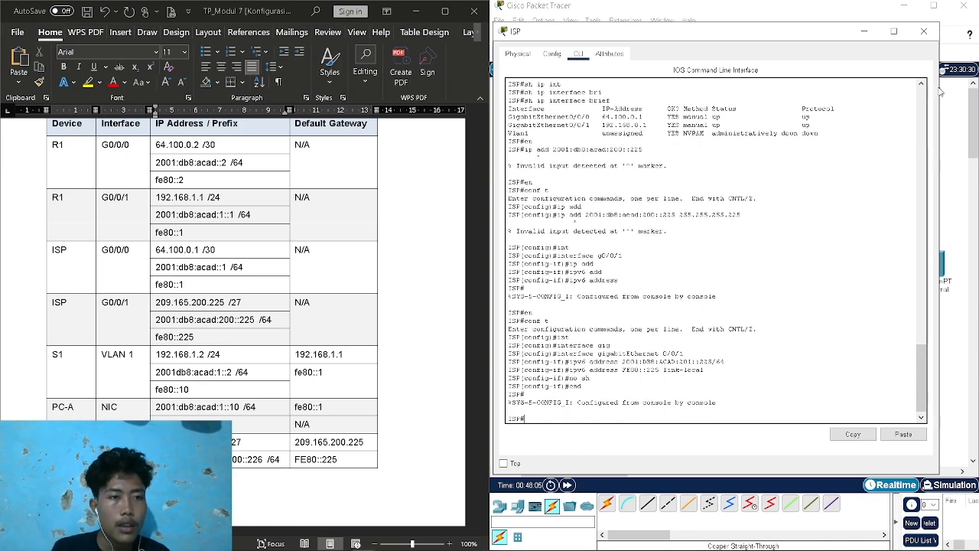
{"action": "left_click", "coordinate": [927, 31]}
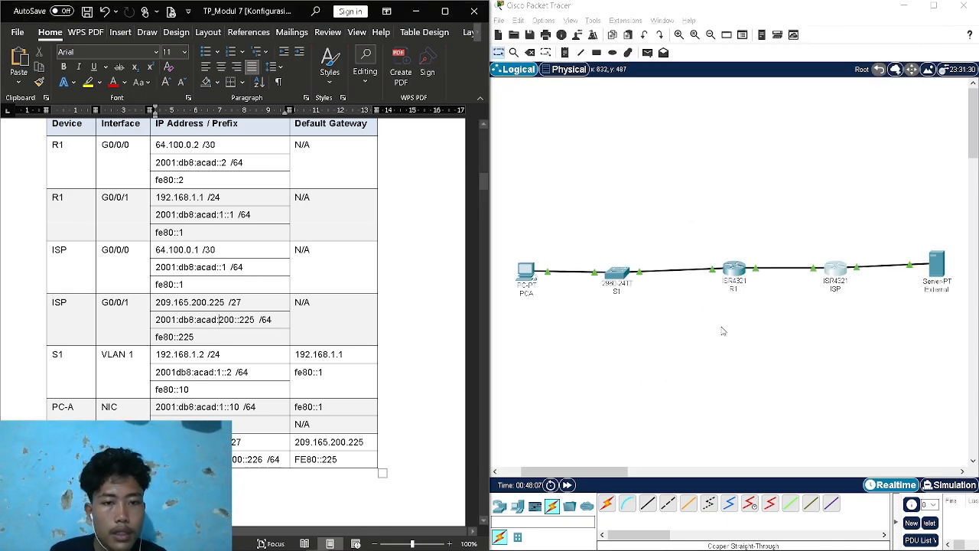
Start a ping command in PCA's Command Prompt and copy the address 2001:DB8:ACAD:201::225 from ISP's command line
{"action": "left_click", "coordinate": [528, 269]}
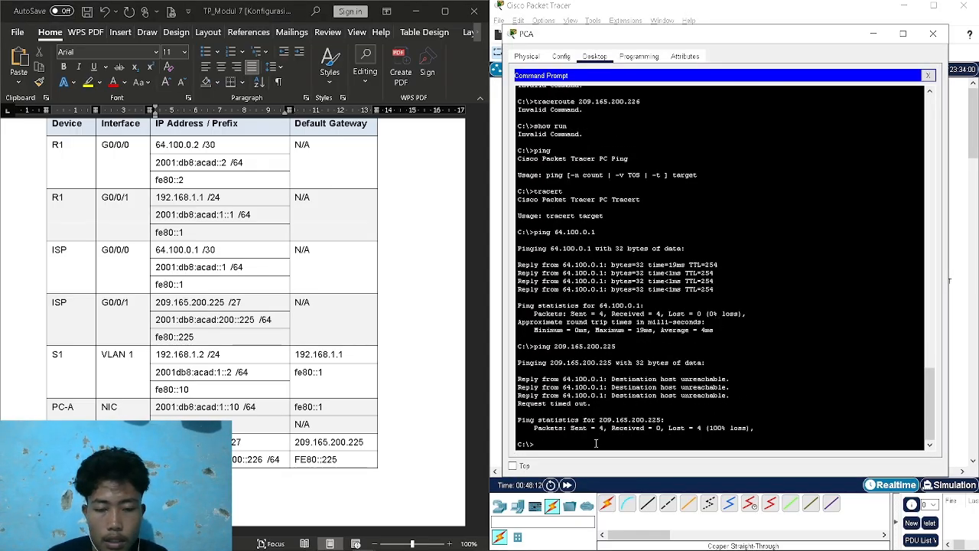
{"action": "type", "text": "ping"}
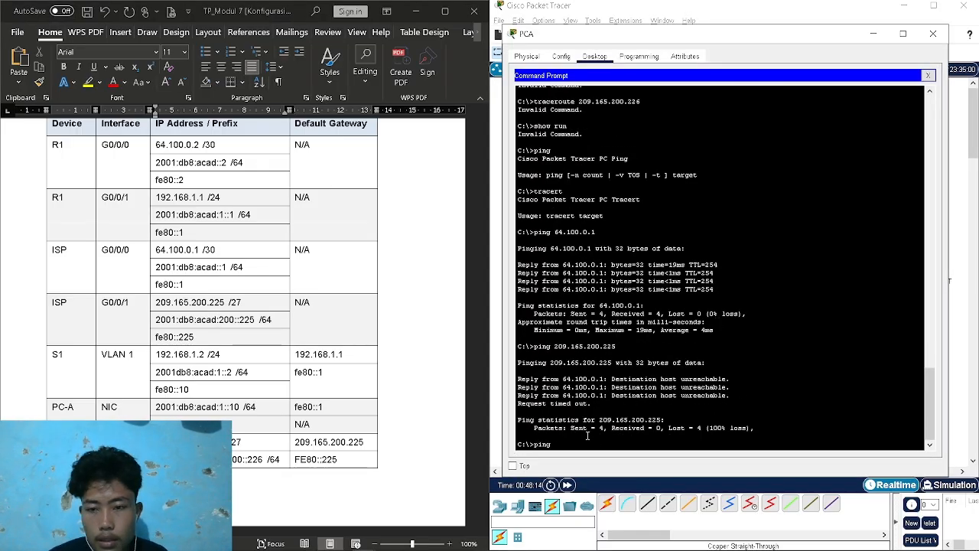
{"action": "left_click", "coordinate": [873, 34]}
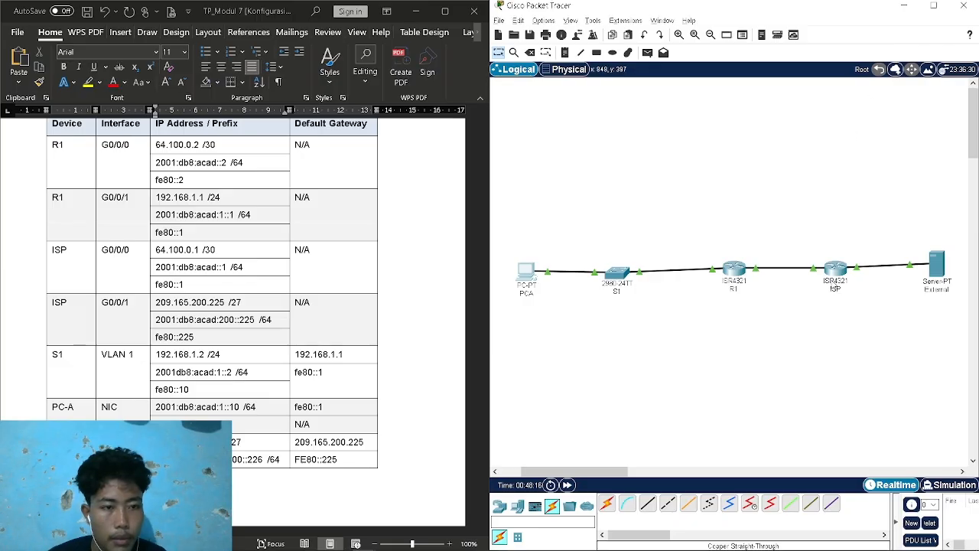
{"action": "left_click", "coordinate": [834, 275]}
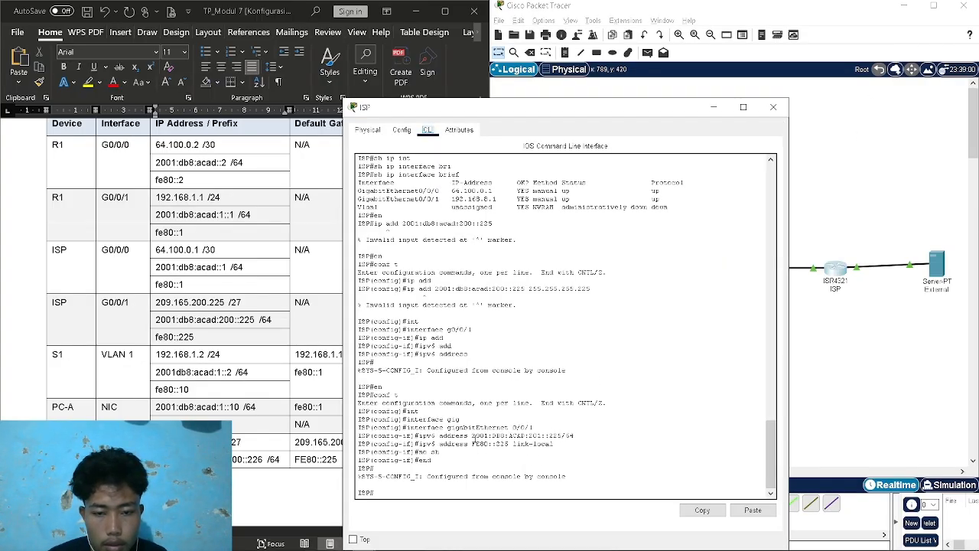
{"action": "left_click_drag", "start_coordinate": [470, 436], "coordinate": [563, 435]}
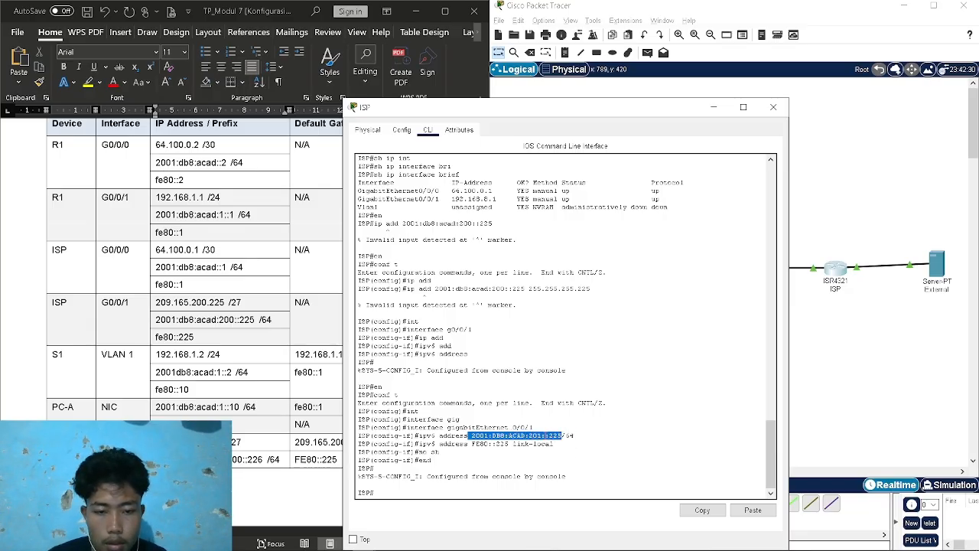
{"action": "right_click", "coordinate": [558, 438]}
{"action": "left_click", "coordinate": [572, 446]}
{"action": "left_click", "coordinate": [714, 107]}
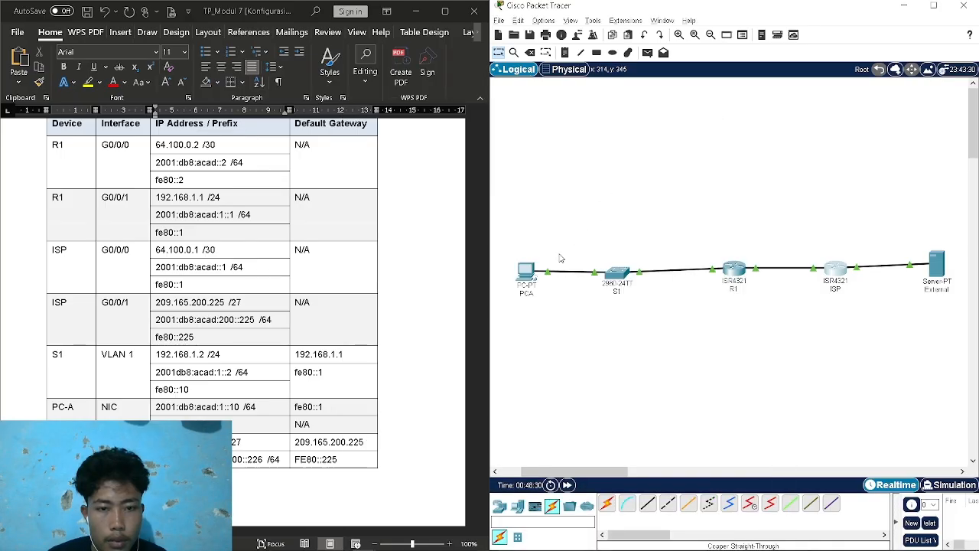
Ping the copied address 2001:DB8:ACAD:201::225 from PCA's Command Prompt
{"action": "left_click", "coordinate": [528, 272]}
{"action": "type", "text": "ping"}
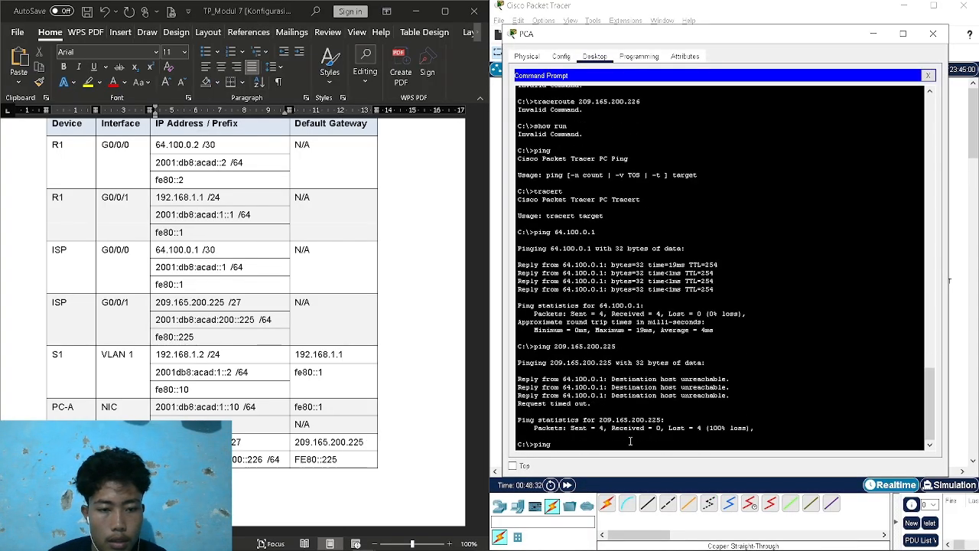
{"action": "right_click", "coordinate": [627, 440]}
{"action": "left_click", "coordinate": [648, 462]}
{"action": "key", "text": "Return"}
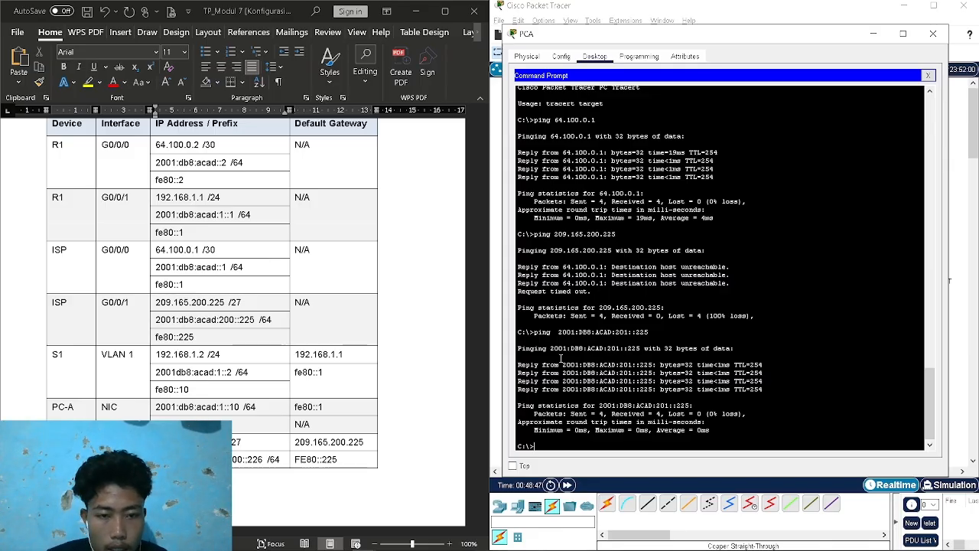
Review the worksheet's remaining troubleshooting instructions, addressing table and Pertanyaan questions alongside PCA's ping output, and close PCA's window
{"action": "scroll", "coordinate": [487, 201], "scroll_direction": "down", "scroll_amount": 10}
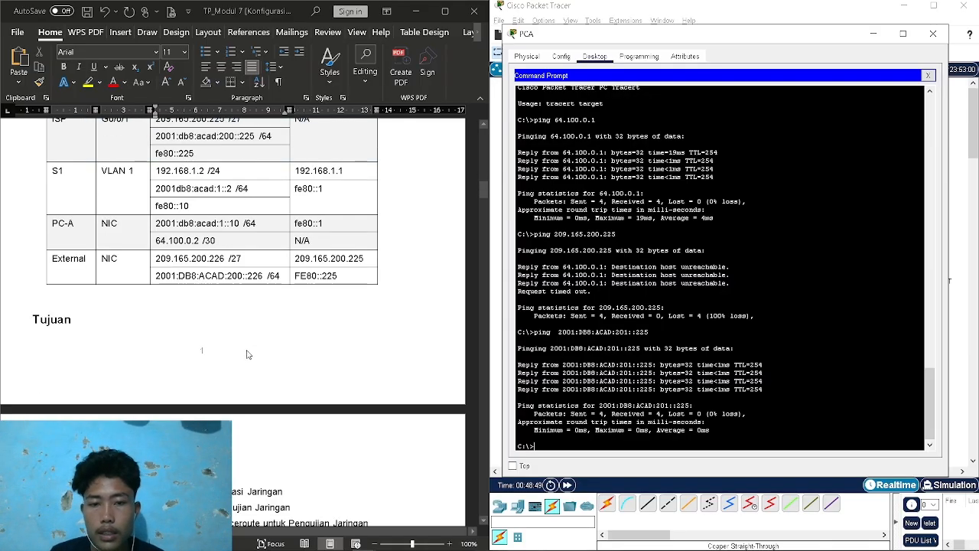
{"action": "left_click_drag", "start_coordinate": [482, 202], "coordinate": [469, 498]}
{"action": "scroll", "coordinate": [306, 376], "scroll_direction": "up", "scroll_amount": 1}
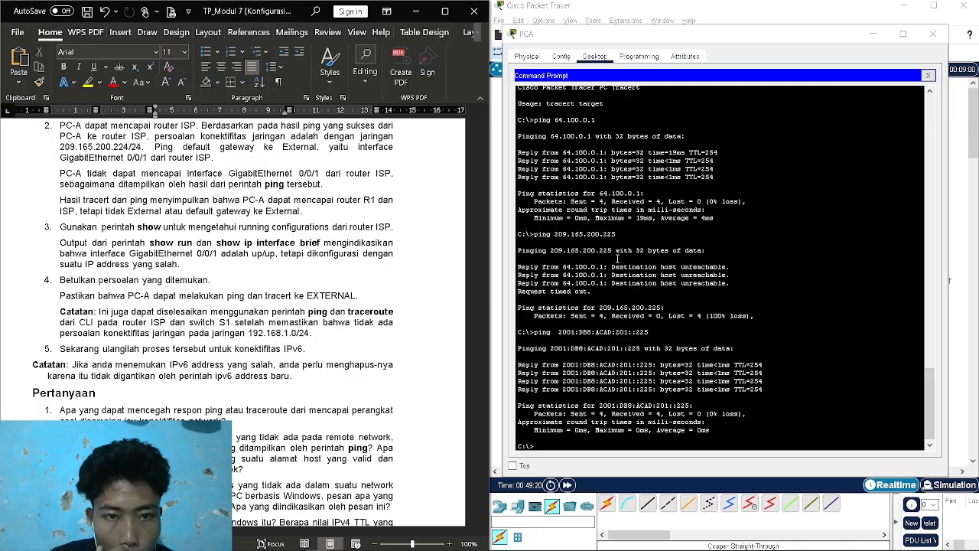
{"action": "scroll", "coordinate": [574, 201], "scroll_direction": "up", "scroll_amount": 1}
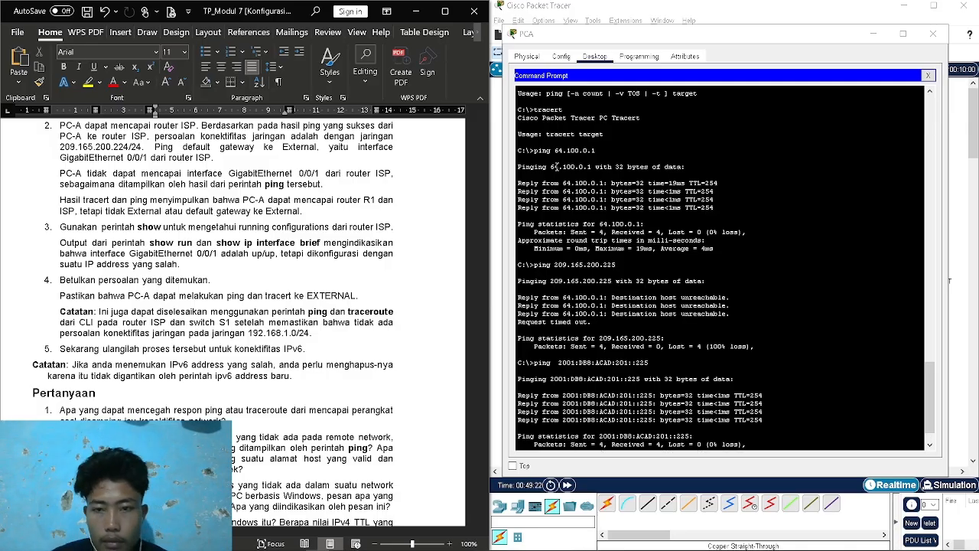
{"action": "left_click_drag", "start_coordinate": [479, 493], "coordinate": [487, 182]}
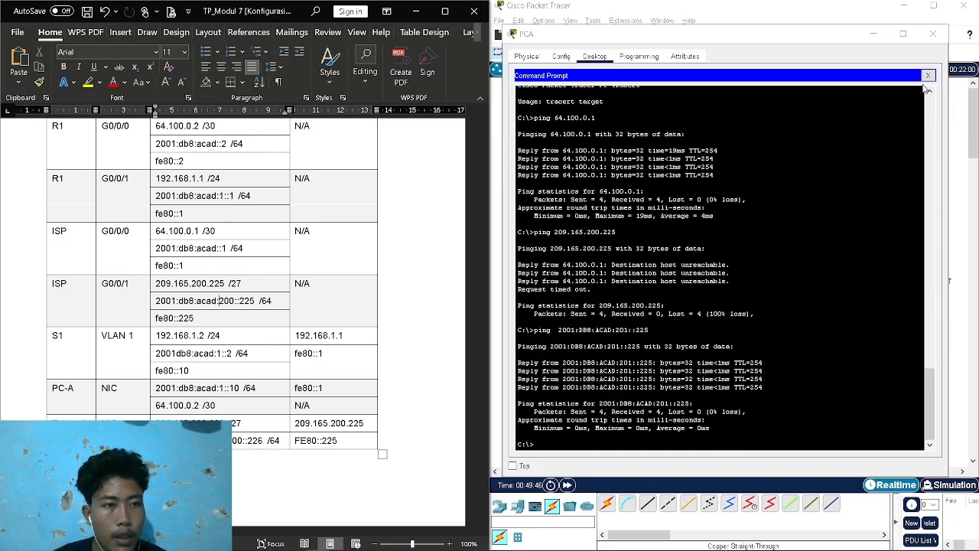
{"action": "left_click", "coordinate": [932, 33]}
{"action": "scroll", "coordinate": [289, 368], "scroll_direction": "down", "scroll_amount": 5}
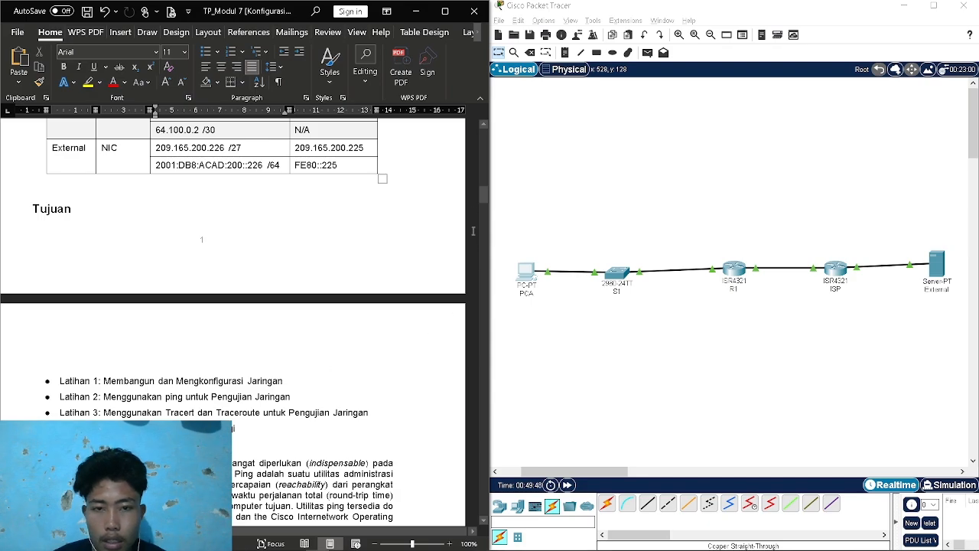
{"action": "left_click_drag", "start_coordinate": [484, 198], "coordinate": [483, 507]}
{"action": "scroll", "coordinate": [318, 411], "scroll_direction": "up", "scroll_amount": 7}
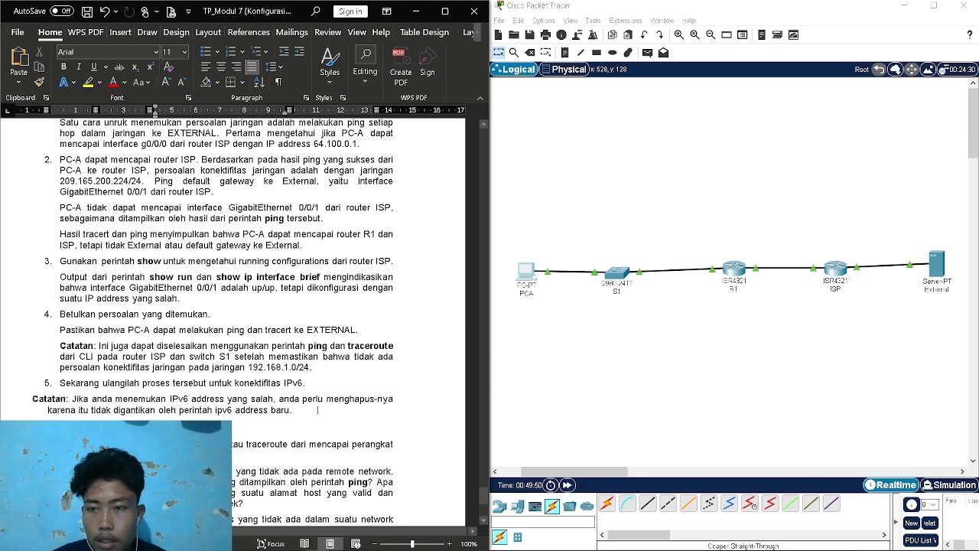
{"action": "scroll", "coordinate": [160, 388], "scroll_direction": "down", "scroll_amount": 5}
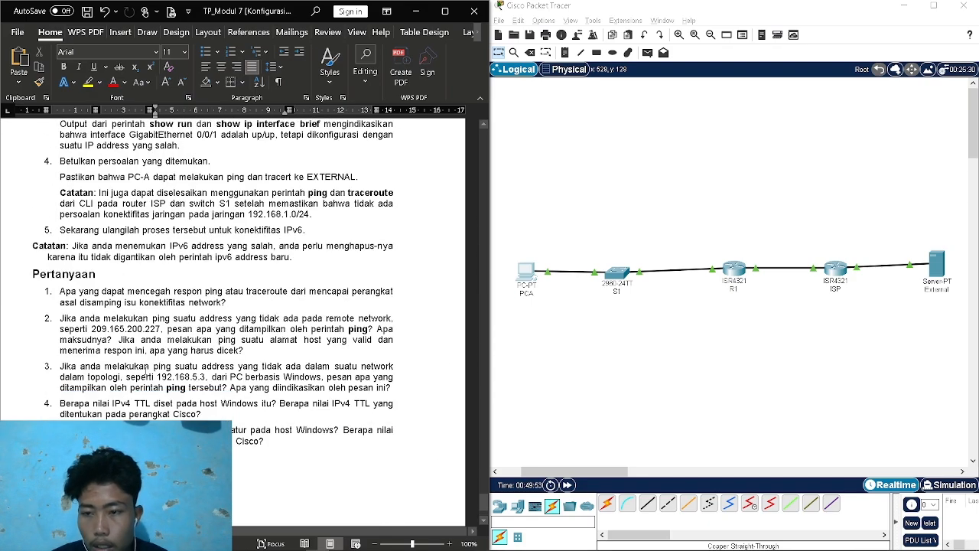
Add the answer "Jawab : firewall." on a new line below question 1 of the Pertanyaan section
{"action": "left_click", "coordinate": [230, 302]}
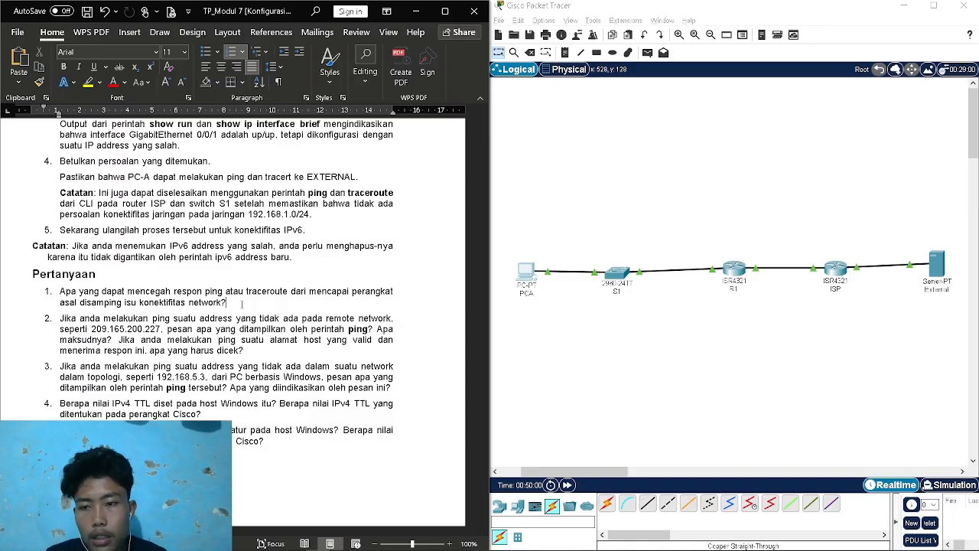
{"action": "key", "text": "ctrl+shift+Down"}
{"action": "key", "text": "Delete"}
{"action": "key", "text": "BackSpace"}
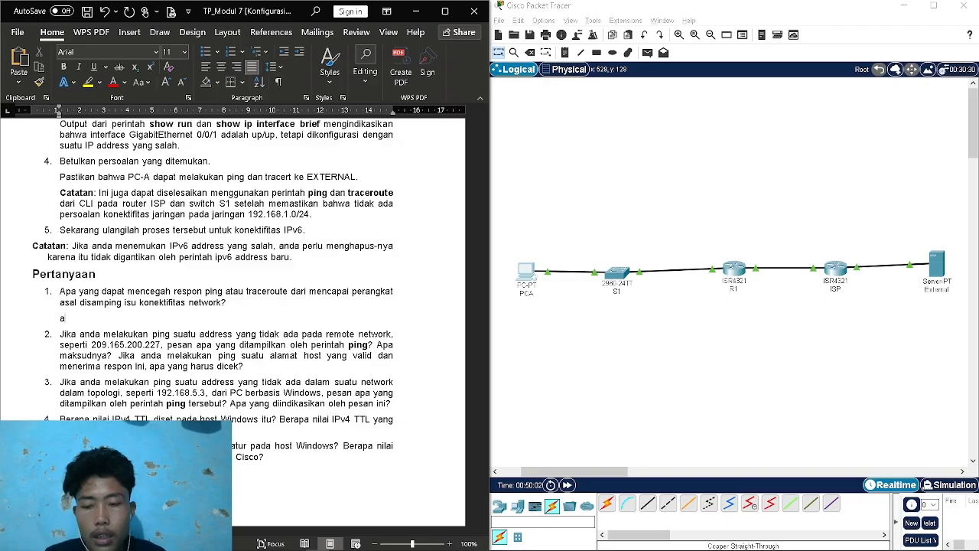
{"action": "type", "text": "jawab : "}
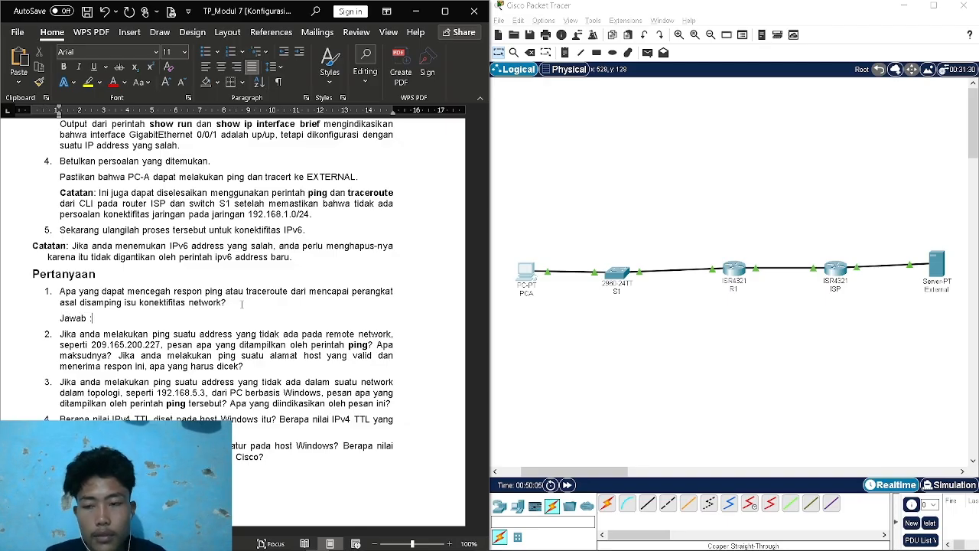
{"action": "type", "text": "fir"}
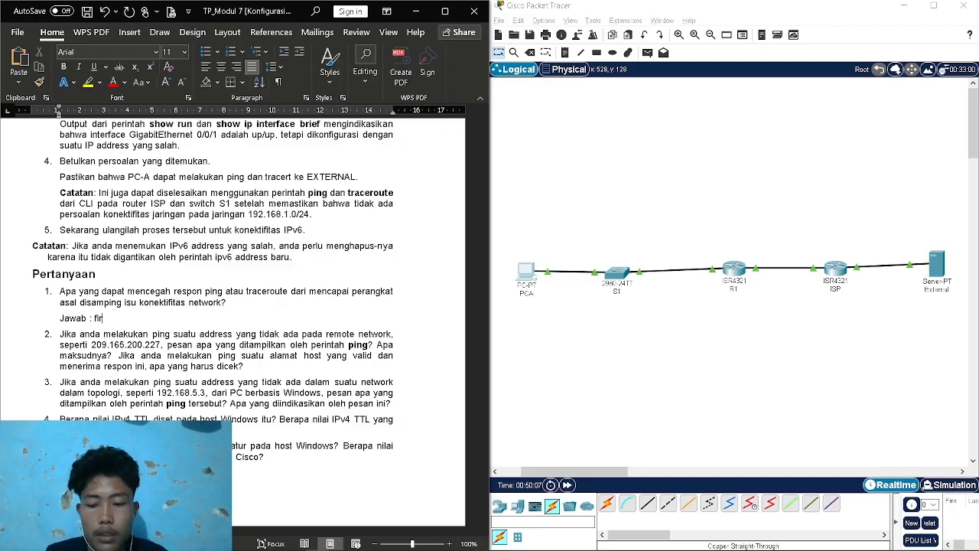
{"action": "type", "text": "ewall "}
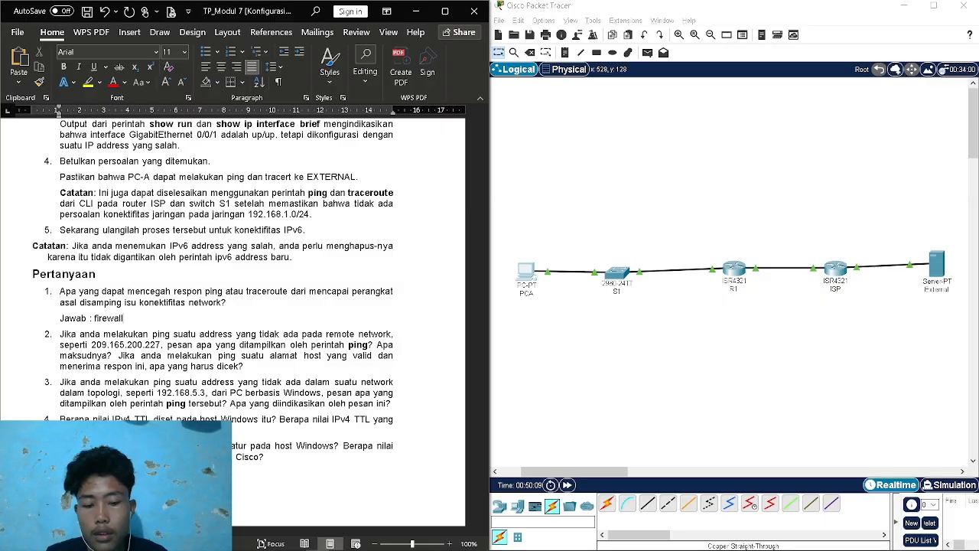
{"action": "type", "text": ","}
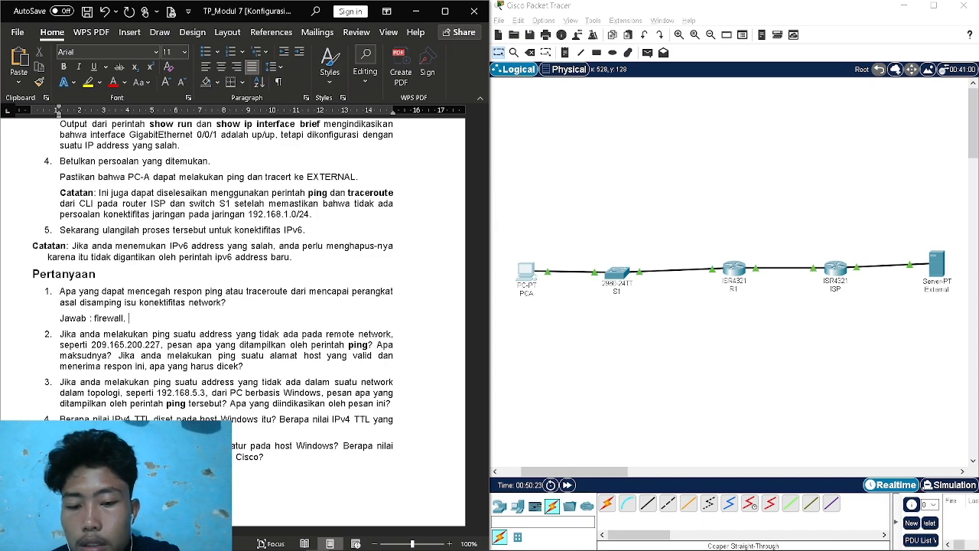
{"action": "key", "text": "alt+Tab"}
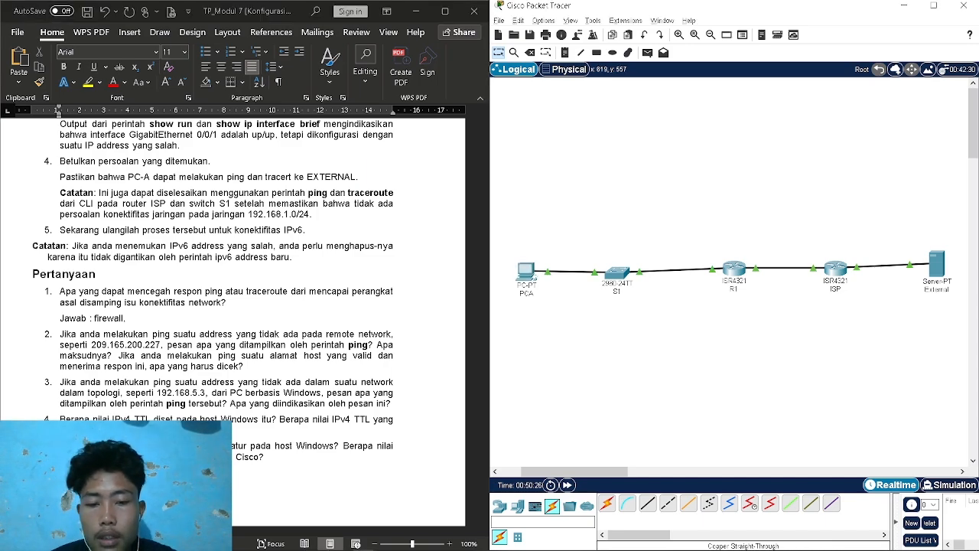
{"action": "key", "text": "alt+Tab"}
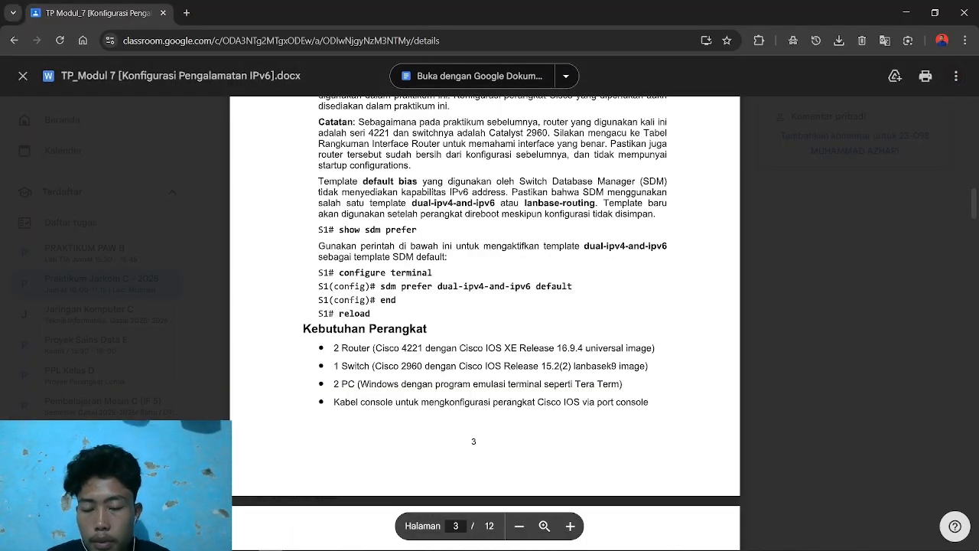
{"action": "key", "text": "alt+Tab"}
{"action": "key", "text": "alt+Tab"}
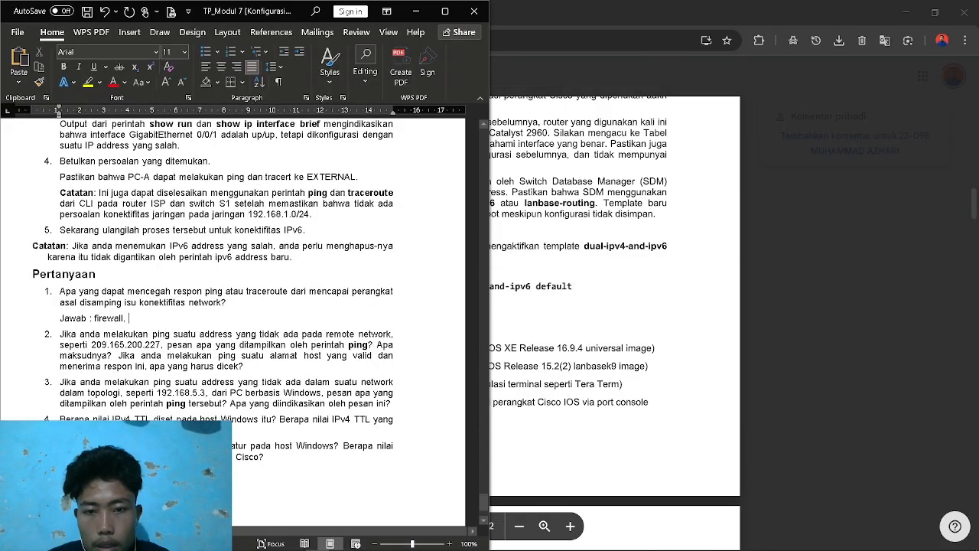
{"action": "key", "text": "alt+Tab"}
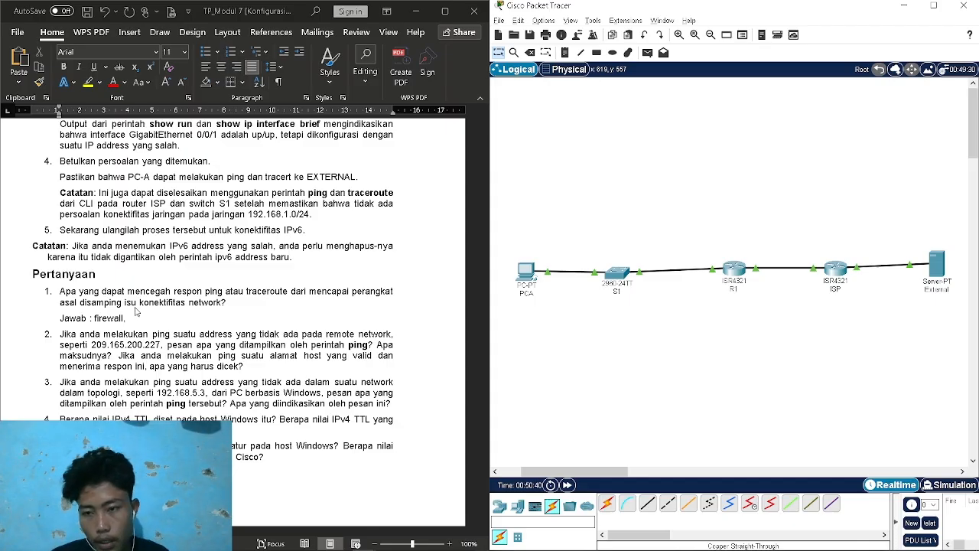
Add an empty answer line below question 2 in the worksheet and open PCA's Command Prompt
{"action": "left_click", "coordinate": [253, 369]}
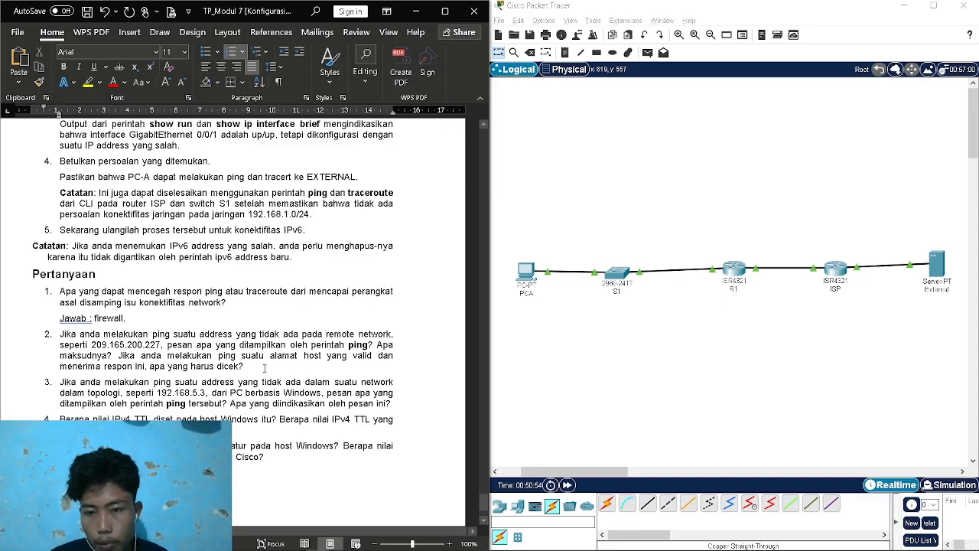
{"action": "key", "text": "Return"}
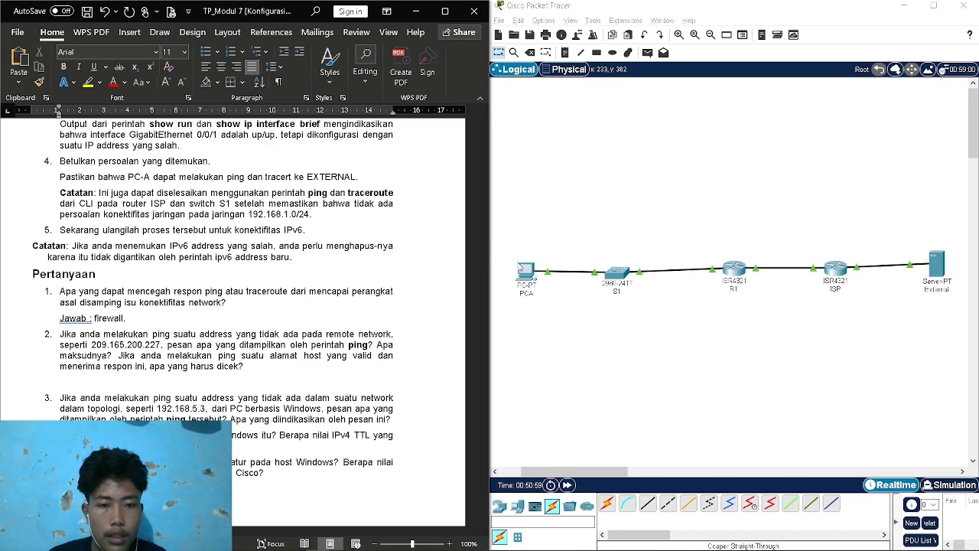
{"action": "left_click", "coordinate": [526, 270]}
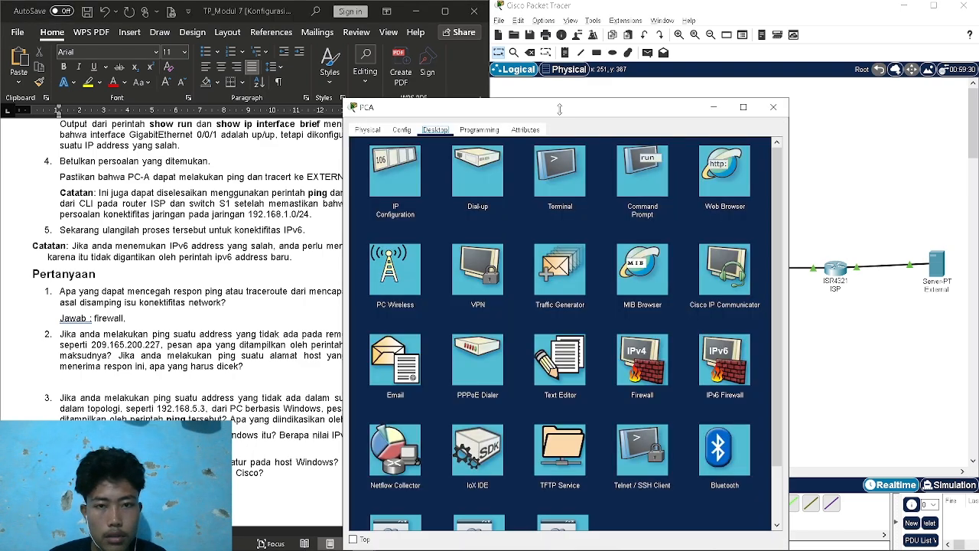
{"action": "left_click_drag", "start_coordinate": [559, 110], "coordinate": [665, 36]}
{"action": "left_click", "coordinate": [724, 120]}
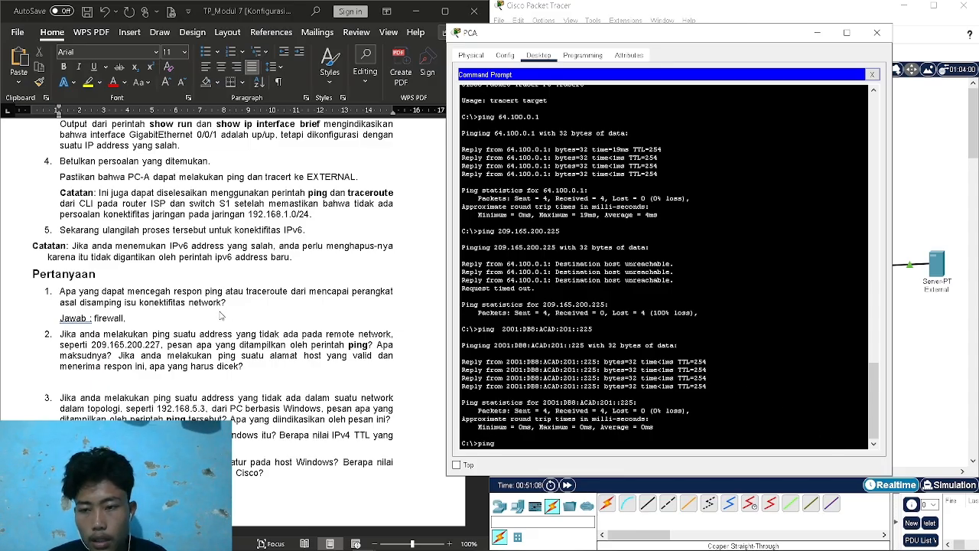
Copy the address 209.165.200.227 from question 2 of the worksheet and ping it from PCA's Command Prompt
{"action": "left_click", "coordinate": [92, 345]}
{"action": "left_click_drag", "start_coordinate": [92, 346], "coordinate": [161, 345]}
{"action": "key", "text": "ctrl+c"}
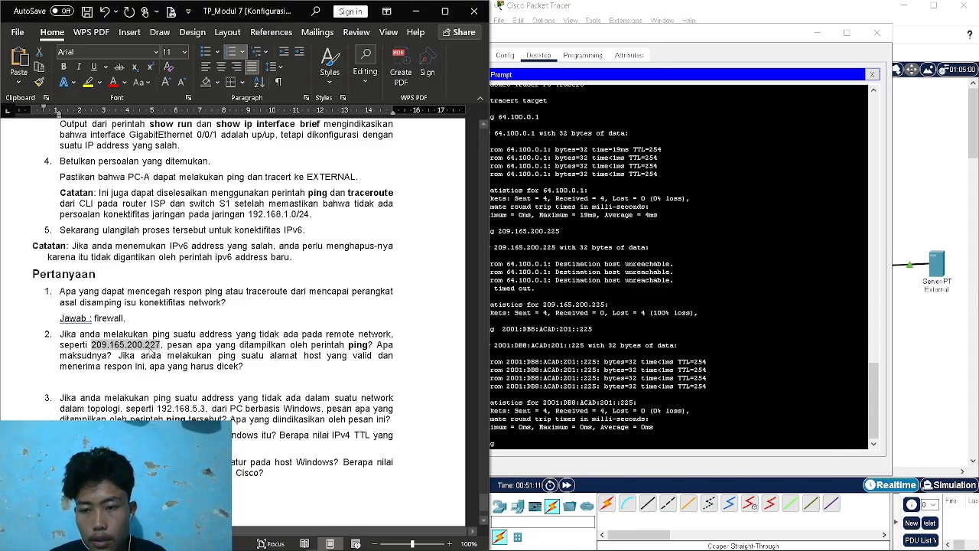
{"action": "left_click", "coordinate": [837, 412]}
{"action": "key", "text": "ctrl+v"}
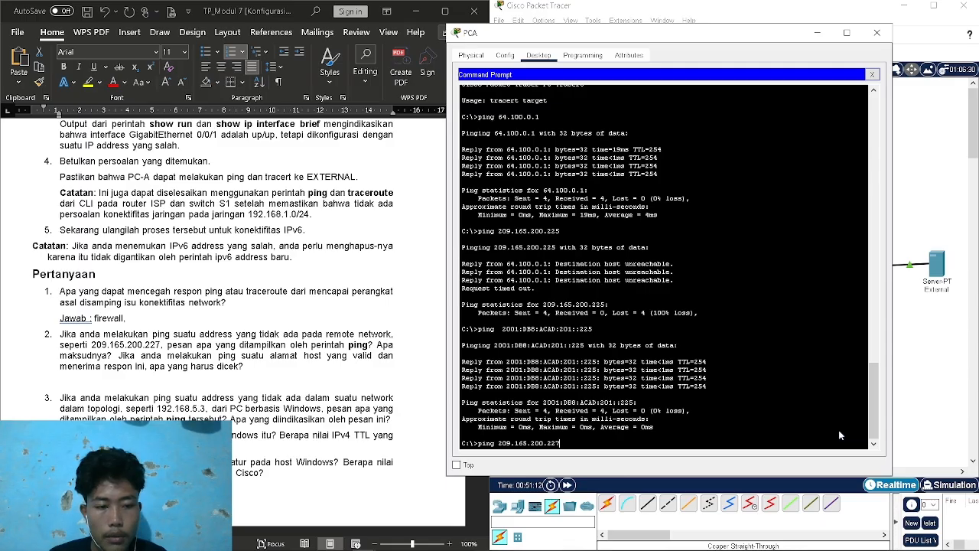
{"action": "key", "text": "Return"}
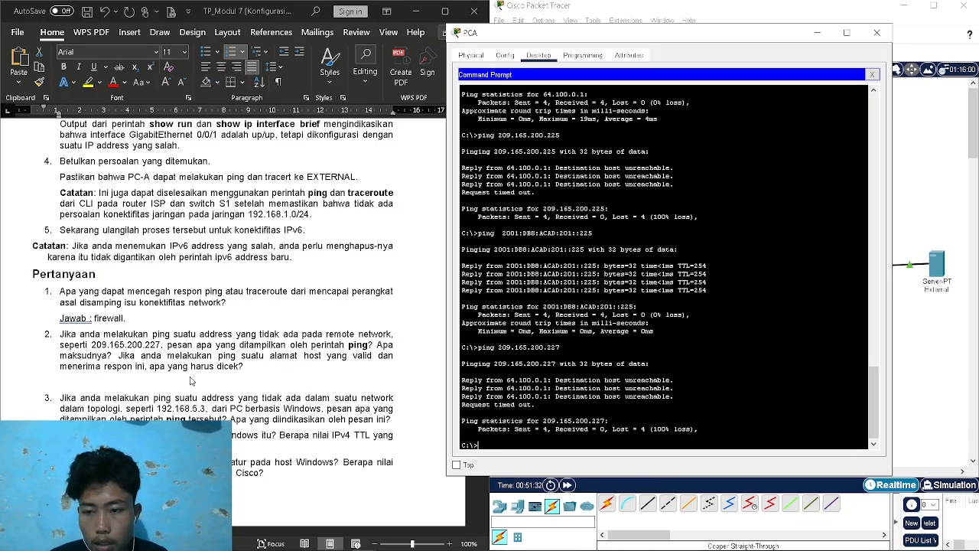
Copy the message "Destination host unreachable." from PCA's ping output and paste it on the answer line below question 2
{"action": "left_click_drag", "start_coordinate": [675, 396], "coordinate": [557, 397]}
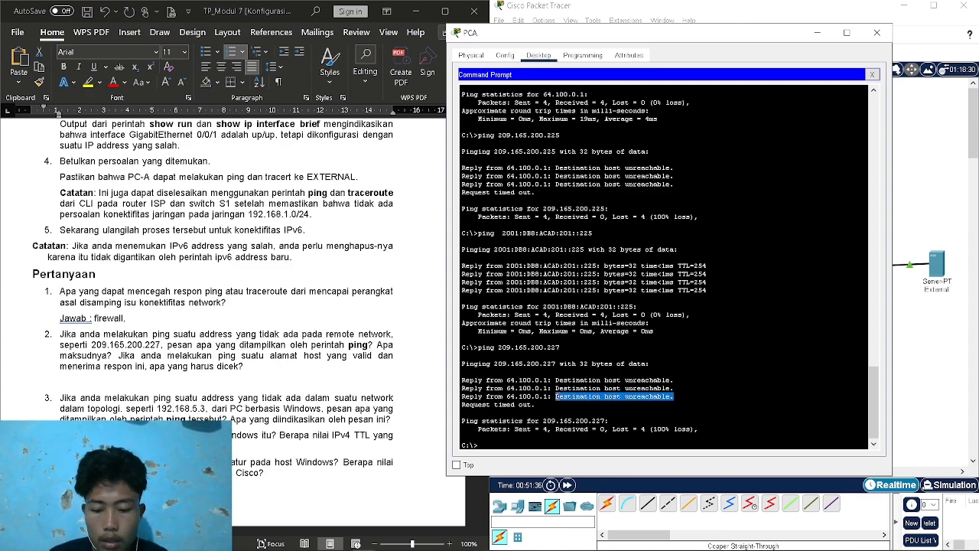
{"action": "key", "text": "ctrl+c"}
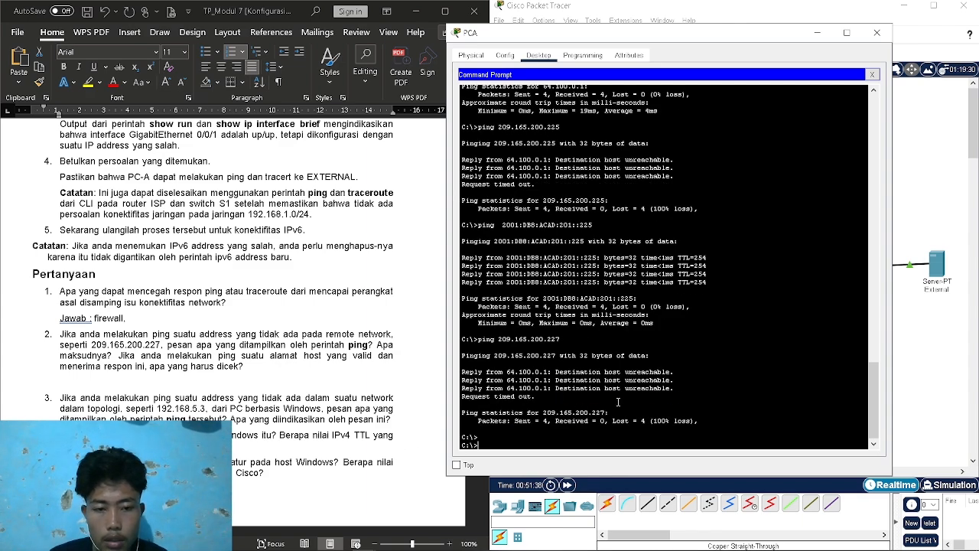
{"action": "left_click_drag", "start_coordinate": [674, 389], "coordinate": [556, 392]}
{"action": "right_click", "coordinate": [563, 391]}
{"action": "left_click", "coordinate": [575, 397]}
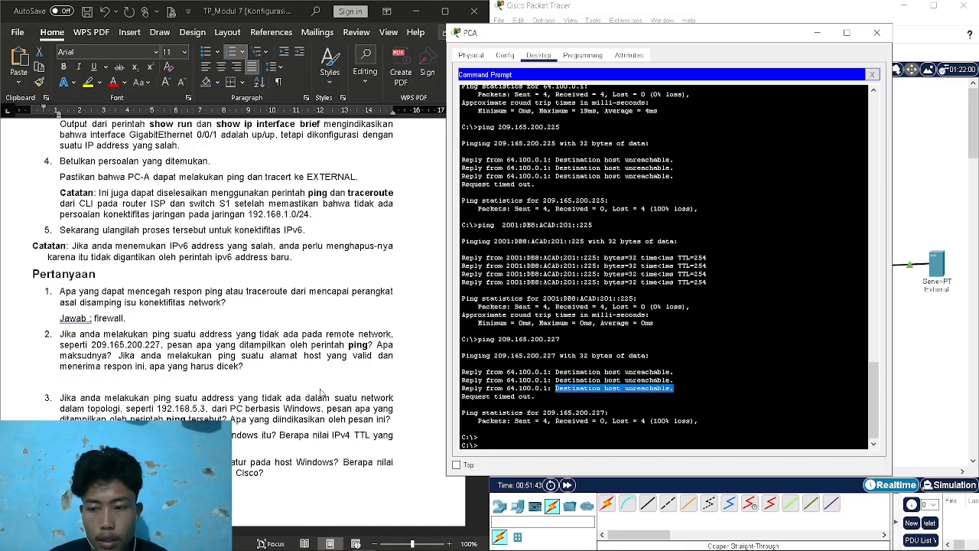
{"action": "left_click", "coordinate": [321, 390]}
{"action": "key", "text": "ctrl+v"}
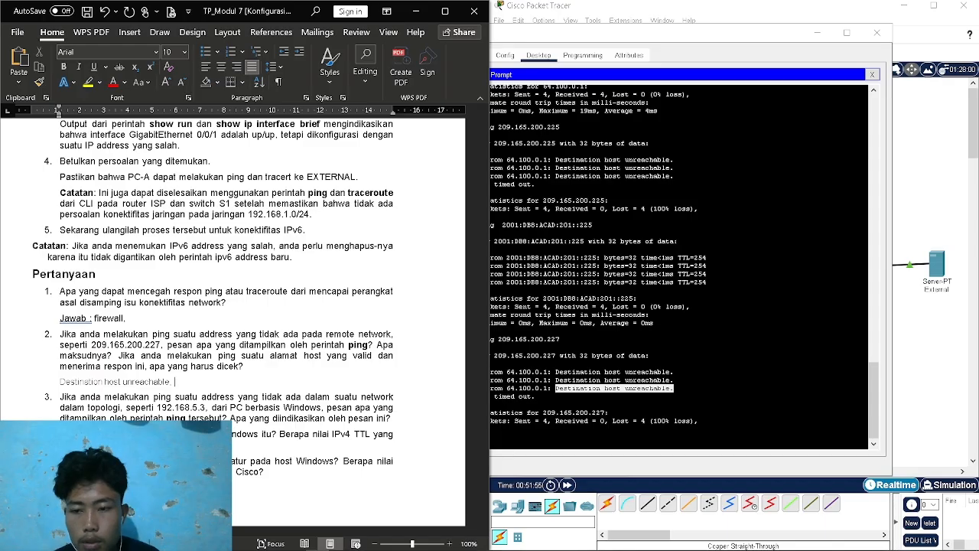
Continue the question 2 answer with the explanation "yaitu alamat tersebut tidak dapat di ajngkau"
{"action": "type", "text": "yaitu alka"}
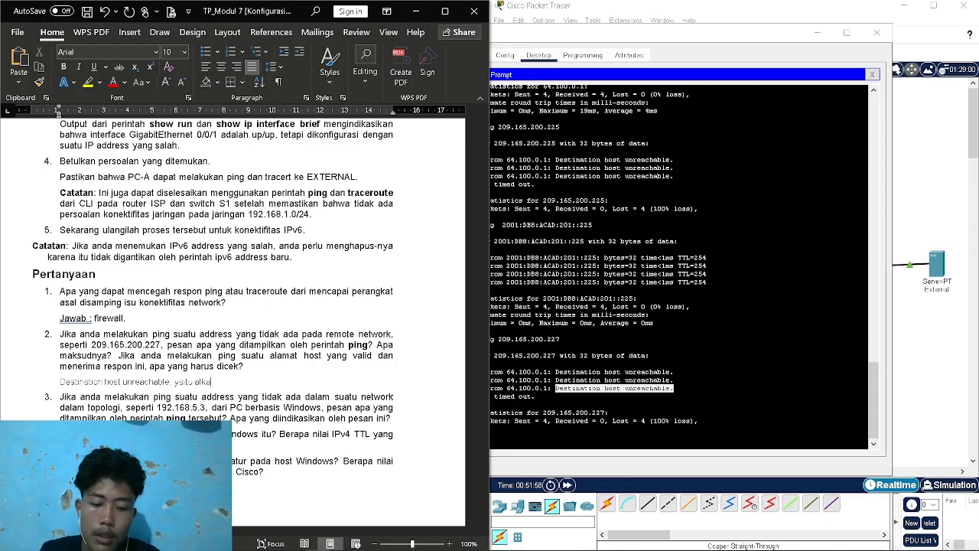
{"action": "key", "text": "BackSpace"}
{"action": "key", "text": "BackSpace"}
{"action": "type", "text": "amat t"}
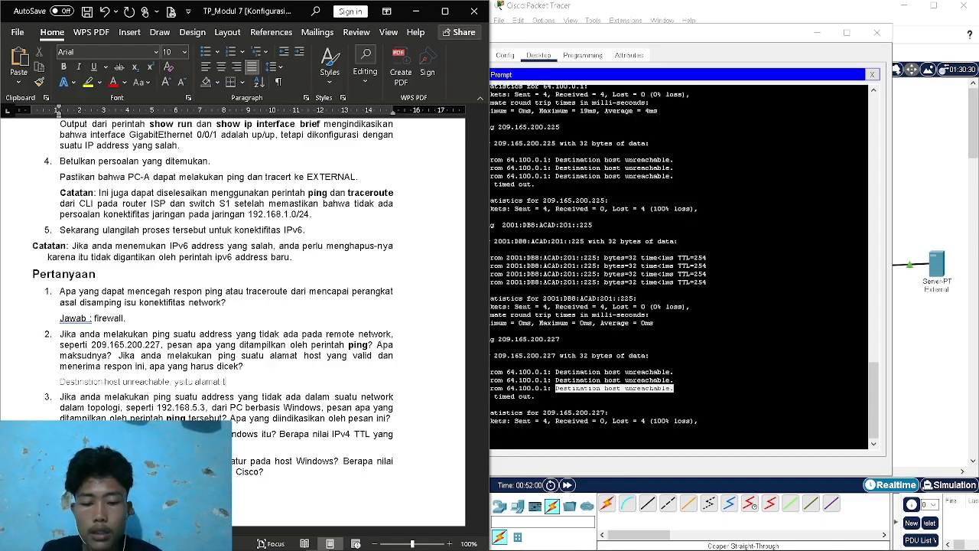
{"action": "type", "text": "ersebut tid"}
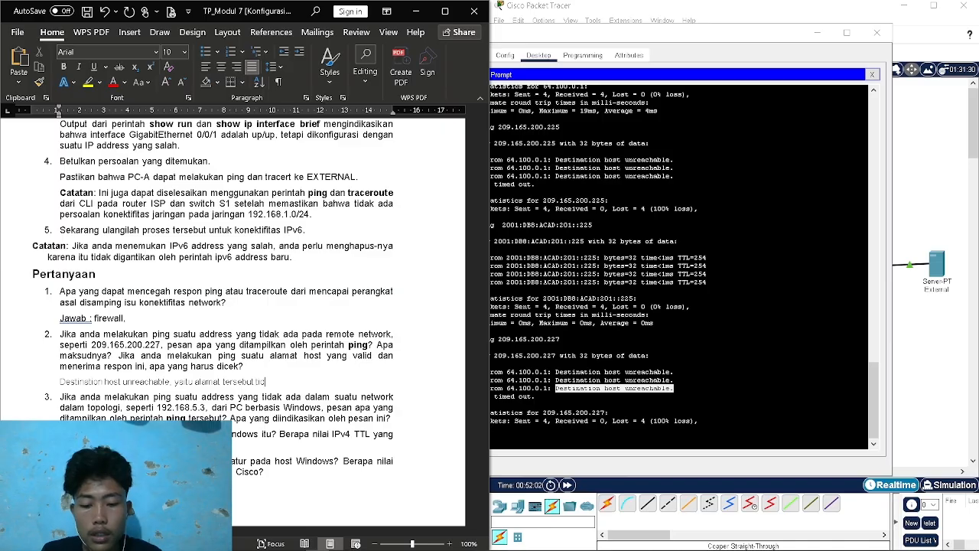
{"action": "type", "text": "ak dapat di ajngkau"}
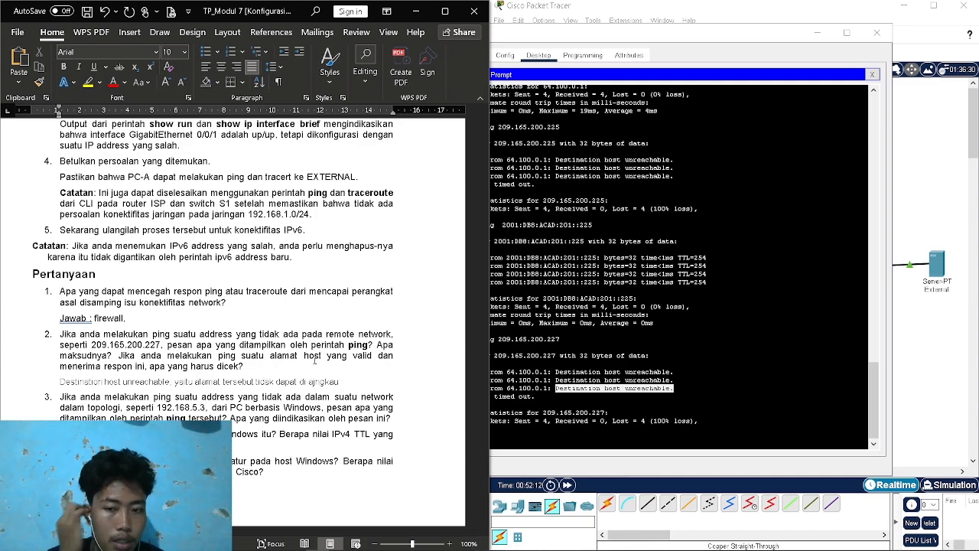
Extend the question 2 answer with ", yang harus di cek membenarkan ip add, subnet mask, def getway"
{"action": "type", "text": ", yang harus"}
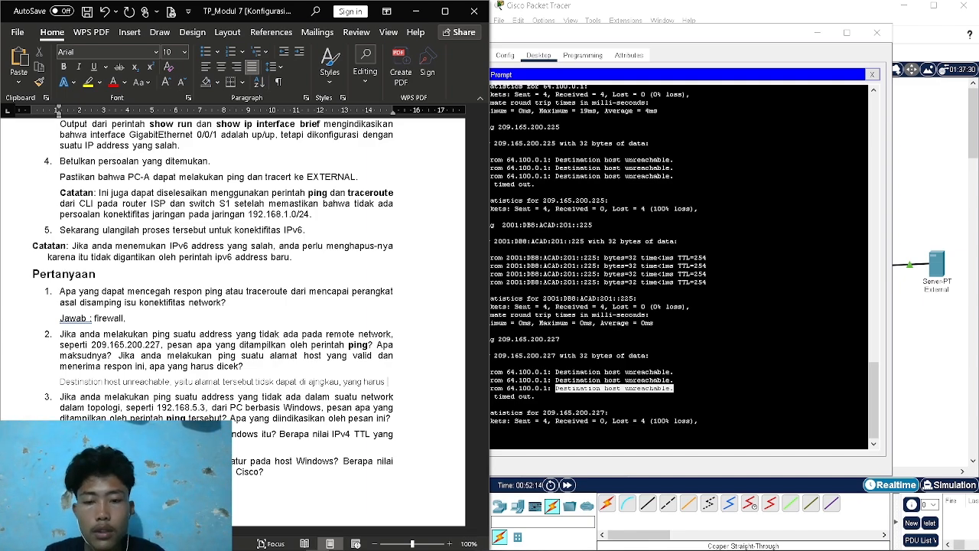
{"action": "type", "text": " di cek"}
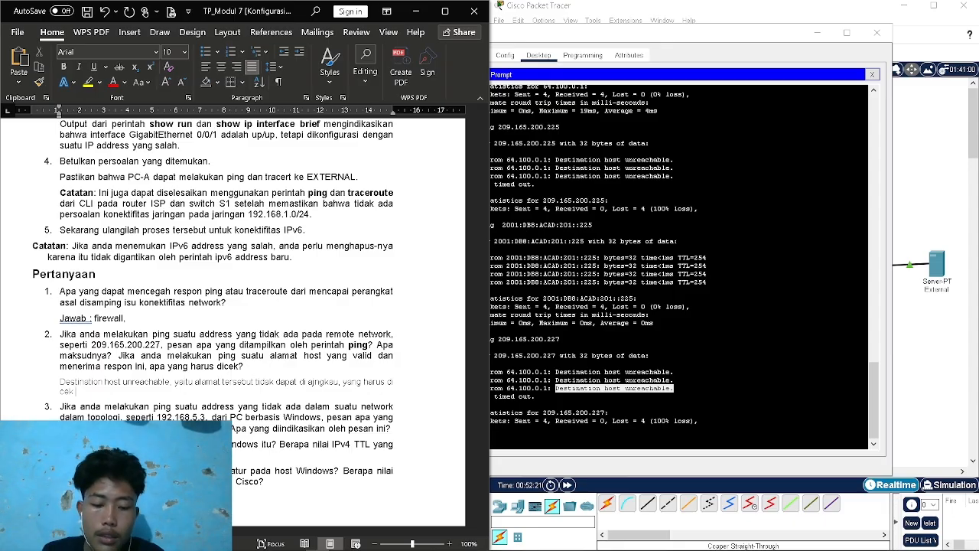
{"action": "type", "text": " membenarkan ip"}
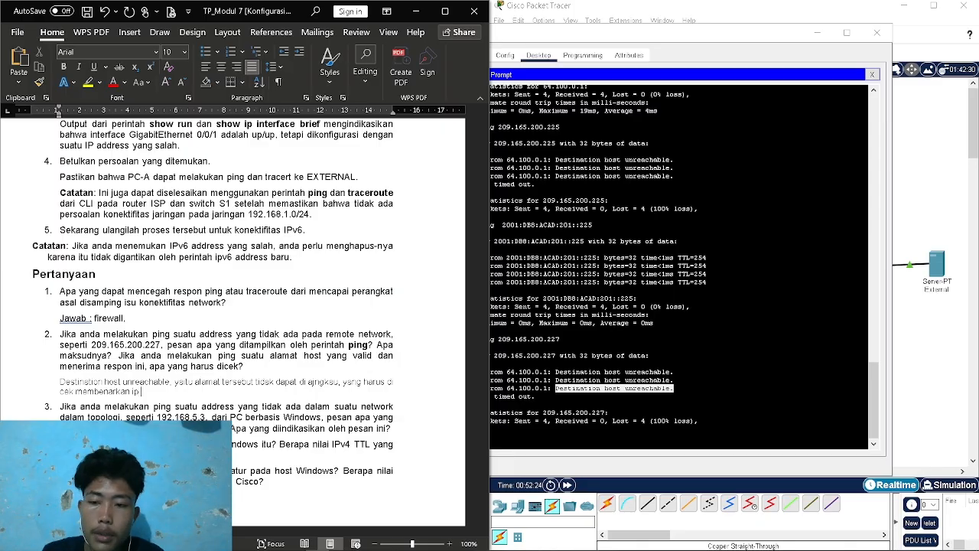
{"action": "type", "text": " add"}
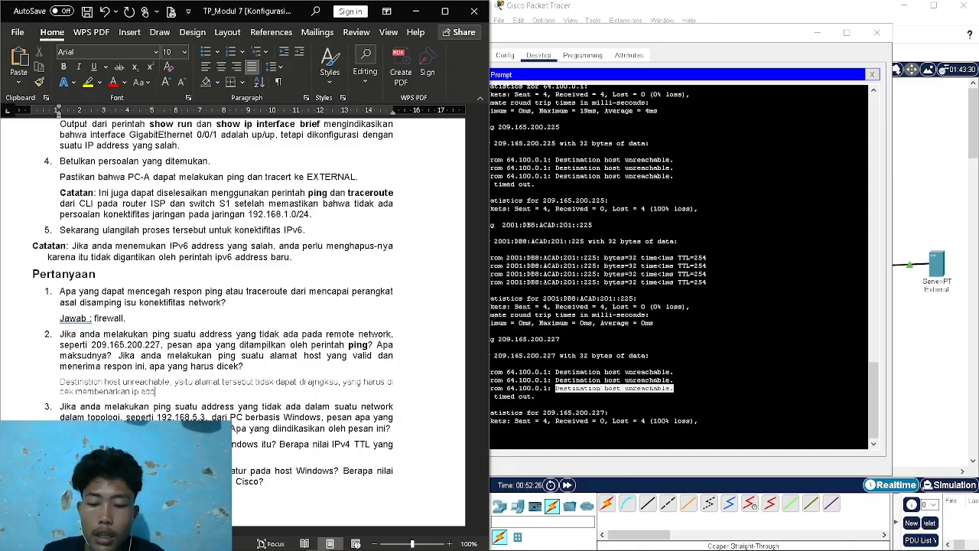
{"action": "type", "text": ", s"}
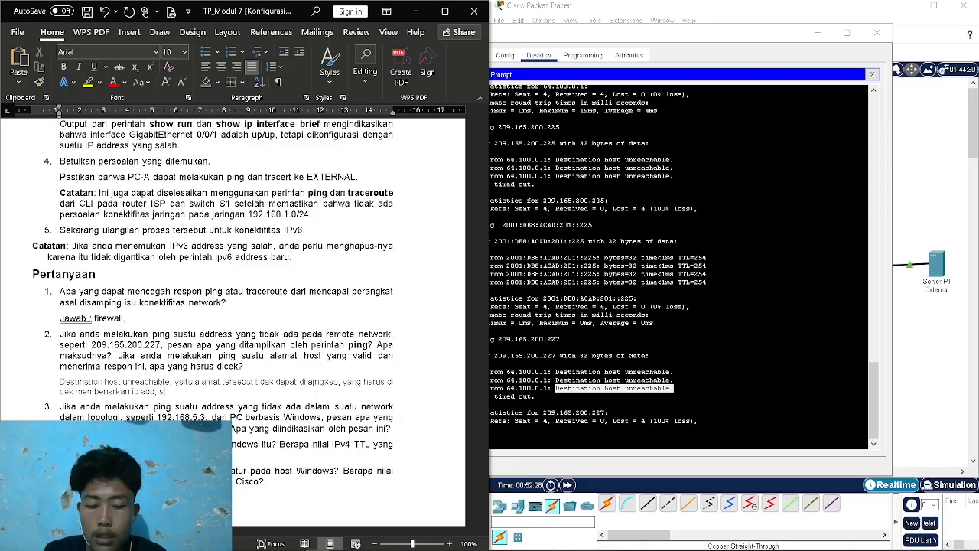
{"action": "type", "text": "ubnet mask"}
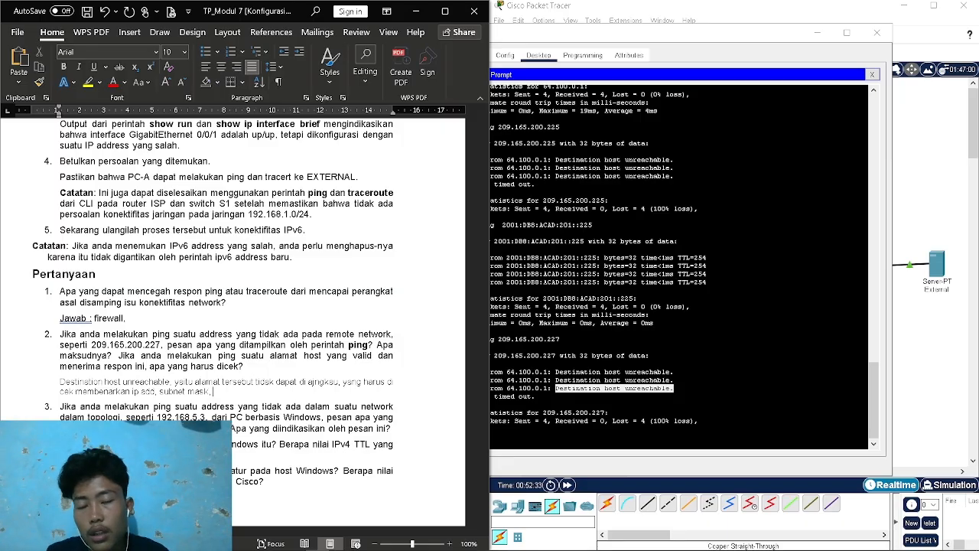
{"action": "type", "text": ", cef getwa"}
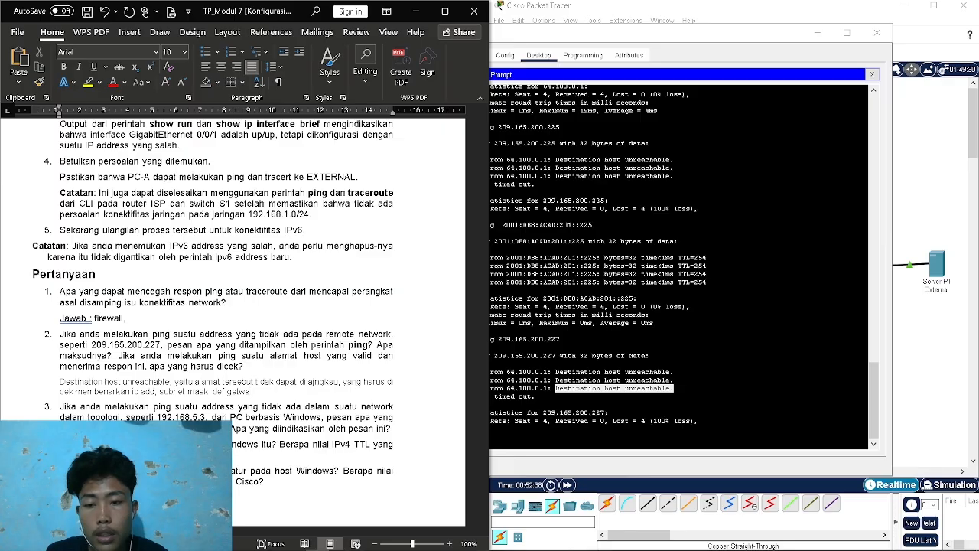
{"action": "type", "text": "y"}
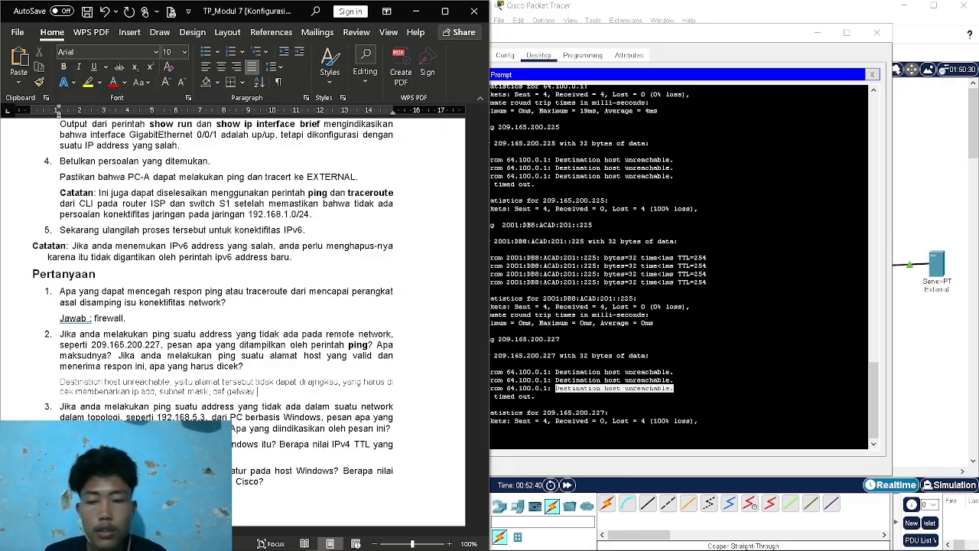
Add an empty, unnumbered answer line below question 3 of the Pertanyaan section
{"action": "left_click", "coordinate": [397, 428]}
{"action": "key", "text": "Return"}
{"action": "key", "text": "BackSpace"}
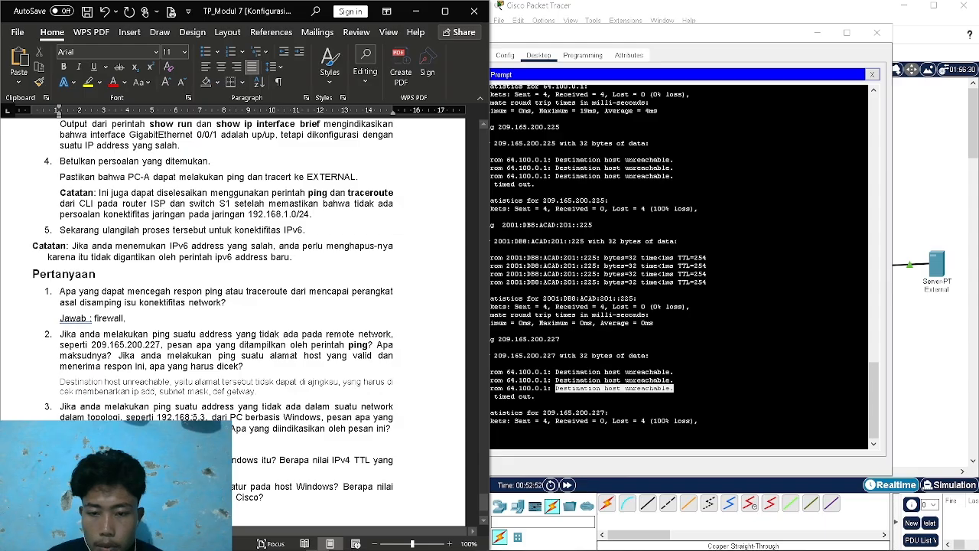
Ping question 3's address 192.168.5.3 from PCA's Command Prompt
{"action": "left_click", "coordinate": [207, 417]}
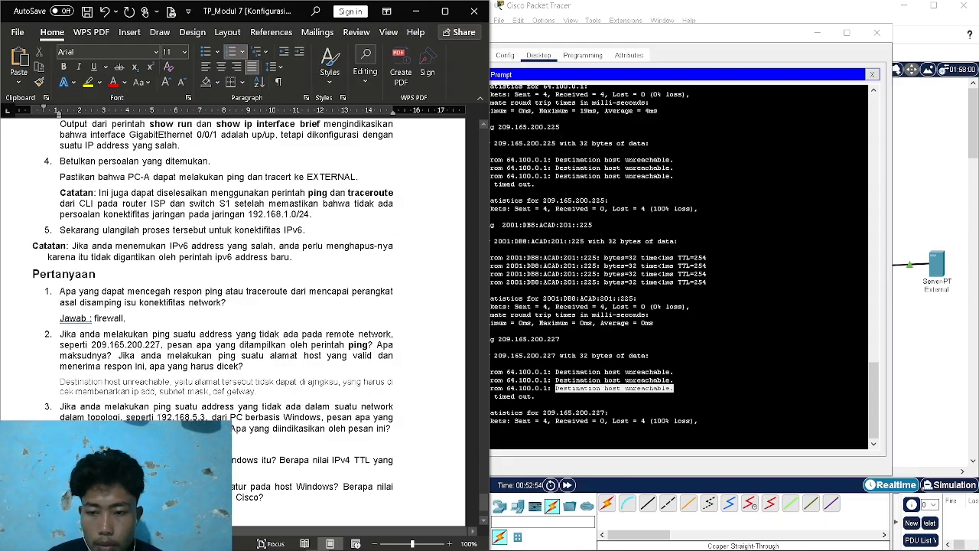
{"action": "double_click", "coordinate": [201, 417]}
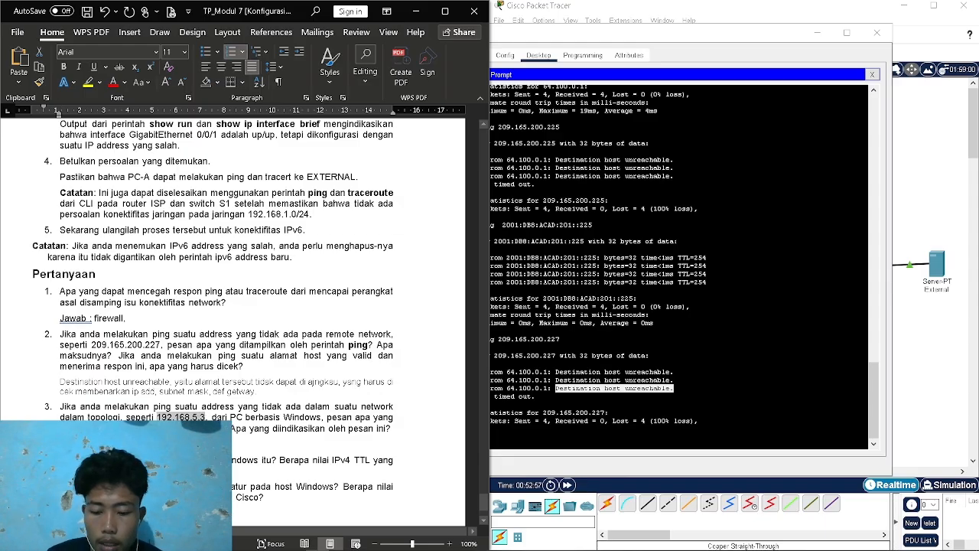
{"action": "left_click", "coordinate": [597, 428]}
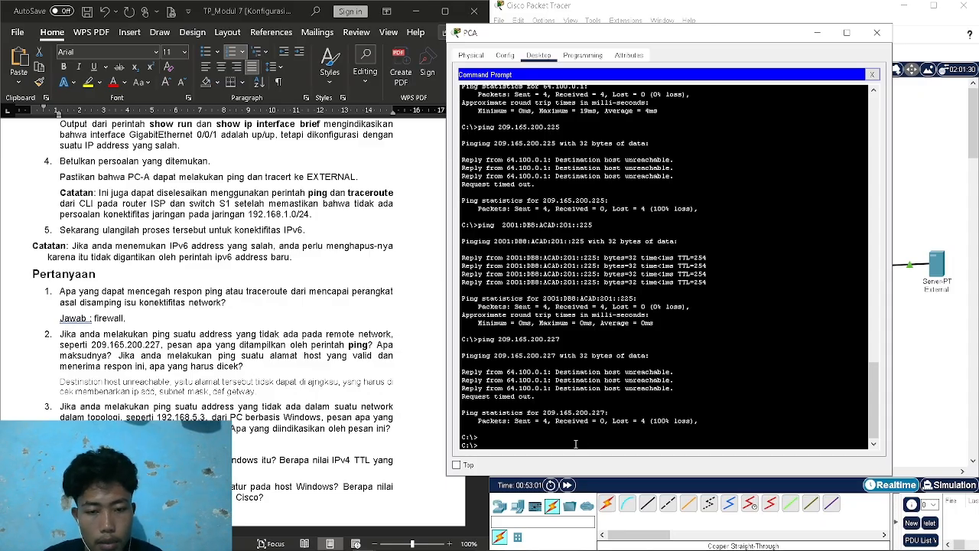
{"action": "type", "text": "ping"}
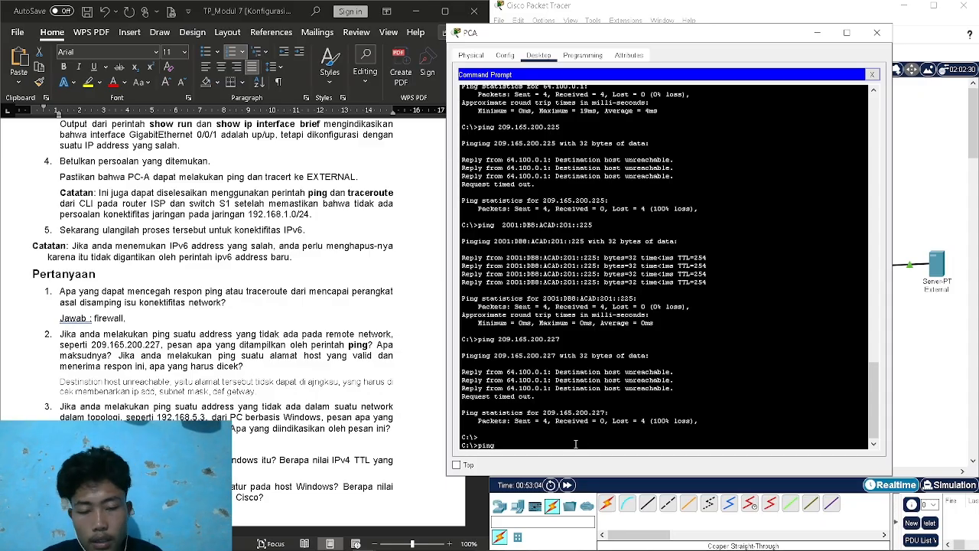
{"action": "type", "text": " 192.168.5.3"}
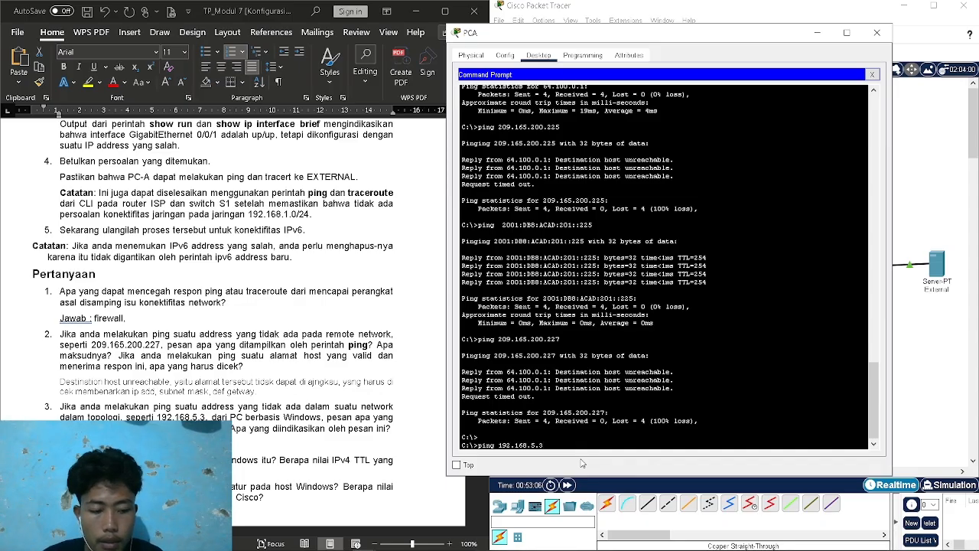
{"action": "key", "text": "Return"}
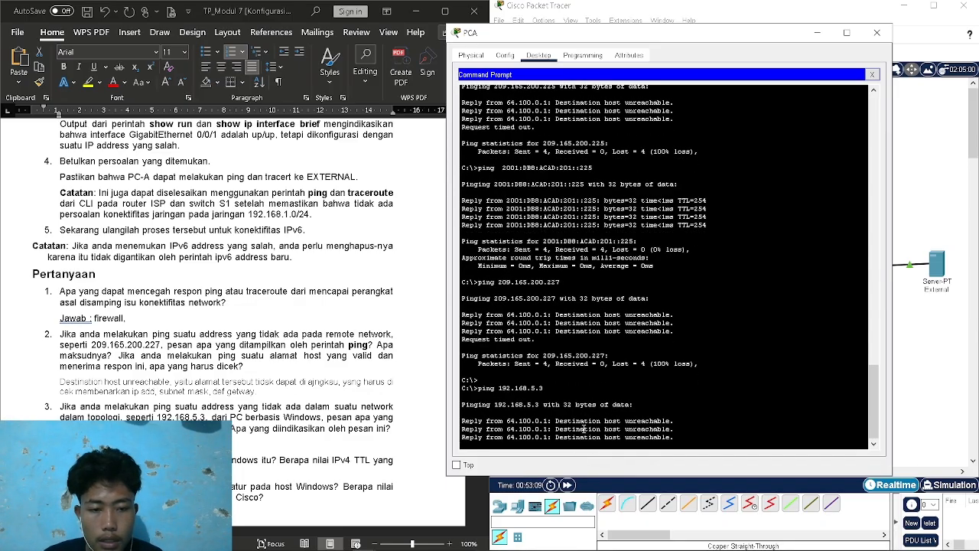
Start question 3's answer with "Destination host unreachable" copied from PCA's latest ping output, followed by ", alamat tidak dapat"
{"action": "left_click", "coordinate": [248, 433]}
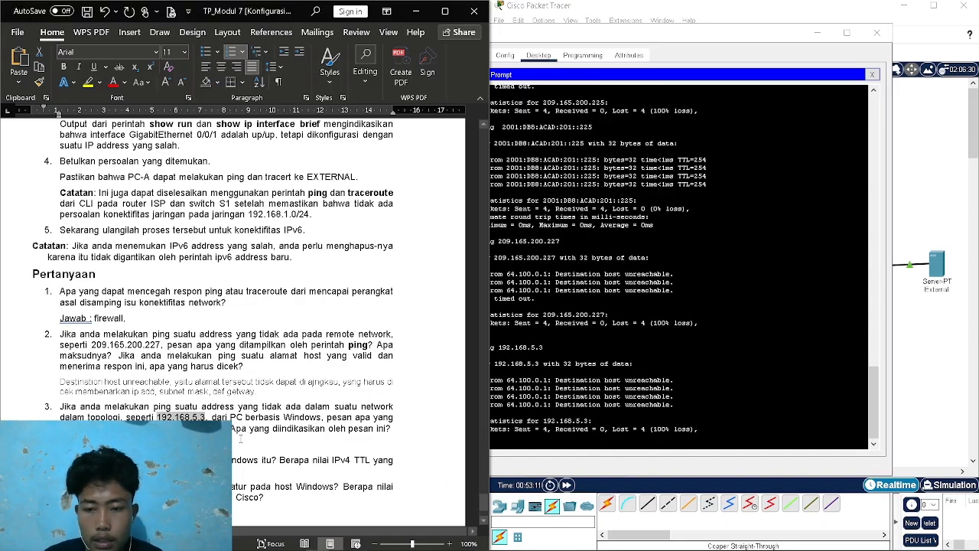
{"action": "left_click", "coordinate": [237, 442]}
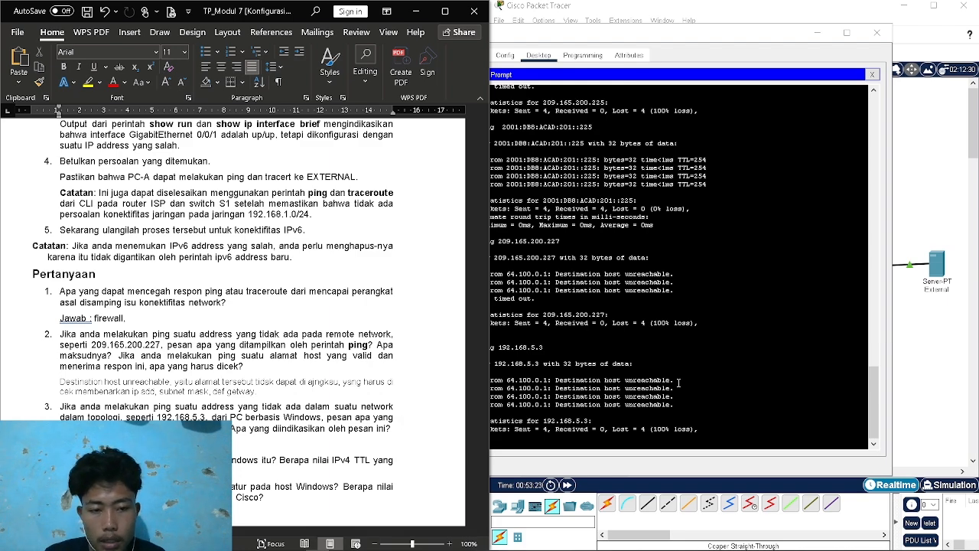
{"action": "left_click_drag", "start_coordinate": [678, 380], "coordinate": [555, 380]}
{"action": "key", "text": "Return"}
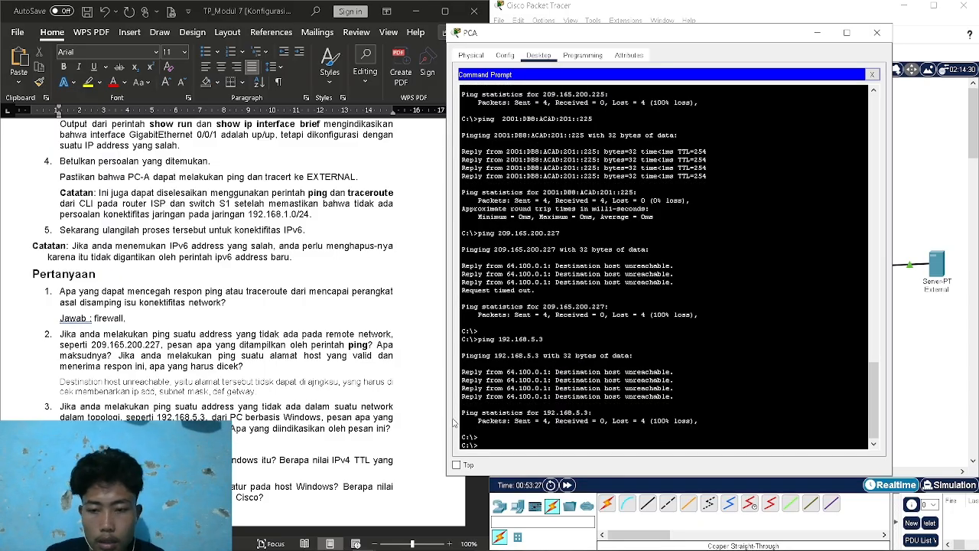
{"action": "left_click_drag", "start_coordinate": [673, 373], "coordinate": [556, 374]}
{"action": "left_click", "coordinate": [334, 442]}
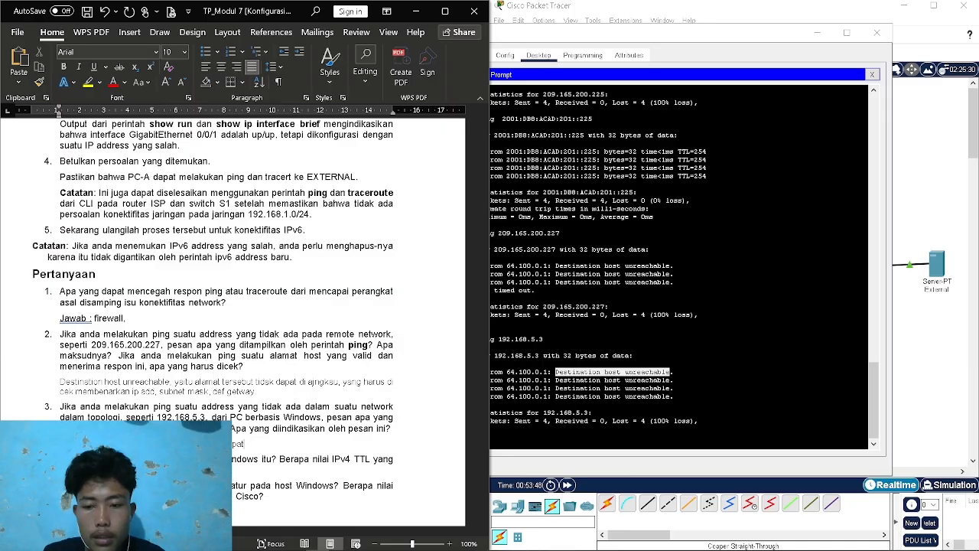
Complete the question 3 answer with the words "di jangkau.", correcting the misspelled verb
{"action": "type", "text": "di ajngka"}
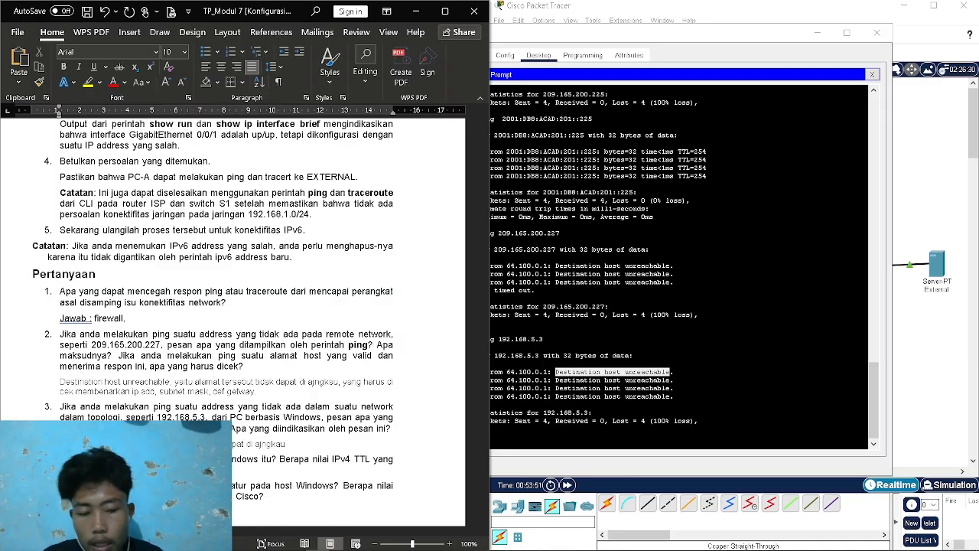
{"action": "type", "text": "u"}
{"action": "key", "text": "BackSpace"}
{"action": "key", "text": "BackSpace"}
{"action": "key", "text": "BackSpace"}
{"action": "key", "text": "BackSpace"}
{"action": "key", "text": "BackSpace"}
{"action": "key", "text": "BackSpace"}
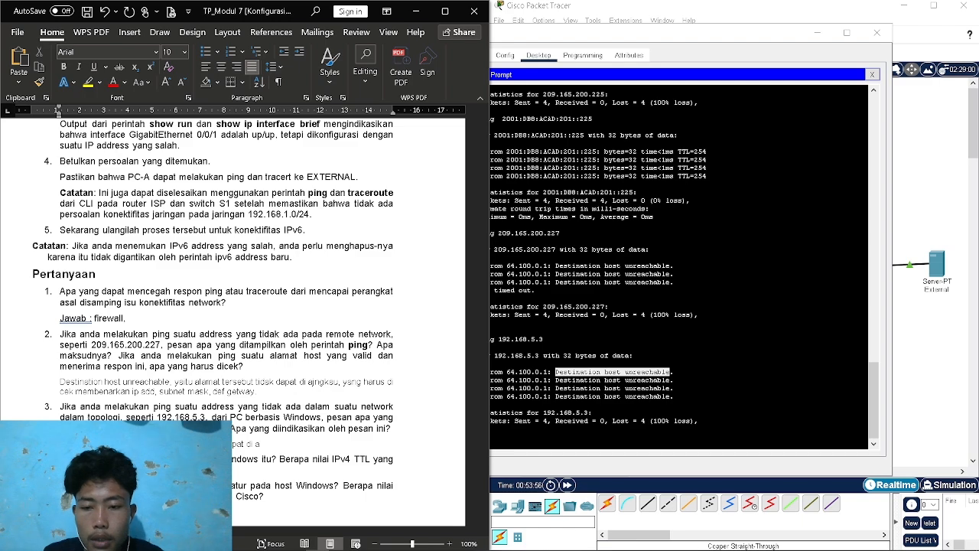
{"action": "key", "text": "BackSpace"}
{"action": "type", "text": "jangkau."}
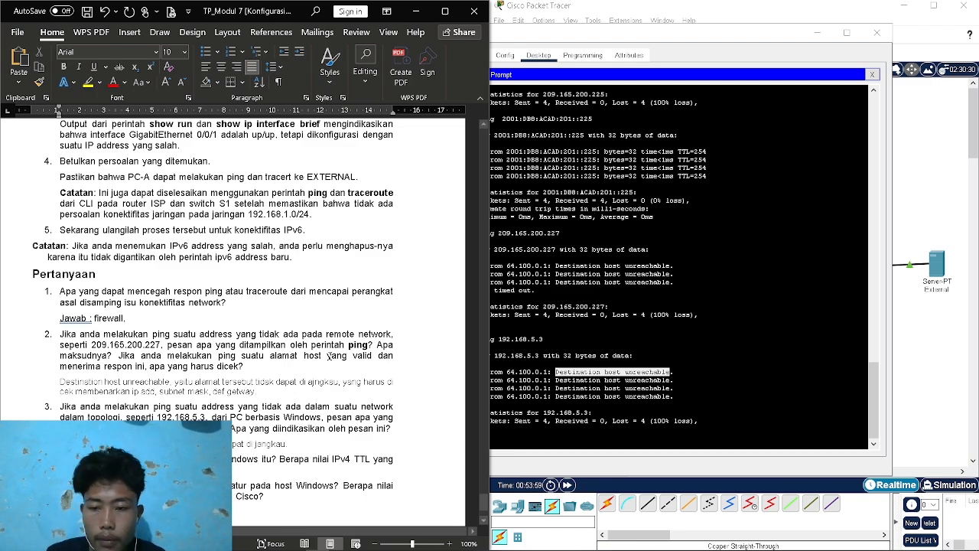
Add an empty, unnumbered answer line below question 4 about the IPv4 TTL values
{"action": "scroll", "coordinate": [250, 383], "scroll_direction": "down", "scroll_amount": 3}
{"action": "left_click", "coordinate": [250, 383]}
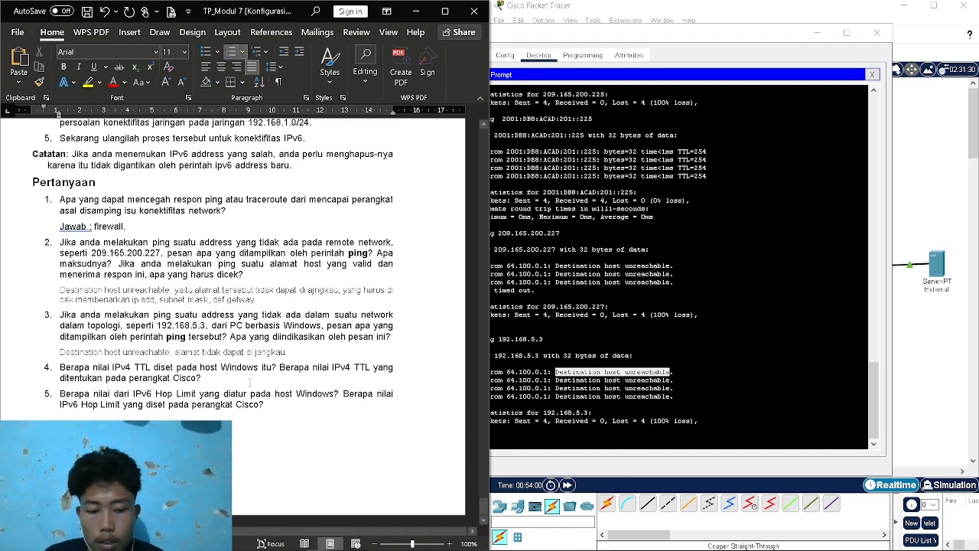
{"action": "key", "text": "Return"}
{"action": "key", "text": "Return"}
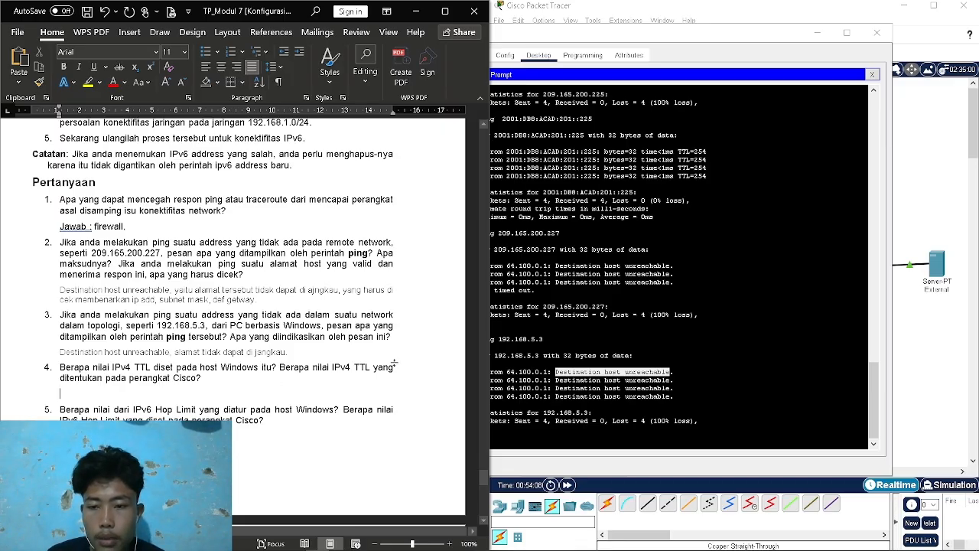
Move PCA's Command Prompt window clear of the worksheet so its full ping output is in view, and clear the text selection
{"action": "left_click", "coordinate": [741, 40]}
{"action": "left_click_drag", "start_coordinate": [741, 40], "coordinate": [802, 35]}
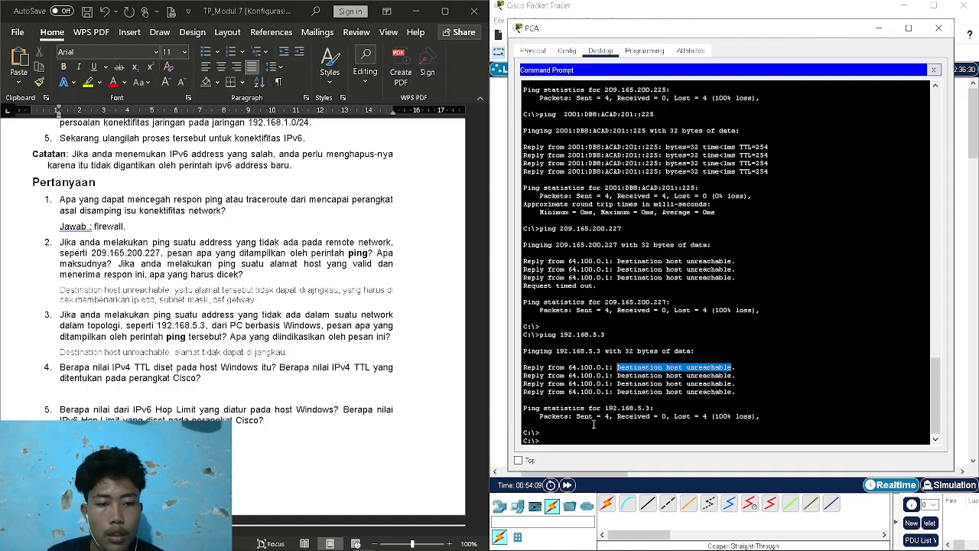
{"action": "left_click", "coordinate": [587, 440]}
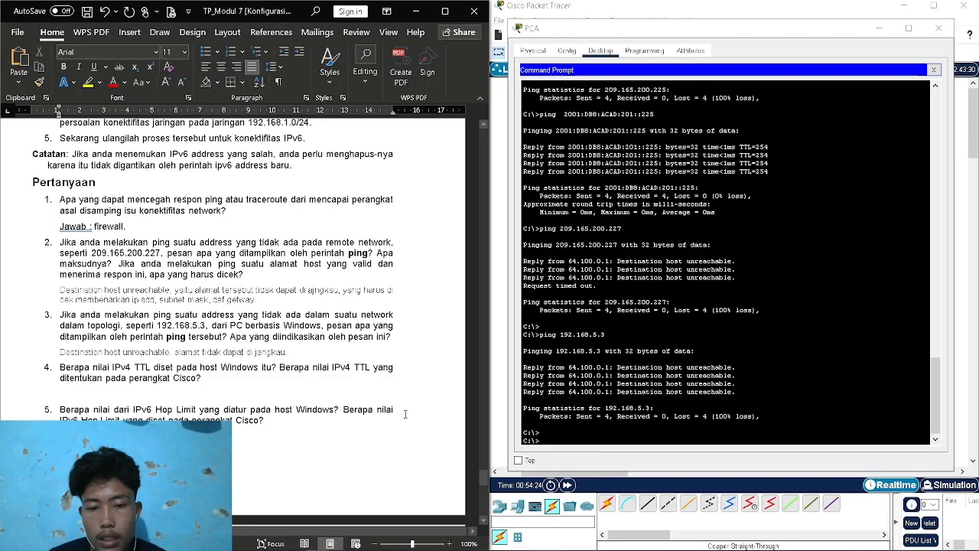
Check the TTL / Hop Limit column of the ping results table and start question 4's answer with the line "IPV4 TTL Windows ="
{"action": "left_click_drag", "start_coordinate": [479, 477], "coordinate": [491, 323]}
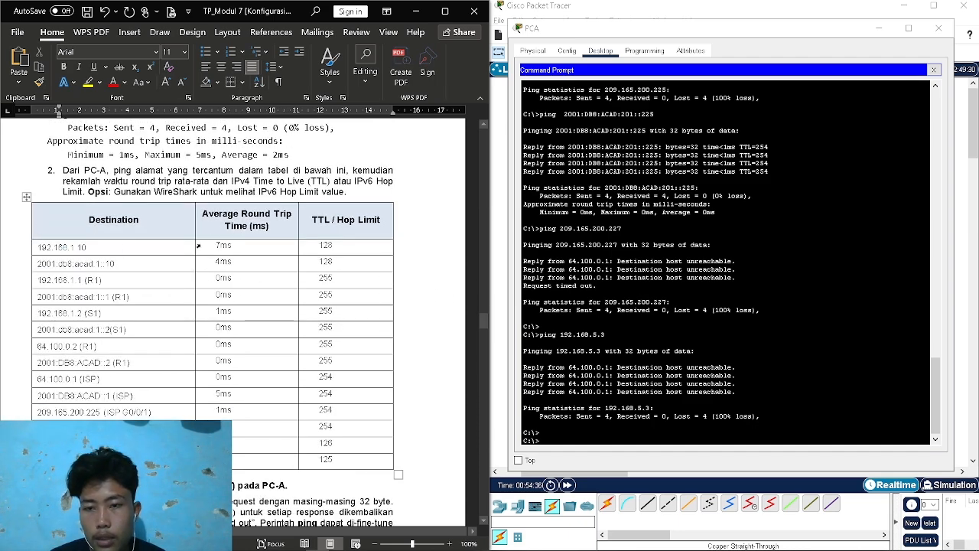
{"action": "left_click_drag", "start_coordinate": [214, 245], "coordinate": [230, 257]}
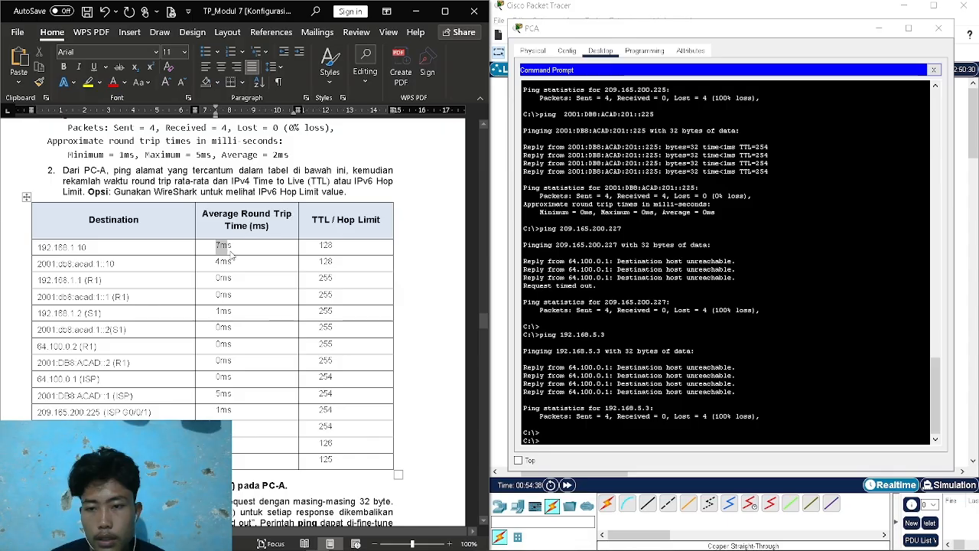
{"action": "left_click_drag", "start_coordinate": [483, 320], "coordinate": [484, 474]}
{"action": "left_click", "coordinate": [234, 405]}
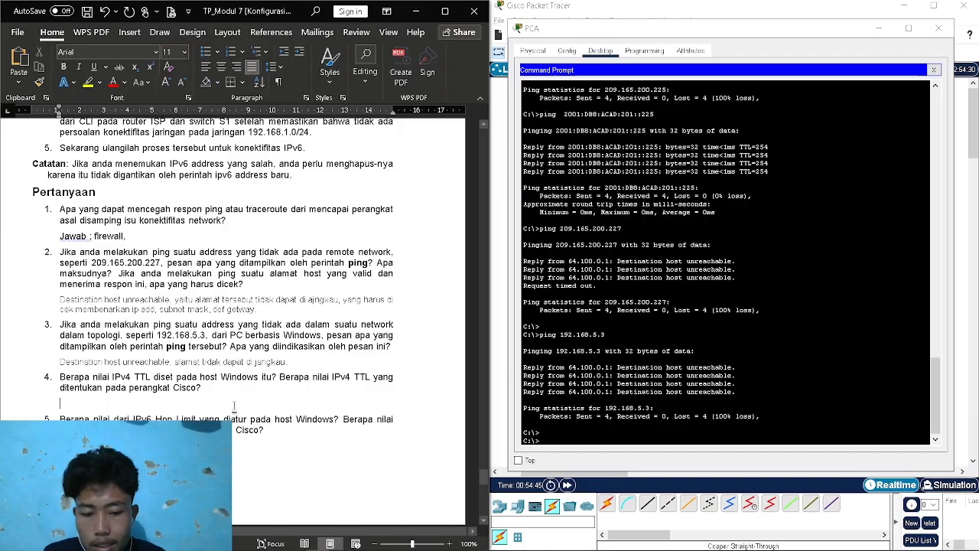
{"action": "left_click", "coordinate": [234, 405]}
{"action": "type", "text": "IPV4 "}
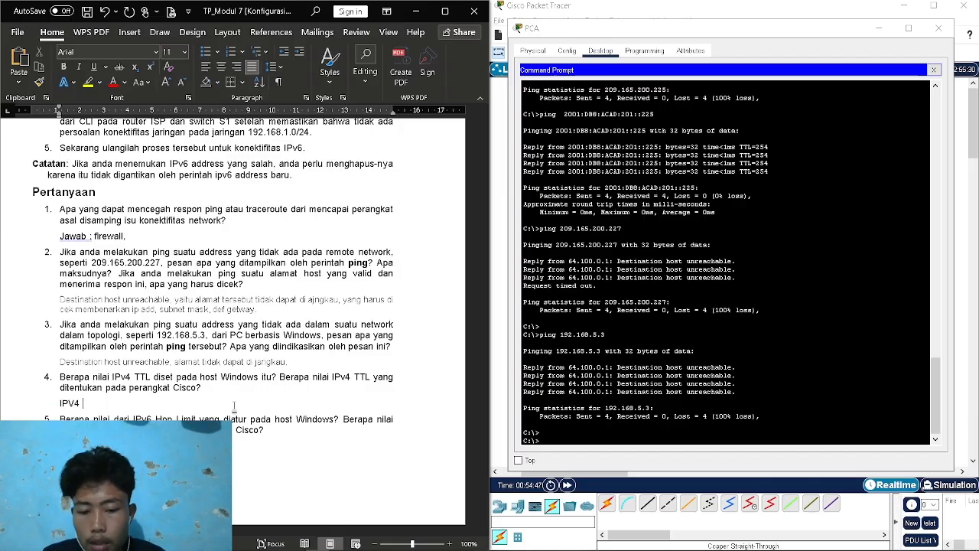
{"action": "type", "text": "TTL Wind"}
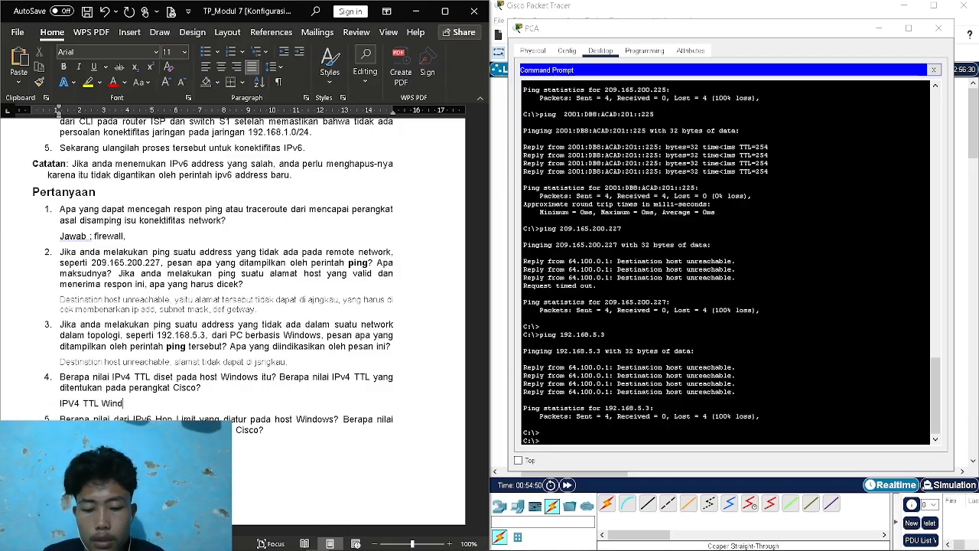
{"action": "type", "text": "ows ="}
{"action": "key", "text": "Return"}
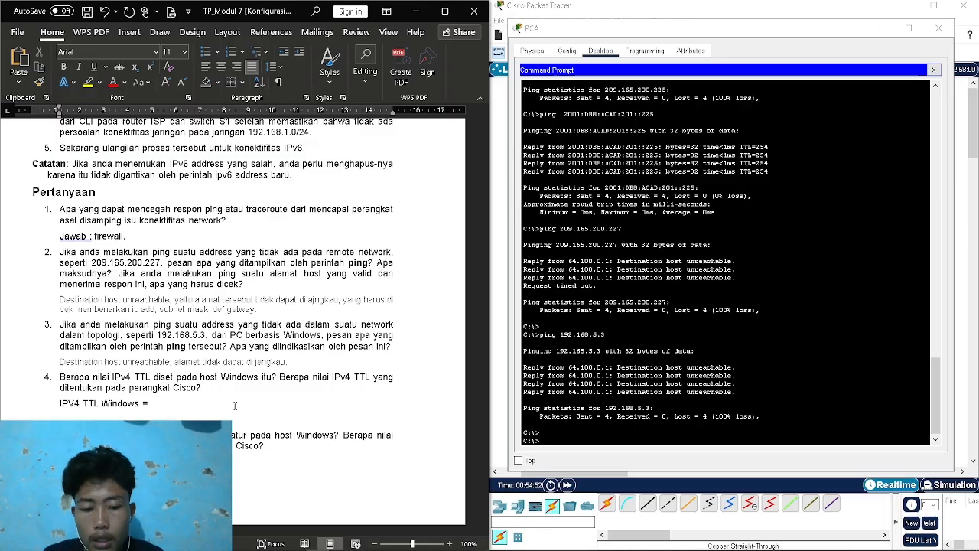
Add a second line, "IPV 4 TTL Cisco =", to question 4's answer
{"action": "type", "text": "IPV 4 TTL"}
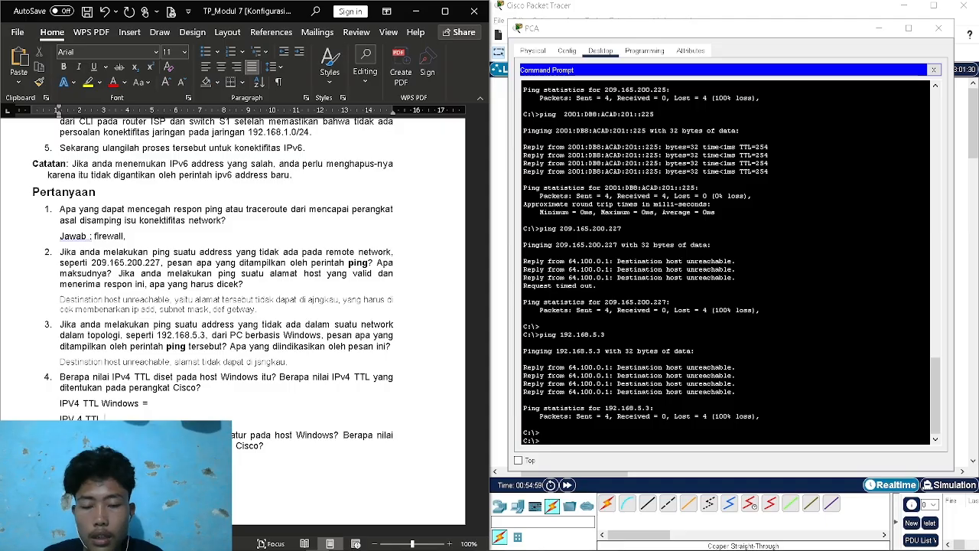
{"action": "type", "text": "Cis"}
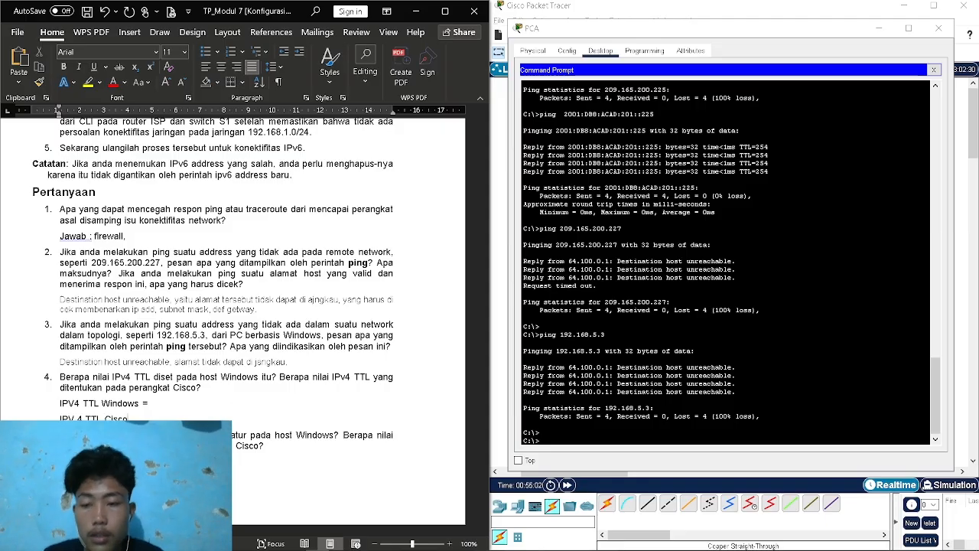
{"action": "type", "text": "co"}
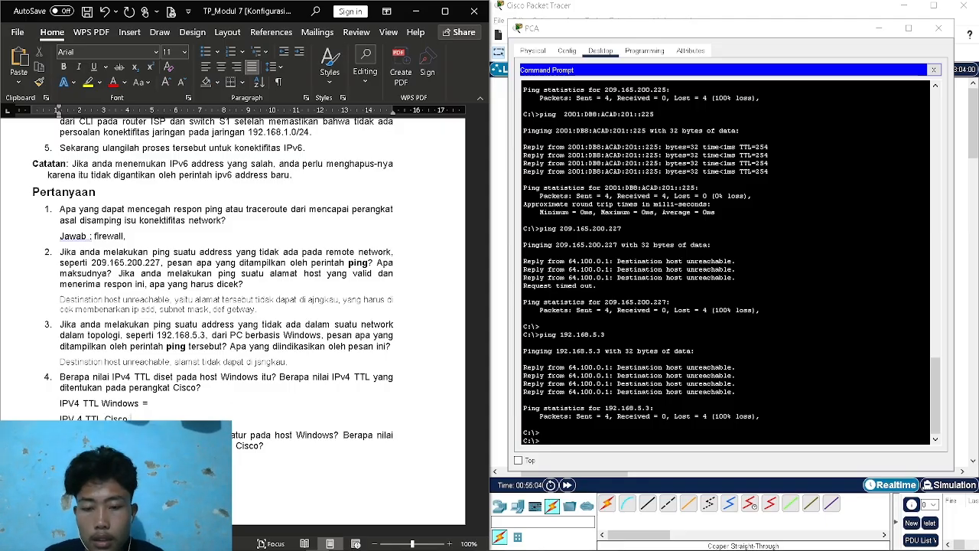
{"action": "type", "text": " ="}
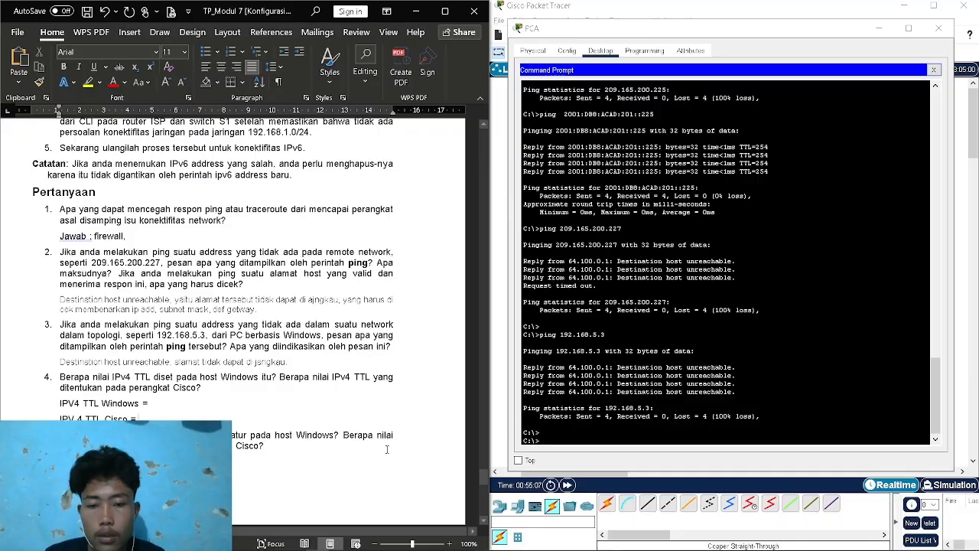
Fill in question 4's IPv4 TTL values from the ping results table: 128 for Windows and 255 for Cisco
{"action": "left_click_drag", "start_coordinate": [483, 480], "coordinate": [508, 327]}
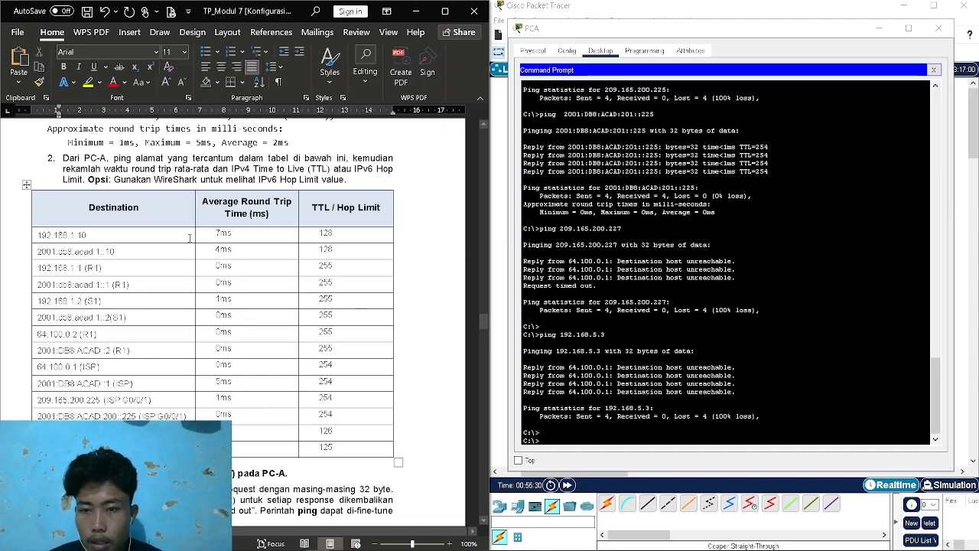
{"action": "mouse_move", "coordinate": [480, 316]}
{"action": "left_mouse_down"}
{"action": "mouse_move", "coordinate": [481, 477]}
{"action": "mouse_move", "coordinate": [492, 145]}
{"action": "mouse_move", "coordinate": [487, 258]}
{"action": "mouse_move", "coordinate": [498, 320]}
{"action": "left_mouse_up"}
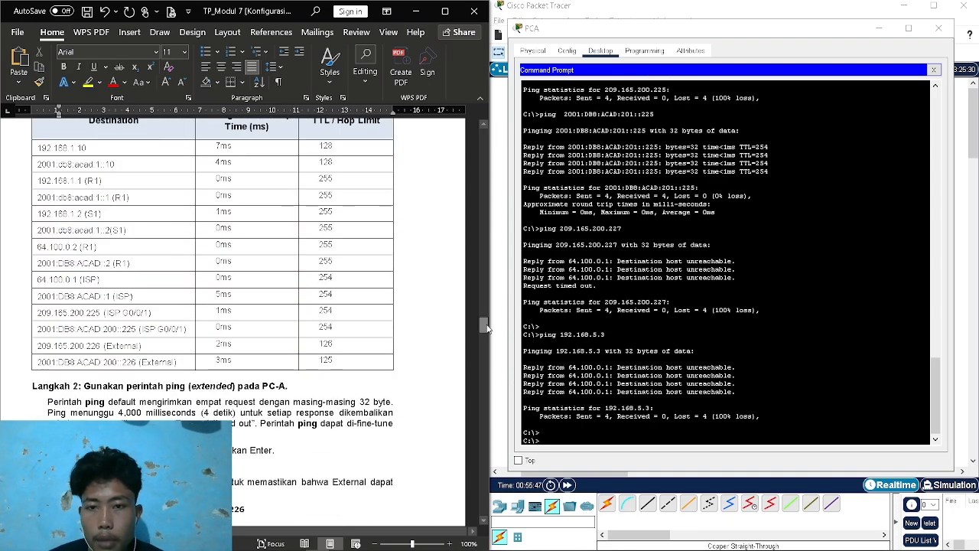
{"action": "left_click_drag", "start_coordinate": [488, 328], "coordinate": [456, 490]}
{"action": "type", "text": "128"}
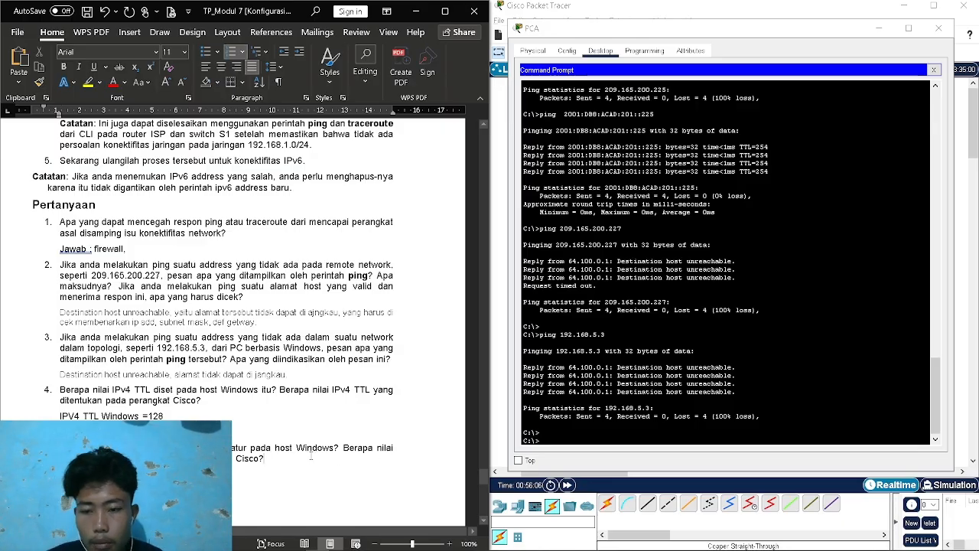
Start question 5's answer with the line "IPV6 Hop Limit Windows =" and add an empty line below it
{"action": "scroll", "coordinate": [304, 451], "scroll_direction": "down", "scroll_amount": 3}
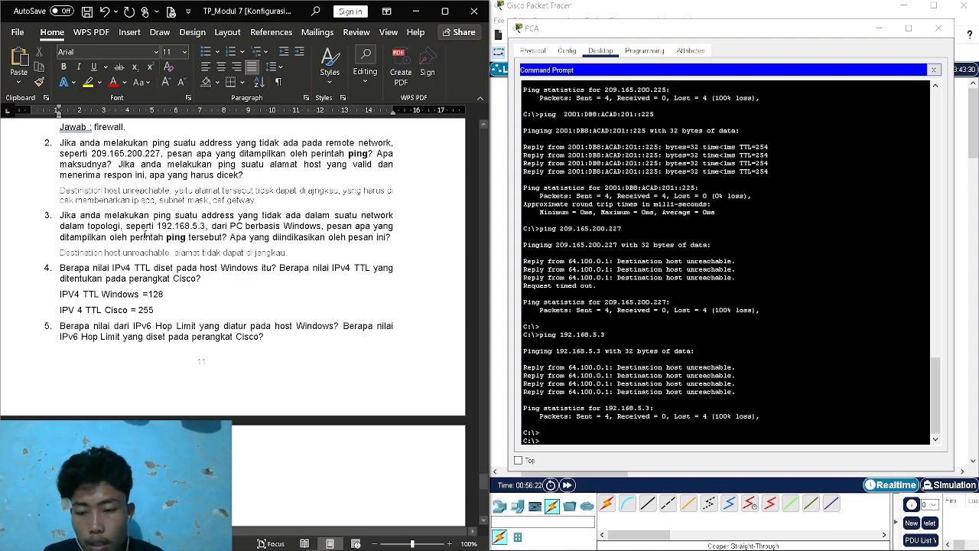
{"action": "scroll", "coordinate": [134, 247], "scroll_direction": "down", "scroll_amount": 3}
{"action": "left_click", "coordinate": [176, 376]}
{"action": "key", "text": "Return"}
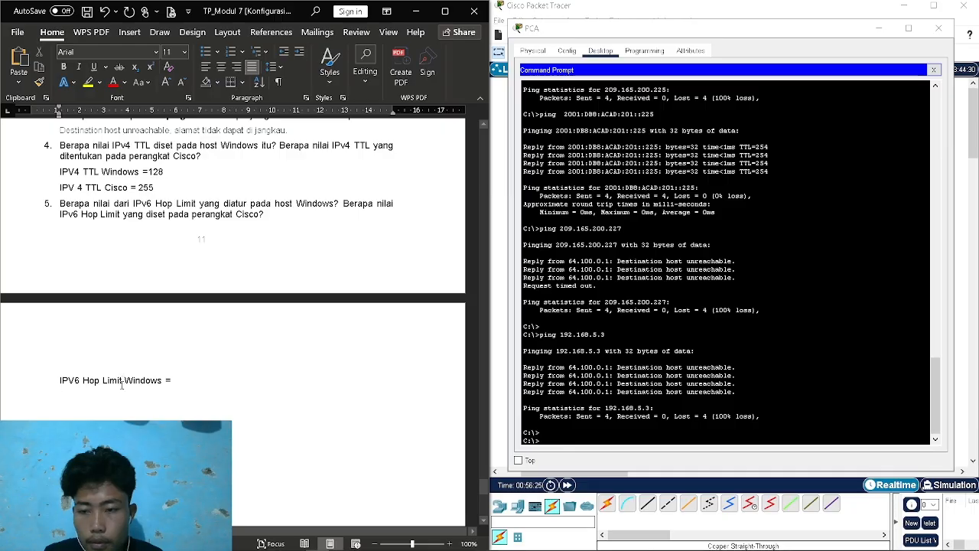
Duplicate the "IPV6 Hop Limit Windows =" line below itself and change the copy to "IPV6 Hop Limit Cisco ="
{"action": "triple_click", "coordinate": [121, 383]}
{"action": "key", "text": "ctrl+c"}
{"action": "left_click", "coordinate": [72, 399]}
{"action": "key", "text": "ctrl+v"}
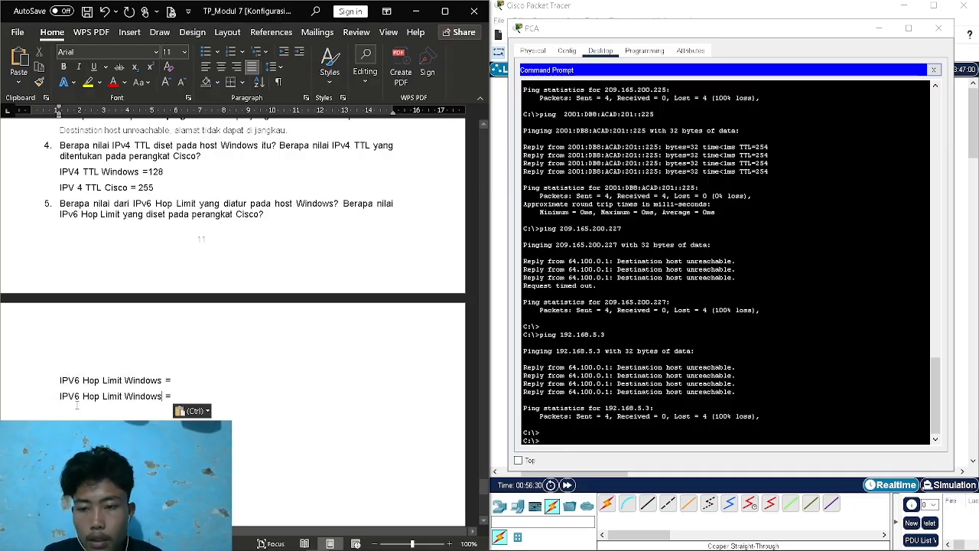
{"action": "key", "text": "BackSpace"}
{"action": "key", "text": "BackSpace"}
{"action": "key", "text": "BackSpace"}
{"action": "key", "text": "BackSpace"}
{"action": "key", "text": "BackSpace"}
{"action": "key", "text": "BackSpace"}
{"action": "key", "text": "BackSpace"}
{"action": "type", "text": "Cis"}
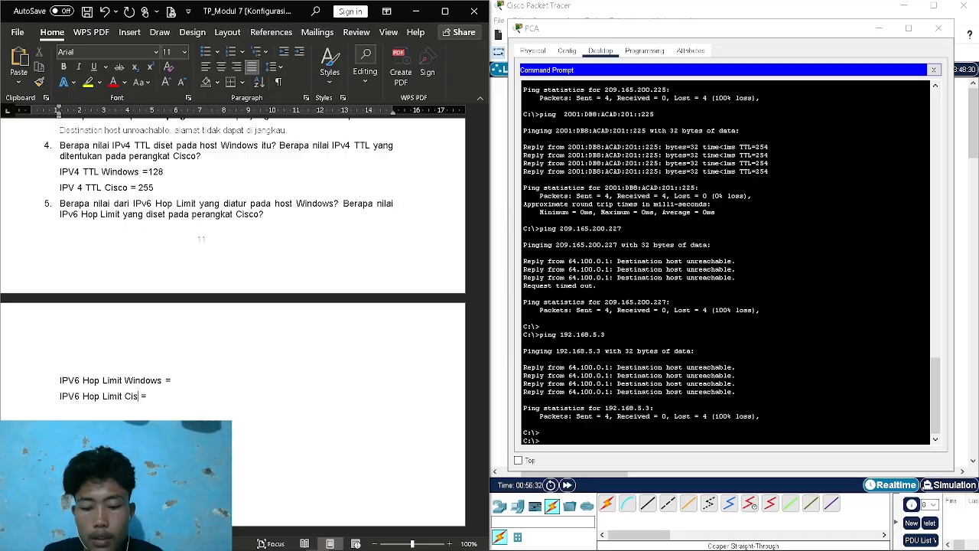
{"action": "type", "text": "co"}
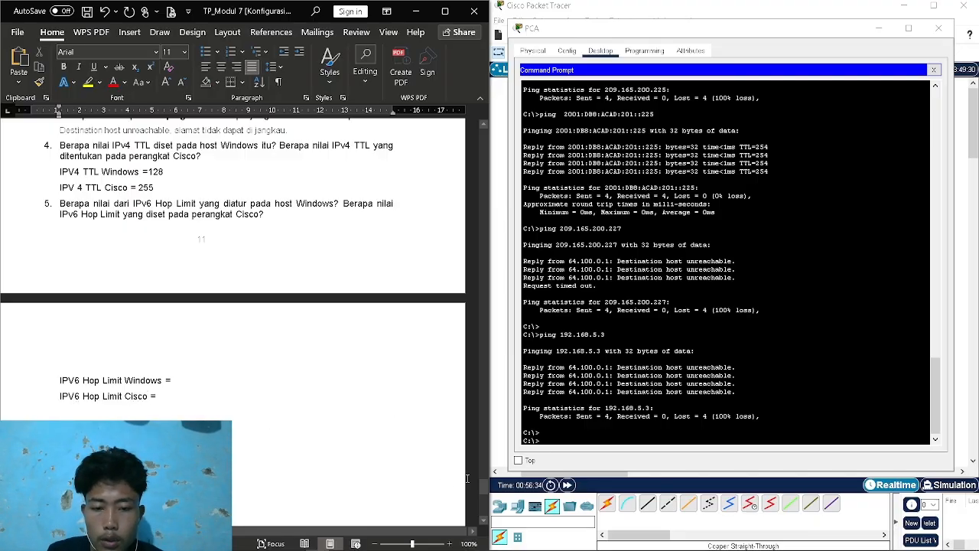
Fill in question 5's IPv6 Hop Limit values from the ping results table: 128 for Windows and 255 for Cisco
{"action": "left_click_drag", "start_coordinate": [483, 482], "coordinate": [505, 322]}
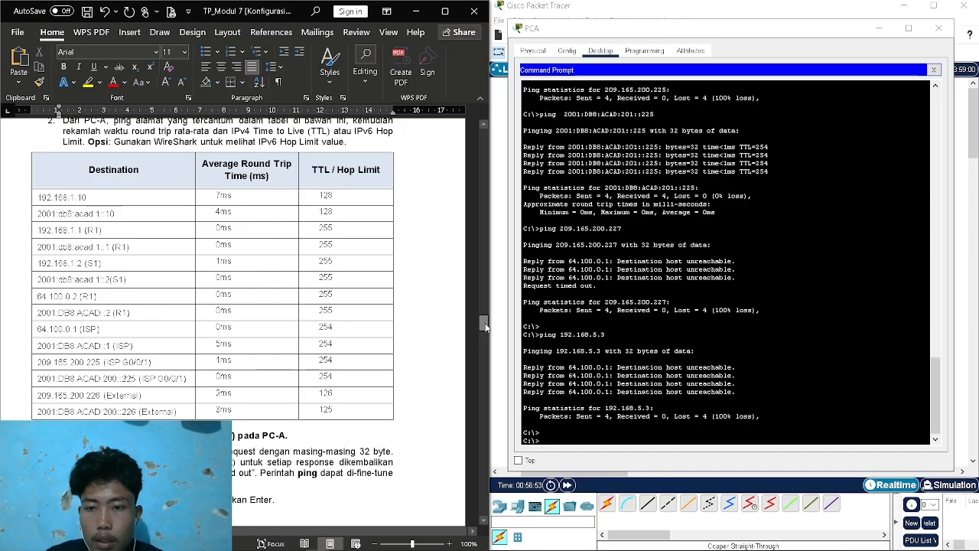
{"action": "left_click_drag", "start_coordinate": [483, 325], "coordinate": [484, 488]}
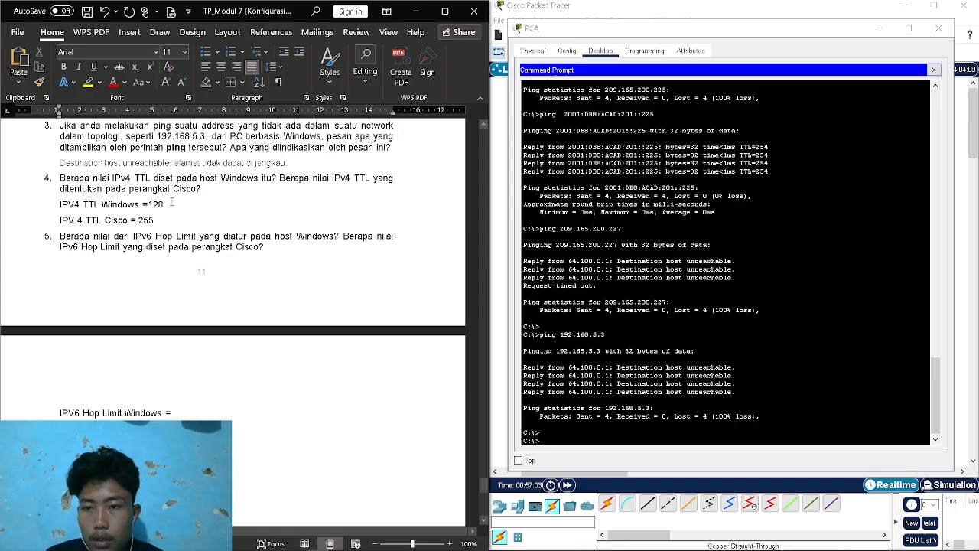
{"action": "left_click", "coordinate": [191, 413]}
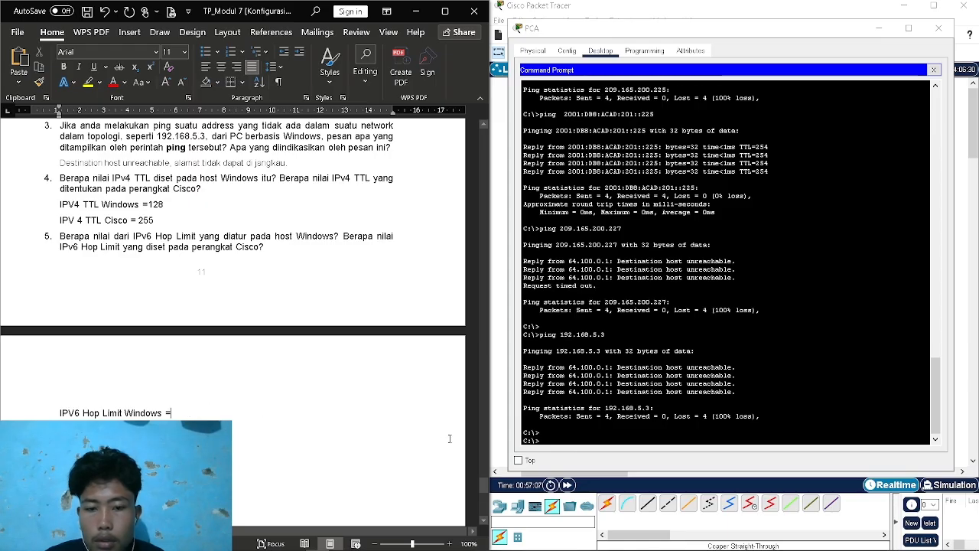
{"action": "left_click_drag", "start_coordinate": [484, 480], "coordinate": [506, 323]}
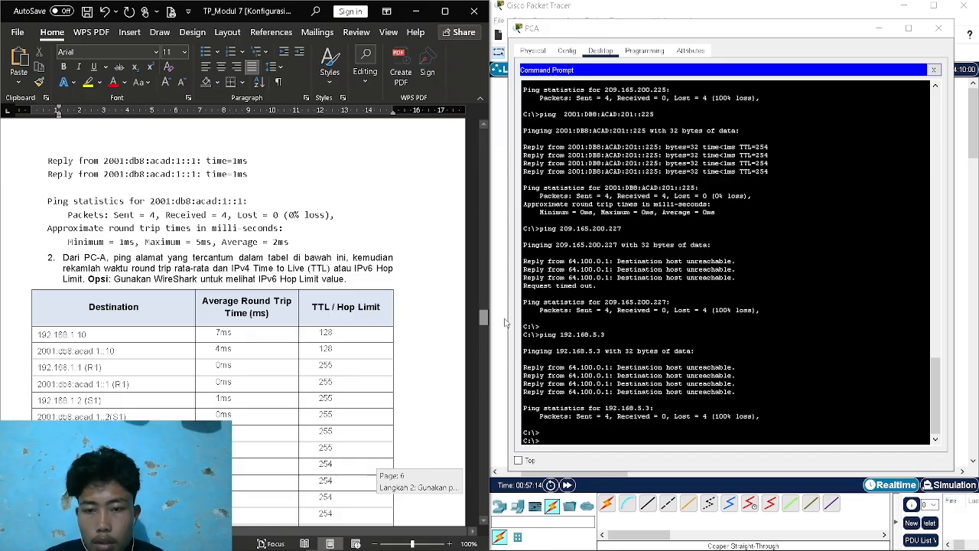
{"action": "left_click_drag", "start_coordinate": [506, 323], "coordinate": [498, 487]}
{"action": "scroll", "coordinate": [277, 415], "scroll_direction": "down", "scroll_amount": 3}
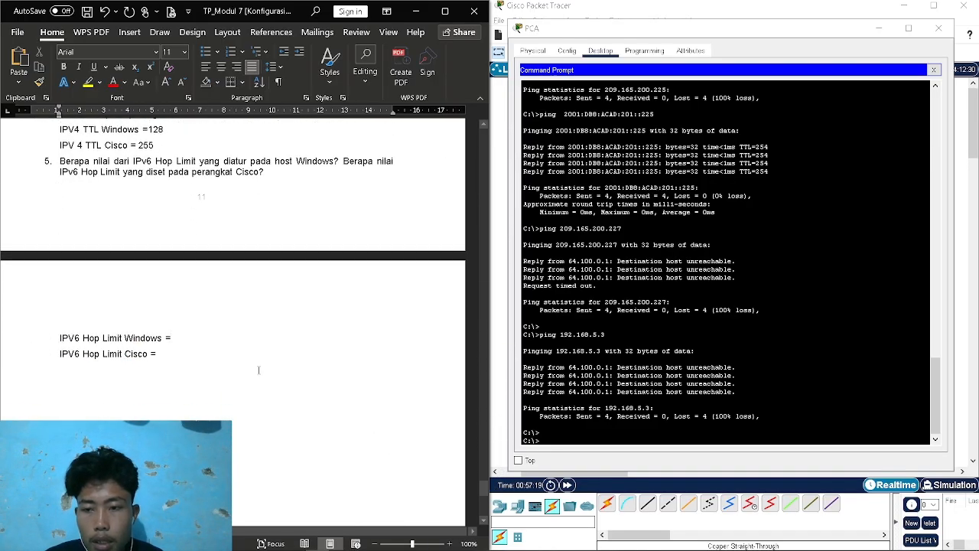
{"action": "type", "text": "128"}
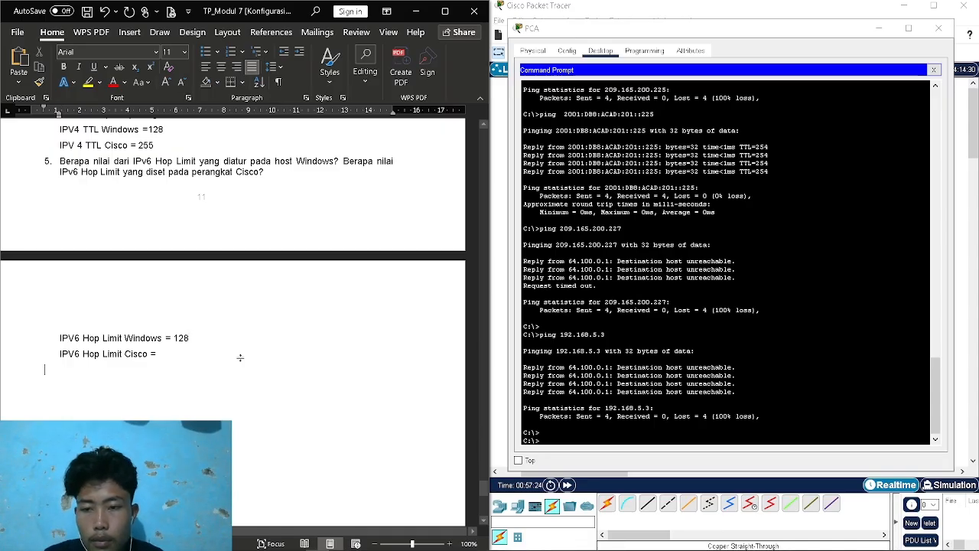
{"action": "type", "text": " 255"}
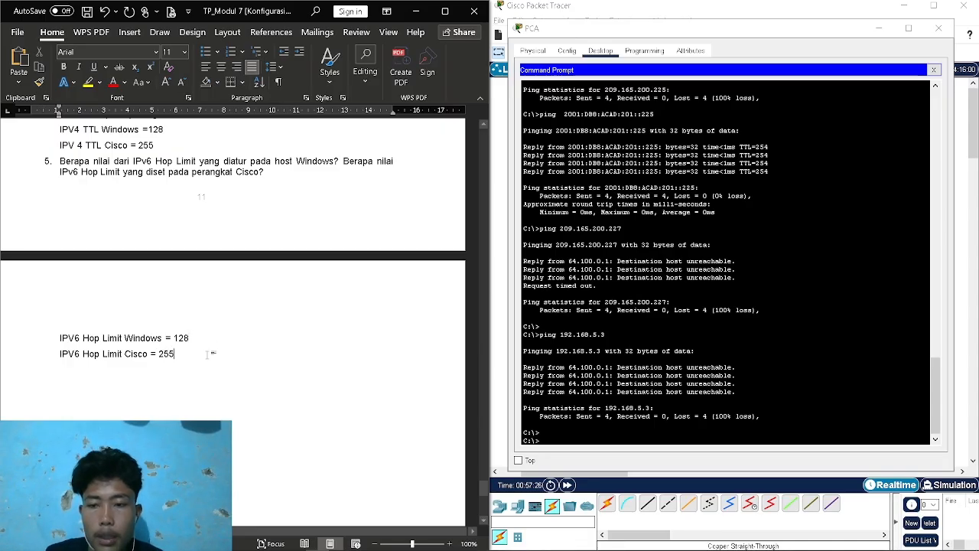
Review the answers to questions 4 and 5 against the ping results table and return to the worksheet's title page
{"action": "scroll", "coordinate": [326, 381], "scroll_direction": "up", "scroll_amount": 1}
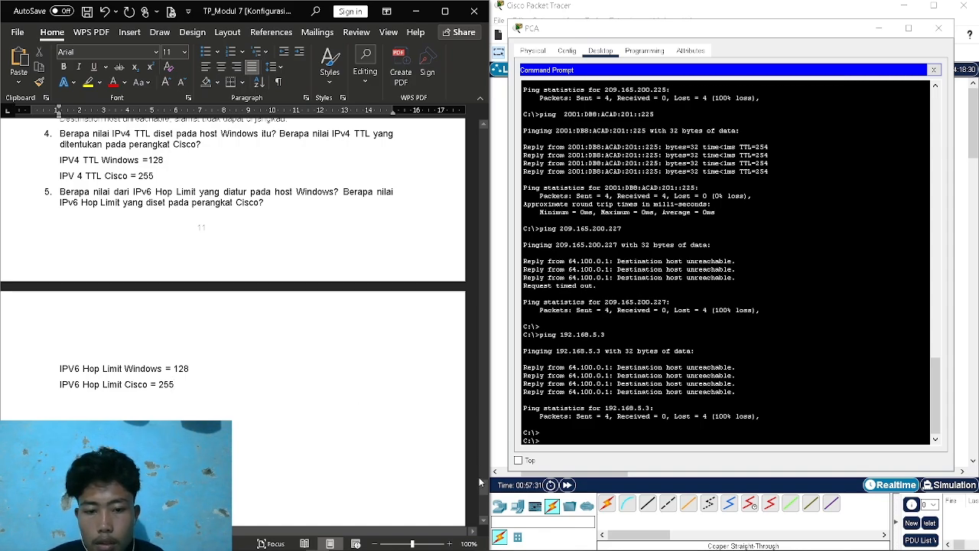
{"action": "left_click_drag", "start_coordinate": [482, 489], "coordinate": [483, 321]}
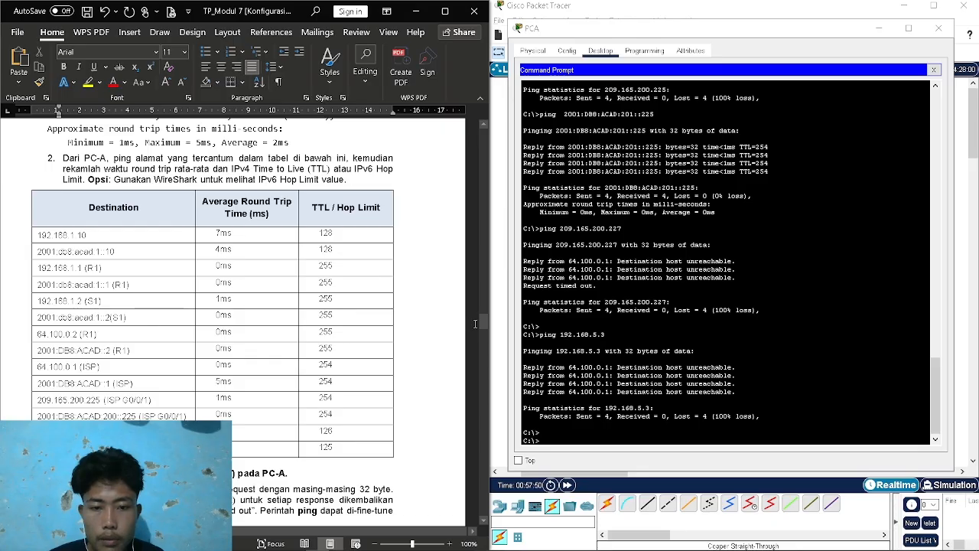
{"action": "left_click_drag", "start_coordinate": [483, 320], "coordinate": [473, 139]}
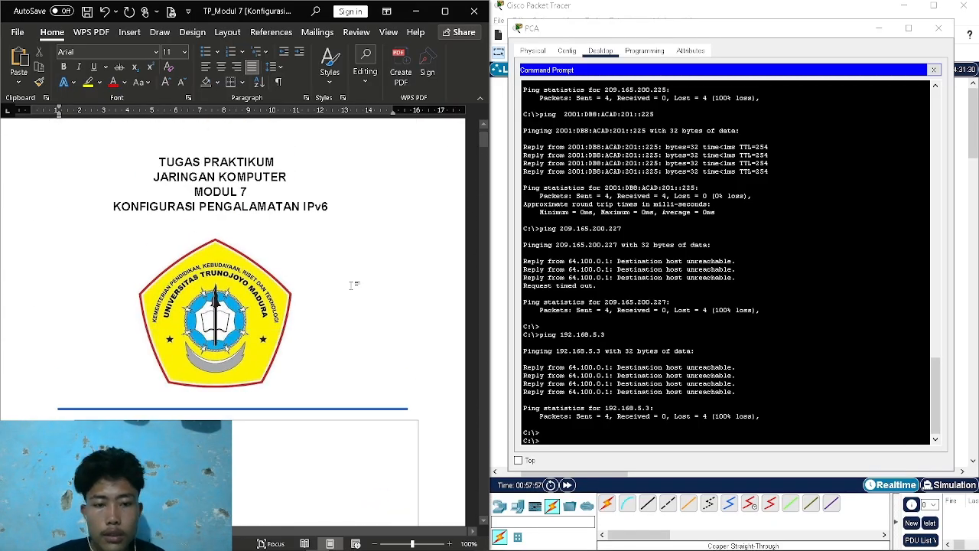